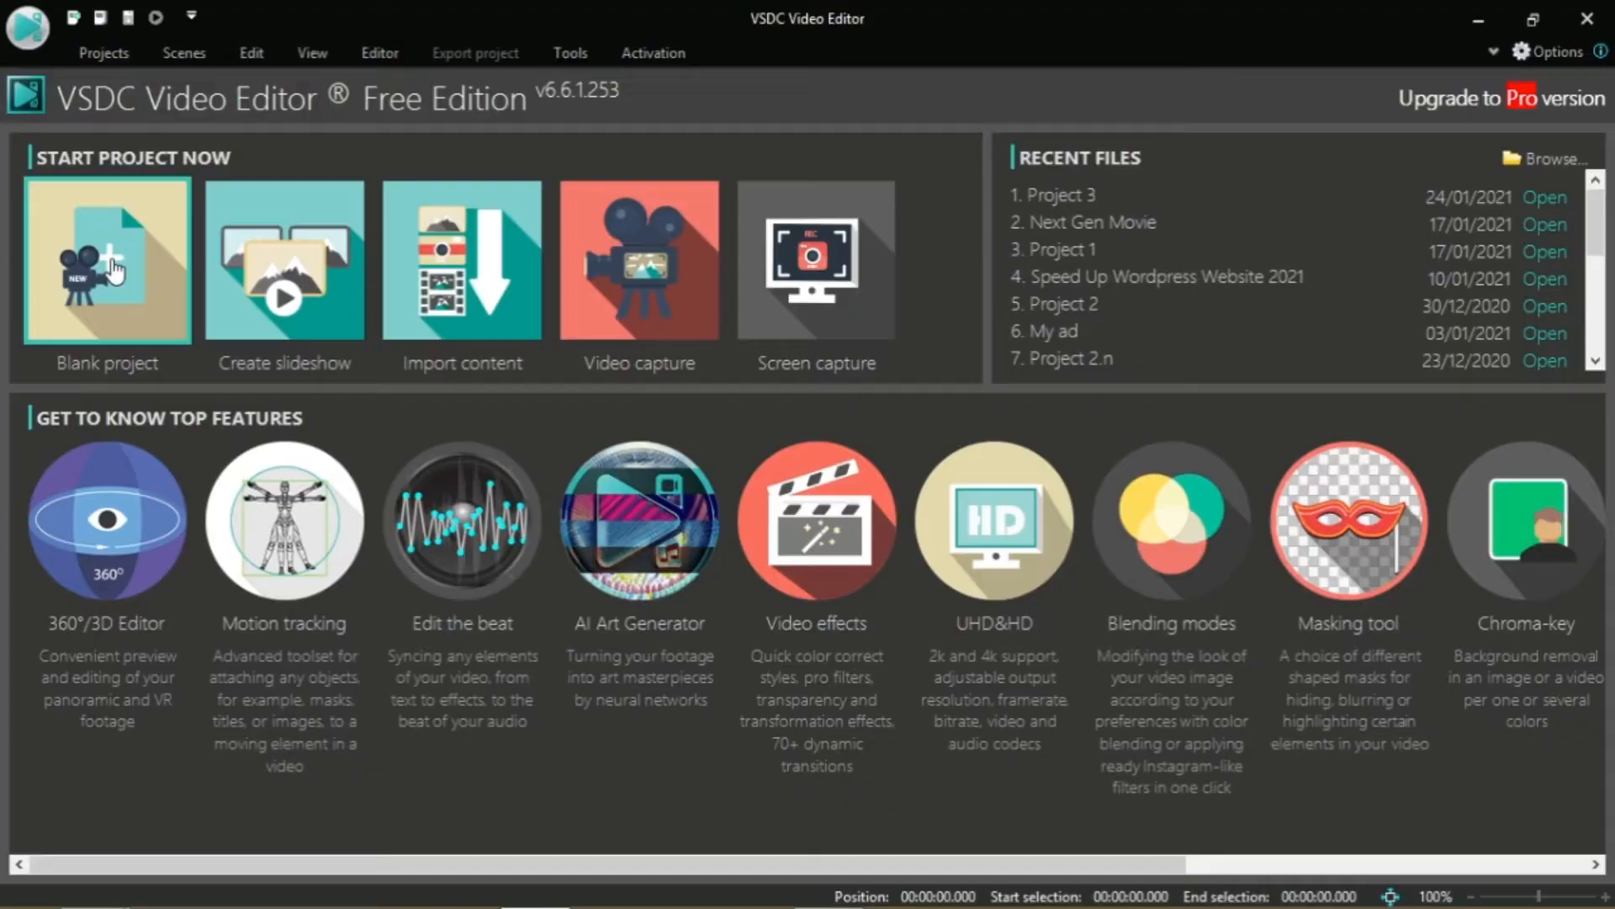
Step: Create a blank project titled "test demo", keeping the HD 1280x720, 30 fps settings
{"action": "left_click", "coordinate": [115, 272]}
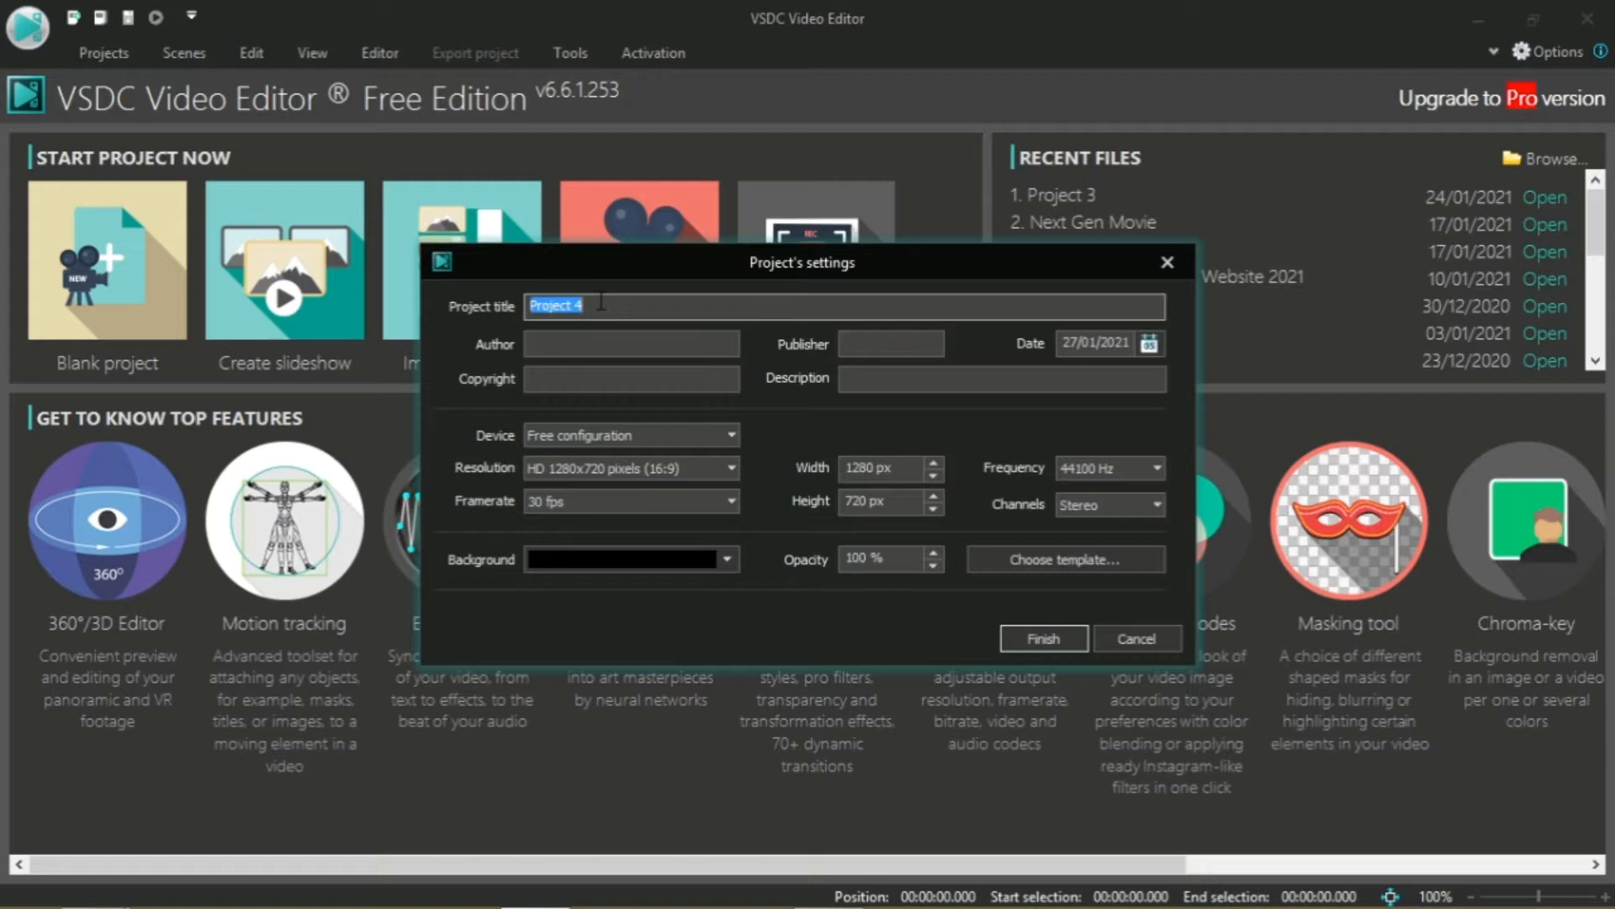
{"action": "type", "text": "test demo"}
{"action": "left_click", "coordinate": [1039, 638]}
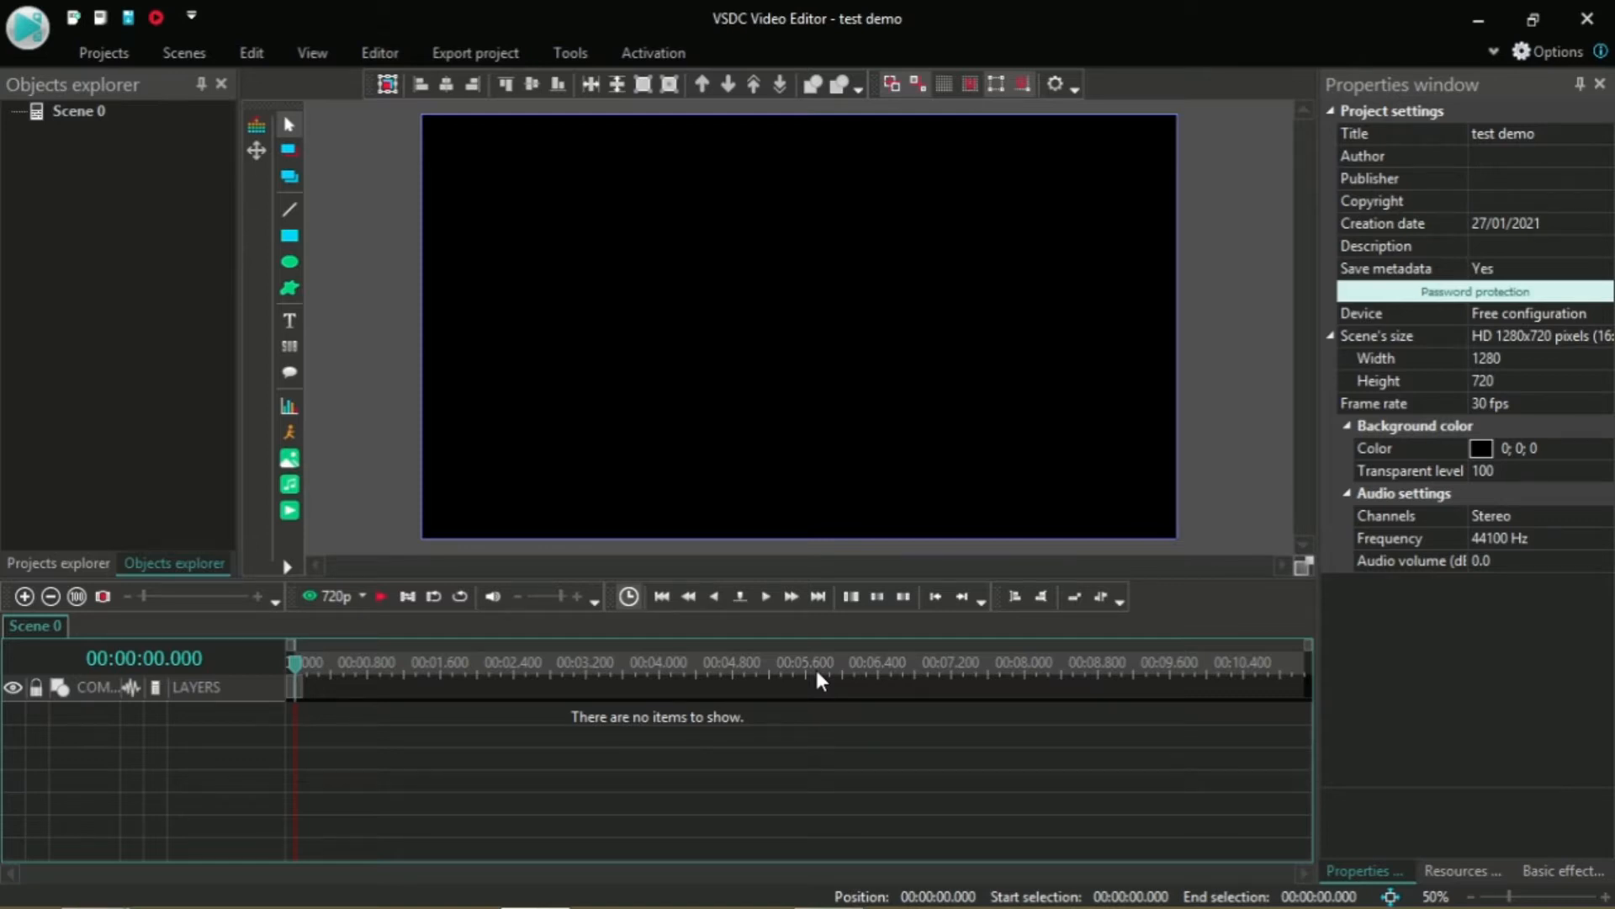
Step: Add the My Spy (2020) video from the MOVIES folder to the scene's timeline
{"action": "mouse_move", "coordinate": [152, 892]}
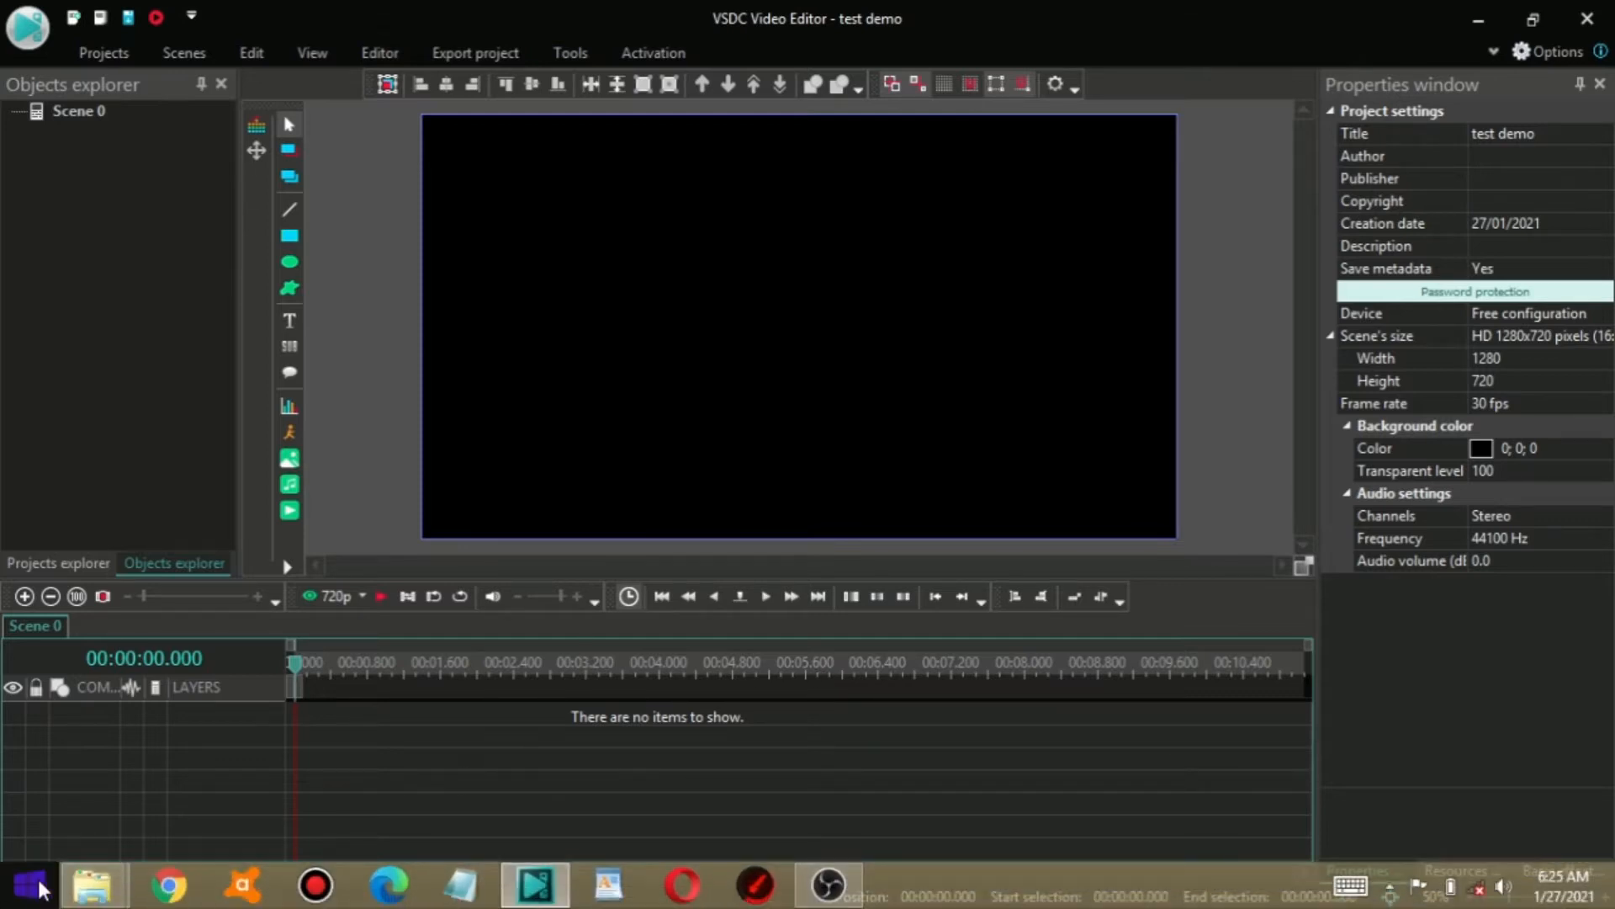
{"action": "mouse_move", "coordinate": [90, 888]}
{"action": "left_click", "coordinate": [151, 812]}
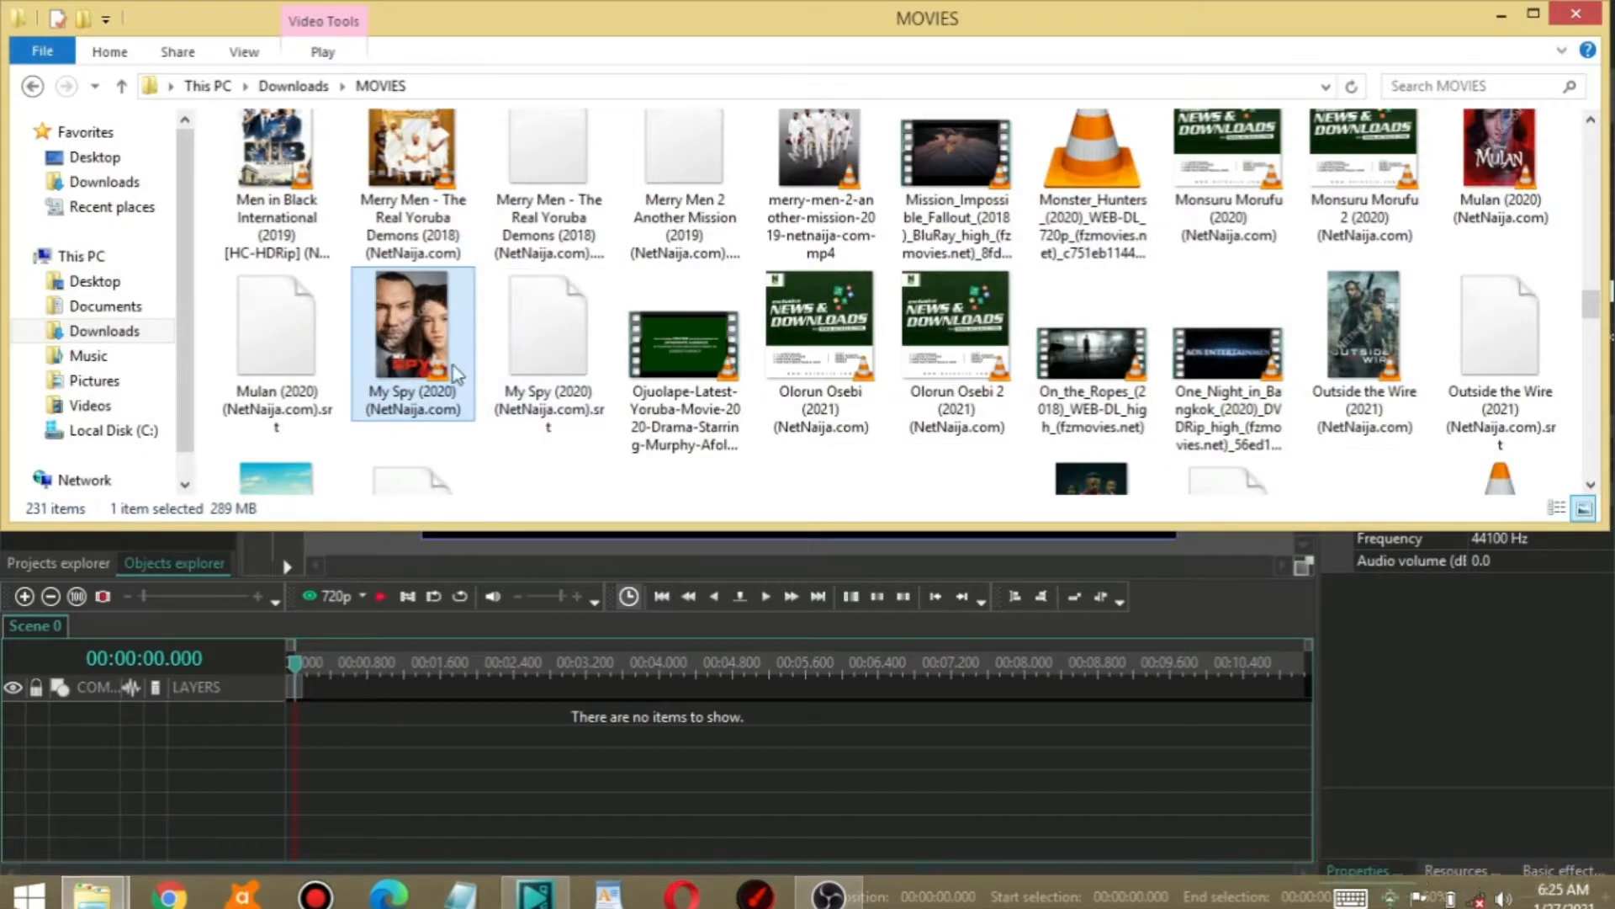
{"action": "left_click", "coordinate": [843, 757]}
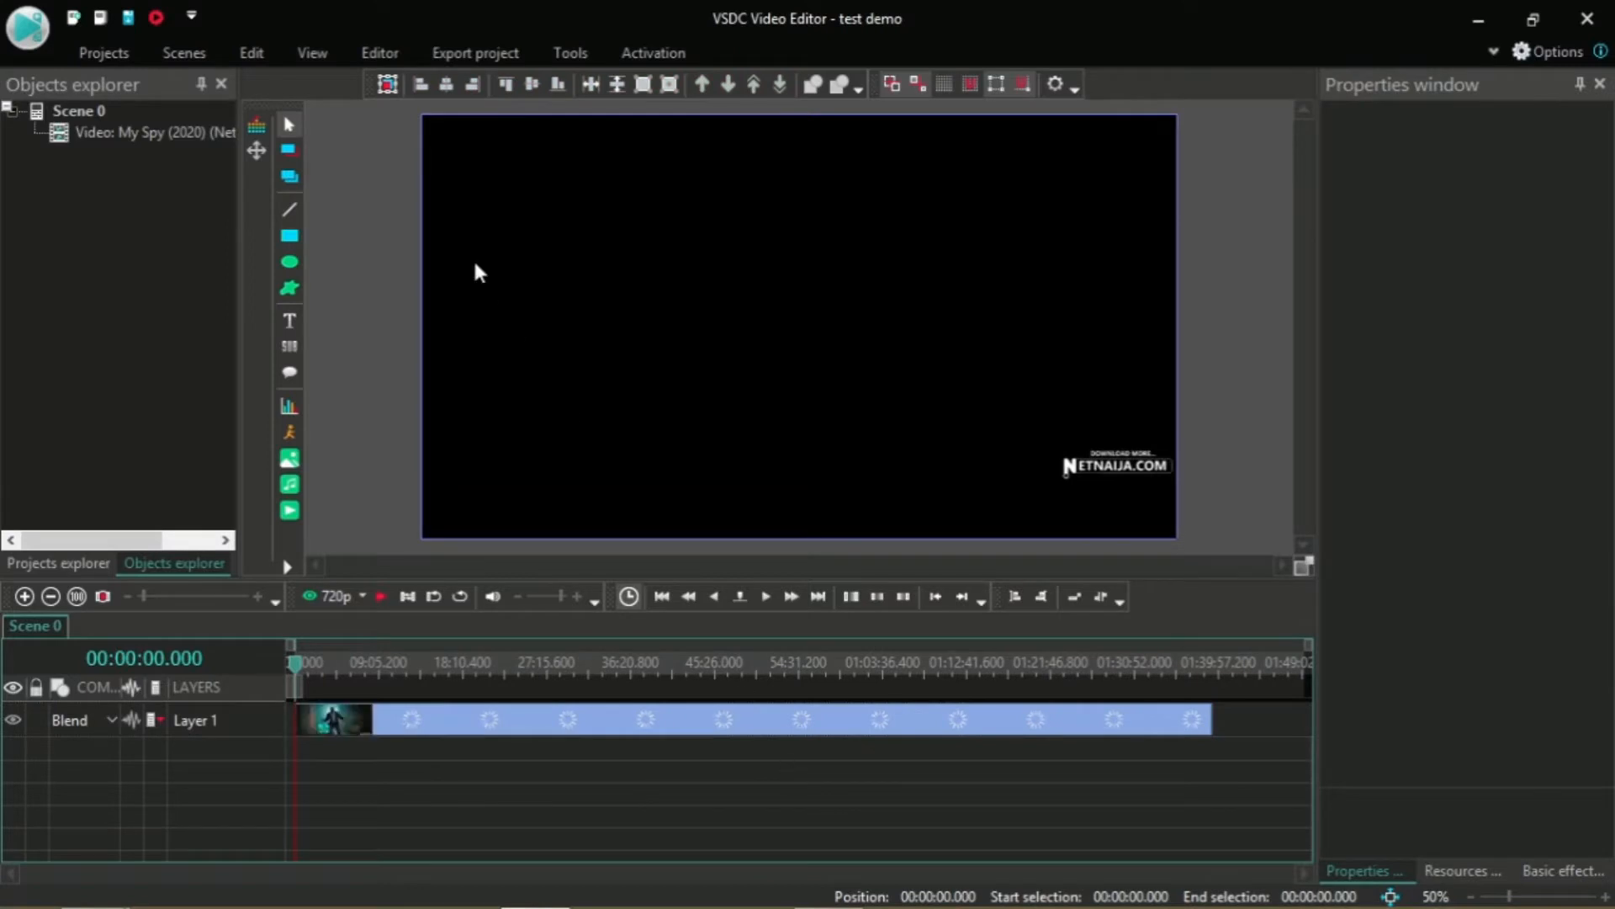
{"action": "left_click", "coordinate": [128, 52]}
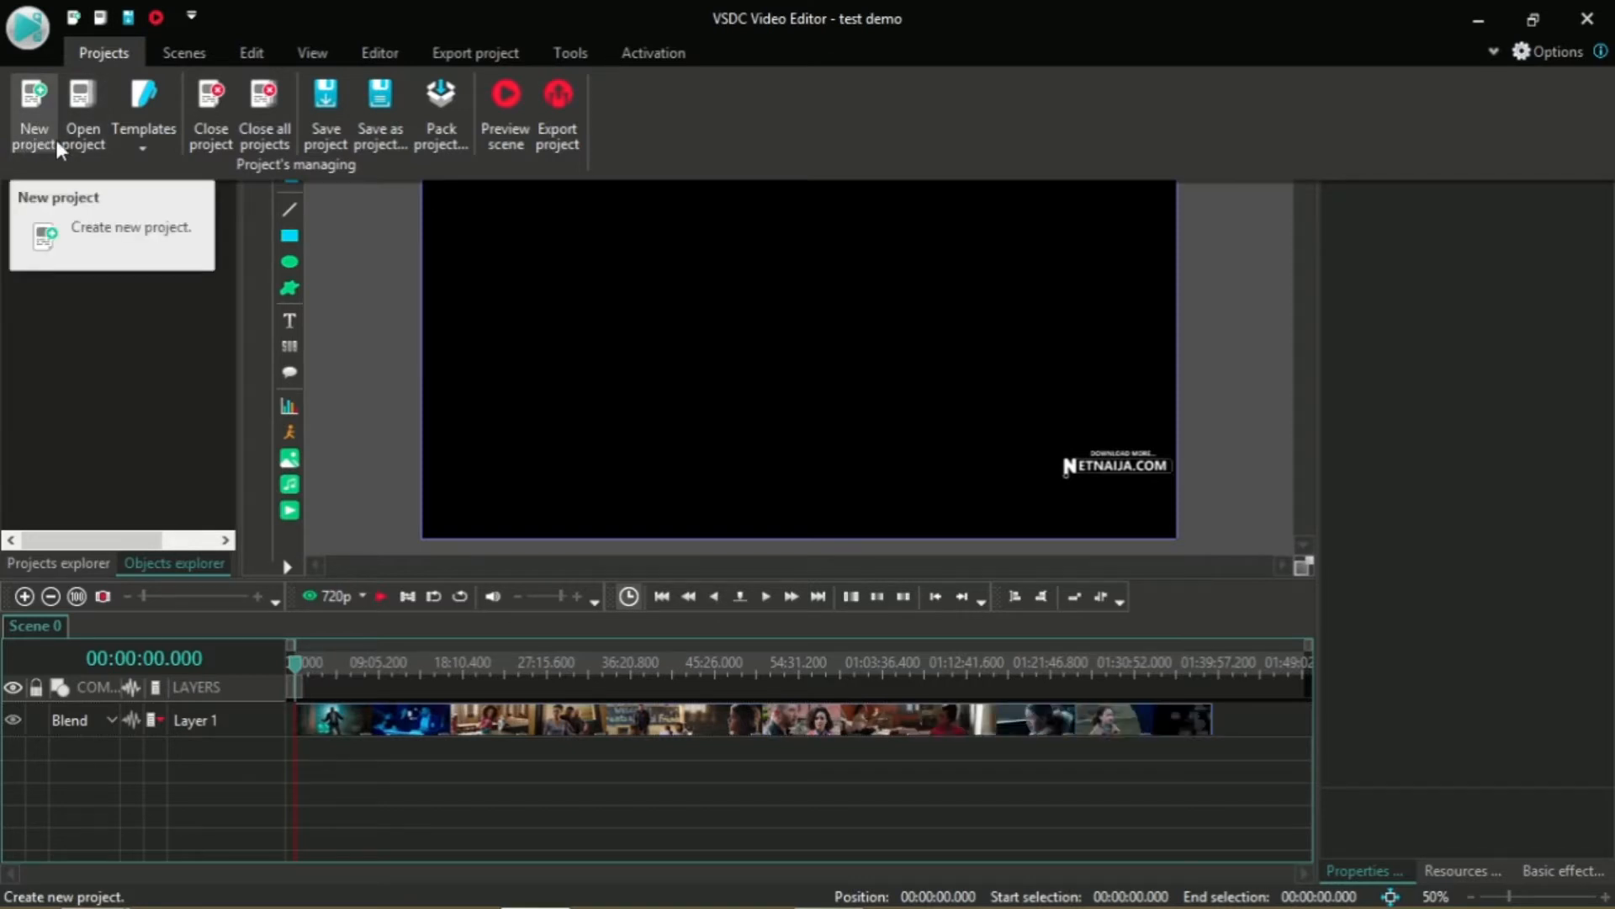
{"action": "left_click", "coordinate": [184, 50]}
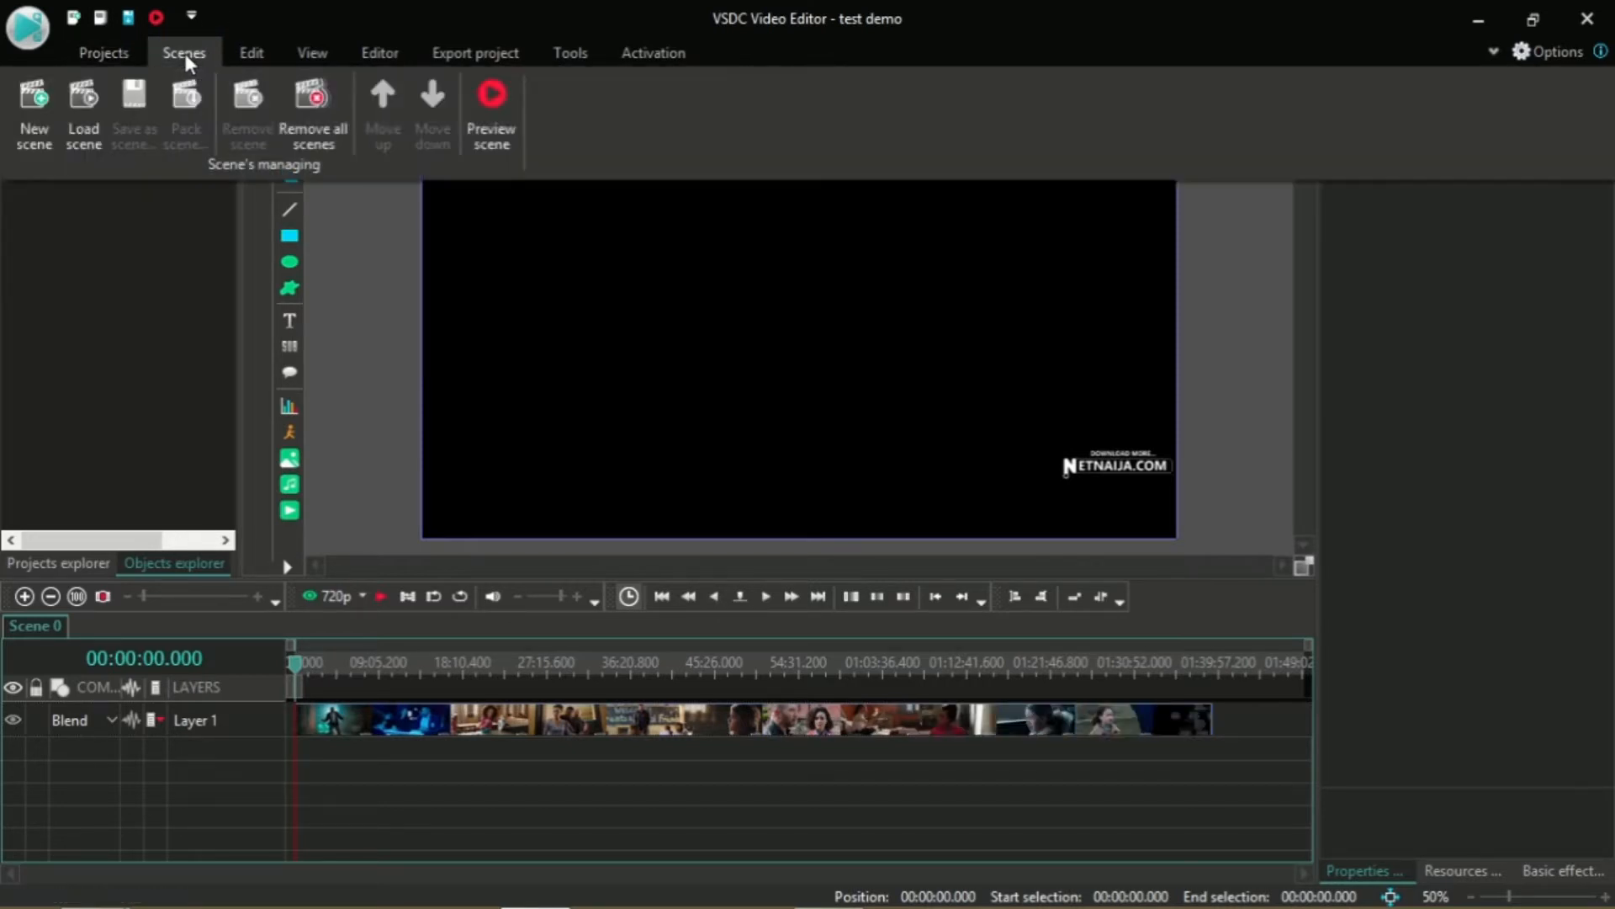
{"action": "left_click", "coordinate": [549, 793]}
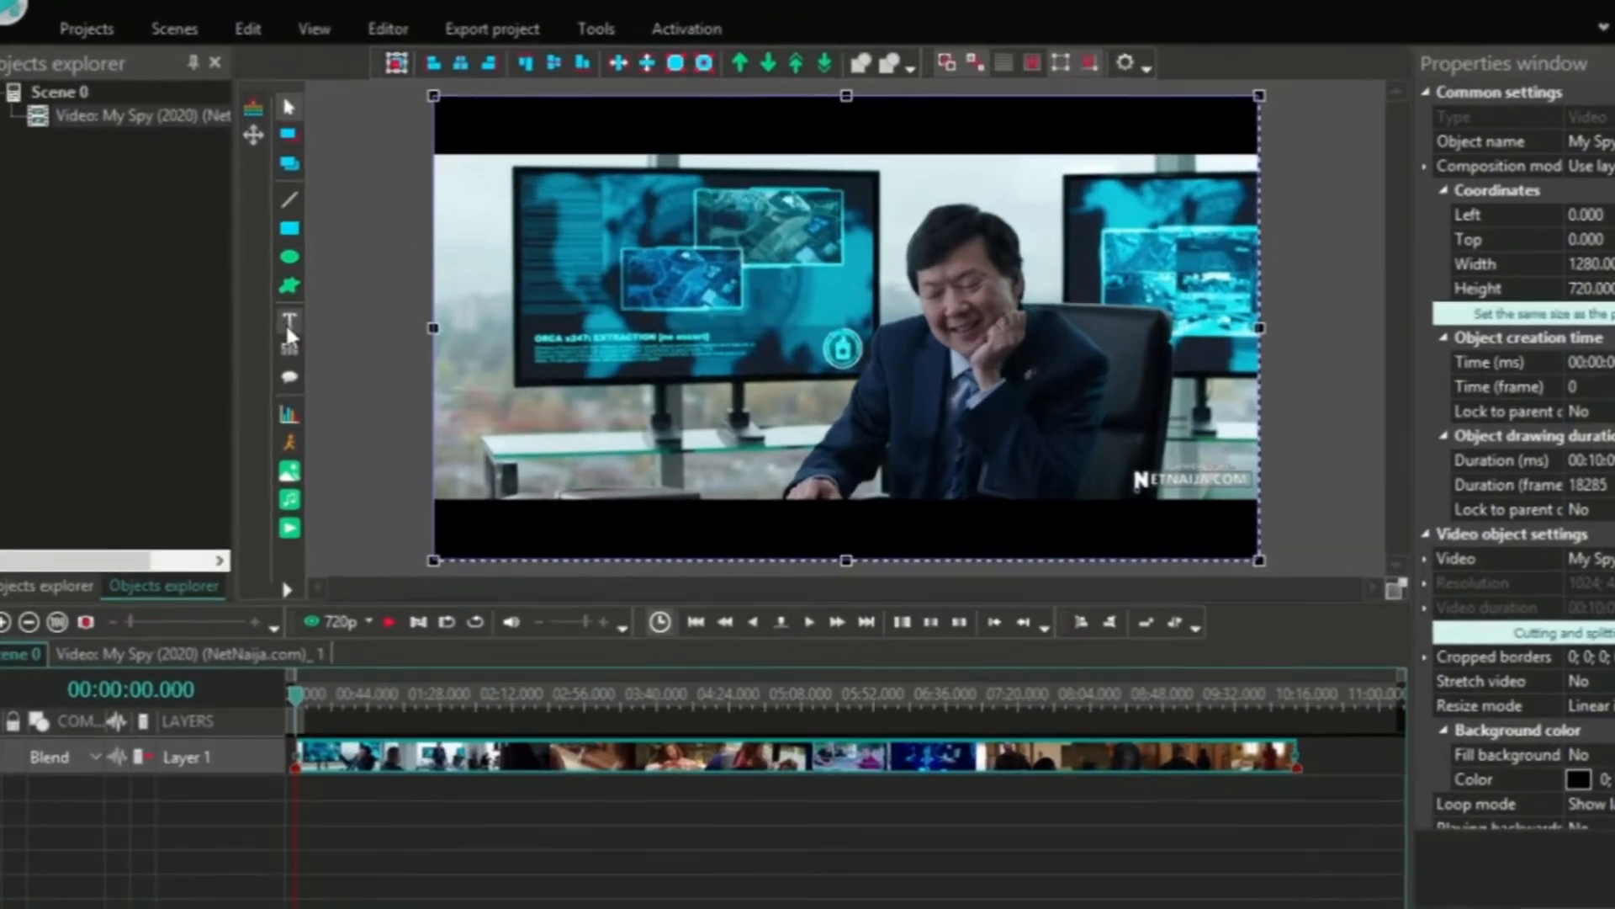
Step: Insert a text object on a new layer from the cursor position, about 602 by 196 pixels over the wall screen, and enter the person's name
{"action": "left_click", "coordinate": [288, 324]}
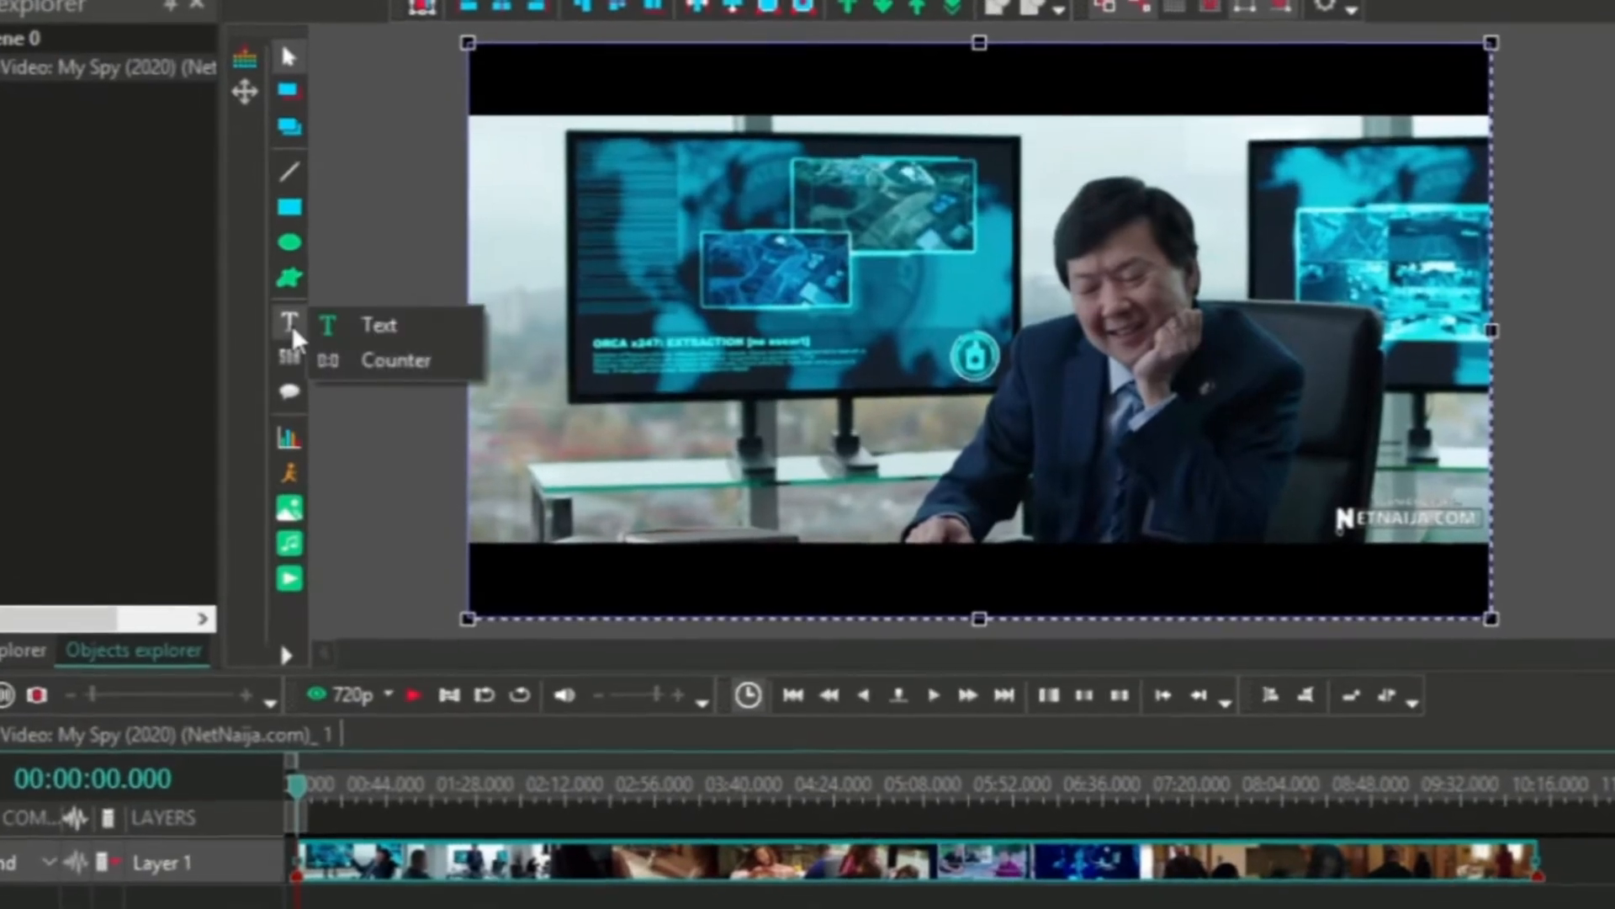
{"action": "left_click", "coordinate": [370, 328]}
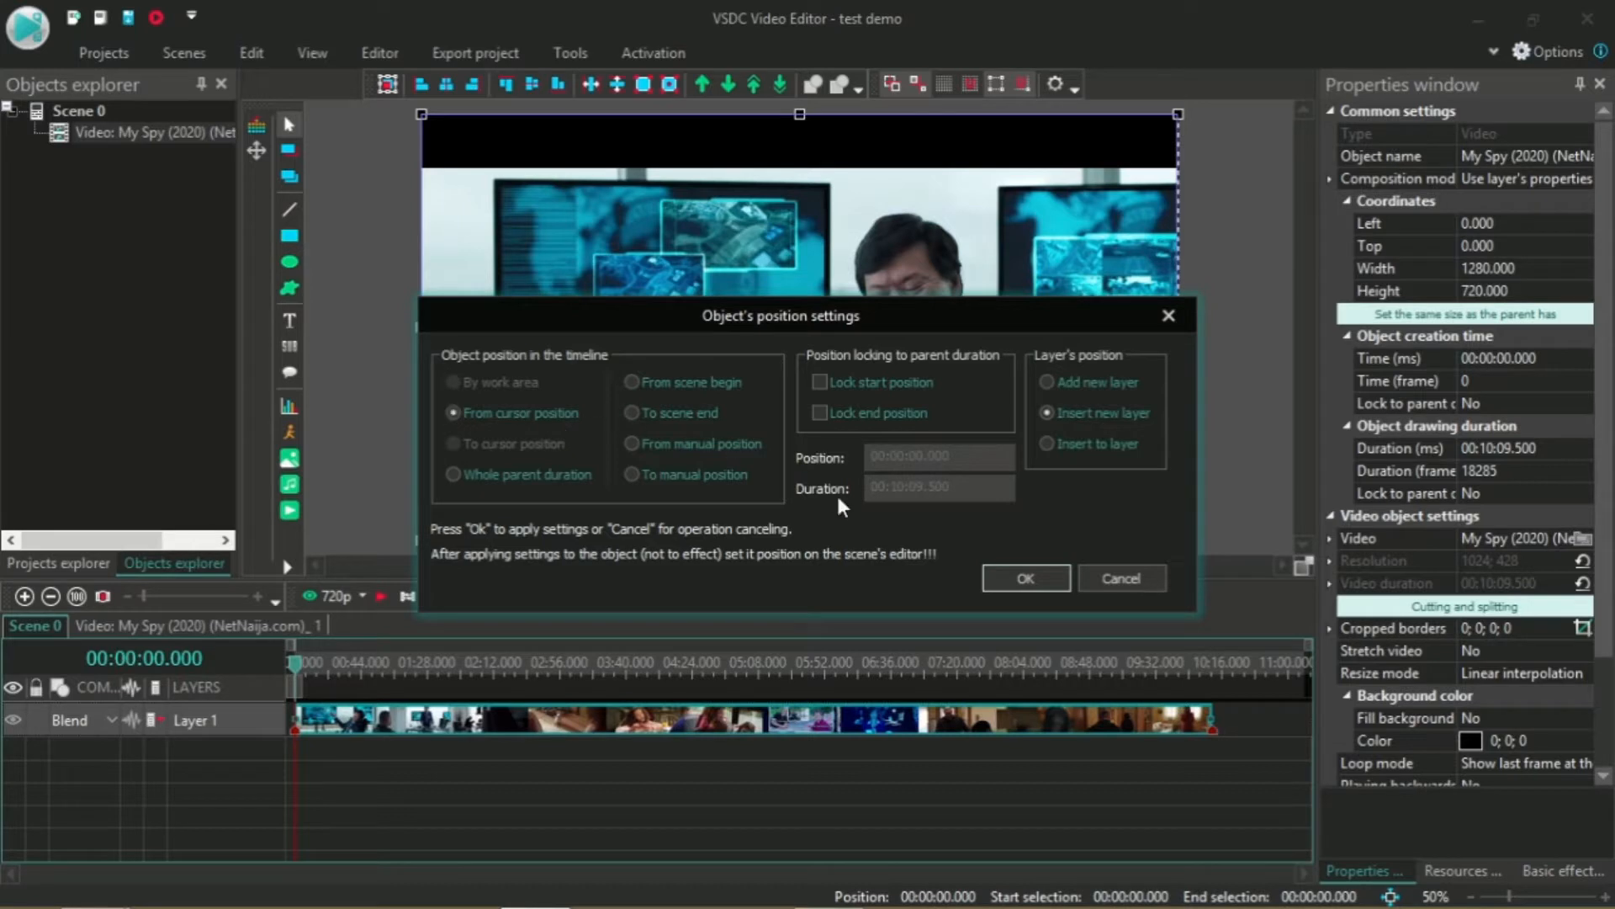
{"action": "left_click", "coordinate": [1026, 579]}
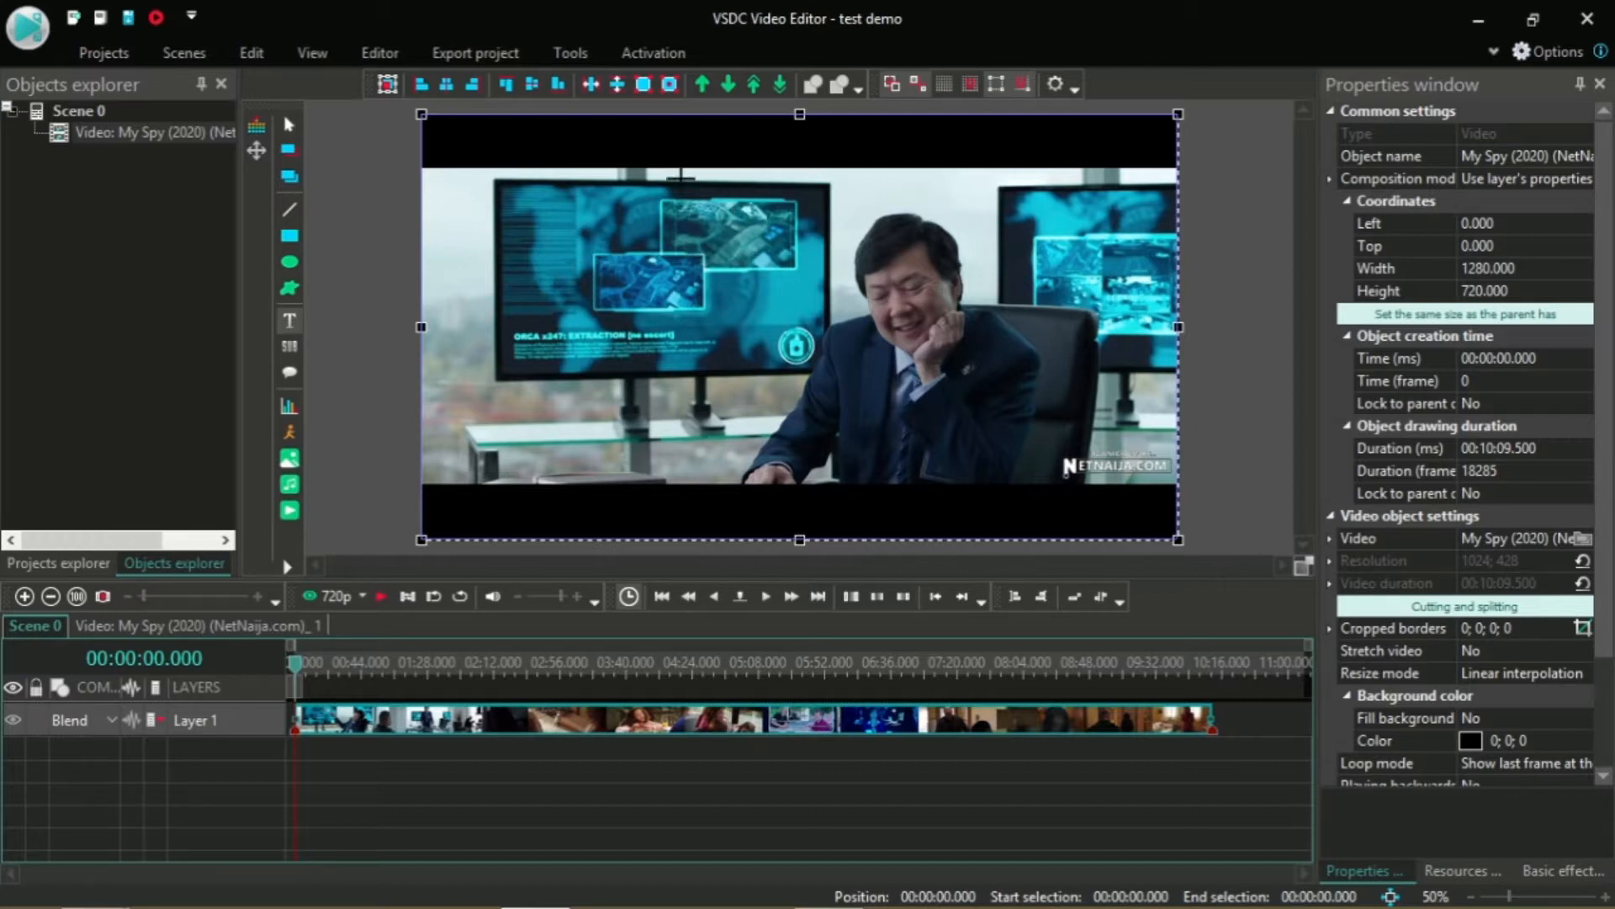
{"action": "left_click_drag", "start_coordinate": [534, 245], "coordinate": [890, 360]}
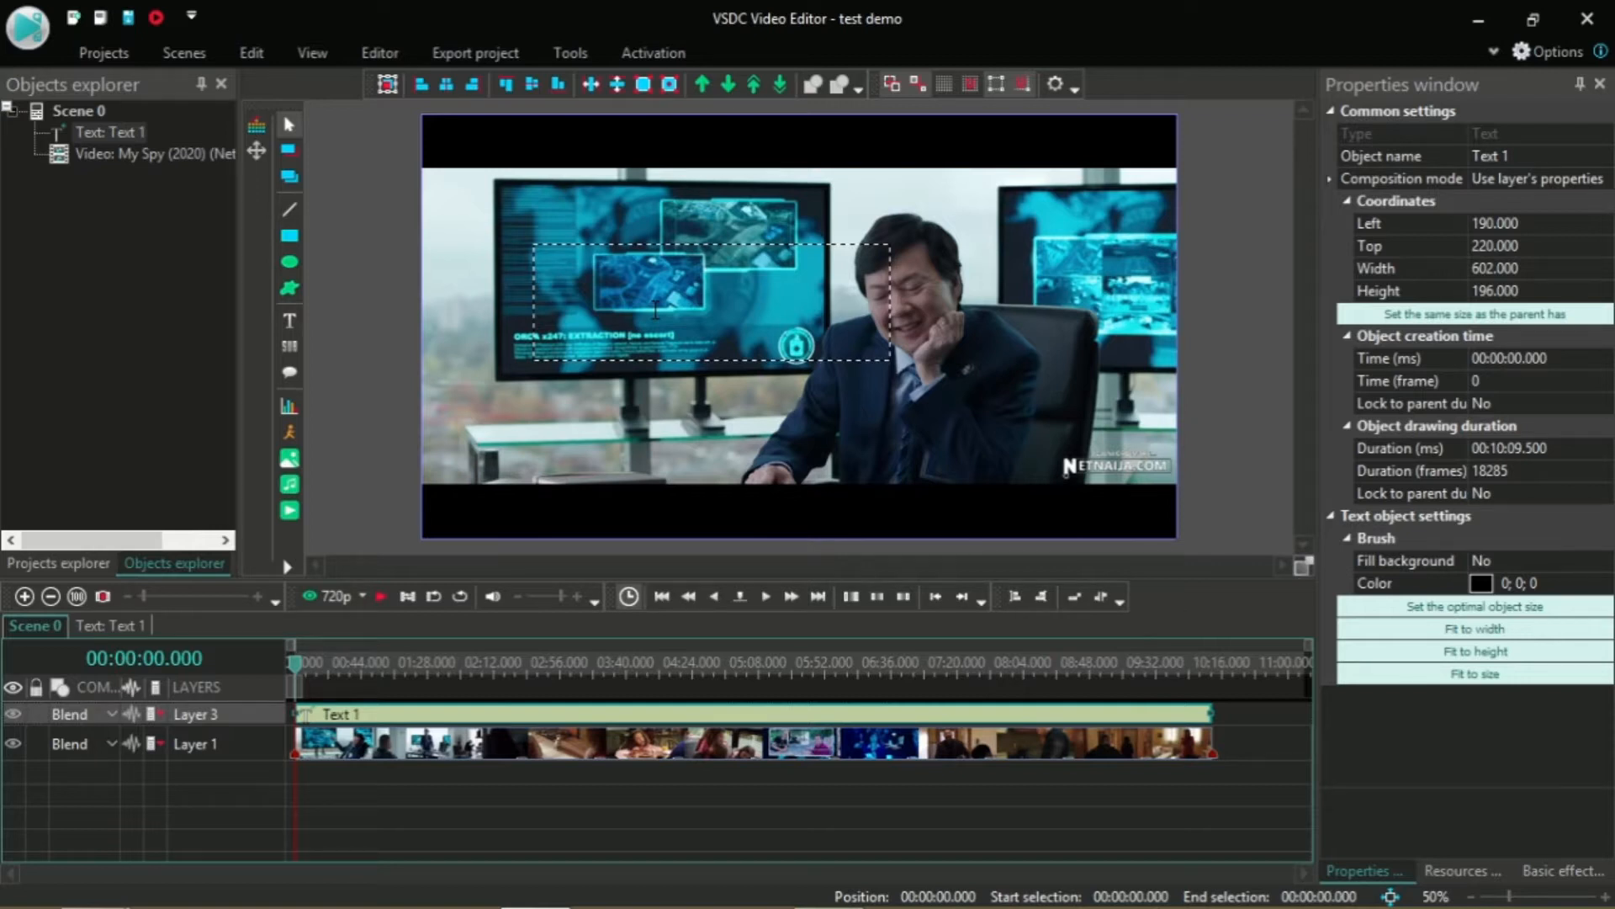
{"action": "type", "text": "Ken clinton"}
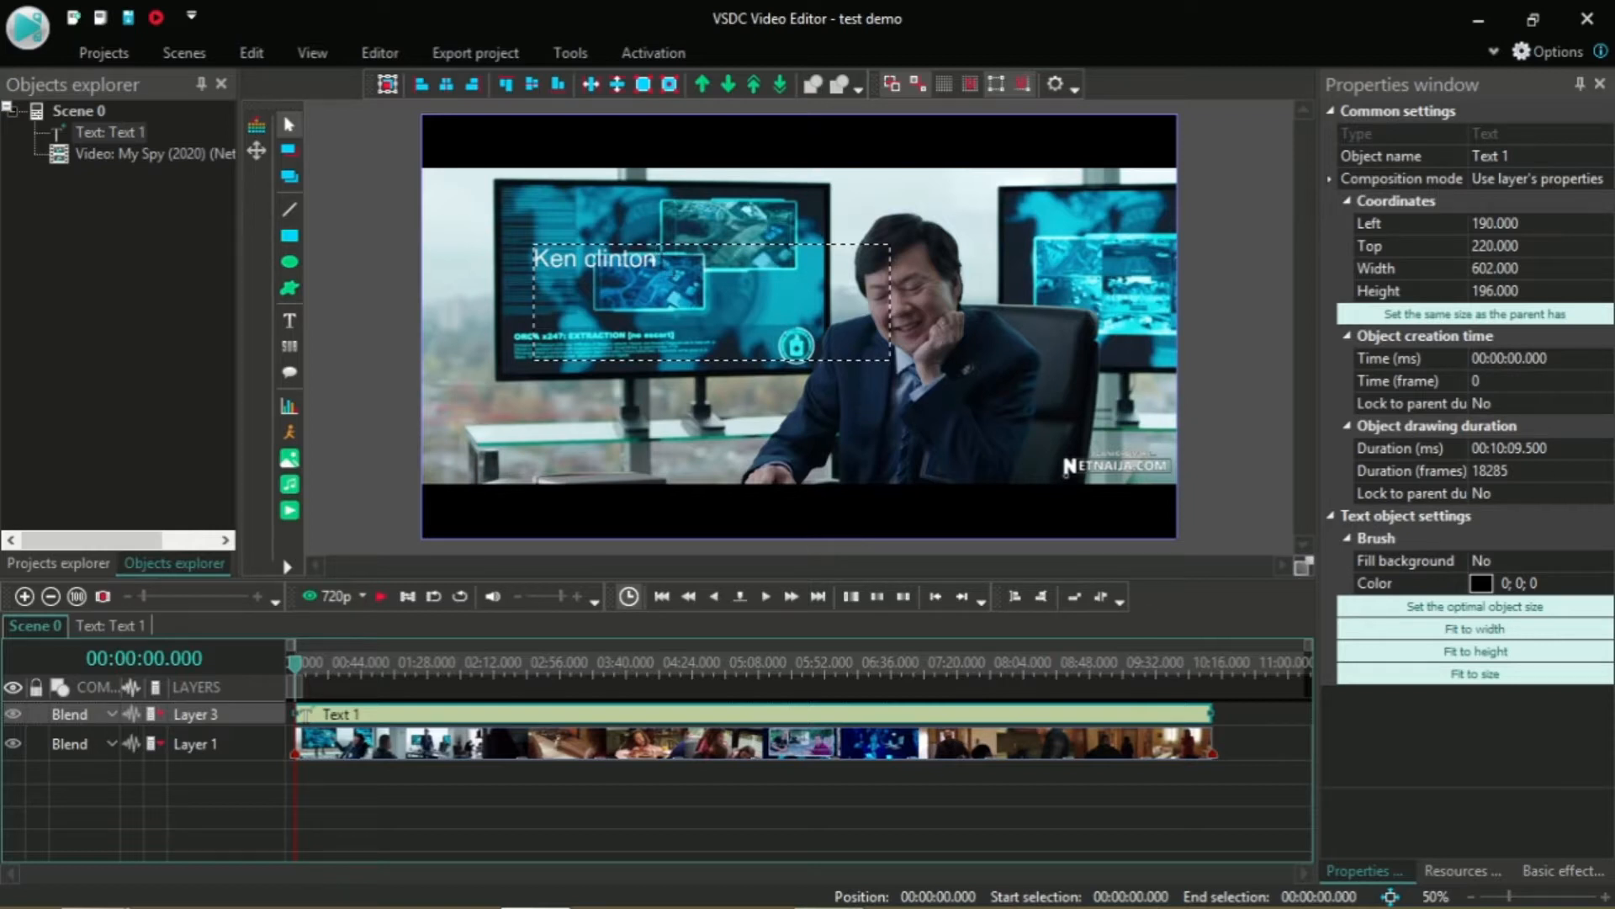
Step: Set the font size of the whole title text to 96 pt
{"action": "left_click_drag", "start_coordinate": [675, 269], "coordinate": [519, 270]}
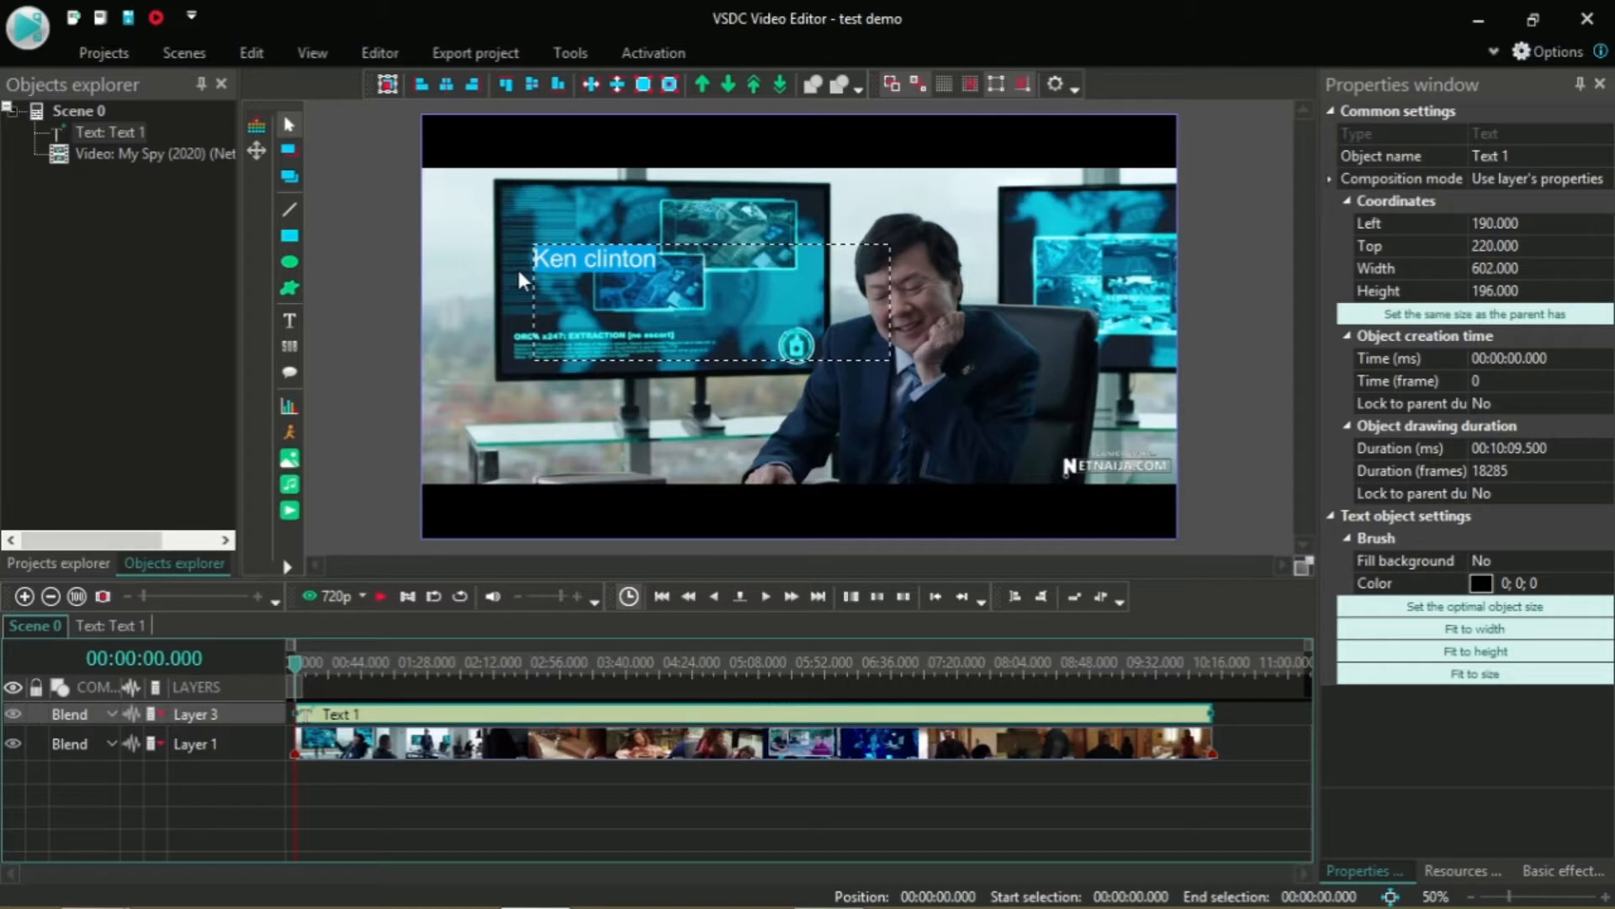
{"action": "left_click", "coordinate": [379, 54]}
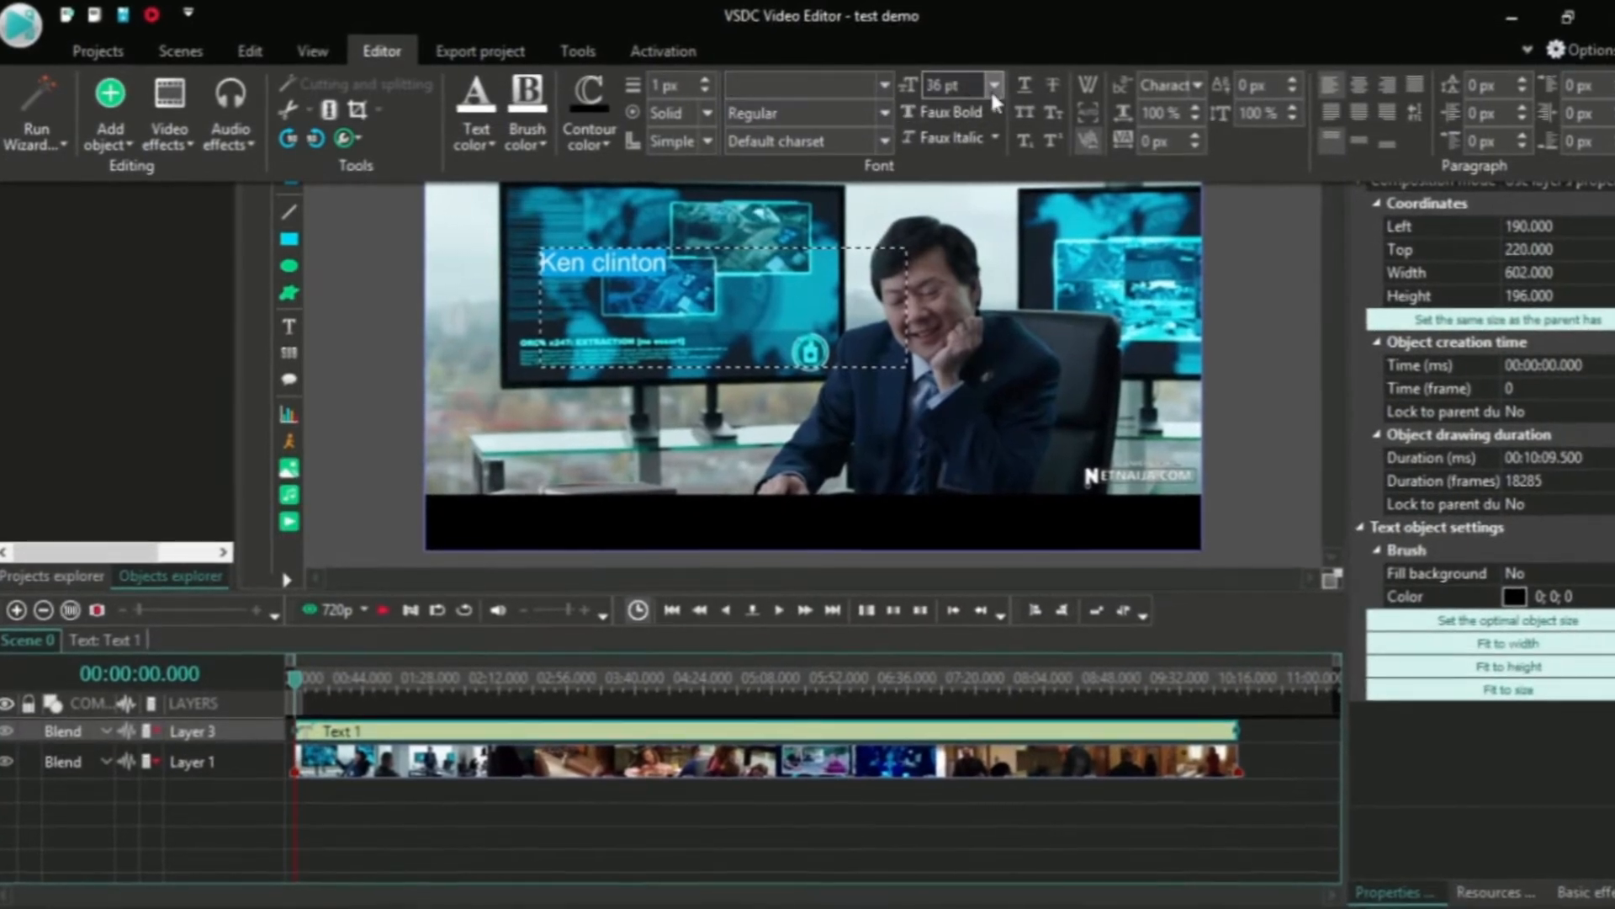
{"action": "left_click", "coordinate": [994, 85]}
{"action": "left_click", "coordinate": [929, 450]}
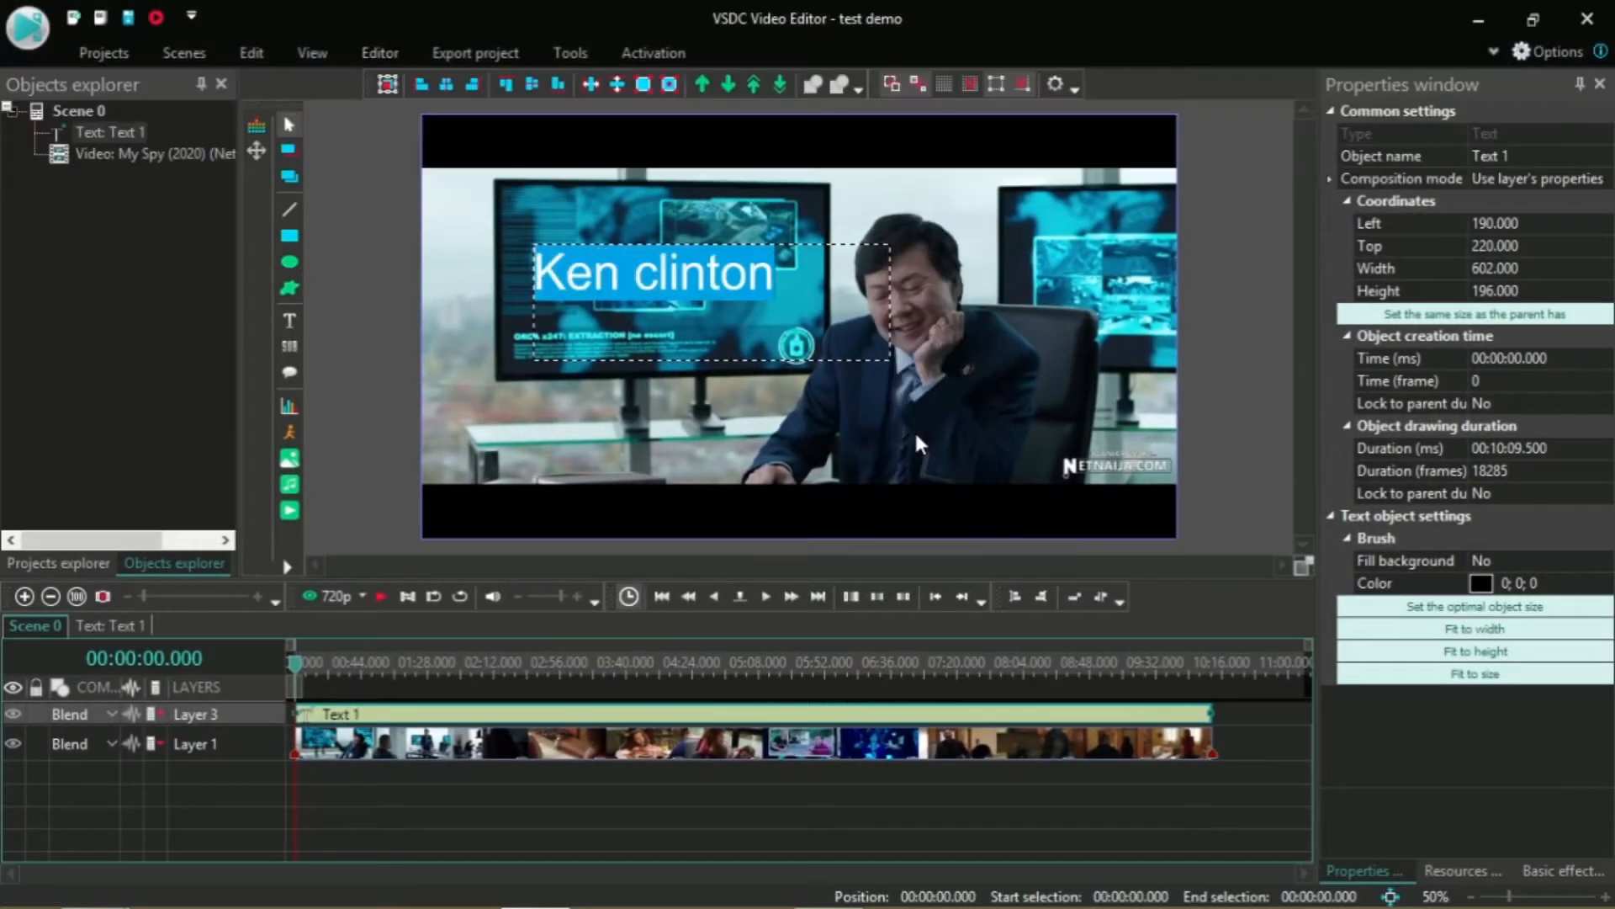
{"action": "left_click", "coordinate": [383, 52]}
{"action": "left_click", "coordinate": [973, 85]}
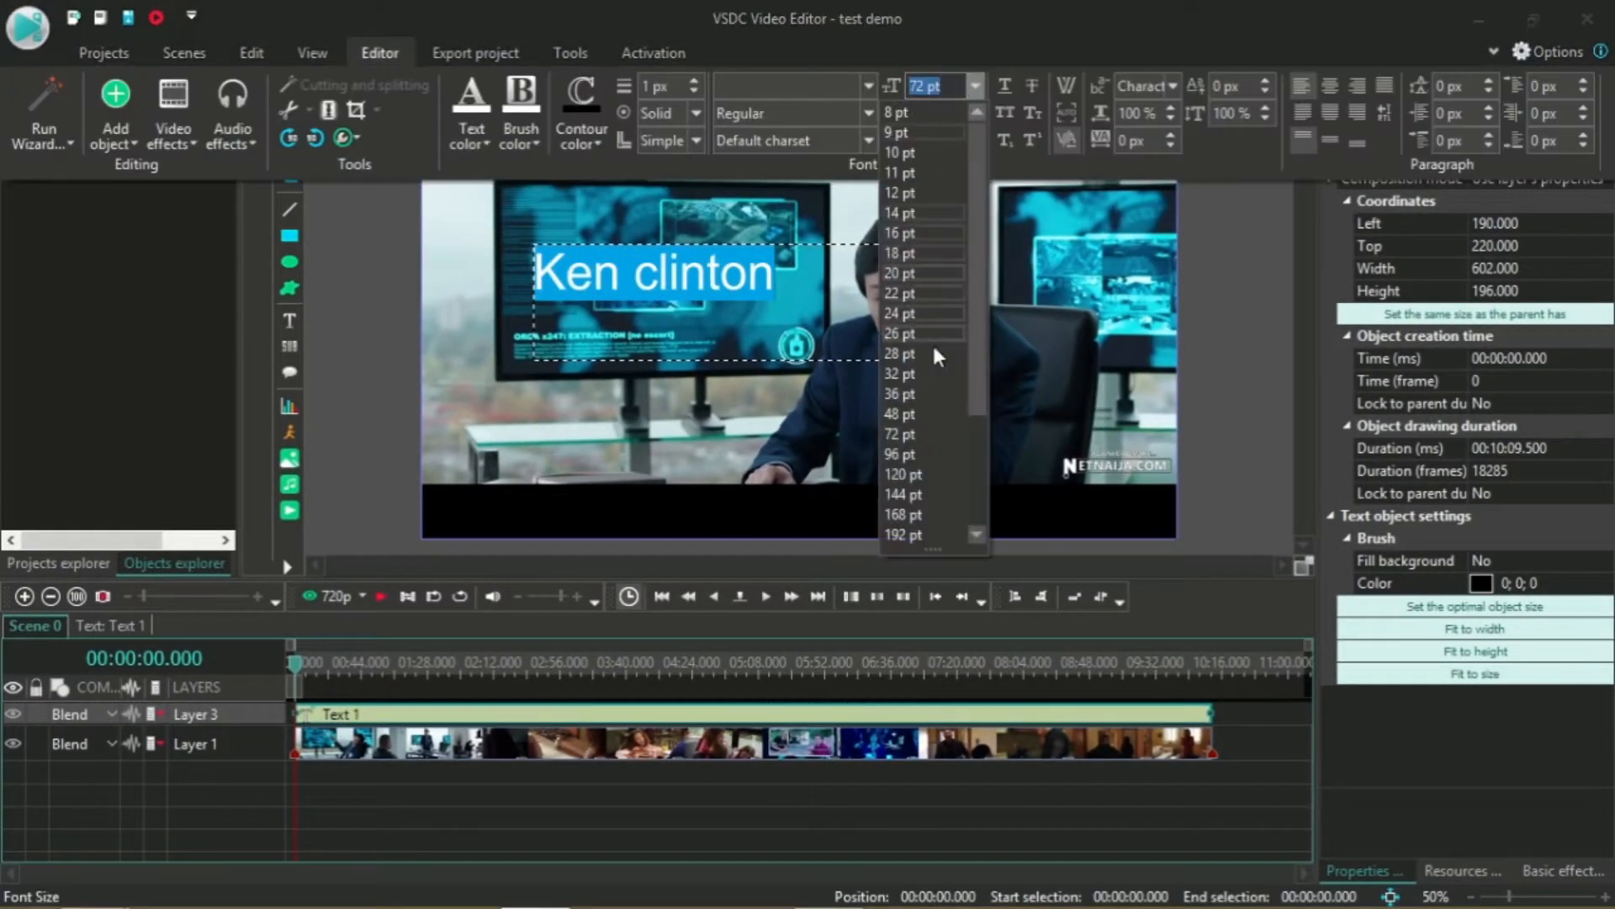
{"action": "left_click", "coordinate": [917, 452]}
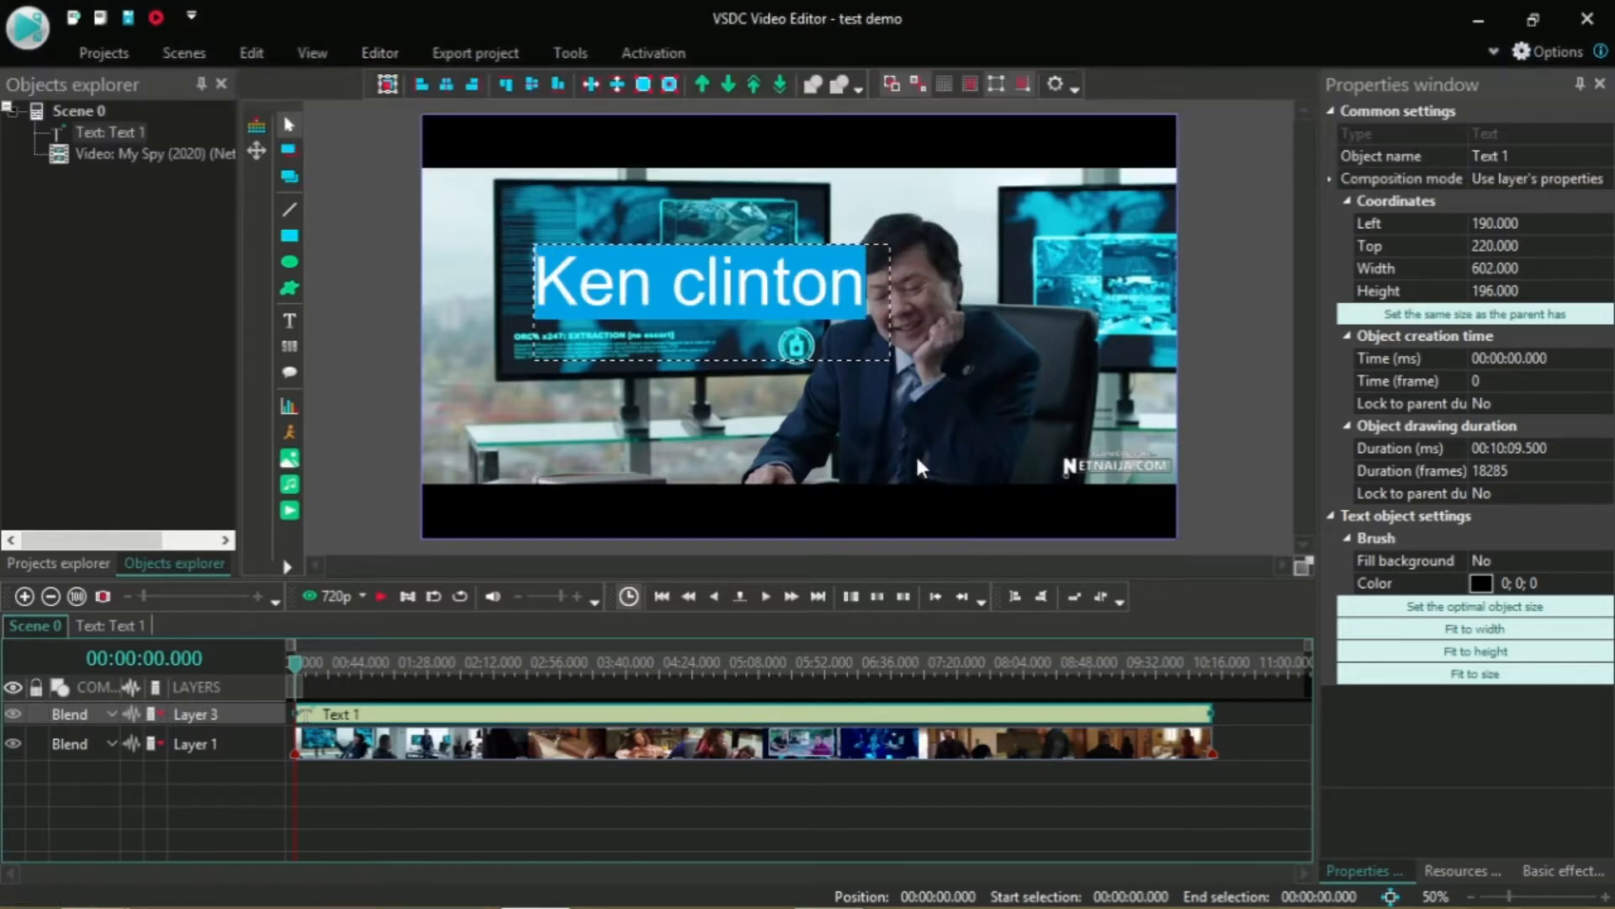
Step: Change the title text's typeface to a heavy condensed serif font, keeping the Regular style
{"action": "left_click", "coordinate": [362, 52]}
{"action": "left_click", "coordinate": [868, 113]}
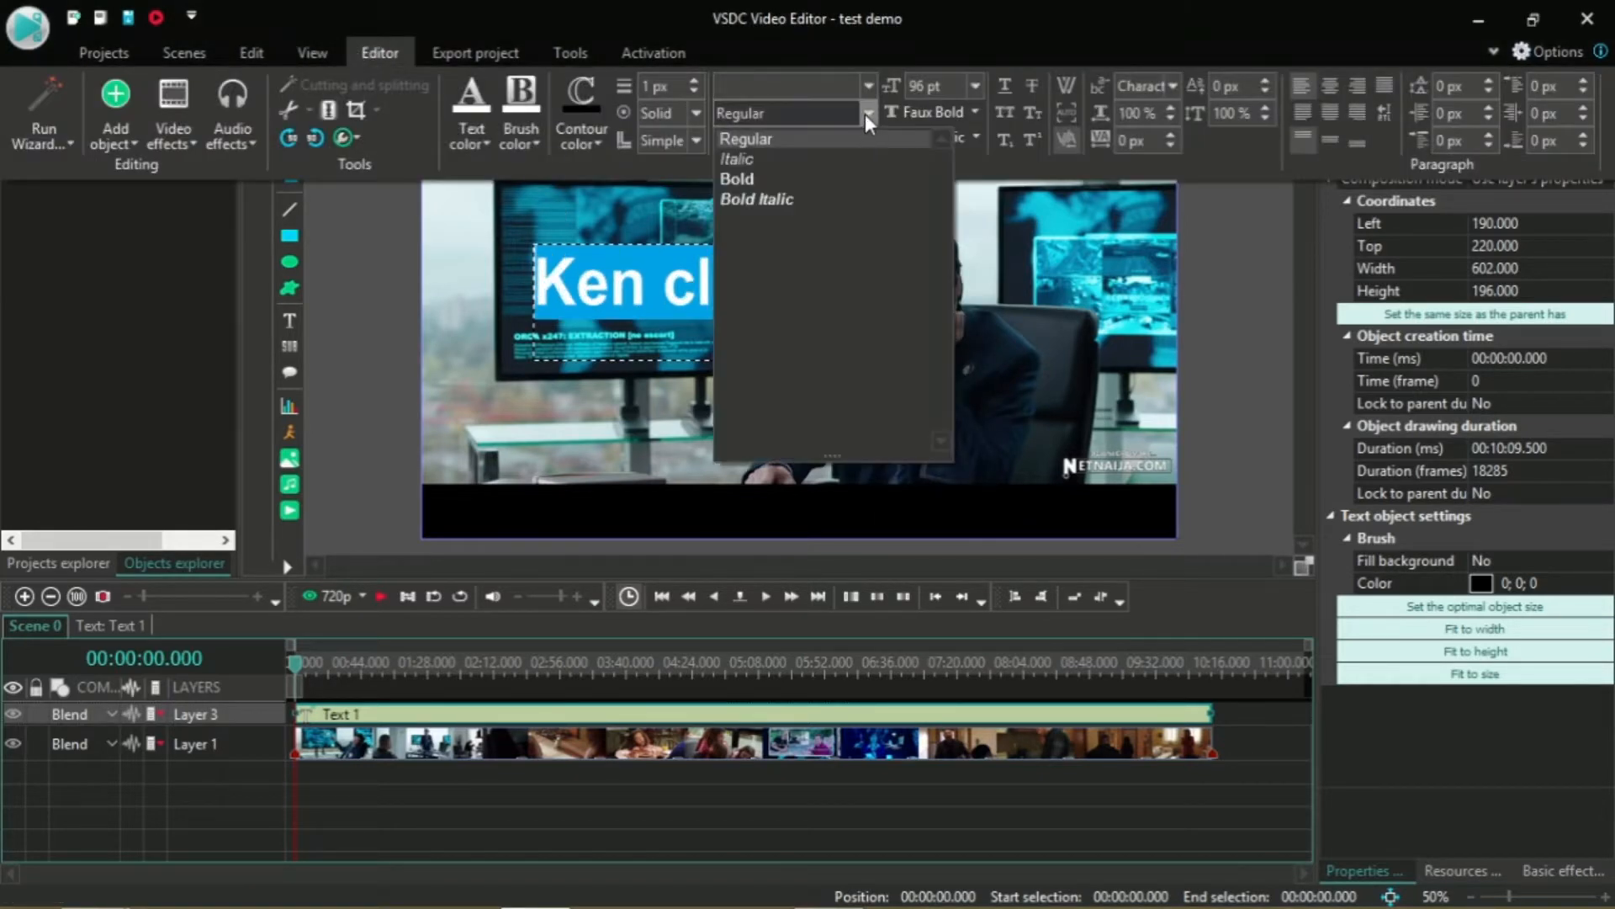
{"action": "left_click", "coordinate": [865, 114]}
{"action": "left_click", "coordinate": [870, 83]}
{"action": "left_click", "coordinate": [782, 177]}
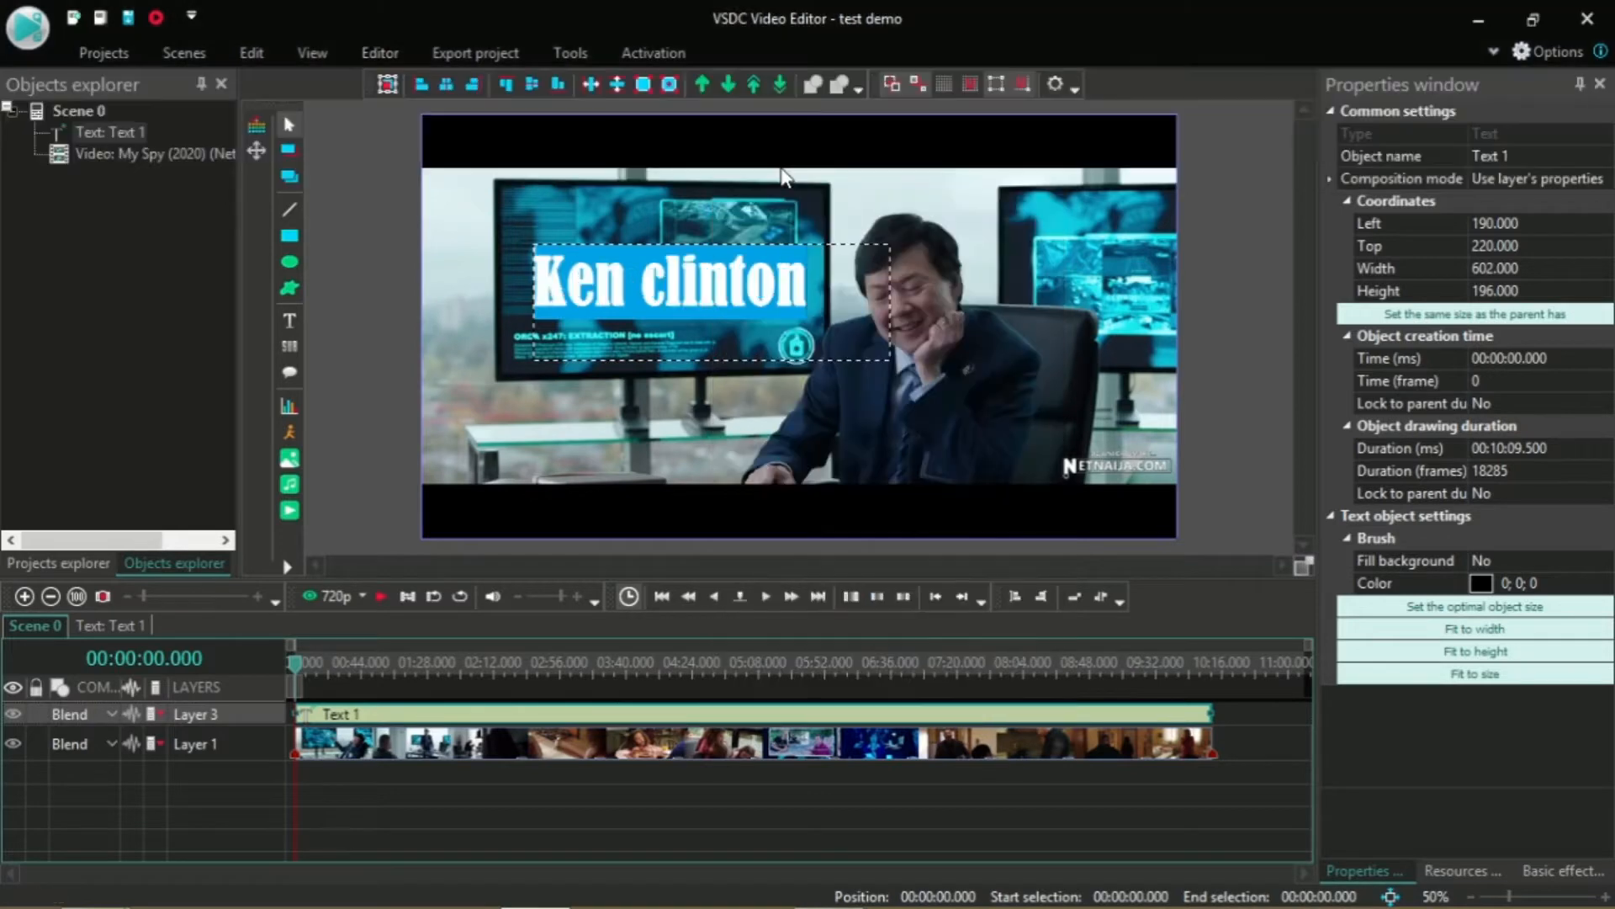
Step: Give the title text a red contour from the standard colors
{"action": "left_click", "coordinate": [375, 53]}
{"action": "left_click", "coordinate": [581, 122]}
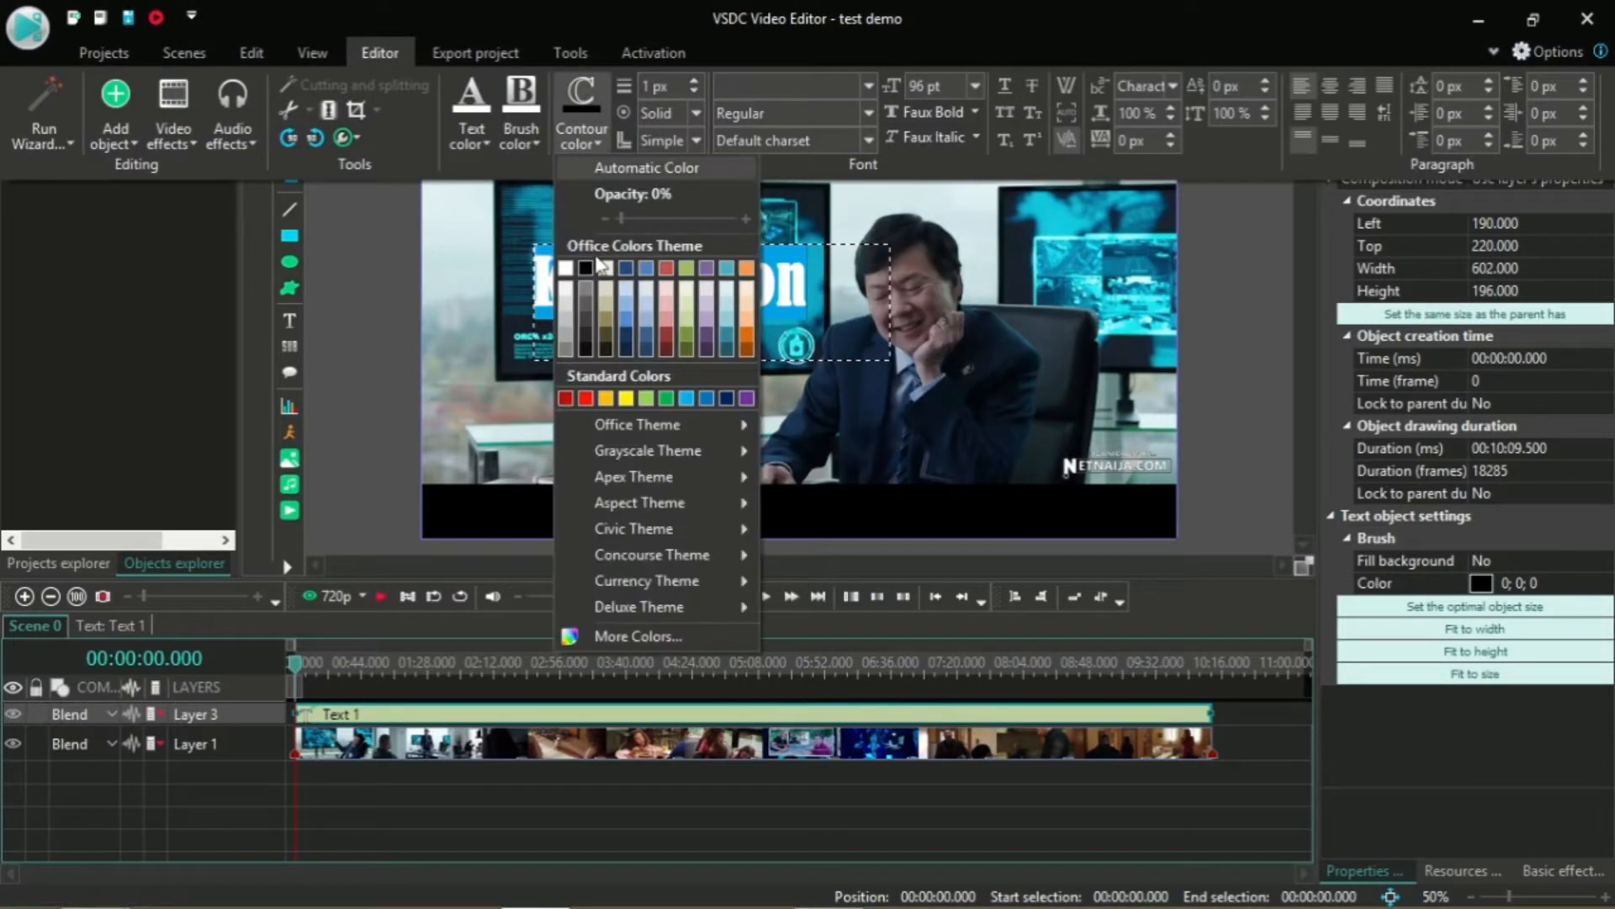
{"action": "left_click", "coordinate": [586, 398]}
Step: Set the title text's vertical scale to 102%, character spacing to 2 px and horizontal scale to 98%
{"action": "left_click", "coordinate": [380, 52]}
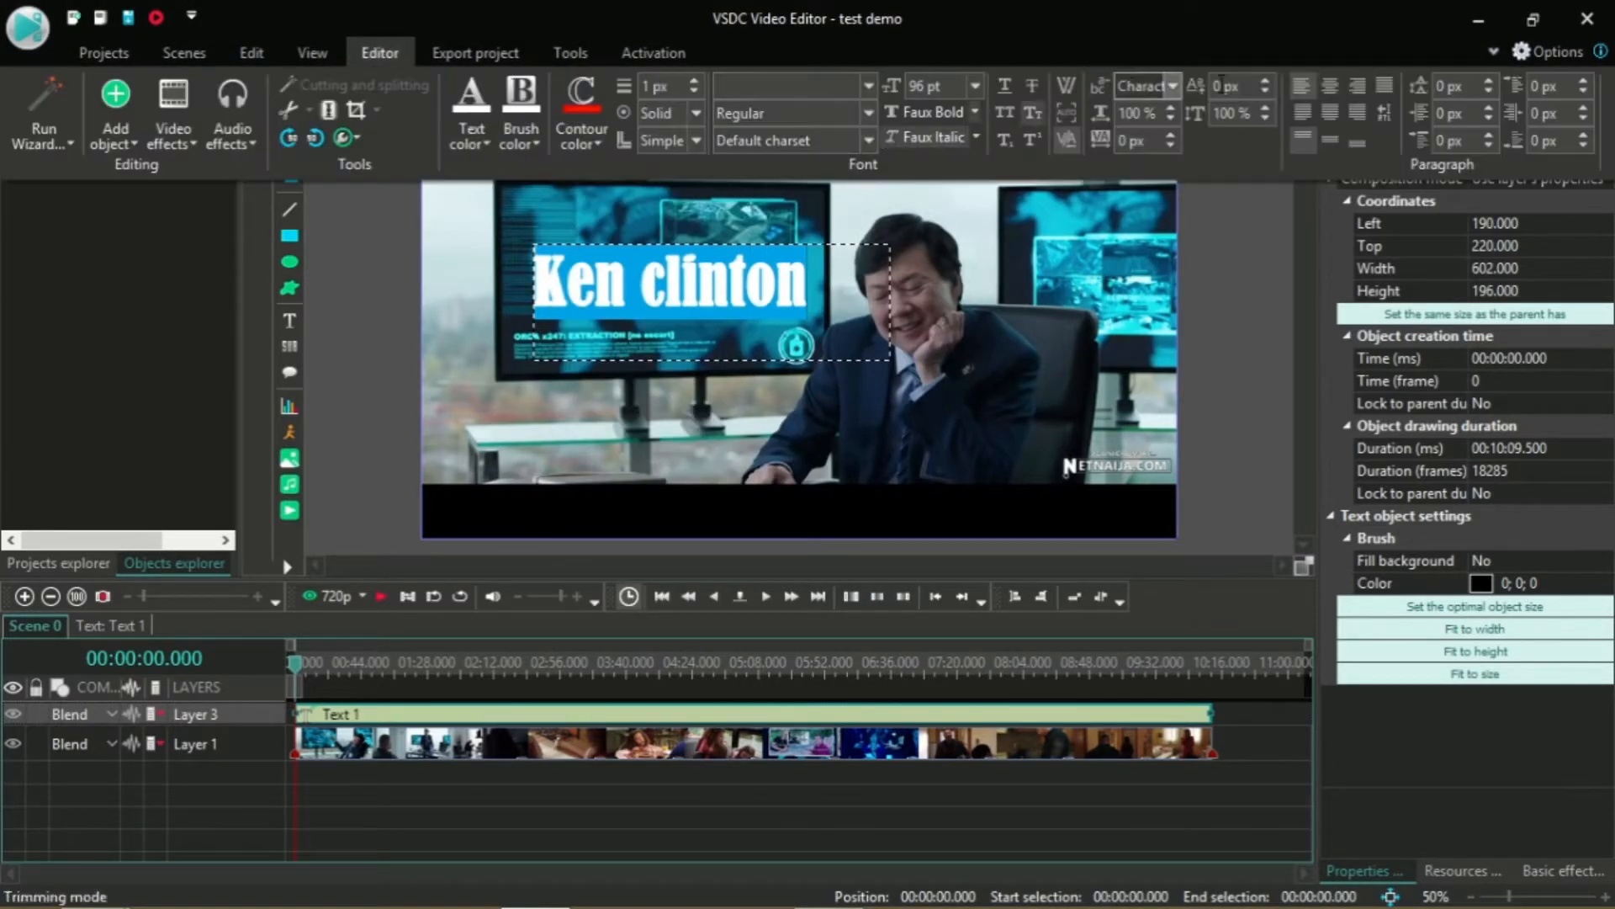
{"action": "left_click", "coordinate": [1264, 109]}
{"action": "left_click", "coordinate": [1265, 108]}
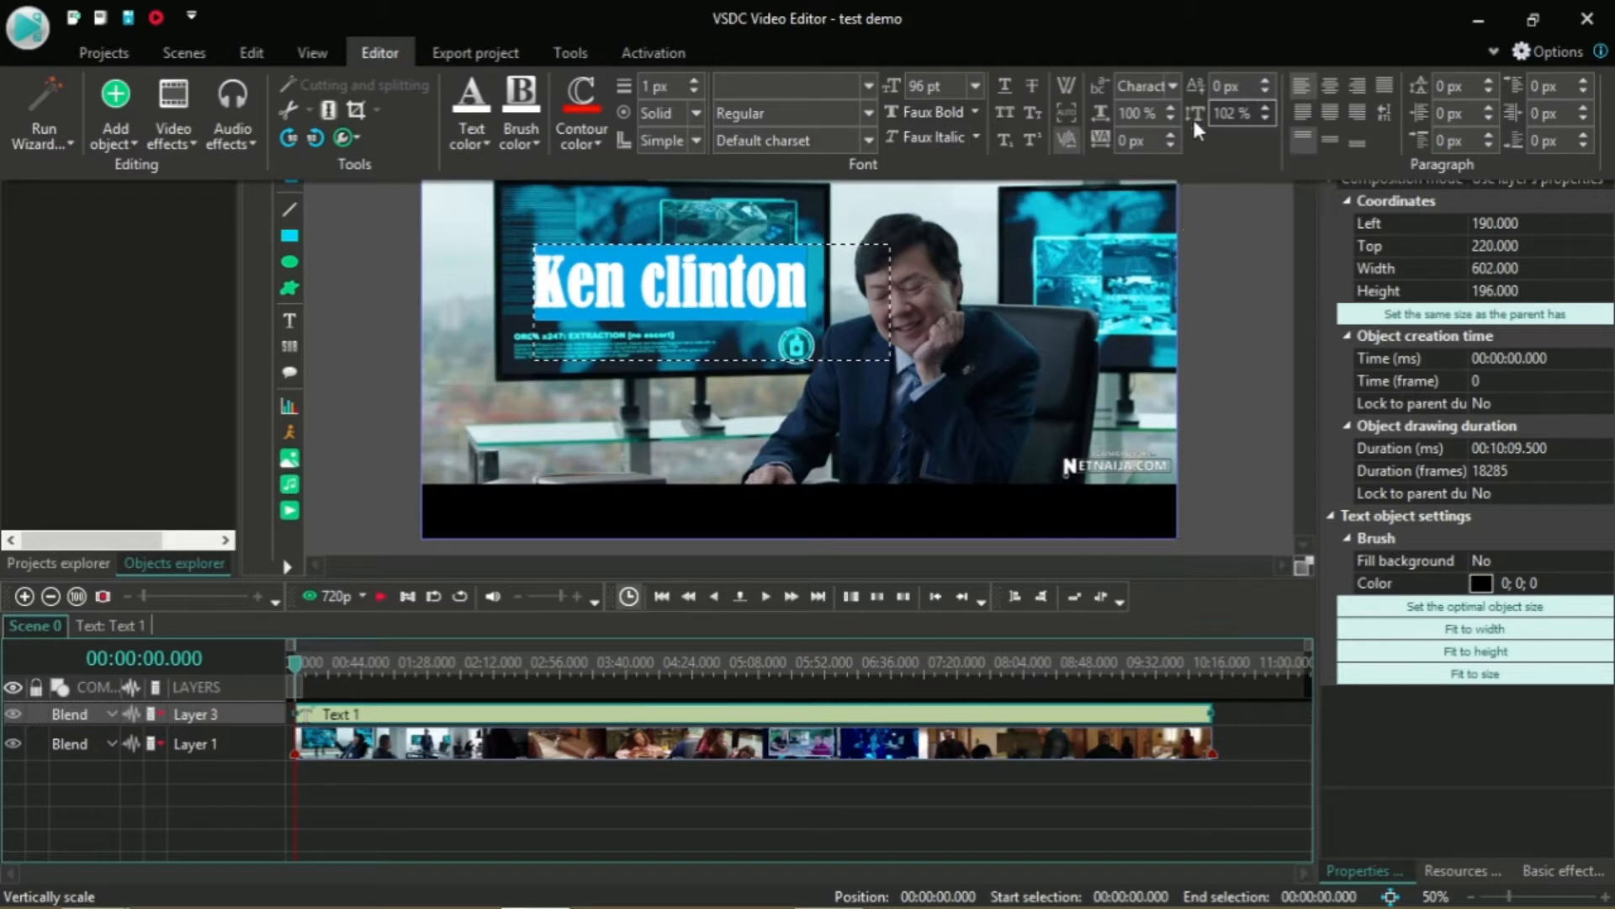
{"action": "left_click", "coordinate": [1170, 136]}
{"action": "left_click", "coordinate": [1170, 135]}
{"action": "left_click", "coordinate": [1170, 119]}
{"action": "left_click", "coordinate": [1170, 119]}
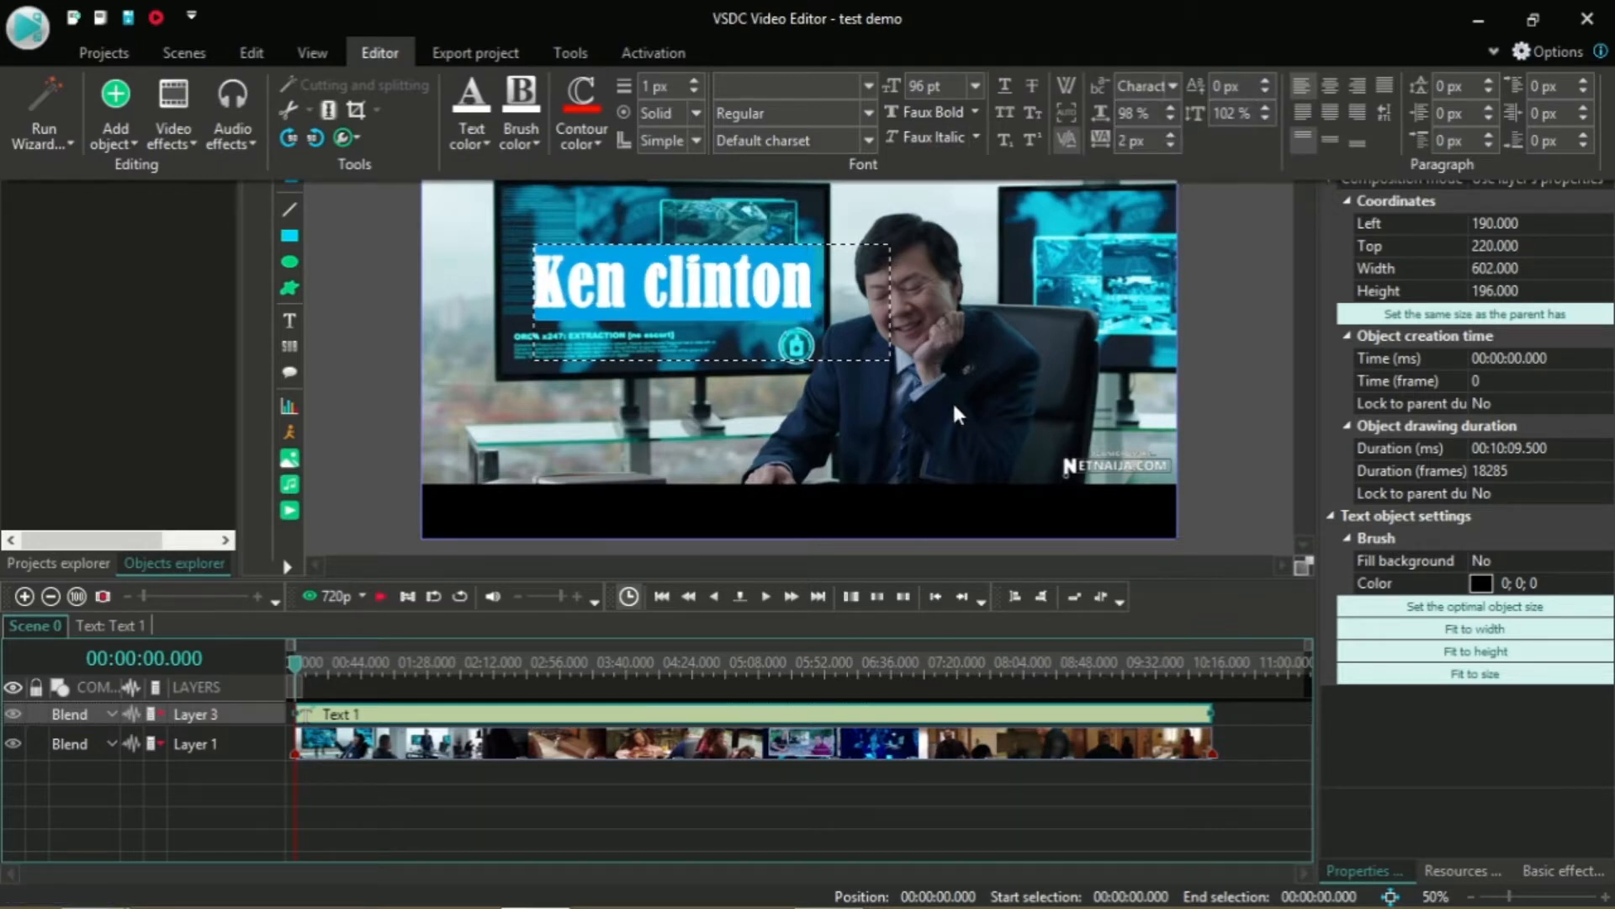
Step: Shrink the title's text box to about 502 by 140 pixels so it fits the text
{"action": "left_click", "coordinate": [883, 373]}
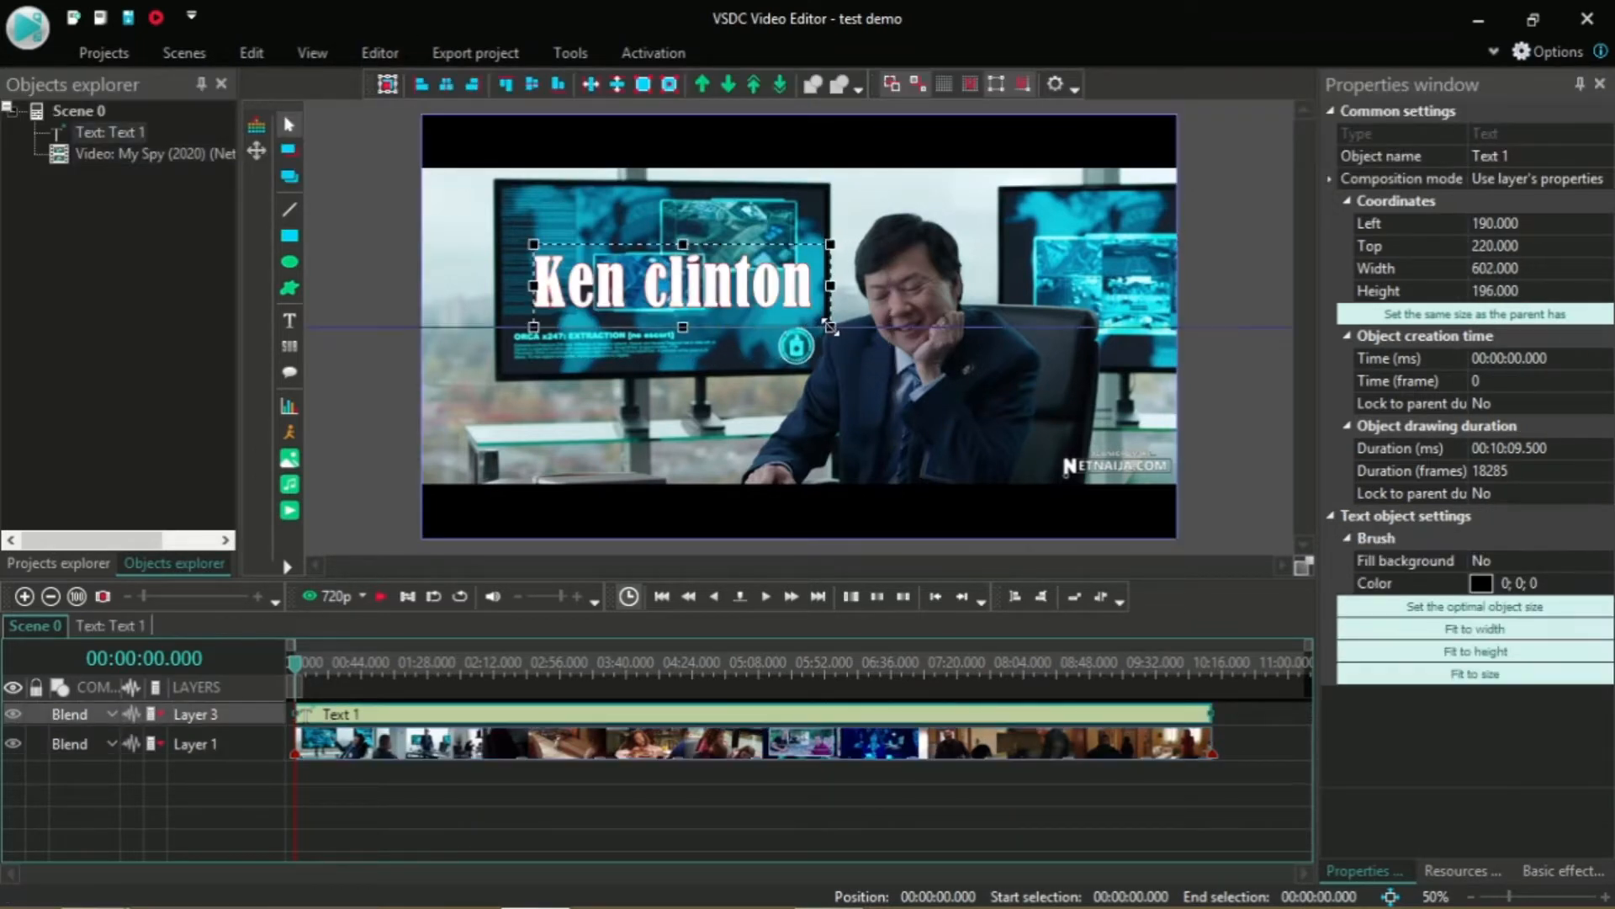
{"action": "left_click_drag", "start_coordinate": [831, 328], "coordinate": [830, 328]}
{"action": "double_click", "coordinate": [727, 290]}
{"action": "left_click", "coordinate": [728, 290]}
{"action": "key", "text": "ctrl+a"}
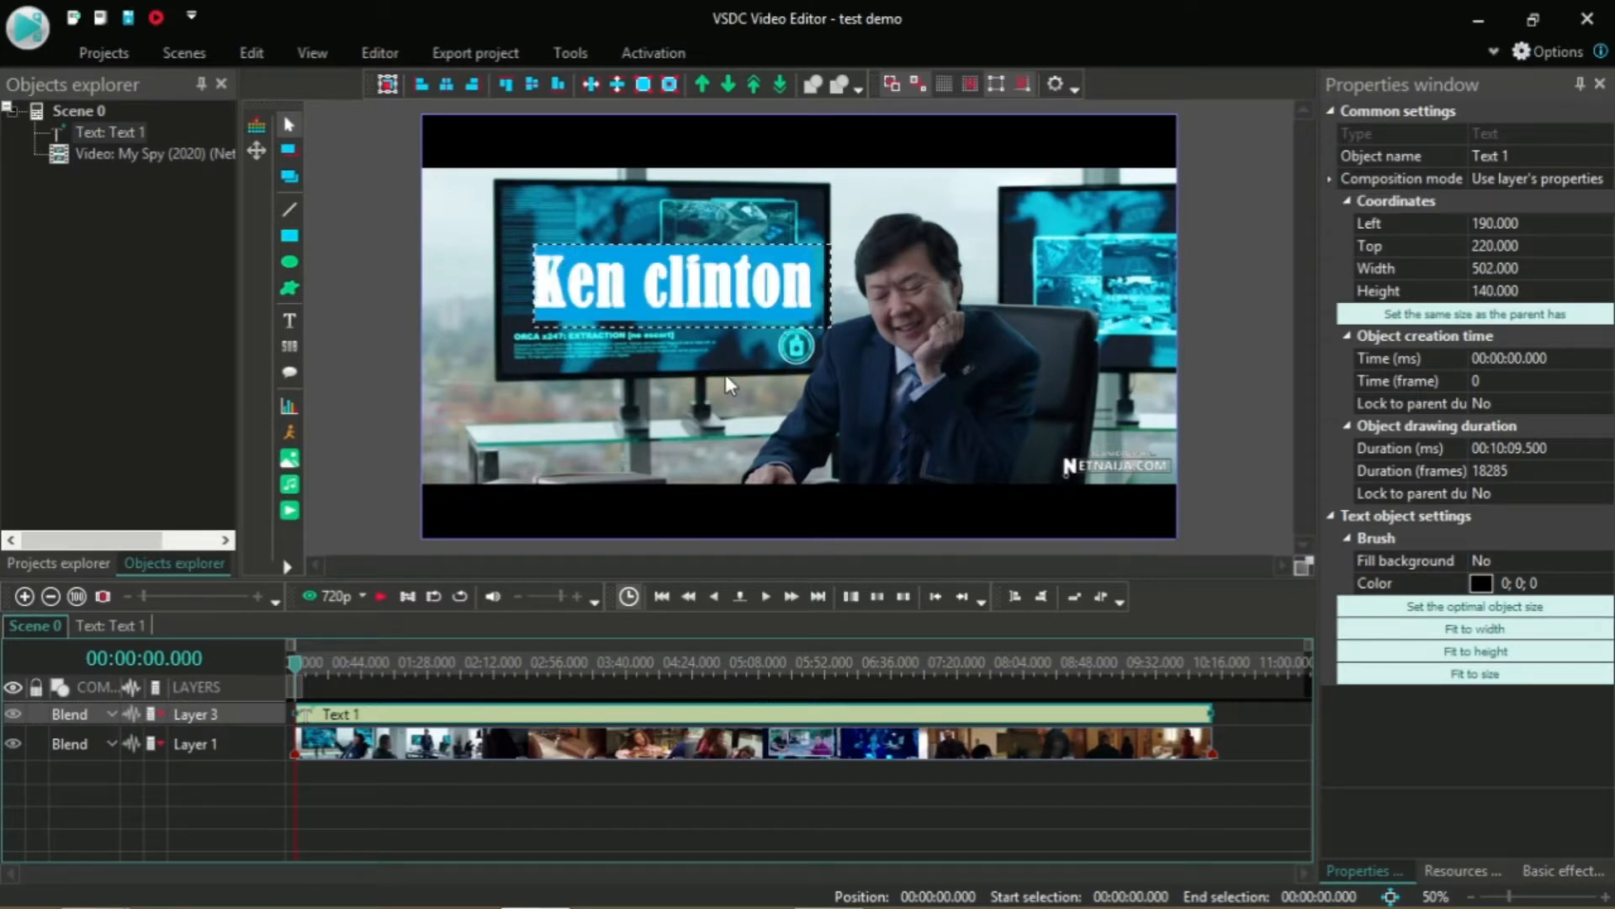
{"action": "left_click", "coordinate": [381, 52]}
{"action": "left_click", "coordinate": [696, 141]}
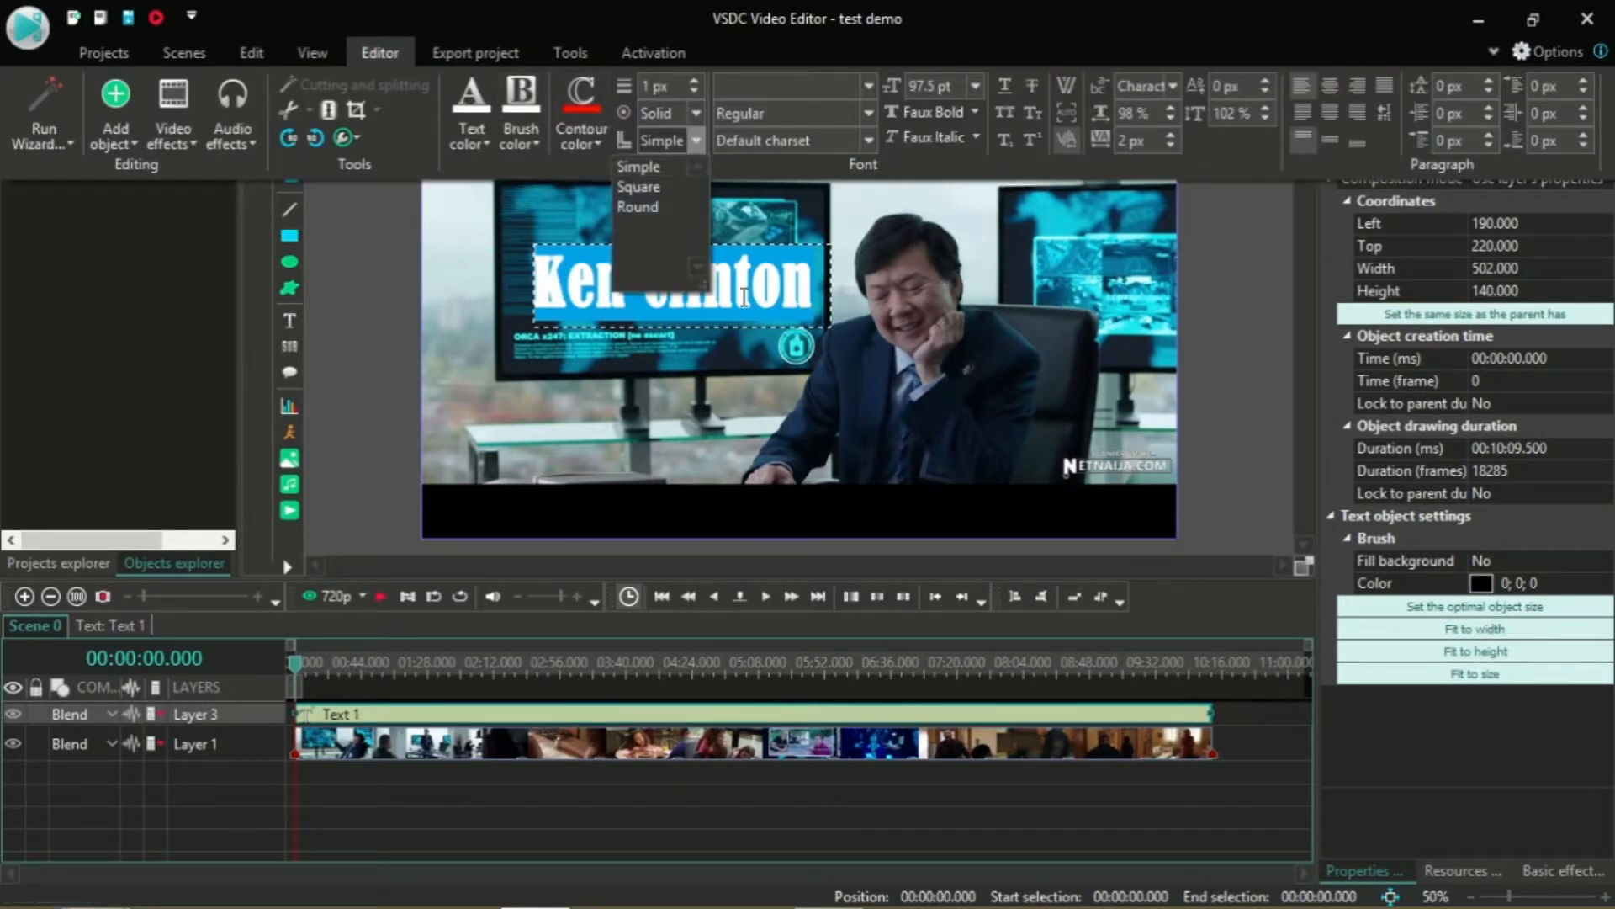
{"action": "left_click", "coordinate": [739, 225]}
{"action": "left_click", "coordinate": [747, 286]}
{"action": "left_click", "coordinate": [784, 427]}
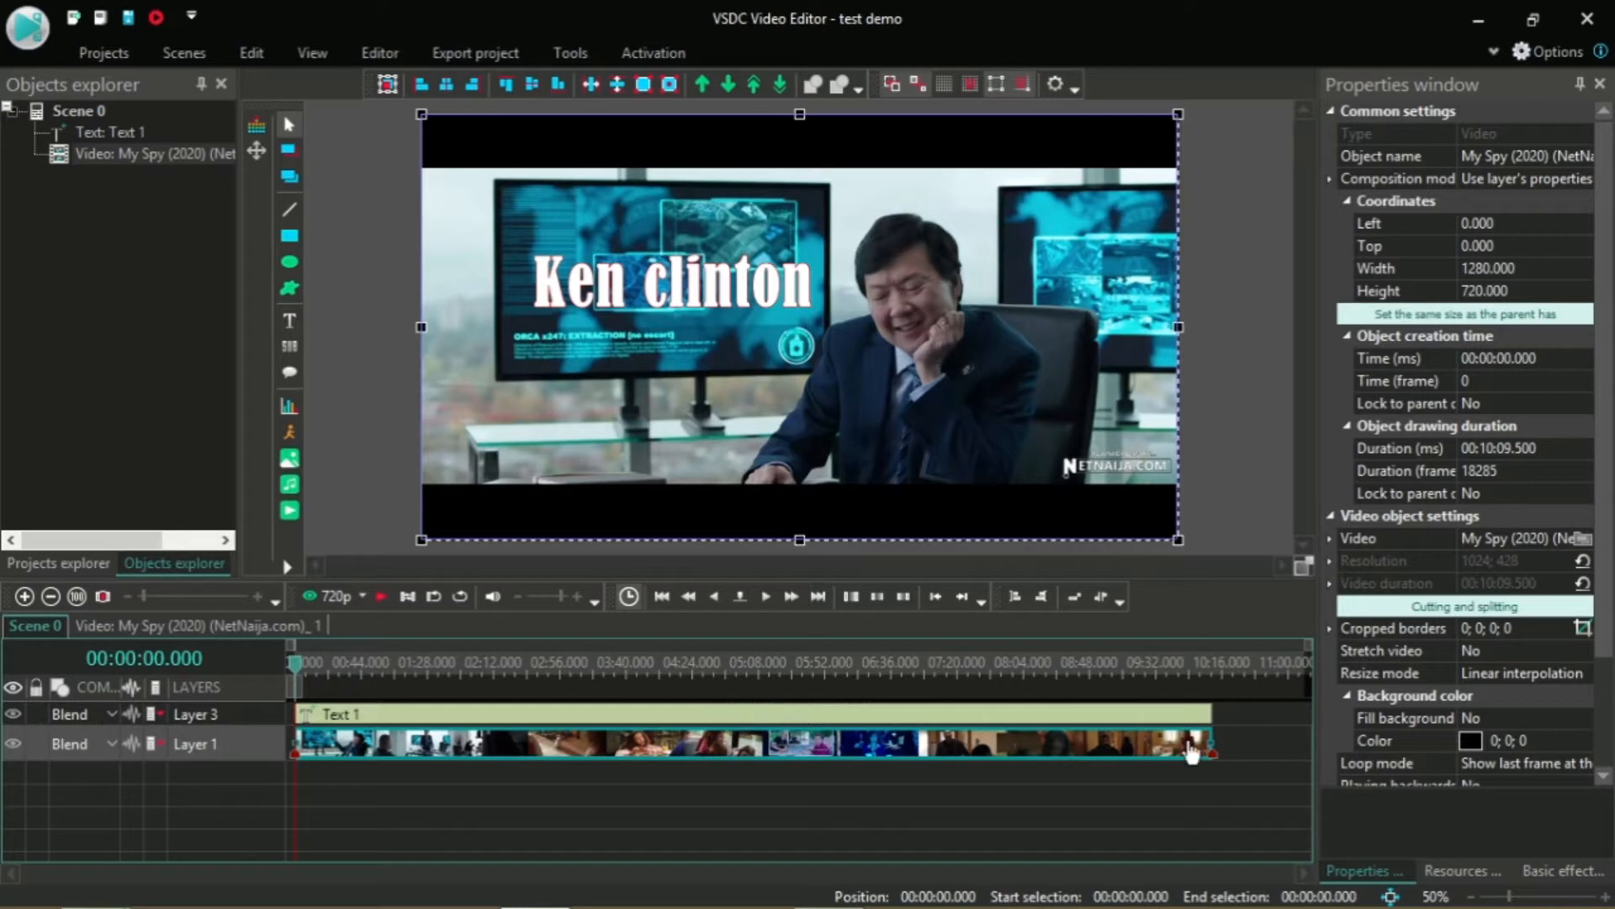
Step: Shorten the title text clip on the timeline to about 12 seconds by trimming its end
{"action": "left_click", "coordinate": [1203, 715]}
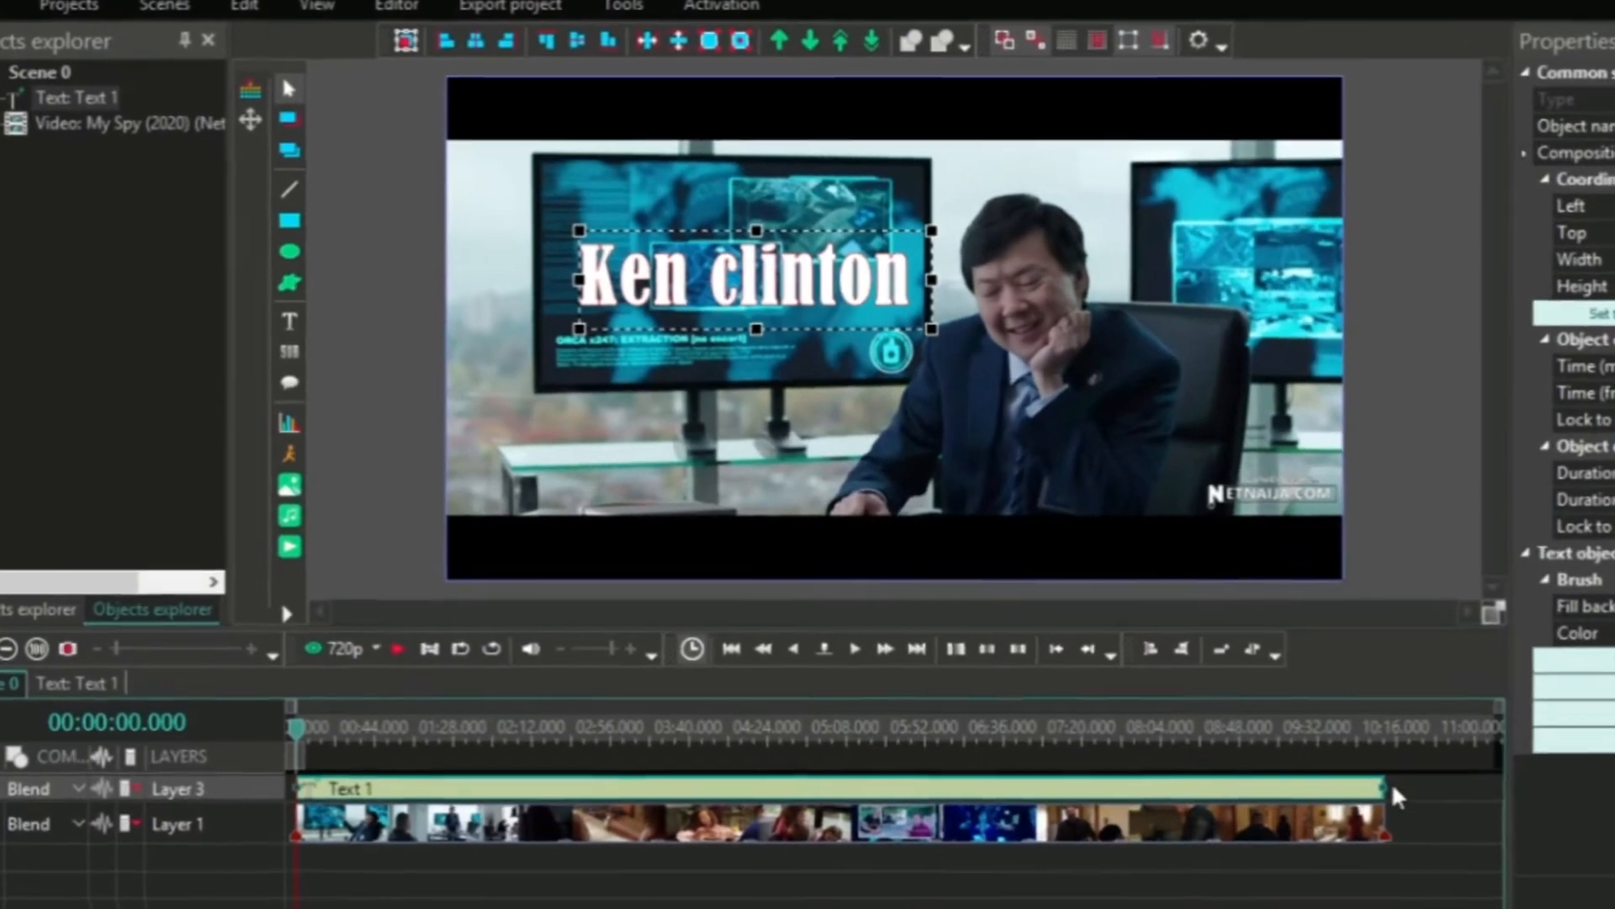
{"action": "left_click_drag", "start_coordinate": [1384, 791], "coordinate": [428, 805]}
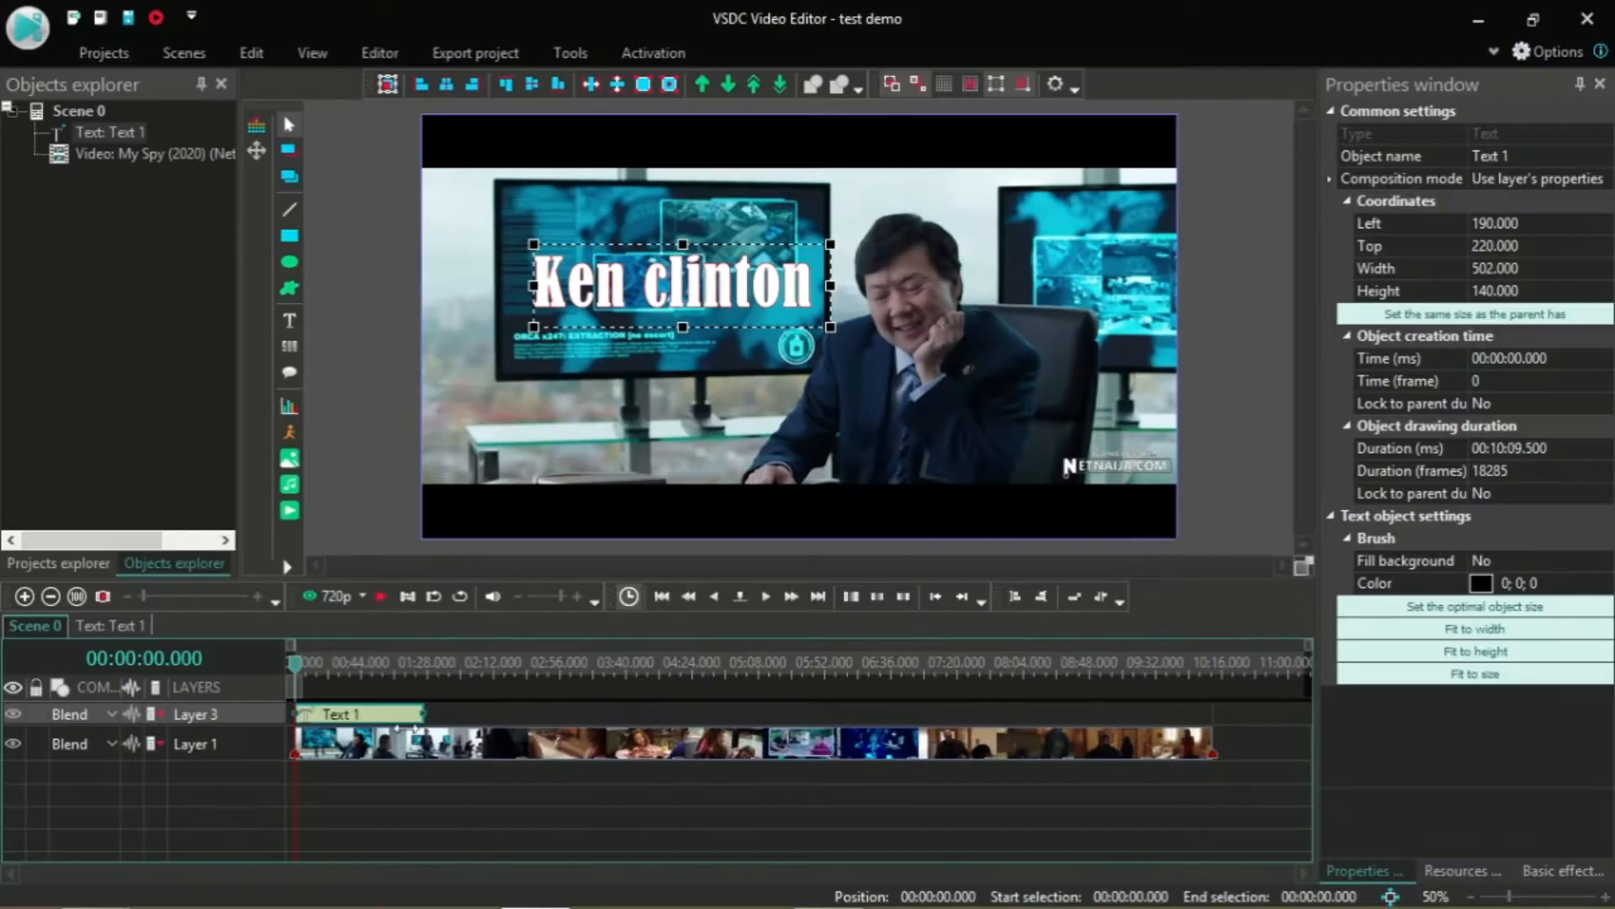
{"action": "left_click_drag", "start_coordinate": [418, 715], "coordinate": [336, 715]}
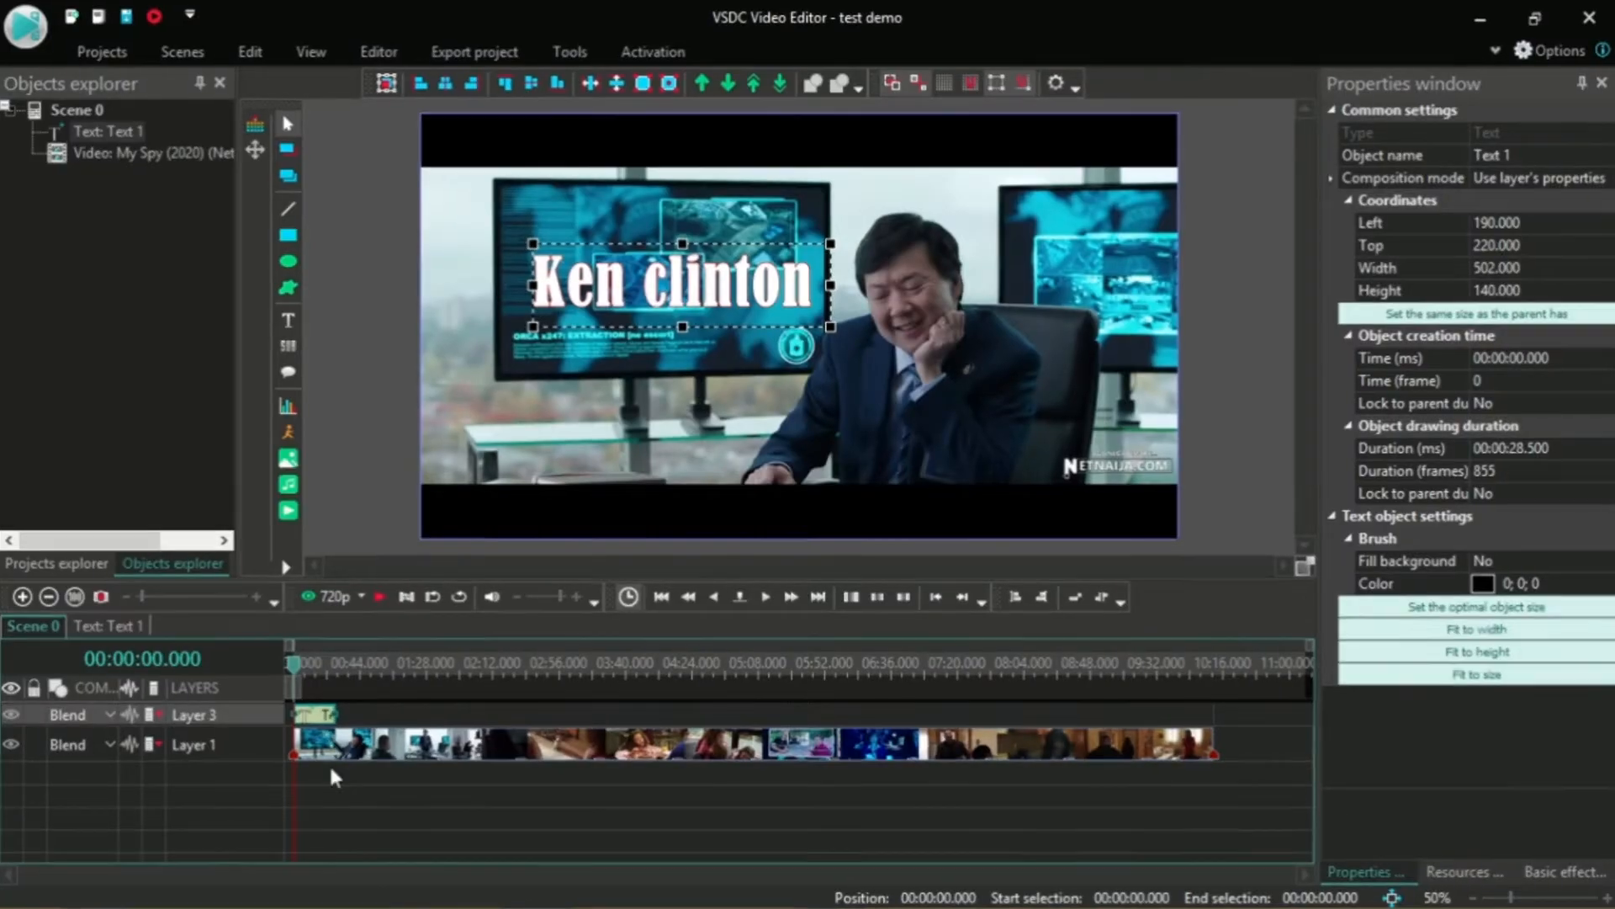
{"action": "mouse_move", "coordinate": [355, 748]}
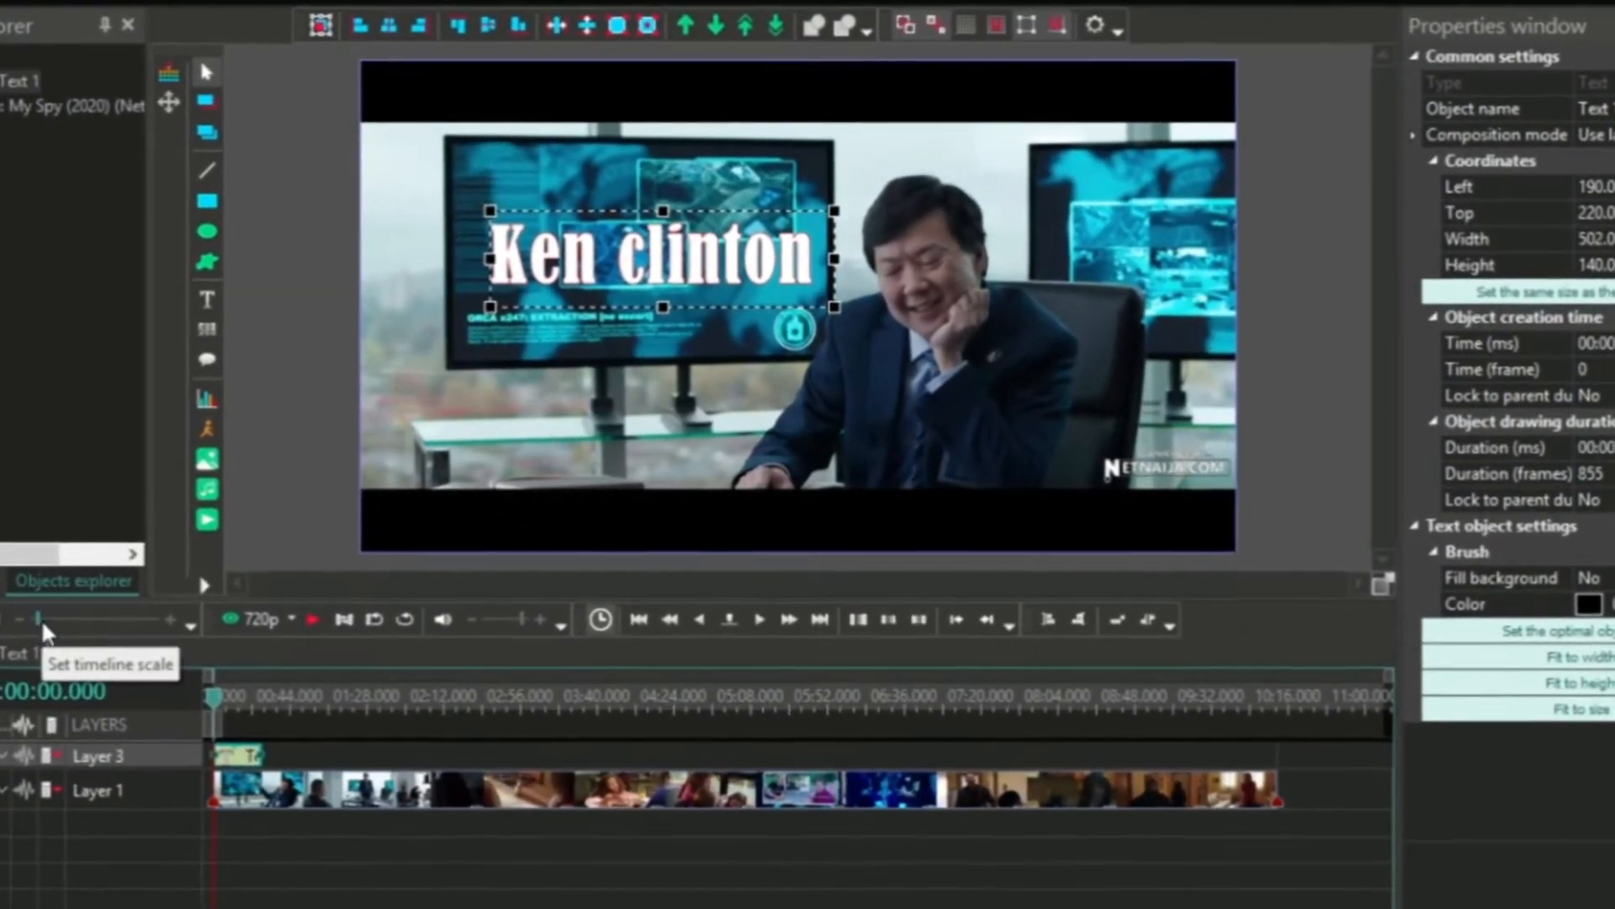
{"action": "left_click_drag", "start_coordinate": [42, 621], "coordinate": [31, 656]}
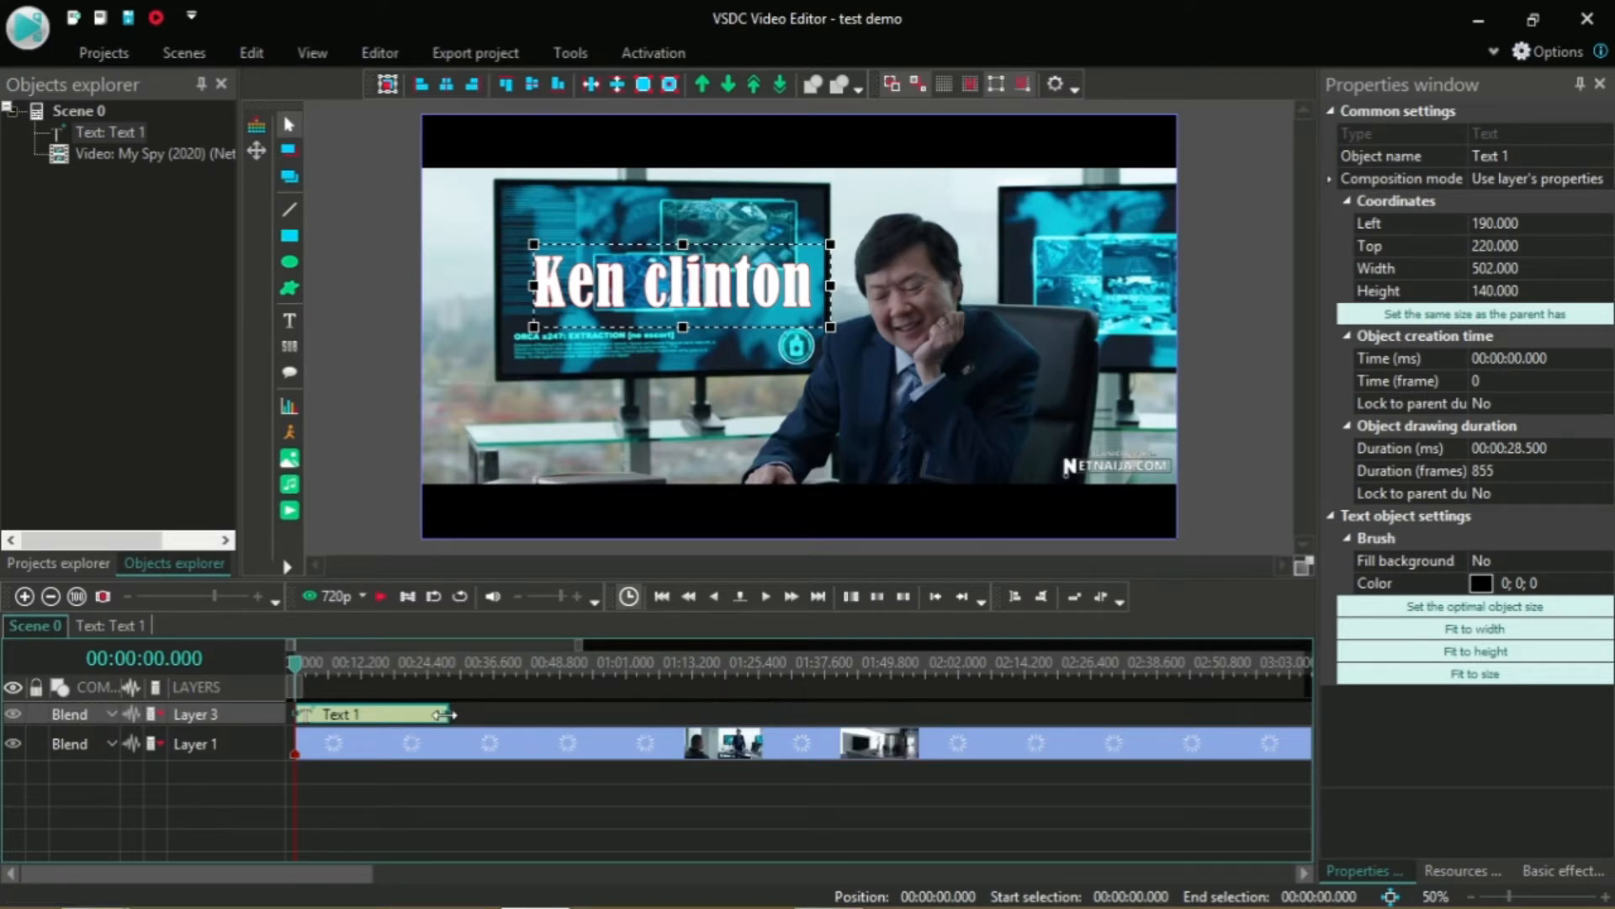
{"action": "left_click_drag", "start_coordinate": [443, 714], "coordinate": [360, 721]}
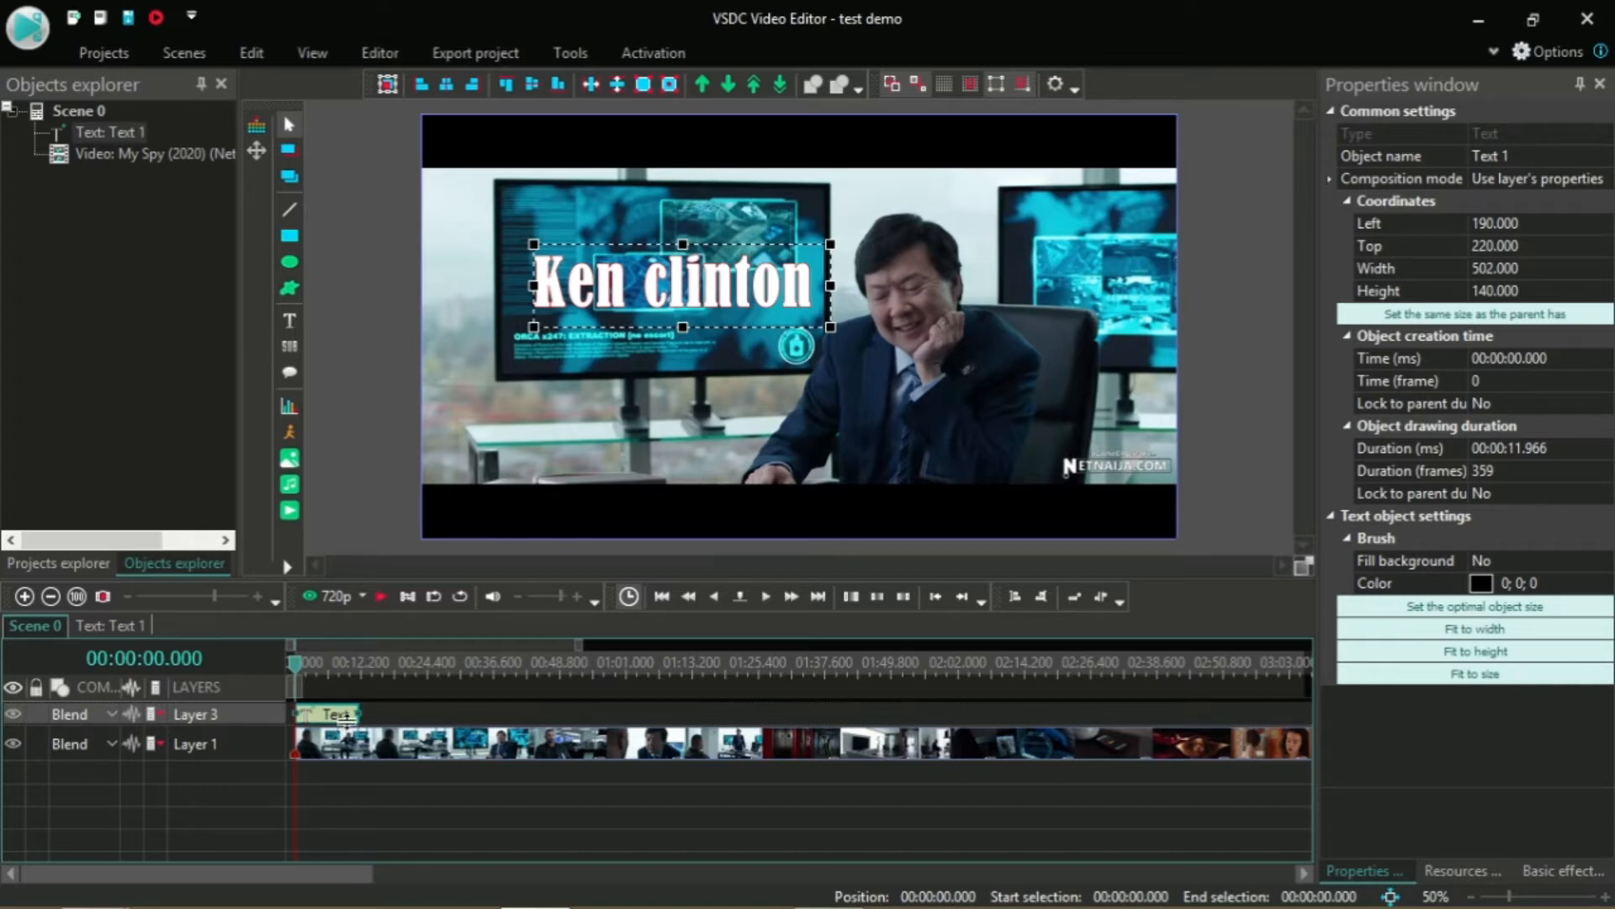
Step: Apply a Diffuse FX transition to the title text, positioned over the whole parent duration
{"action": "left_click", "coordinate": [380, 60]}
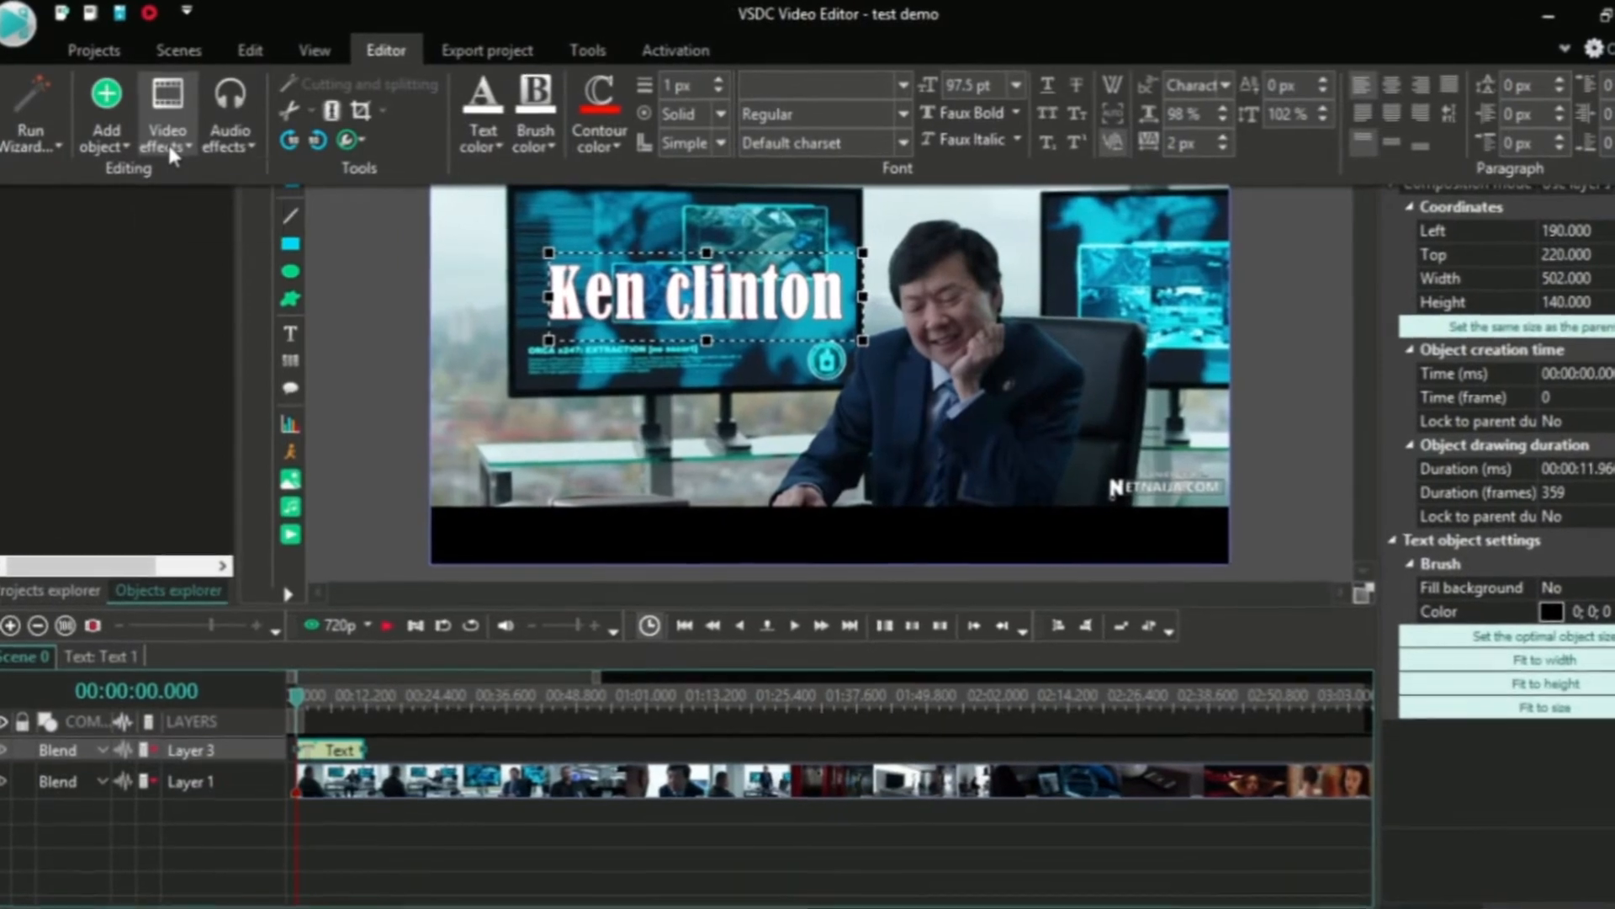
{"action": "left_click", "coordinate": [168, 141]}
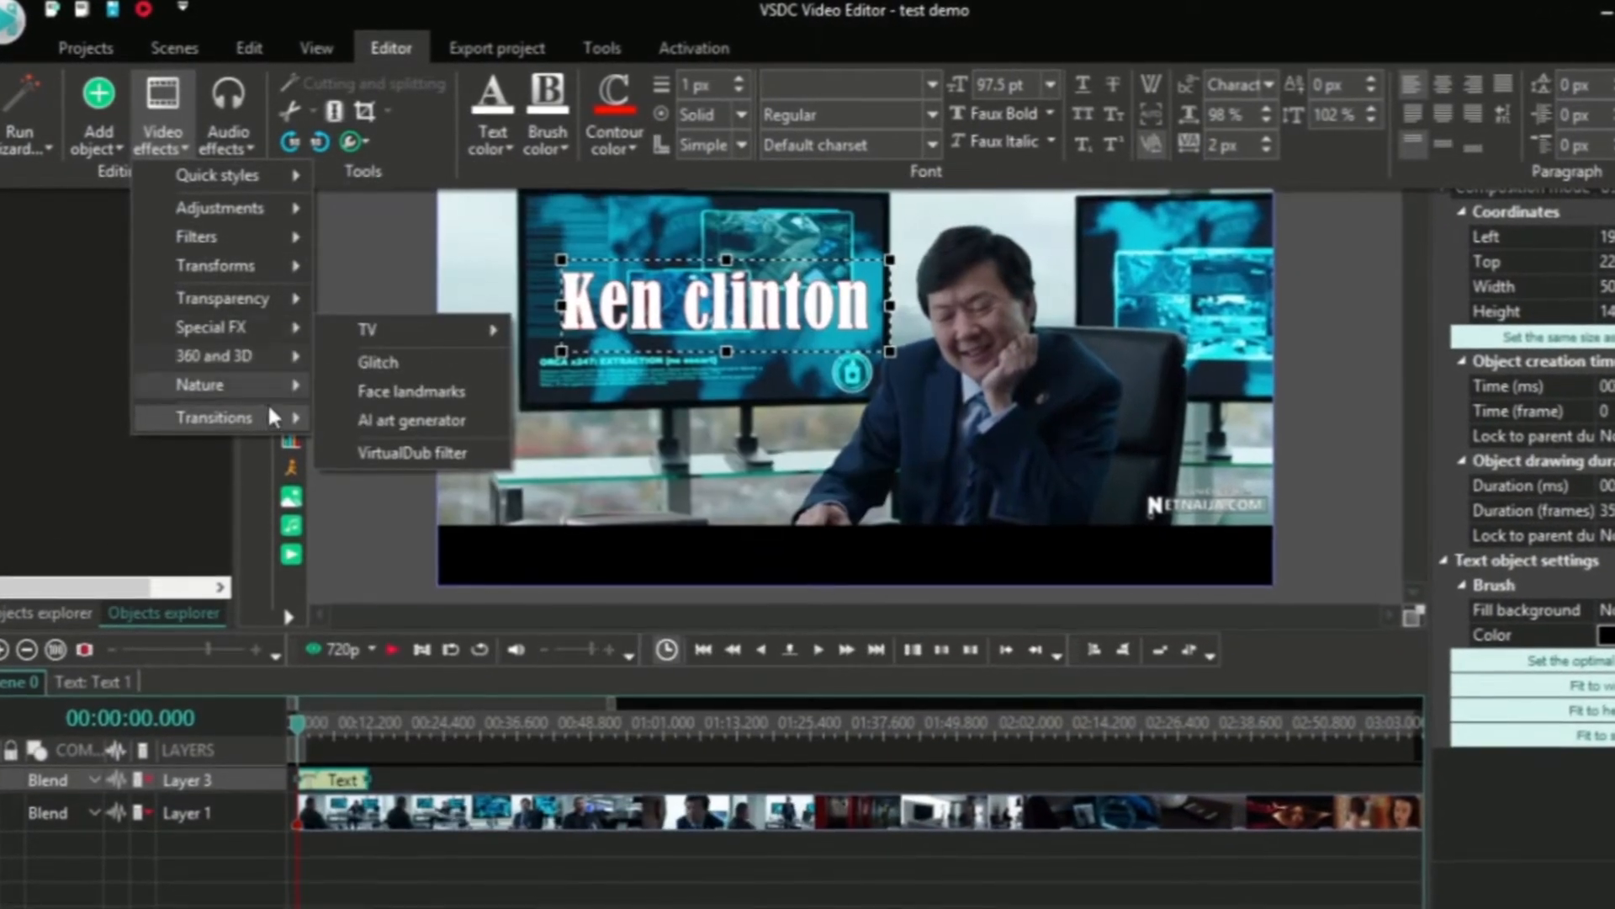
{"action": "mouse_move", "coordinate": [269, 414]}
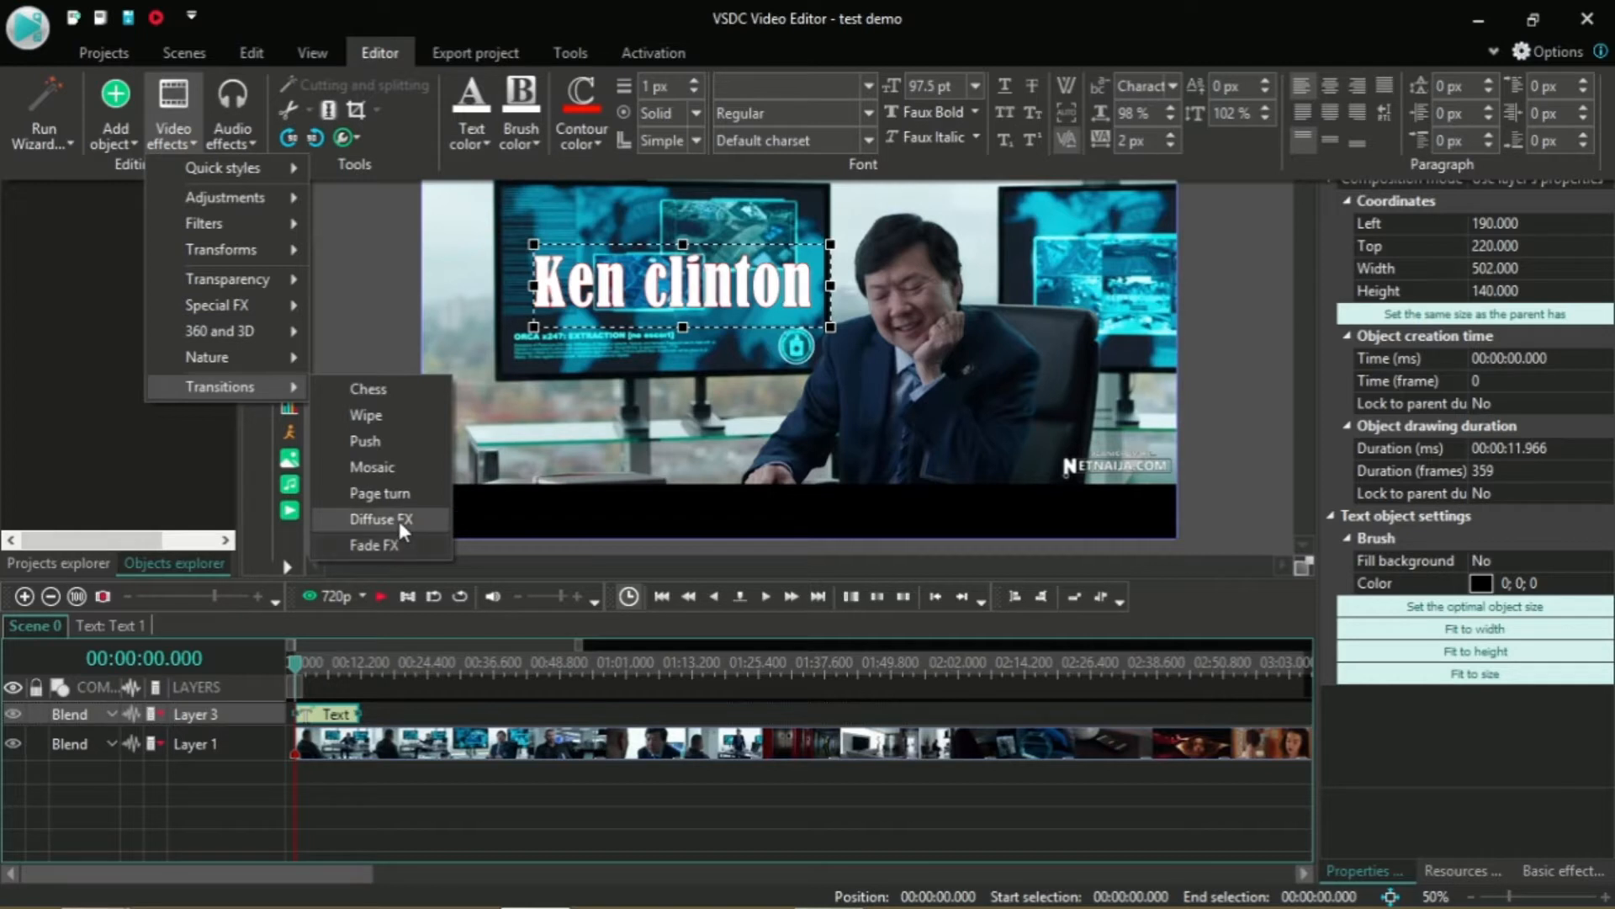
{"action": "left_click", "coordinate": [398, 522]}
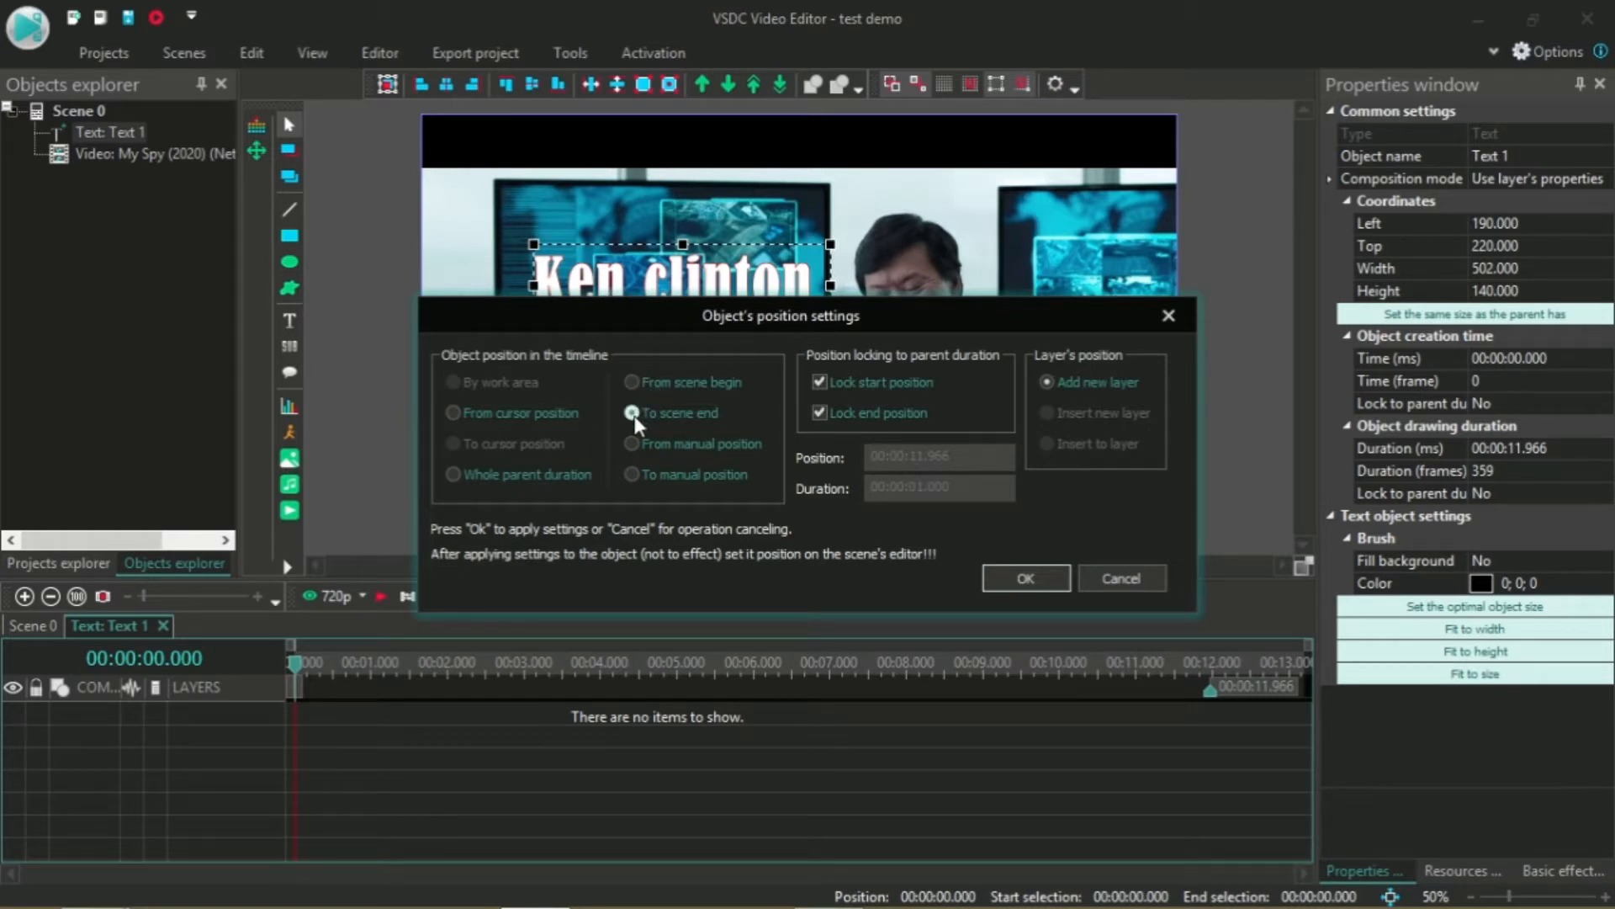
{"action": "left_click", "coordinate": [453, 474]}
{"action": "left_click", "coordinate": [1044, 578]}
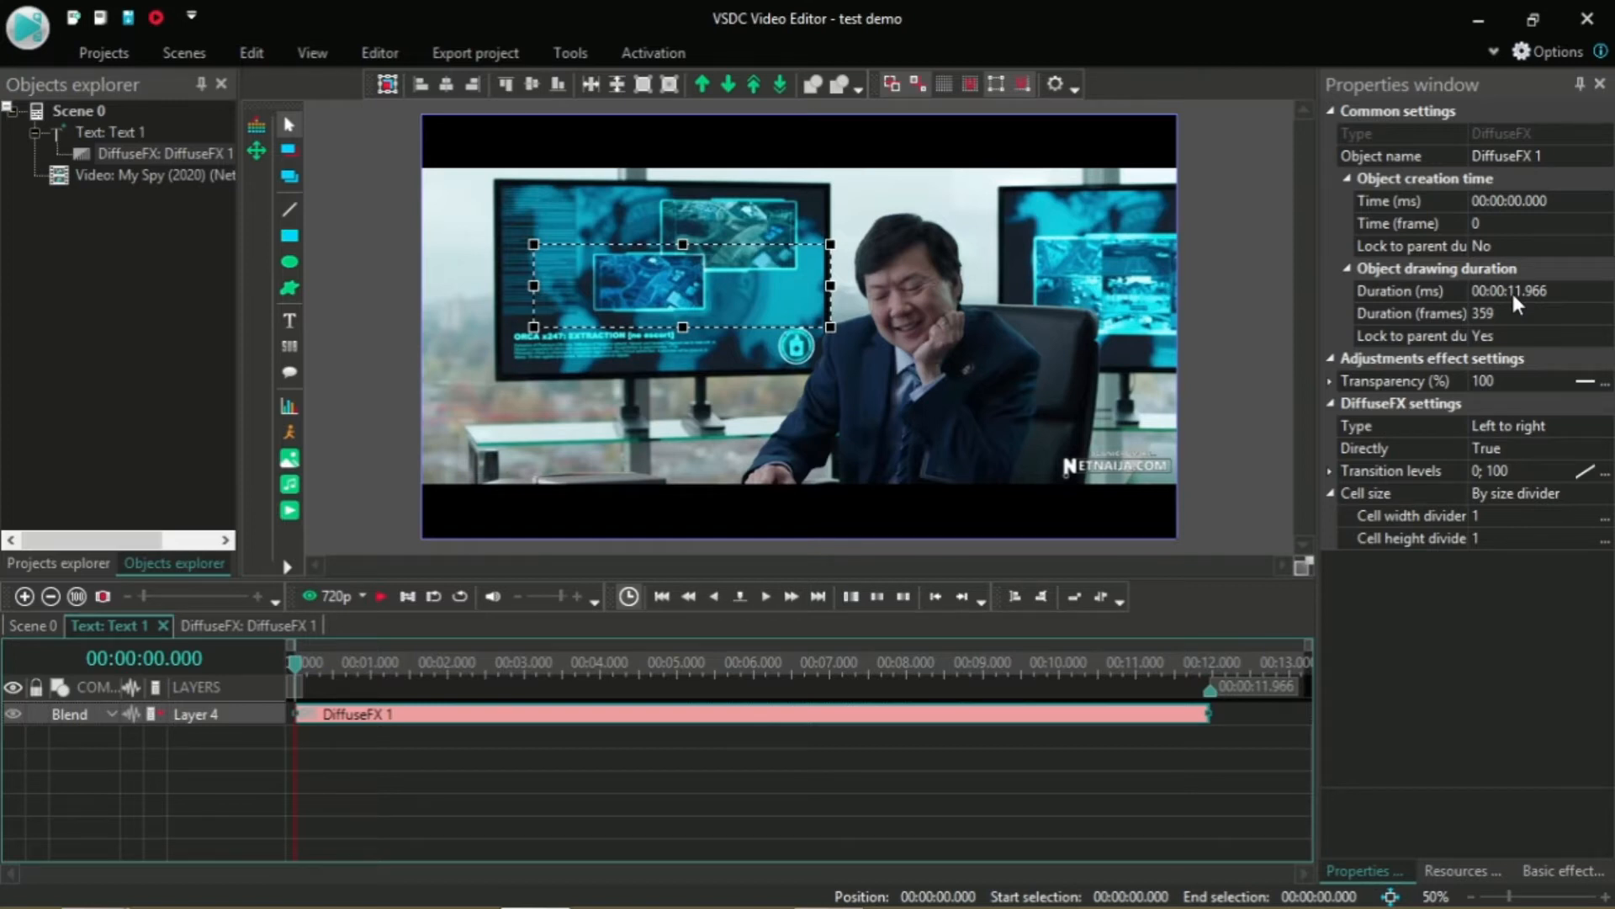
Step: Preview the Diffuse FX transition on the title and return the playhead to the beginning
{"action": "key", "text": "space"}
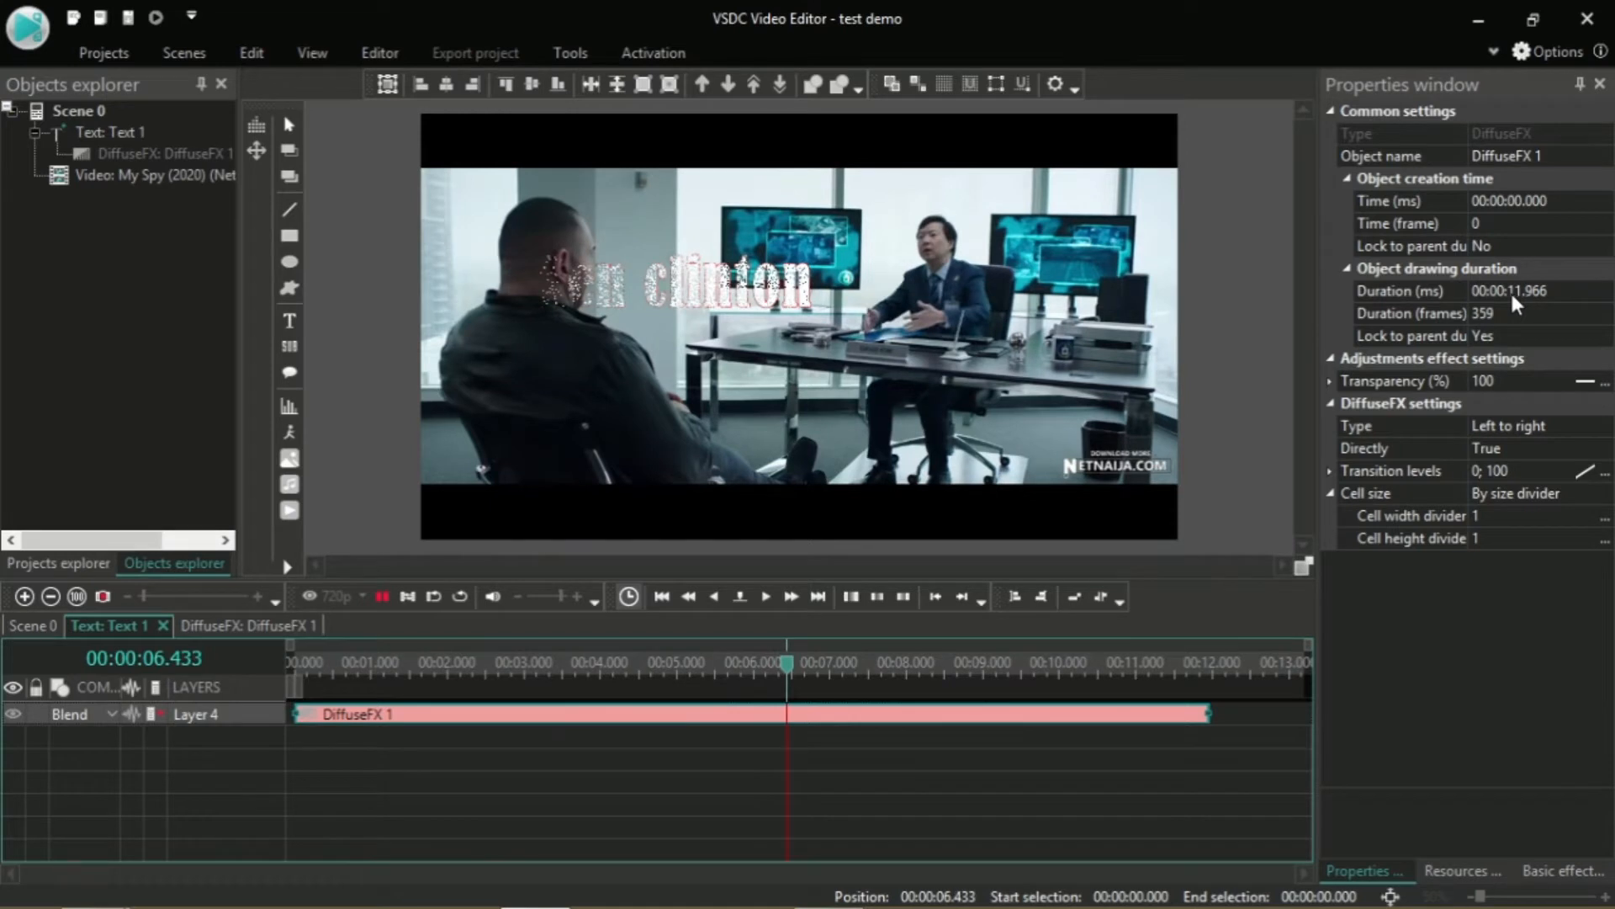
{"action": "key", "text": "space"}
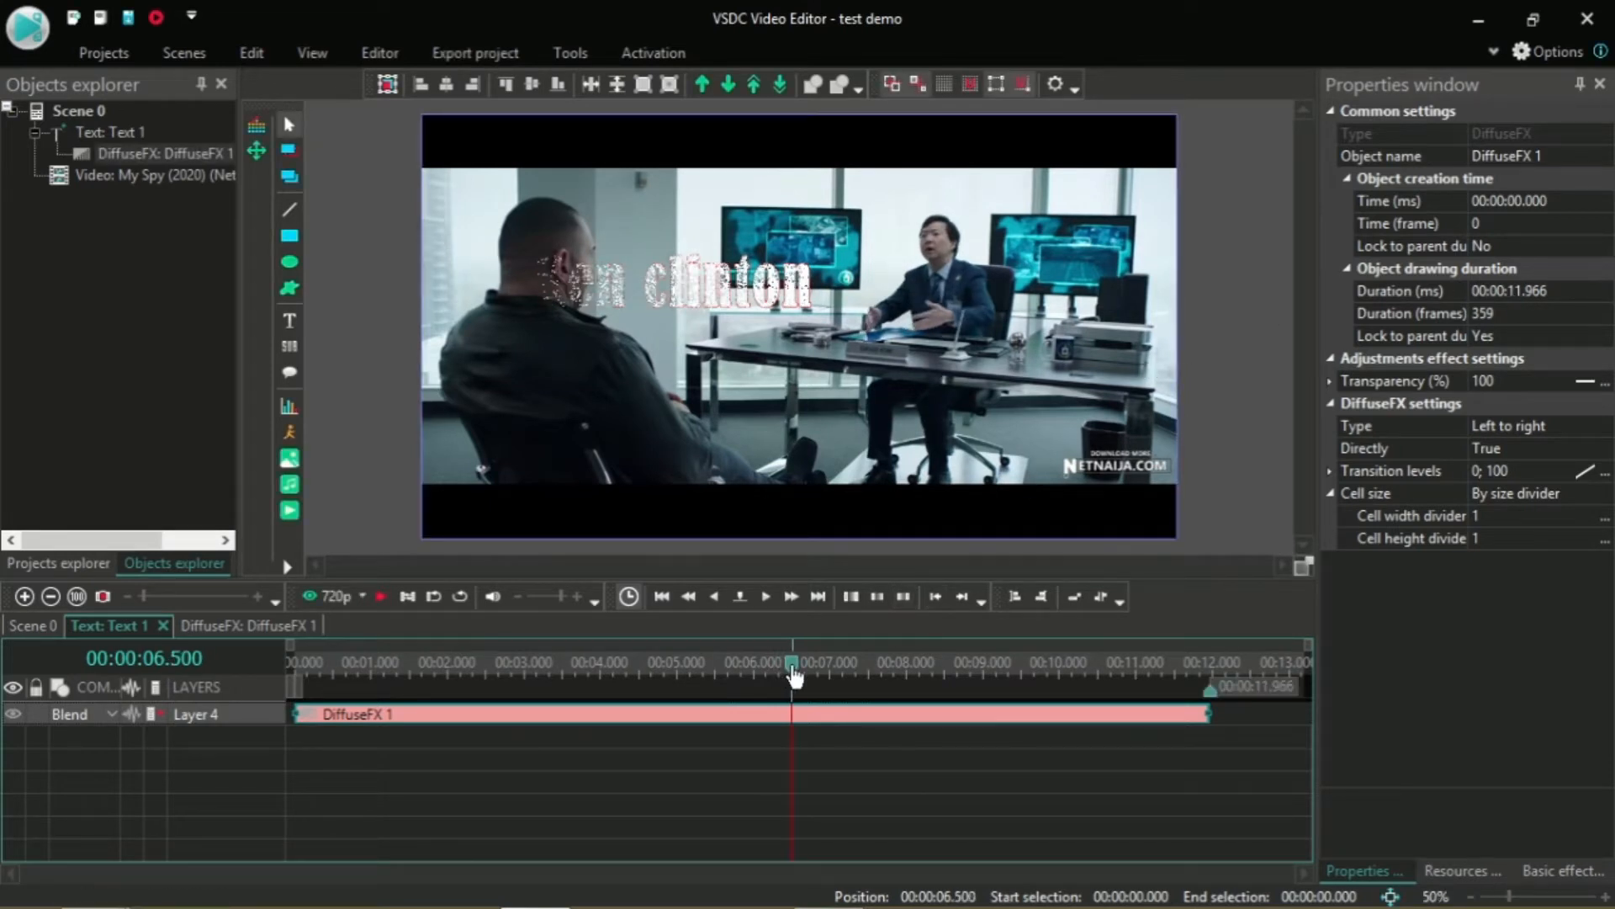
{"action": "left_click_drag", "start_coordinate": [793, 673], "coordinate": [266, 675]}
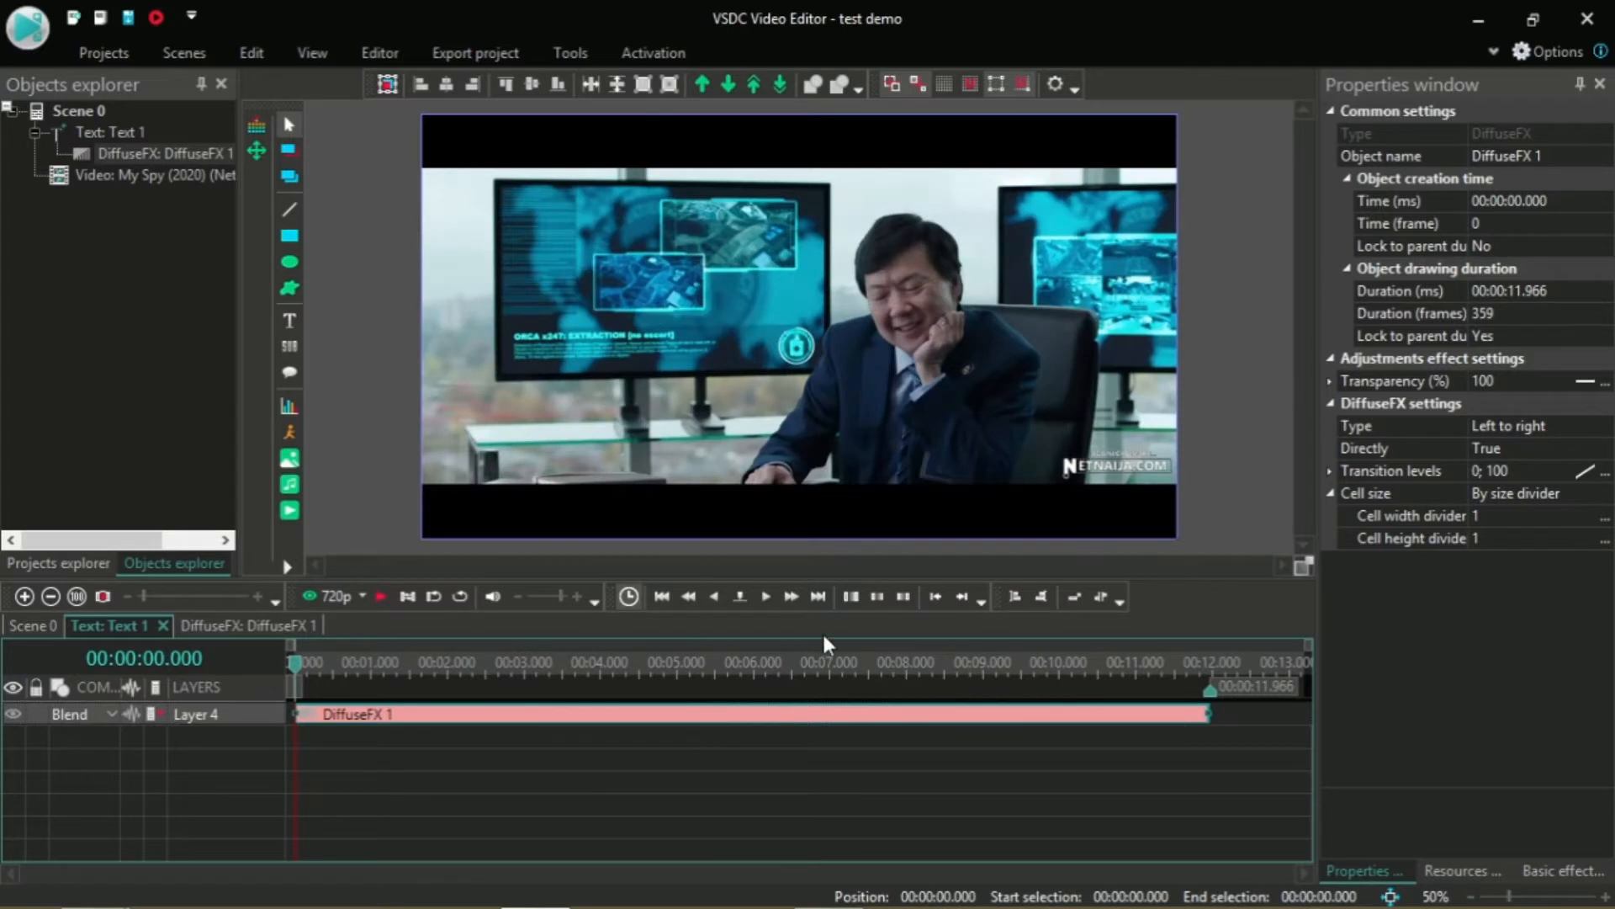
Step: Set the Diffuse FX effect's duration to 00:00:02.966 and preview the title transition
{"action": "left_click", "coordinate": [1516, 290]}
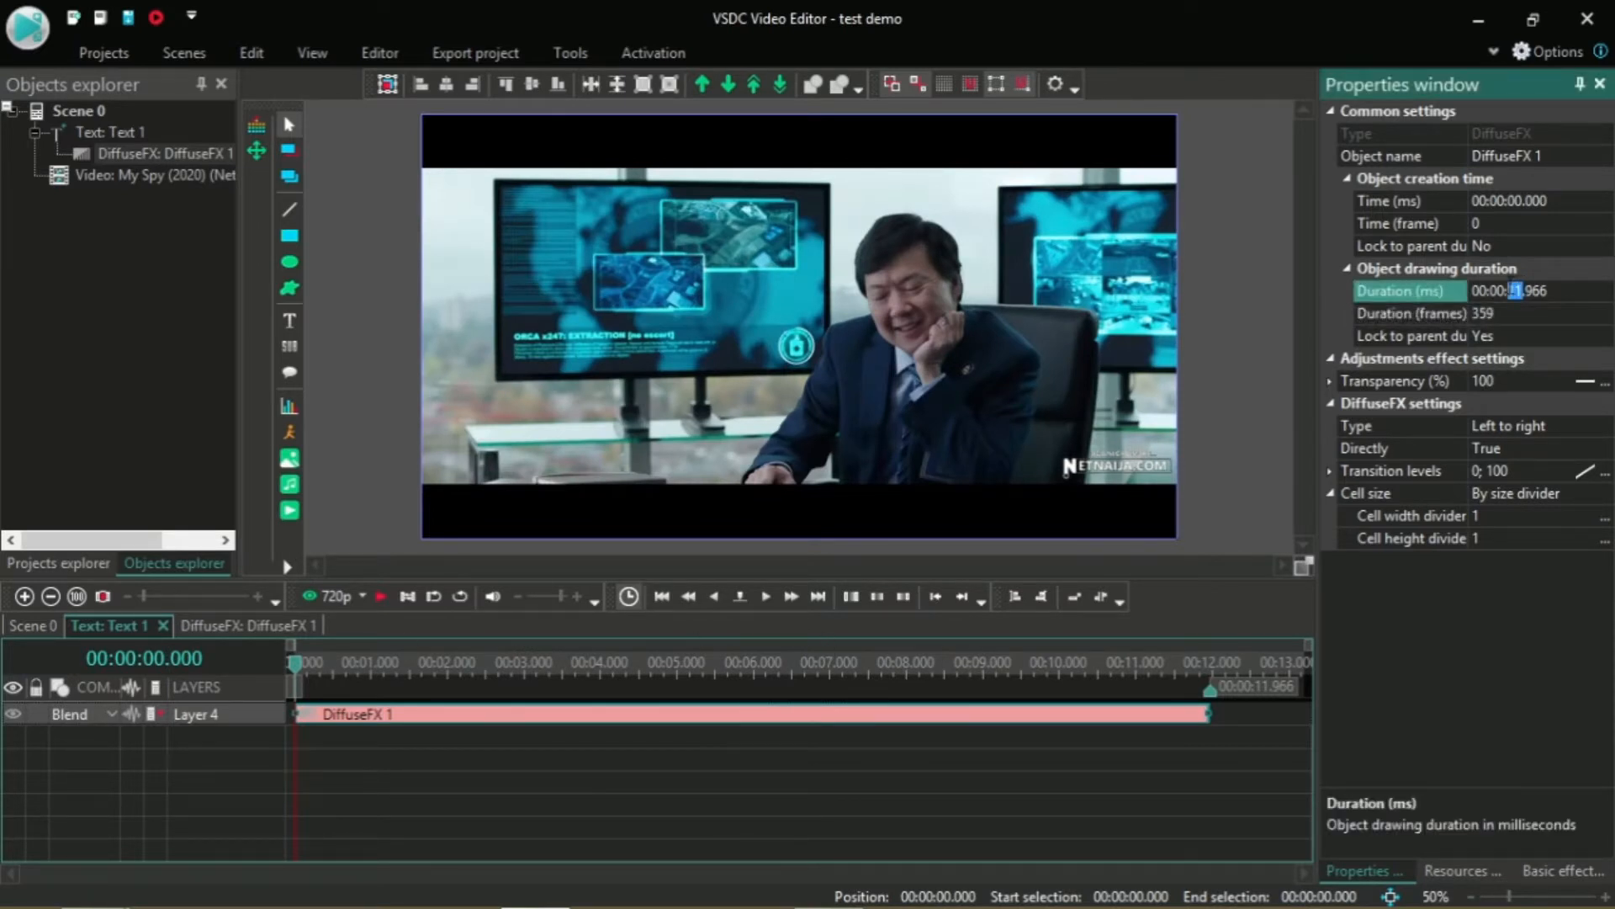
{"action": "type", "text": "02"}
{"action": "left_click", "coordinate": [1494, 608]}
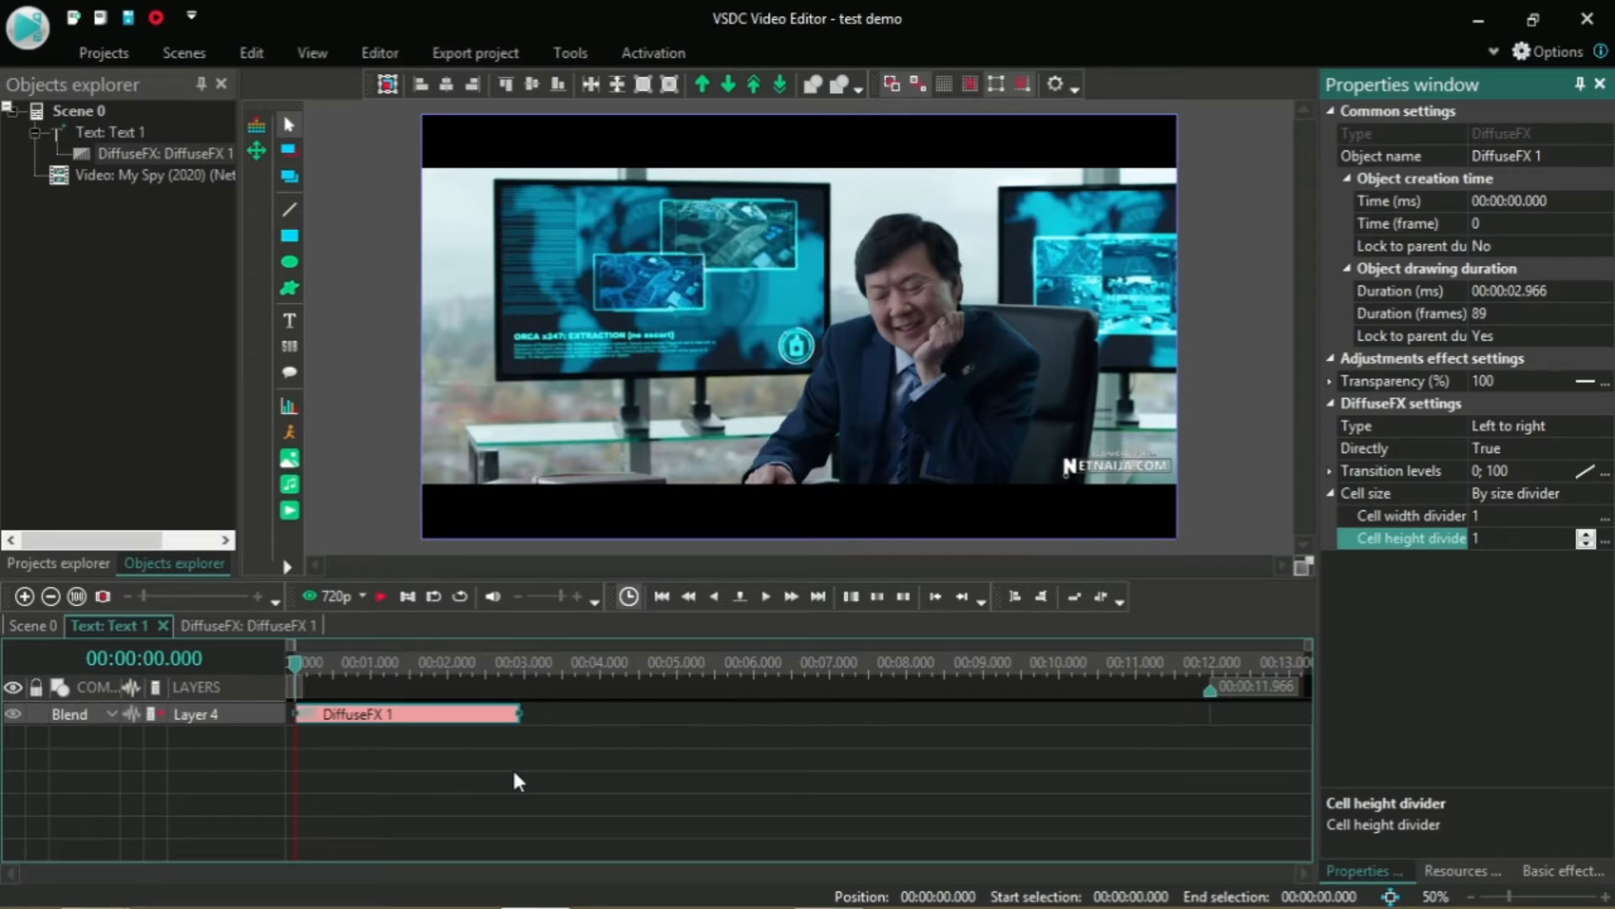
{"action": "key", "text": "space"}
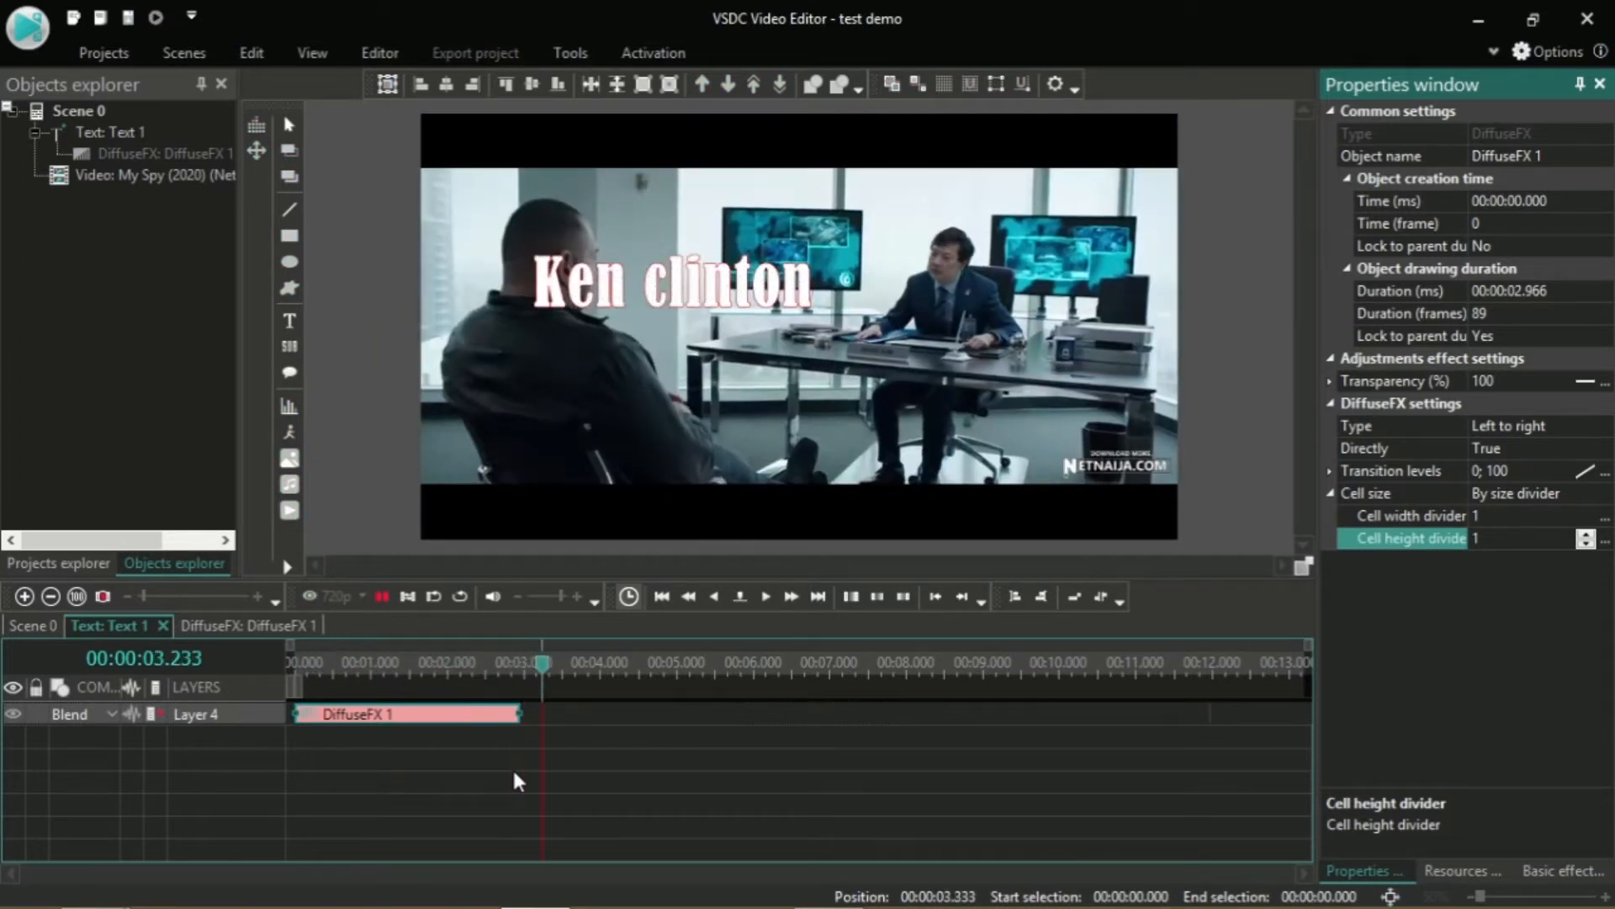
{"action": "key", "text": "space"}
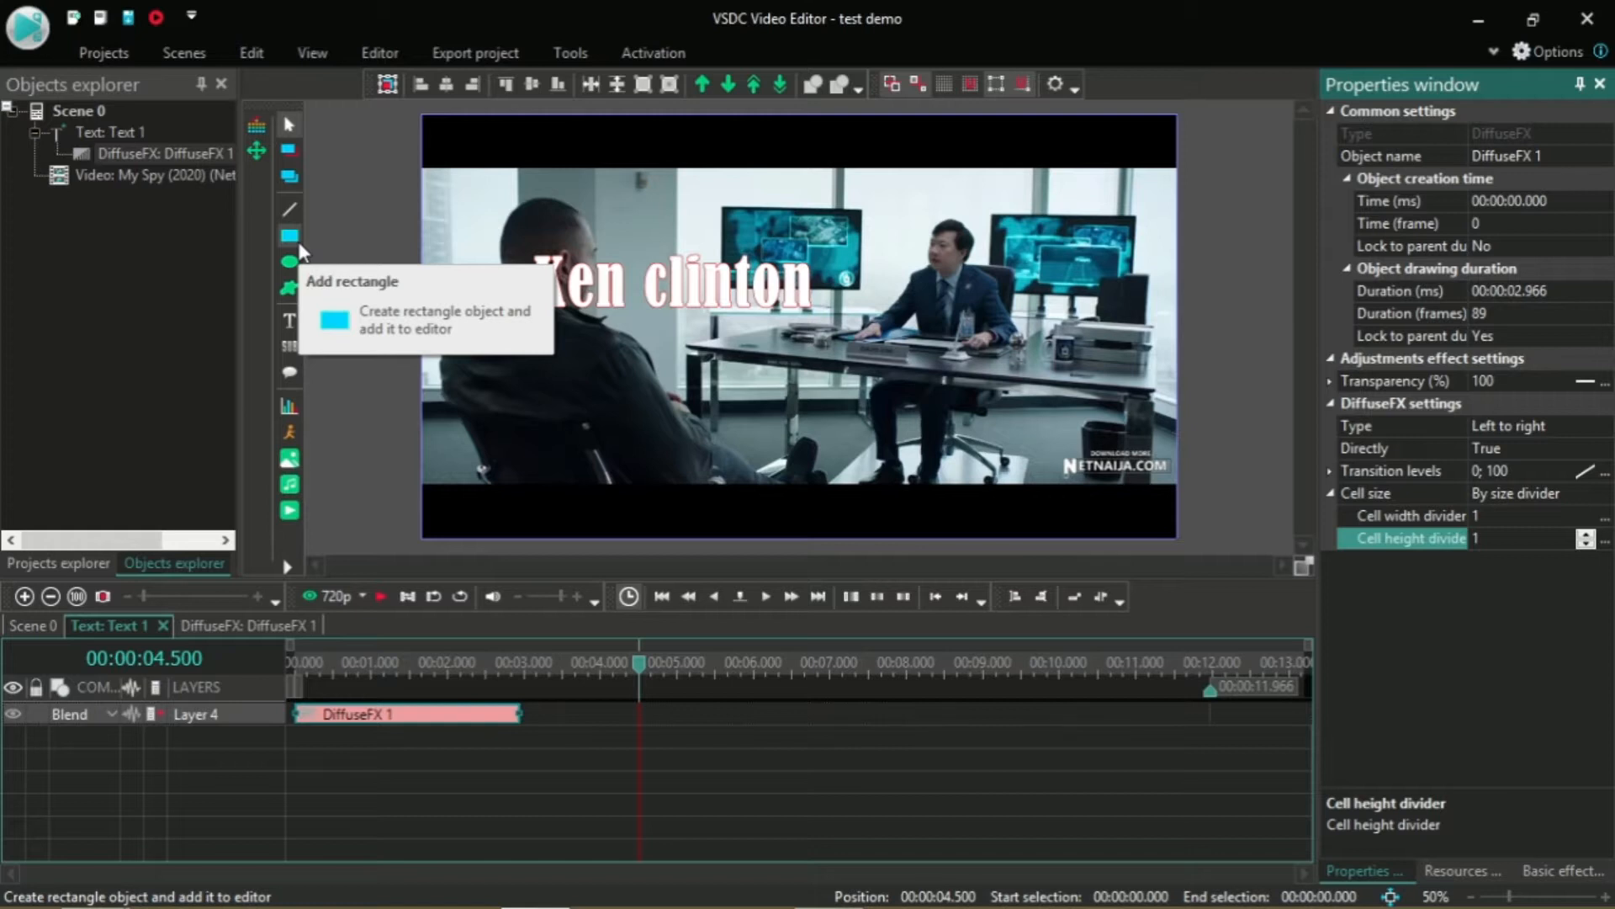
Step: Return to Scene 0 and open the movie clip for cutting and splitting
{"action": "left_click", "coordinate": [35, 622]}
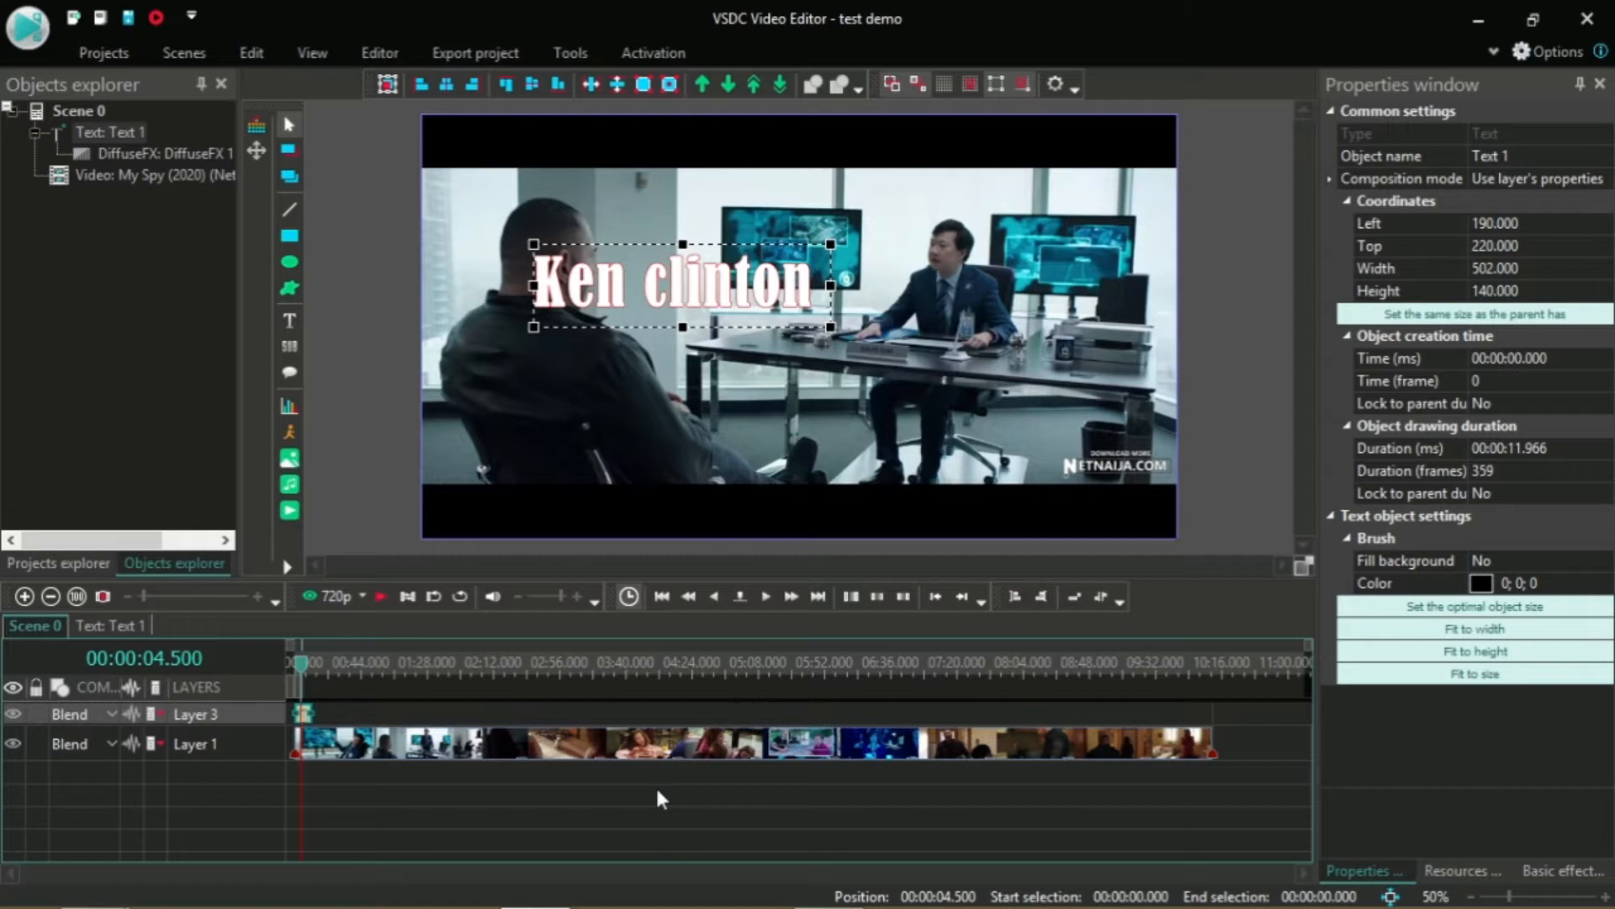
{"action": "mouse_move", "coordinate": [723, 751]}
{"action": "left_click", "coordinate": [718, 745]}
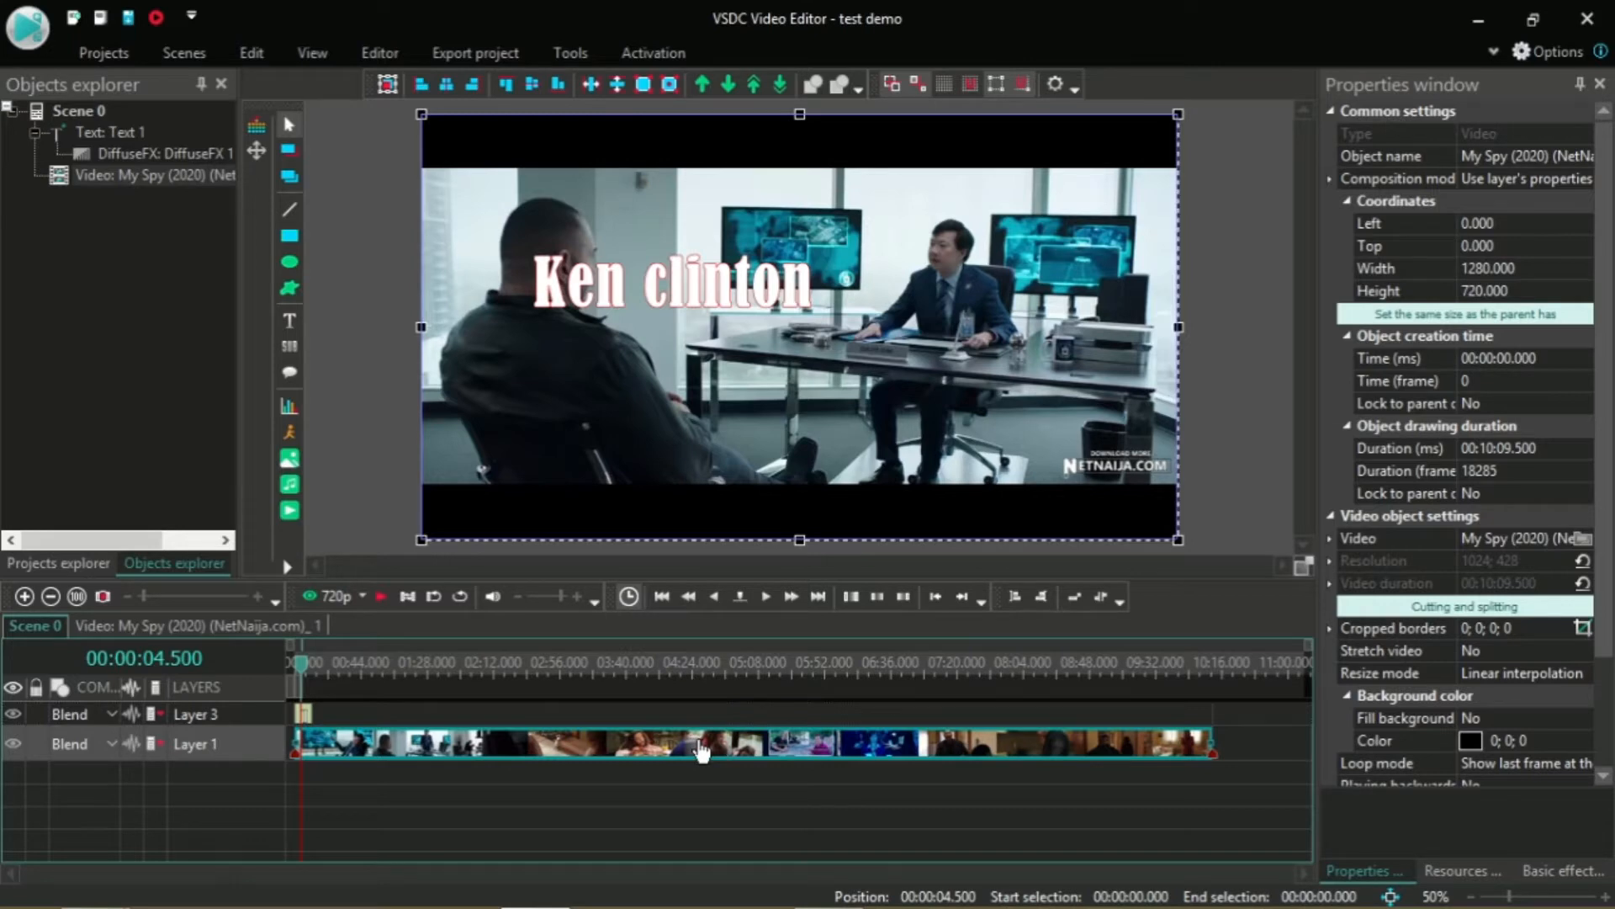
{"action": "right_click", "coordinate": [703, 751]}
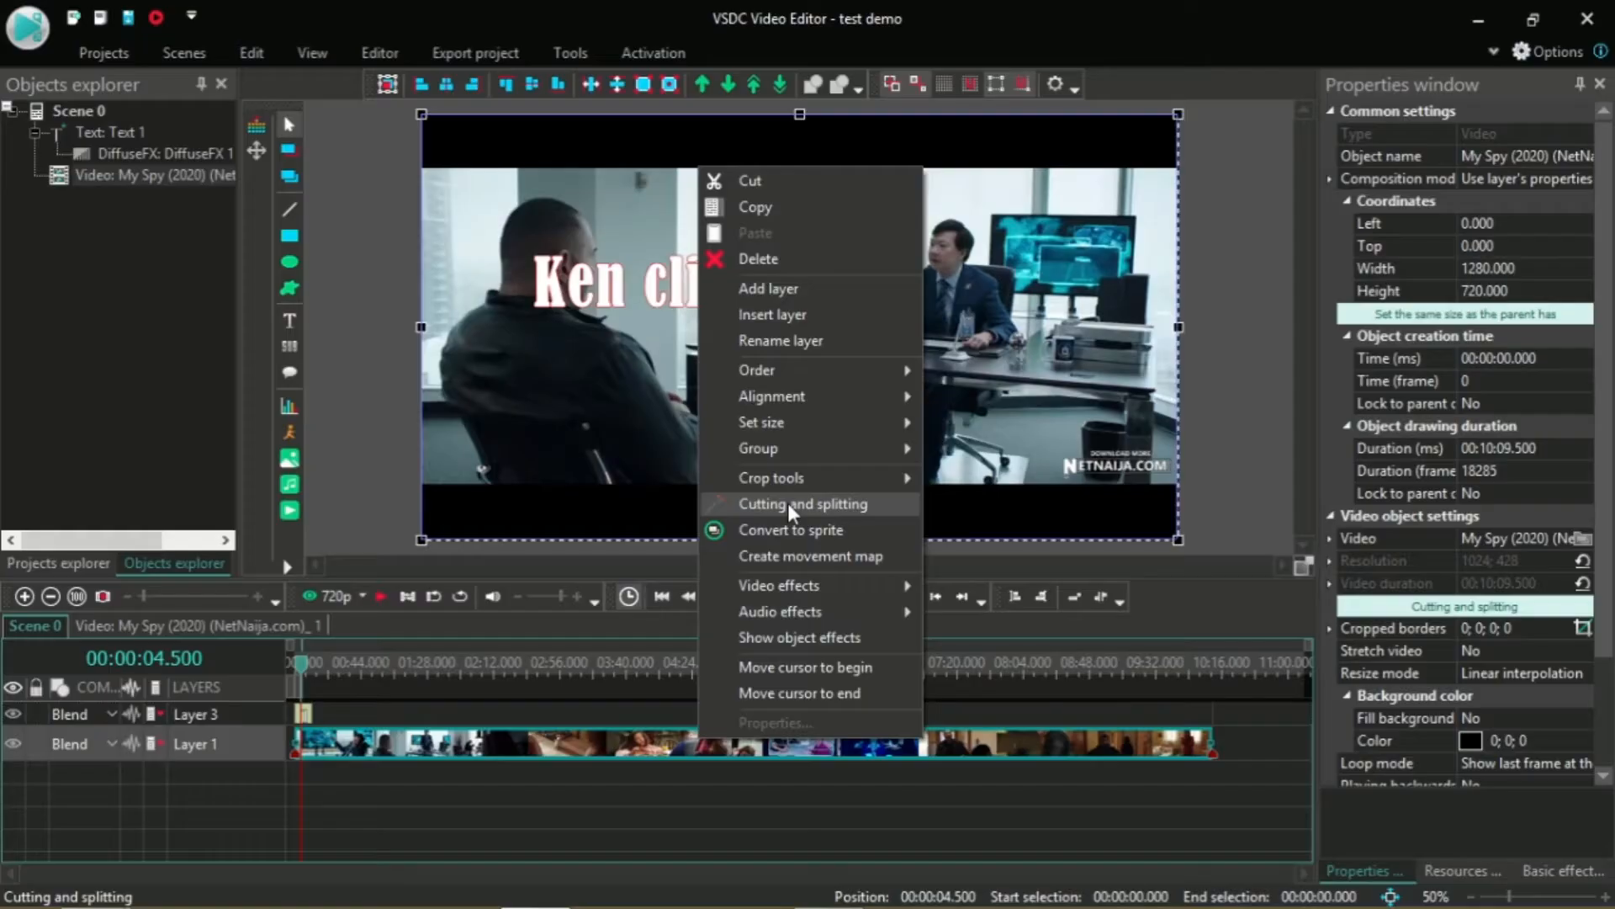
{"action": "left_click", "coordinate": [811, 514]}
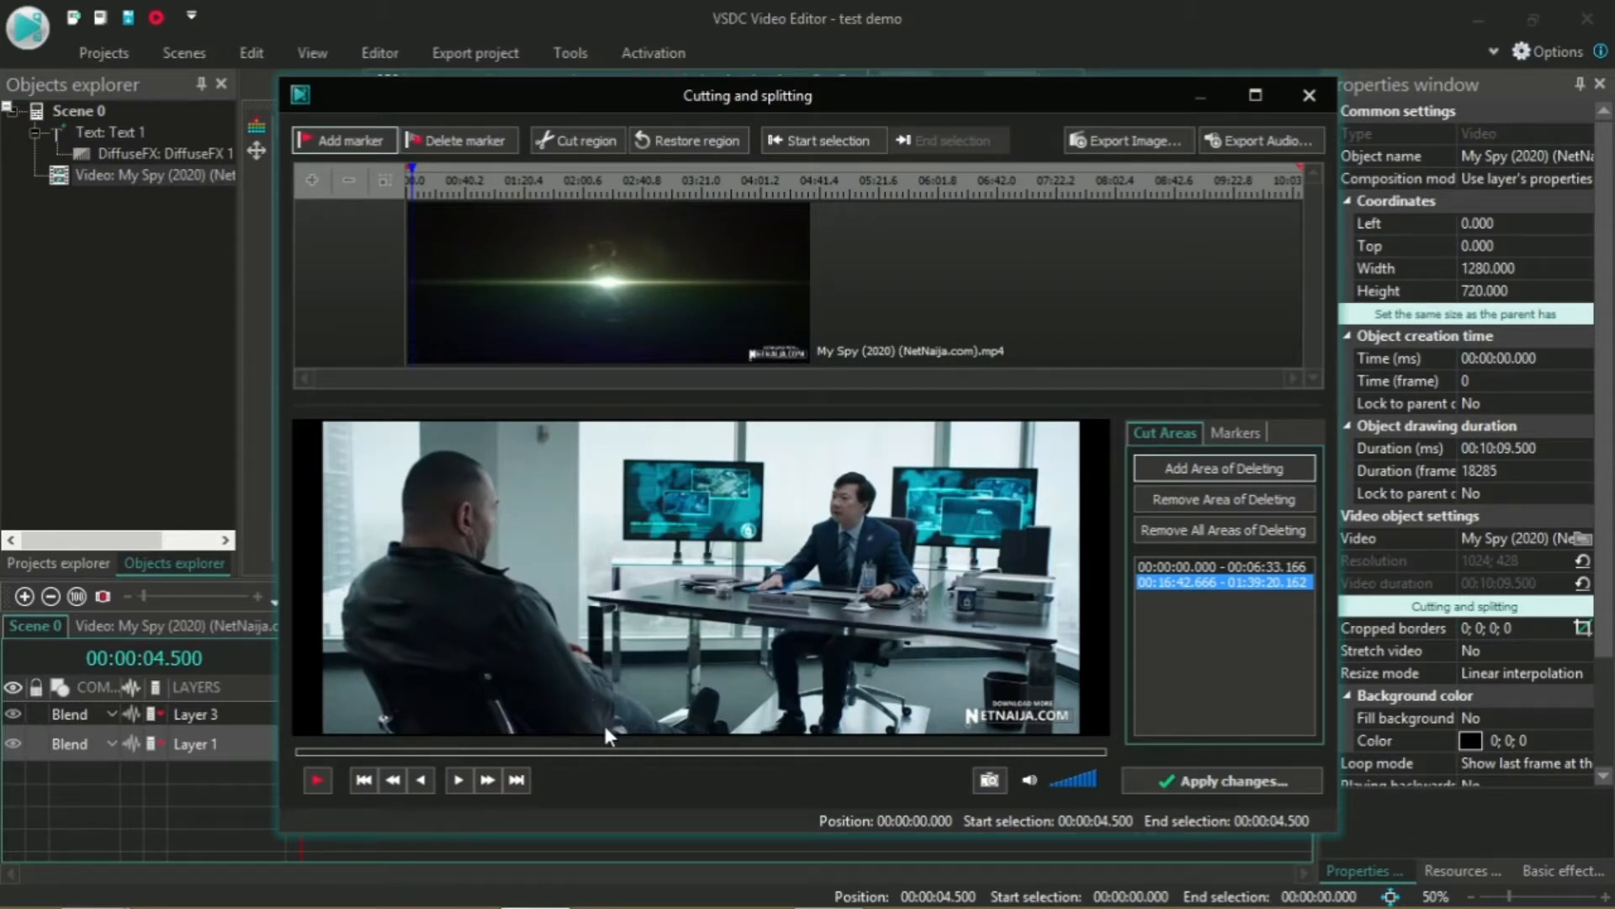
Step: Mark a selection in the movie clip from about 00:03:00.340 to 00:04:55.905
{"action": "left_click", "coordinate": [532, 751]}
{"action": "left_click", "coordinate": [317, 780]}
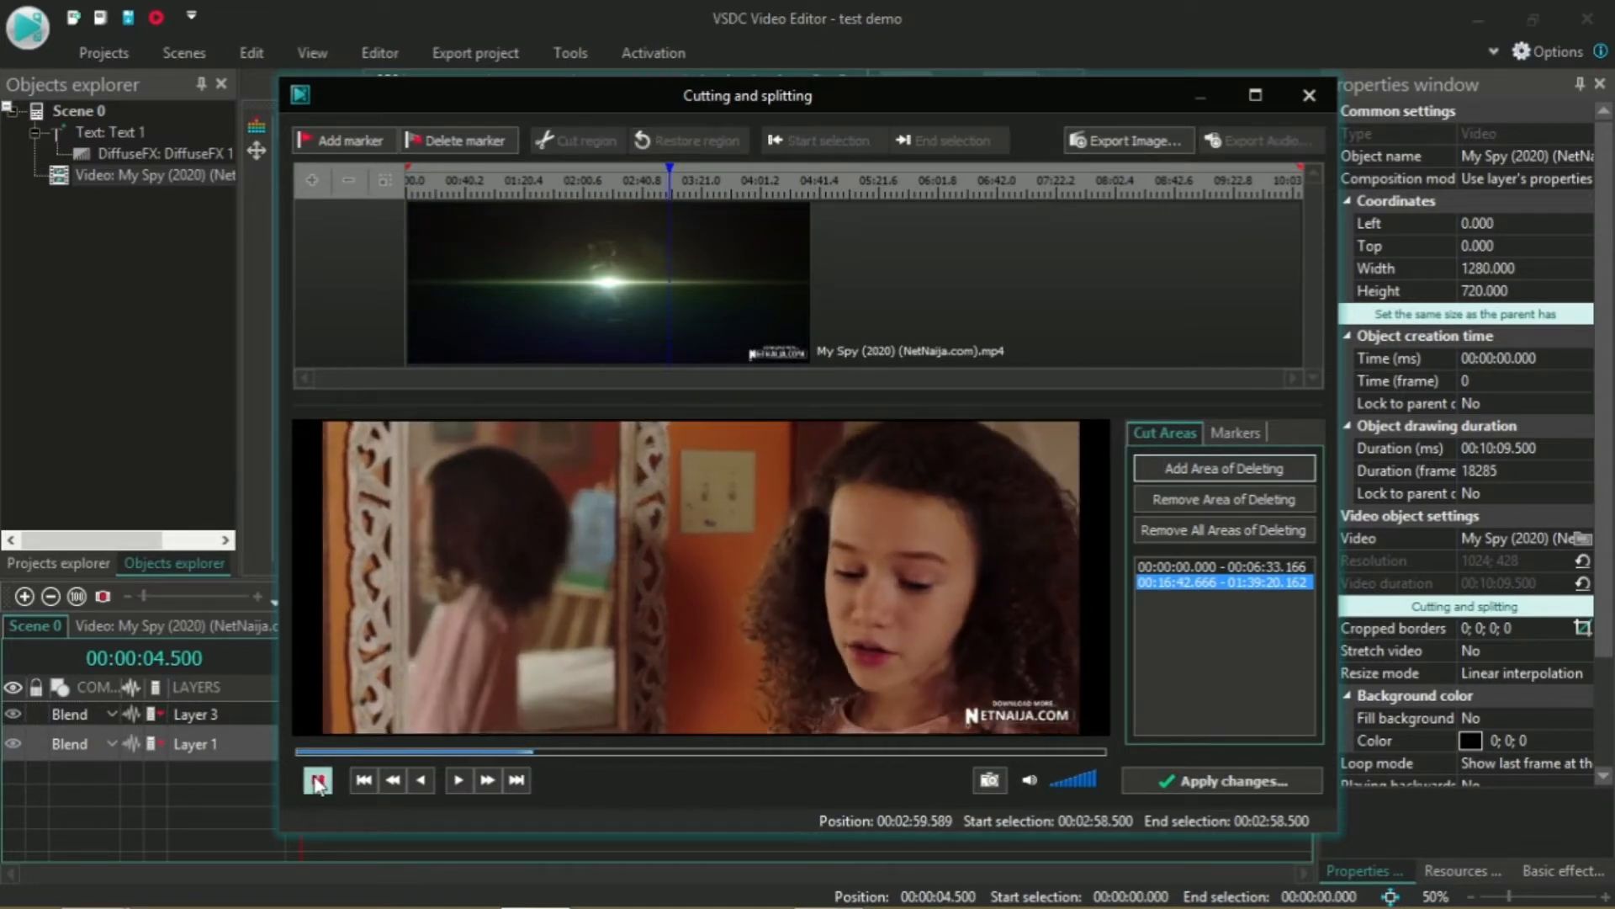
{"action": "left_click", "coordinate": [318, 781]}
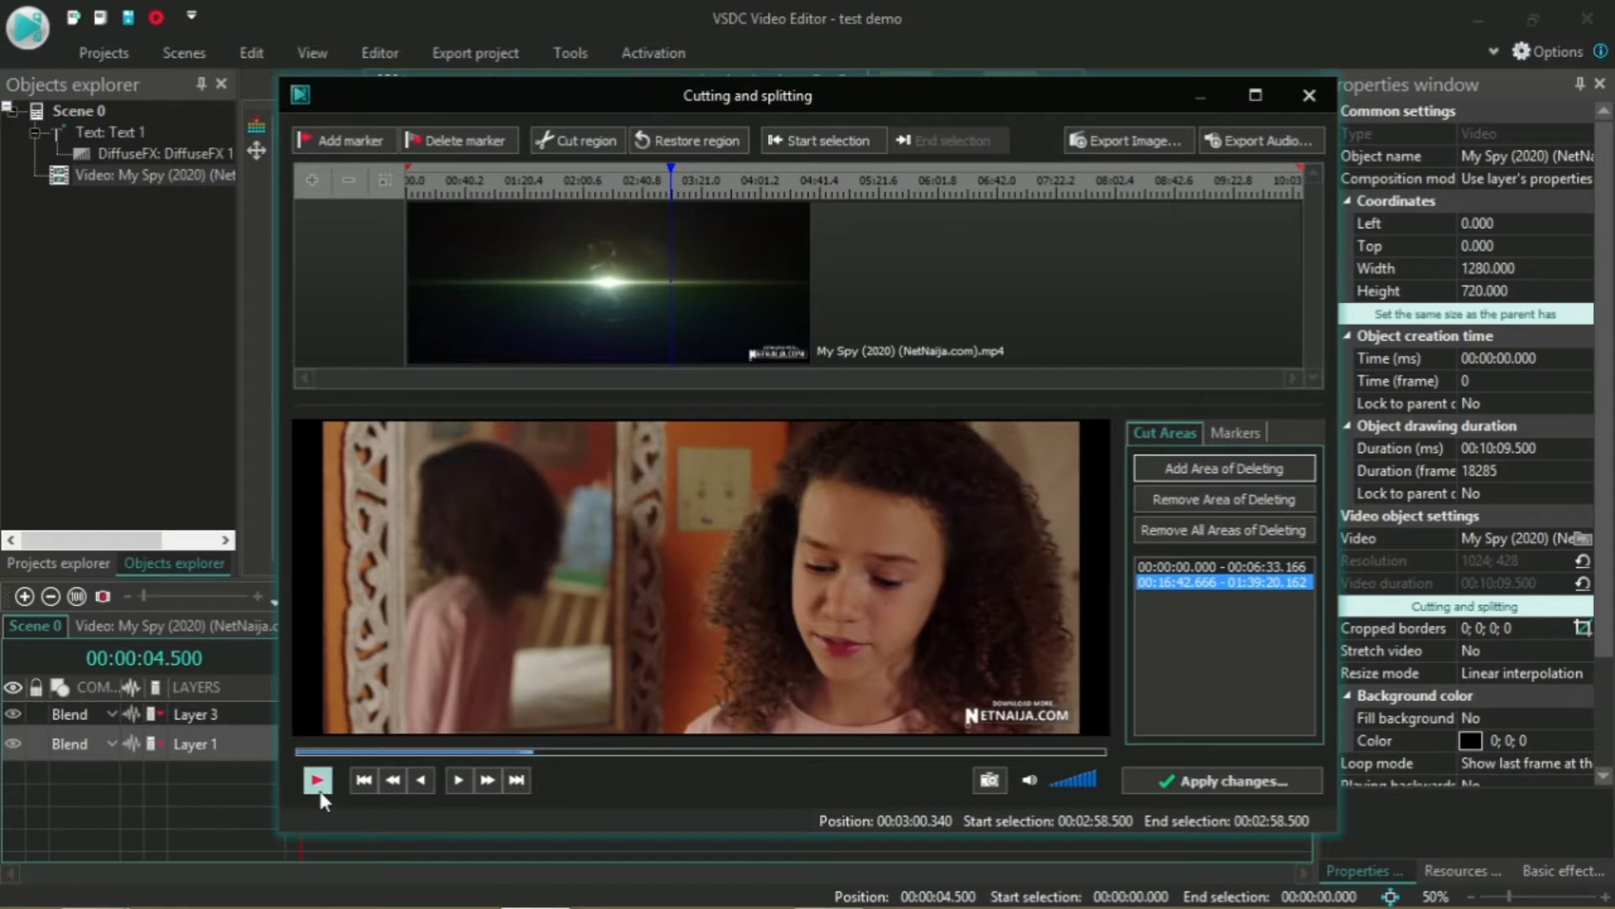
{"action": "left_click", "coordinate": [812, 144]}
{"action": "left_click_drag", "start_coordinate": [671, 171], "coordinate": [829, 253]}
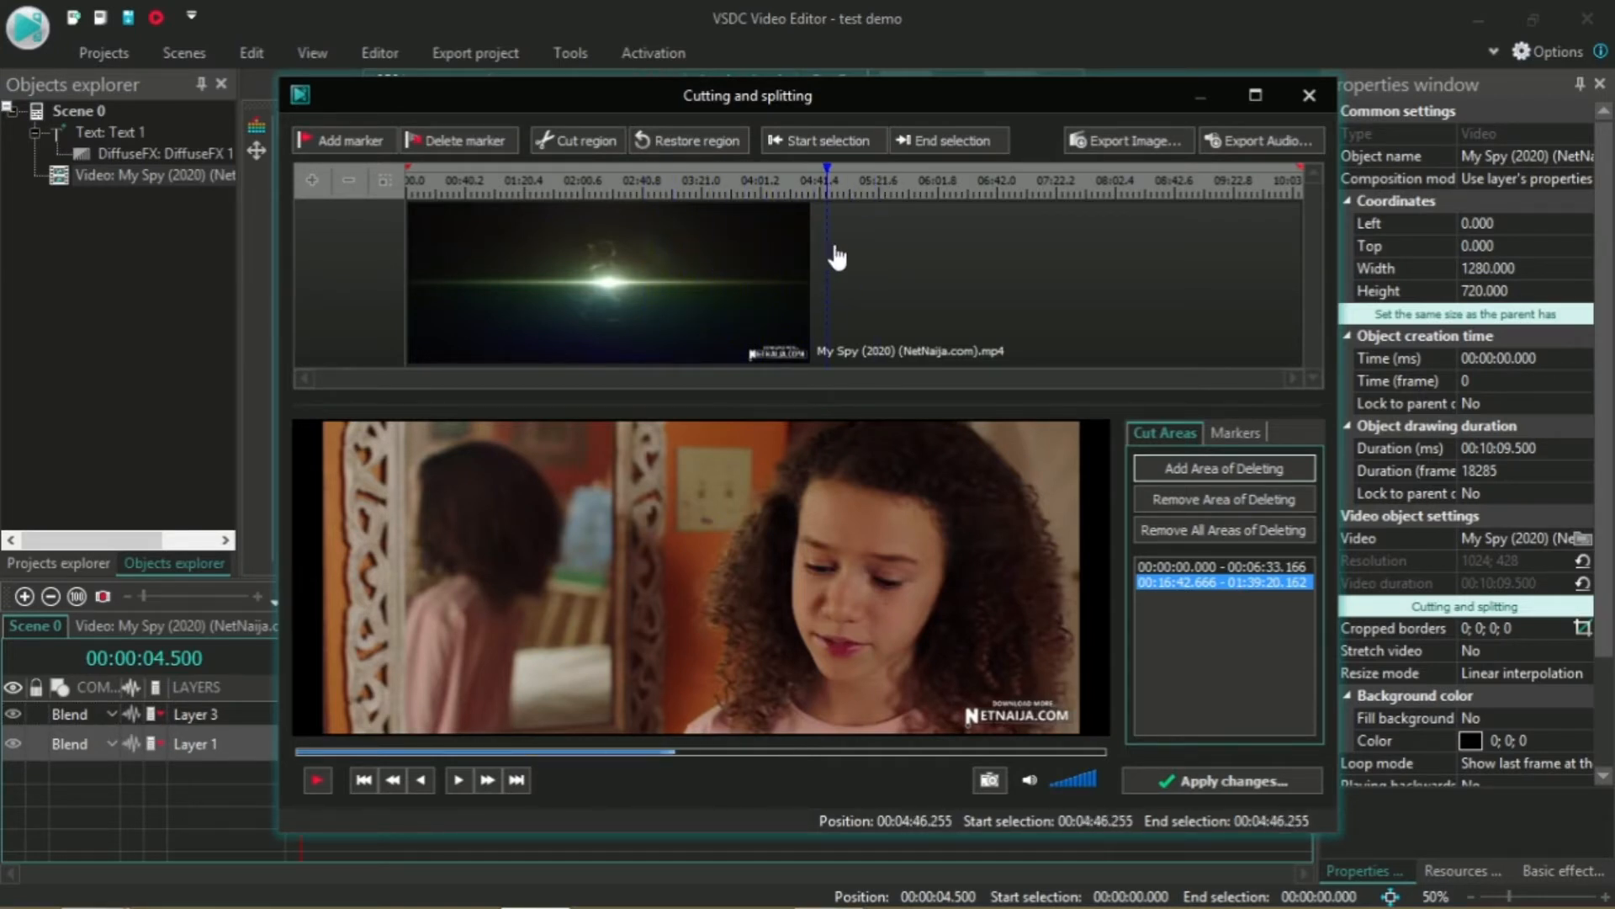
{"action": "left_click", "coordinate": [841, 258]}
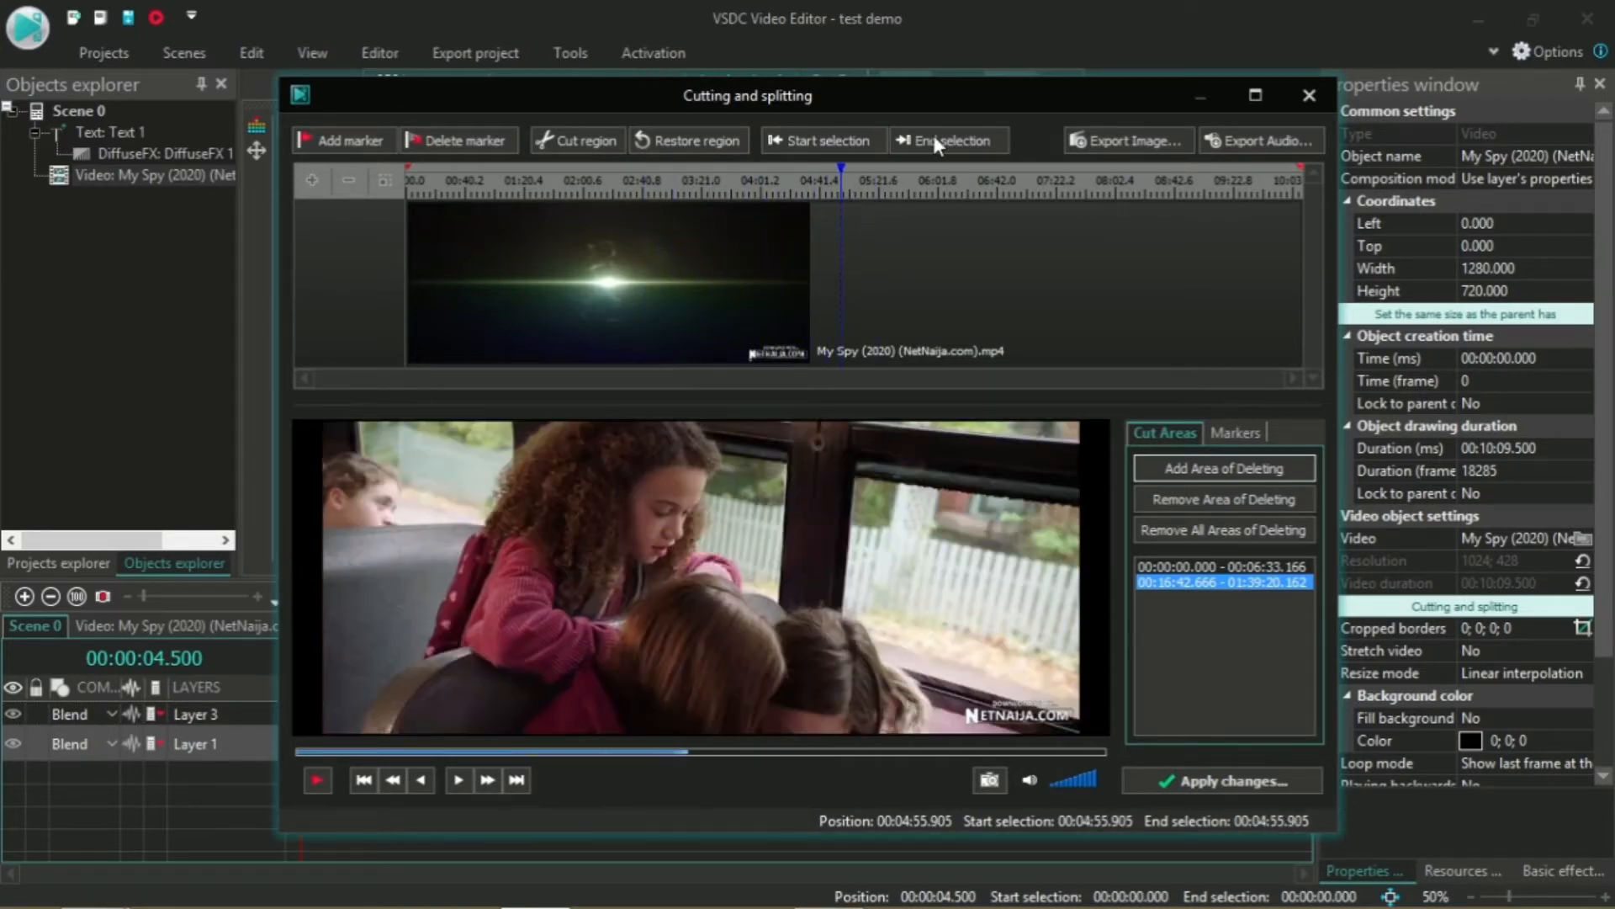
{"action": "left_click", "coordinate": [935, 139]}
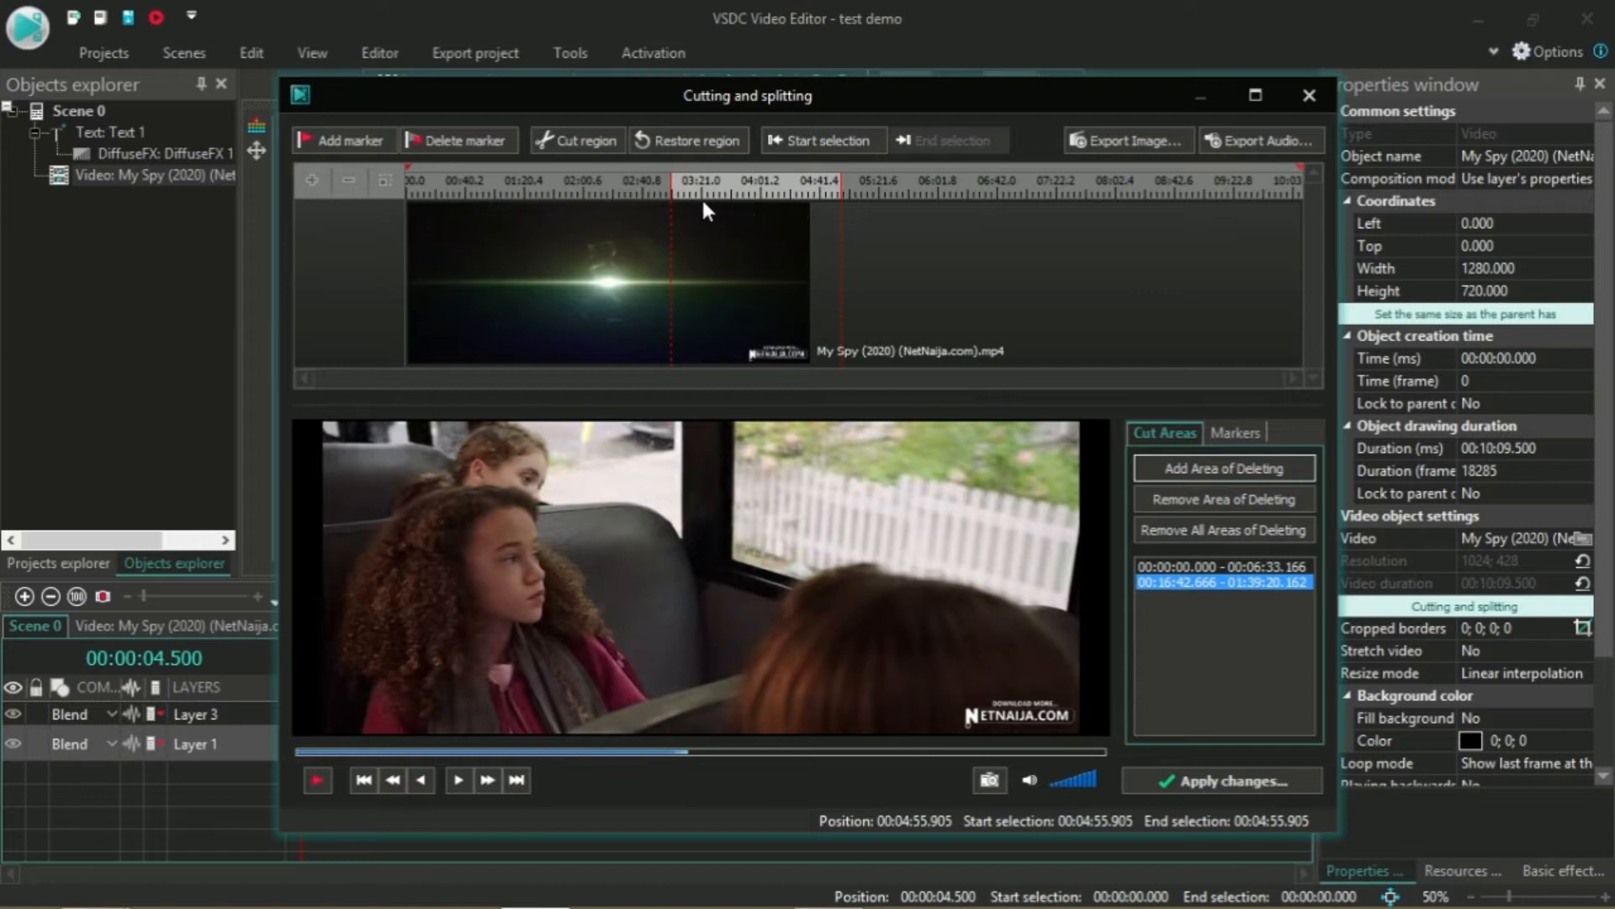
Step: Cut the selected region, apply the changes and accept adjusting the video object's duration
{"action": "left_click", "coordinate": [571, 146]}
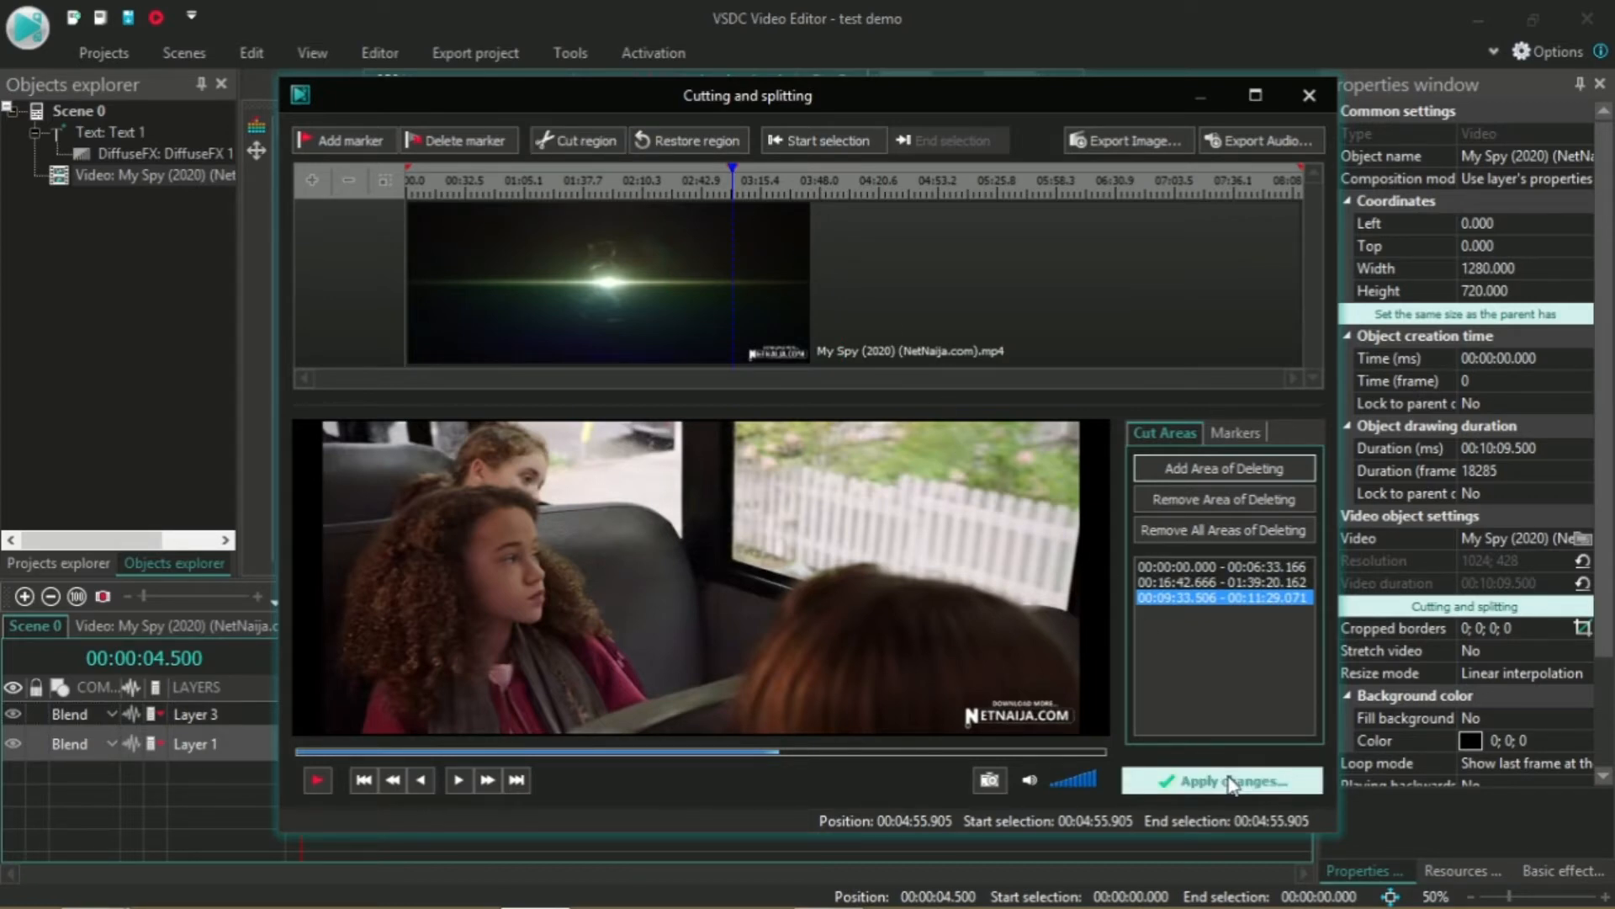
{"action": "left_click", "coordinate": [1271, 778]}
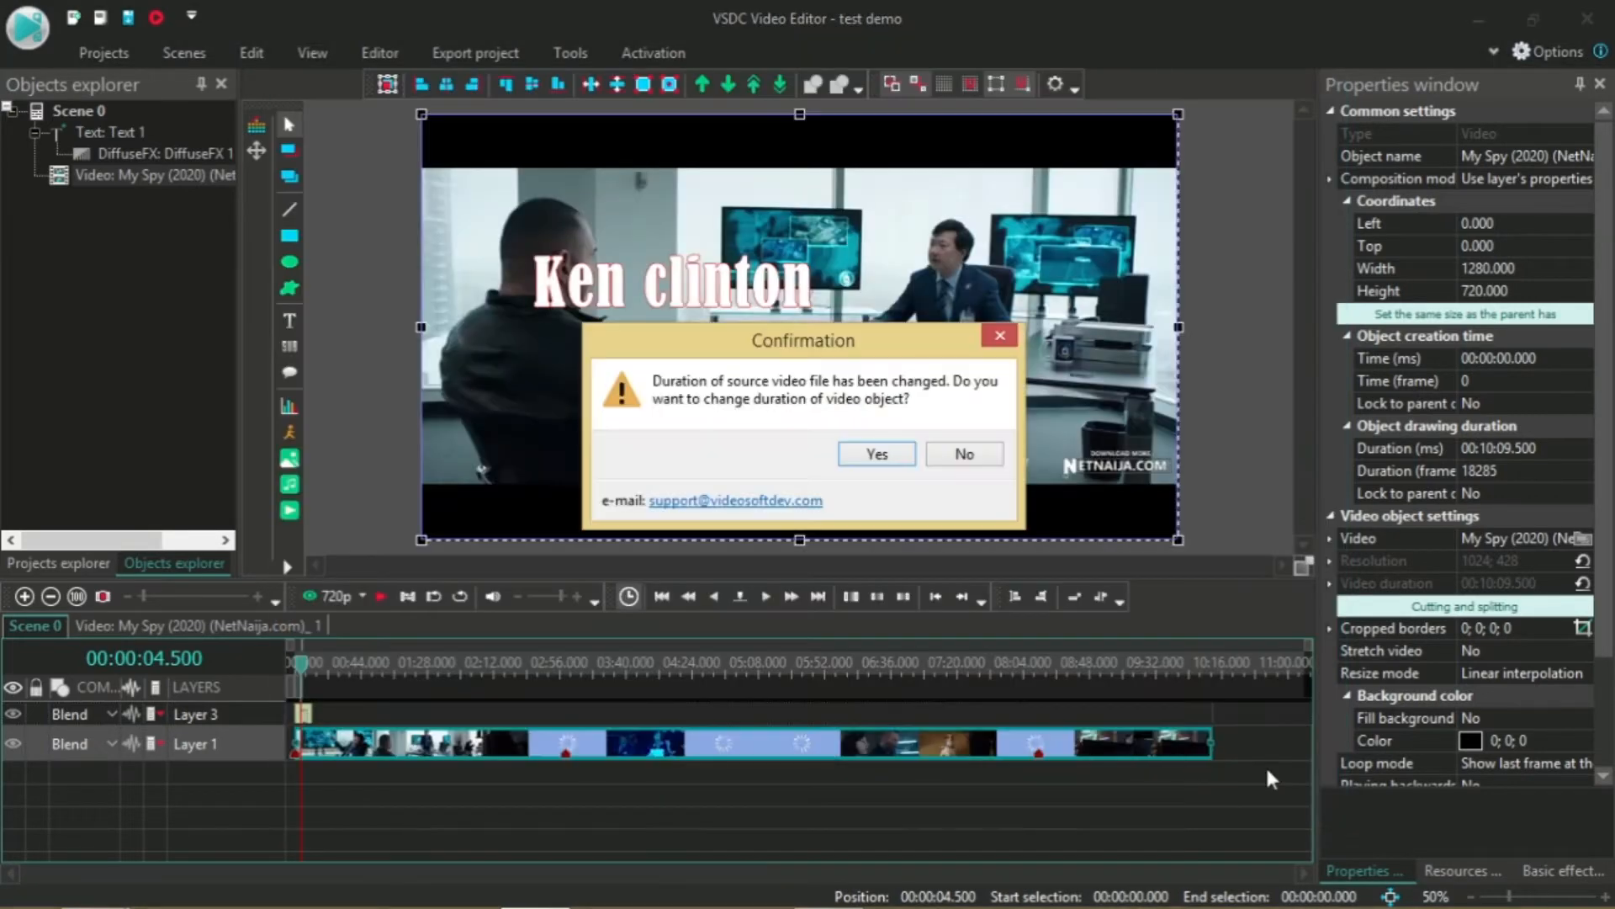
{"action": "left_click", "coordinate": [878, 454]}
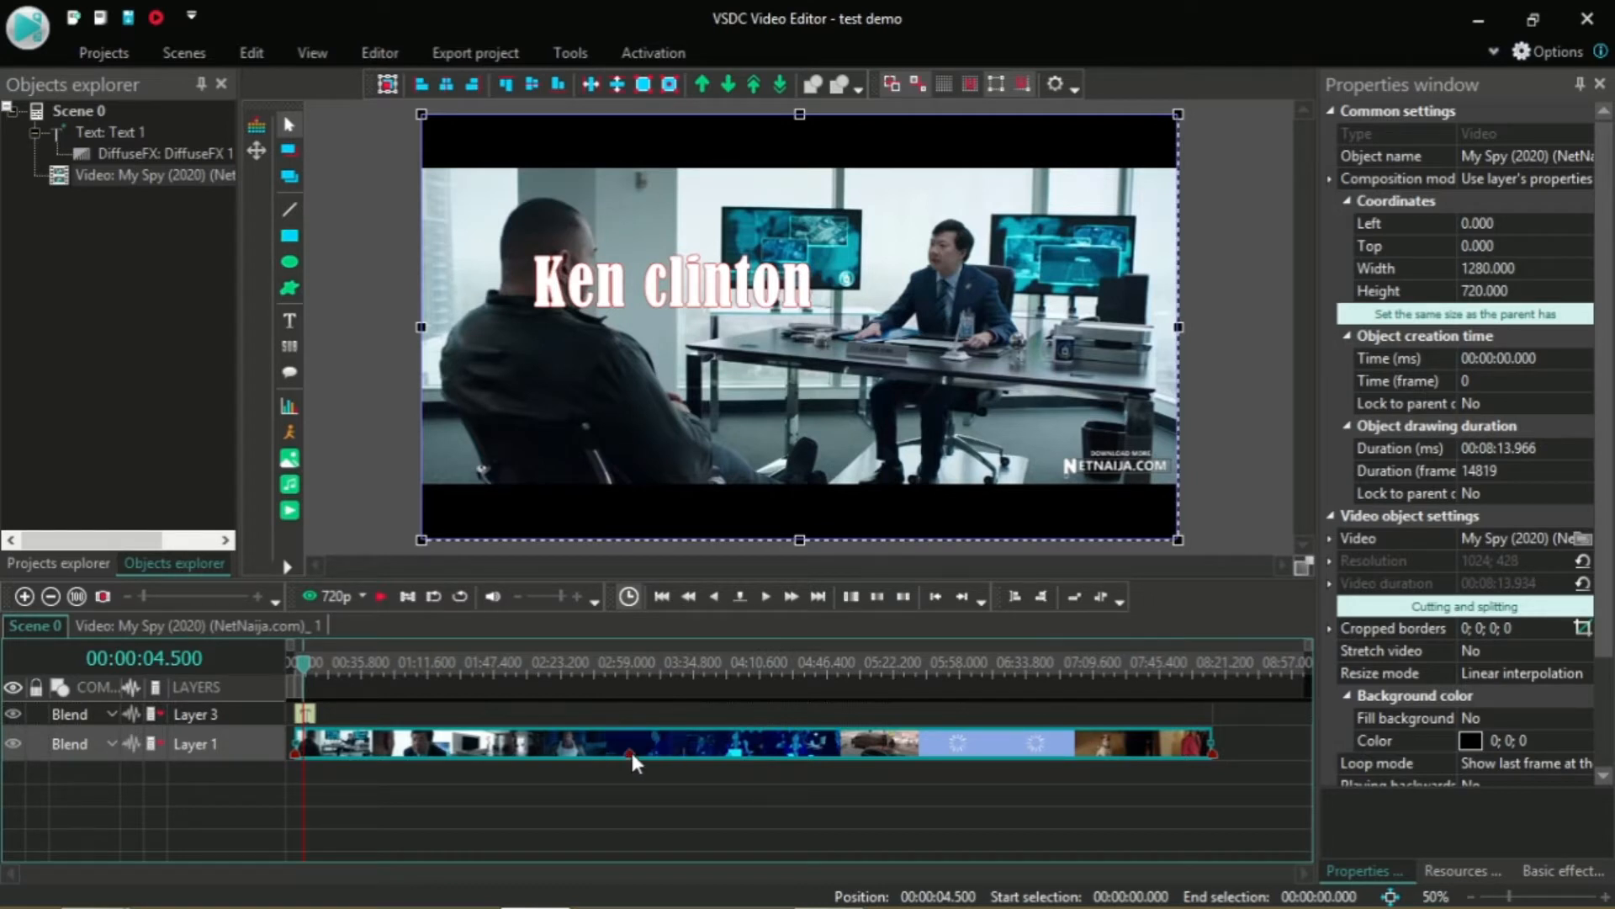
Step: Apply a Zoom transform effect to the movie clip, positioned over the whole parent duration
{"action": "mouse_move", "coordinate": [632, 754]}
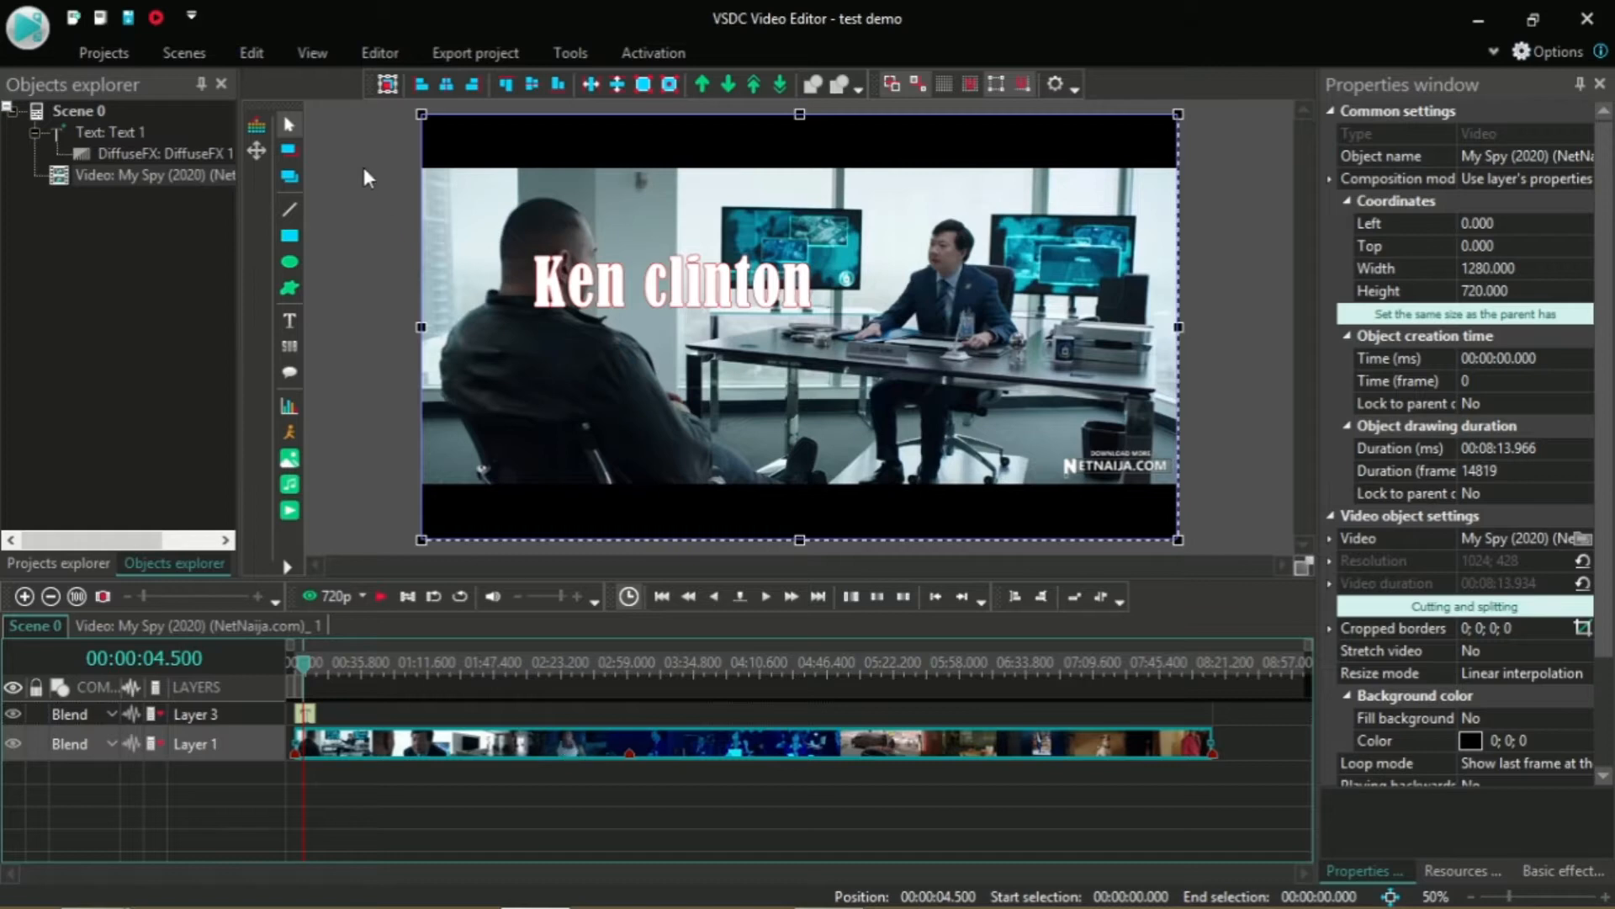
{"action": "left_click", "coordinate": [372, 49]}
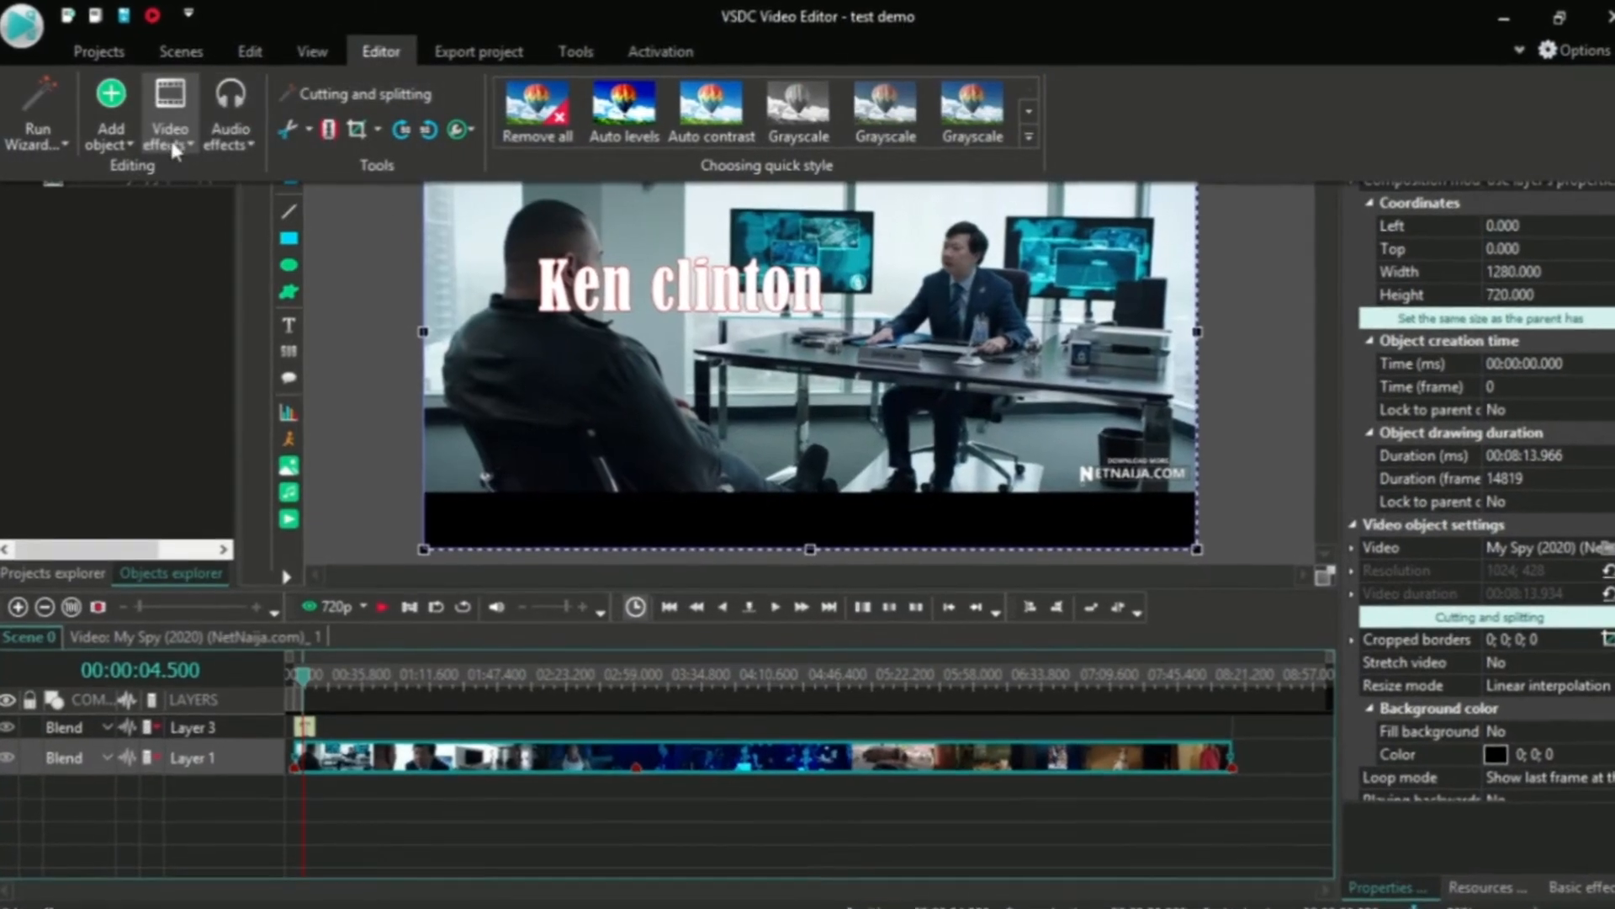
{"action": "left_click", "coordinate": [179, 139]}
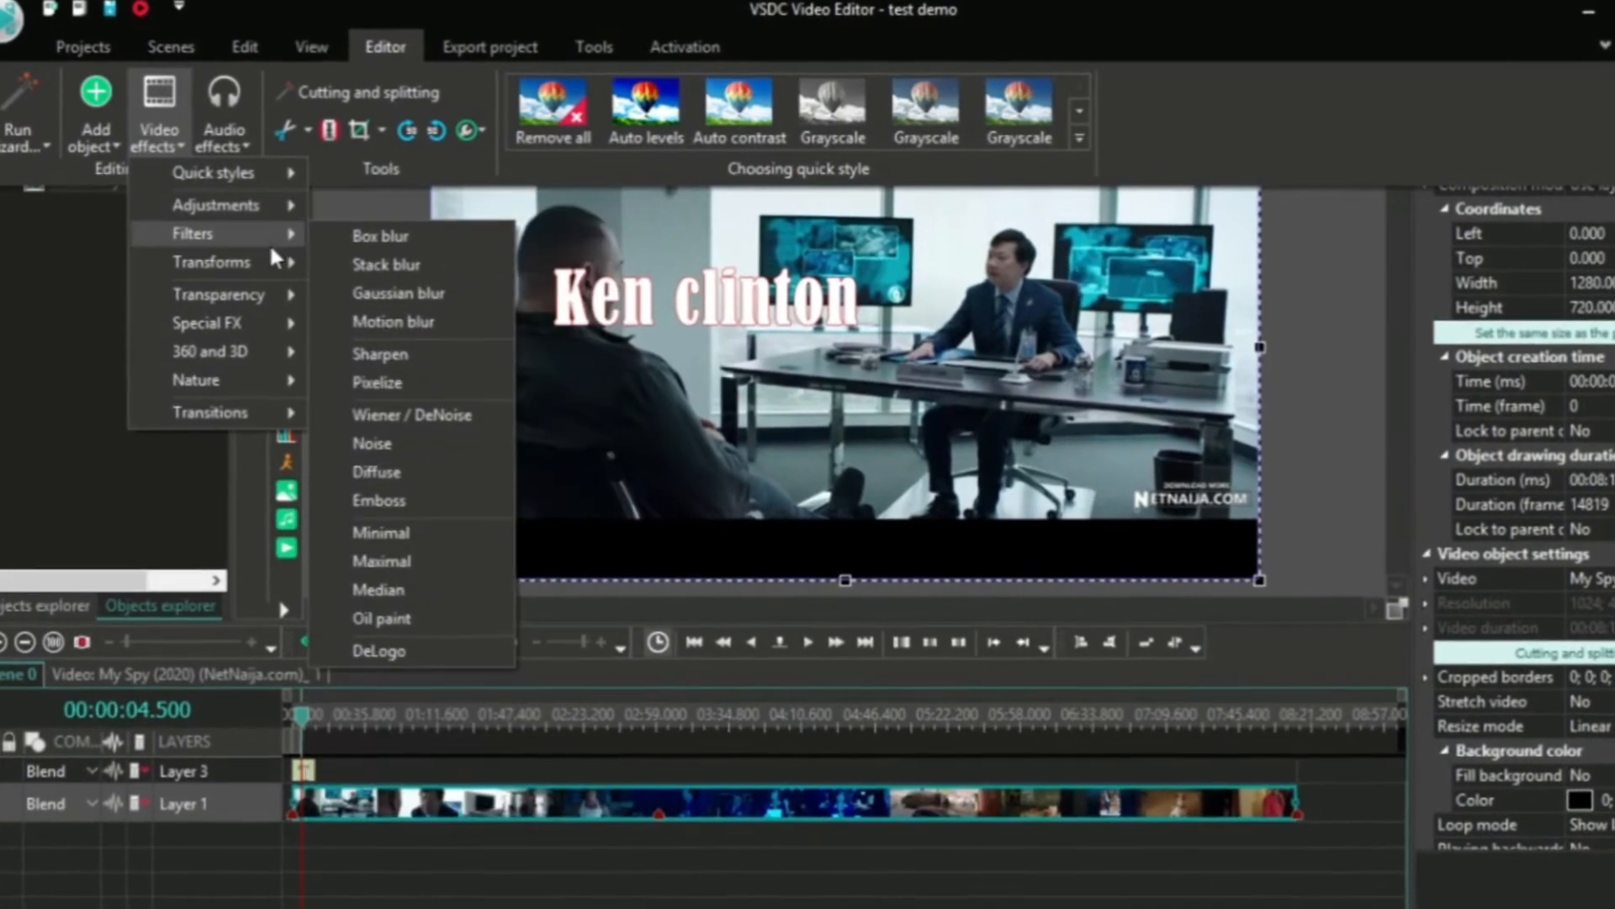
{"action": "mouse_move", "coordinate": [278, 259]}
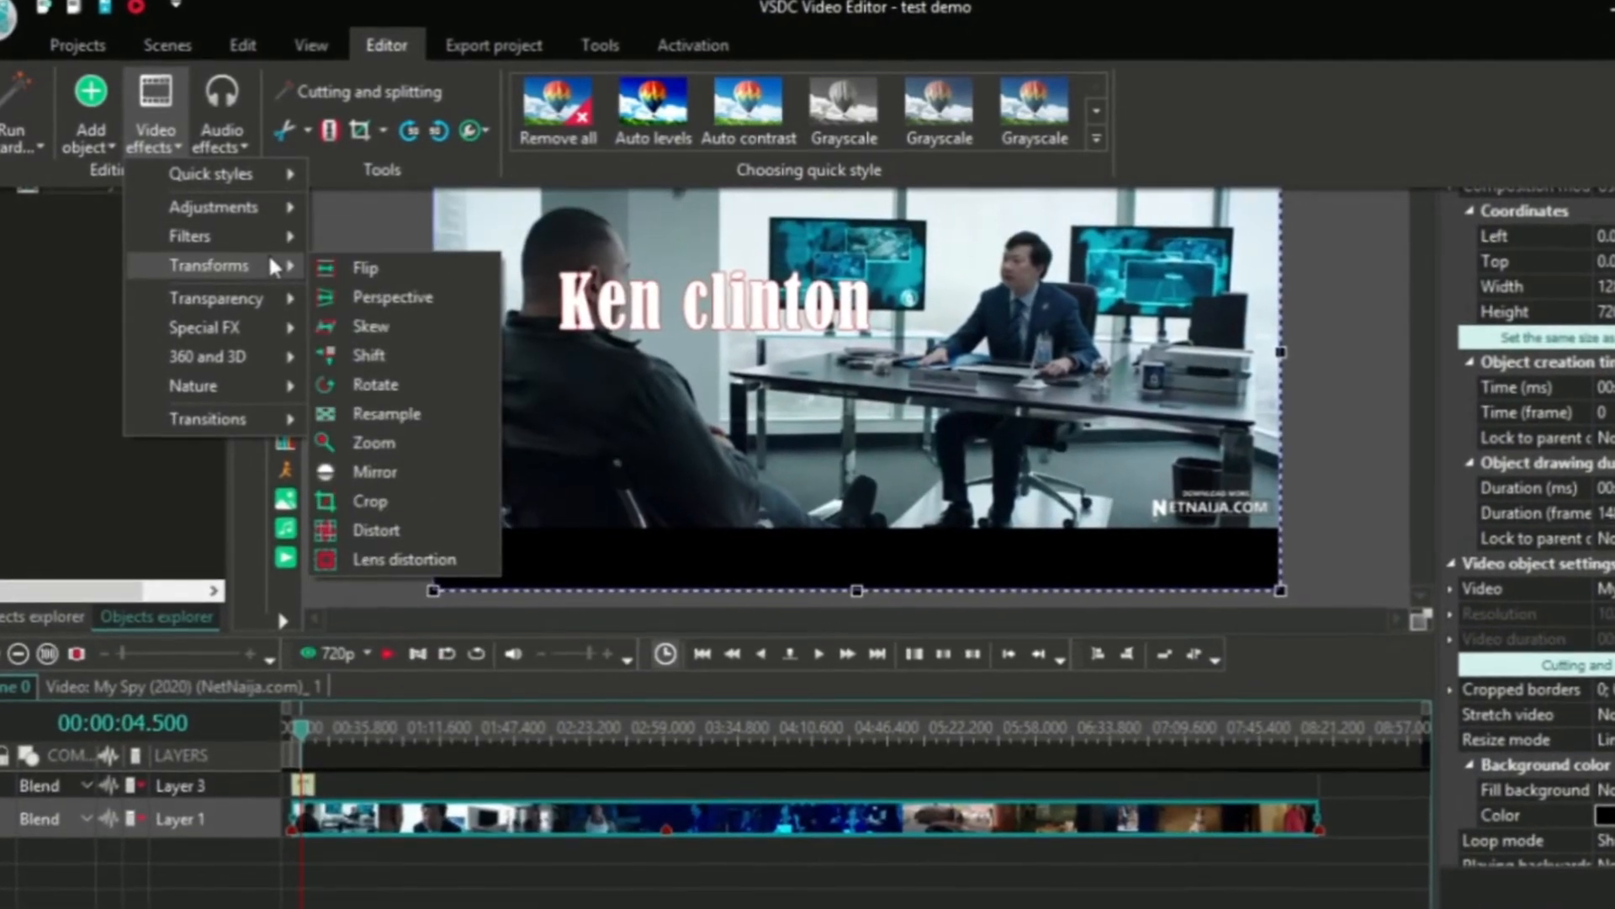
{"action": "mouse_move", "coordinate": [270, 301]}
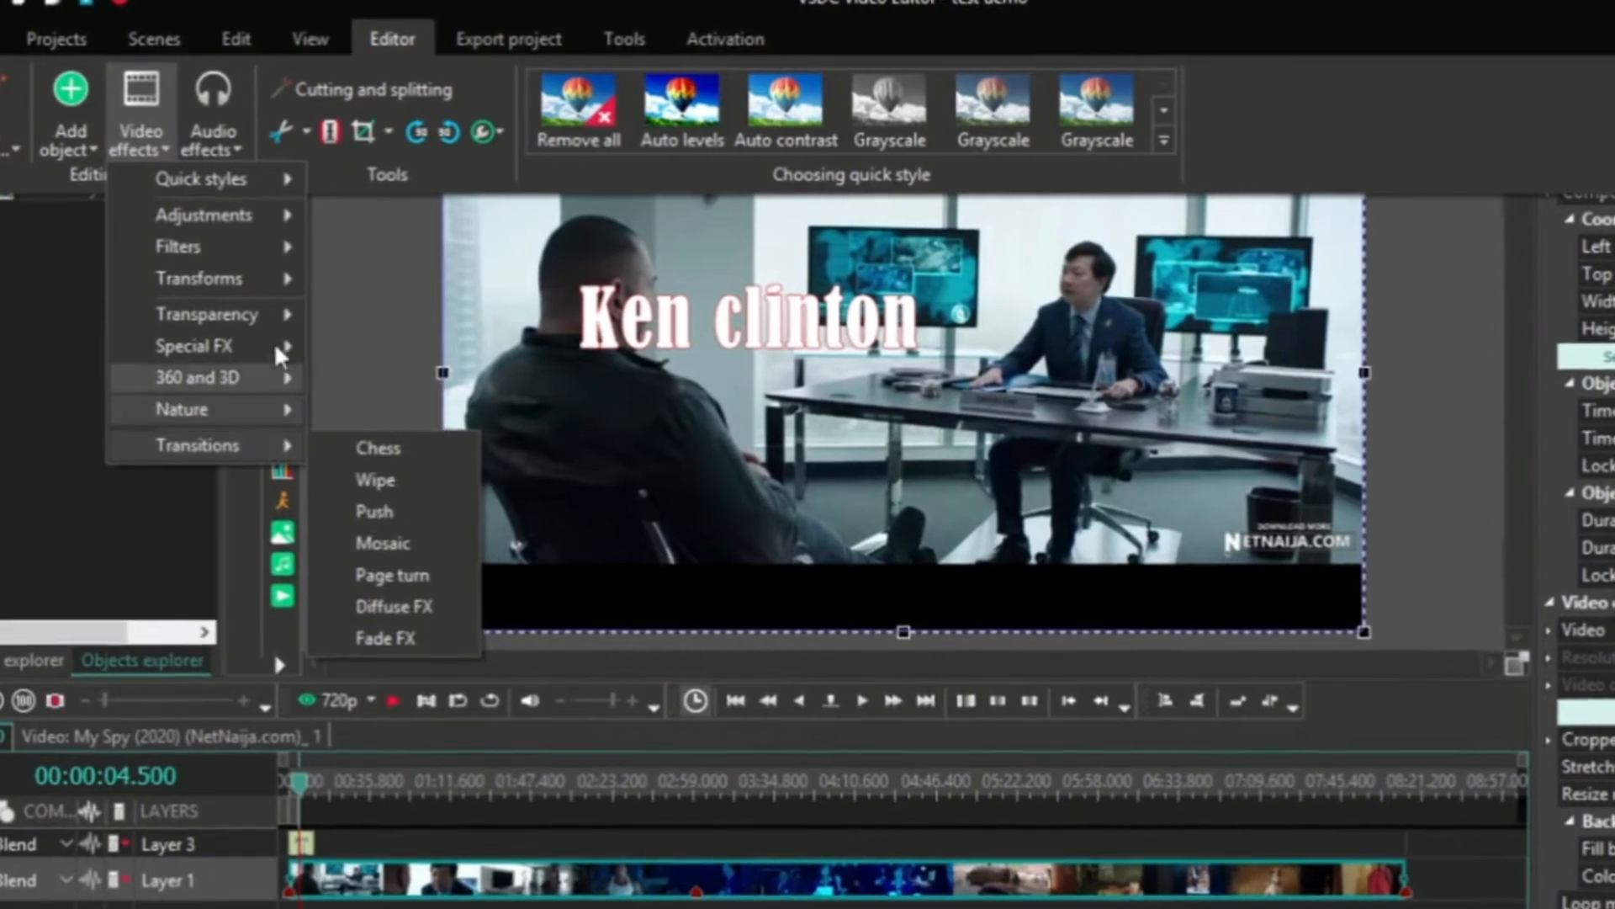
{"action": "mouse_move", "coordinate": [274, 284]}
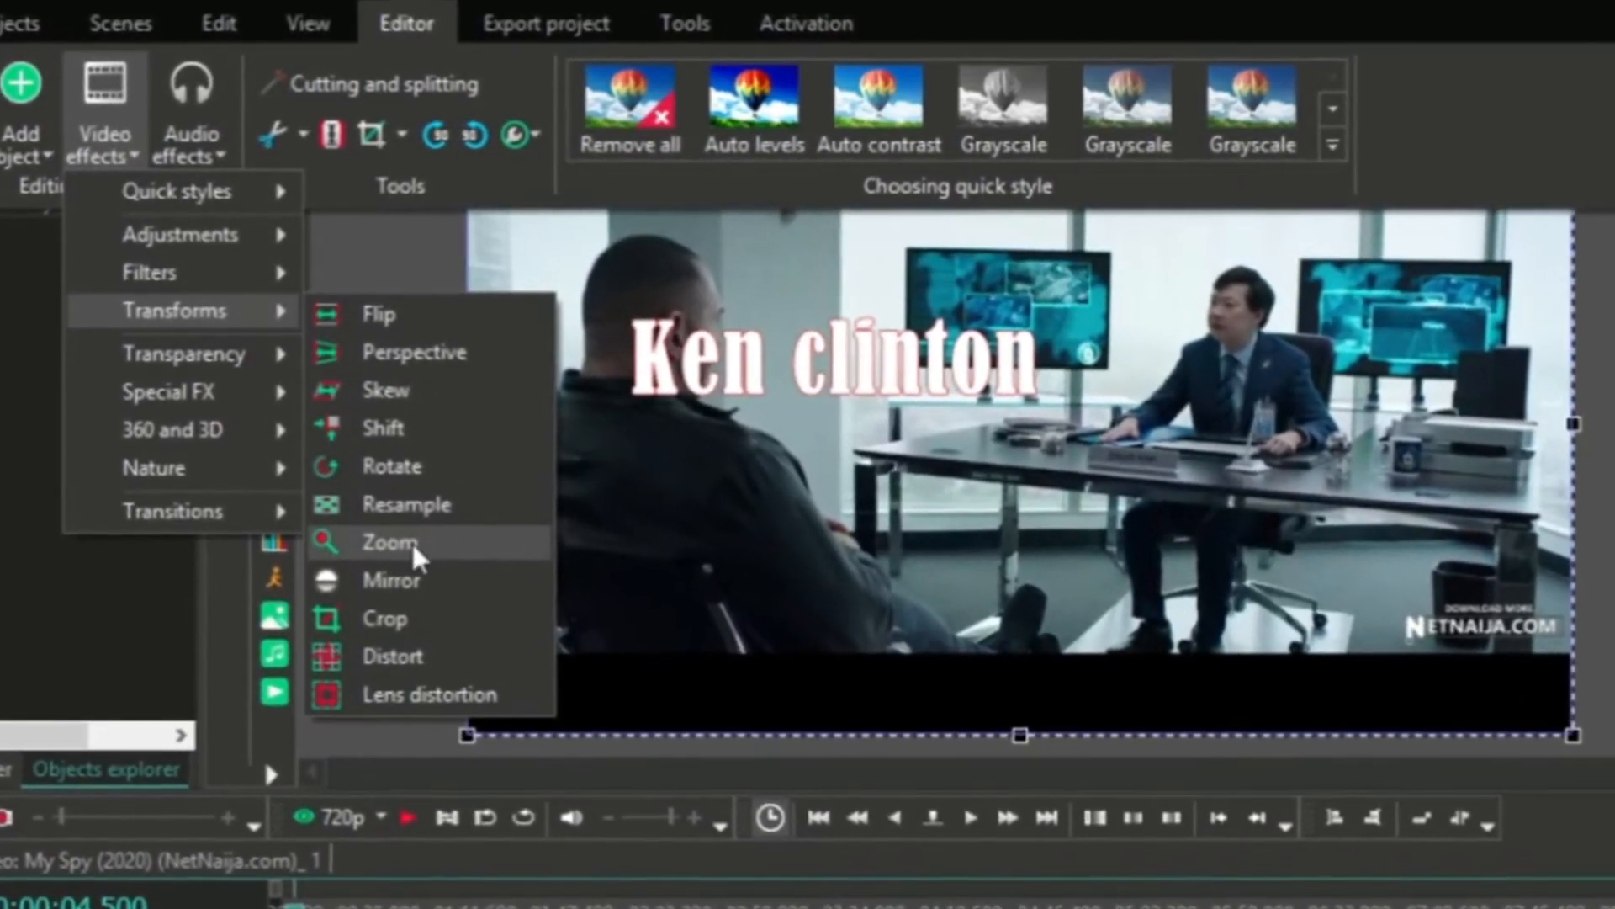
{"action": "left_click", "coordinate": [411, 545]}
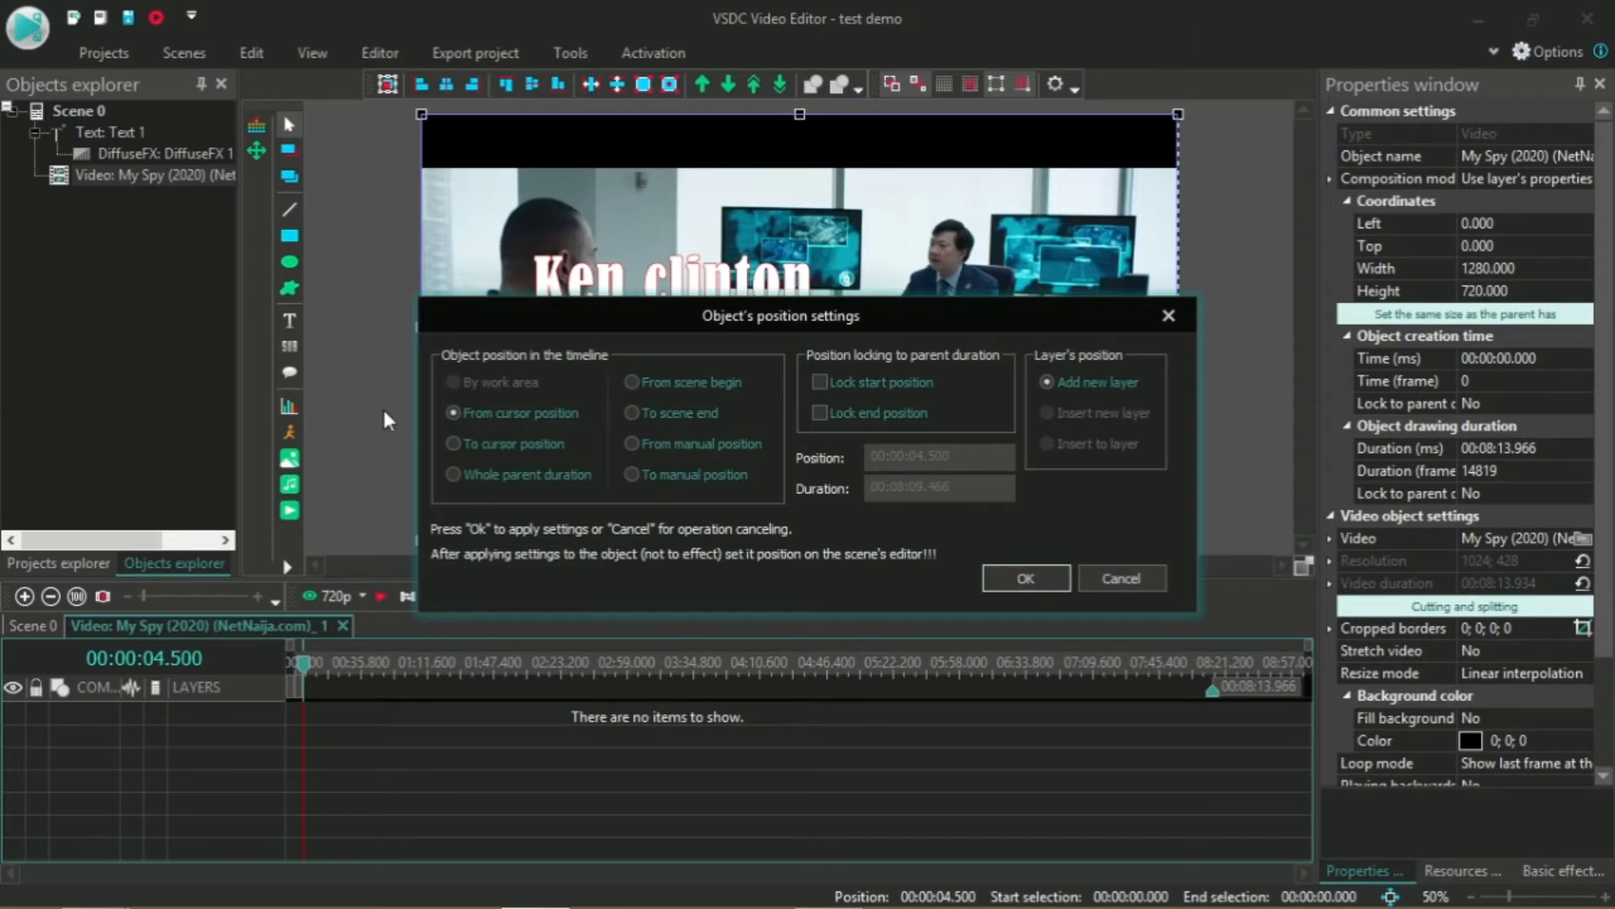
{"action": "left_click", "coordinate": [455, 480]}
{"action": "left_click", "coordinate": [1018, 577]}
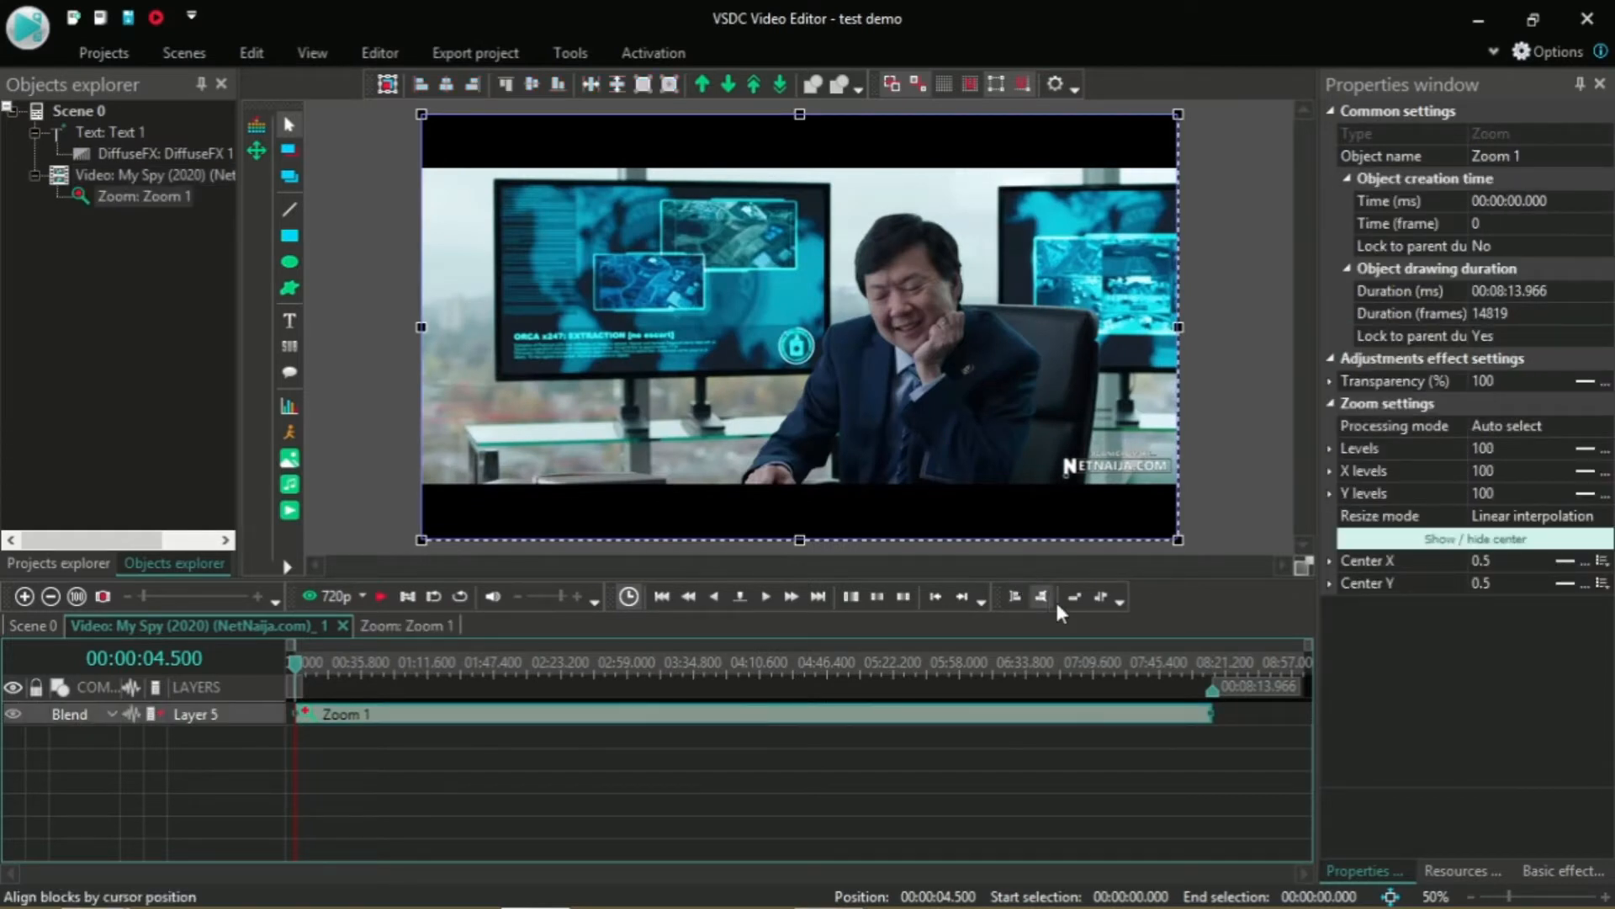
Step: Shorten the Zoom effect's drawing duration to 00:00:10.966
{"action": "left_click", "coordinate": [1503, 290]}
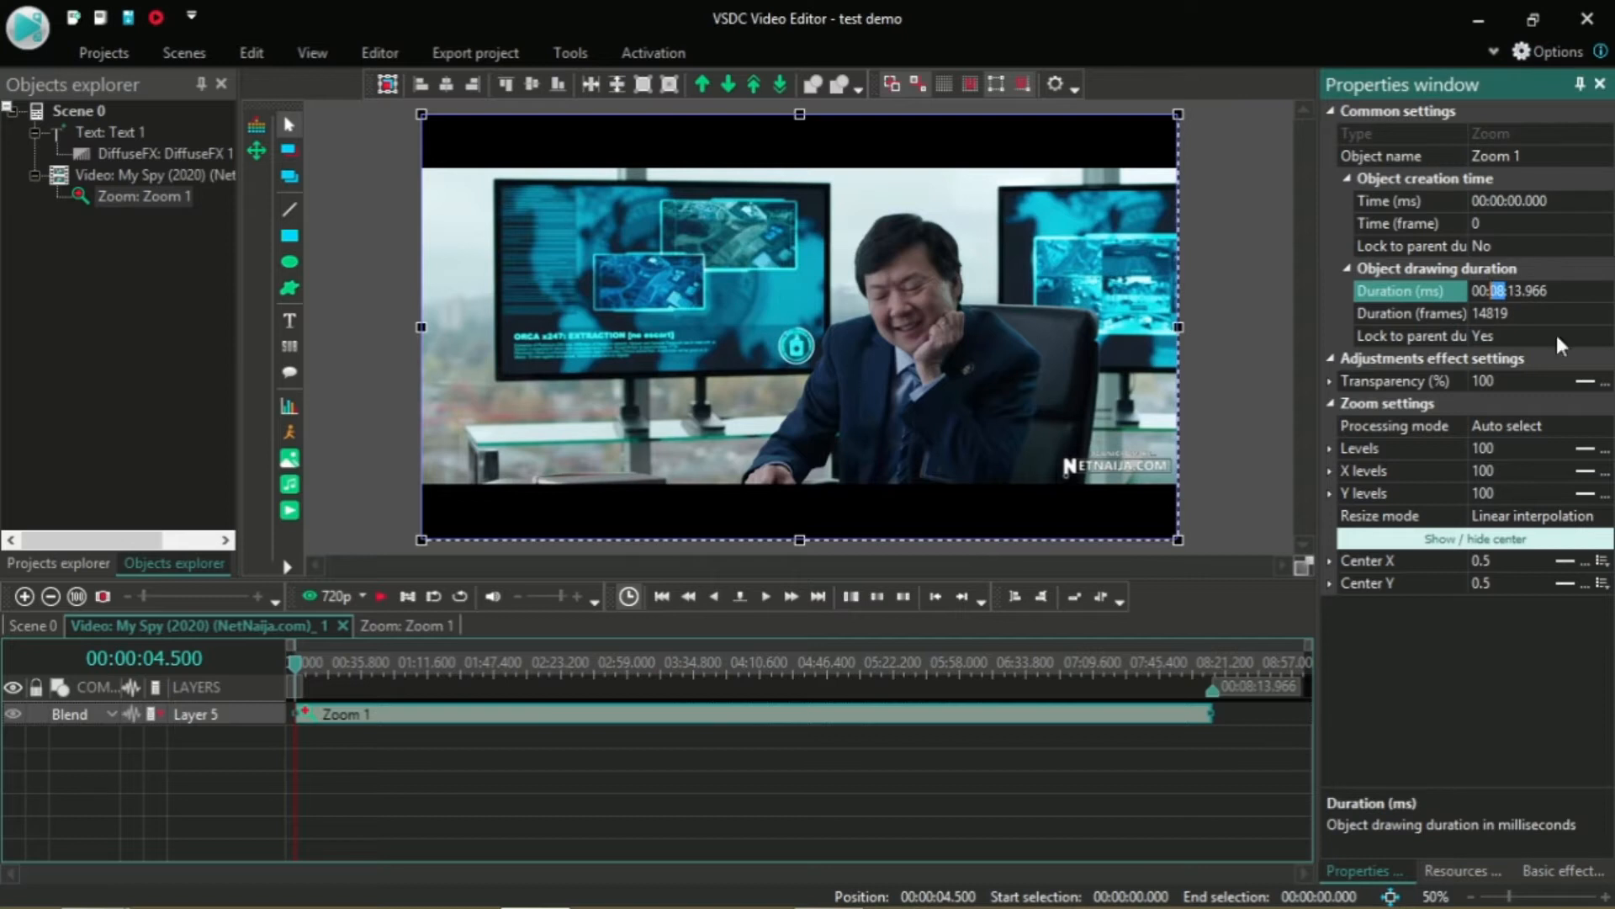
{"action": "left_click", "coordinate": [1531, 583]}
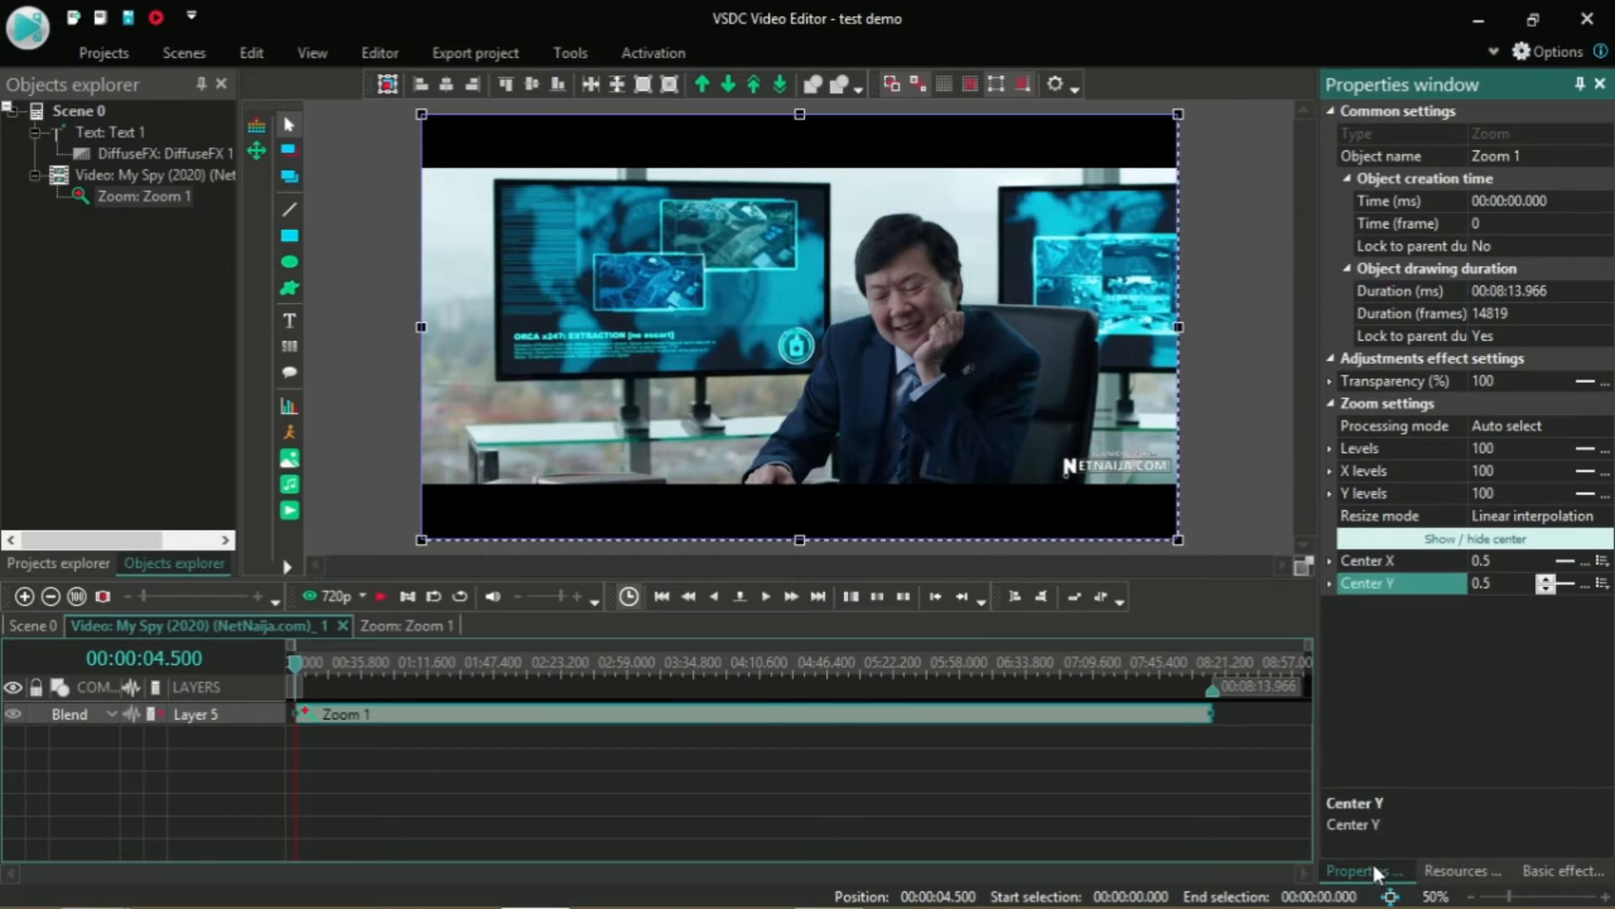
{"action": "left_click", "coordinate": [1498, 291]}
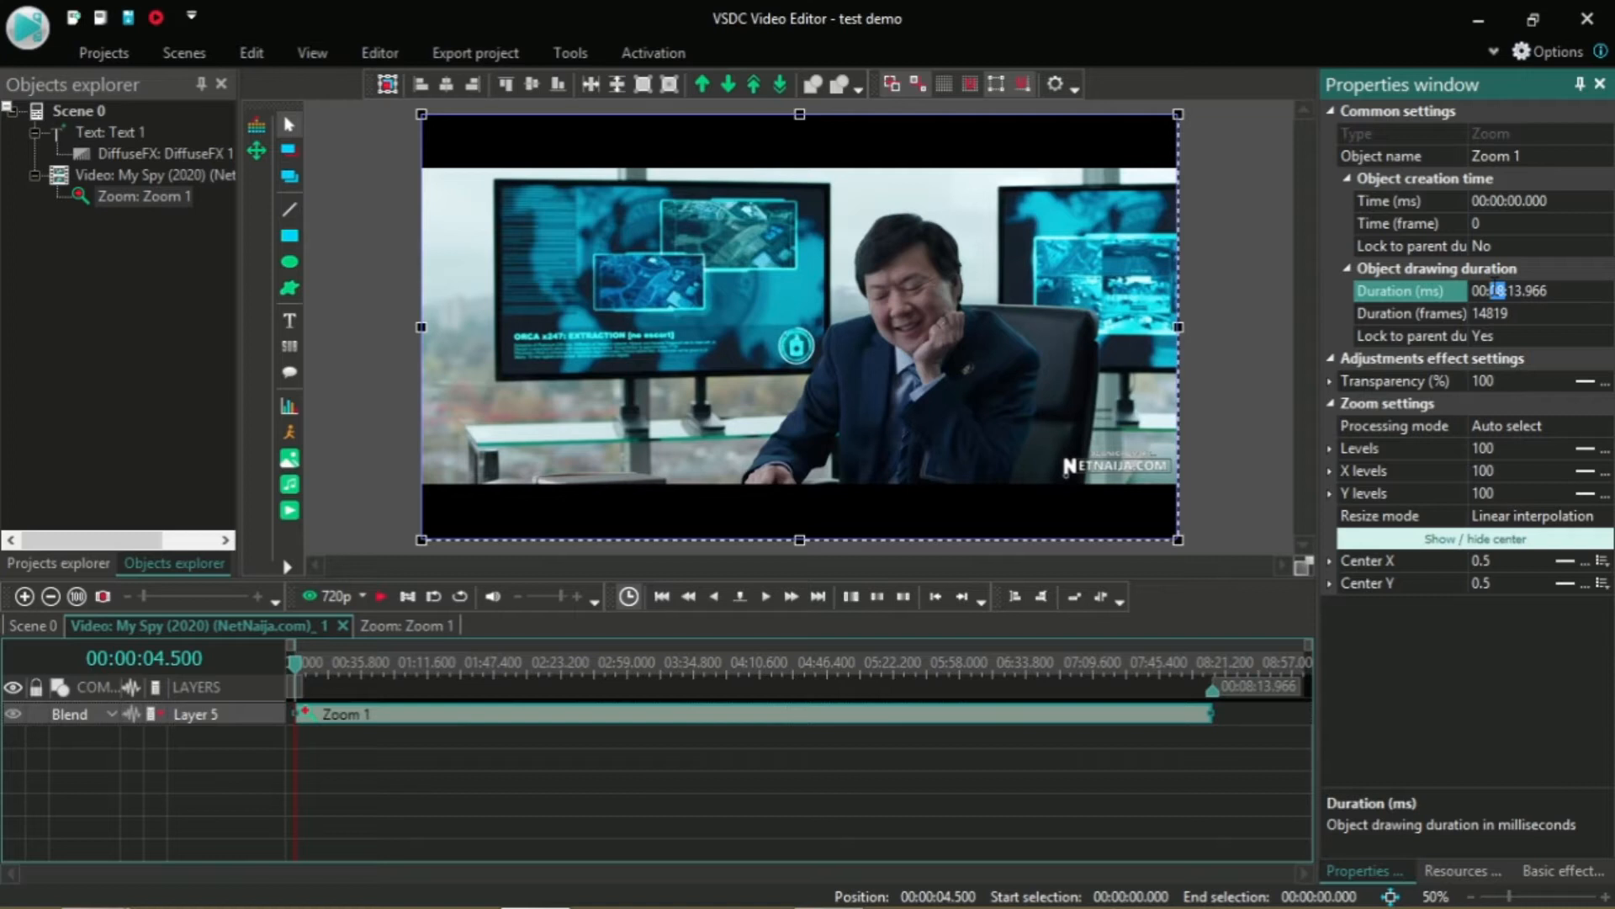
{"action": "type", "text": "00:10"}
{"action": "left_click", "coordinate": [1441, 648]}
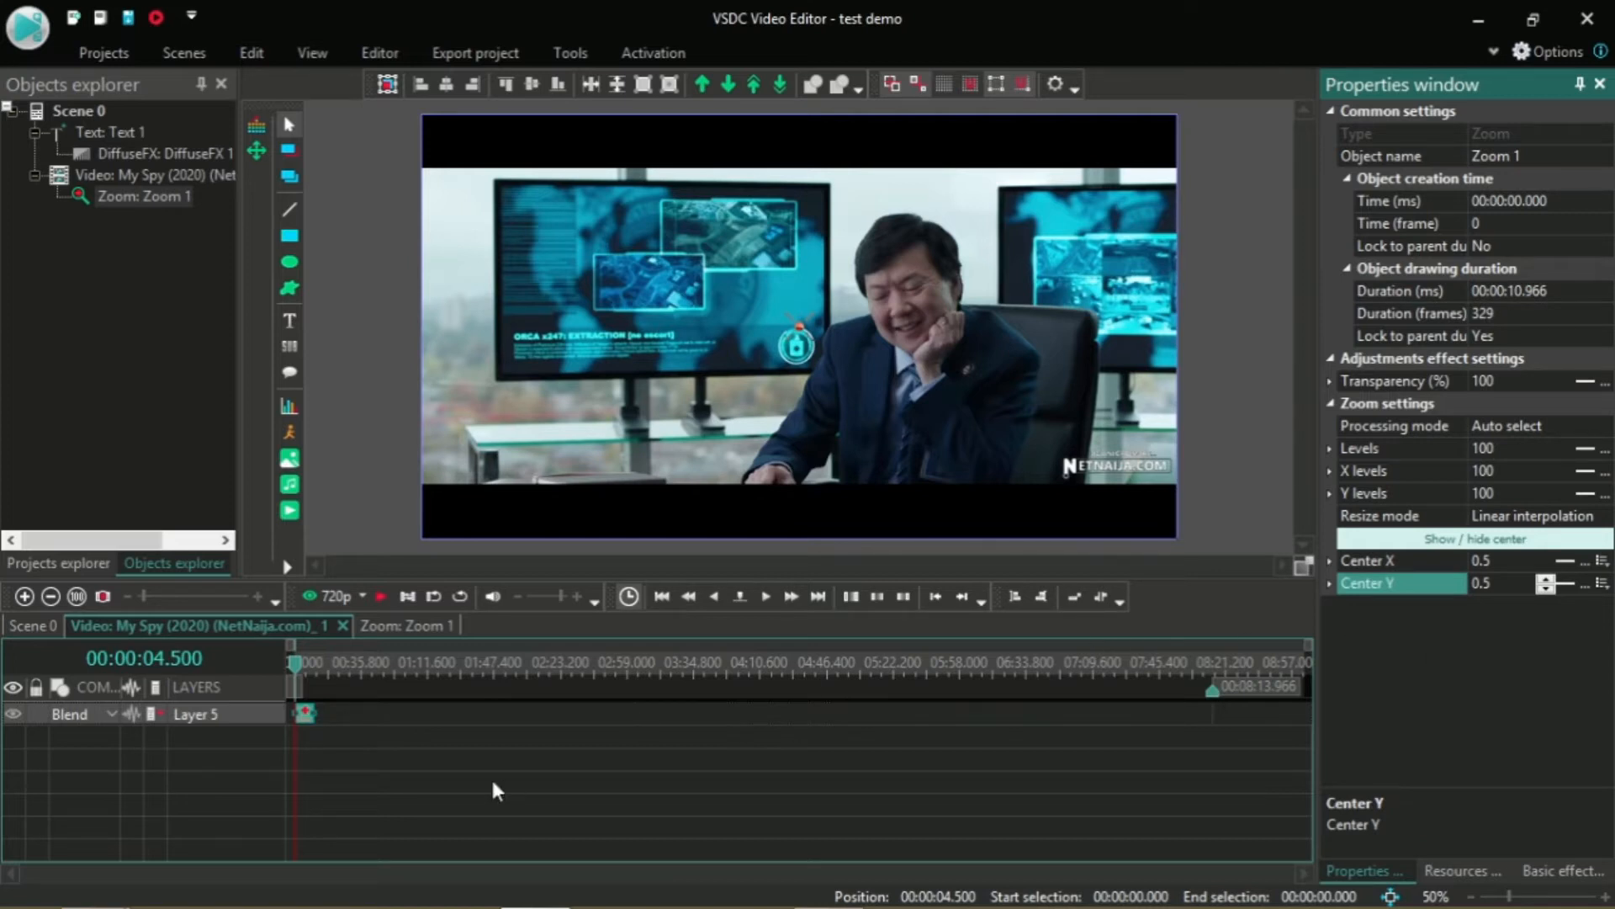
Step: Move the Zoom effect to start at about 00:01:46.900, check the clip in Scene 0 and reopen its effect timeline
{"action": "left_click_drag", "start_coordinate": [306, 715], "coordinate": [505, 728]}
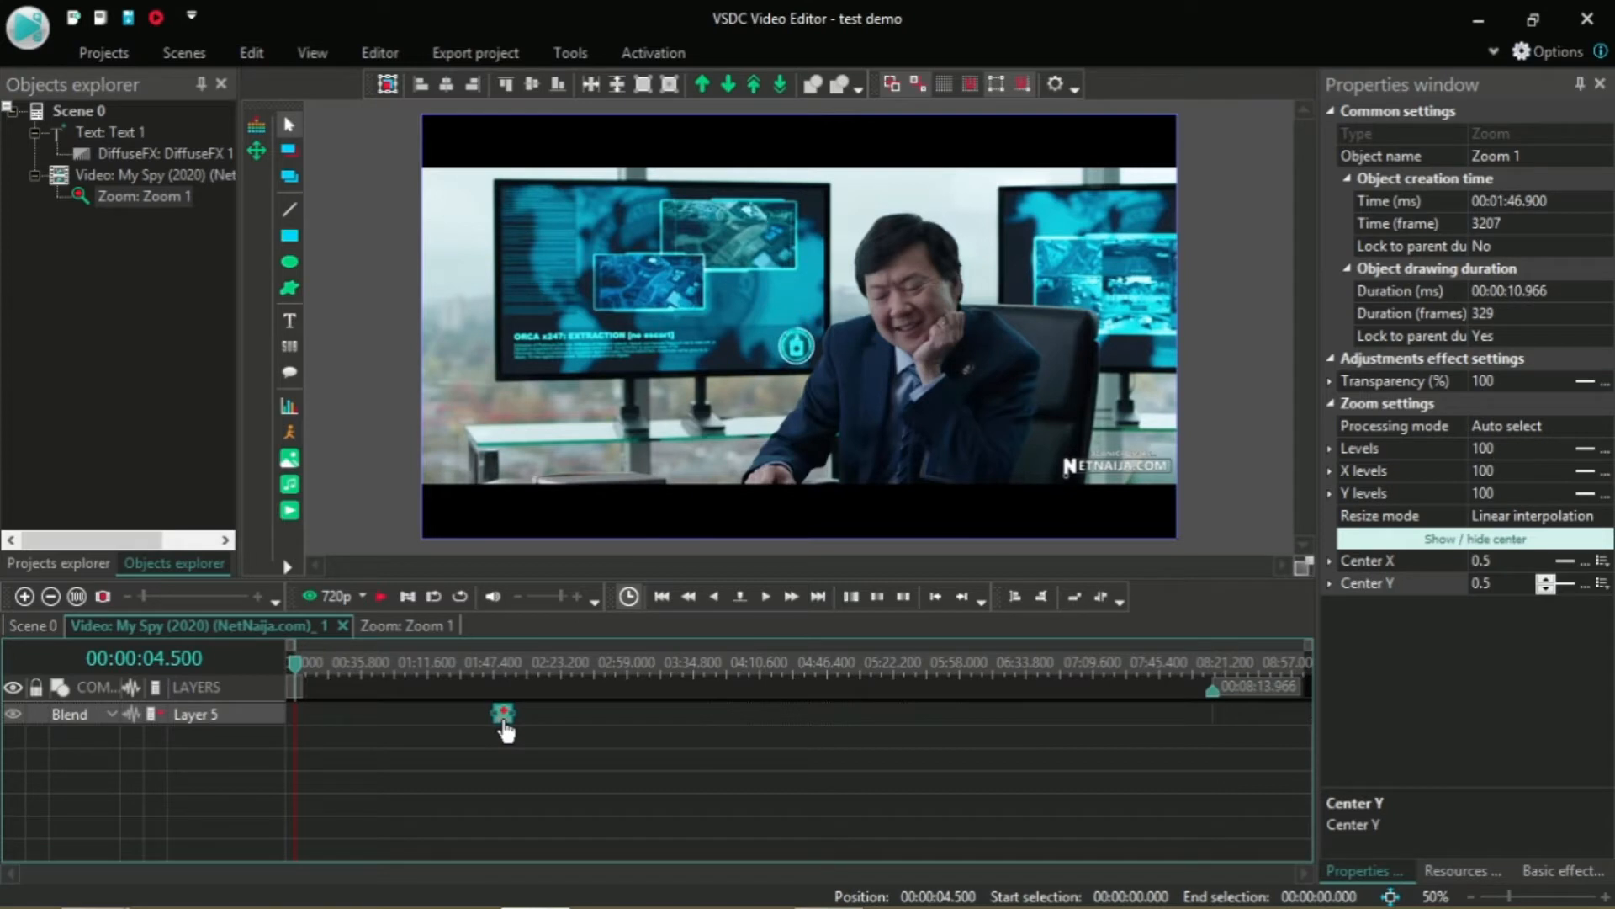
{"action": "left_click", "coordinate": [37, 629]}
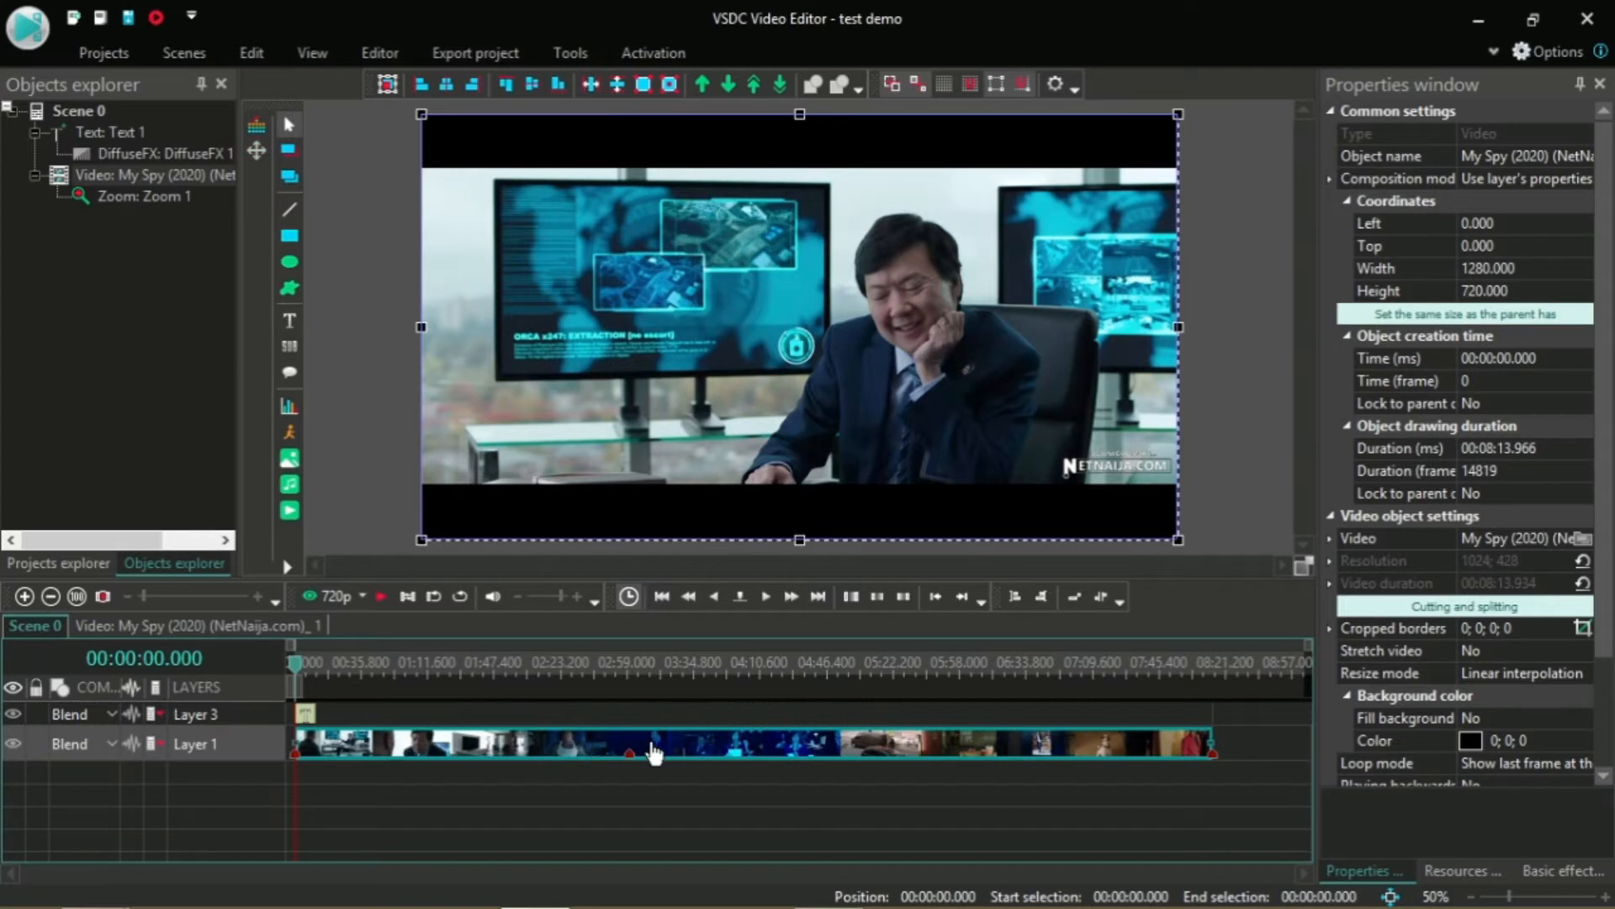
{"action": "double_click", "coordinate": [610, 760]}
{"action": "left_click", "coordinate": [505, 721]}
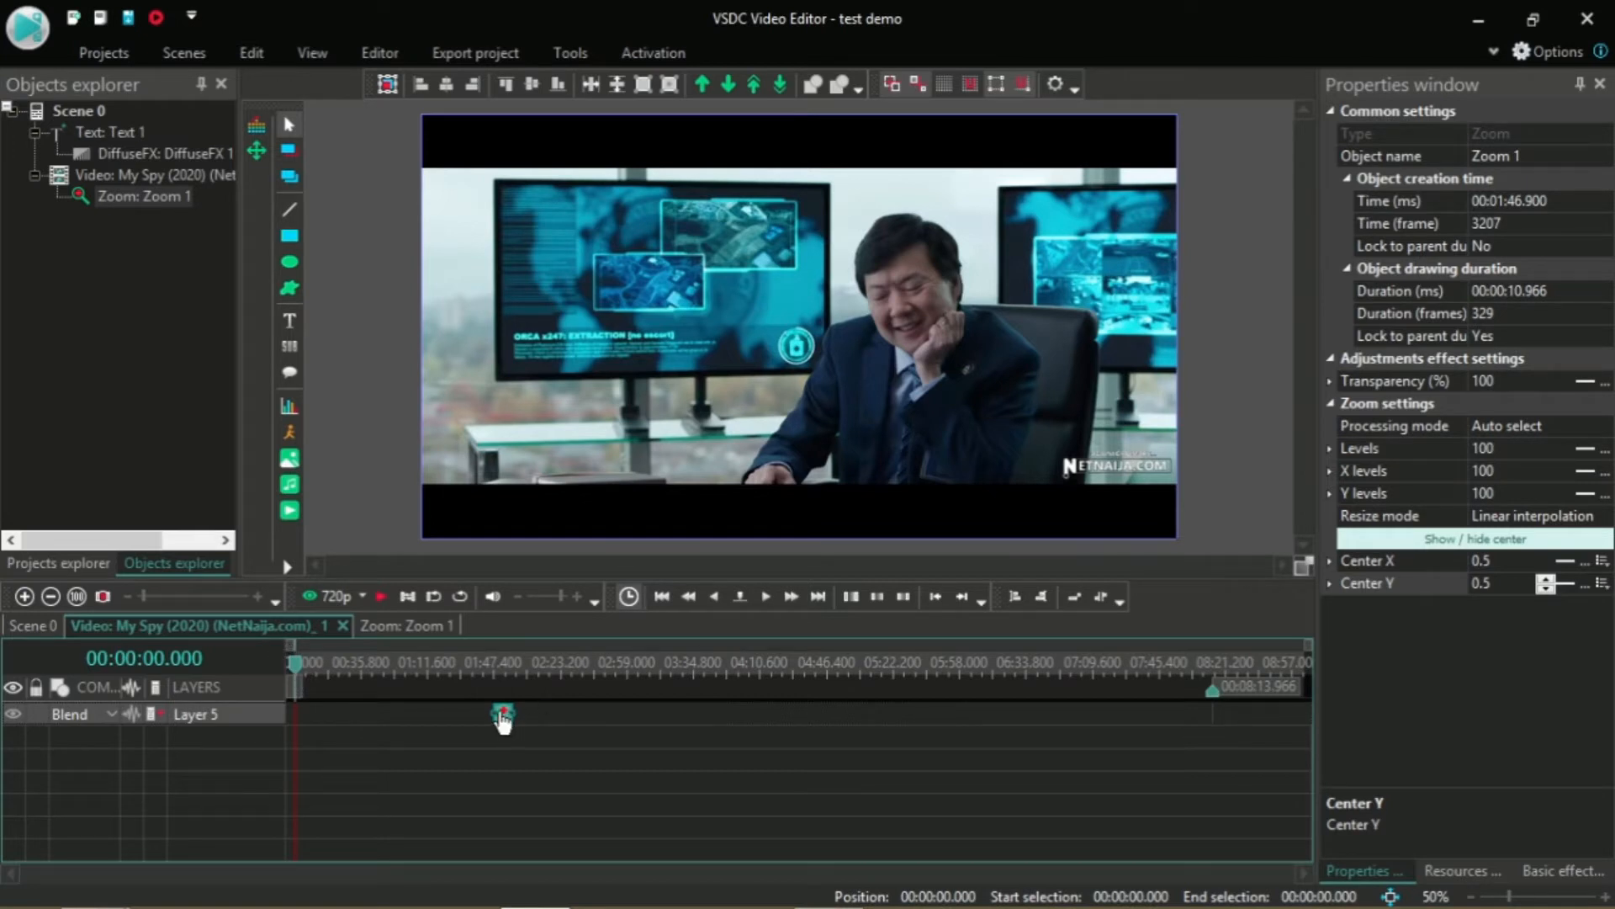
Step: Play and scrub through the footage from about 00:01:35.433 to review the section around the Zoom effect
{"action": "left_click_drag", "start_coordinate": [298, 669], "coordinate": [475, 690]}
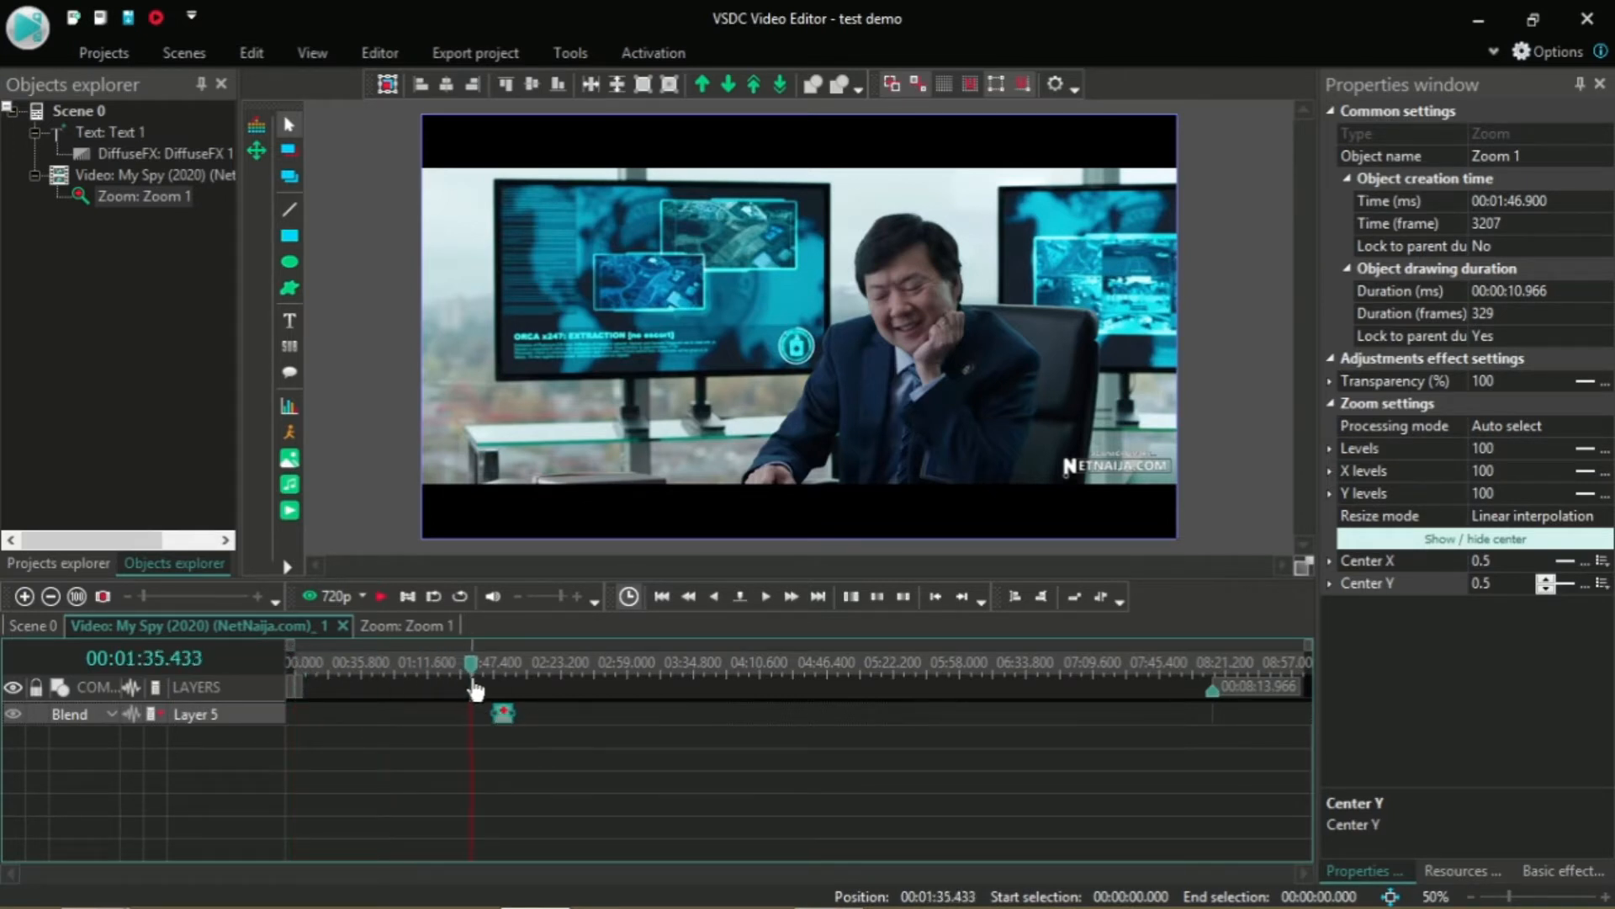
{"action": "key", "text": "space"}
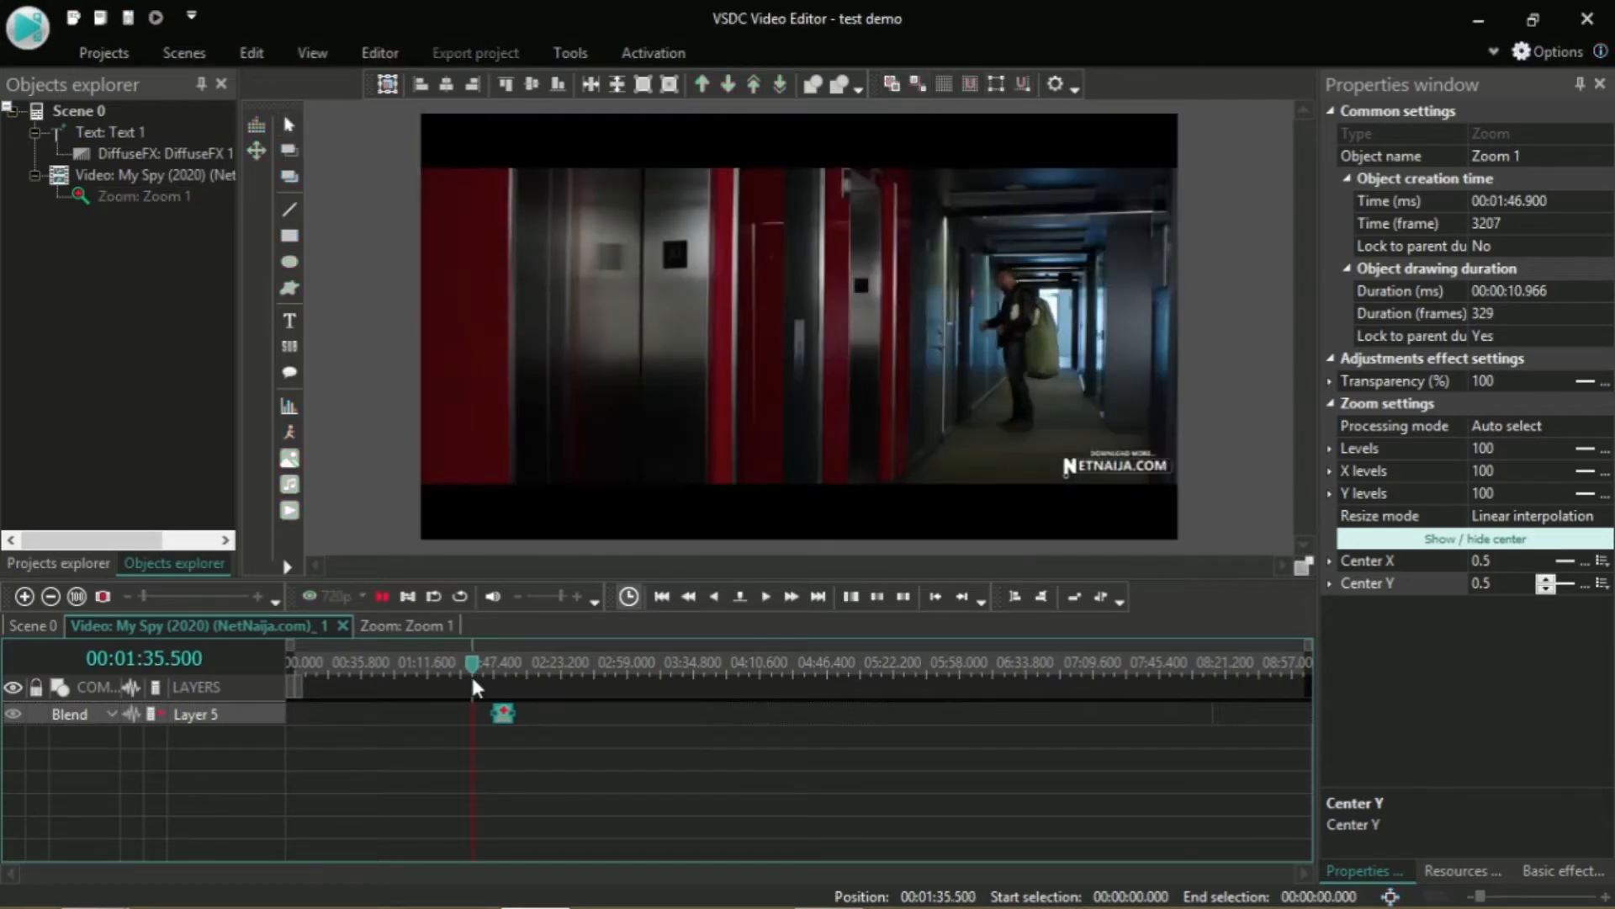
{"action": "left_click_drag", "start_coordinate": [472, 683], "coordinate": [499, 677]}
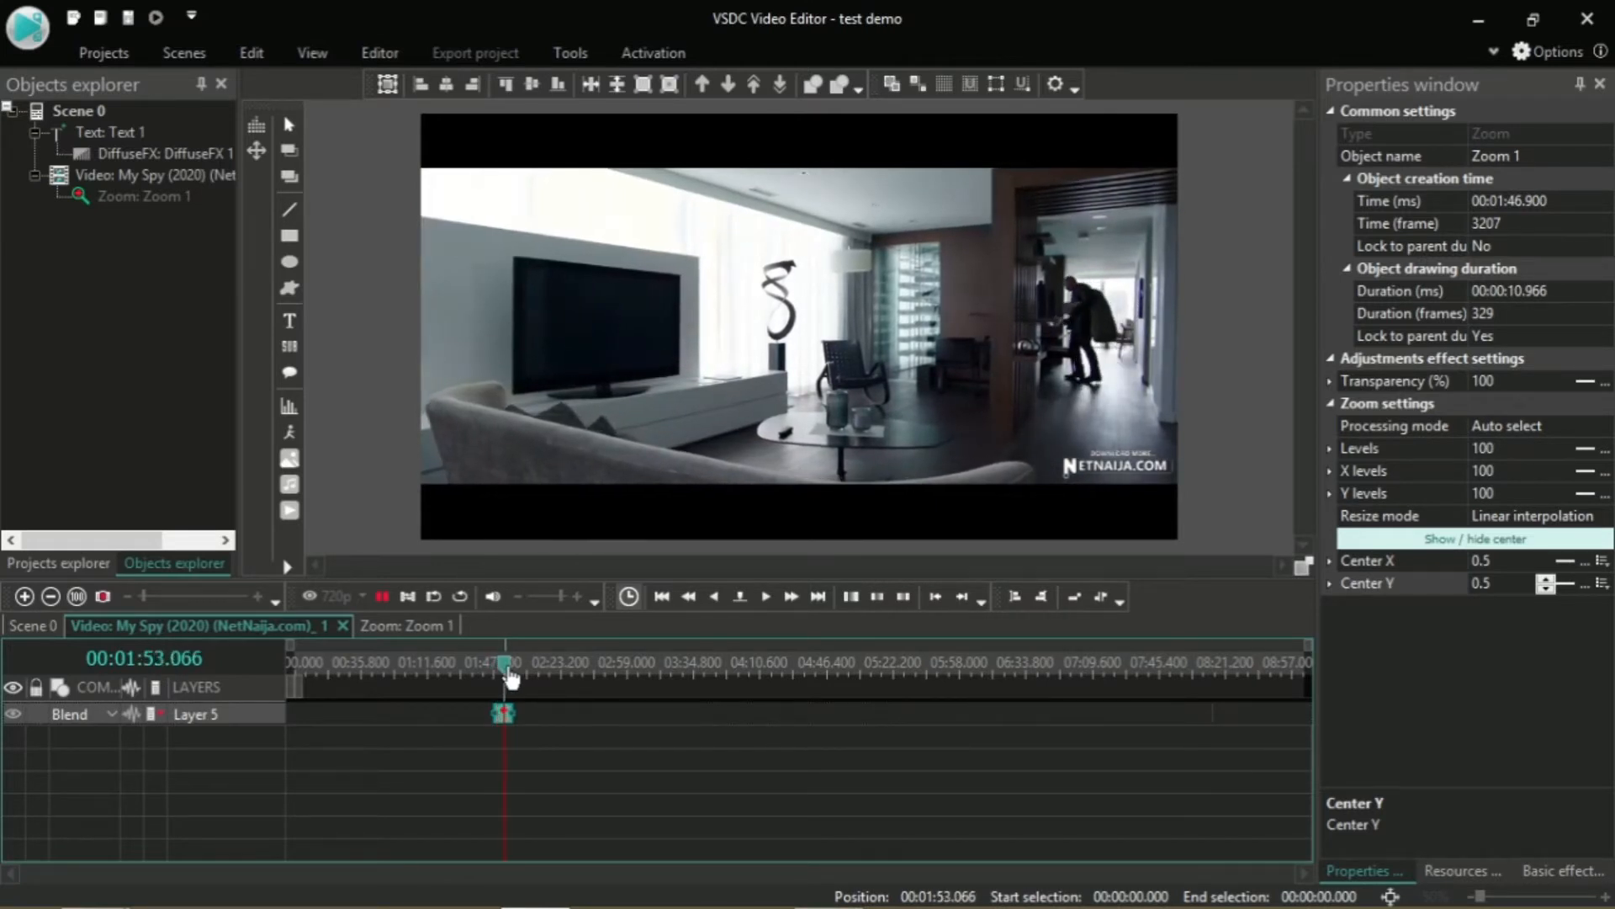
{"action": "left_click_drag", "start_coordinate": [501, 678], "coordinate": [483, 673]}
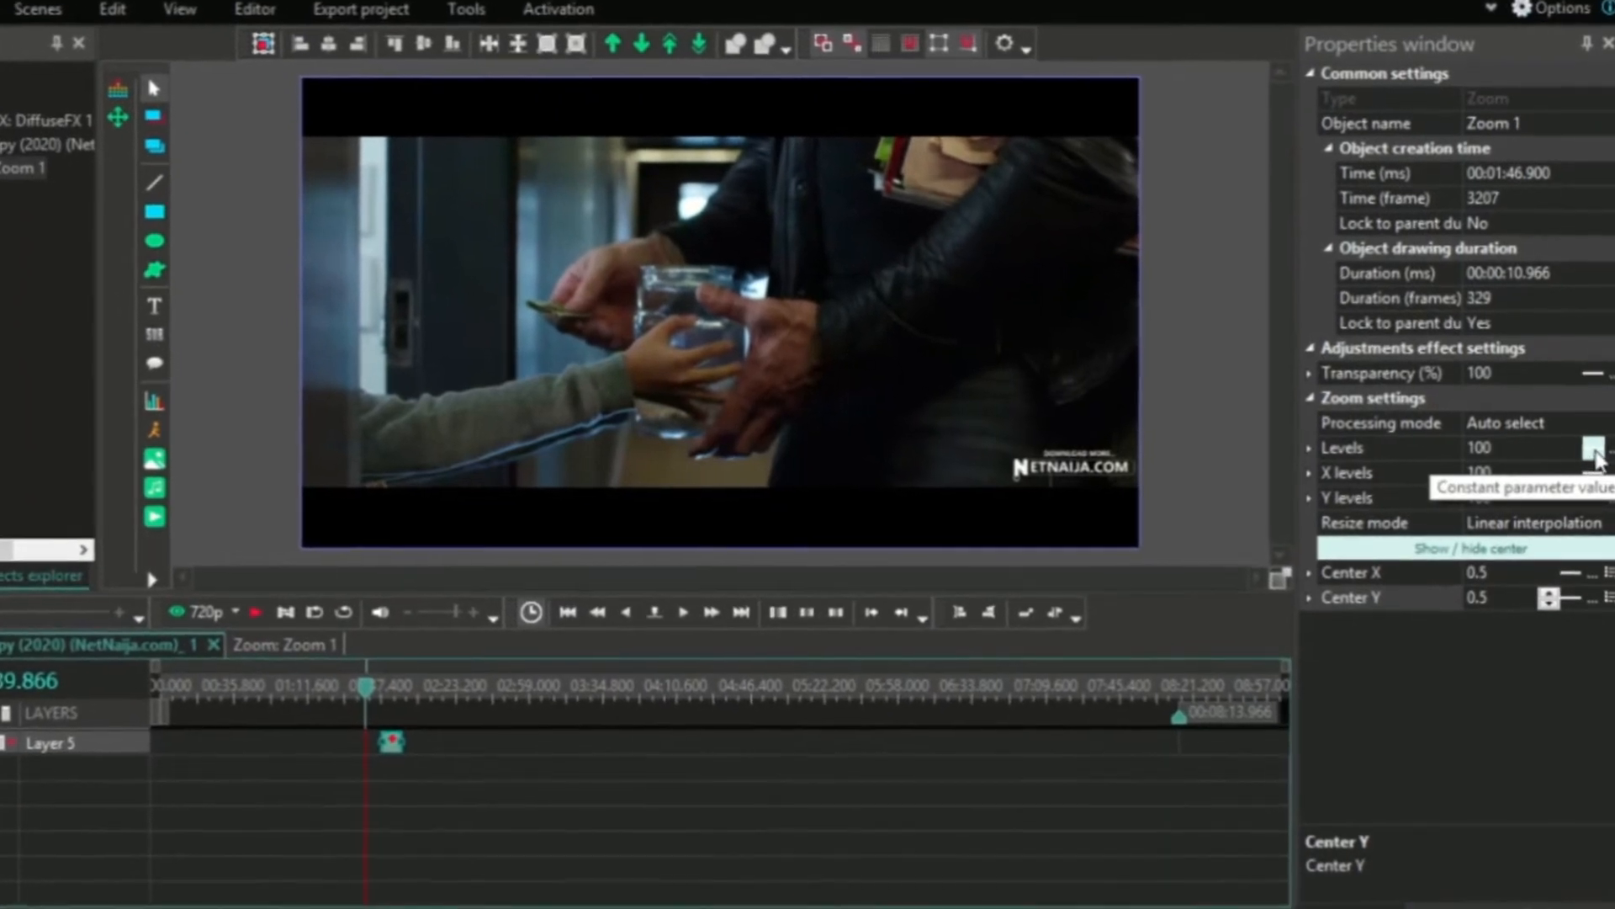
Step: Switch the Zoom effect's Levels from a constant value to a linear change from 100 to 140
{"action": "left_click", "coordinate": [1594, 451]}
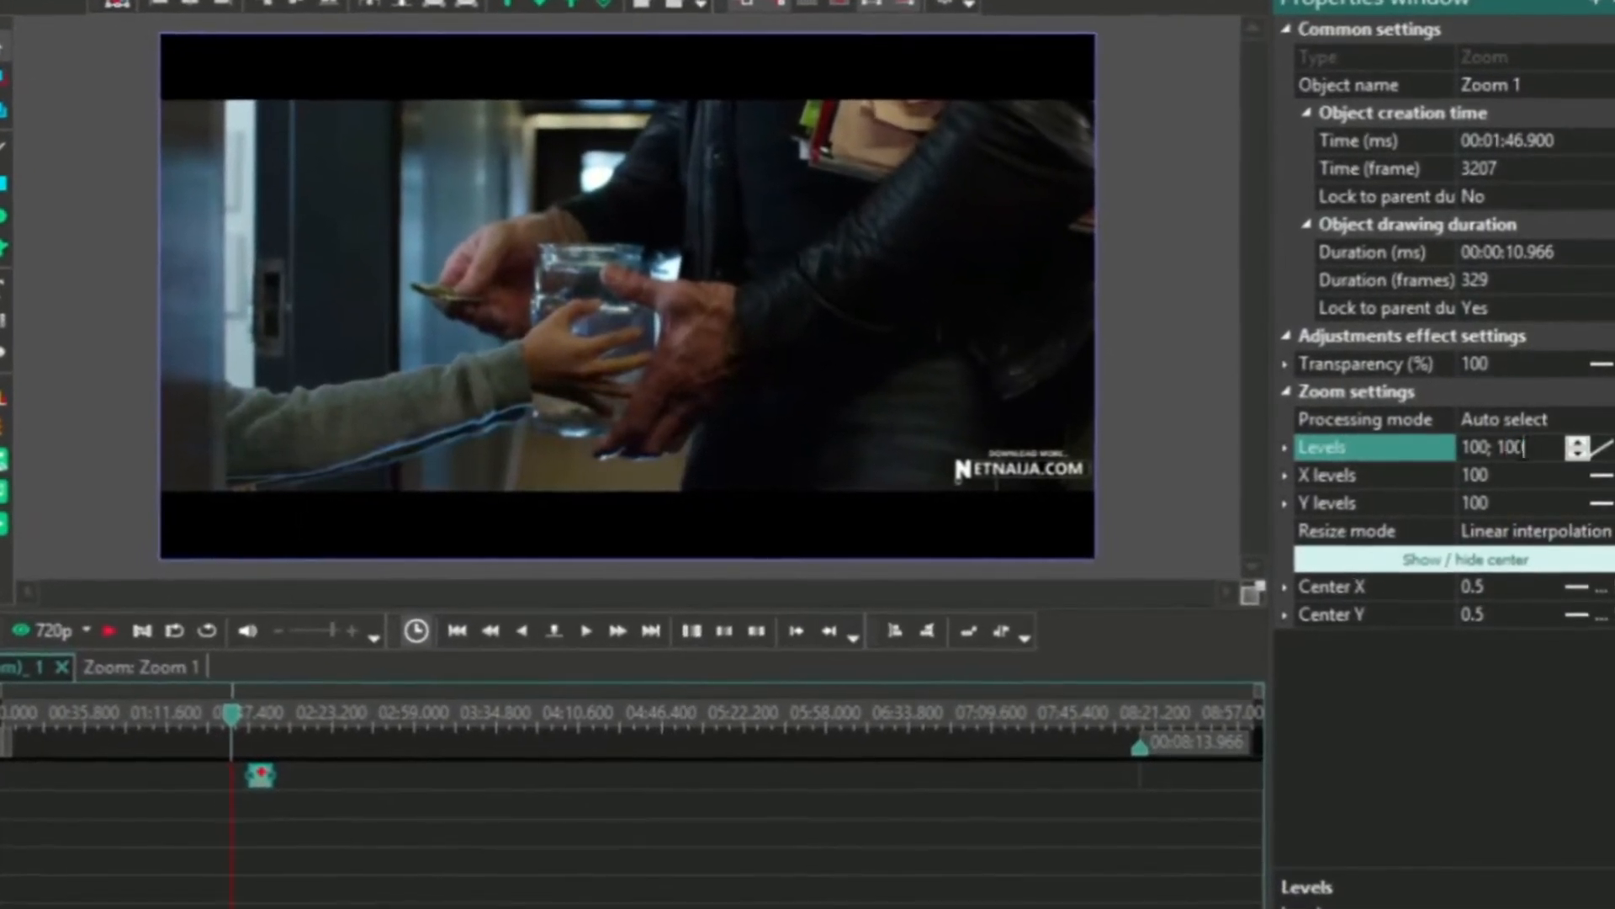
{"action": "left_click_drag", "start_coordinate": [1524, 448], "coordinate": [1500, 447]}
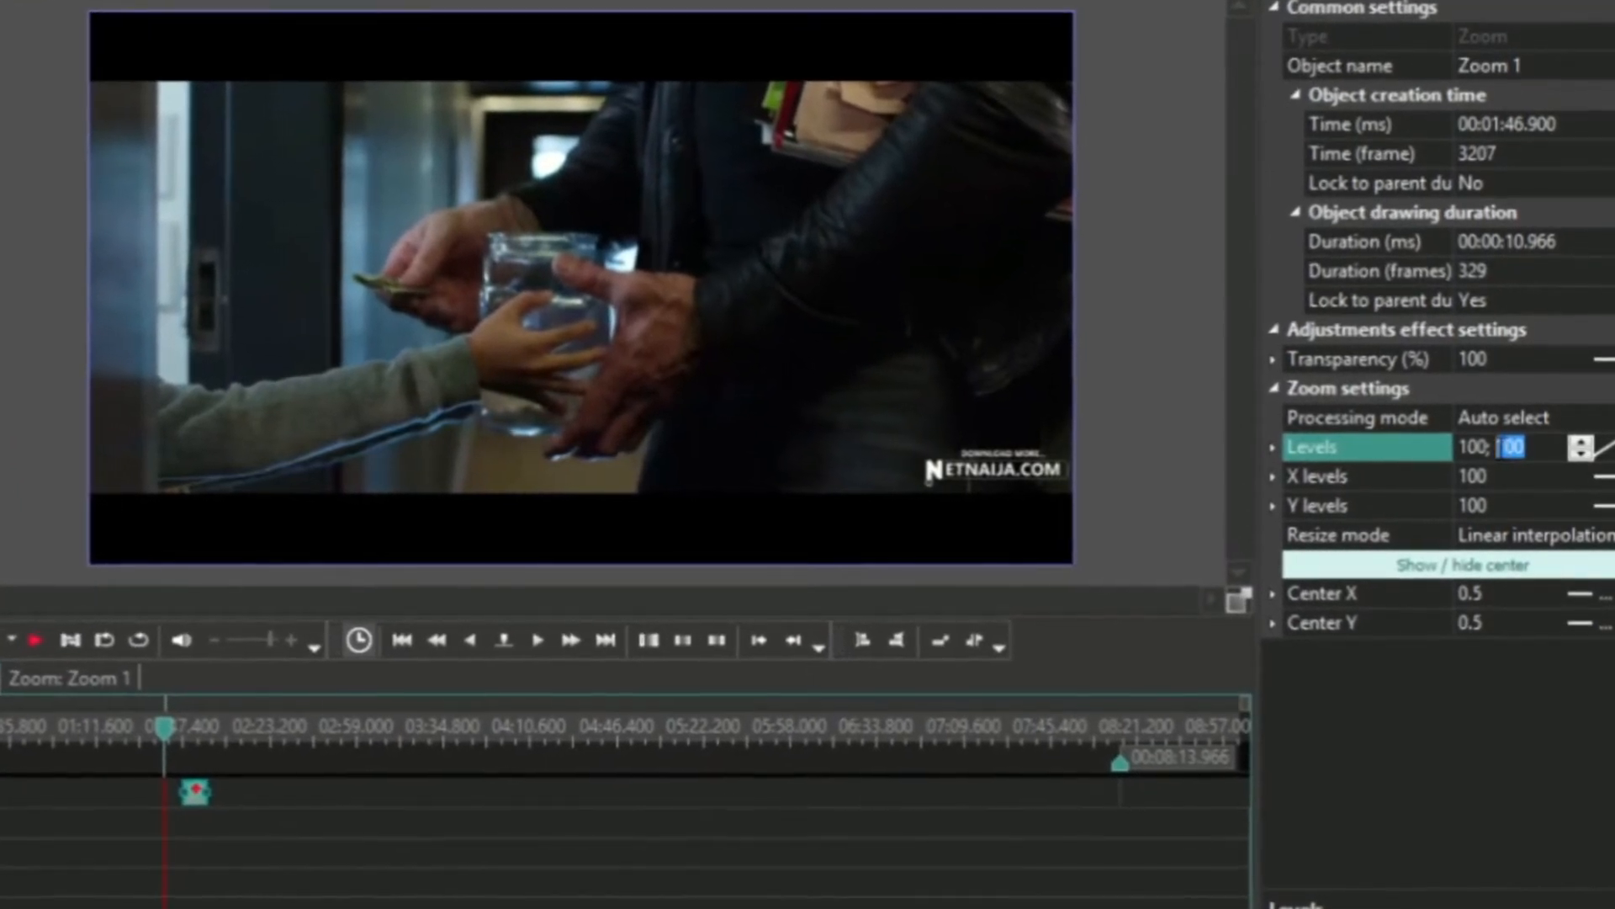
{"action": "left_click", "coordinate": [1480, 447]}
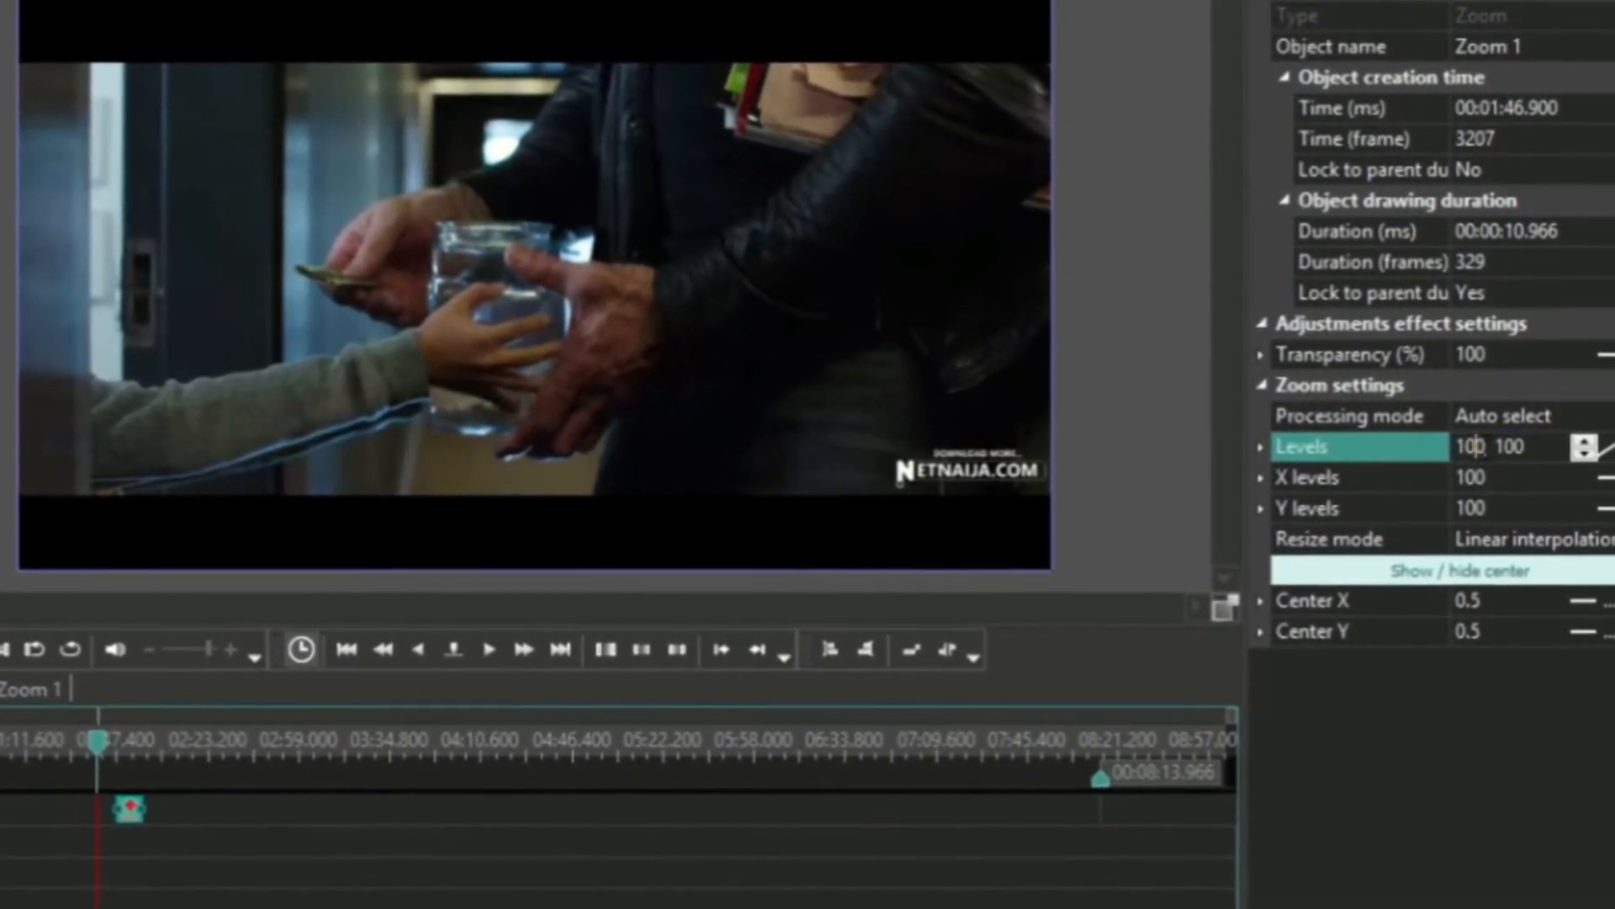
{"action": "left_click_drag", "start_coordinate": [1527, 446], "coordinate": [1499, 447]}
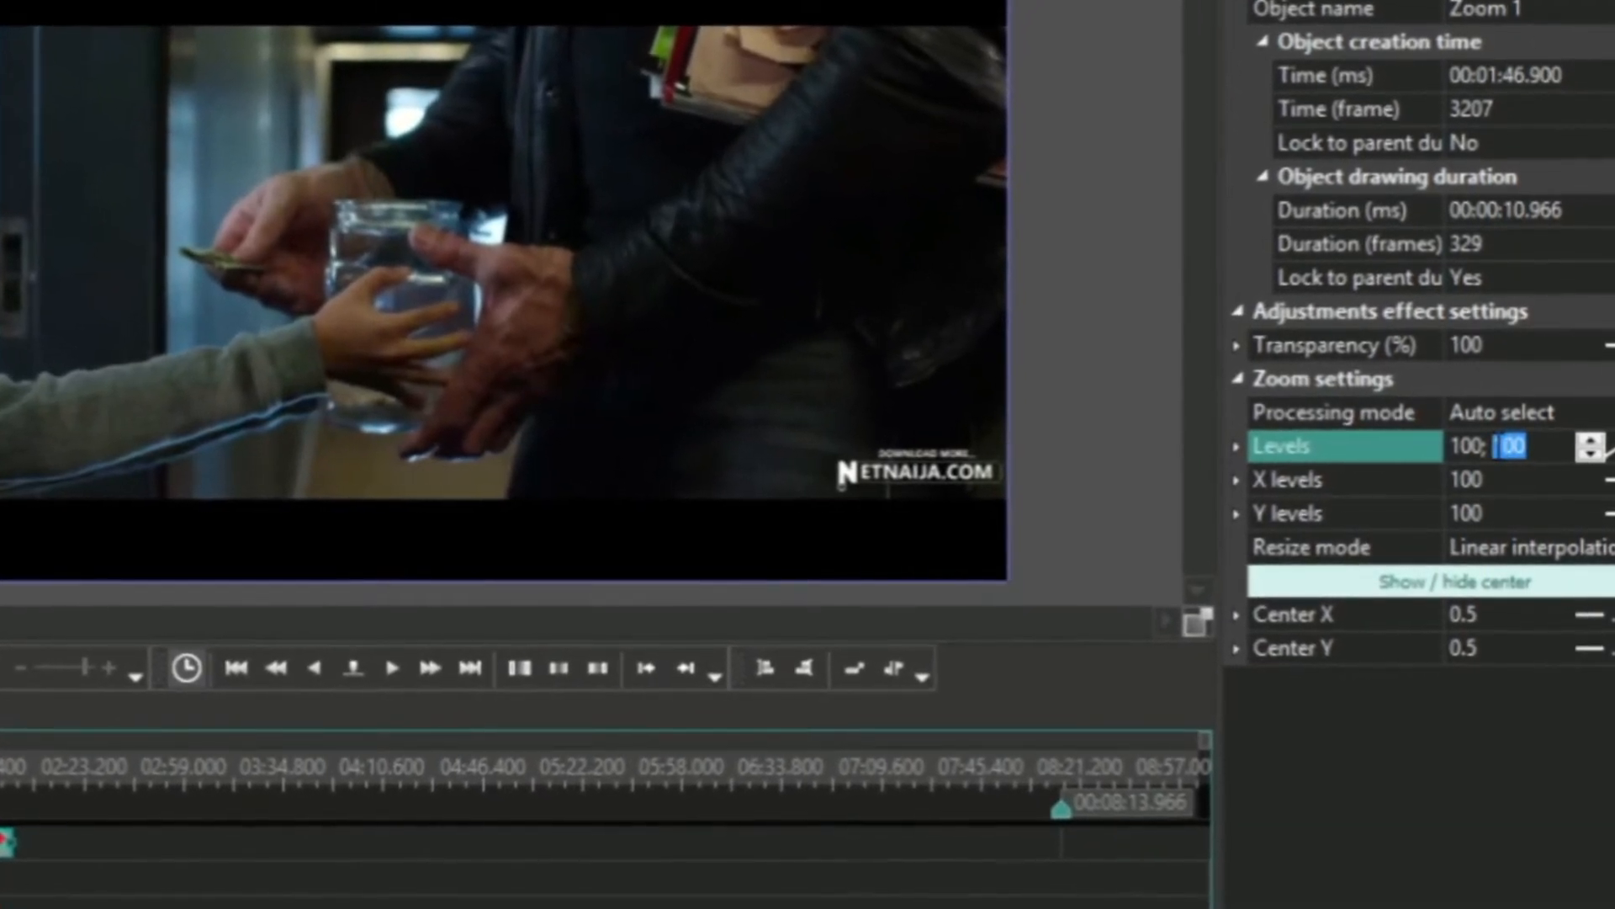
{"action": "type", "text": "12"}
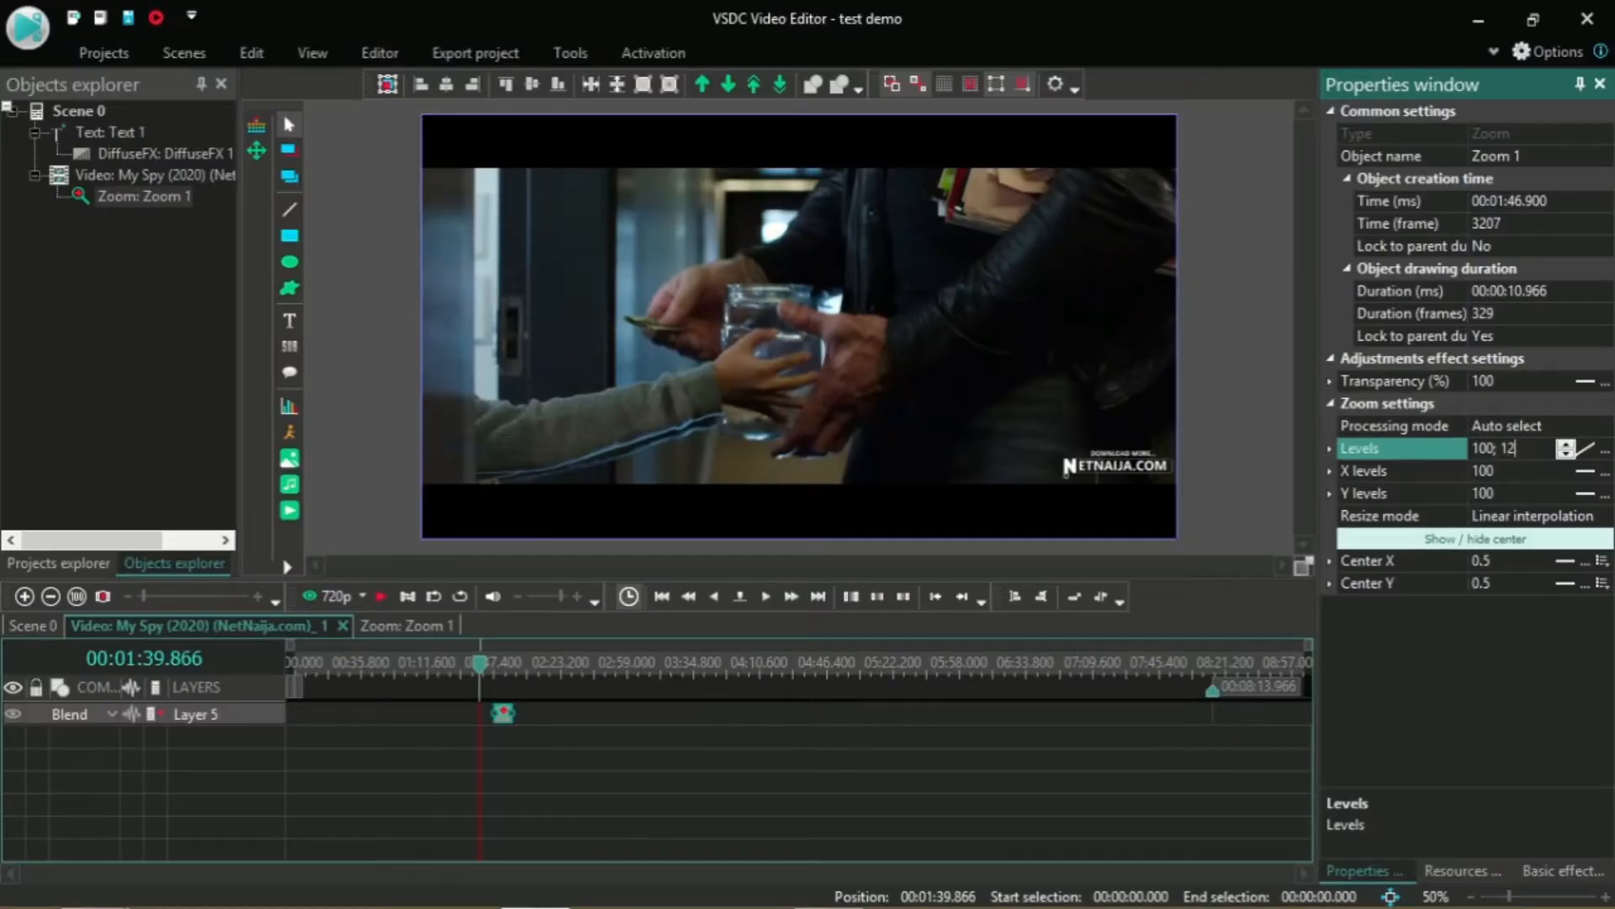
{"action": "key", "text": "BackSpace"}
{"action": "type", "text": "40"}
{"action": "left_click", "coordinate": [1499, 658]}
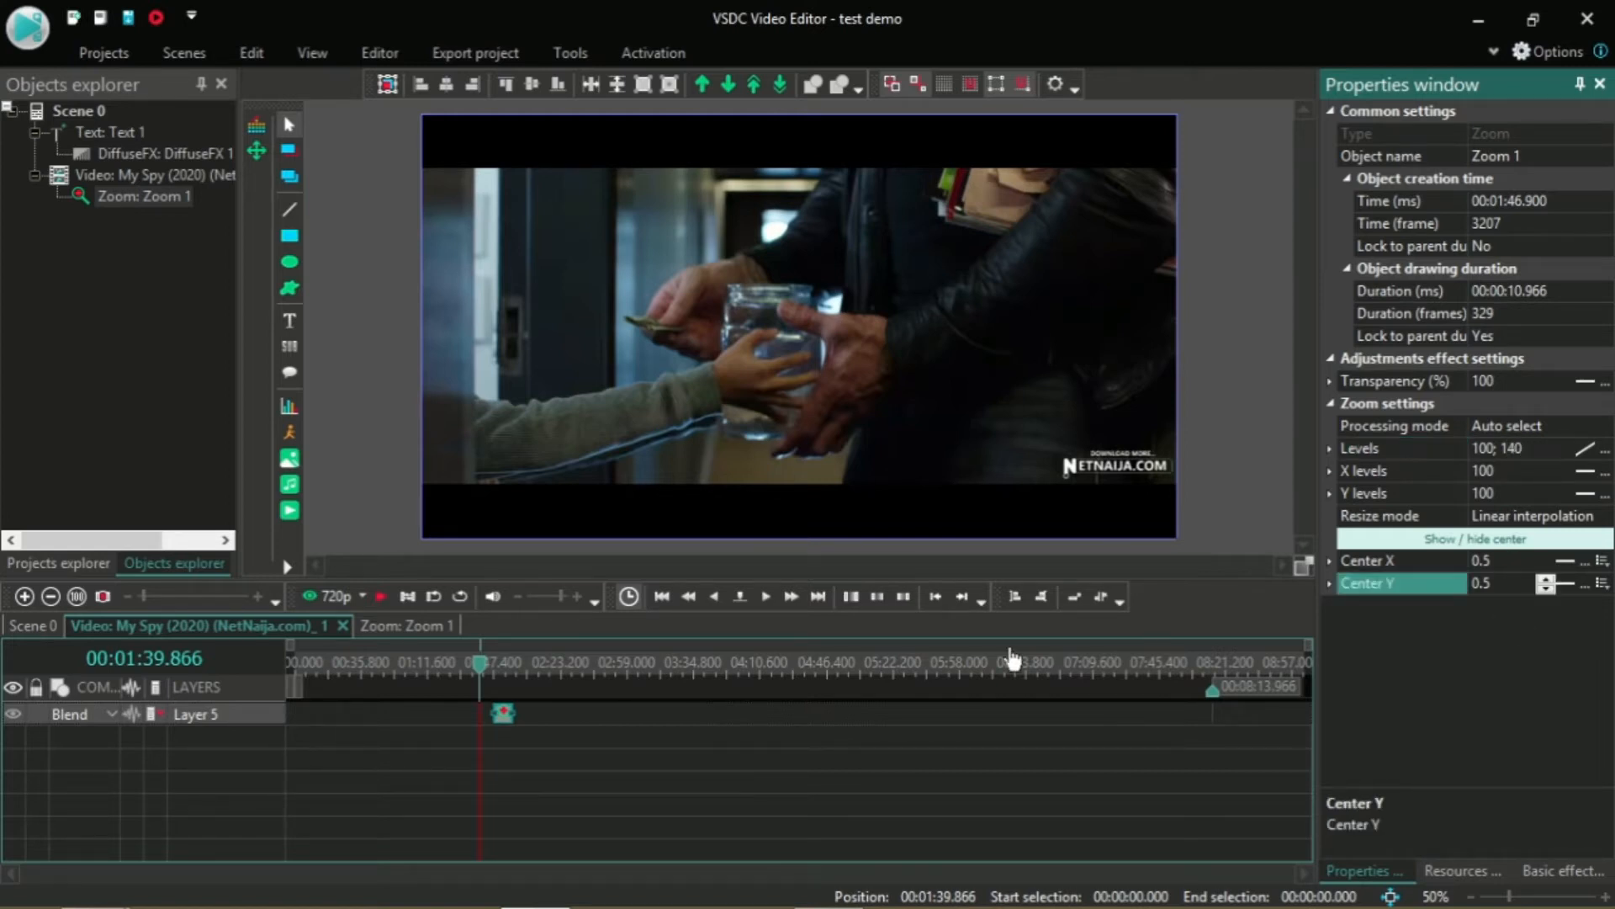
Step: Go to about 00:01:47.533 and shift the zoom center to about X 0.58, Y 0.5
{"action": "left_click_drag", "start_coordinate": [479, 665], "coordinate": [498, 677]}
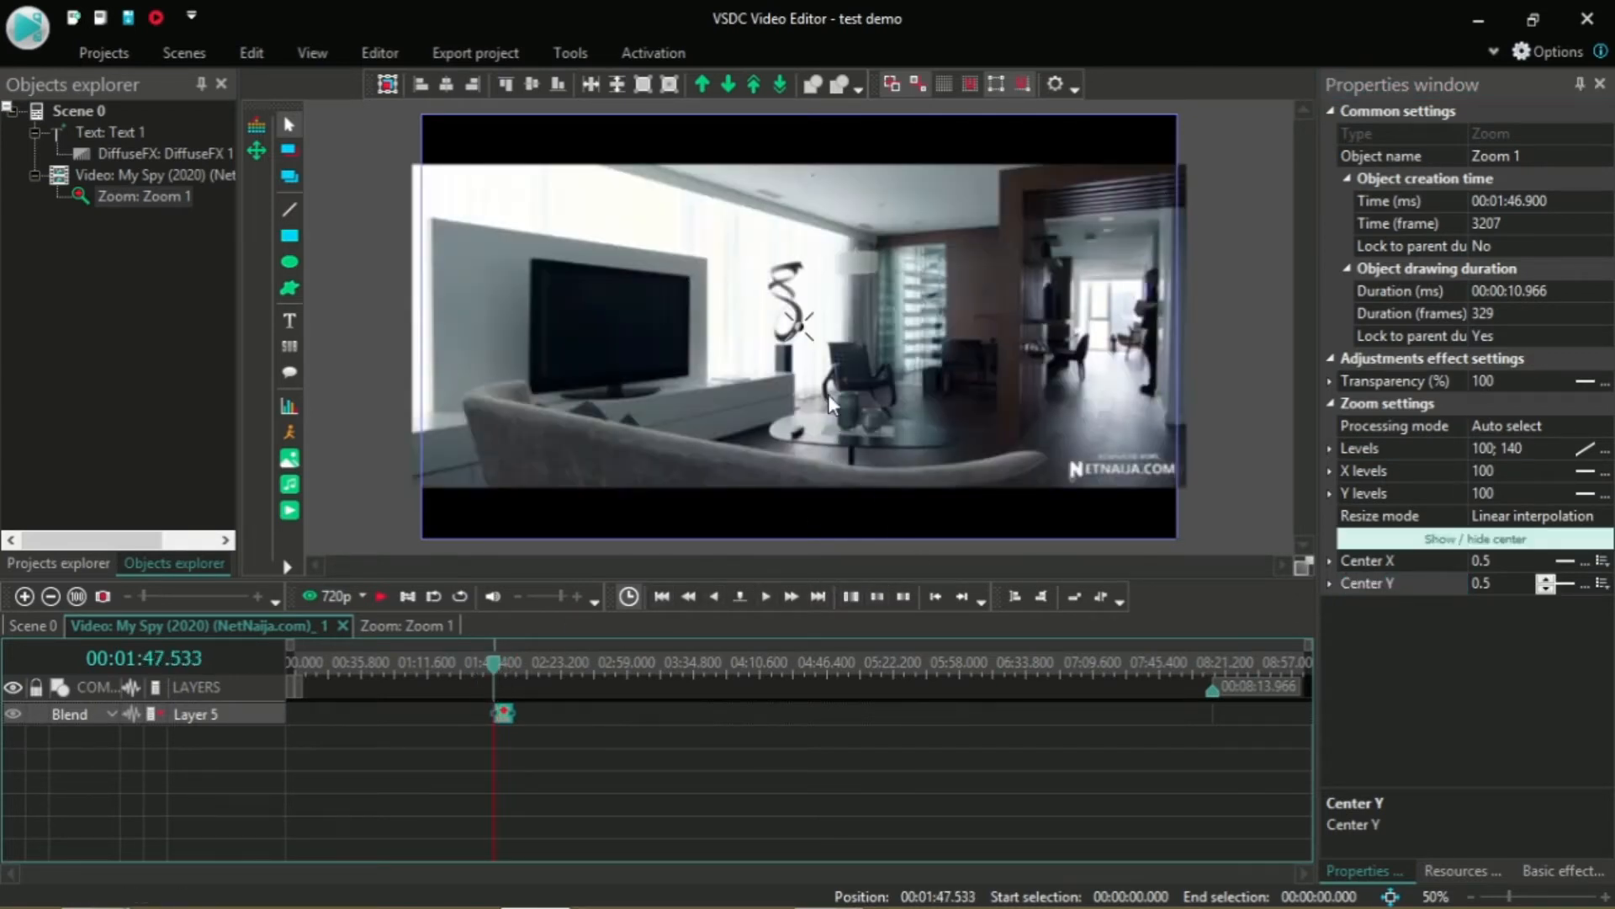
{"action": "left_click_drag", "start_coordinate": [798, 324], "coordinate": [769, 313]}
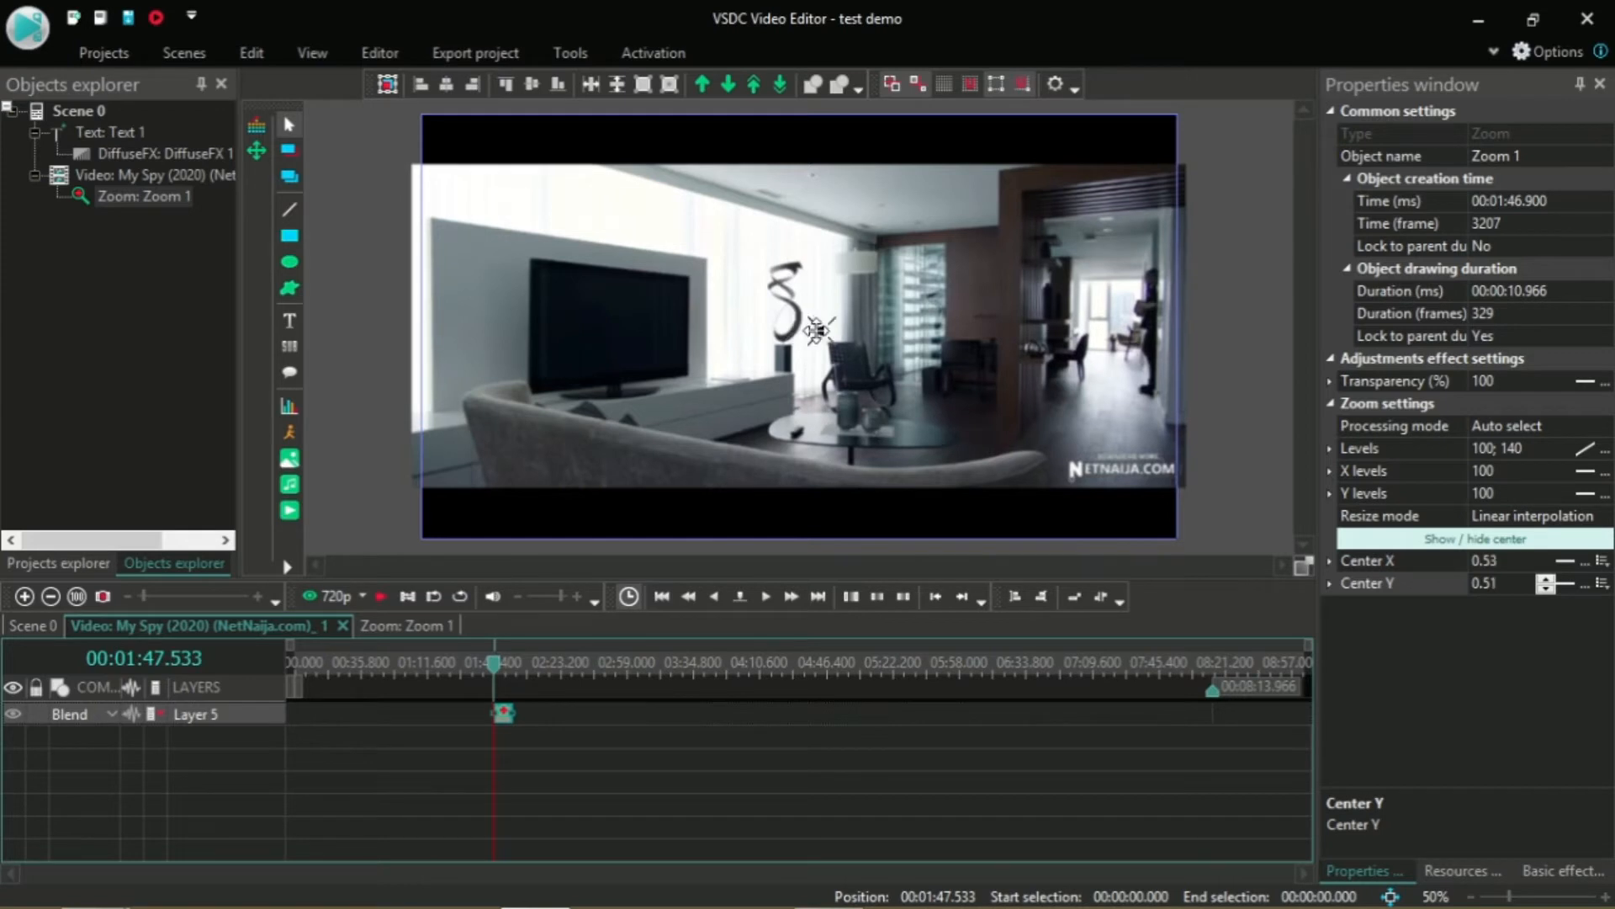
{"action": "mouse_move", "coordinate": [843, 200]}
{"action": "left_mouse_down"}
{"action": "mouse_move", "coordinate": [841, 253]}
{"action": "mouse_move", "coordinate": [799, 352]}
{"action": "mouse_move", "coordinate": [734, 298]}
{"action": "mouse_move", "coordinate": [674, 342]}
{"action": "mouse_move", "coordinate": [634, 303]}
{"action": "mouse_move", "coordinate": [851, 326]}
{"action": "left_mouse_up"}
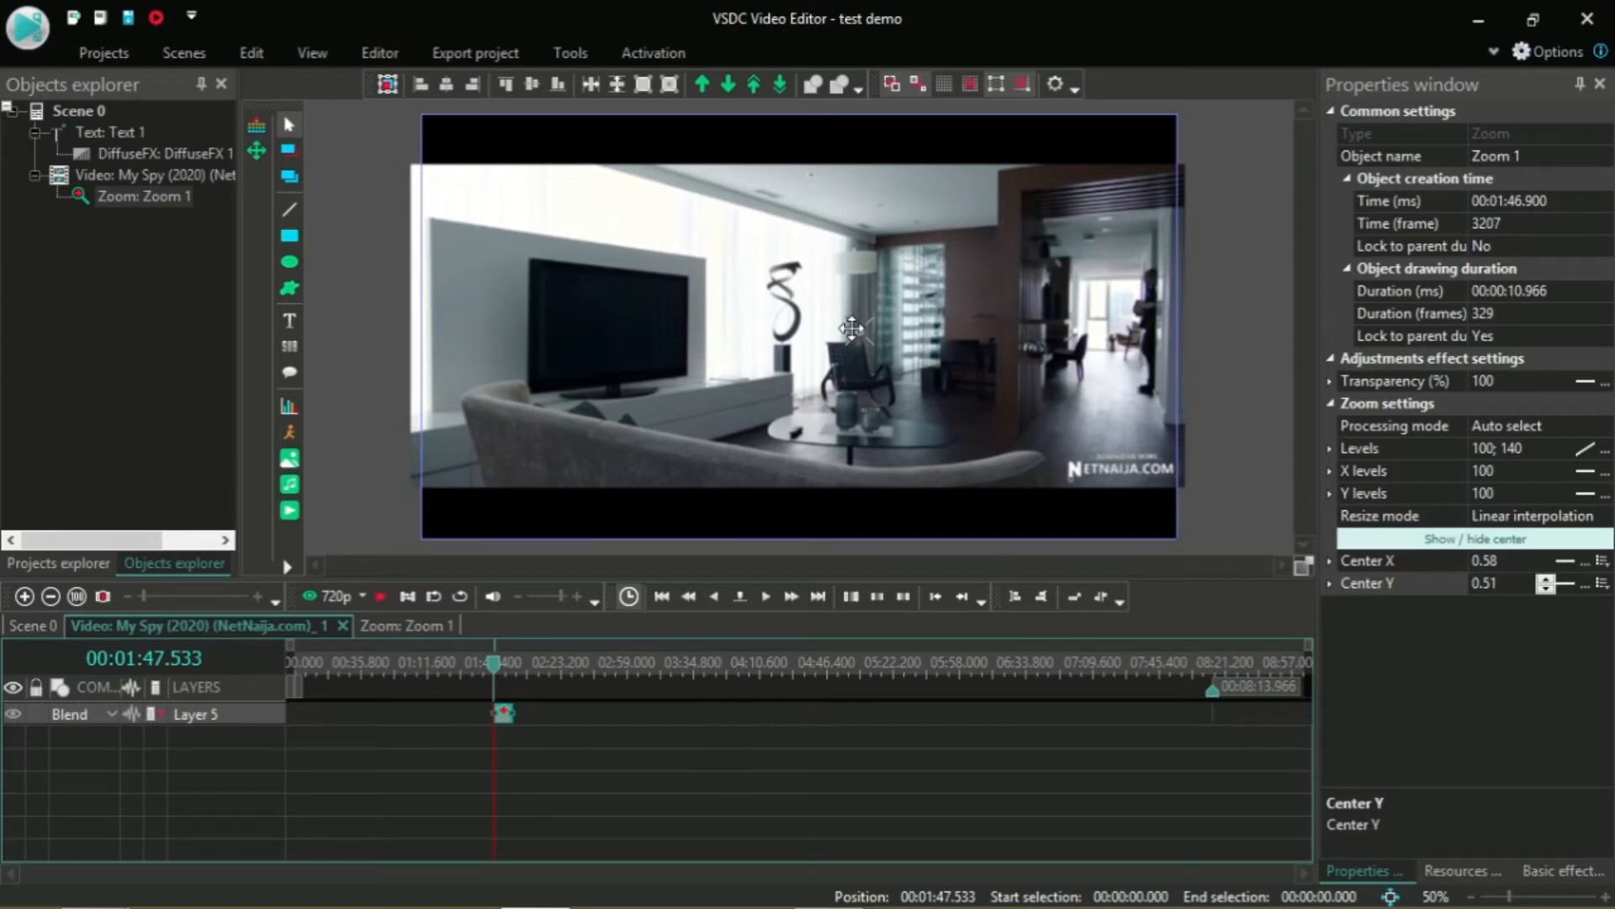
{"action": "mouse_move", "coordinate": [852, 327]}
{"action": "left_mouse_down"}
{"action": "mouse_move", "coordinate": [594, 345]}
{"action": "mouse_move", "coordinate": [614, 324]}
{"action": "mouse_move", "coordinate": [859, 327]}
{"action": "left_mouse_up"}
Step: Move the Zoom effect to the very start of the clip and place its center at about X 0.32, Y 0.38
{"action": "left_click_drag", "start_coordinate": [498, 669], "coordinate": [244, 709]}
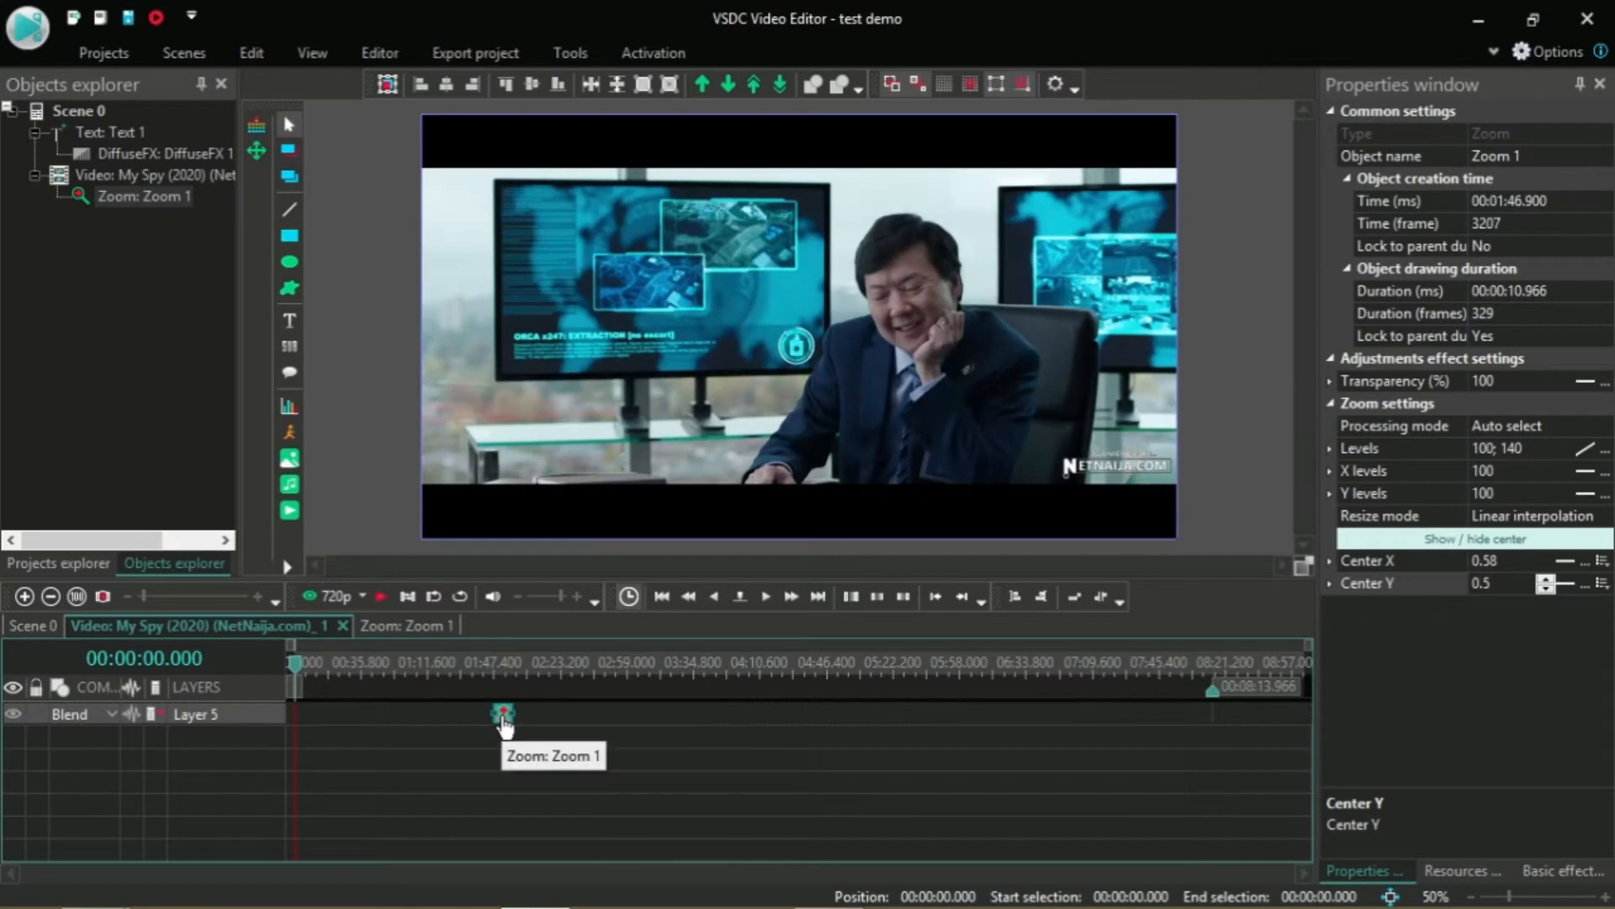
{"action": "left_click_drag", "start_coordinate": [498, 716], "coordinate": [306, 729]}
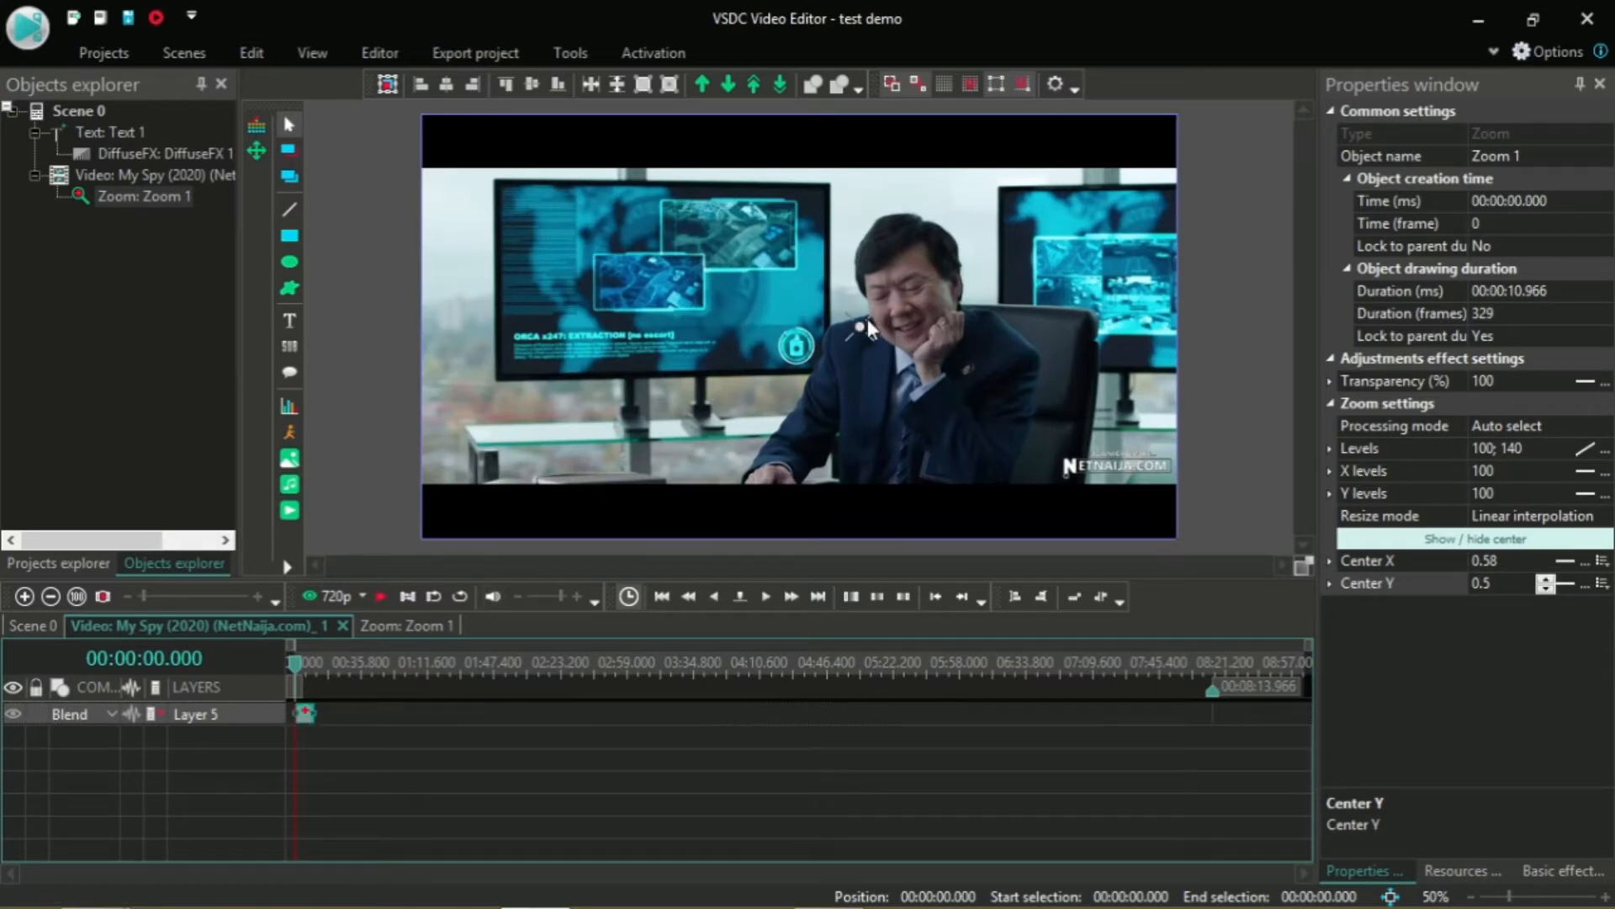
{"action": "left_click_drag", "start_coordinate": [862, 327], "coordinate": [662, 276]}
Step: Play back the zoom in the editor, then watch the scene from its start in the separate preview window and close it
{"action": "key", "text": "space"}
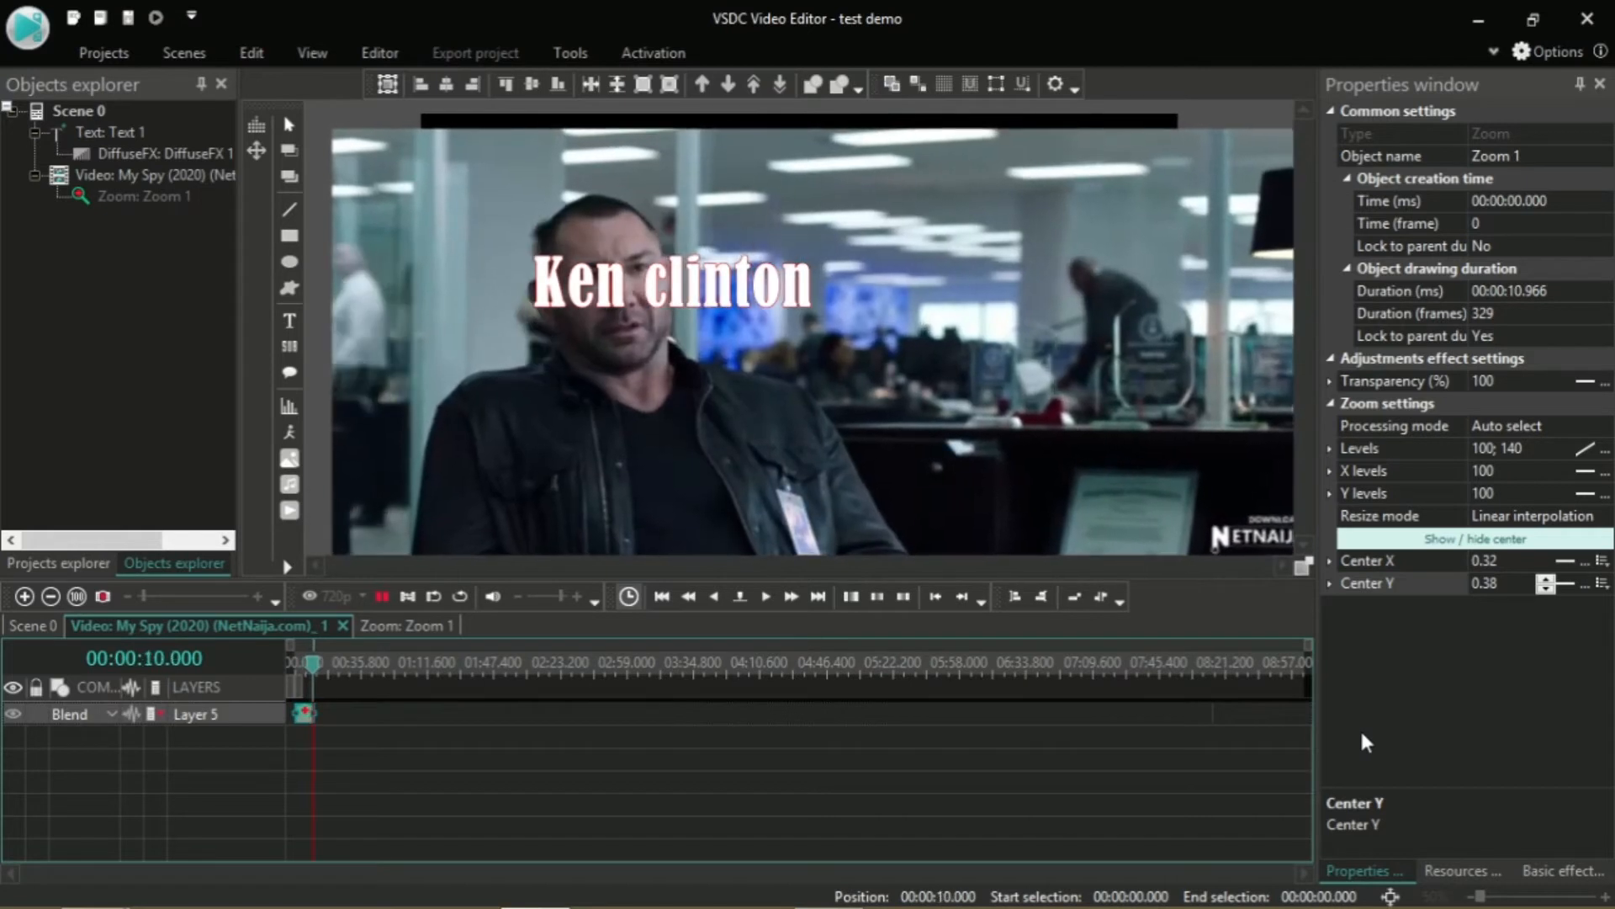
{"action": "key", "text": "space"}
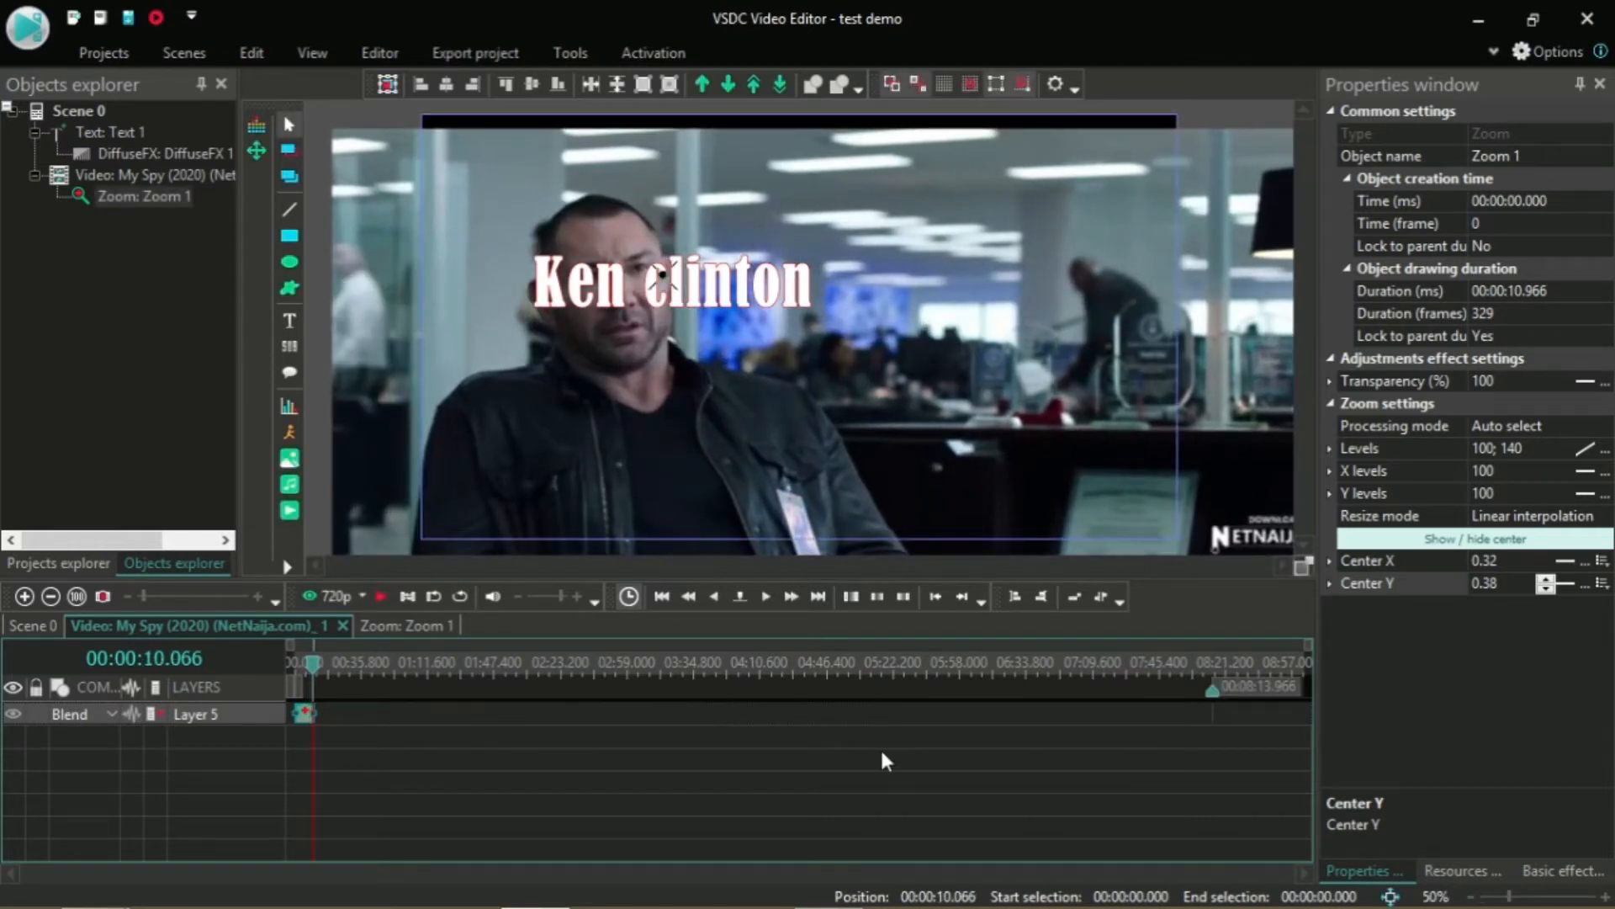
{"action": "left_click_drag", "start_coordinate": [311, 664], "coordinate": [262, 661]}
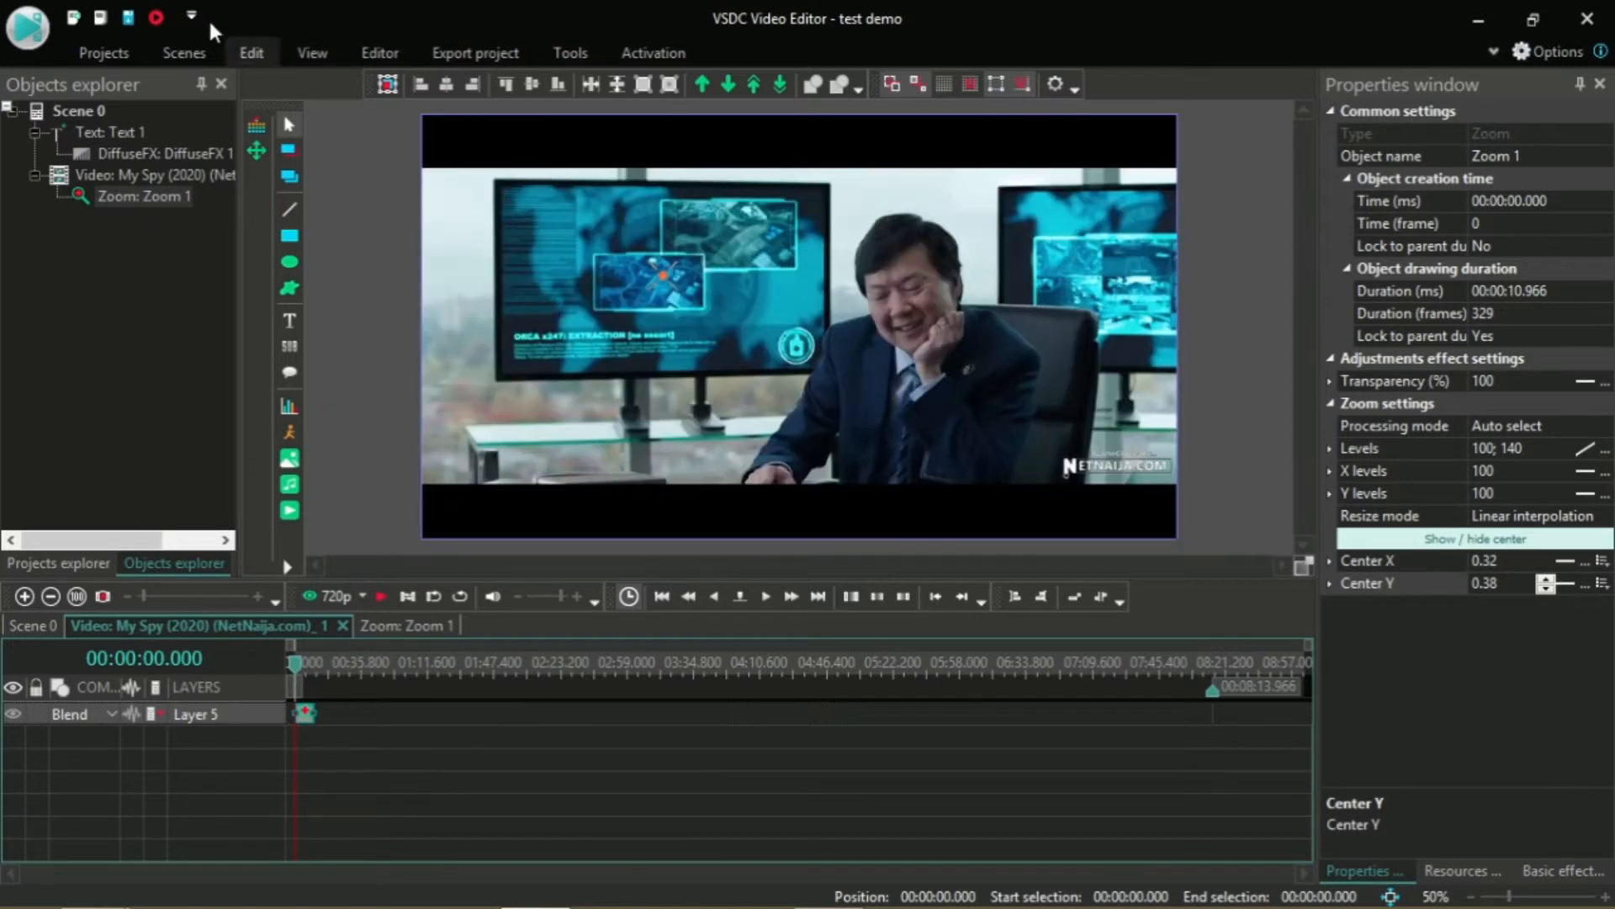
{"action": "left_click", "coordinate": [154, 19]}
{"action": "double_click", "coordinate": [800, 334]}
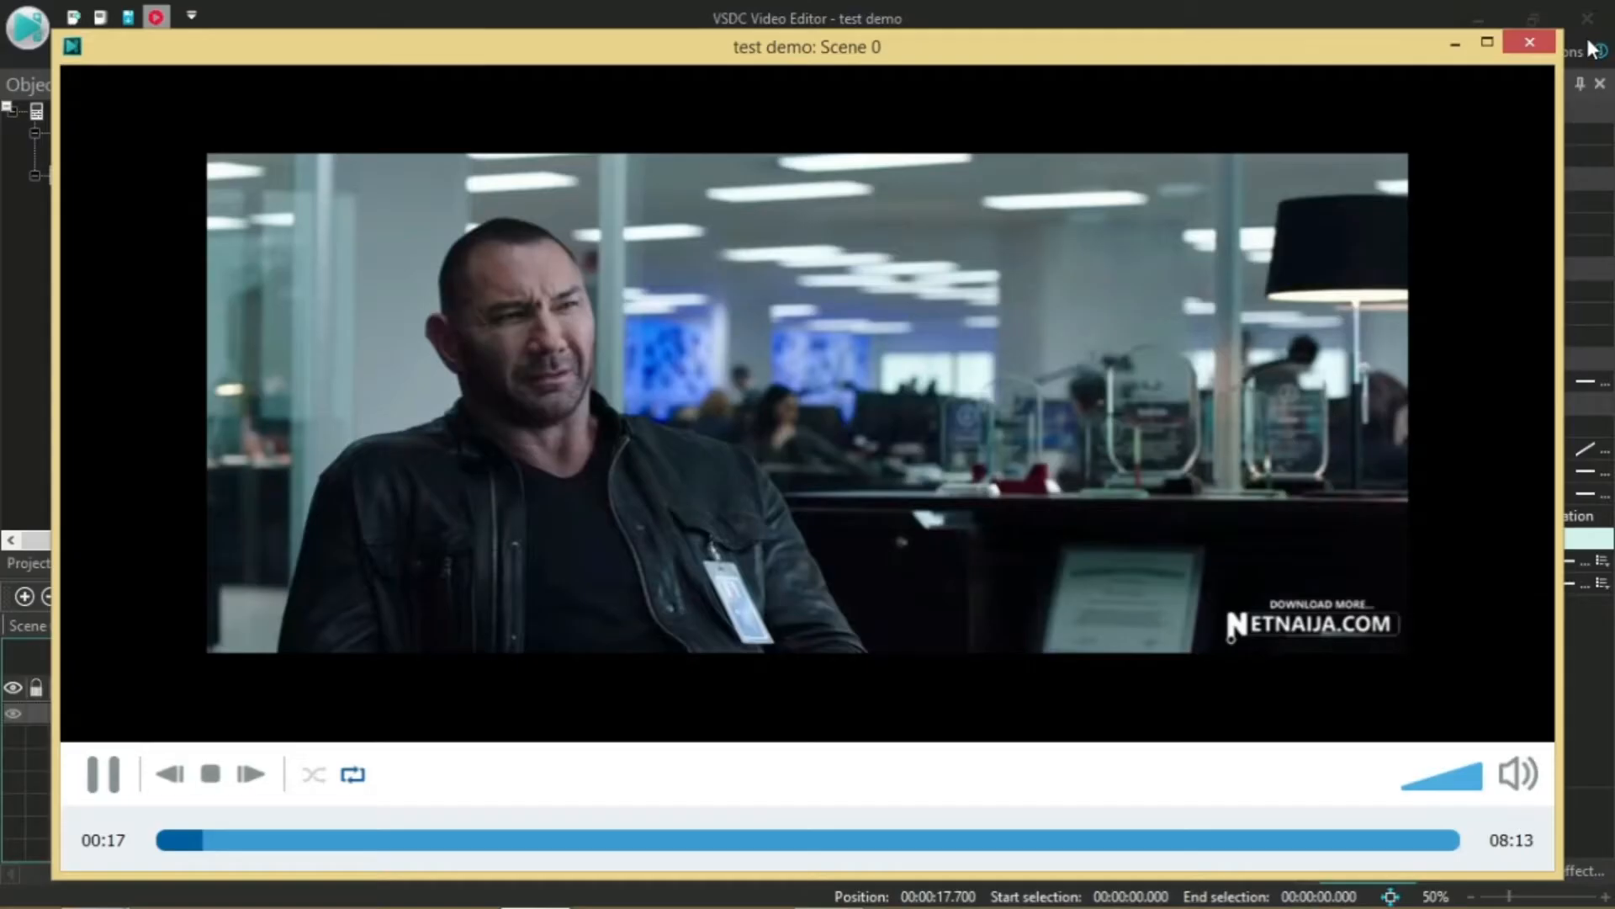
{"action": "left_click", "coordinate": [1545, 41]}
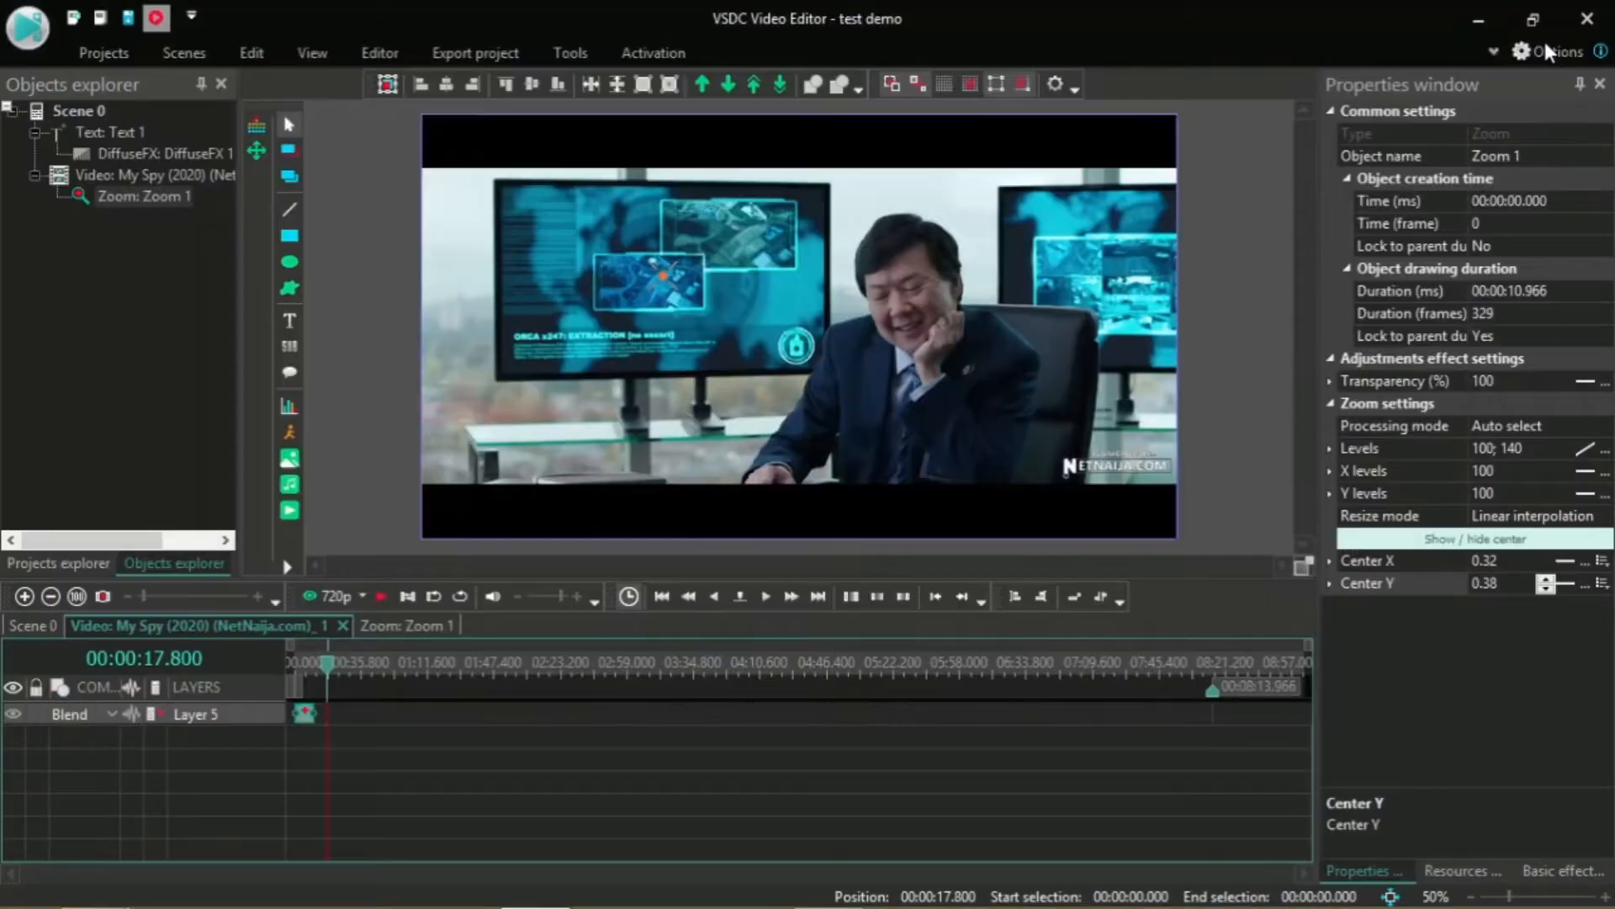
Step: Replay the beginning of the clip, then return to Scene 0 and review the end of the zoom from about 00:00:09.533
{"action": "key", "text": "space"}
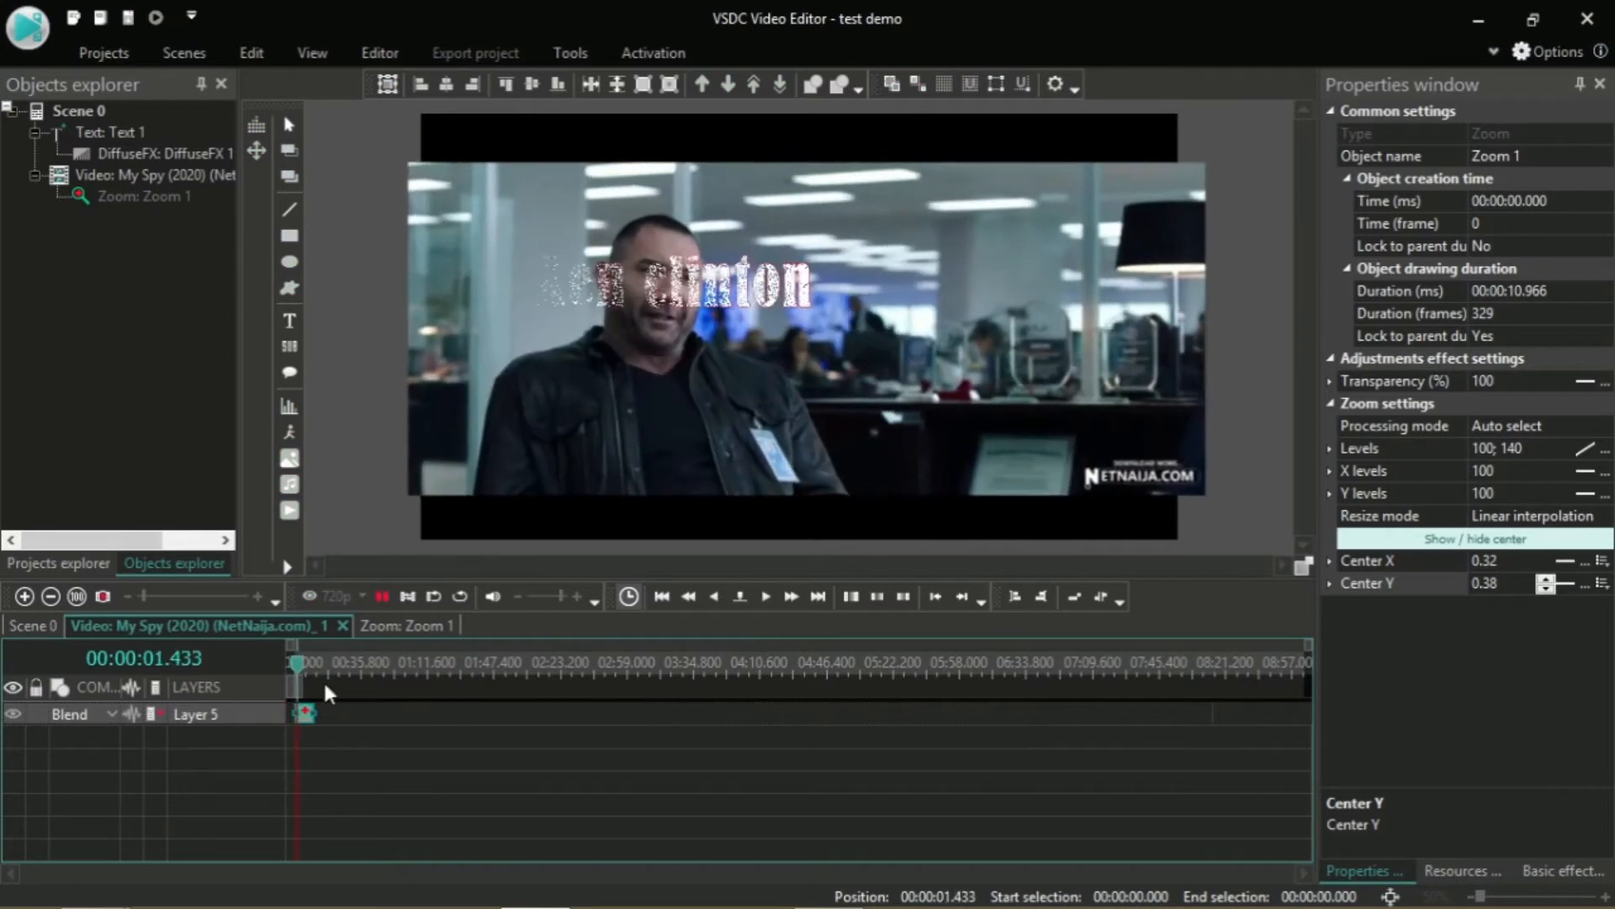
{"action": "key", "text": "space"}
{"action": "left_click", "coordinate": [38, 624]}
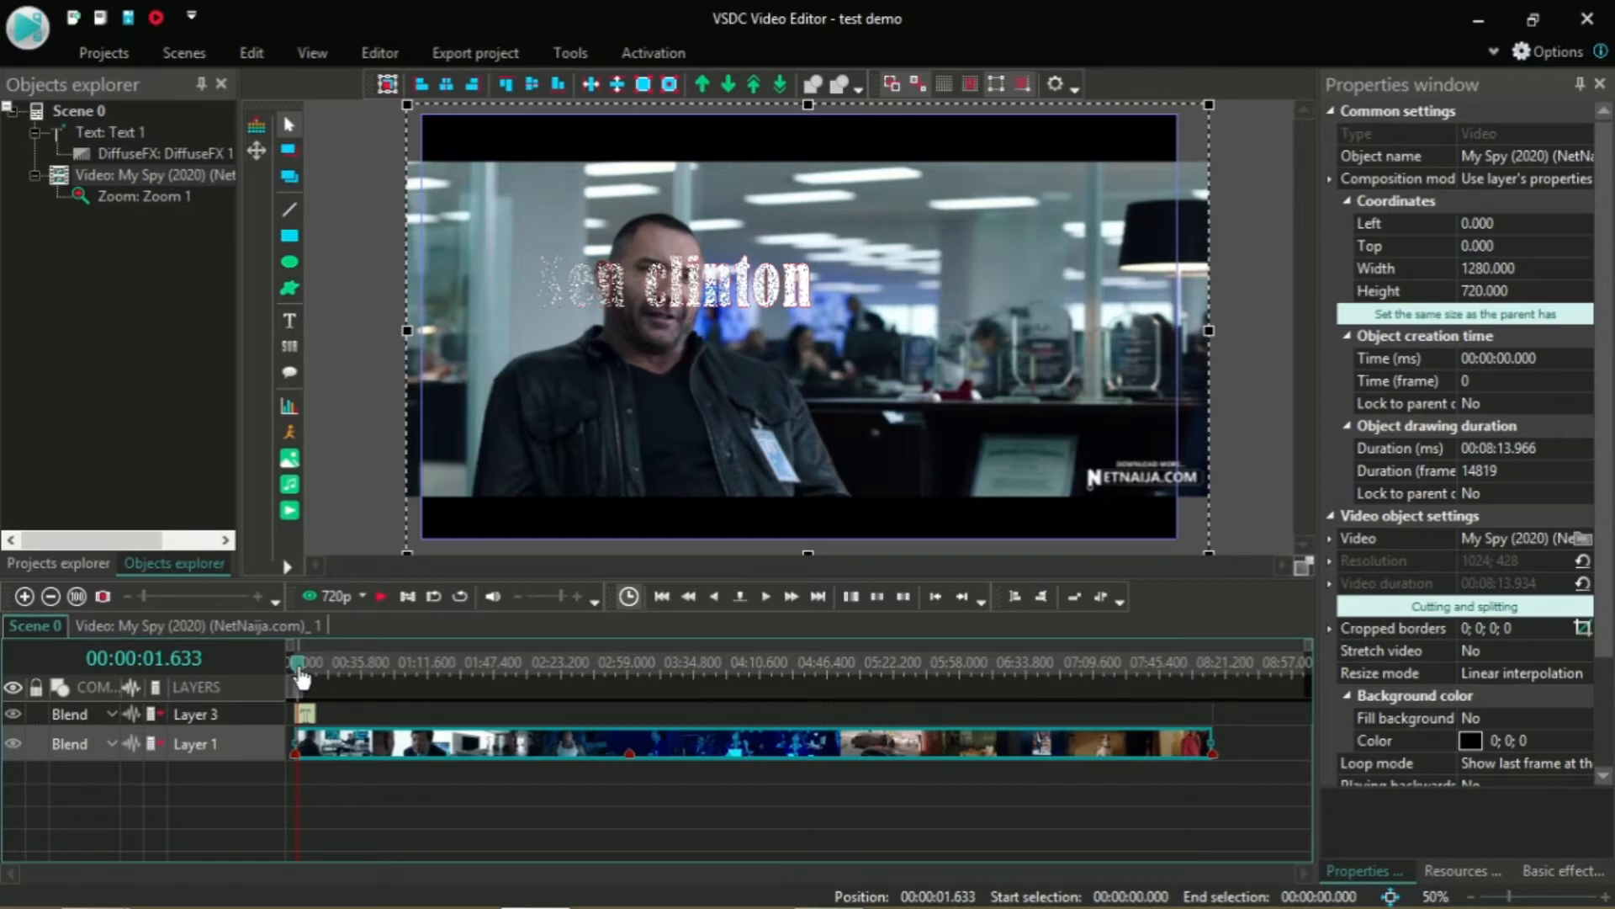
{"action": "left_click_drag", "start_coordinate": [301, 677], "coordinate": [315, 680]}
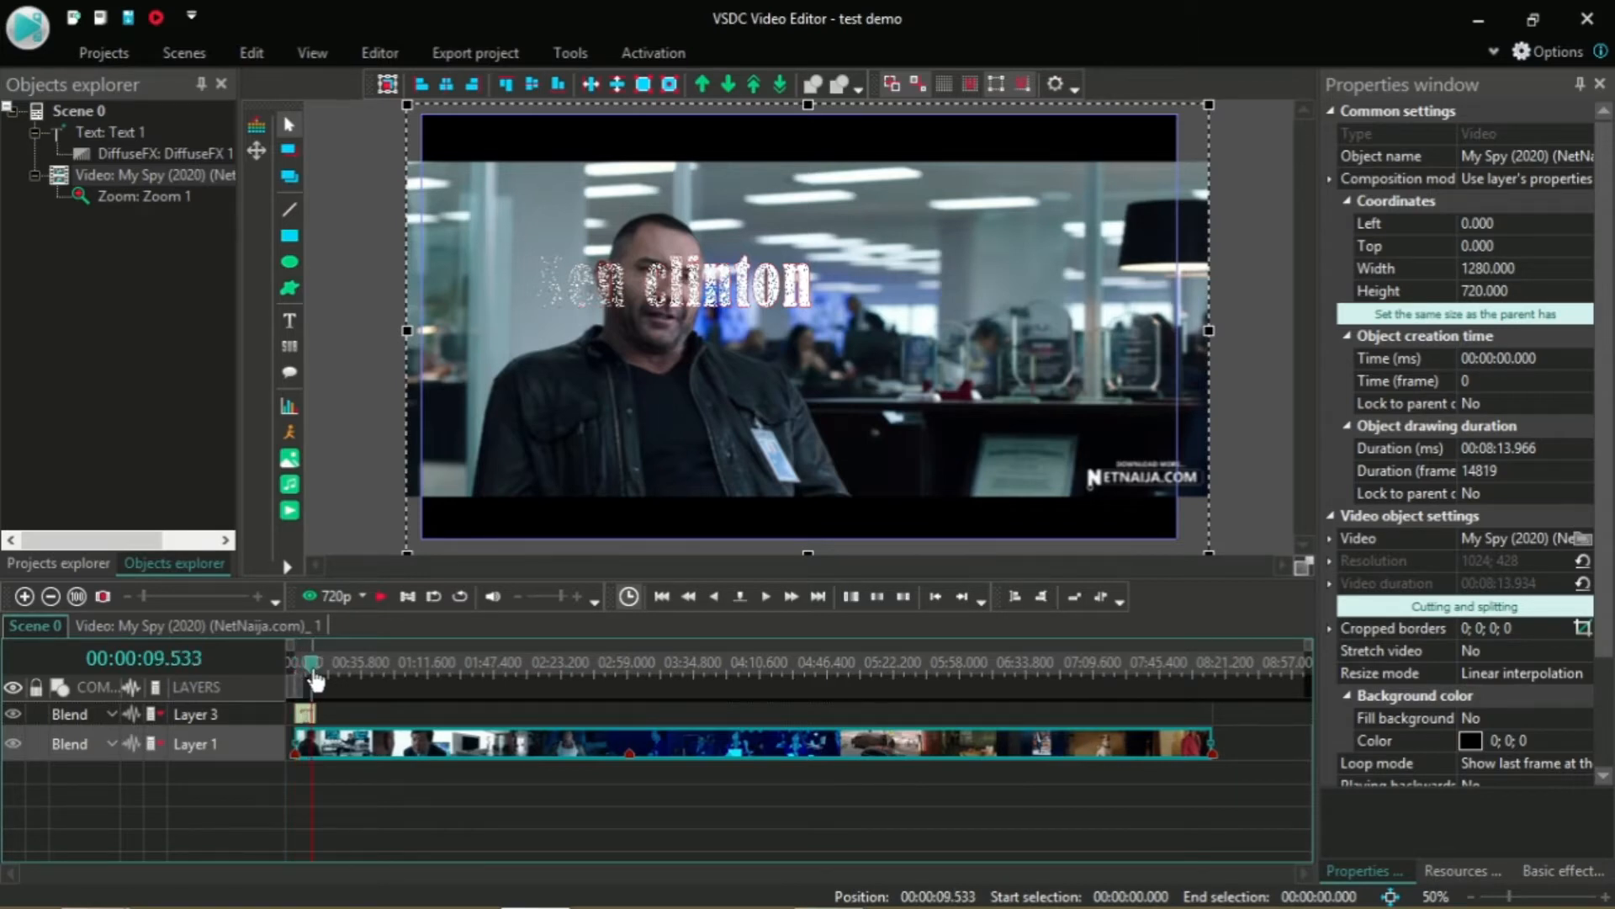
{"action": "key", "text": "space"}
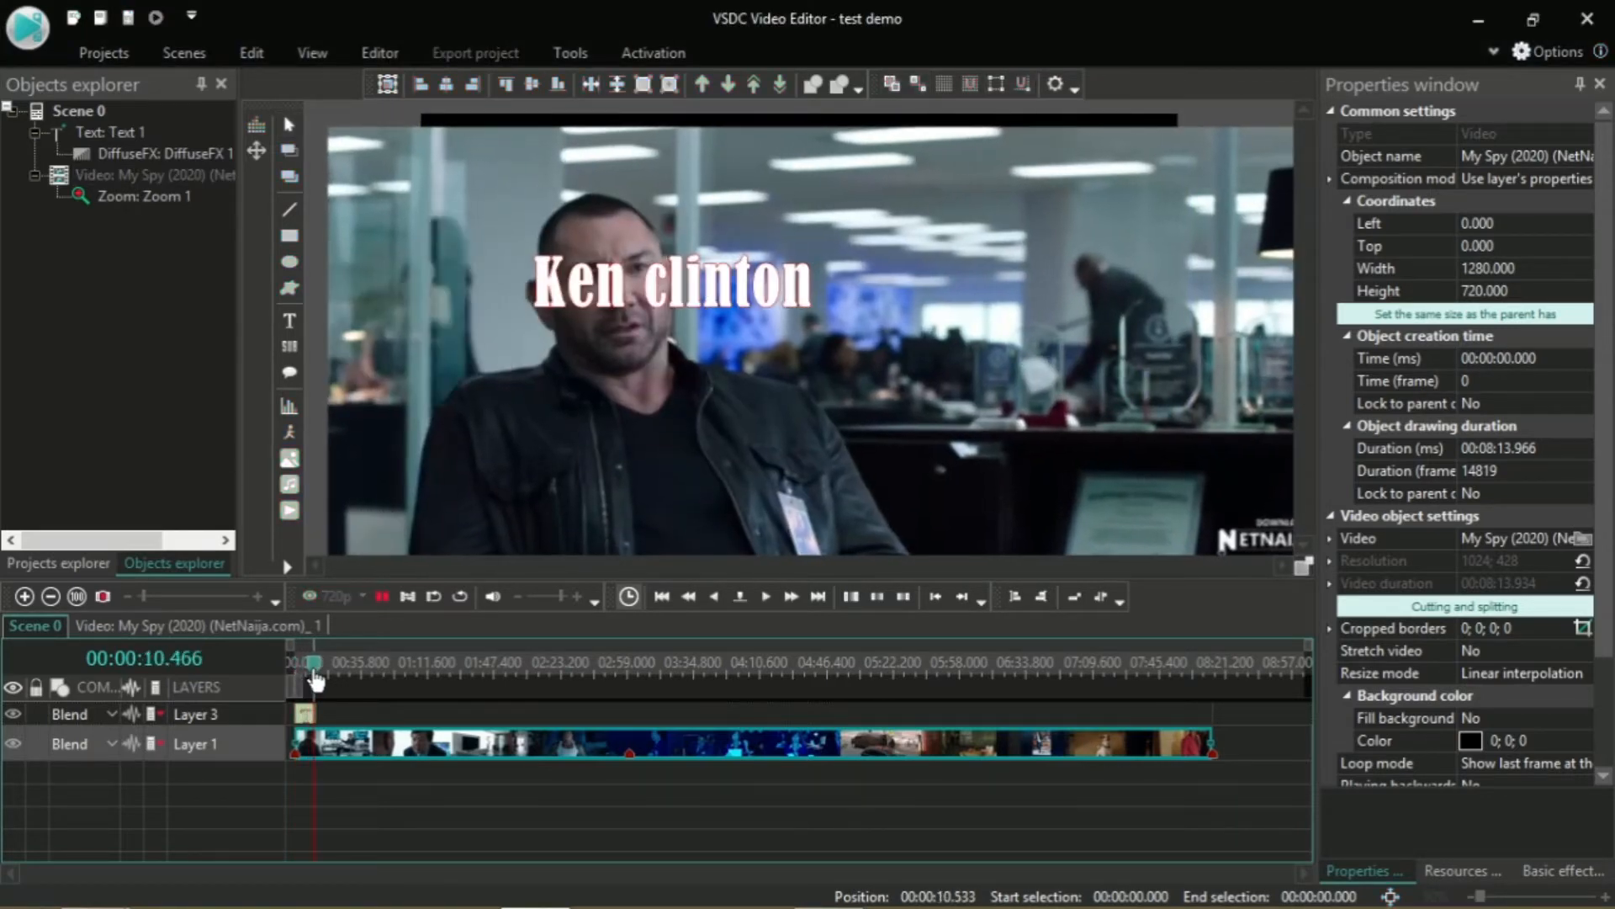
{"action": "key", "text": "space"}
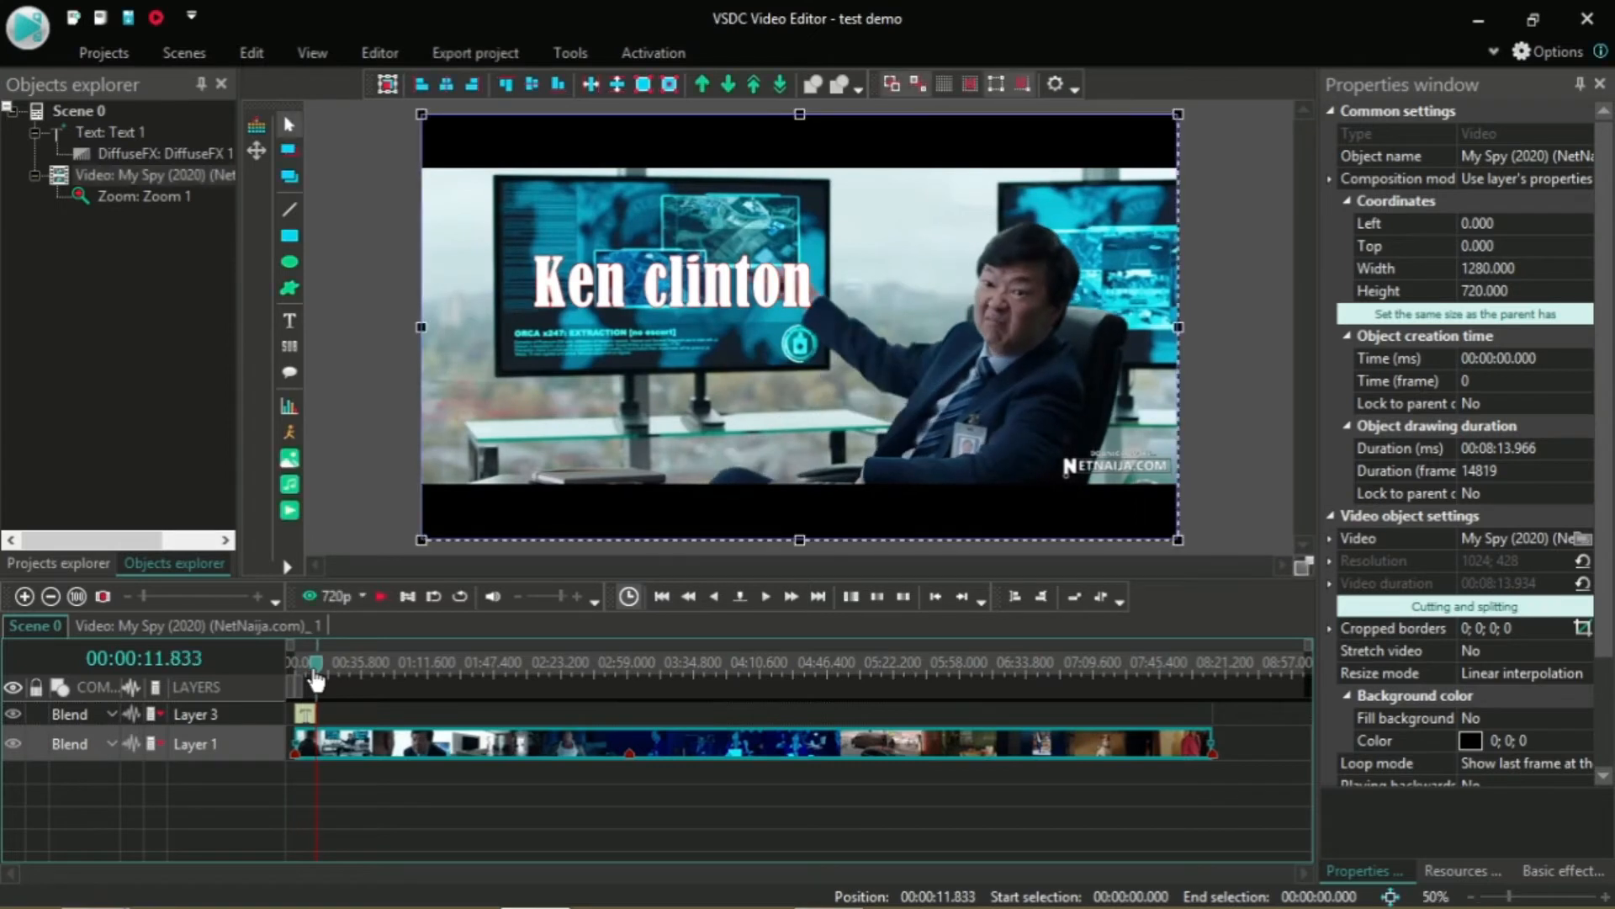
{"action": "key", "text": "space"}
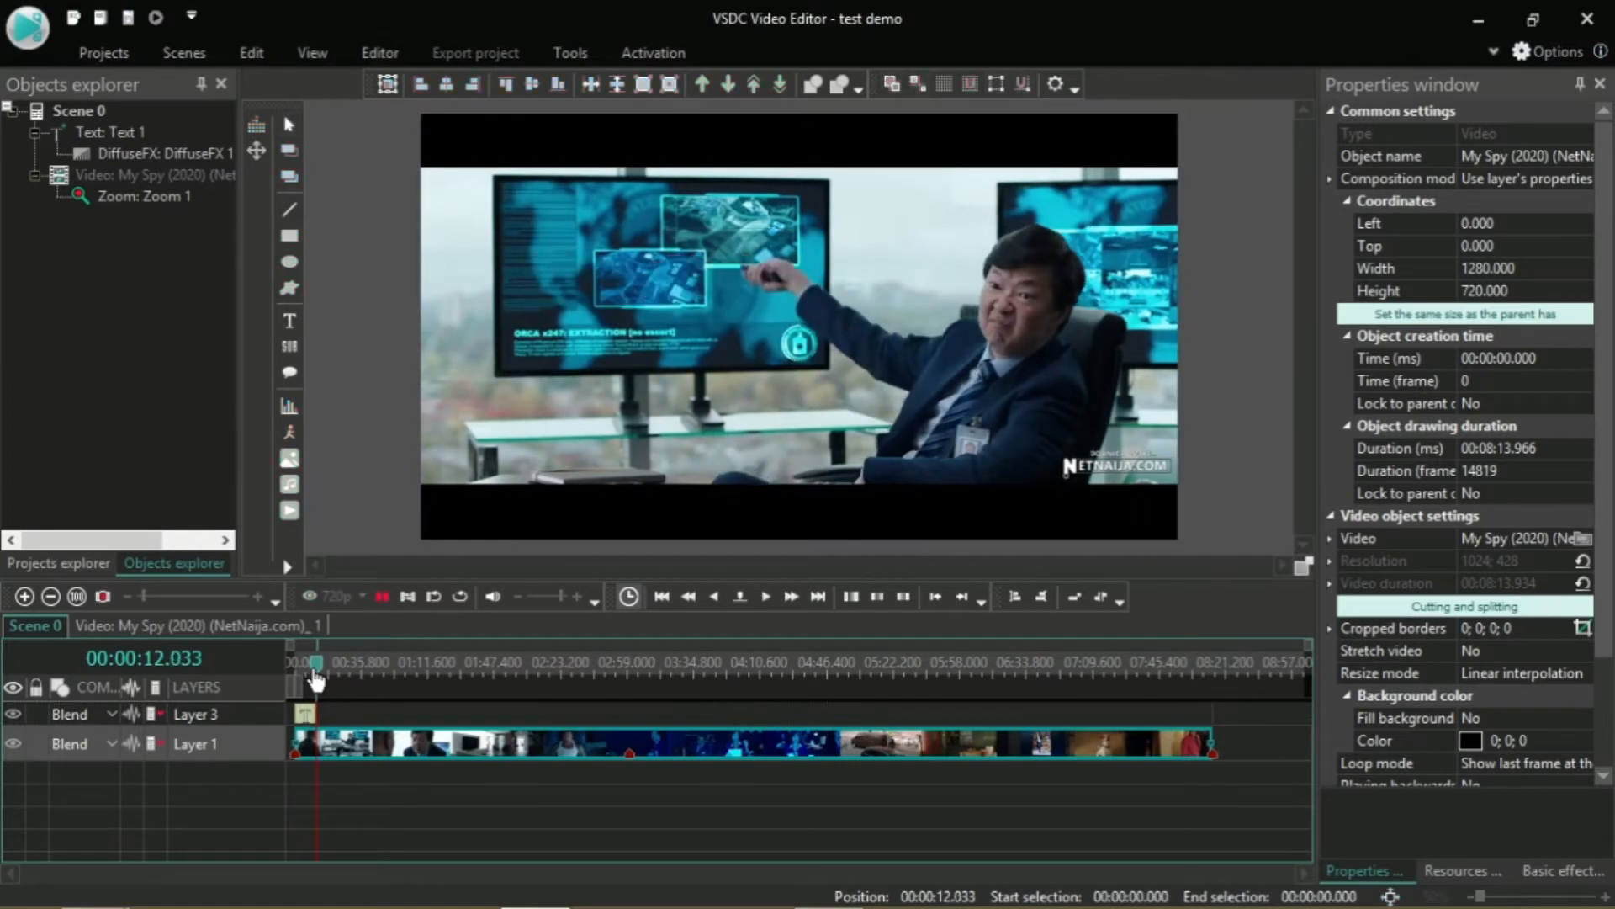
{"action": "key", "text": "space"}
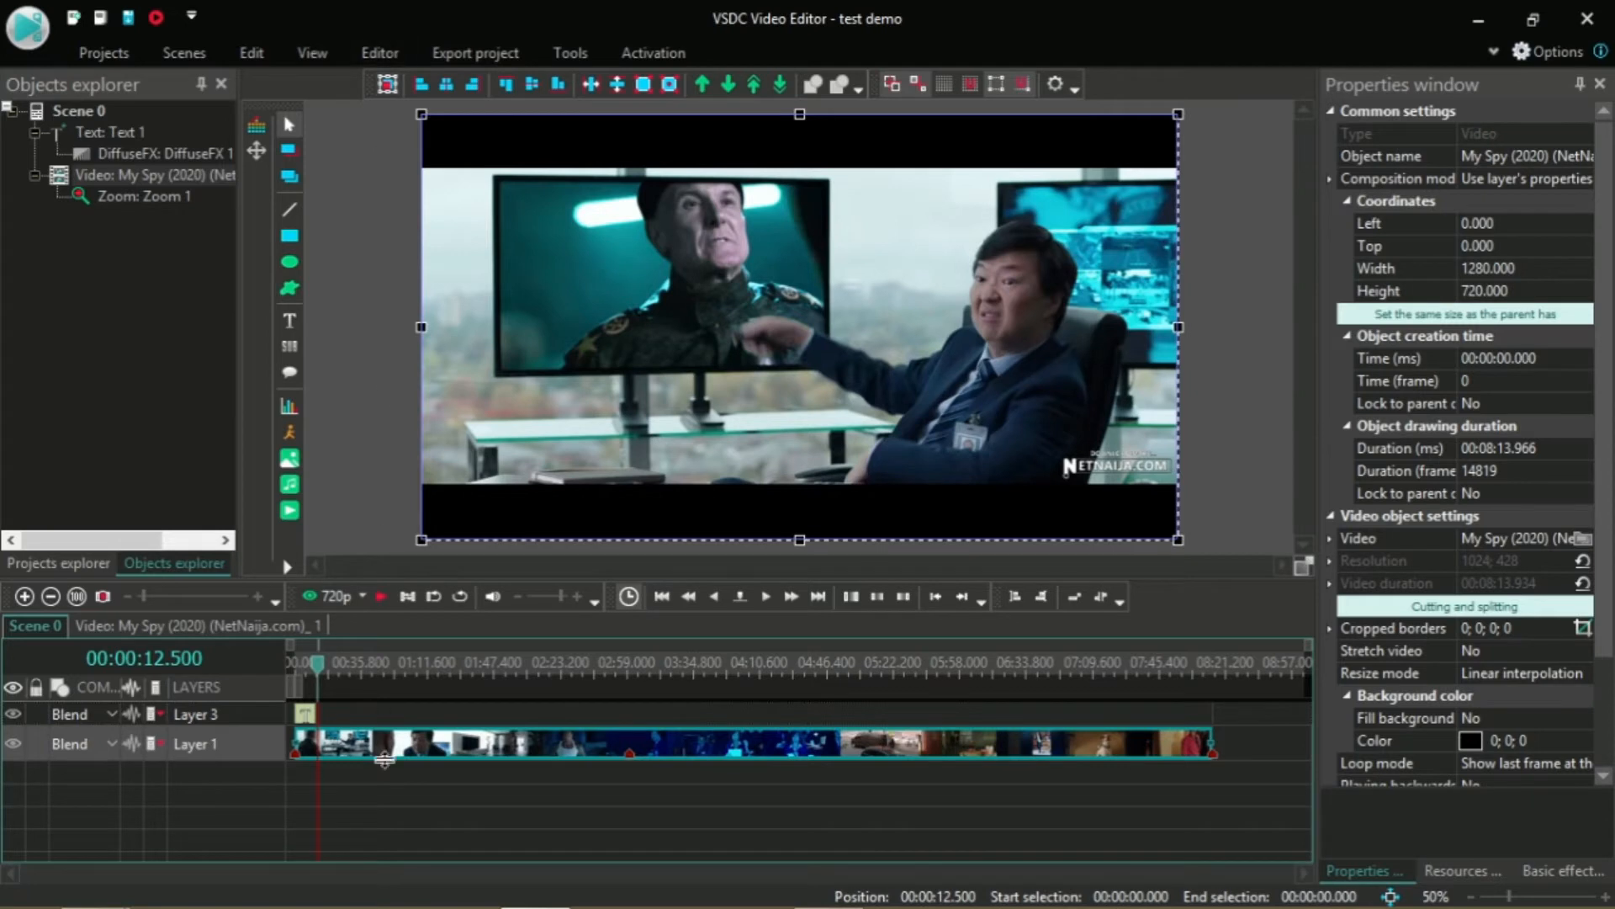
Step: Add a Box blur filter to the movie clip, starting from the cursor position at 00:00:12.500 on a new layer
{"action": "left_click", "coordinate": [379, 52]}
{"action": "left_click", "coordinate": [183, 145]}
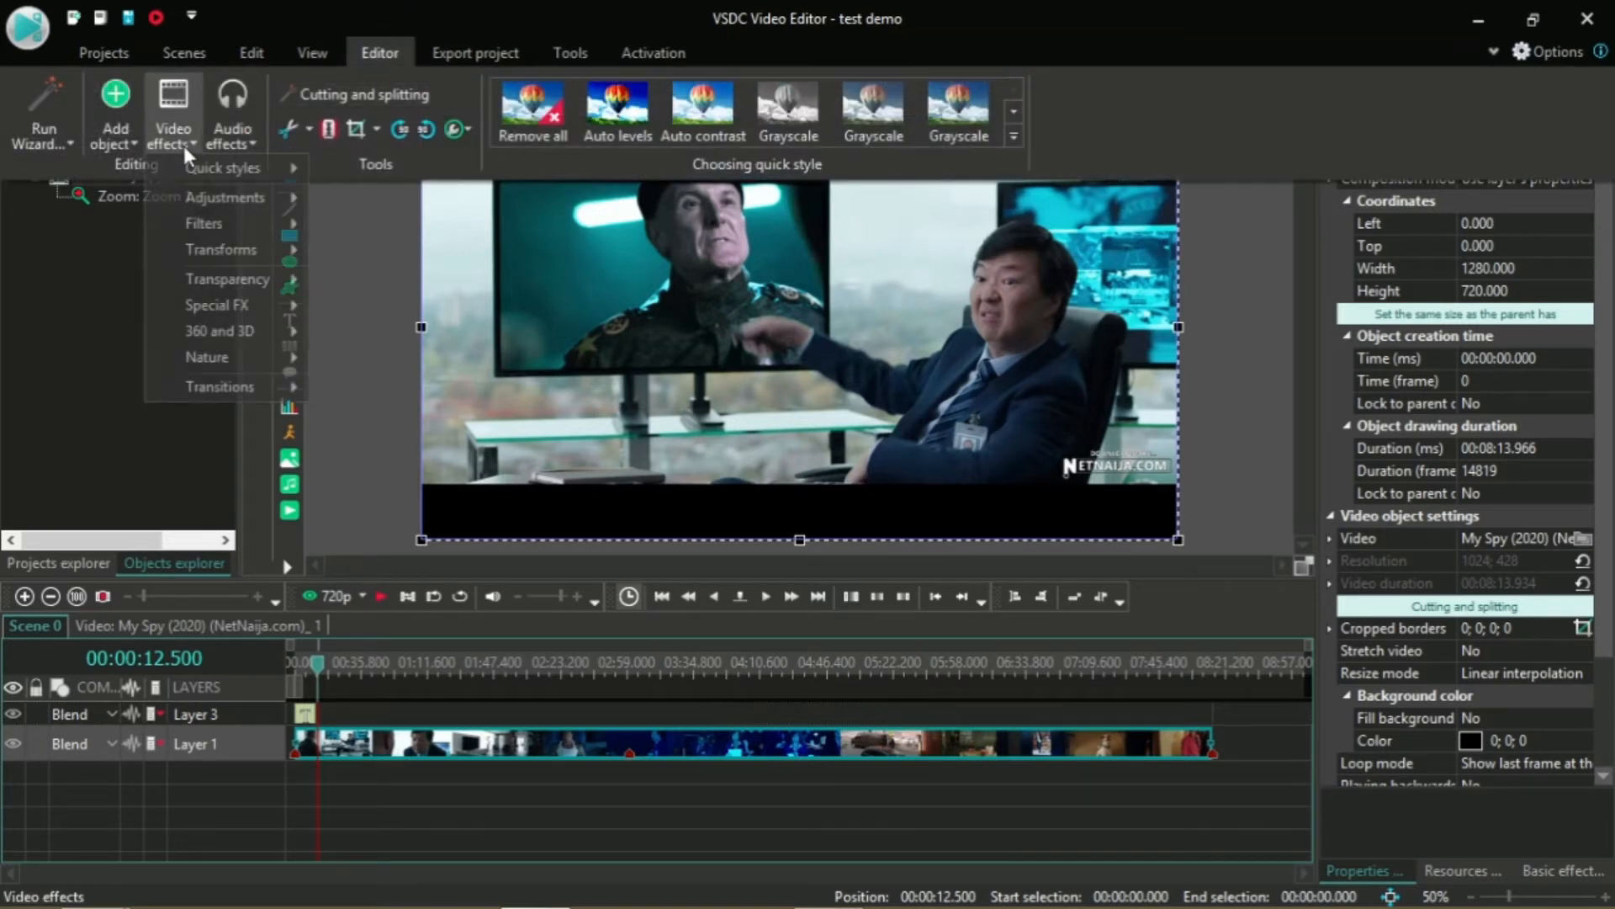
{"action": "mouse_move", "coordinate": [229, 199]}
{"action": "mouse_move", "coordinate": [237, 227]}
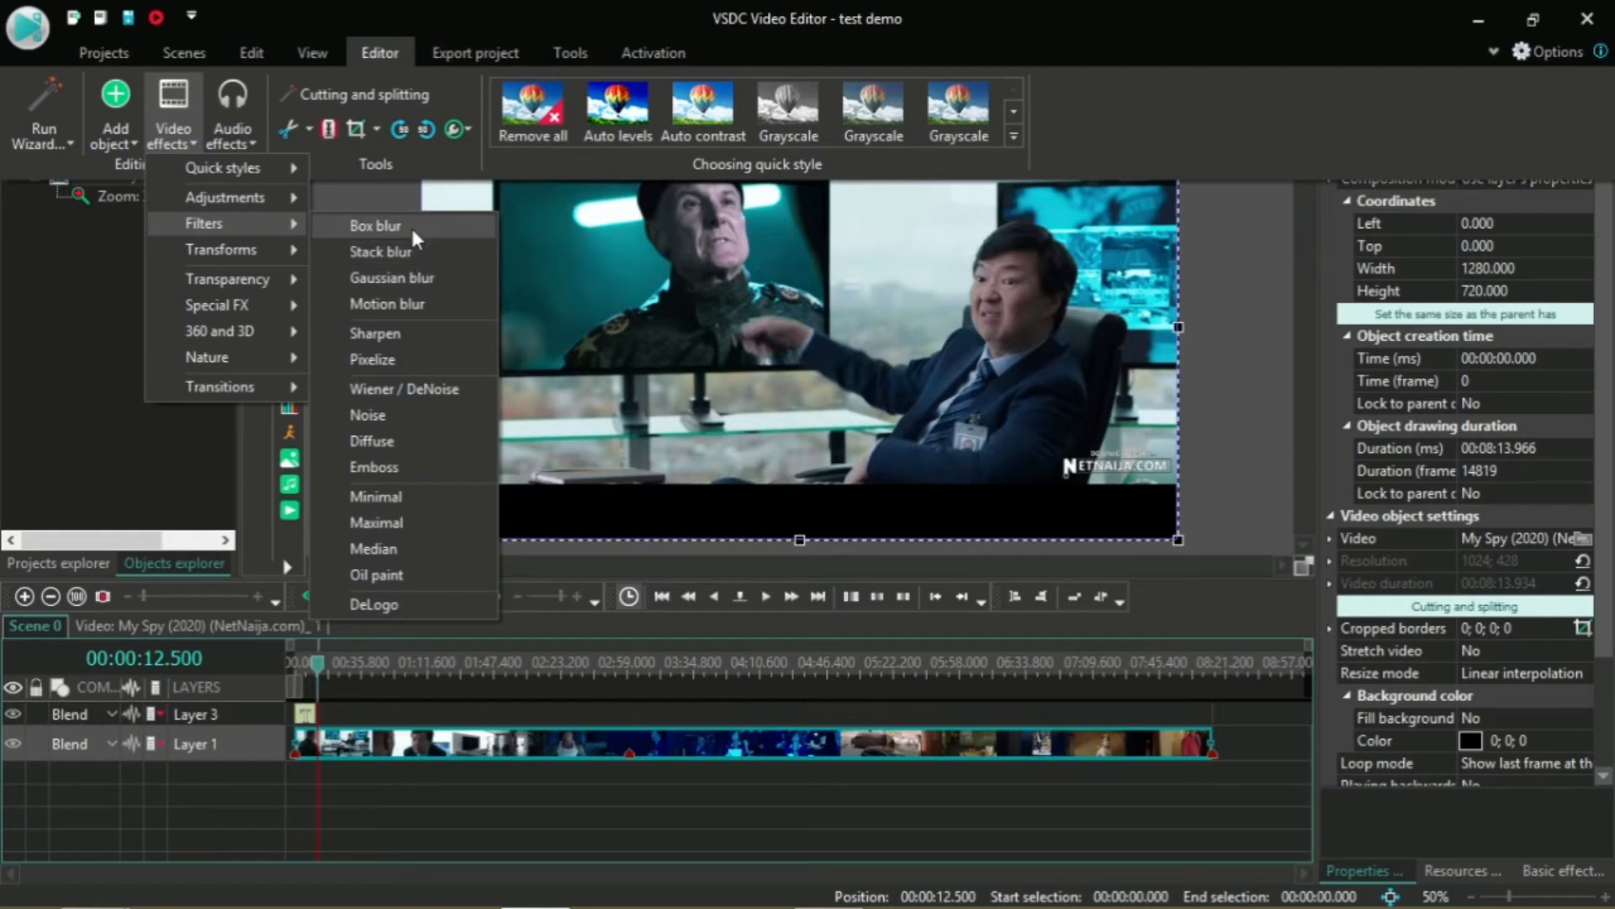
{"action": "left_click", "coordinate": [376, 226]}
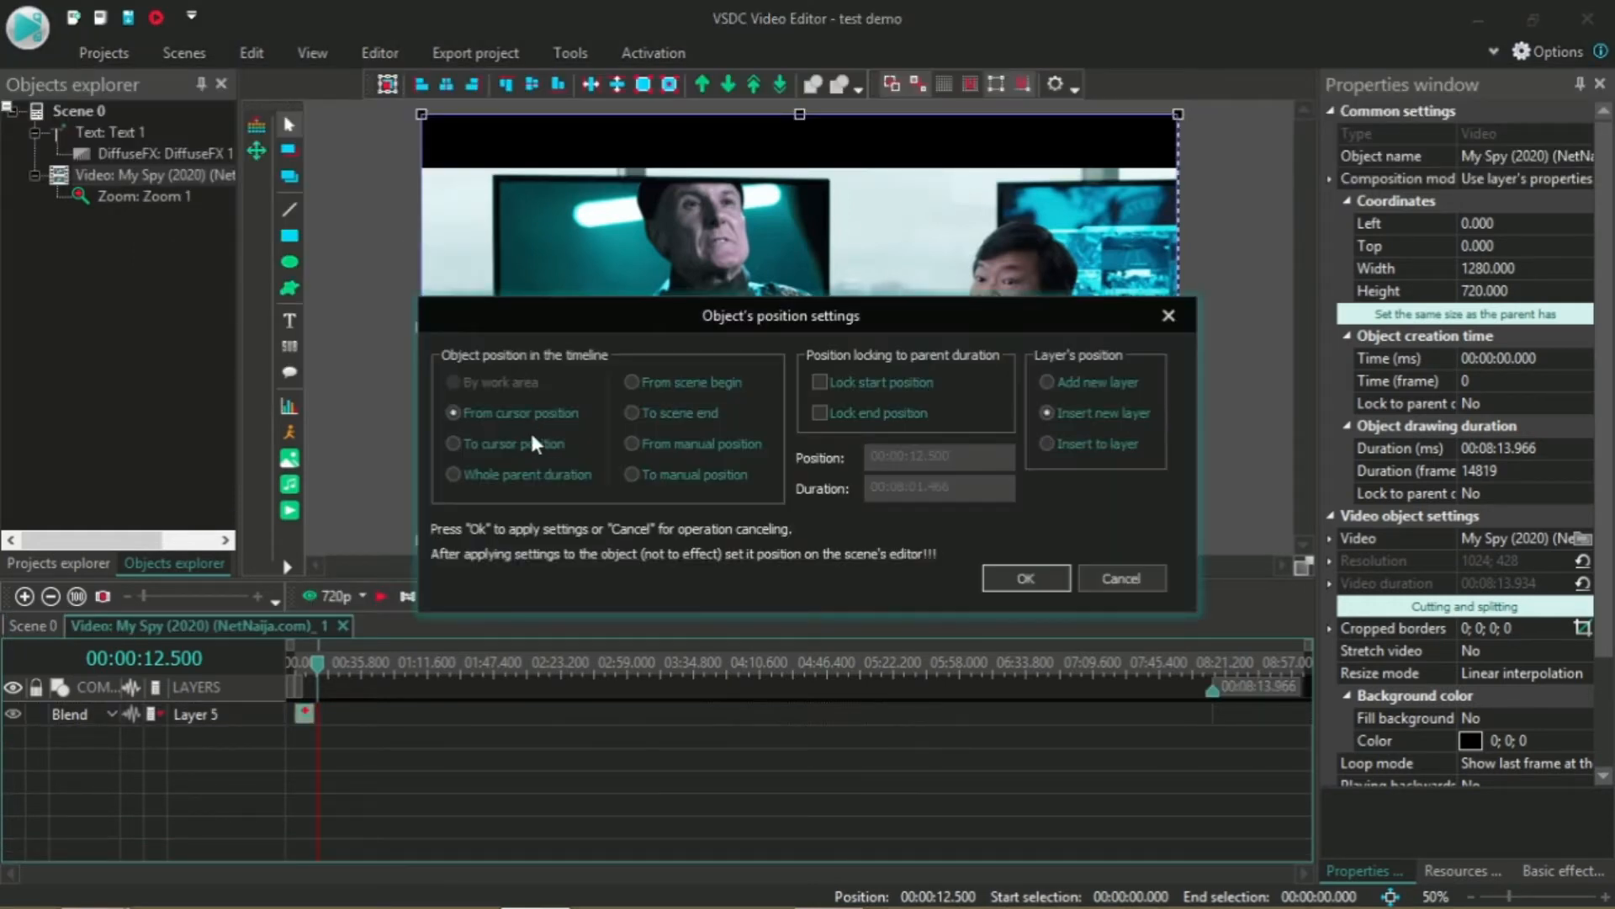
{"action": "left_click", "coordinate": [1021, 576]}
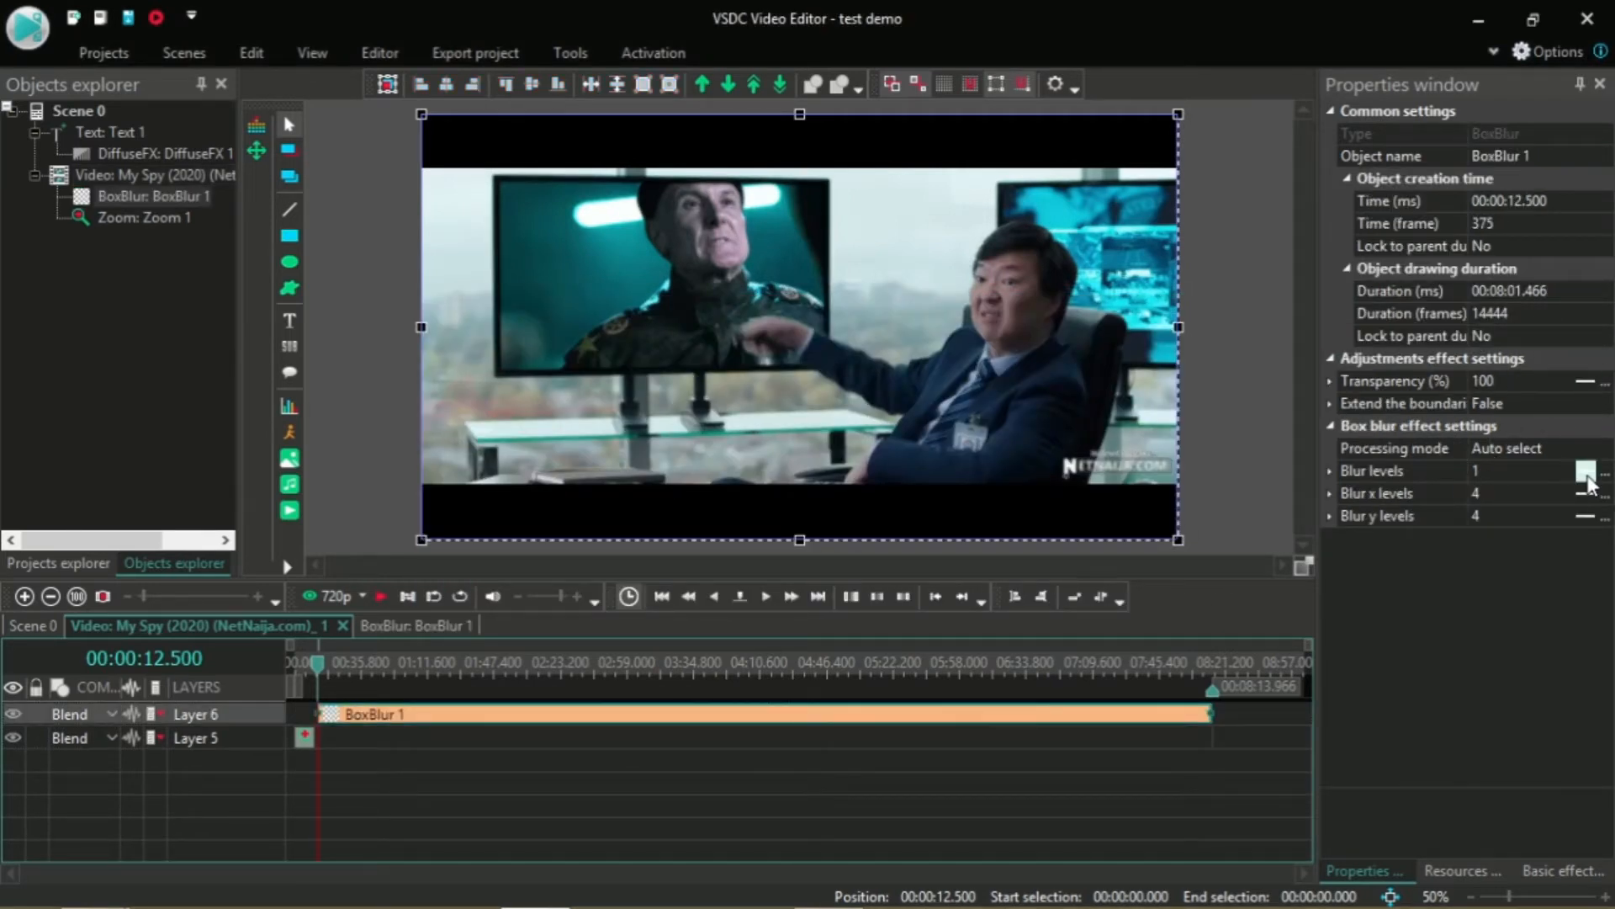
Step: Try to set the box blur's transparency to 200%
{"action": "left_click", "coordinate": [1510, 382]}
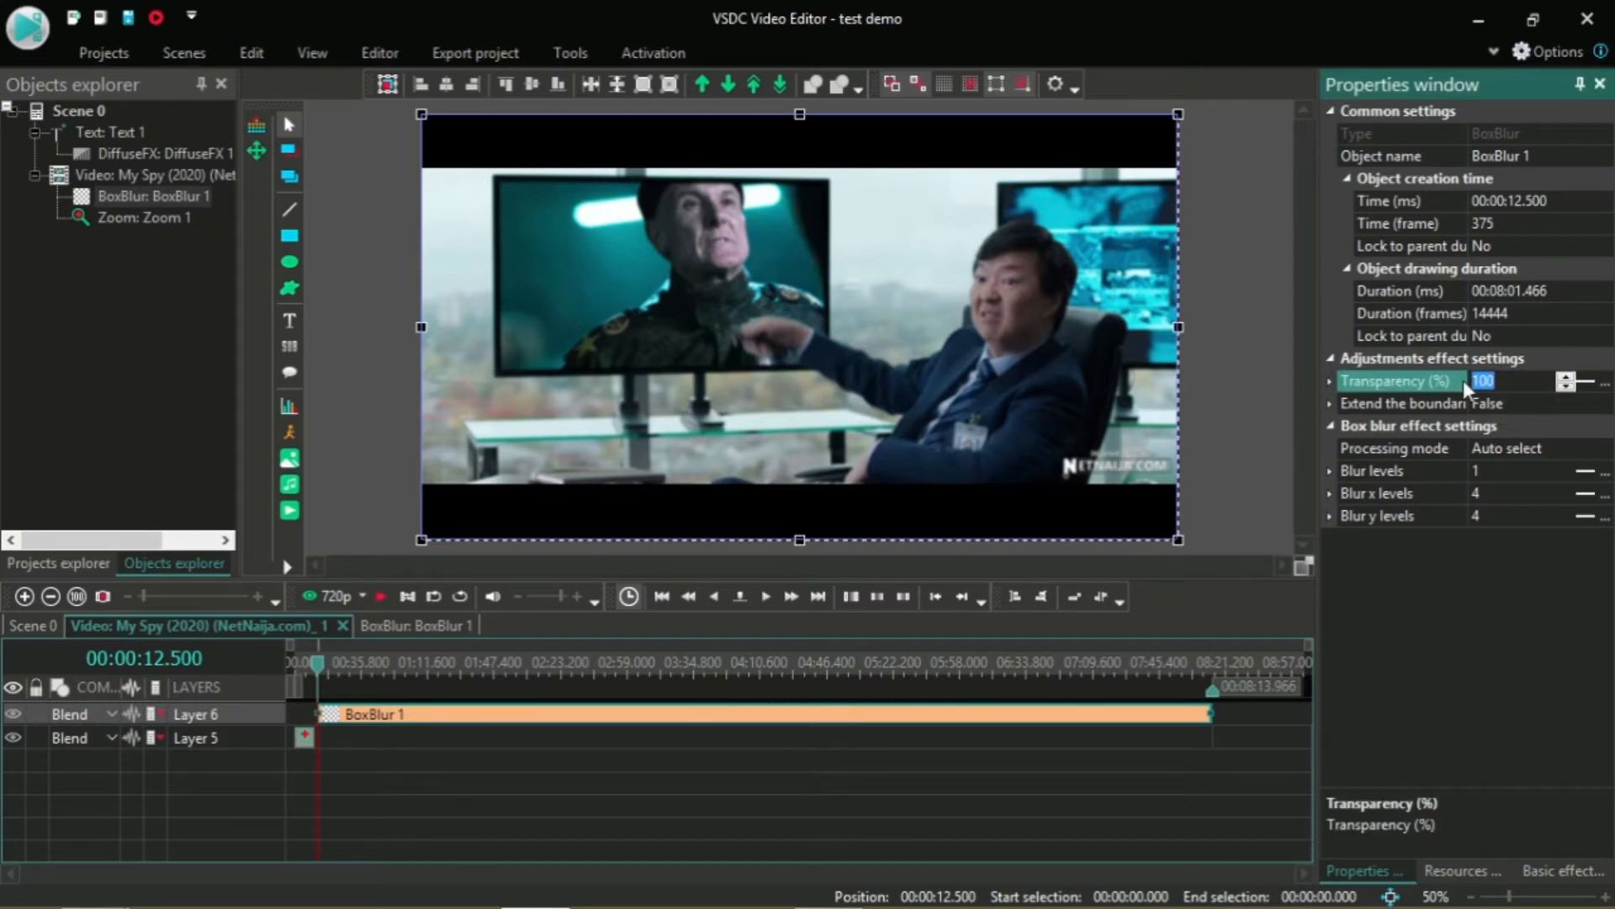
{"action": "type", "text": "200"}
{"action": "left_click", "coordinate": [1450, 653]}
{"action": "left_click", "coordinate": [1515, 380]}
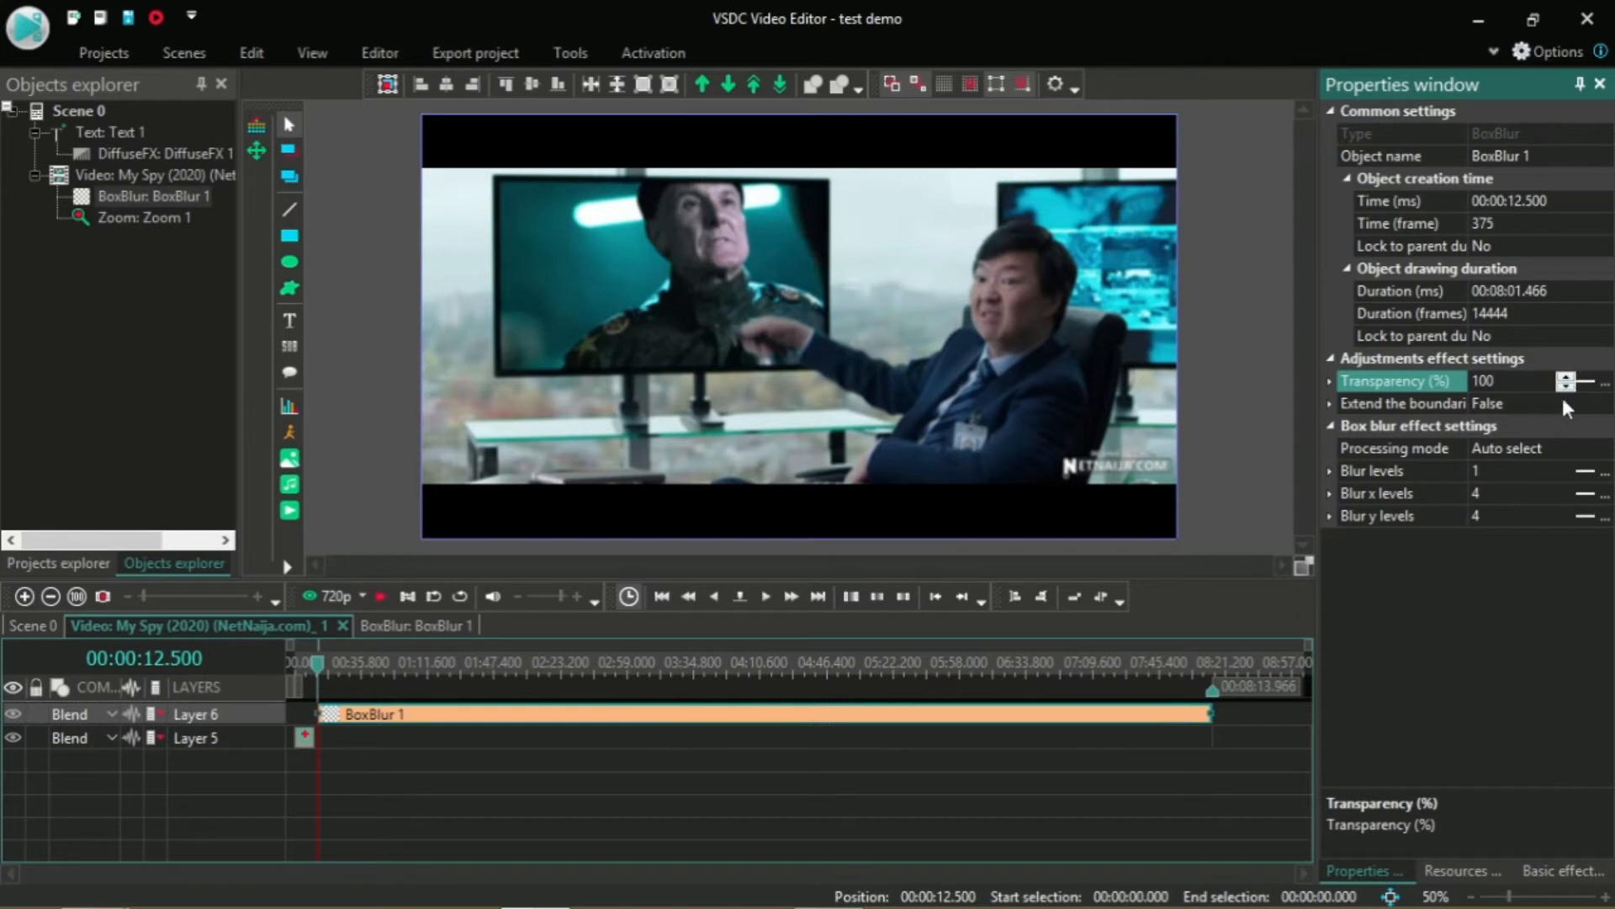
Step: Make the box blur's blur levels change linearly from 1 to 15 over its duration
{"action": "left_click", "coordinate": [1582, 474]}
{"action": "left_click", "coordinate": [1510, 466]}
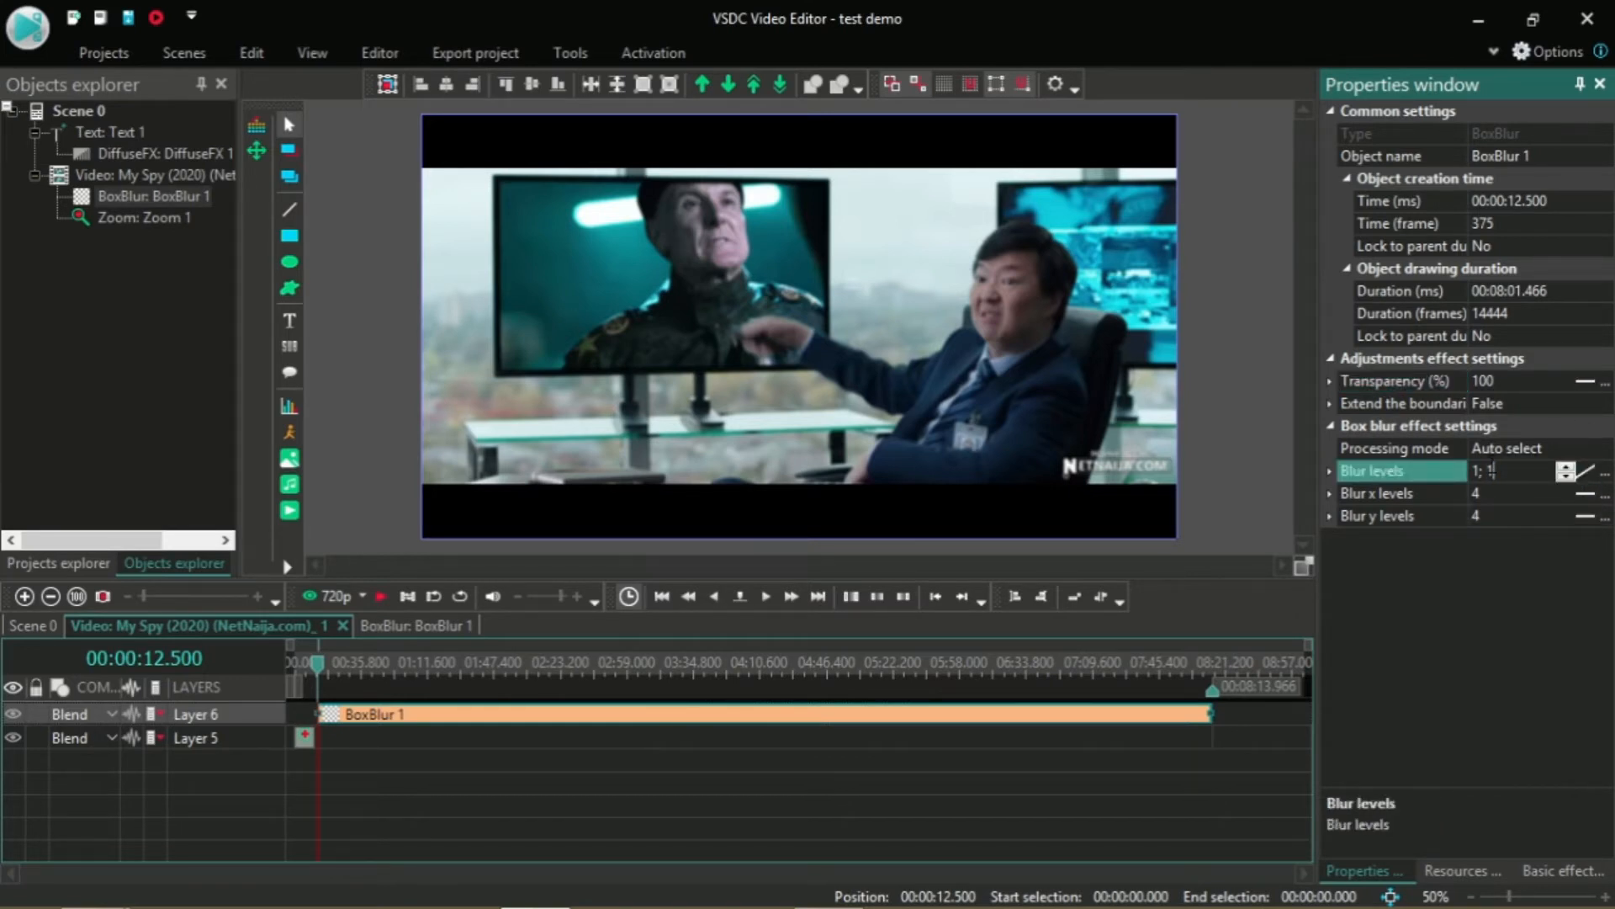
{"action": "type", "text": "5"}
{"action": "left_click", "coordinate": [1493, 606]}
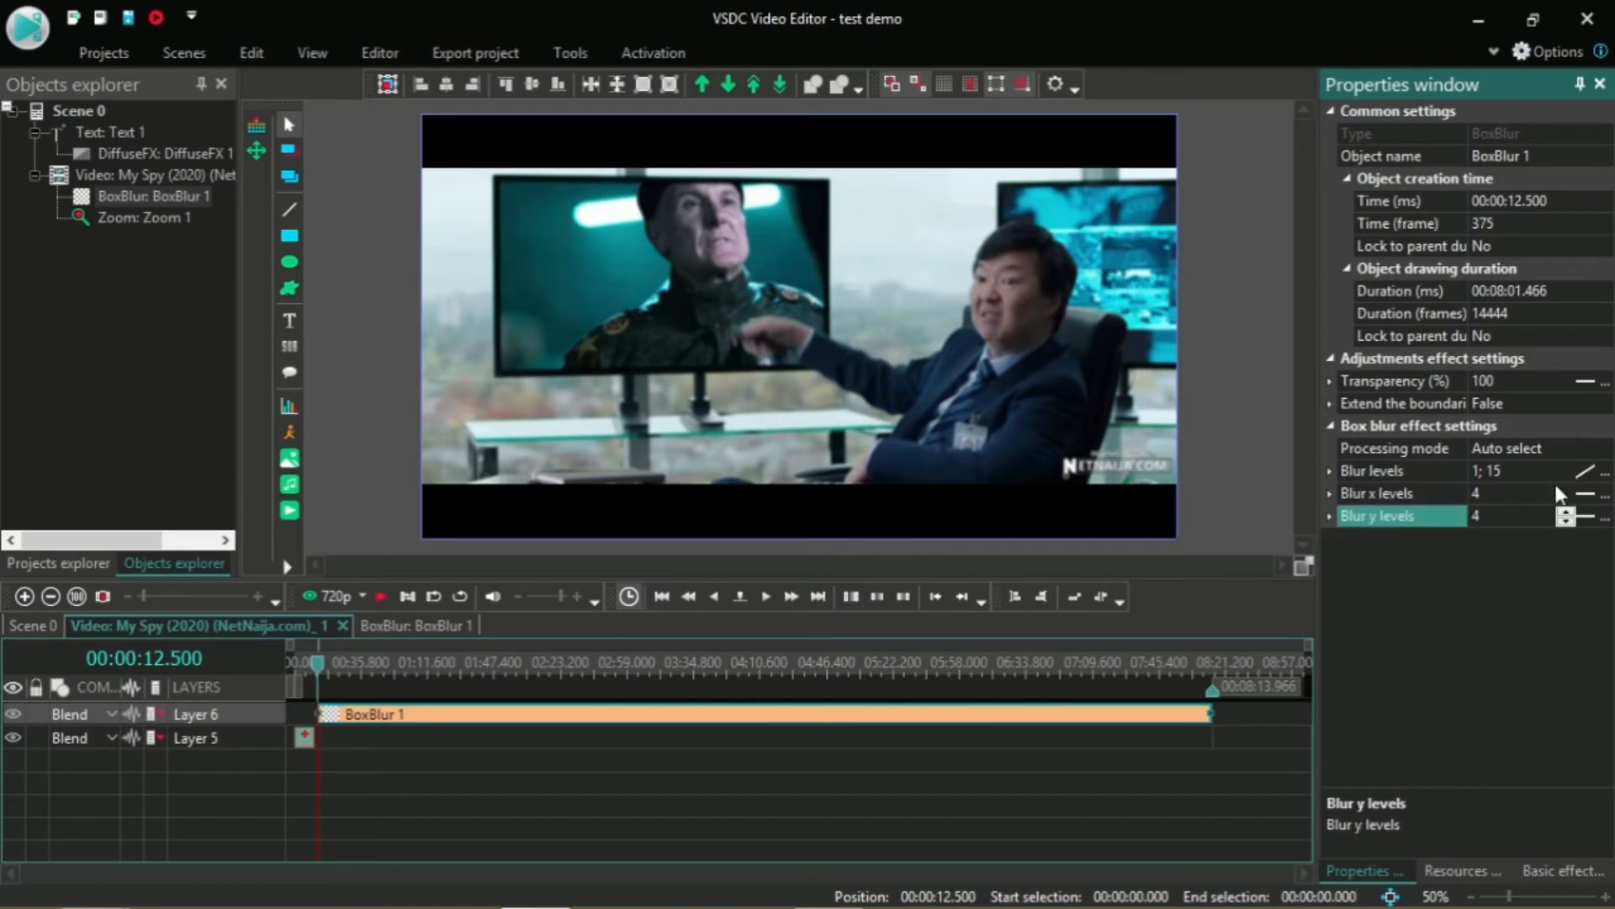
Step: Try a linear transparency change on the box blur, then restore its transparency to a constant 100%
{"action": "left_click", "coordinate": [1580, 377]}
{"action": "left_click_drag", "start_coordinate": [1526, 382], "coordinate": [1501, 381]}
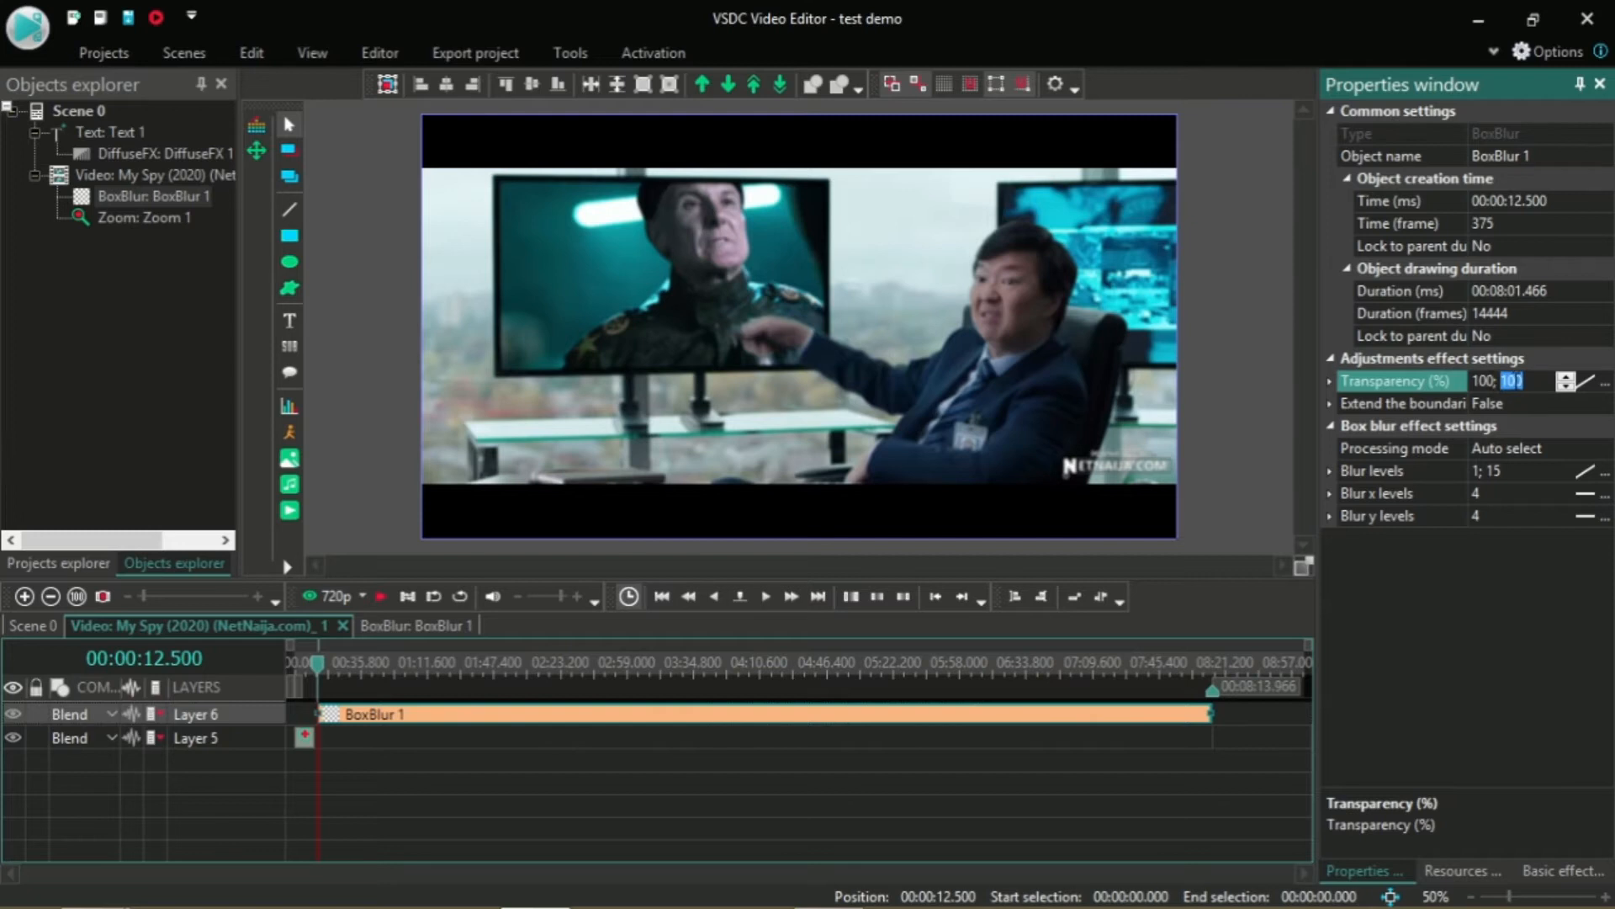
{"action": "left_click", "coordinate": [1567, 377]}
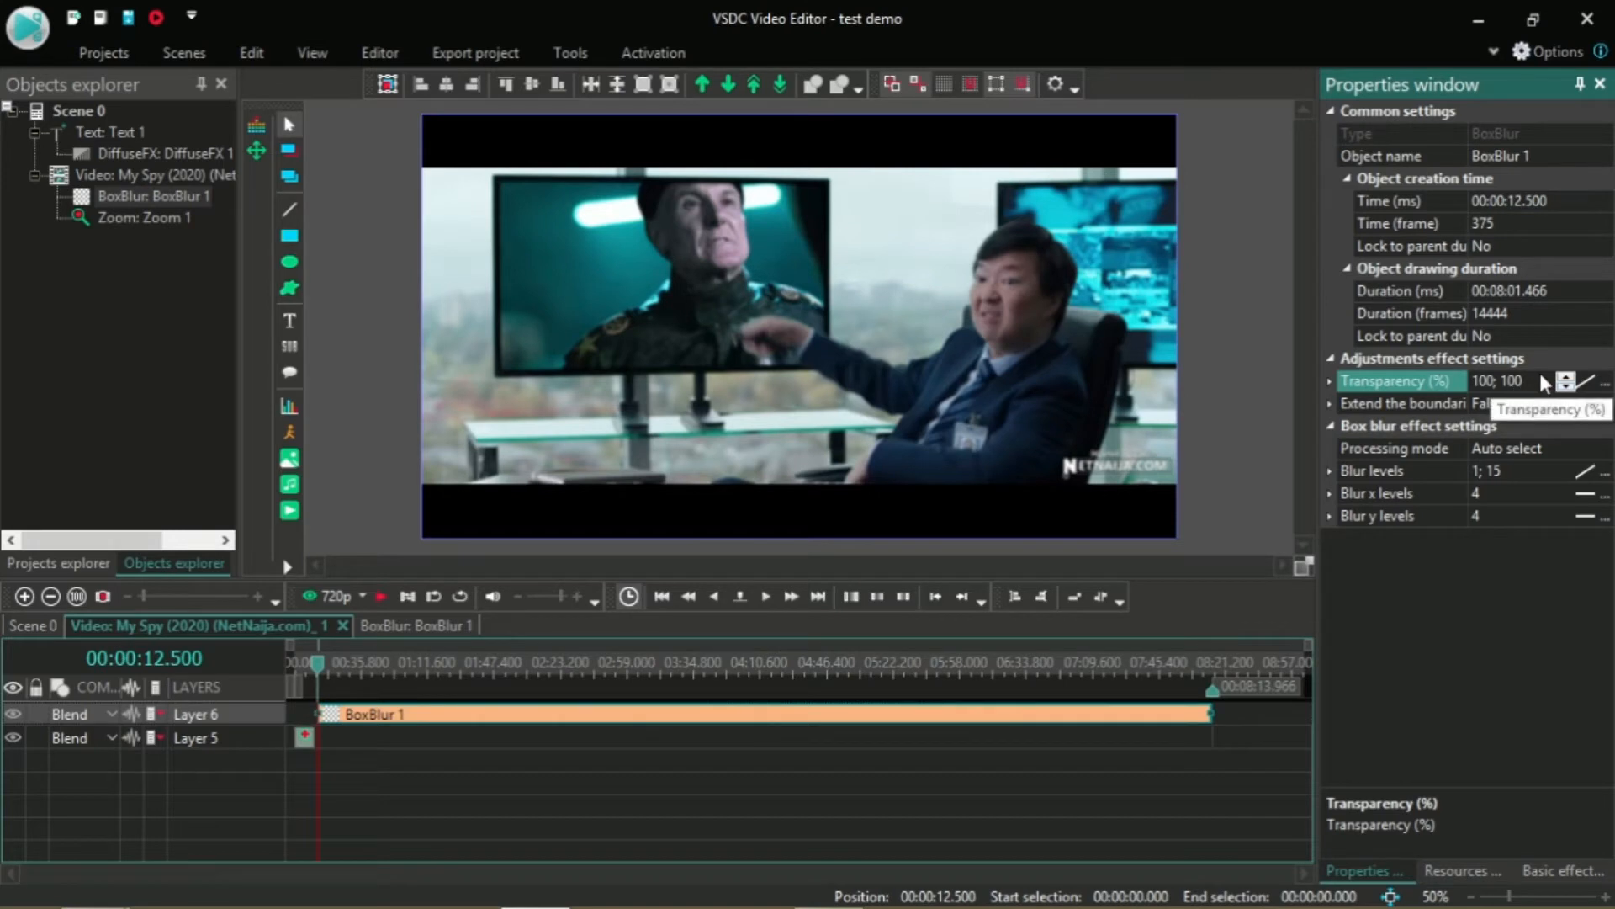
{"action": "left_click_drag", "start_coordinate": [1527, 375], "coordinate": [1503, 381]}
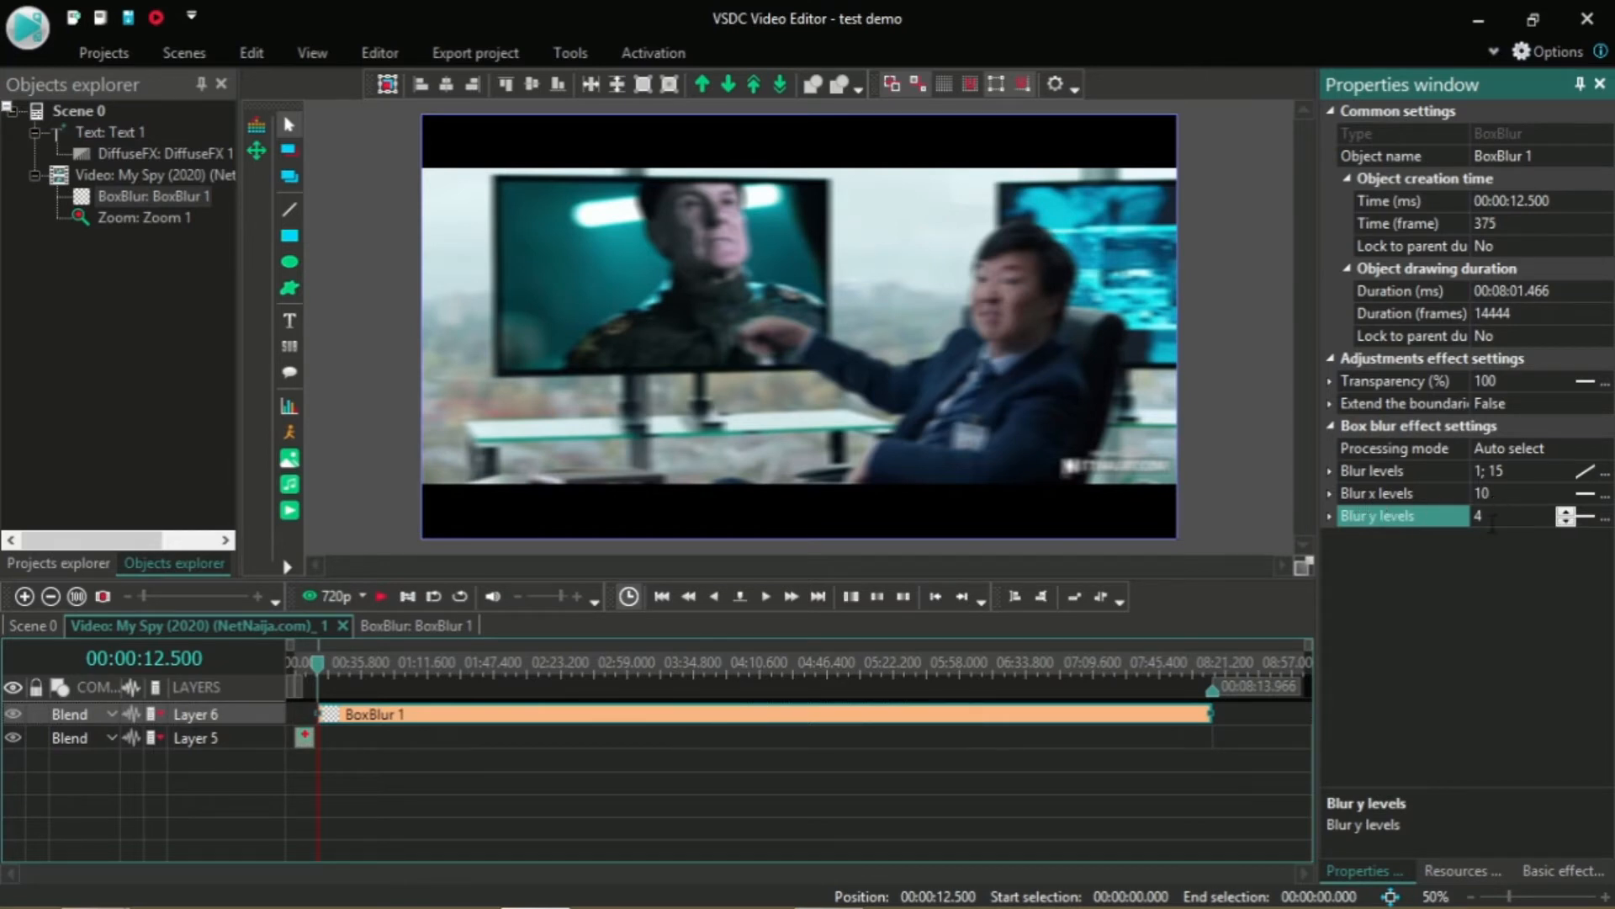
Step: Set the box blur's Blur x levels to 200
{"action": "left_click", "coordinate": [1495, 493]}
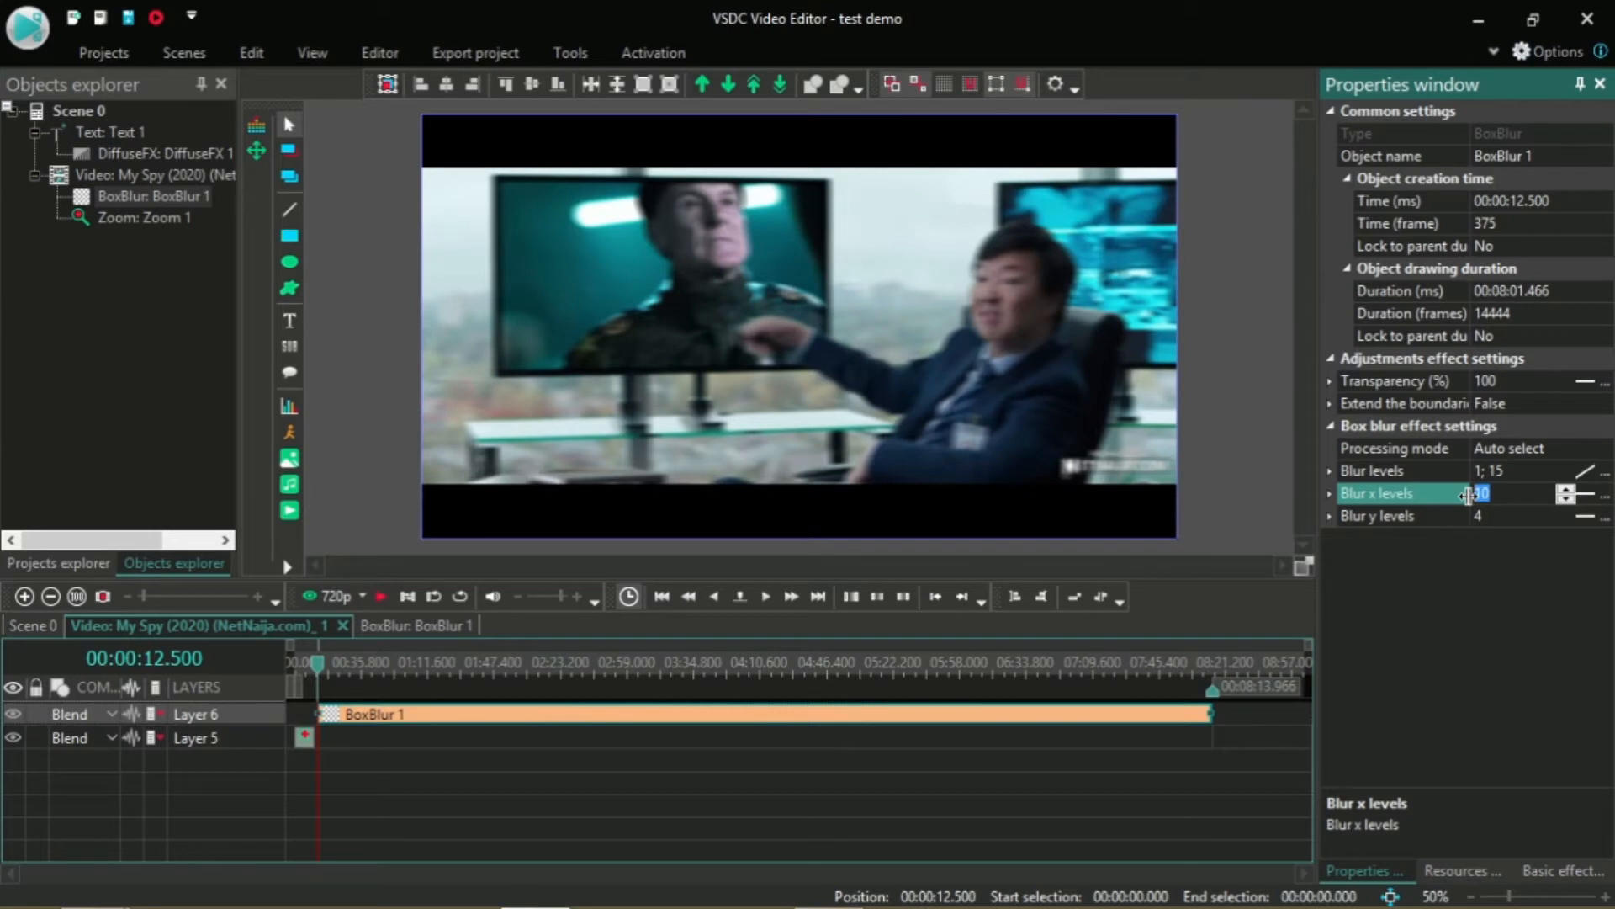
{"action": "type", "text": "200"}
{"action": "key", "text": "Return"}
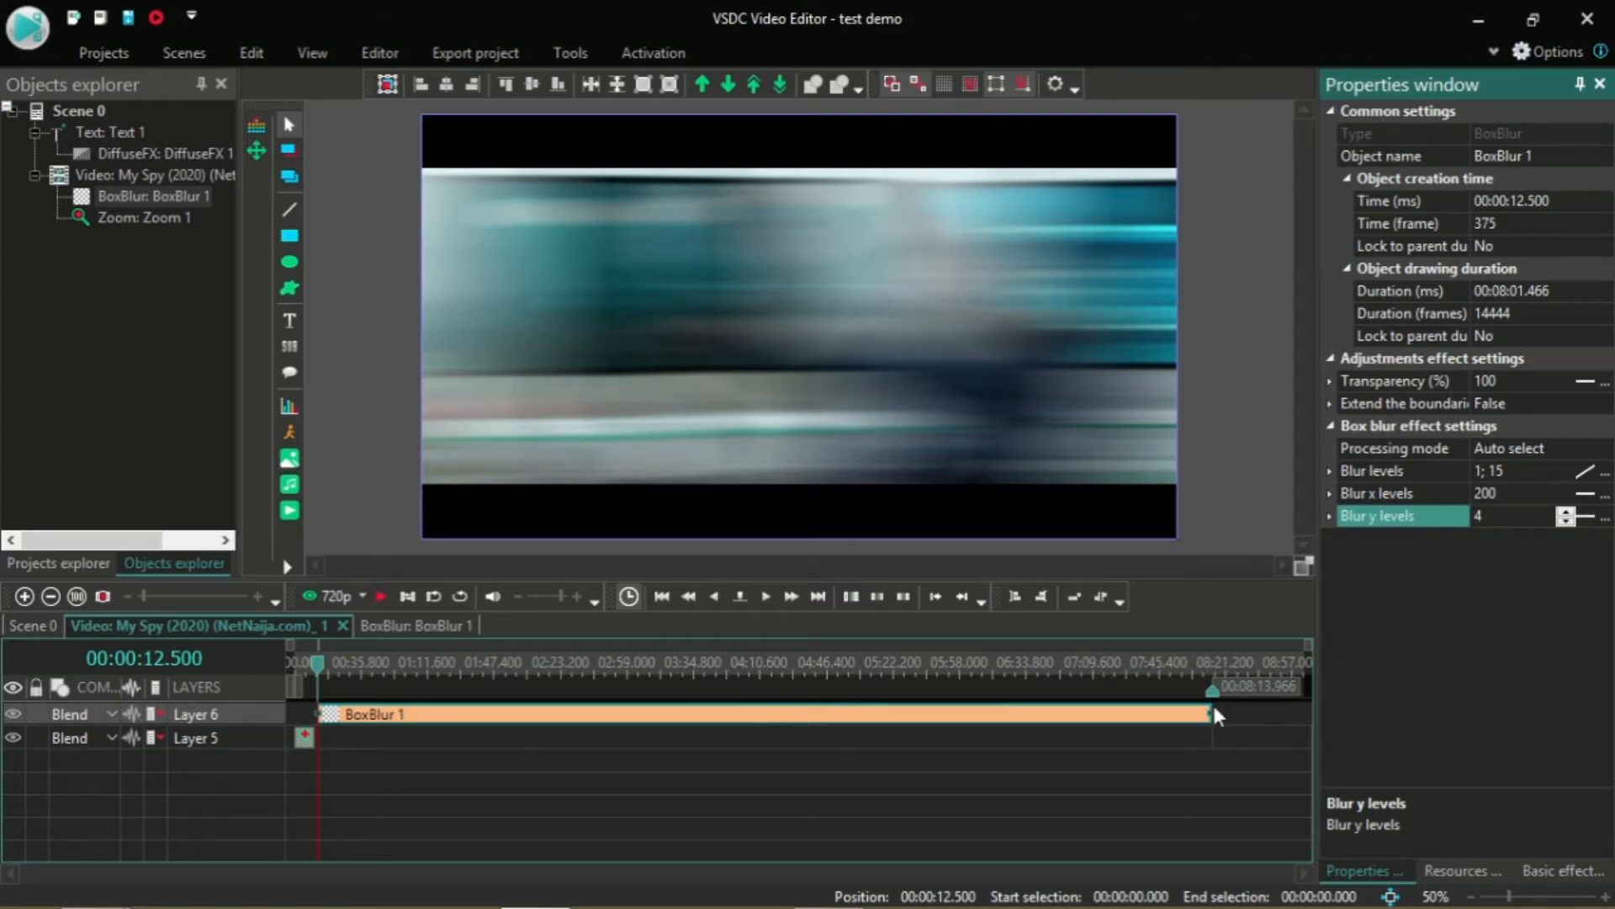
Step: Shorten the box blur to about 3.6 seconds and play the clip past the end of the effect
{"action": "left_click_drag", "start_coordinate": [1211, 713], "coordinate": [322, 716]}
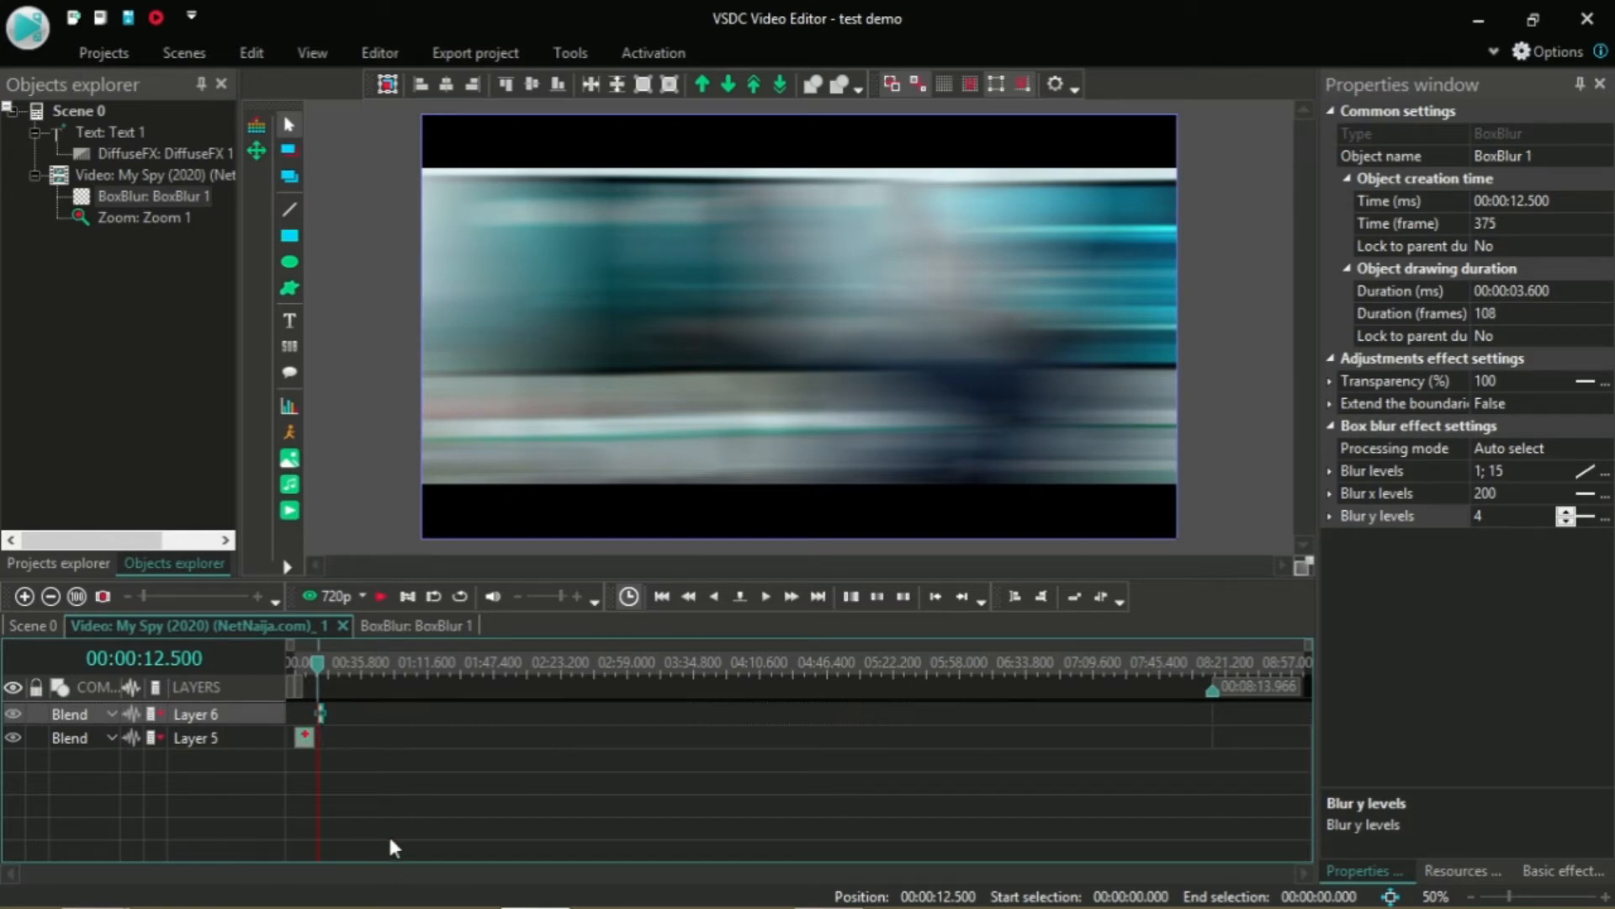
{"action": "key", "text": "space"}
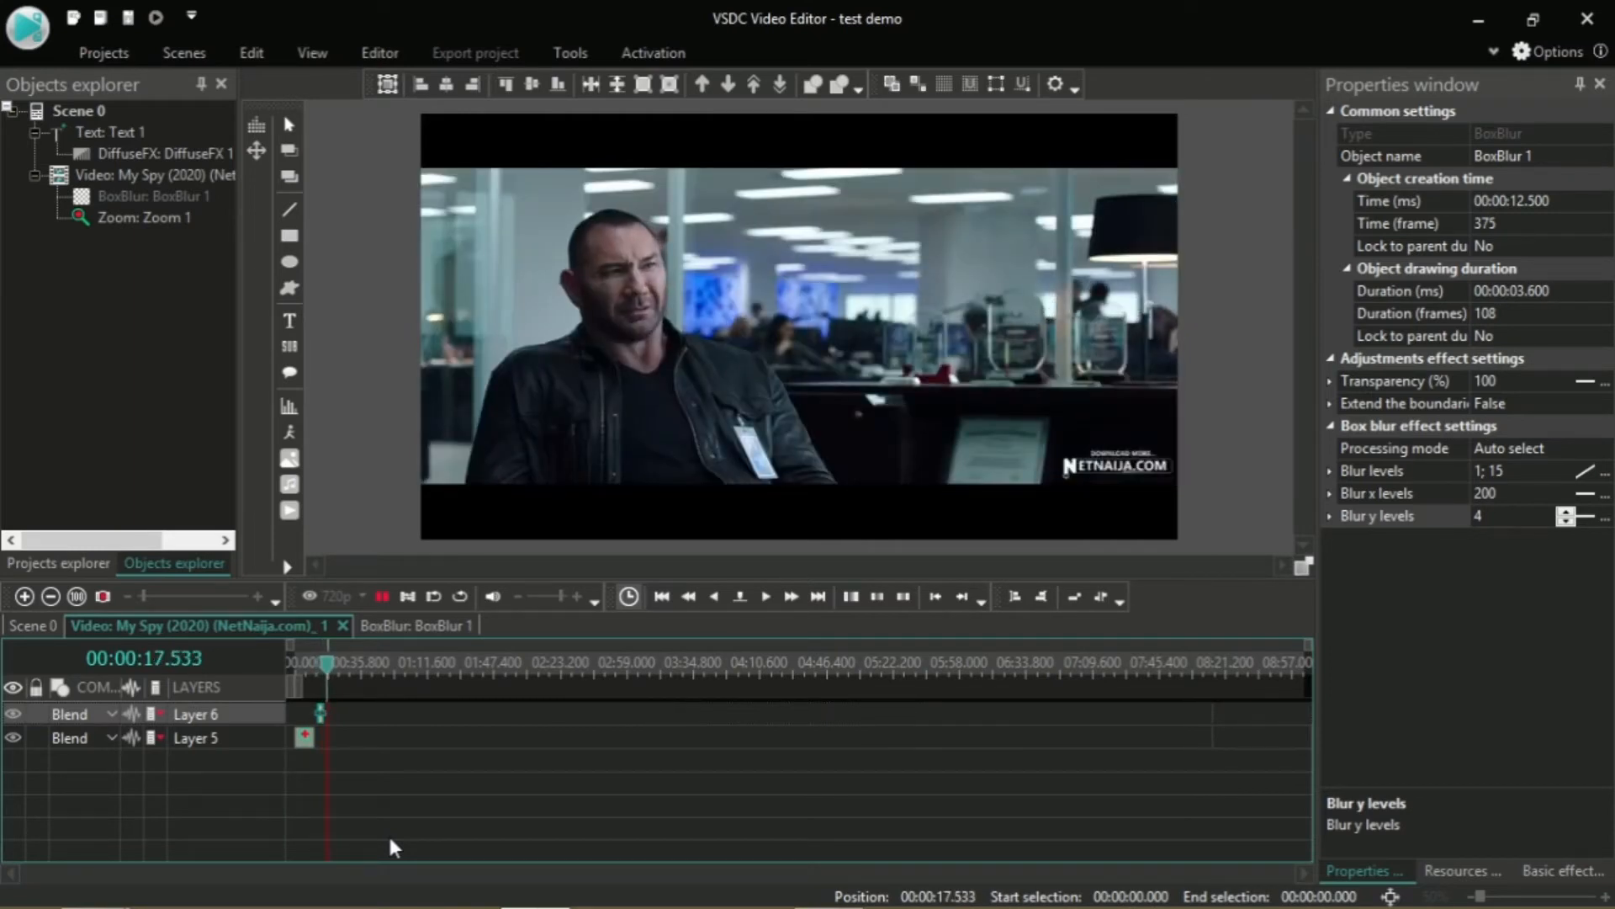
{"action": "key", "text": "space"}
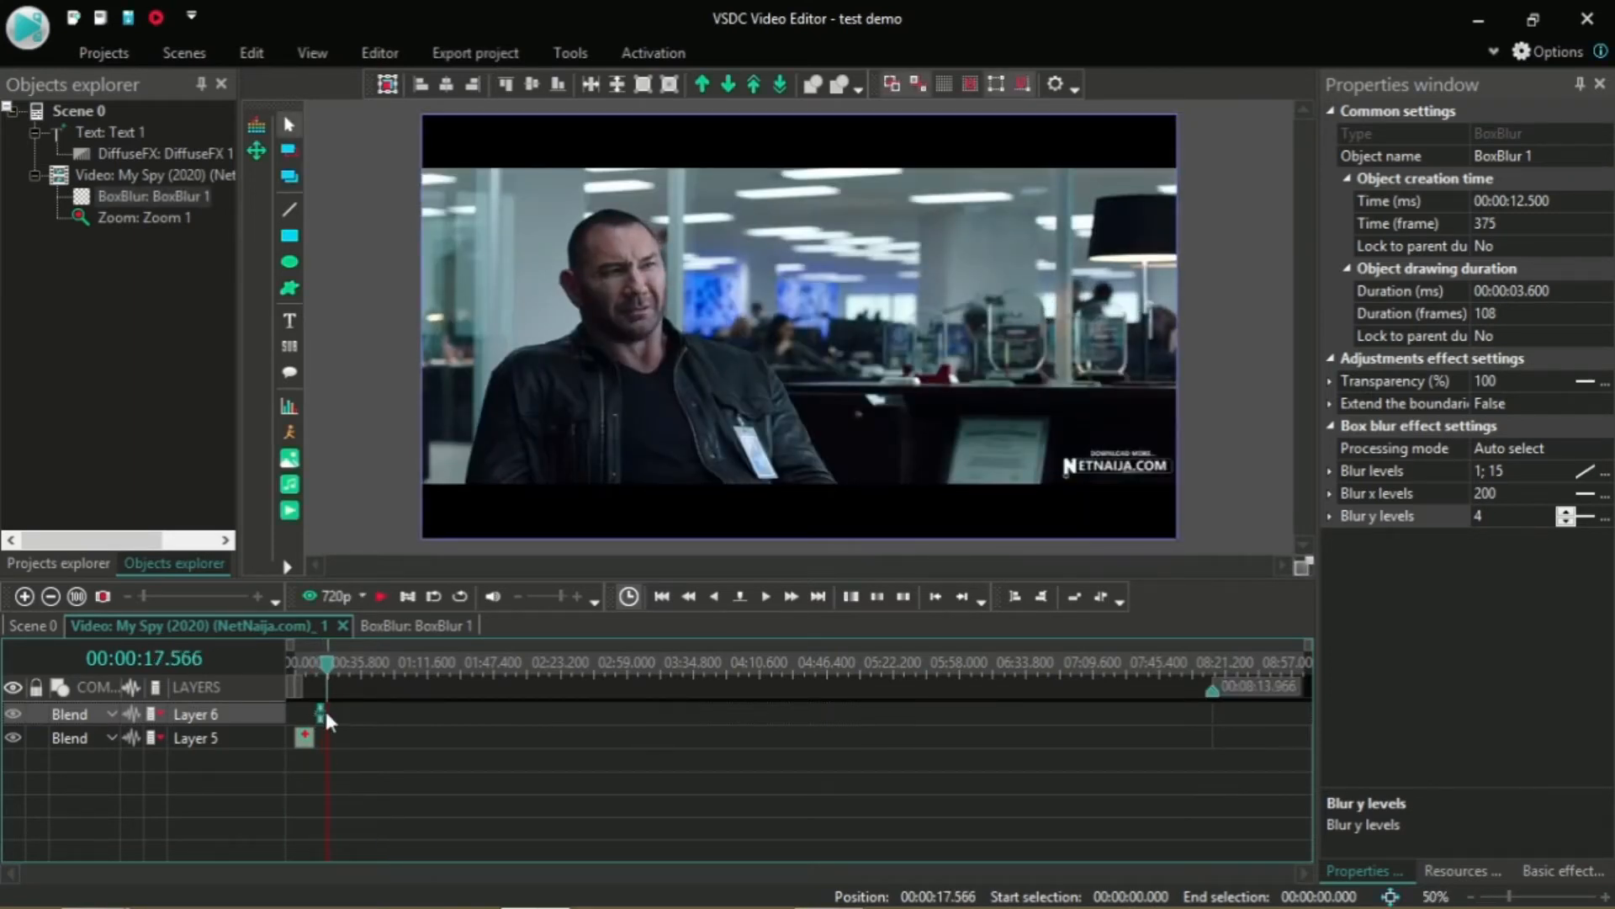
Step: Stretch the box blur to about 23.3 seconds, then delete the effect from the clip
{"action": "left_click_drag", "start_coordinate": [325, 713], "coordinate": [356, 714]}
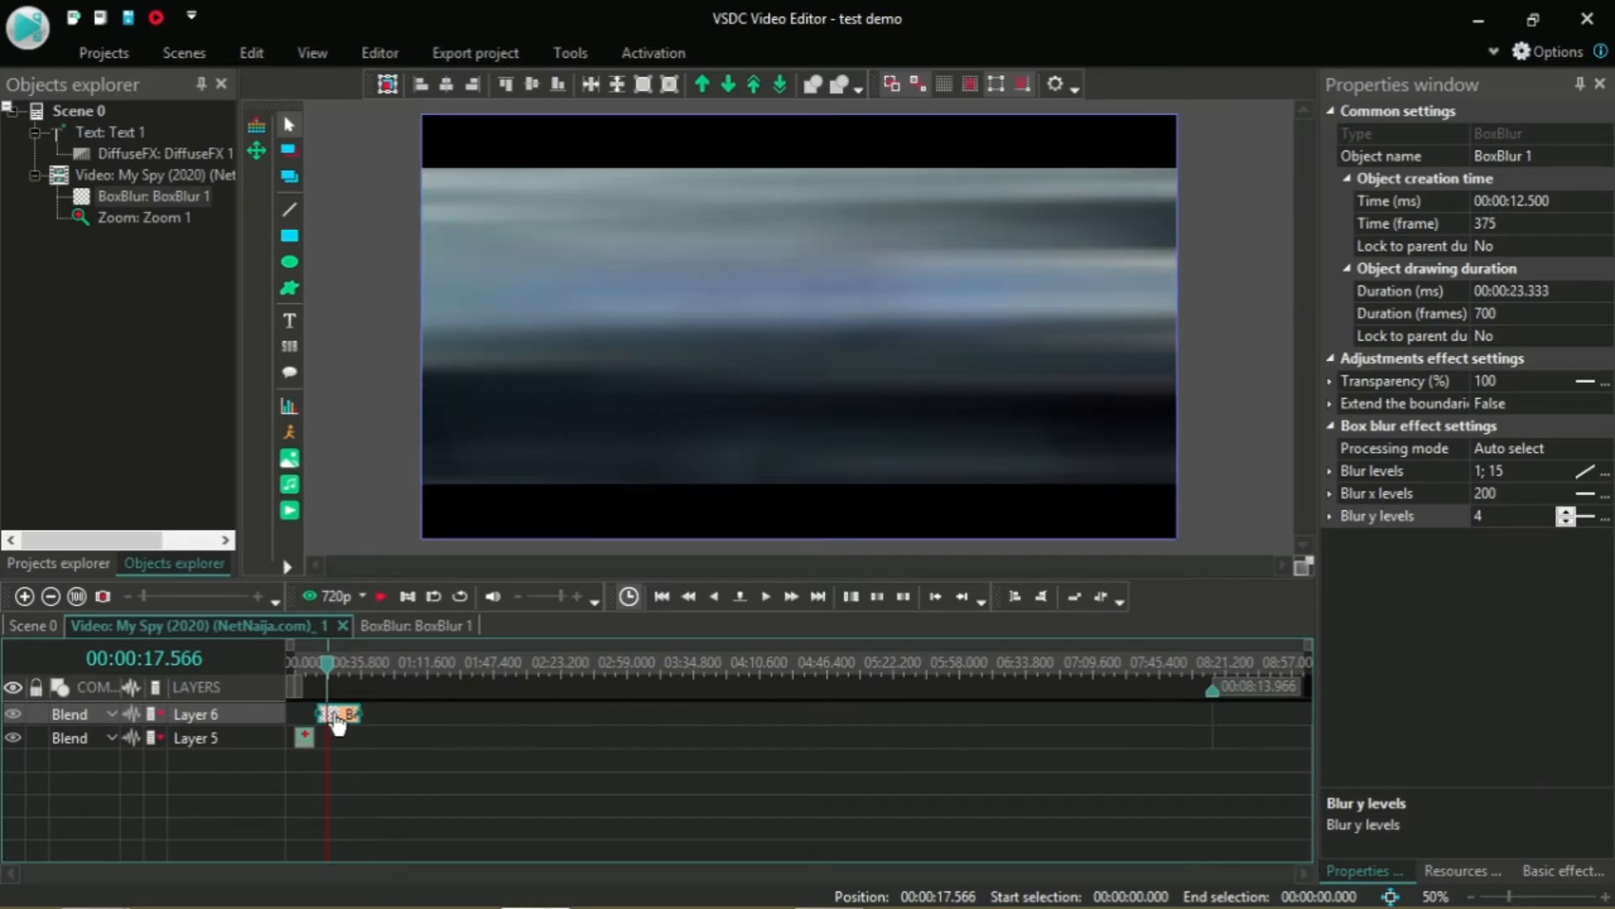
{"action": "key", "text": "Delete"}
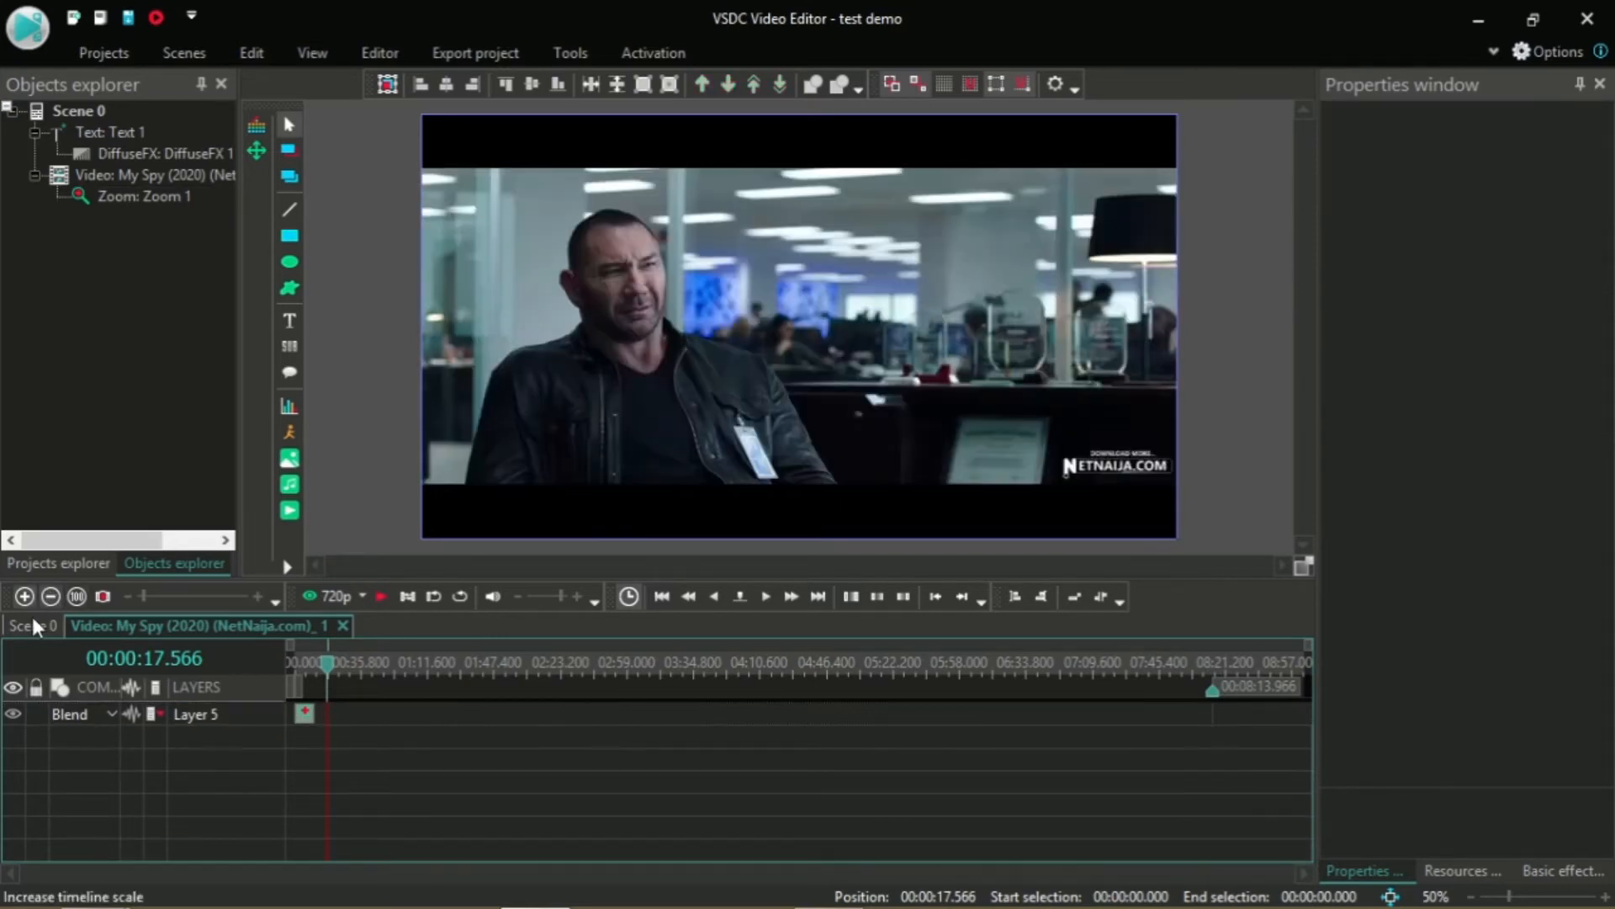
Step: Return to Scene 0 and play the movie clip on to about 00:00:24.400
{"action": "left_click", "coordinate": [34, 625]}
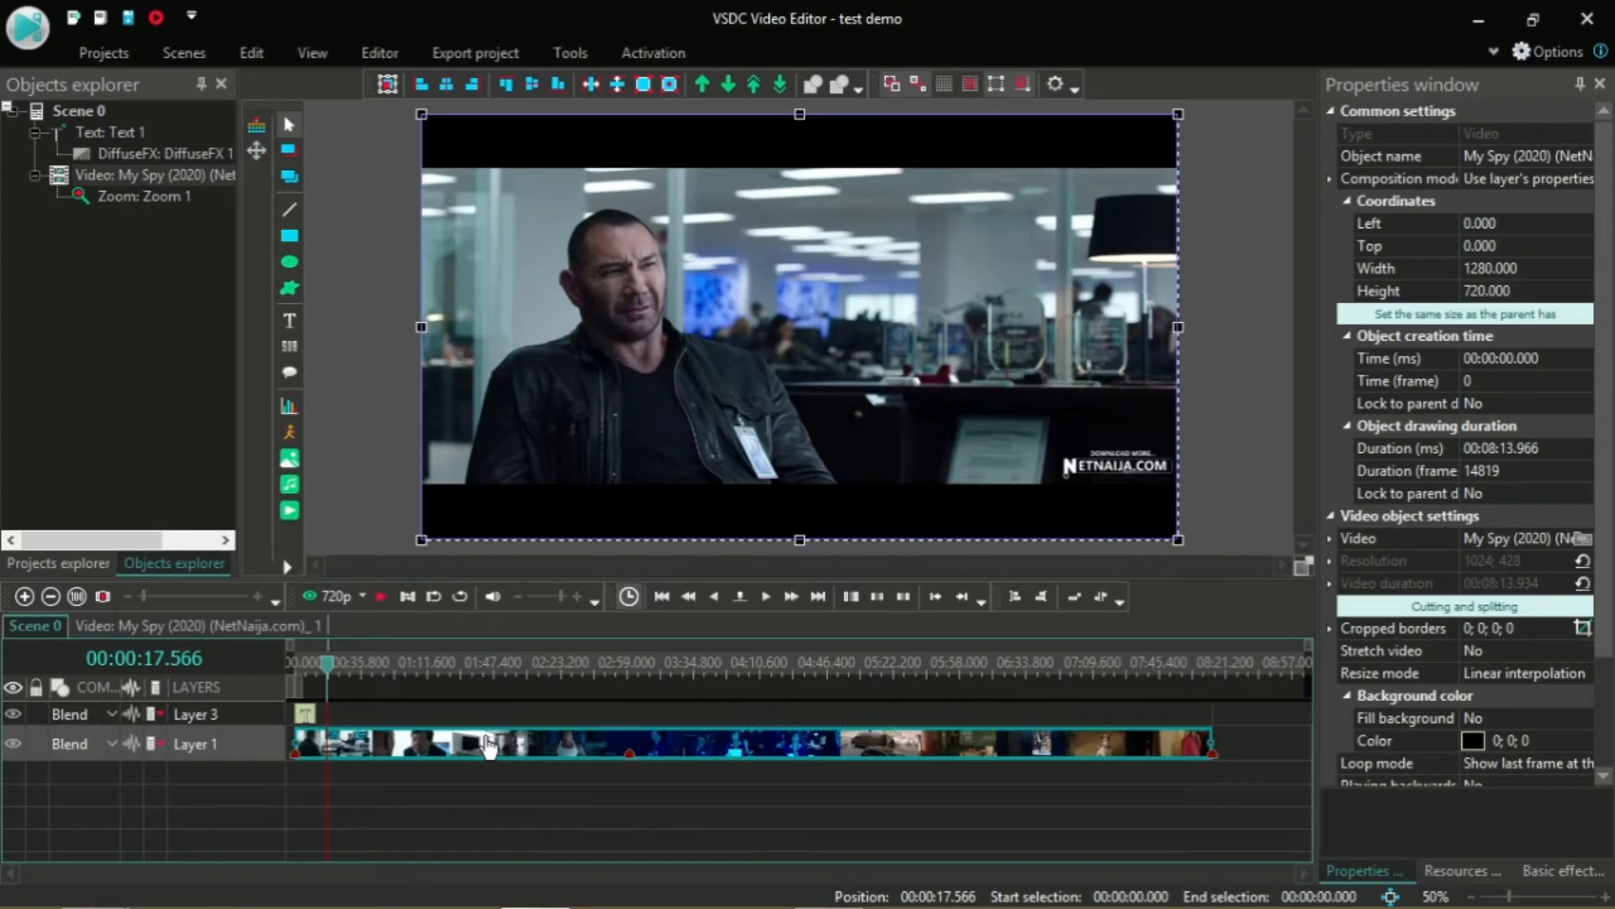
{"action": "left_click", "coordinate": [372, 54]}
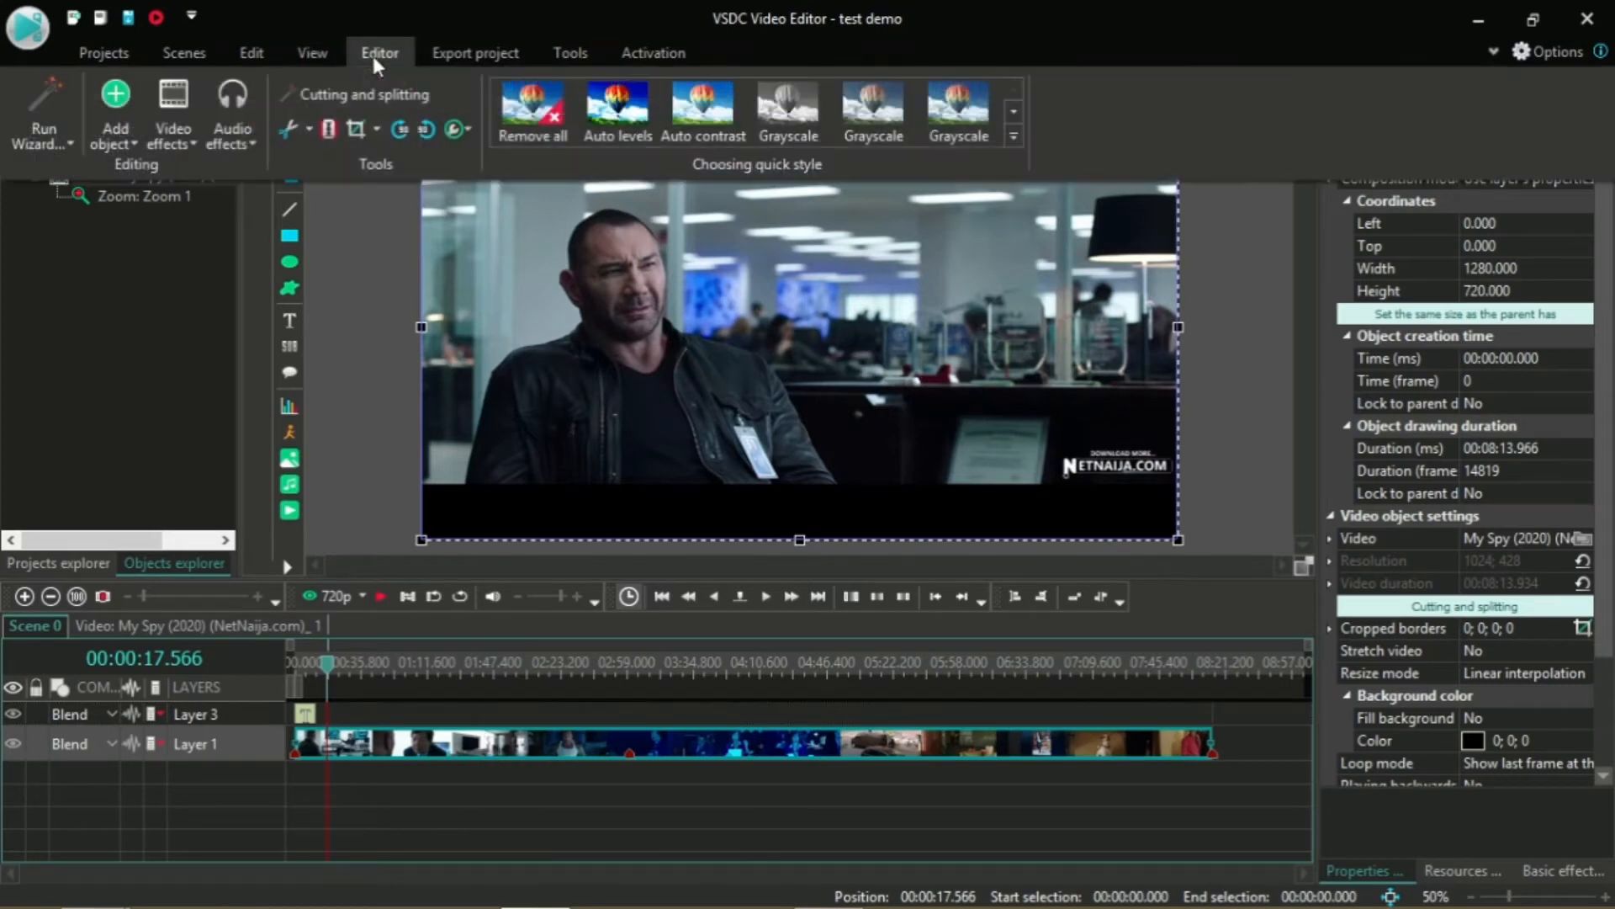
{"action": "left_click", "coordinate": [170, 149]}
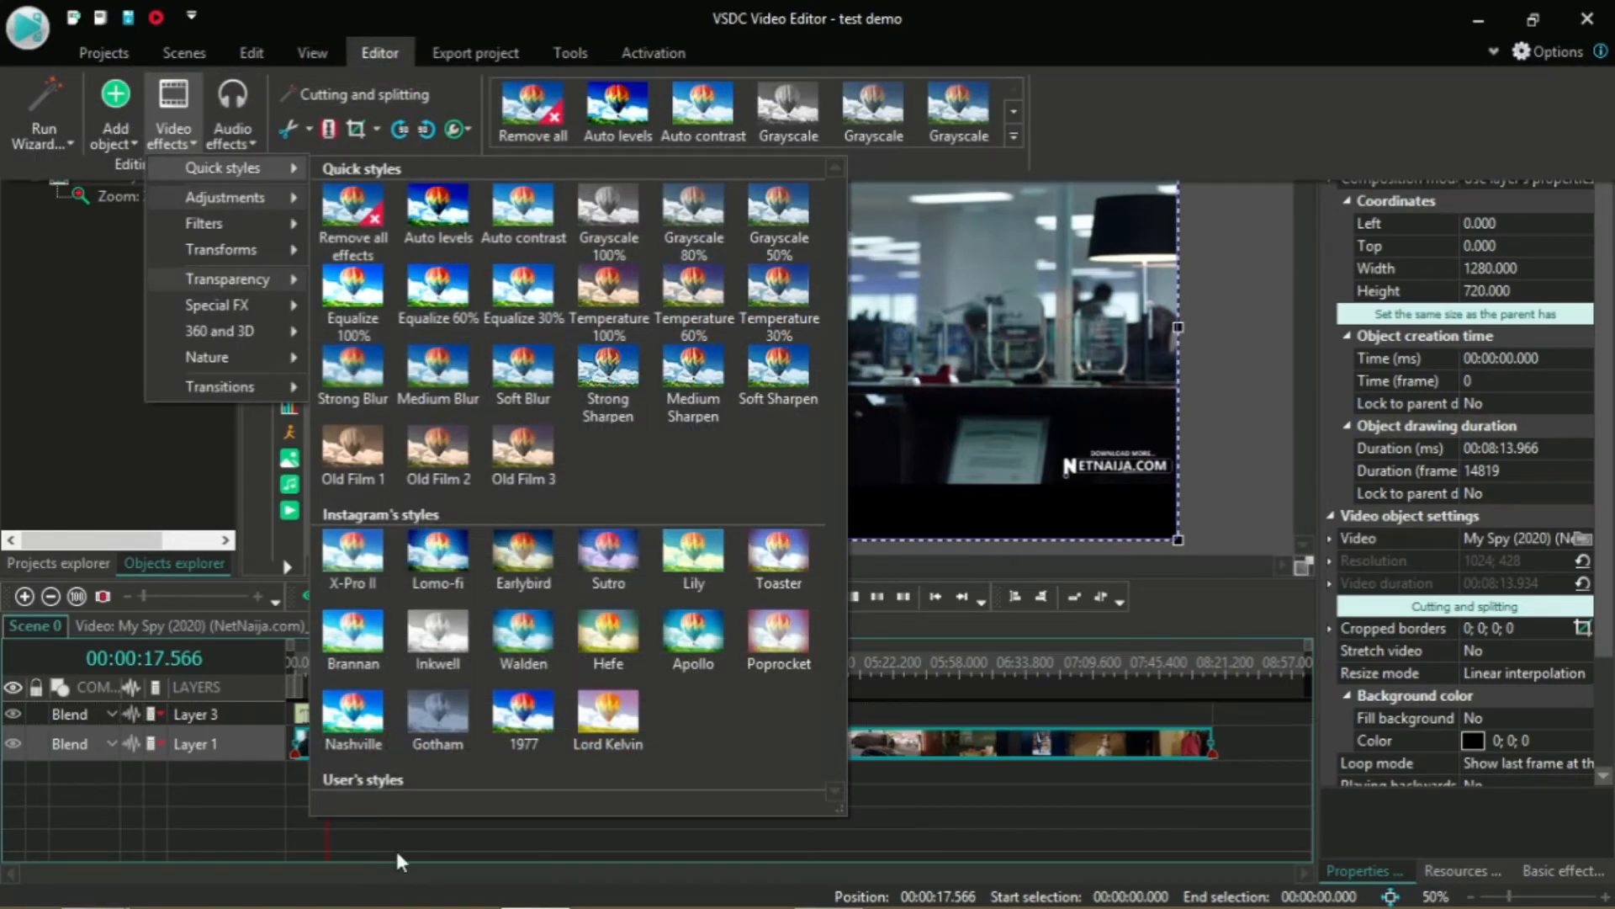
{"action": "left_click", "coordinate": [476, 844]}
{"action": "left_click", "coordinate": [407, 747]}
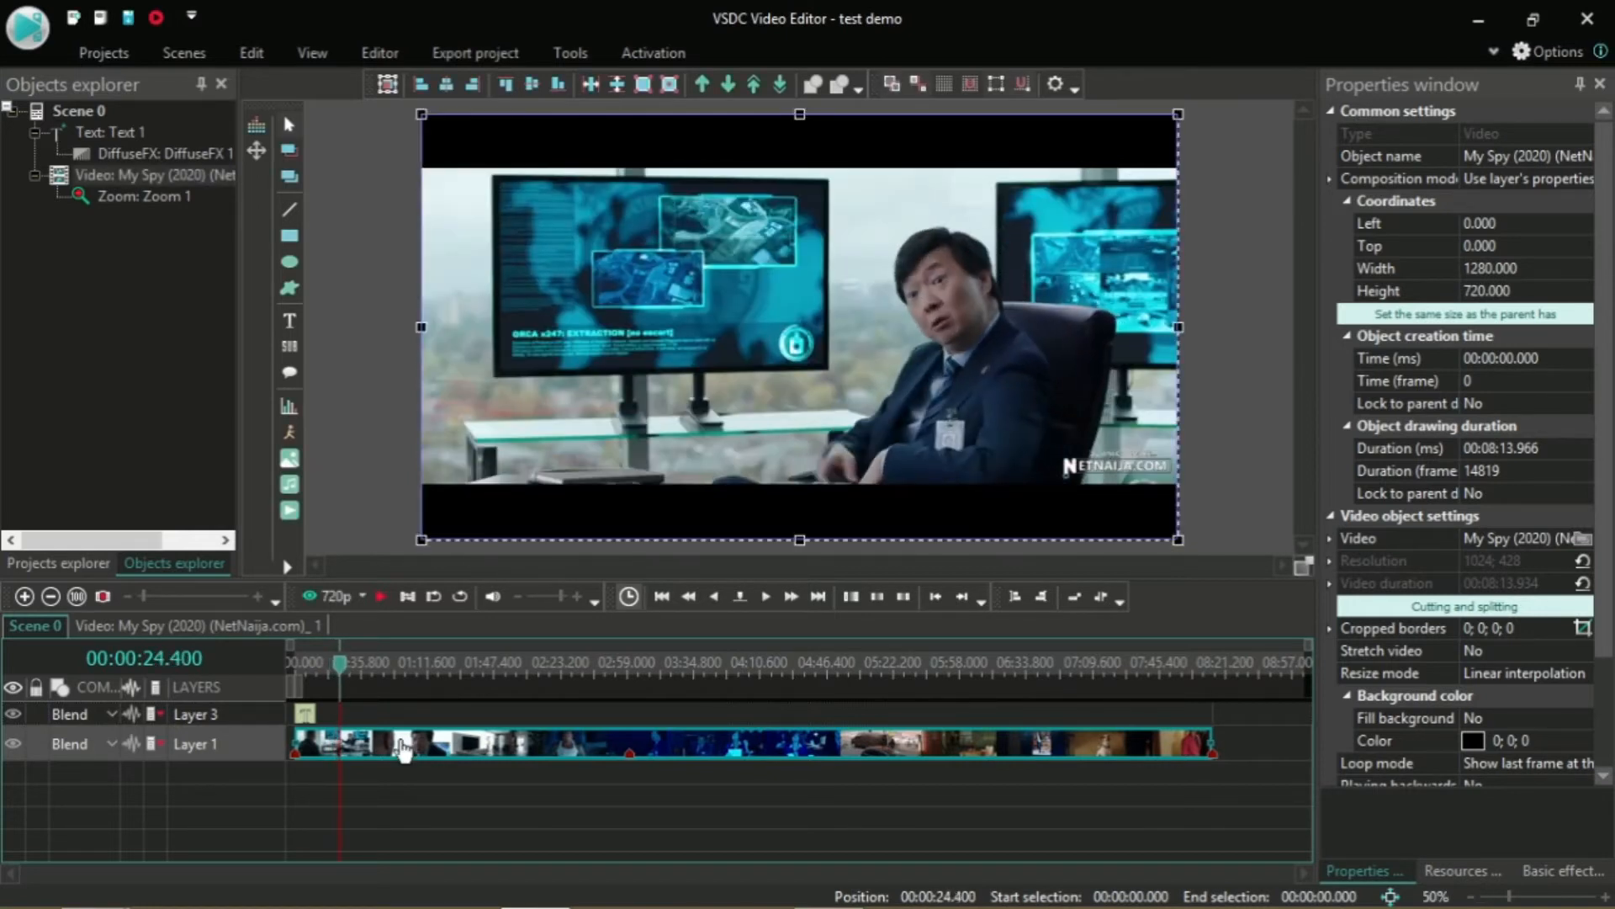
{"action": "key", "text": "space"}
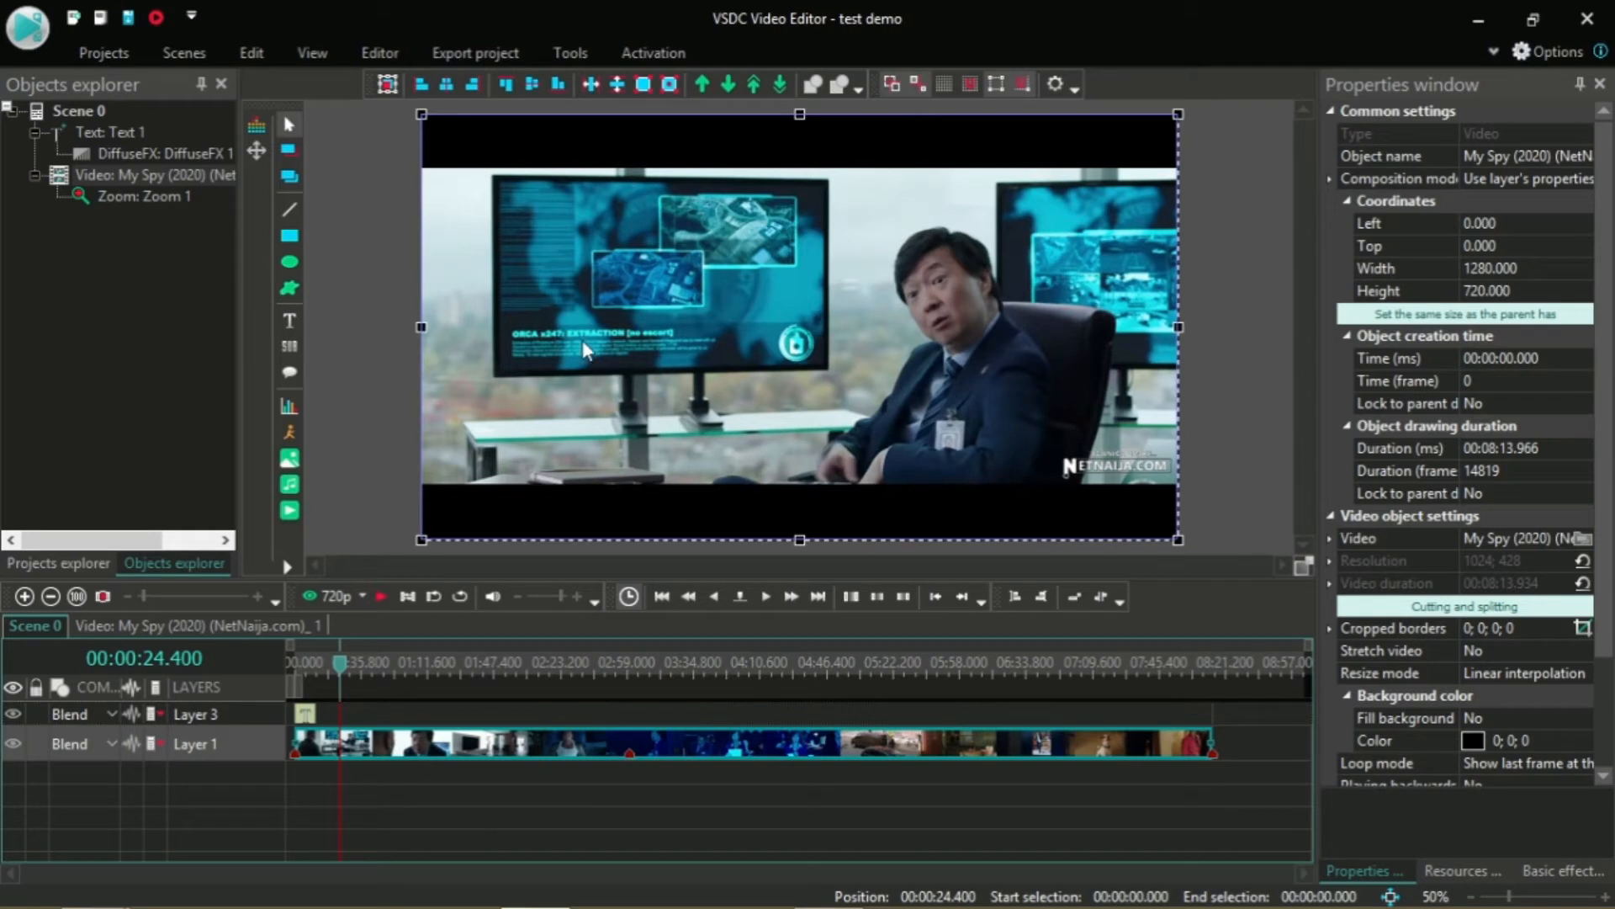
Step: Add a DeLogo filter to the movie clip for the whole parent duration on a new layer
{"action": "left_click", "coordinate": [379, 52]}
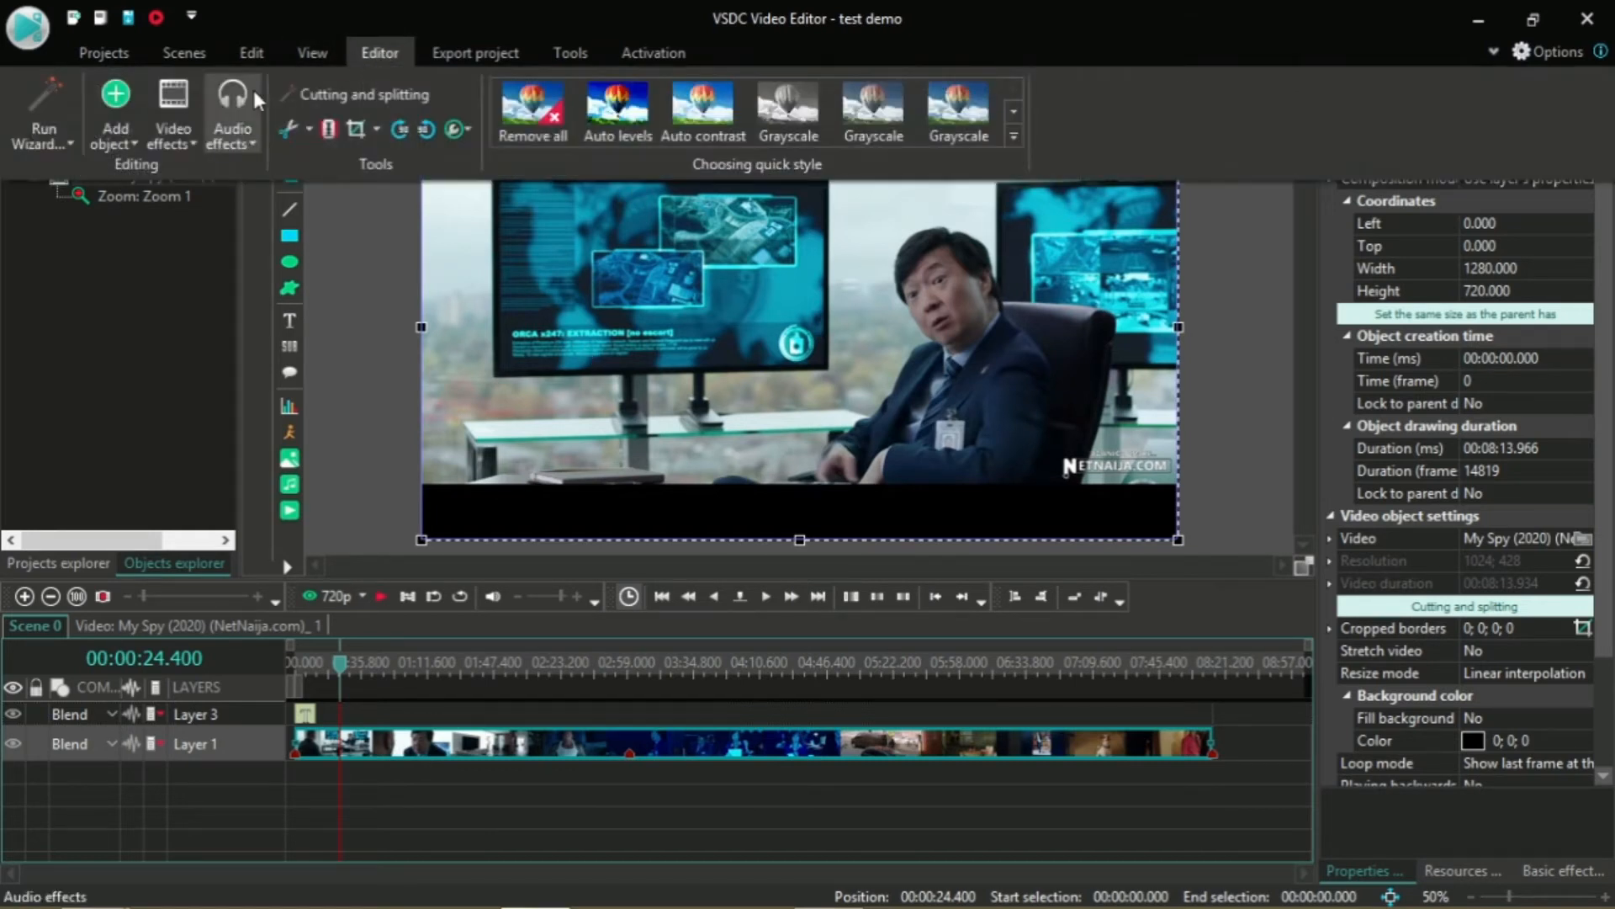
{"action": "left_click", "coordinate": [173, 143]}
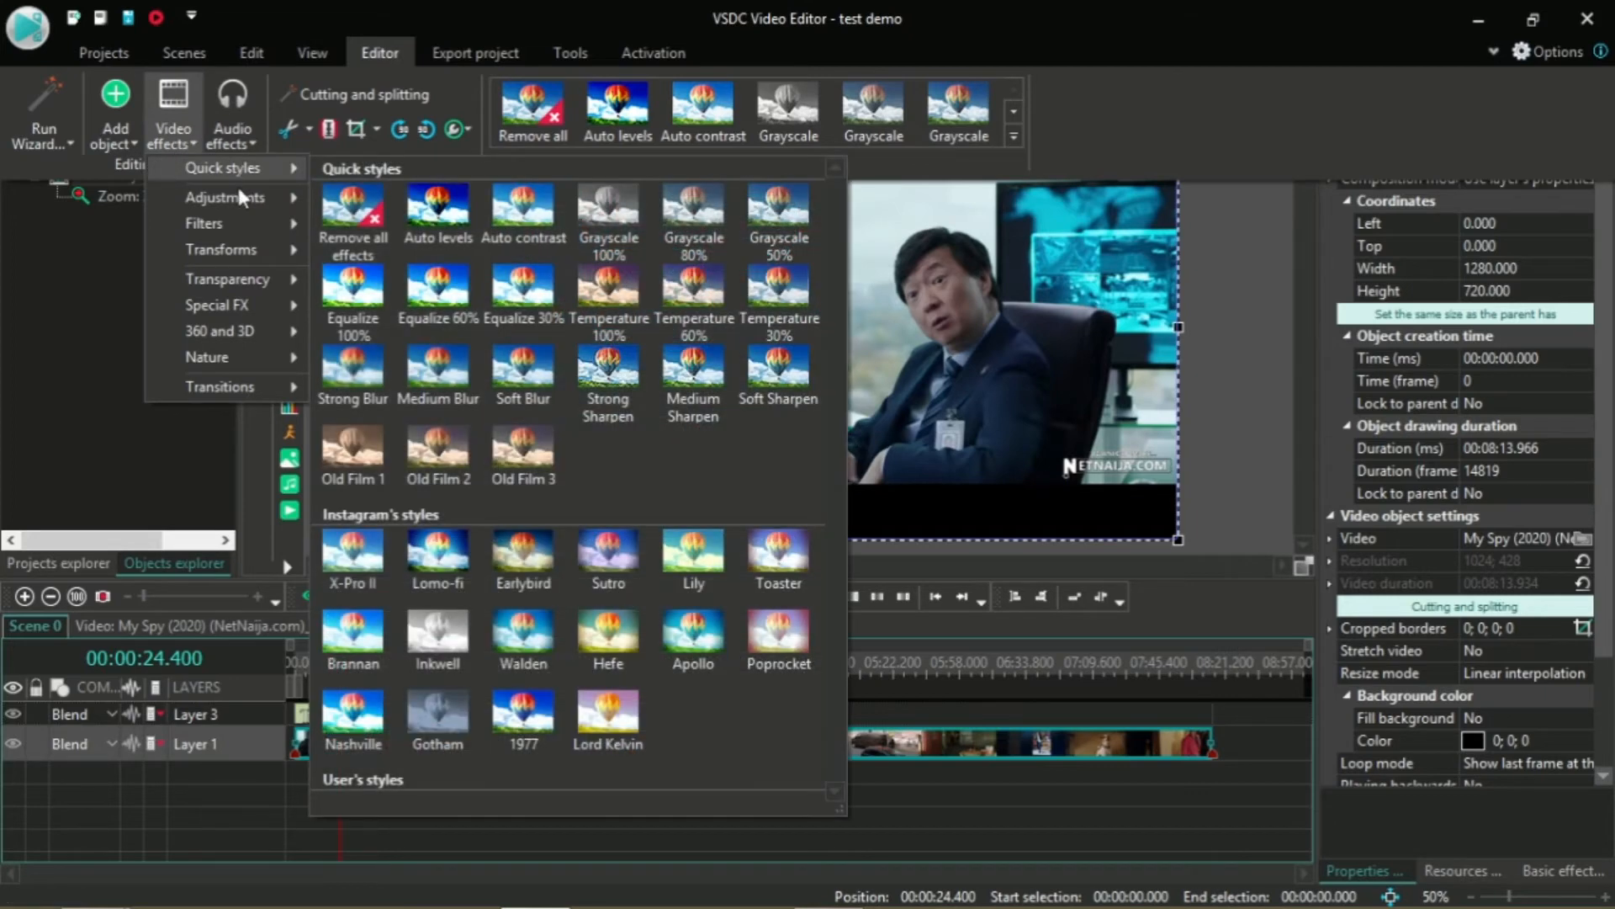
{"action": "mouse_move", "coordinate": [241, 202]}
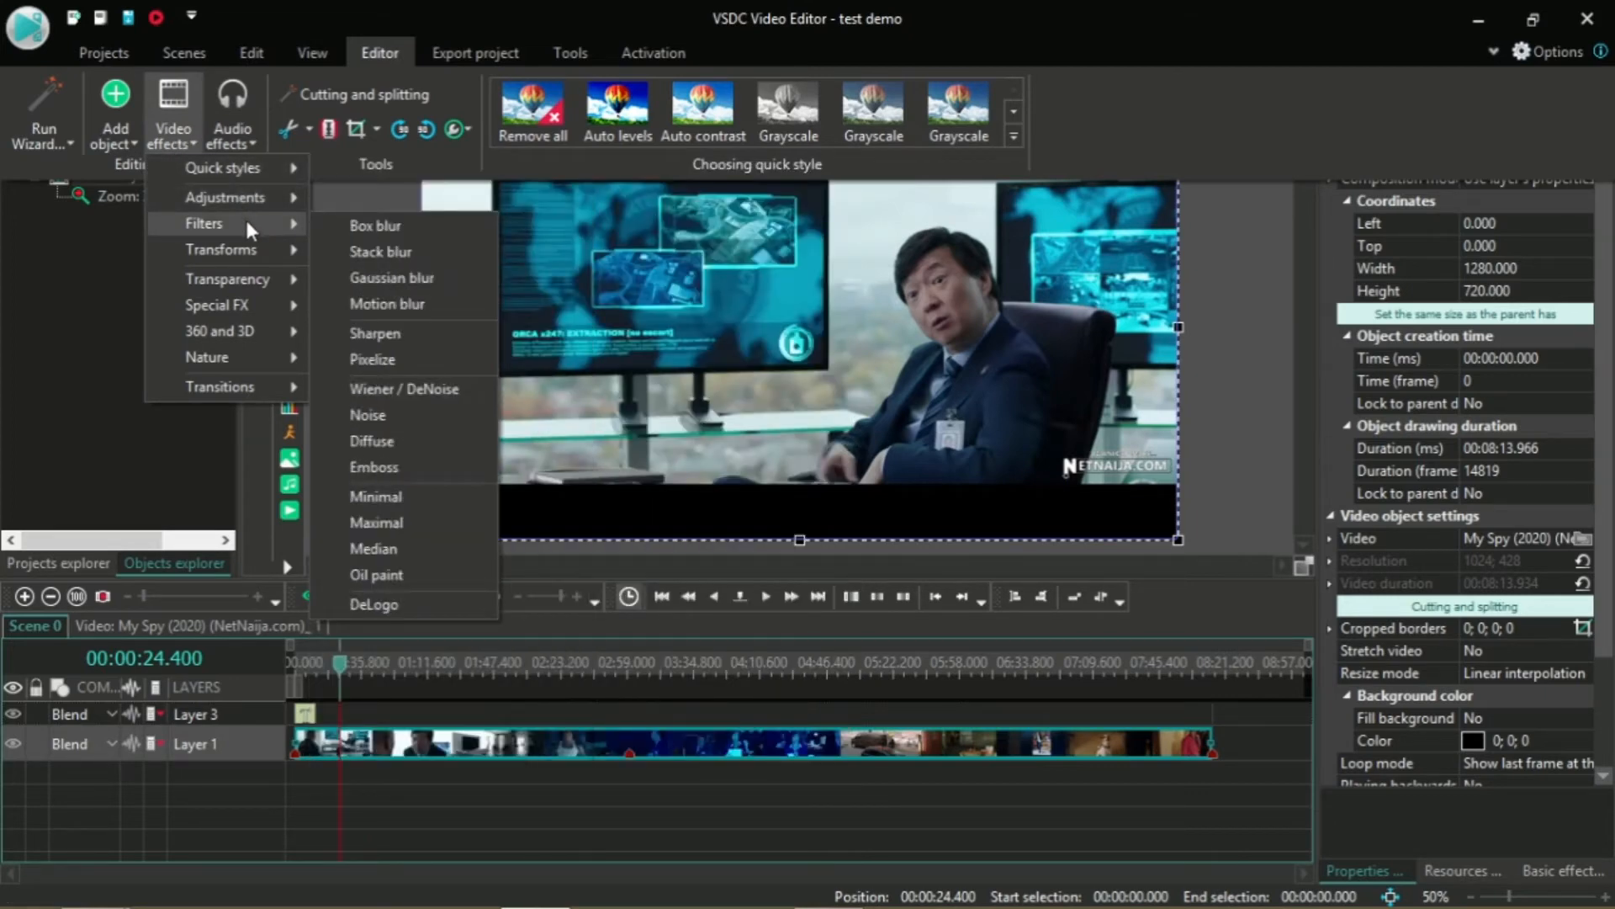
{"action": "mouse_move", "coordinate": [266, 281]}
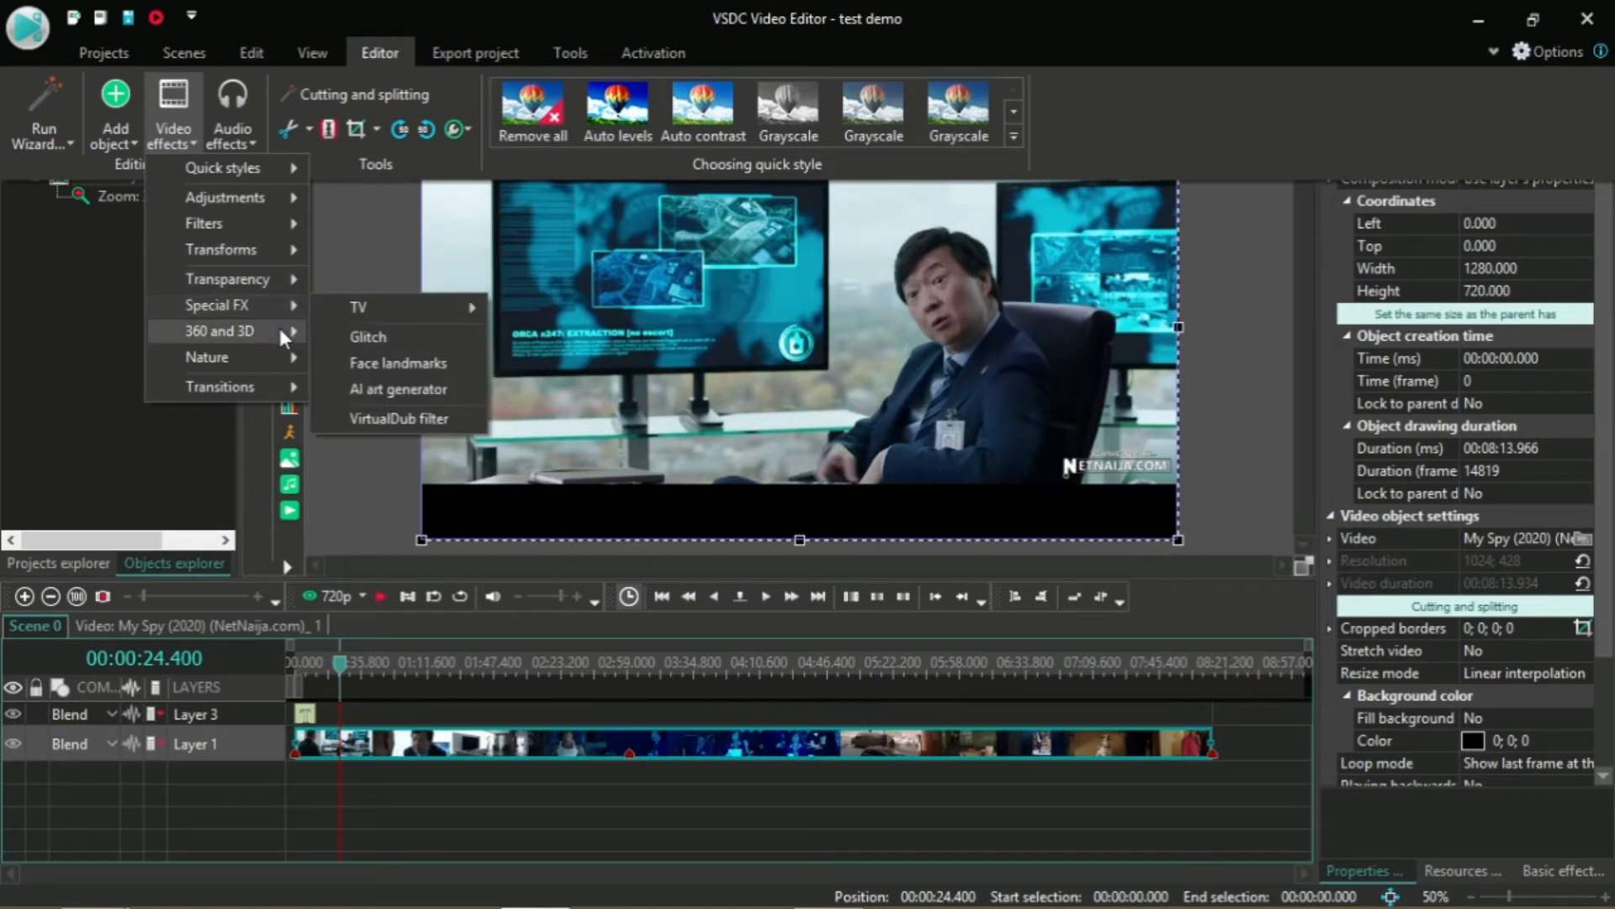
{"action": "mouse_move", "coordinate": [285, 360]}
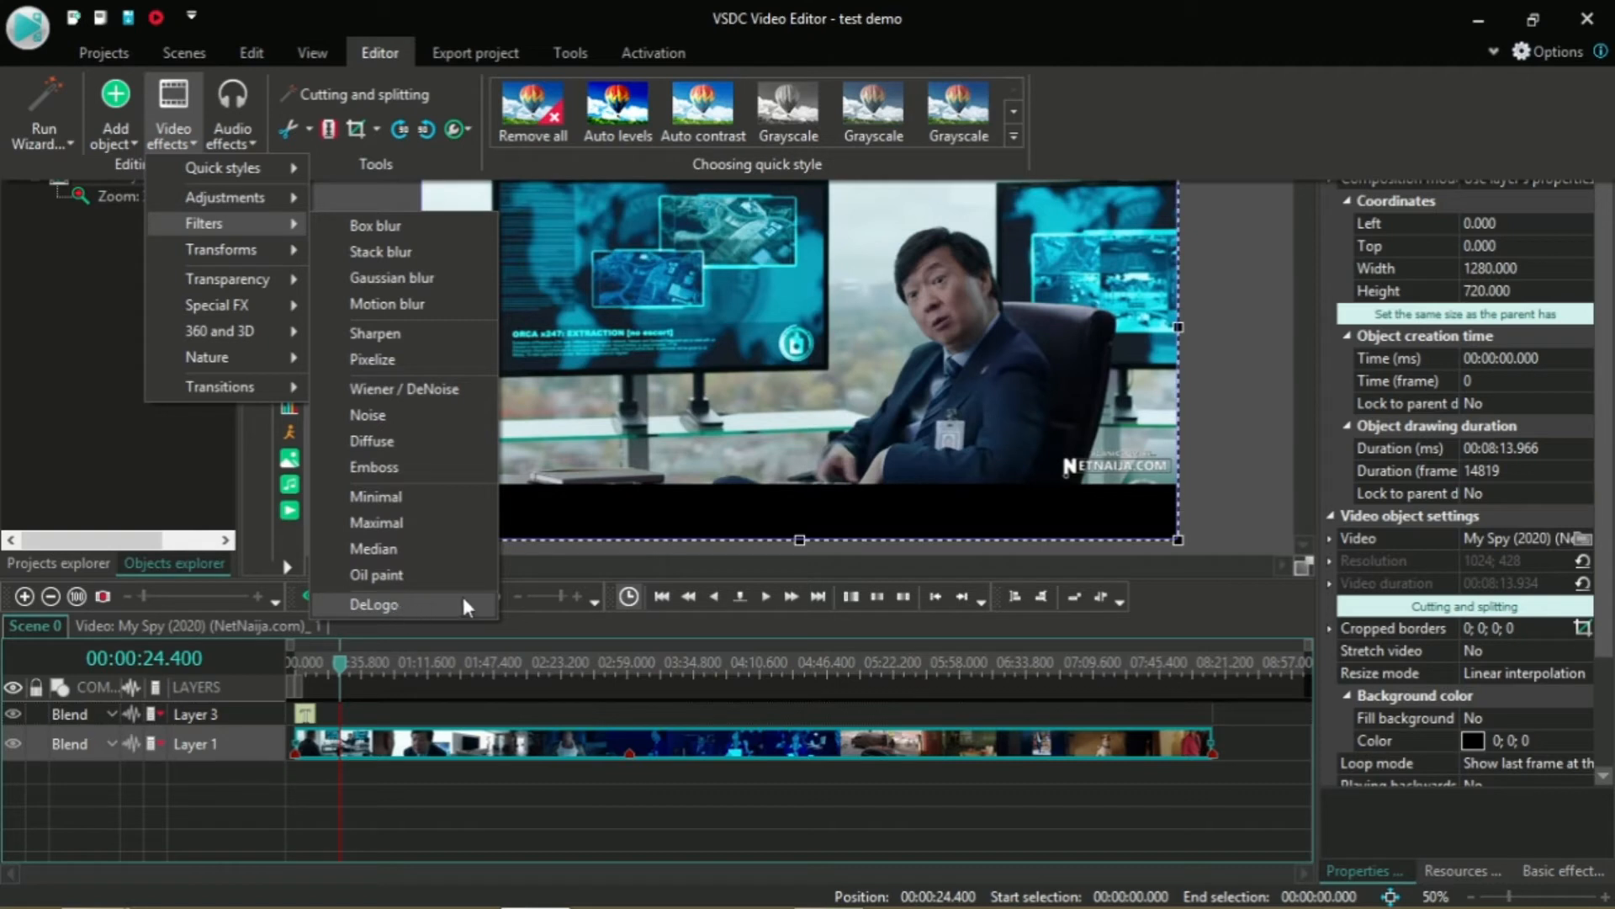
{"action": "left_click", "coordinate": [400, 599]}
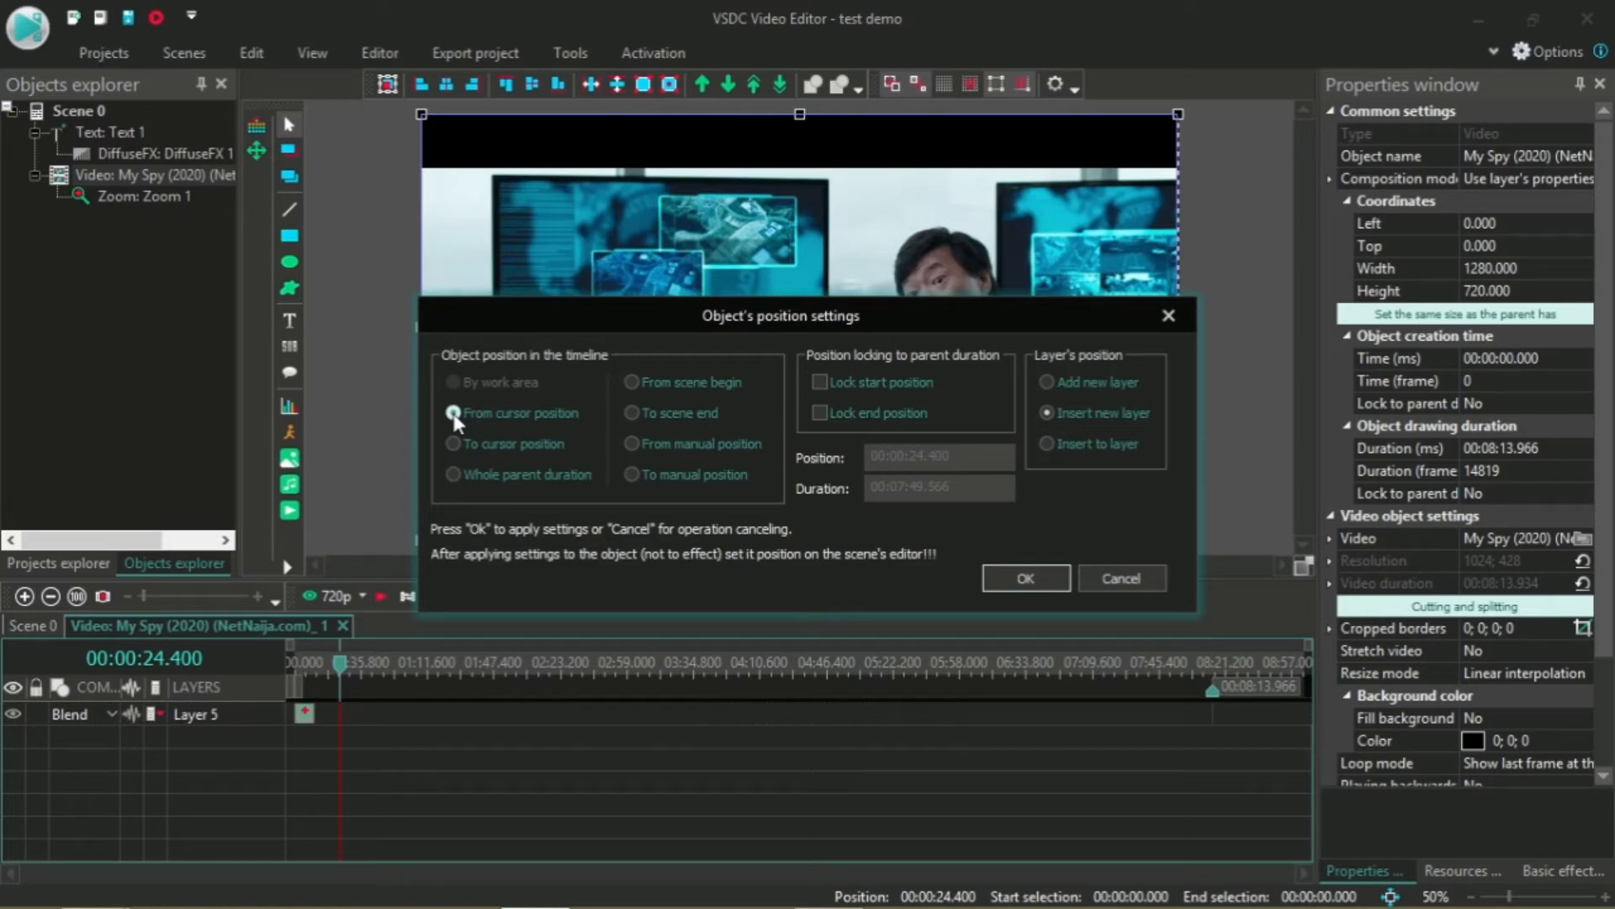
{"action": "left_click", "coordinate": [454, 474]}
{"action": "left_click", "coordinate": [1028, 578]}
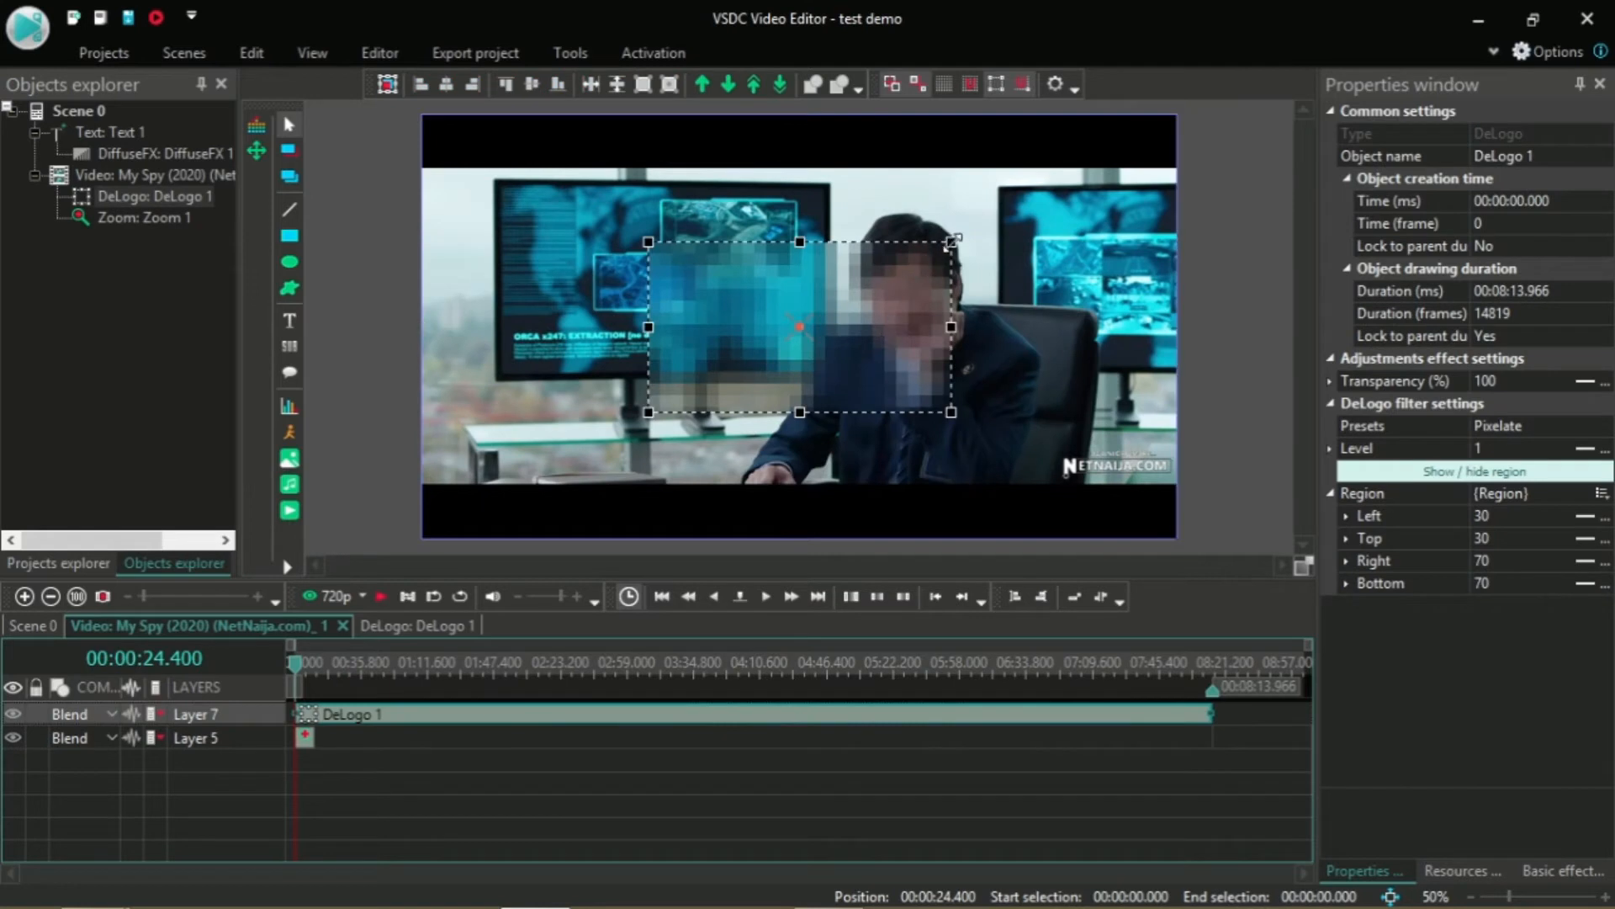
Step: Fit the DeLogo region over the large wall monitor, about 9.8 to 53.9 horizontally and 16.9 to 60.6 vertically, and play the clip
{"action": "left_click_drag", "start_coordinate": [951, 241], "coordinate": [853, 308]}
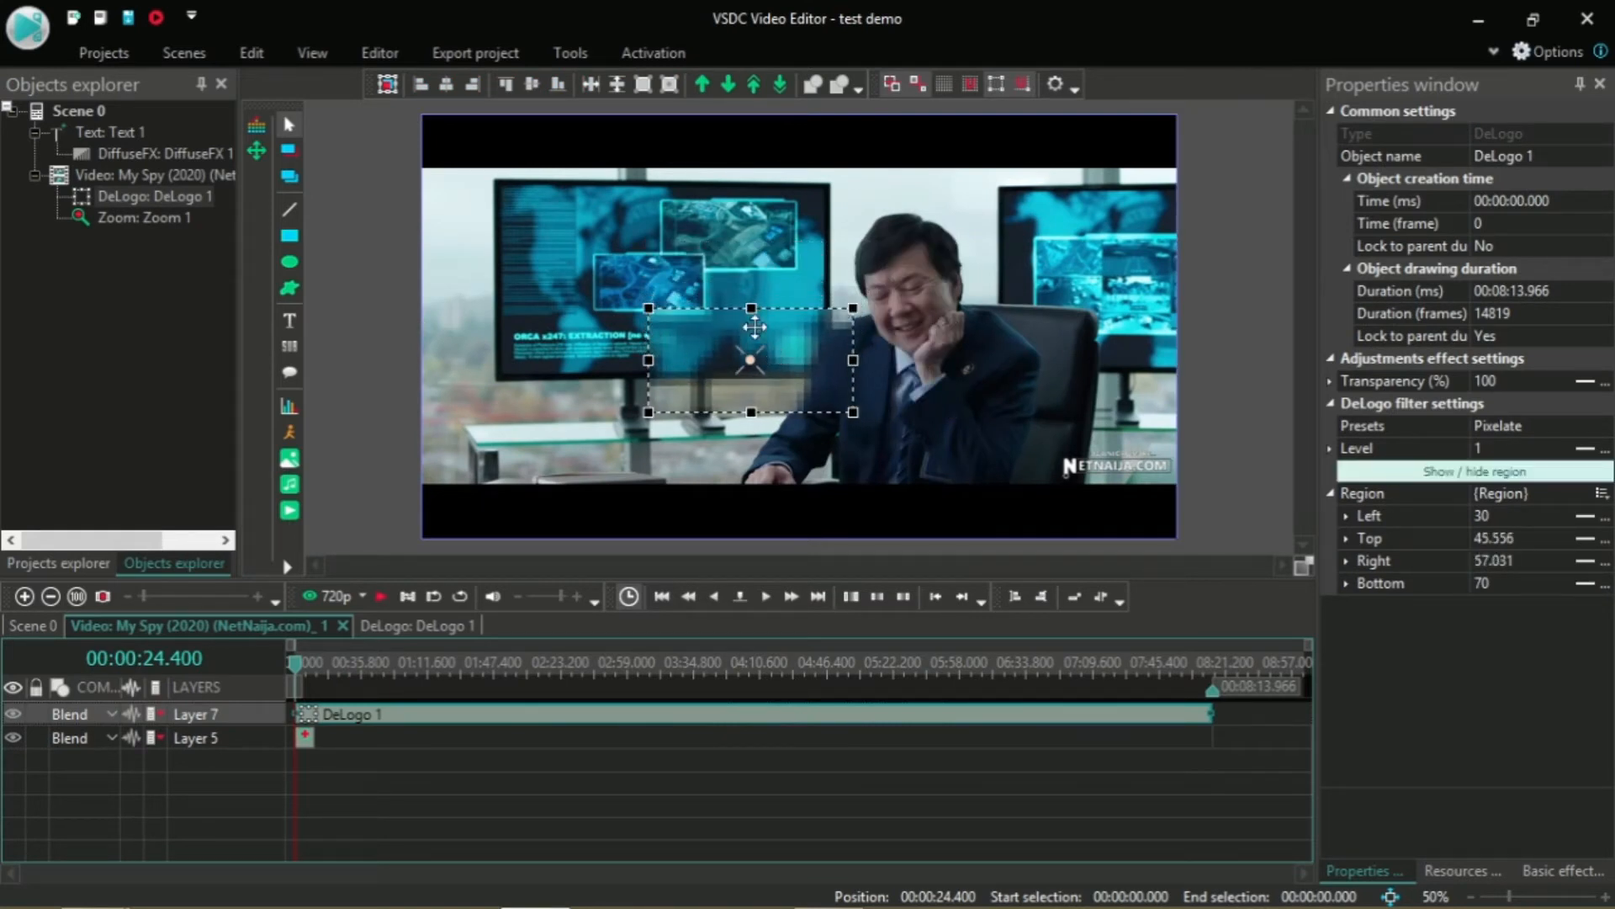
{"action": "left_click_drag", "start_coordinate": [755, 328], "coordinate": [488, 181]}
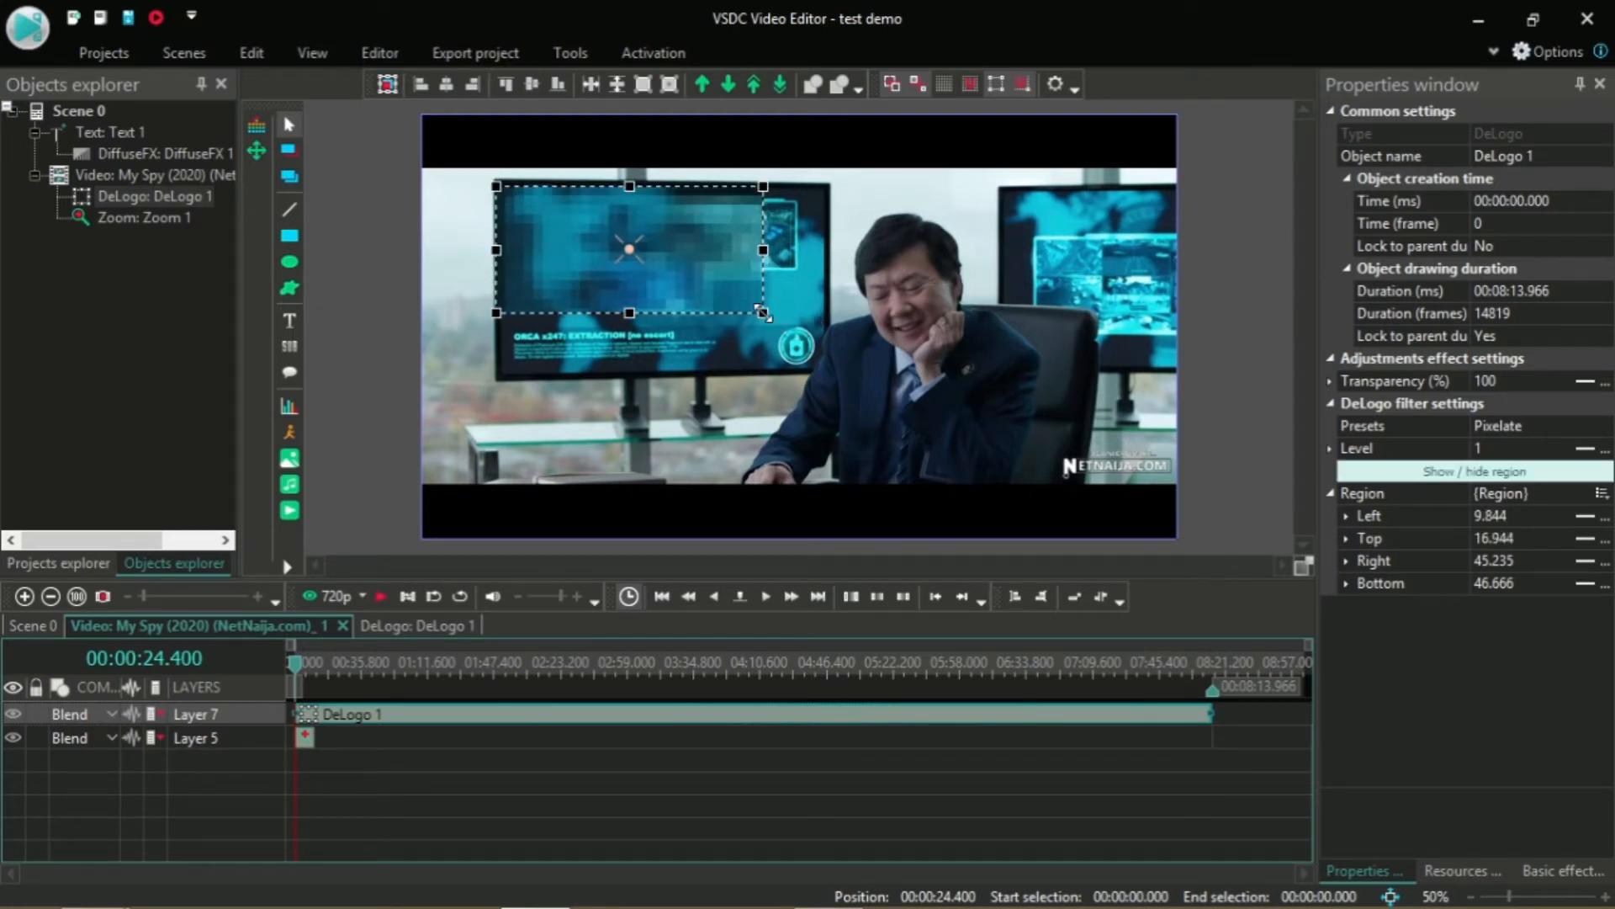
{"action": "left_click_drag", "start_coordinate": [763, 313], "coordinate": [830, 354]}
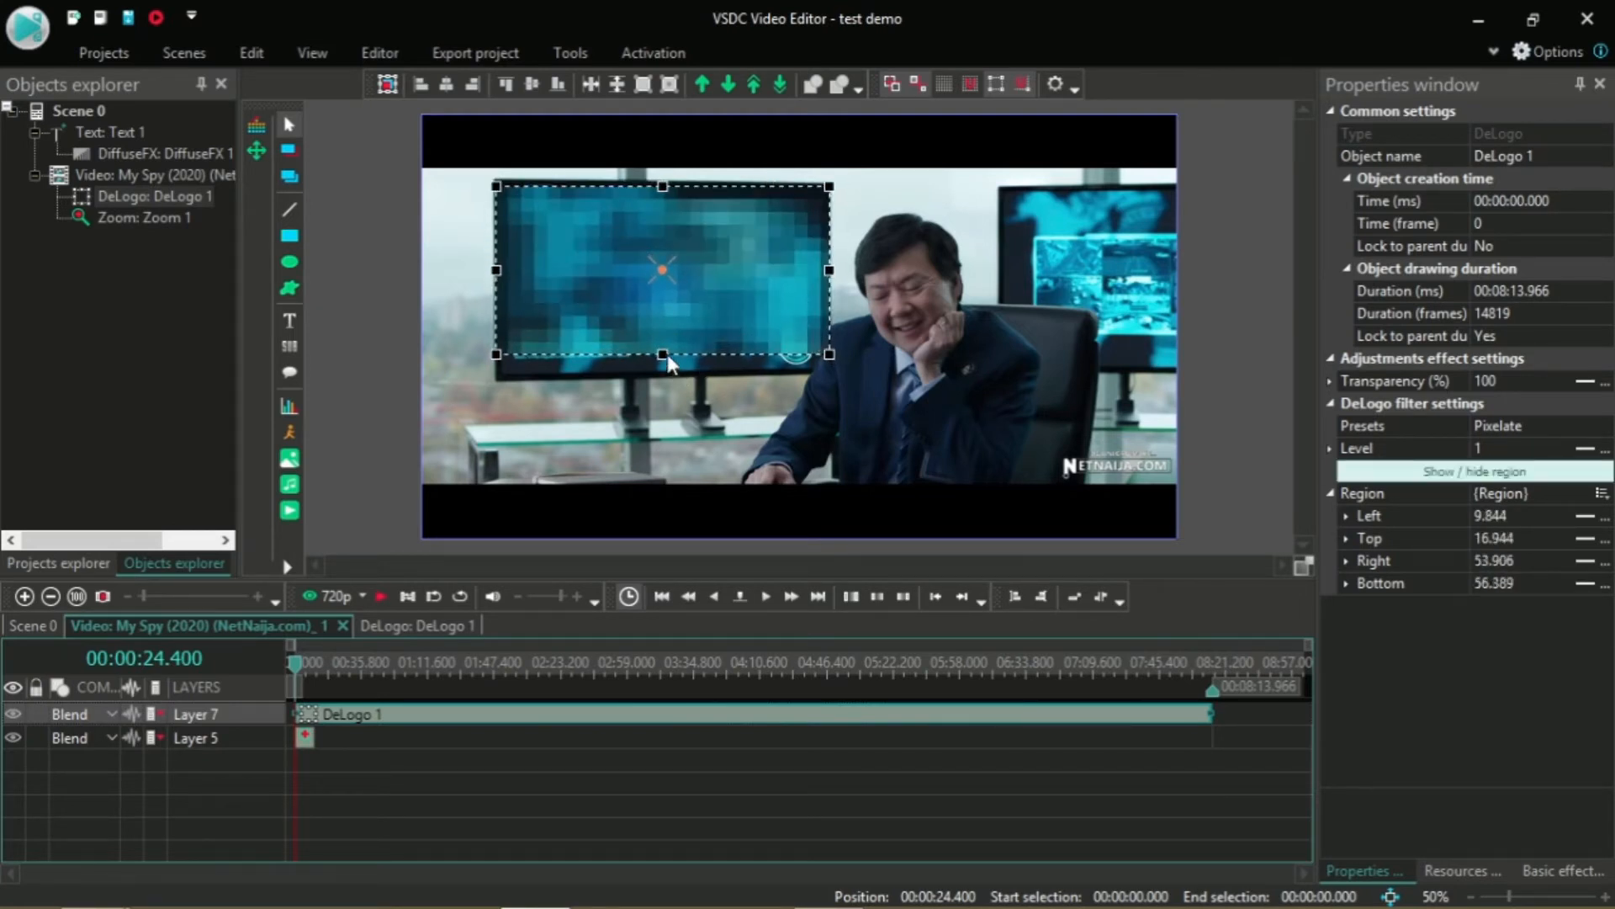
{"action": "left_click_drag", "start_coordinate": [668, 354], "coordinate": [667, 370]}
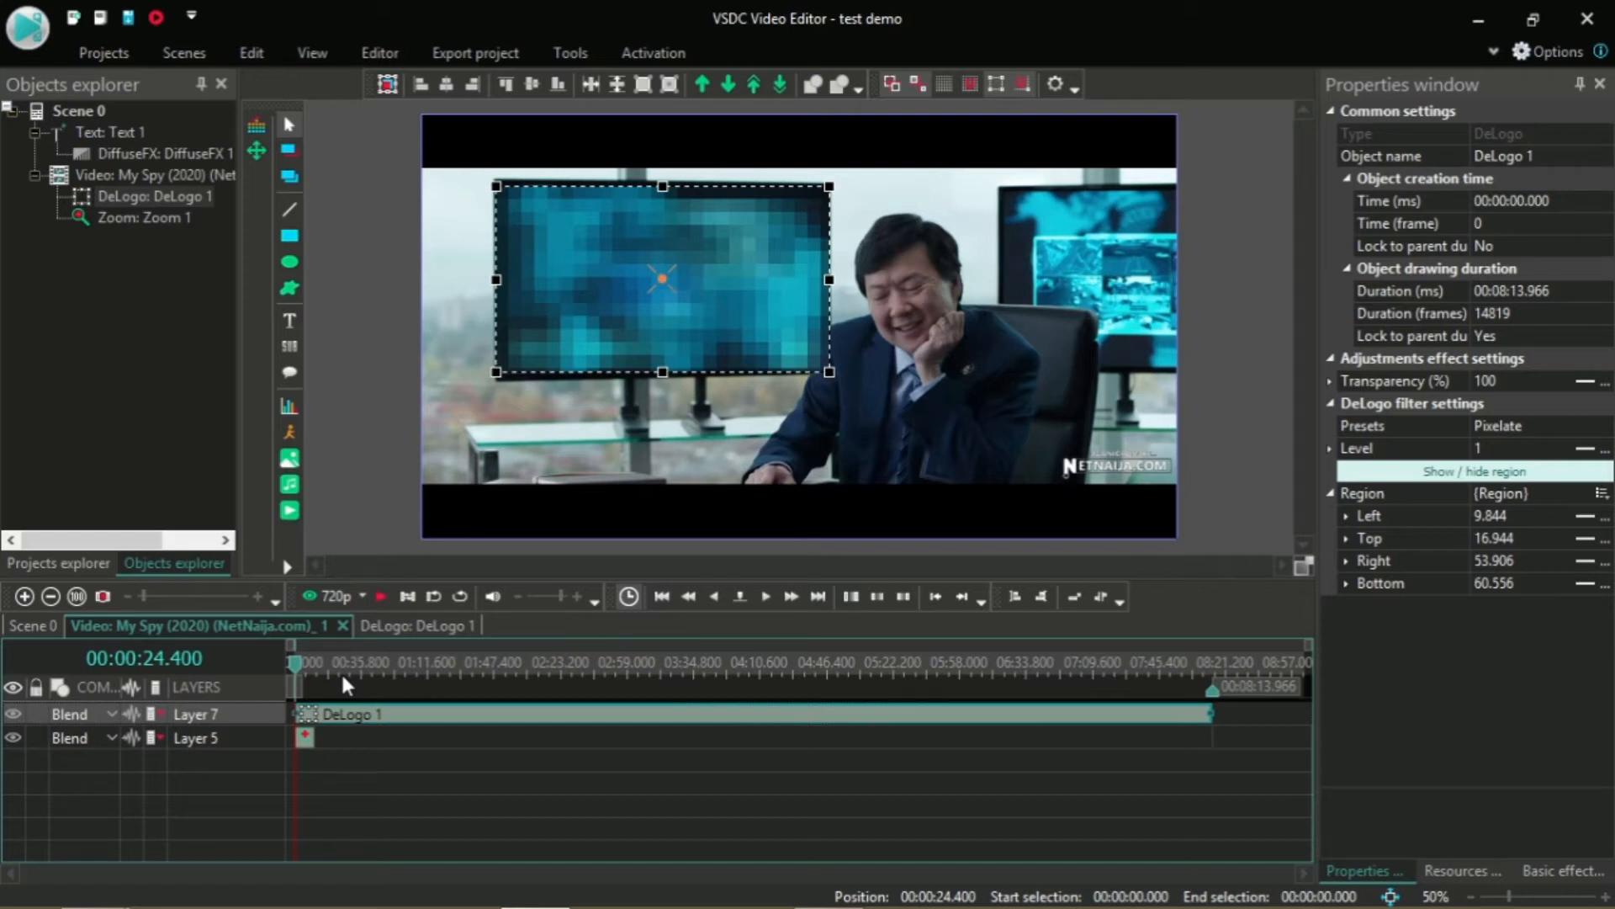
{"action": "key", "text": "space"}
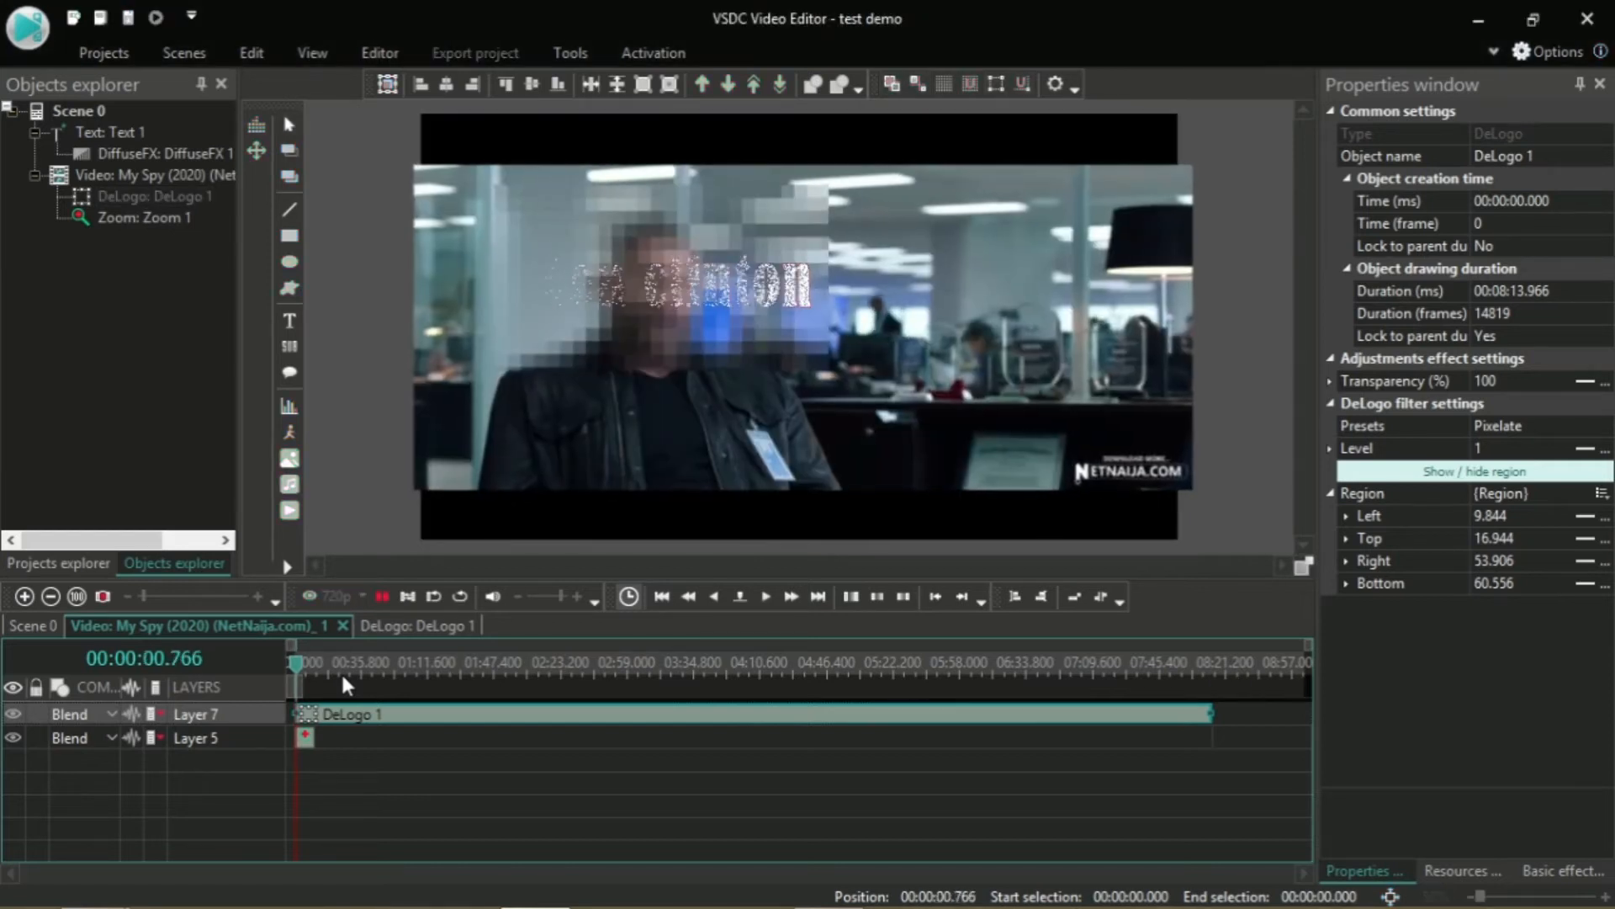
Step: Stop the playback, return to Scene 0 and delete the title text object from the timeline
{"action": "key", "text": "space"}
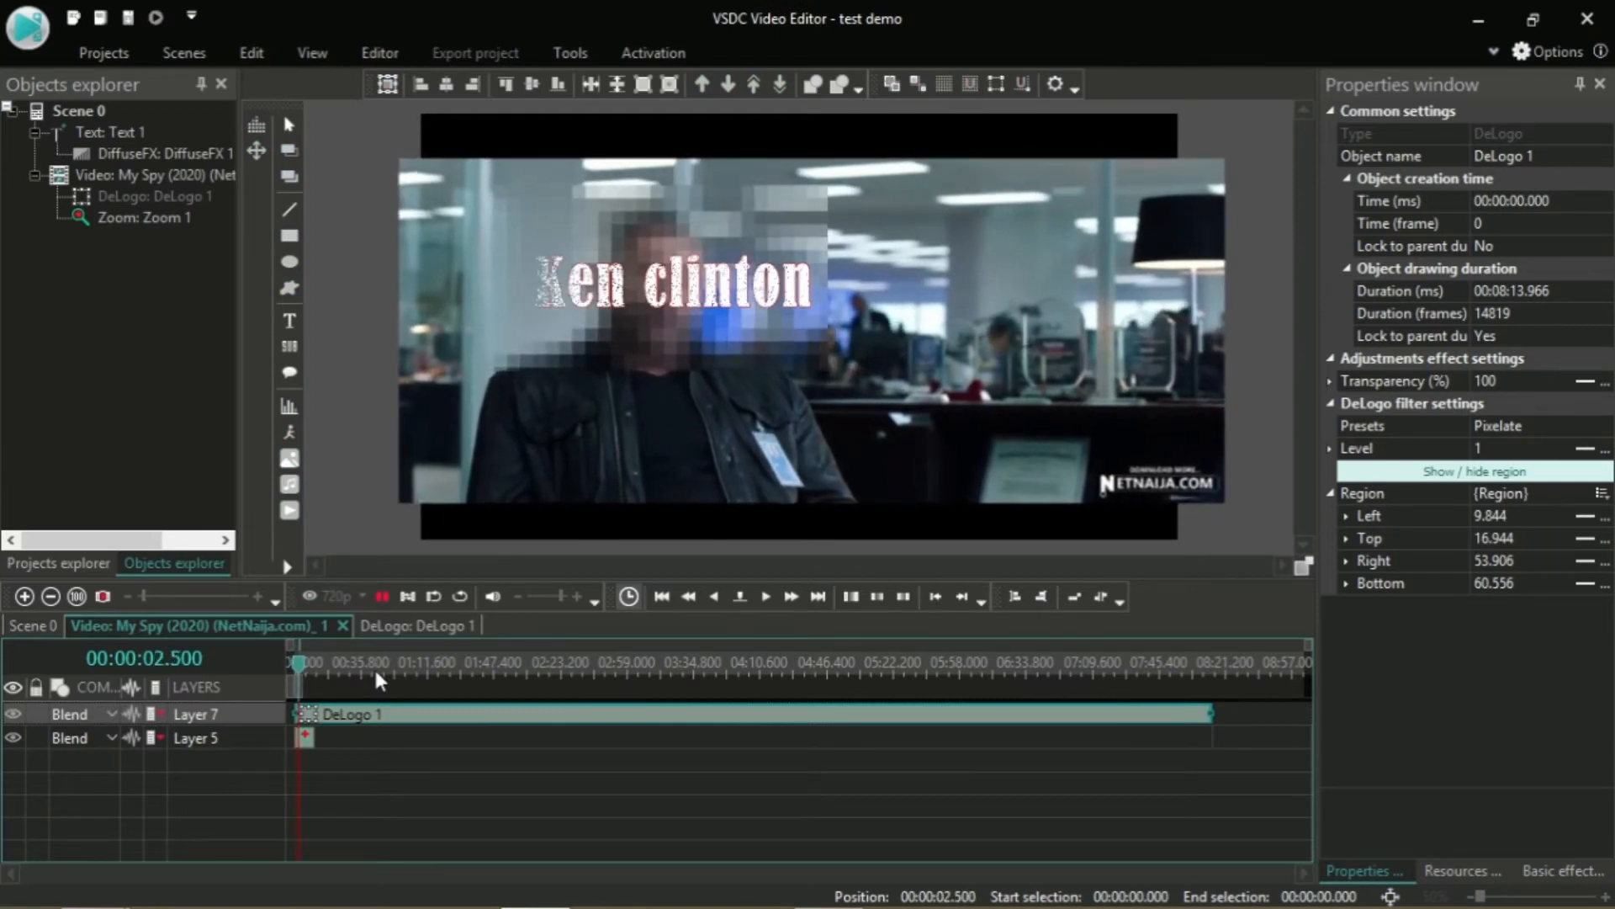
{"action": "left_click", "coordinate": [40, 624]}
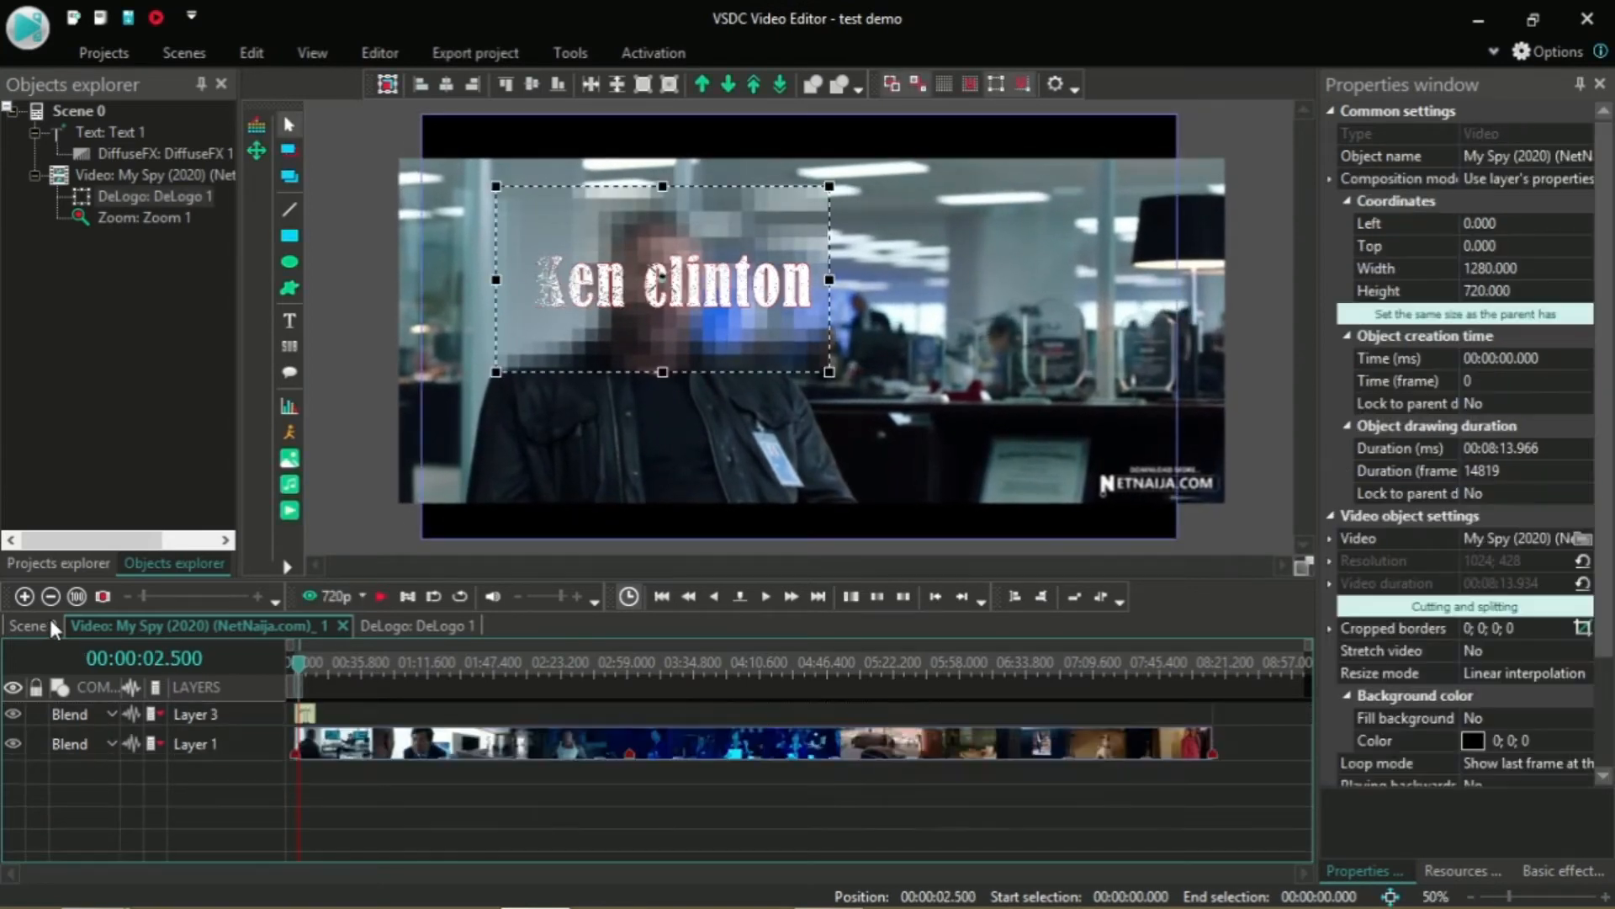
{"action": "left_click", "coordinate": [305, 716]}
{"action": "key", "text": "Delete"}
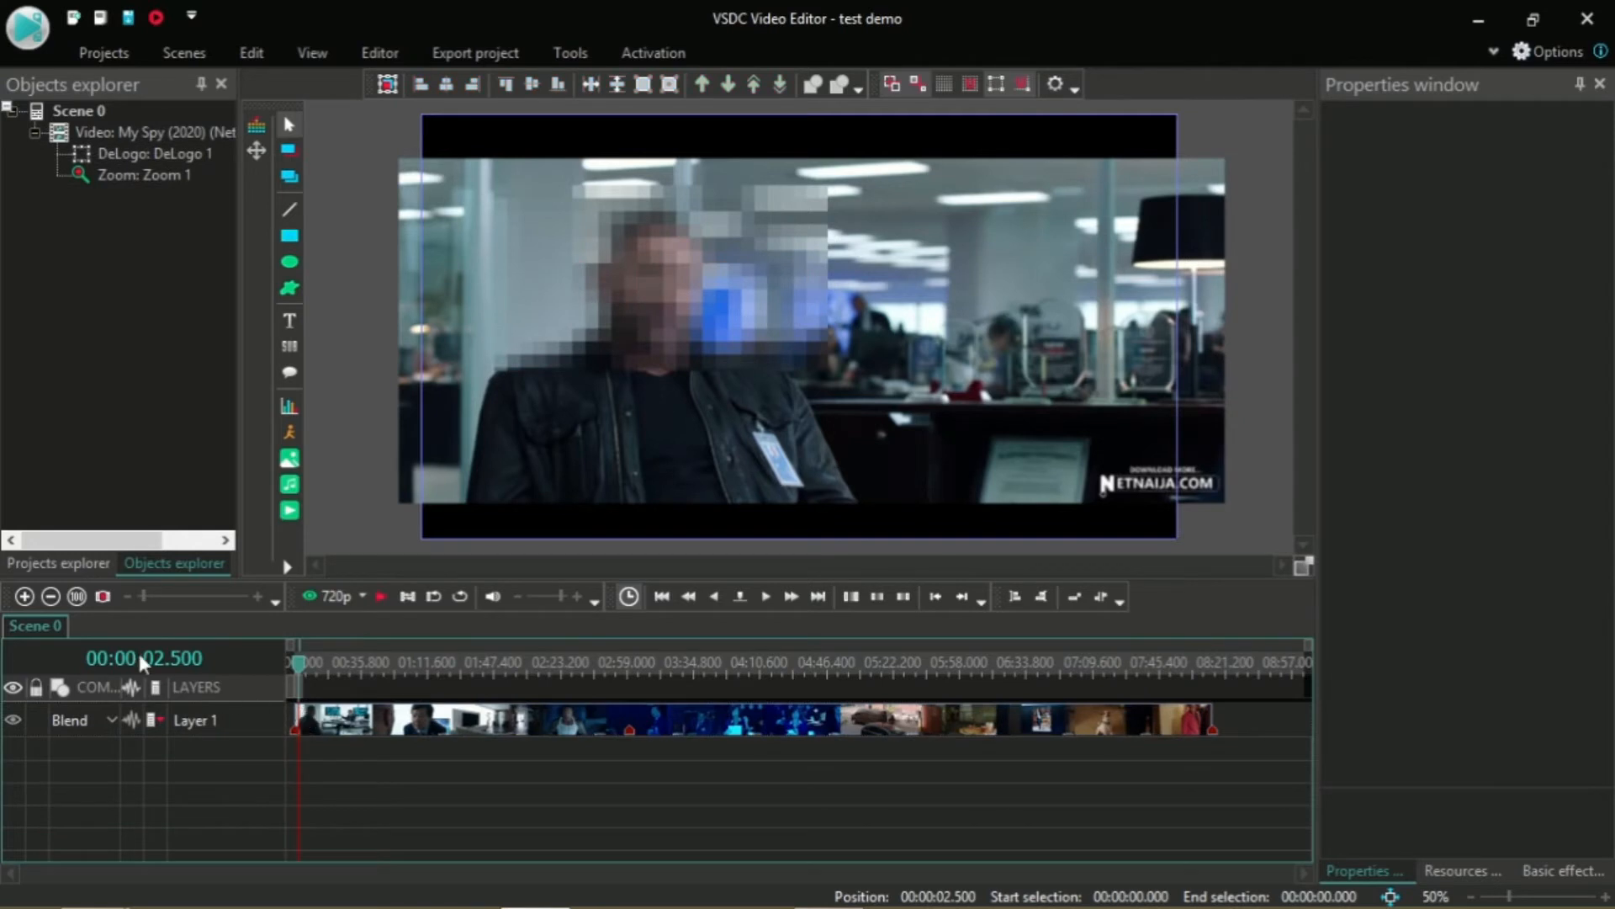
Step: Open the movie clip's effects timeline and play the pixelated footage on to about 00:00:05.166
{"action": "double_click", "coordinate": [363, 718]}
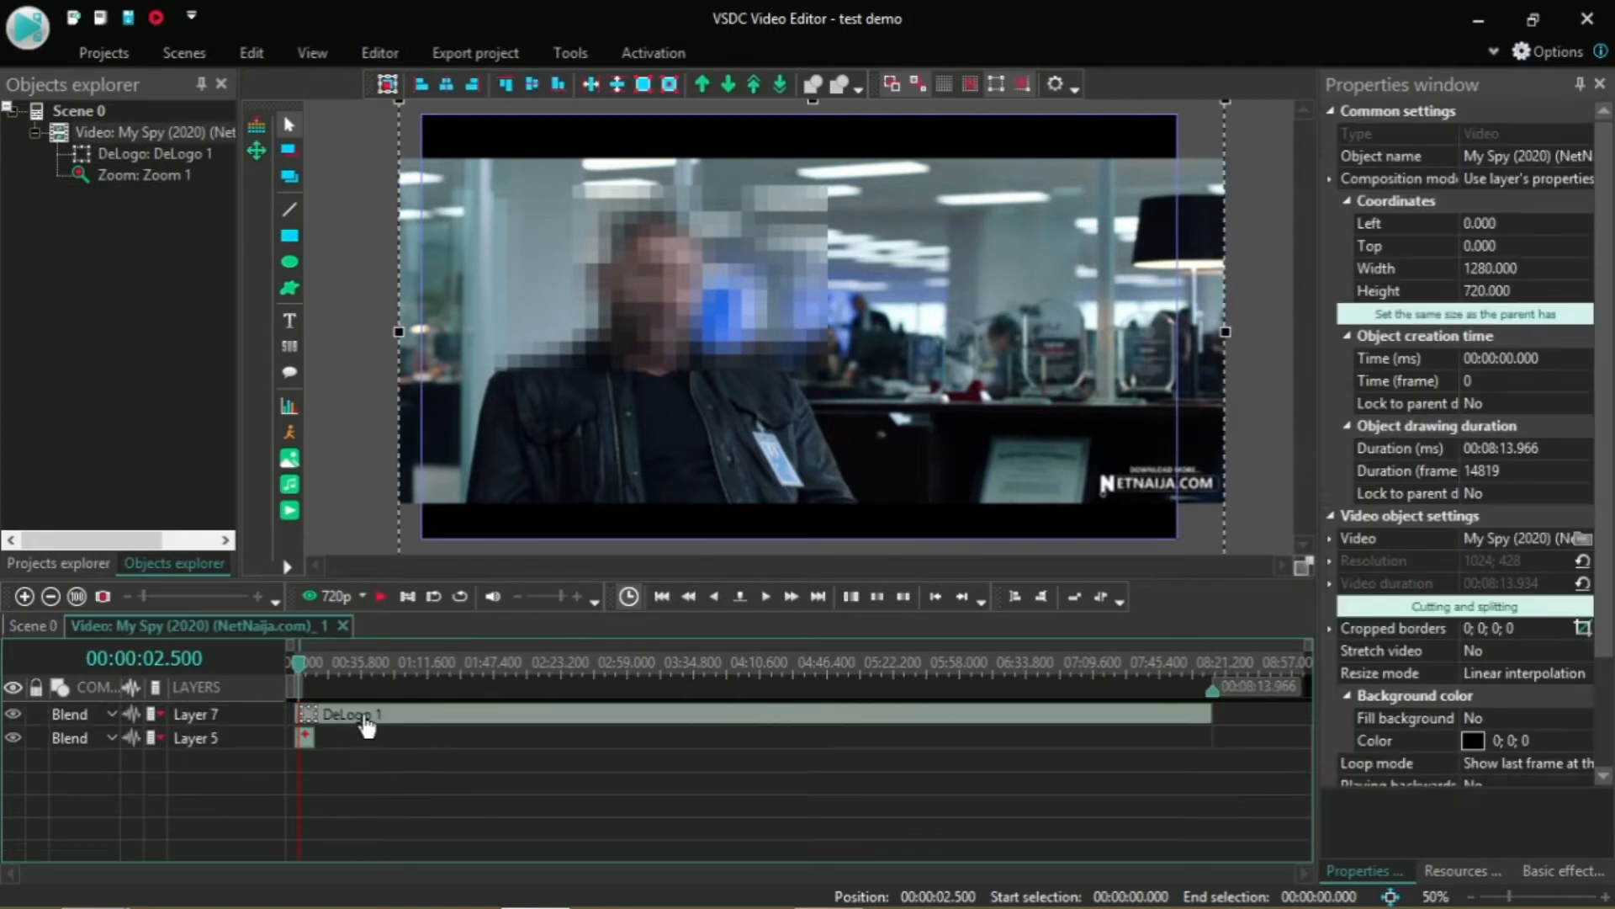
{"action": "key", "text": "space"}
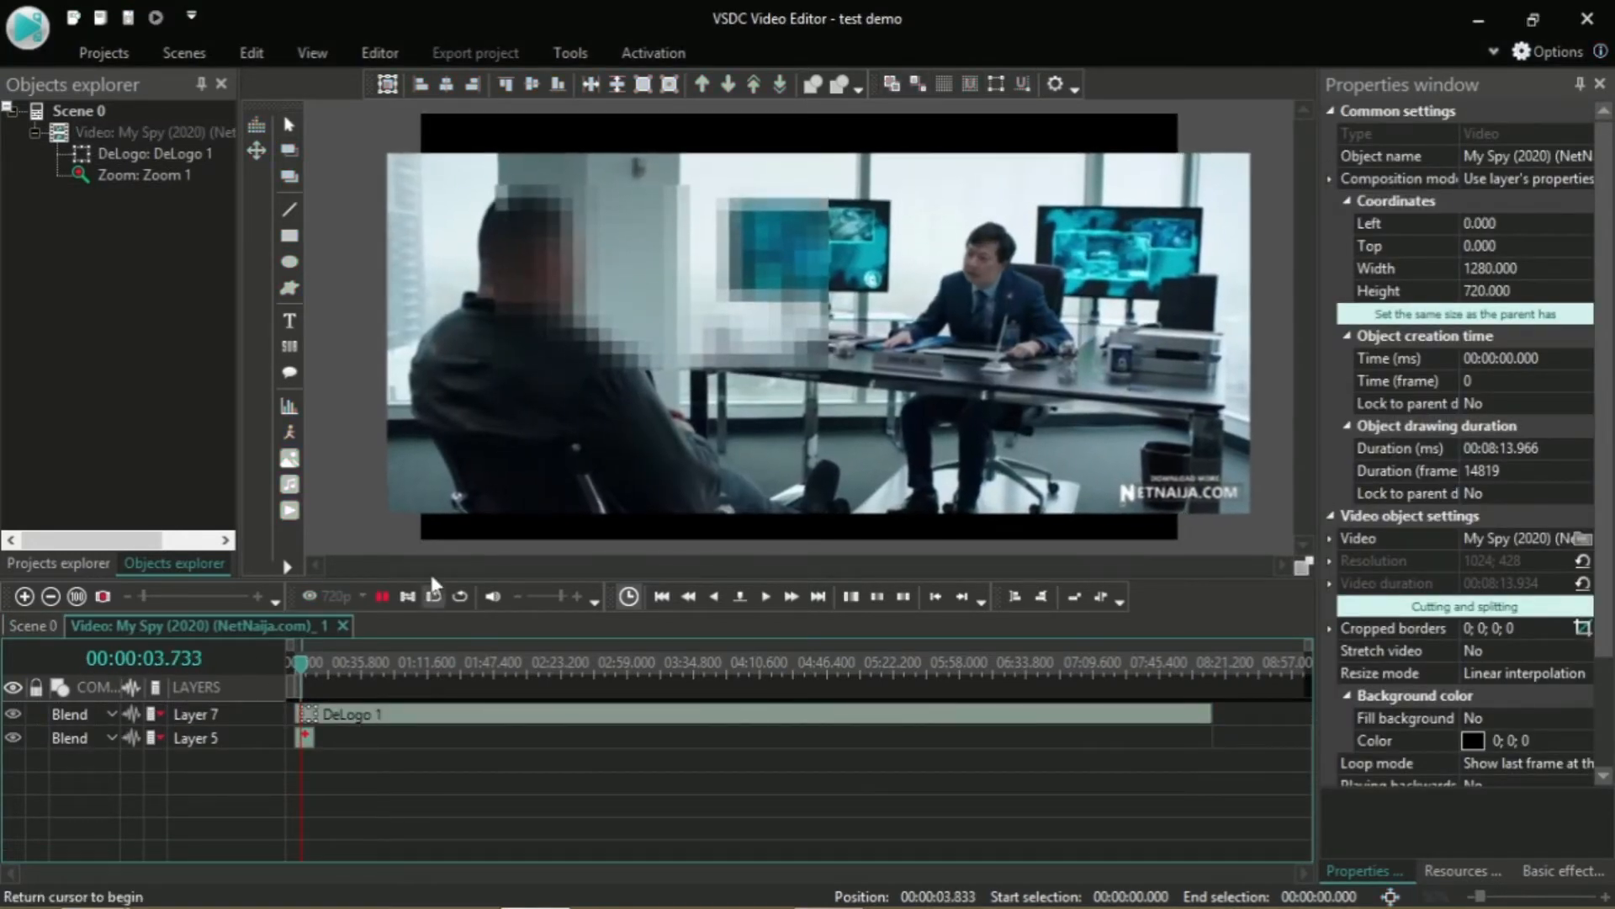
{"action": "key", "text": "space"}
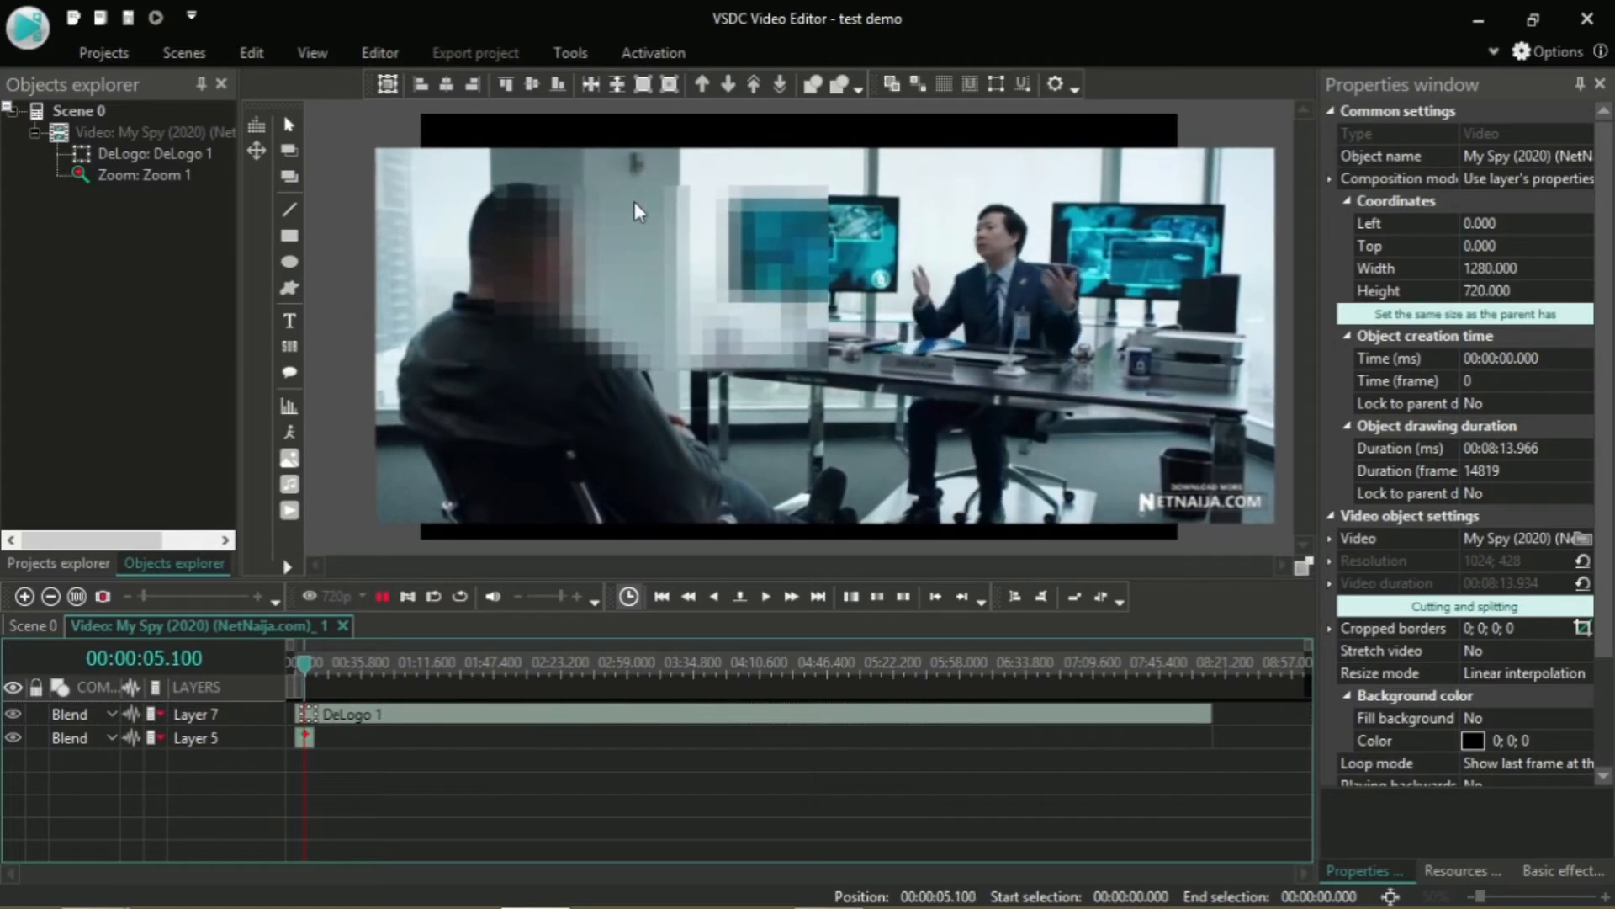
{"action": "left_click", "coordinate": [670, 256]}
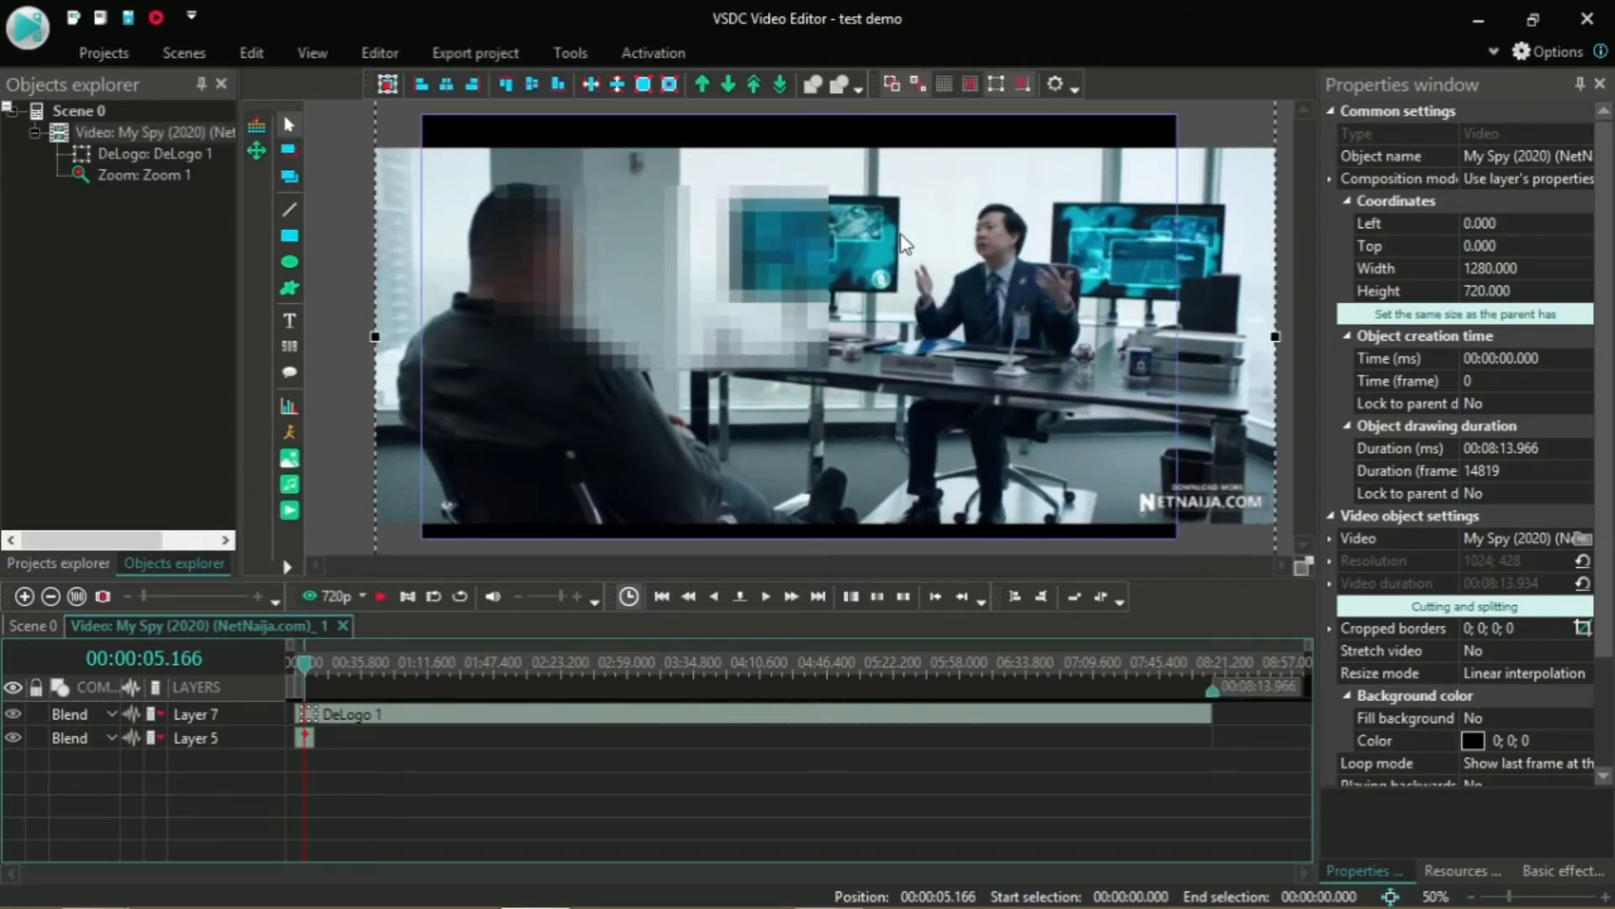
Step: Delete the DeLogo filter from the movie clip and return to Scene 0
{"action": "mouse_move", "coordinate": [144, 594]}
{"action": "left_mouse_down"}
{"action": "mouse_move", "coordinate": [212, 598]}
{"action": "mouse_move", "coordinate": [134, 597]}
{"action": "left_mouse_up"}
{"action": "left_click", "coordinate": [414, 715]}
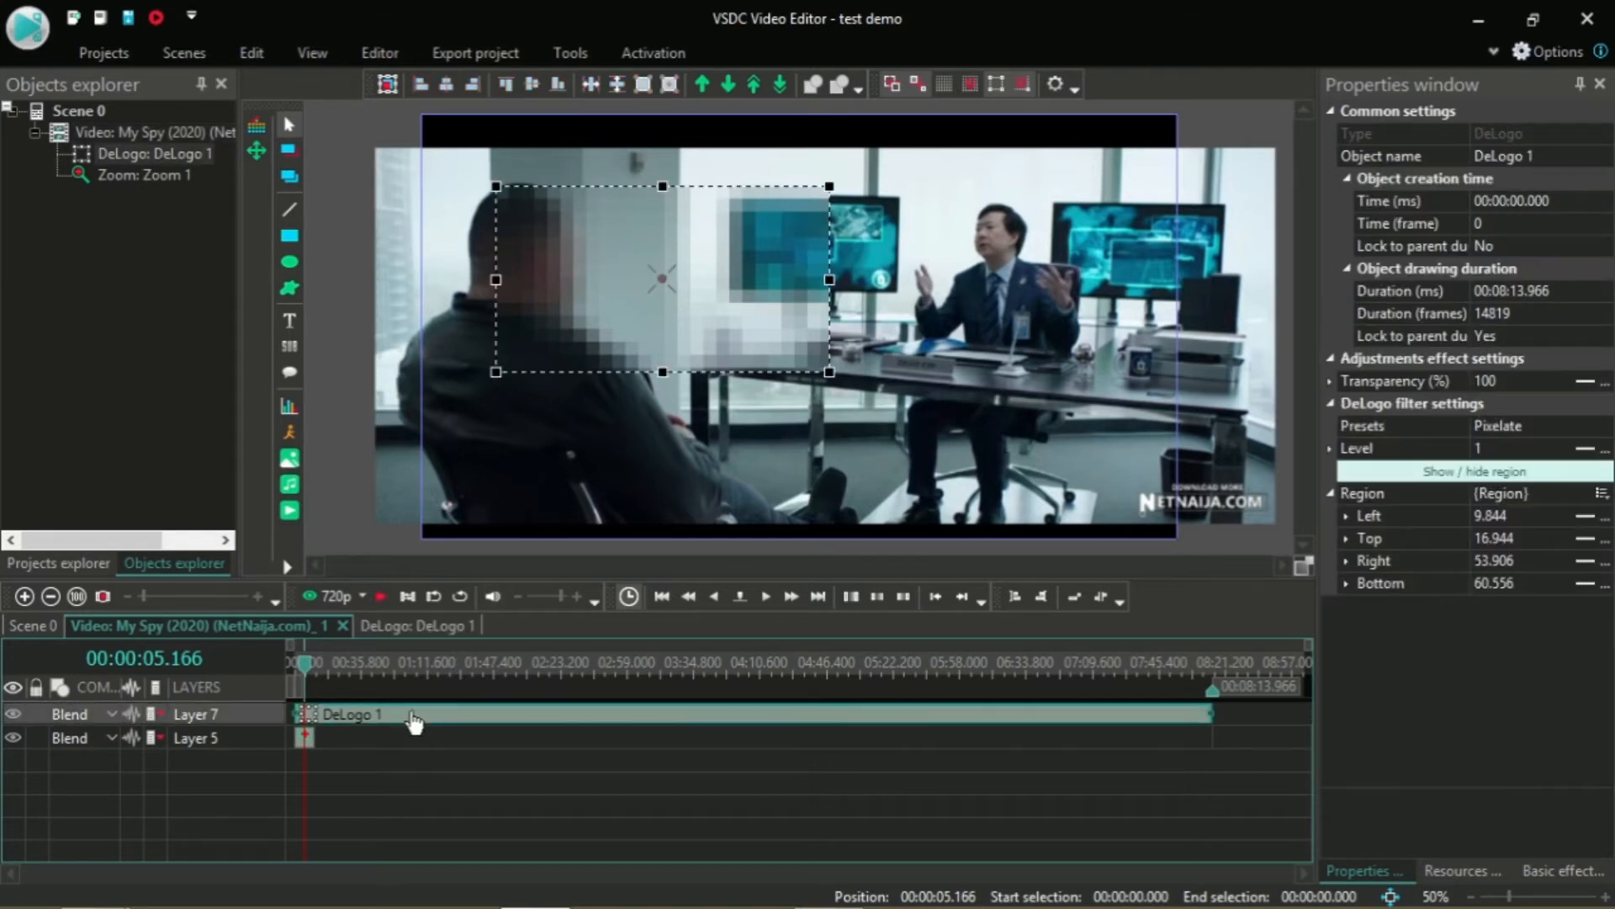
{"action": "key", "text": "Delete"}
{"action": "left_click", "coordinate": [47, 630]}
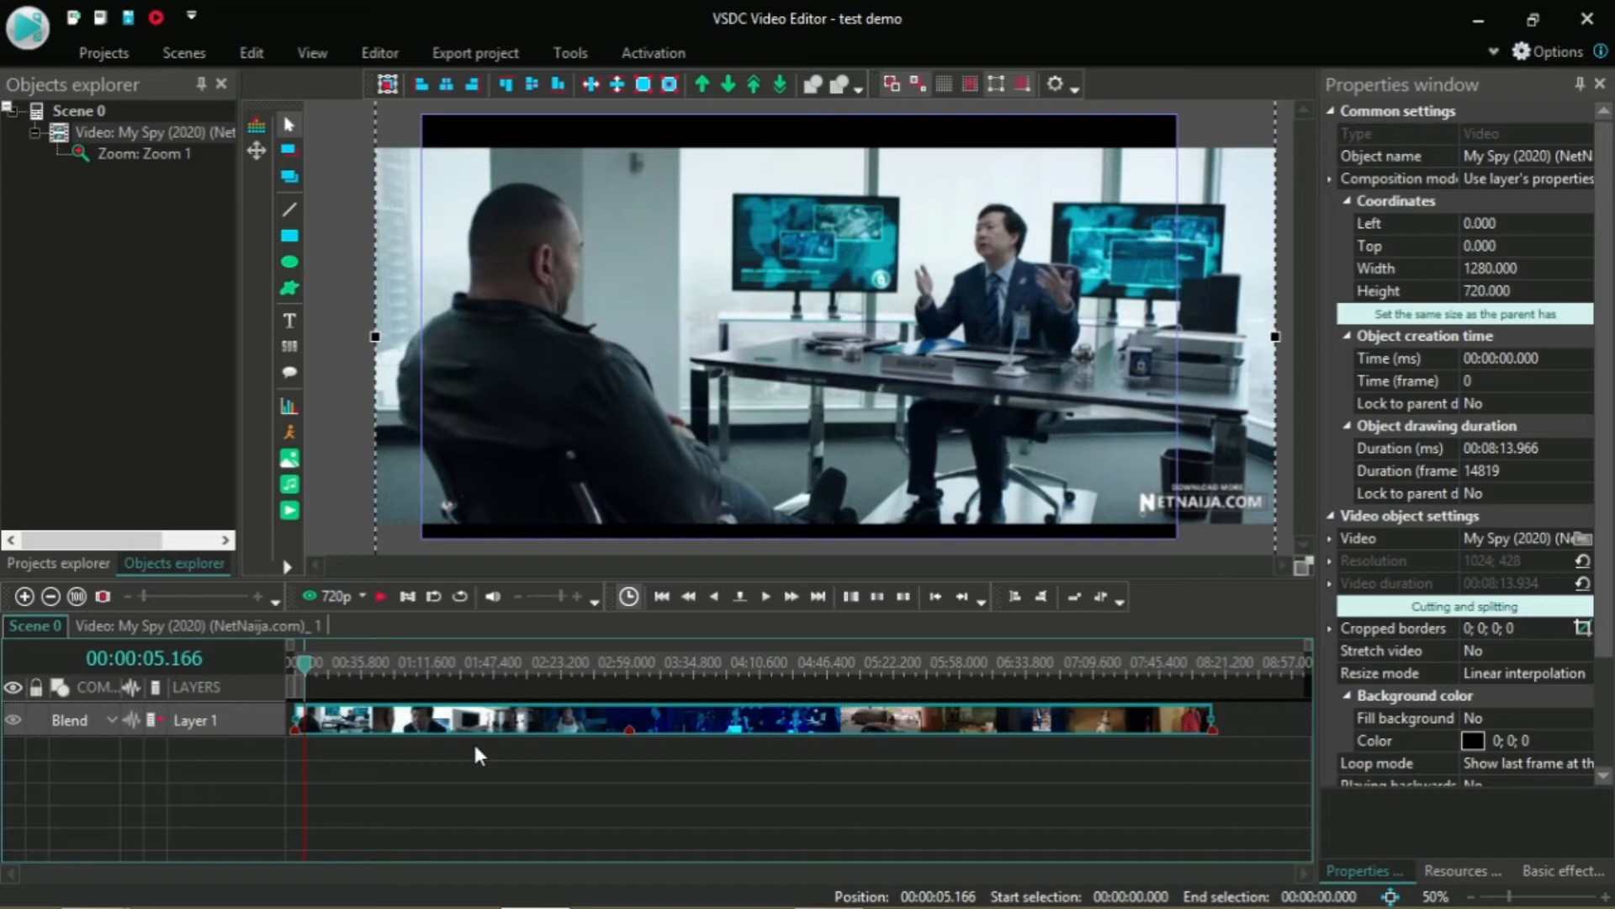
Step: Switch to File Explorer and add the "Subscribe - 29881" video from the "youtube editing folder" to a new layer below the movie clip
{"action": "mouse_move", "coordinate": [97, 887]}
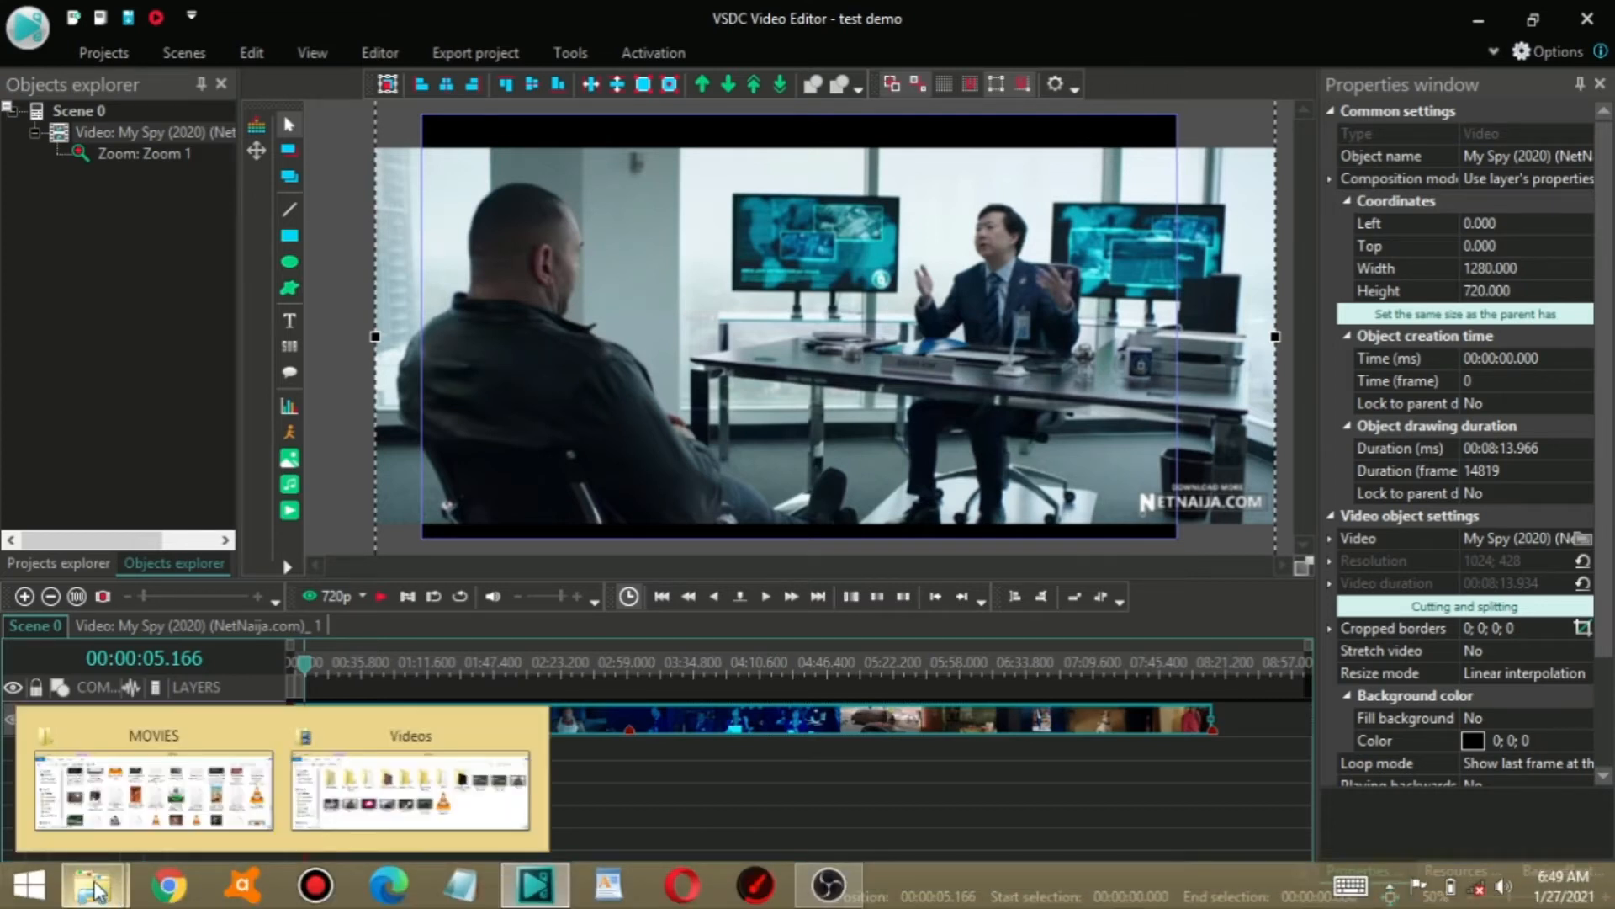
{"action": "left_click", "coordinate": [344, 845]}
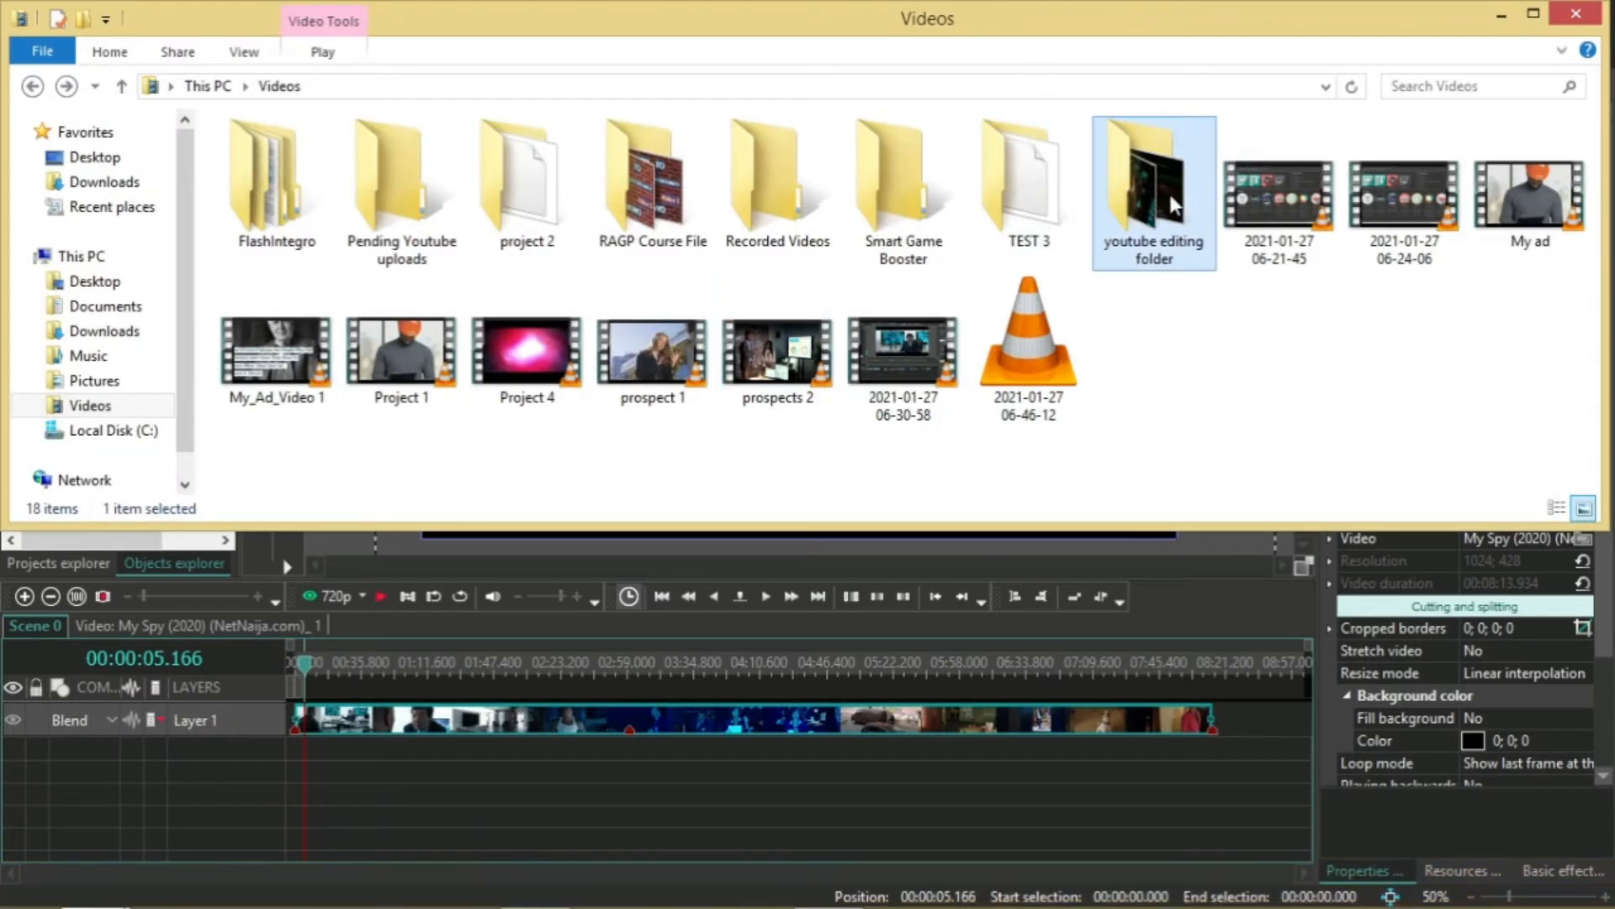
{"action": "double_click", "coordinate": [1174, 203]}
{"action": "left_click_drag", "start_coordinate": [903, 194], "coordinate": [774, 762]}
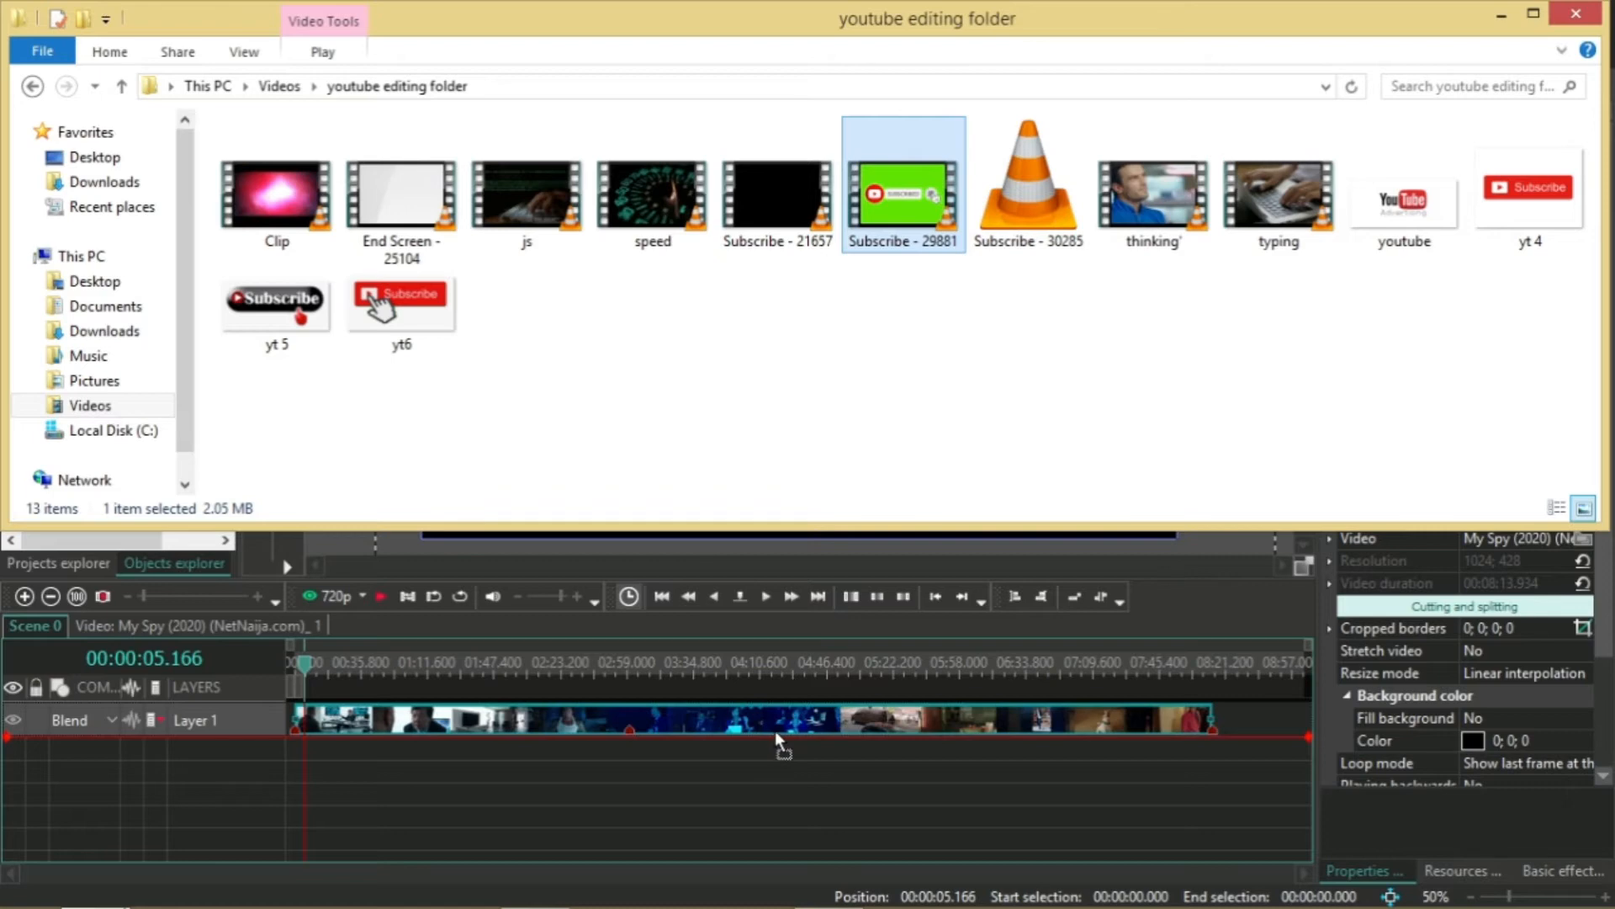
{"action": "left_click_drag", "start_coordinate": [775, 732], "coordinate": [776, 732]}
{"action": "left_click", "coordinate": [799, 739]}
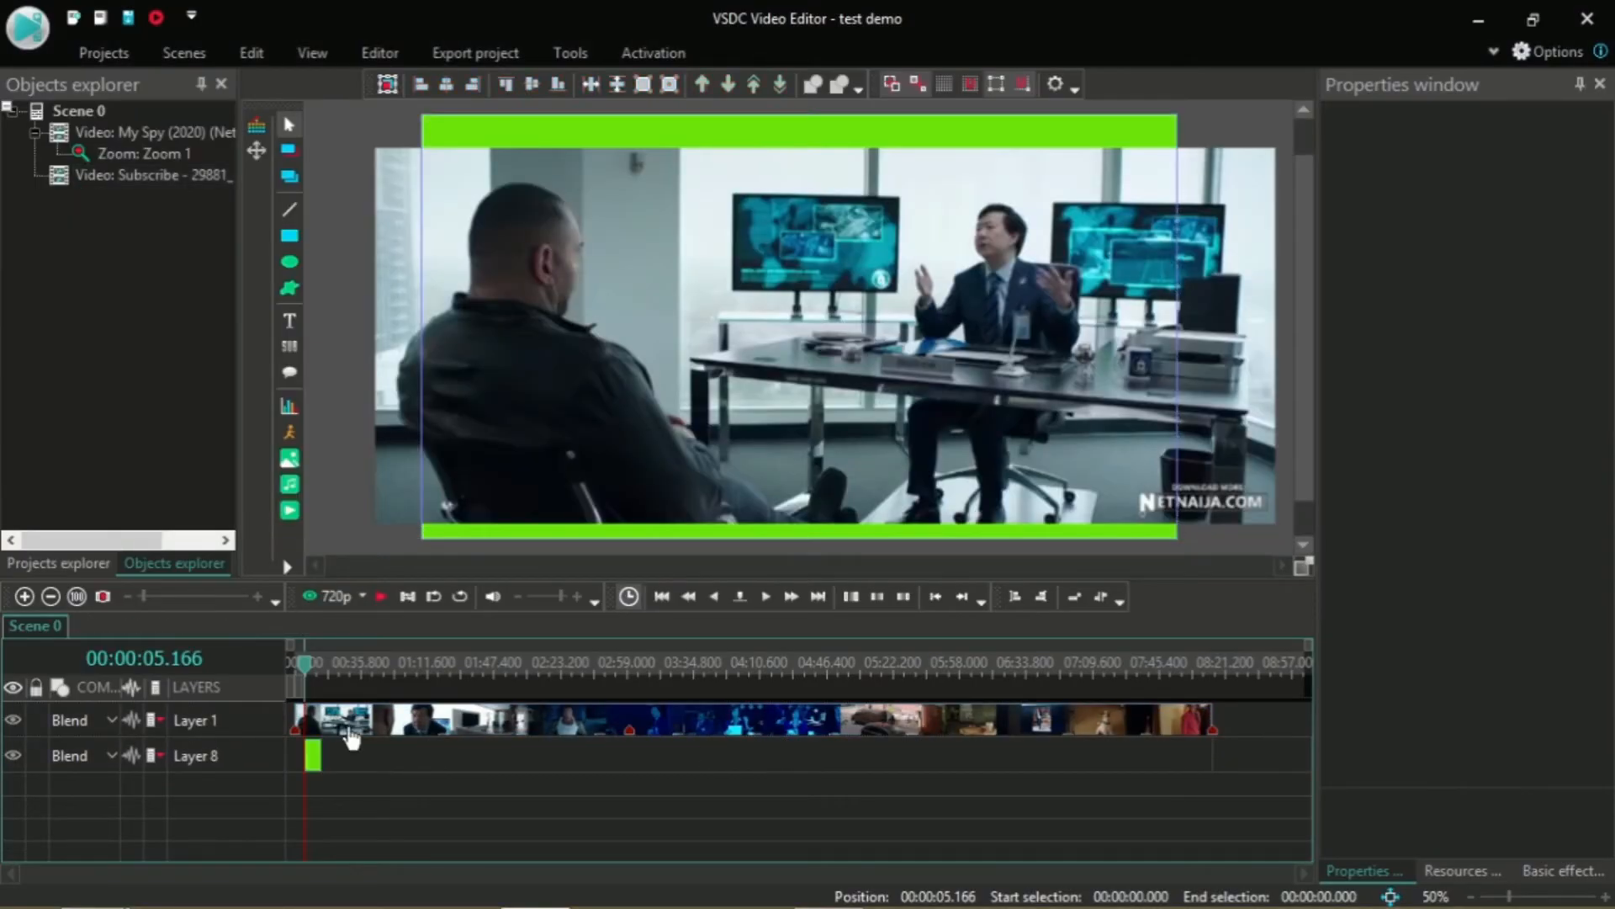
Step: Move the green-screen Subscribe clip to start at 00:02:26.433 and bring its layer to the top of the order
{"action": "left_click", "coordinate": [313, 757]}
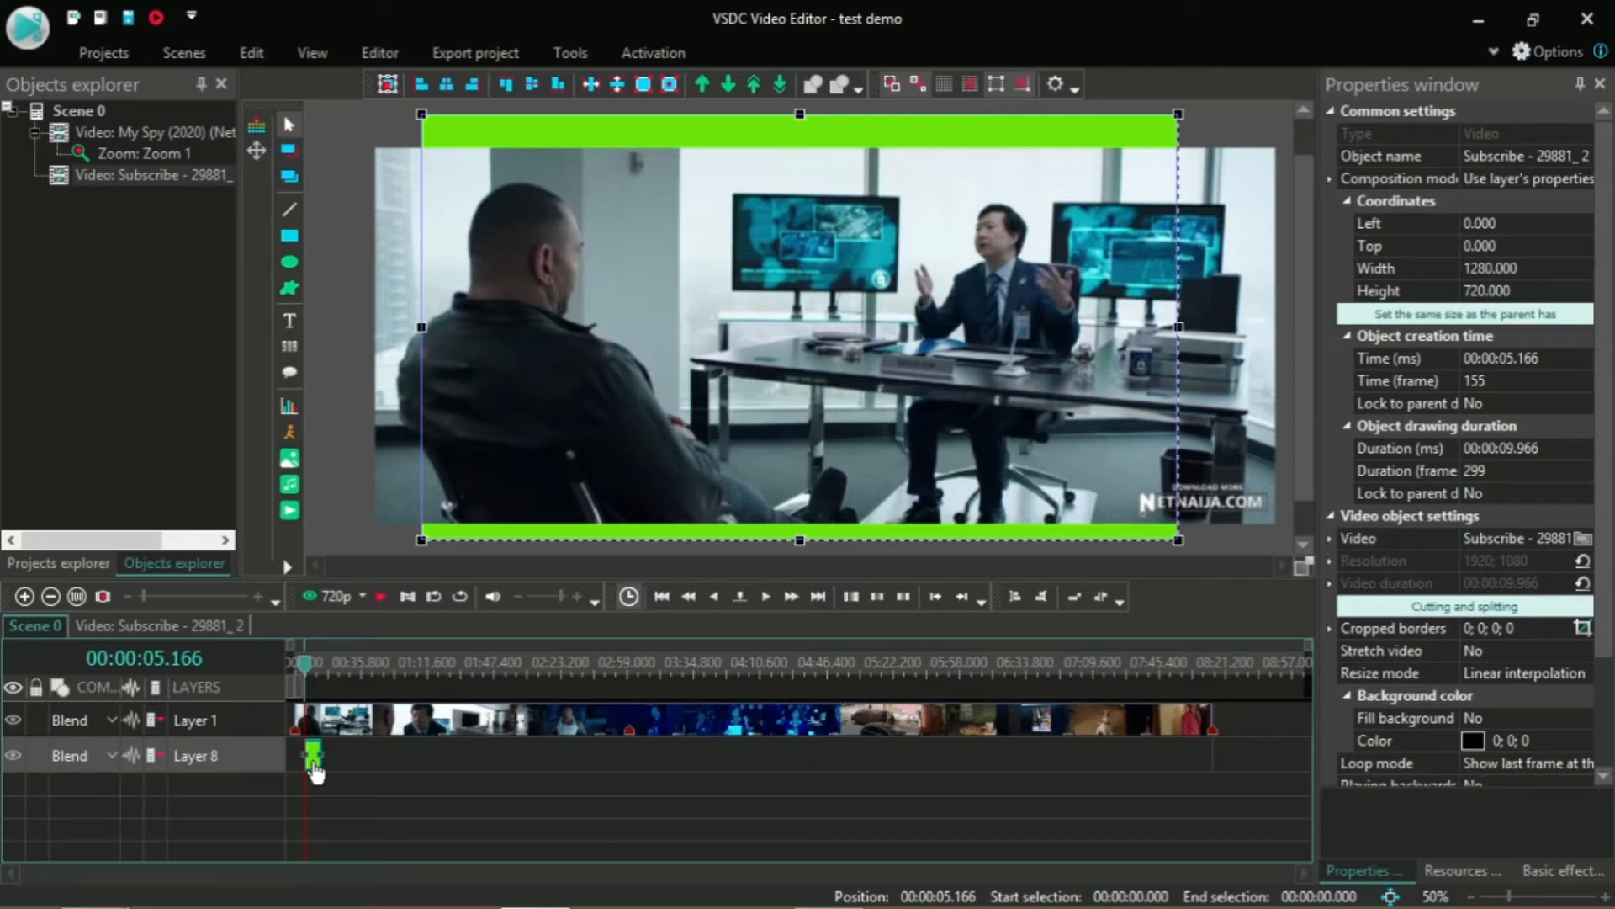
{"action": "left_click_drag", "start_coordinate": [315, 769], "coordinate": [576, 756]}
{"action": "right_click", "coordinate": [576, 753]}
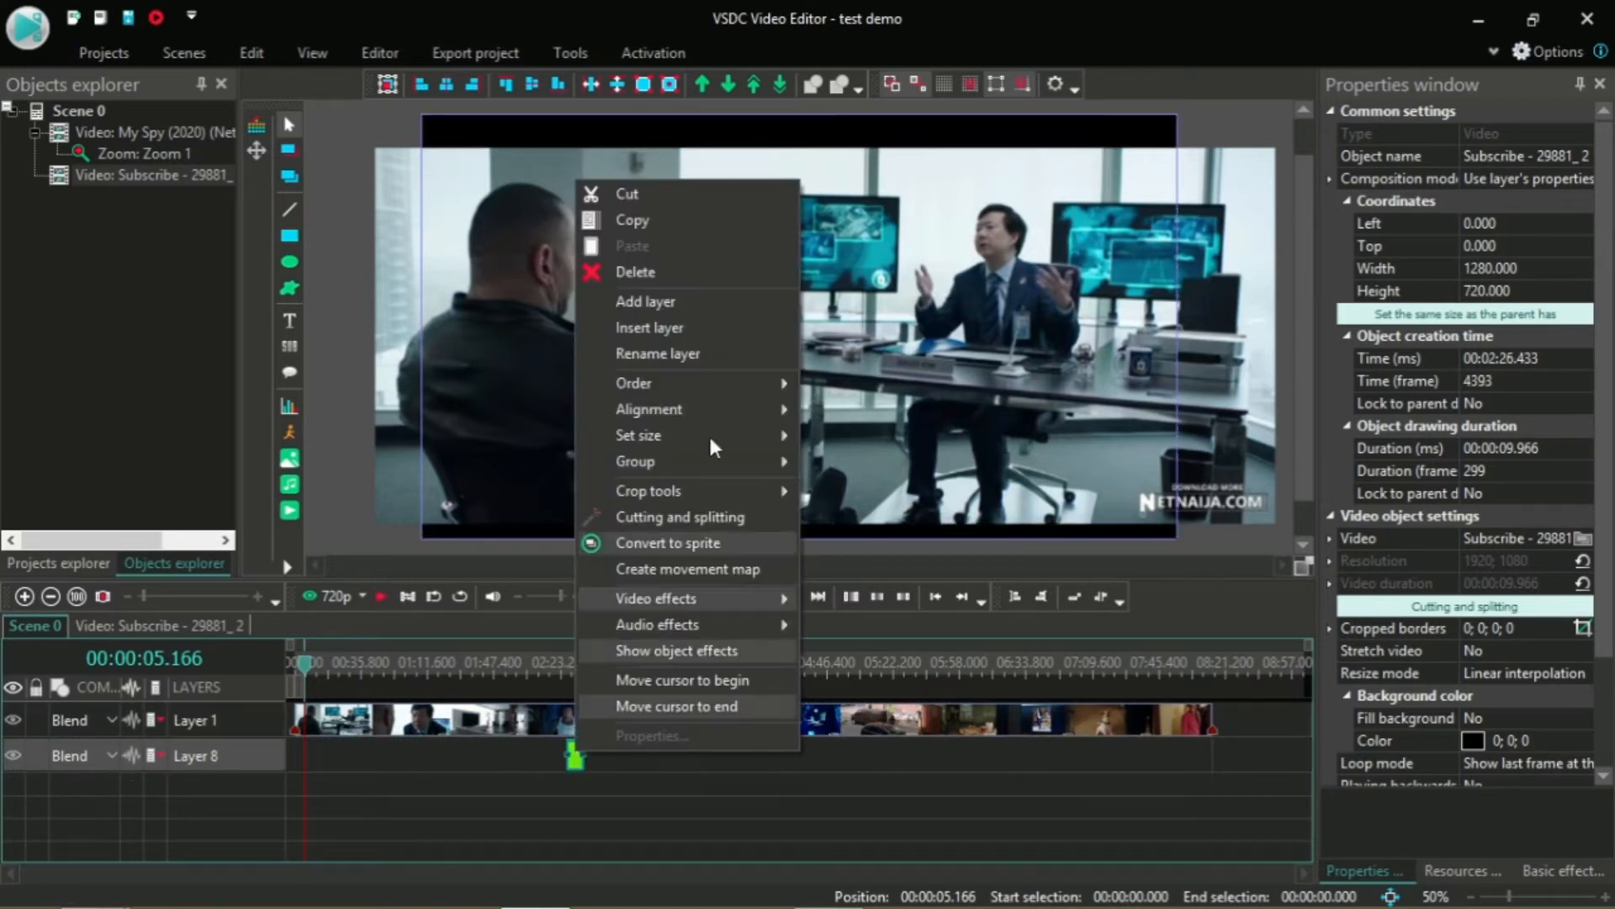
{"action": "mouse_move", "coordinate": [680, 382]}
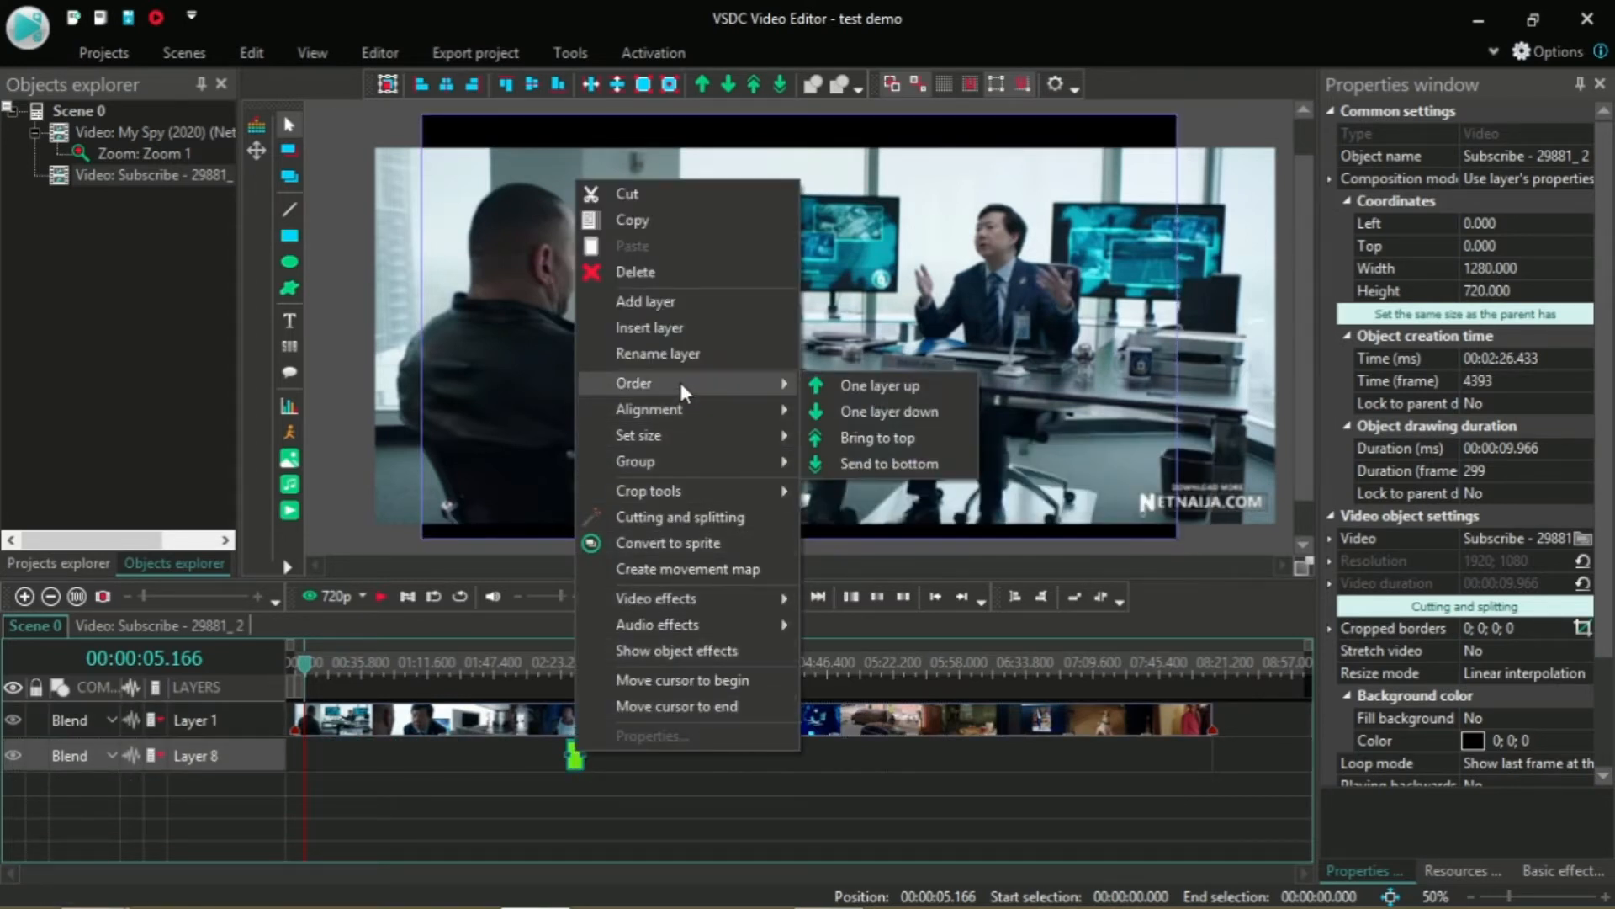
{"action": "left_click", "coordinate": [901, 441]}
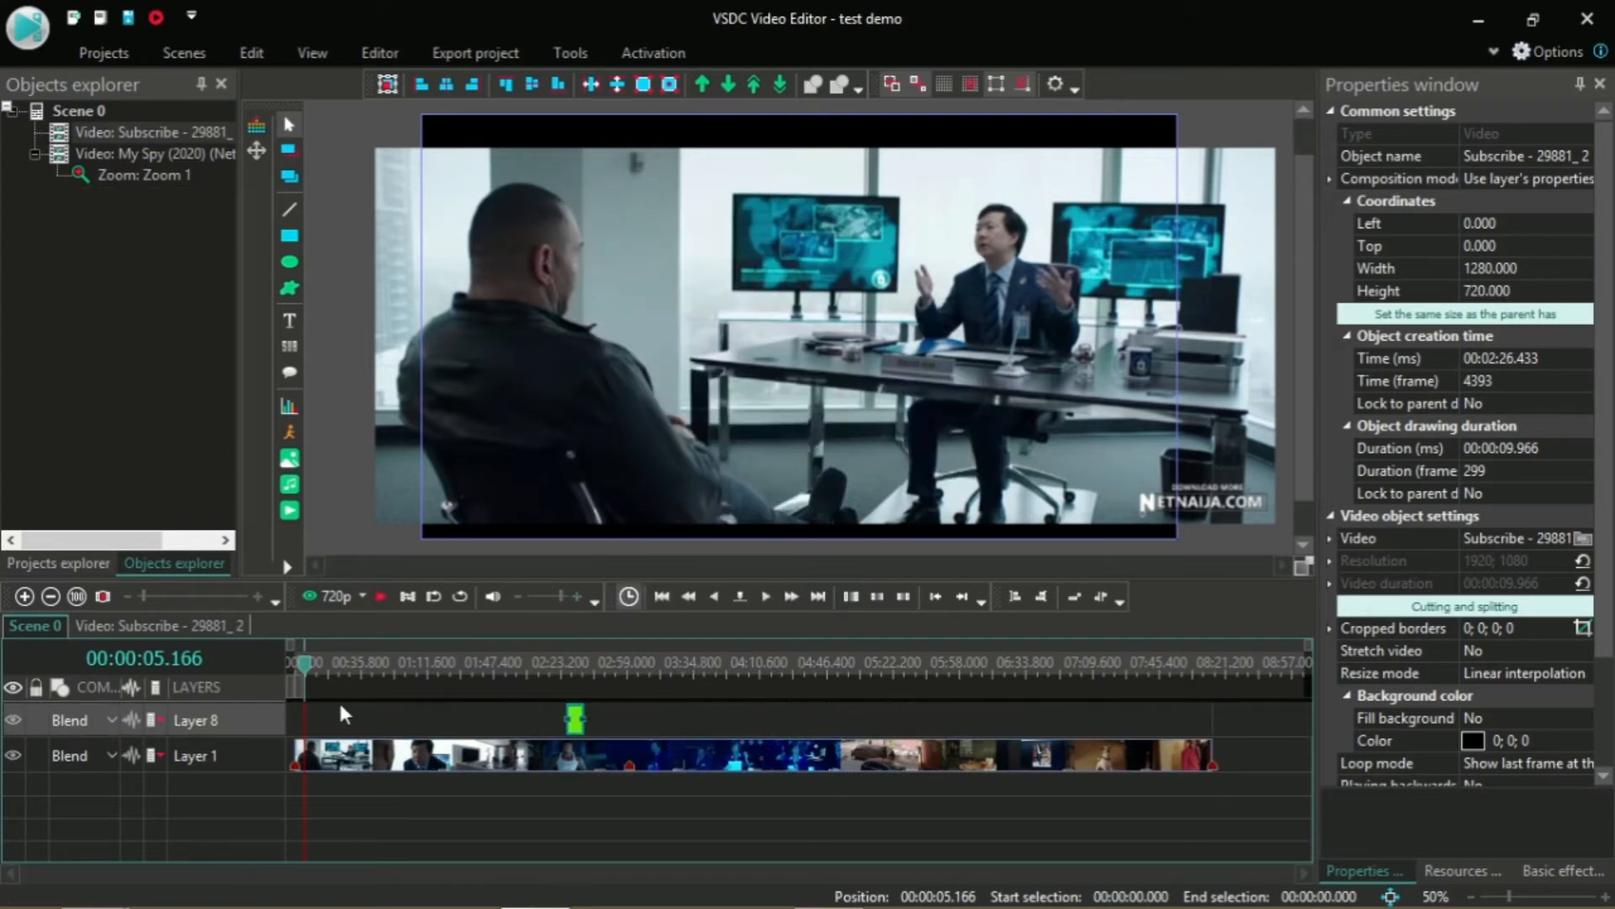
Step: Shrink the Subscribe clip to about 226 by 166 in the frame's lower-right corner and play the scene from about 00:02:25.066
{"action": "left_click_drag", "start_coordinate": [305, 673], "coordinate": [575, 674]}
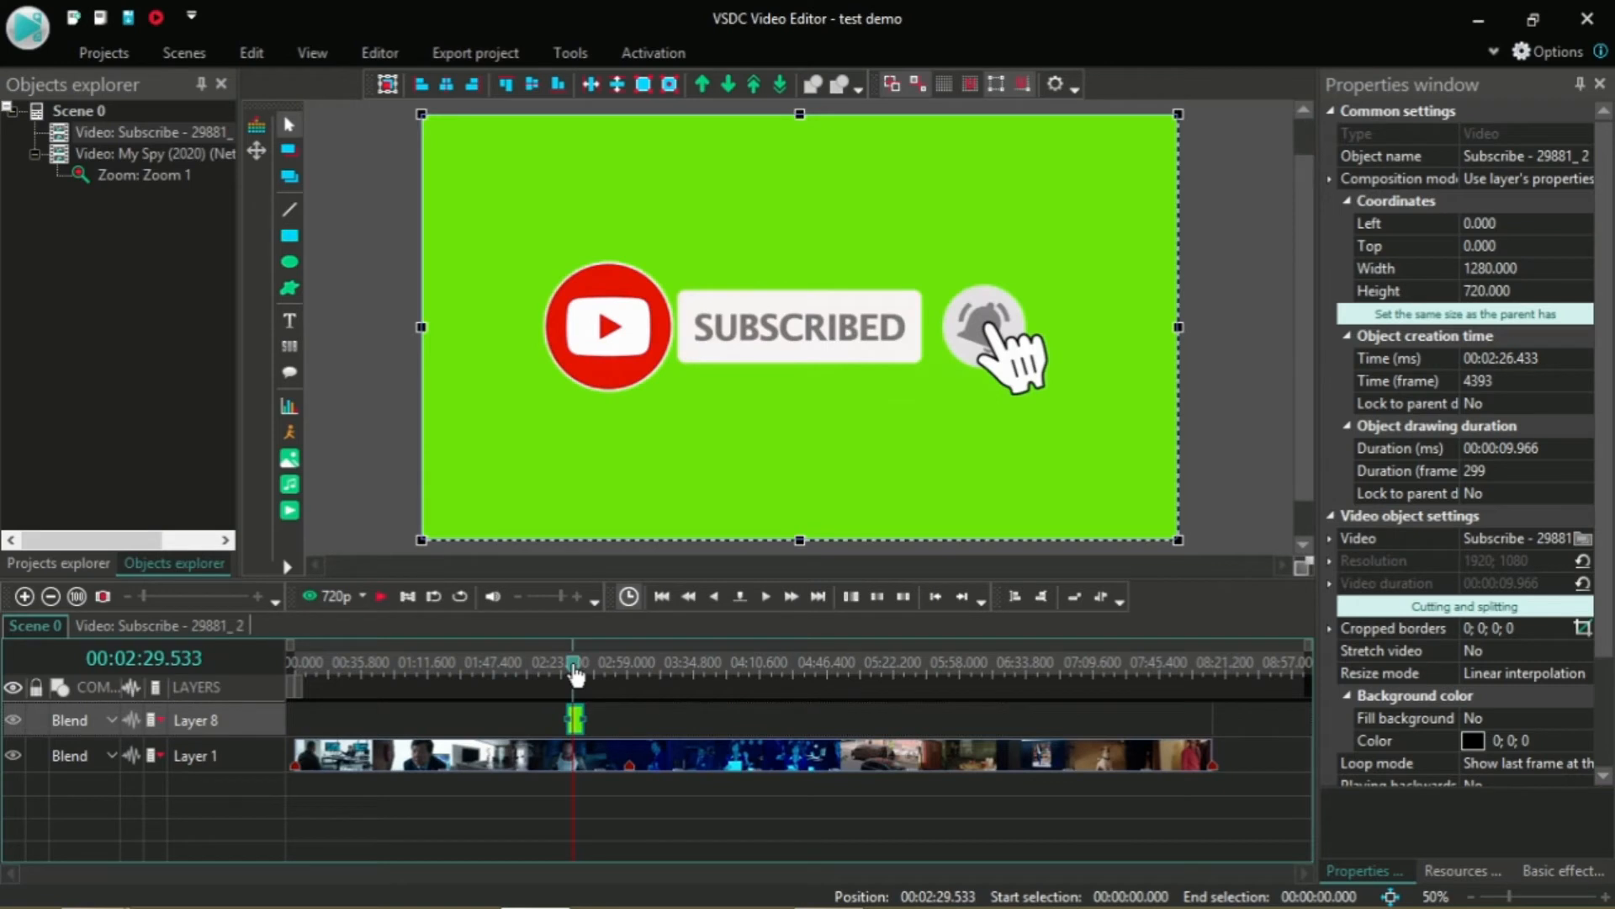
{"action": "left_click_drag", "start_coordinate": [422, 115], "coordinate": [1044, 442]}
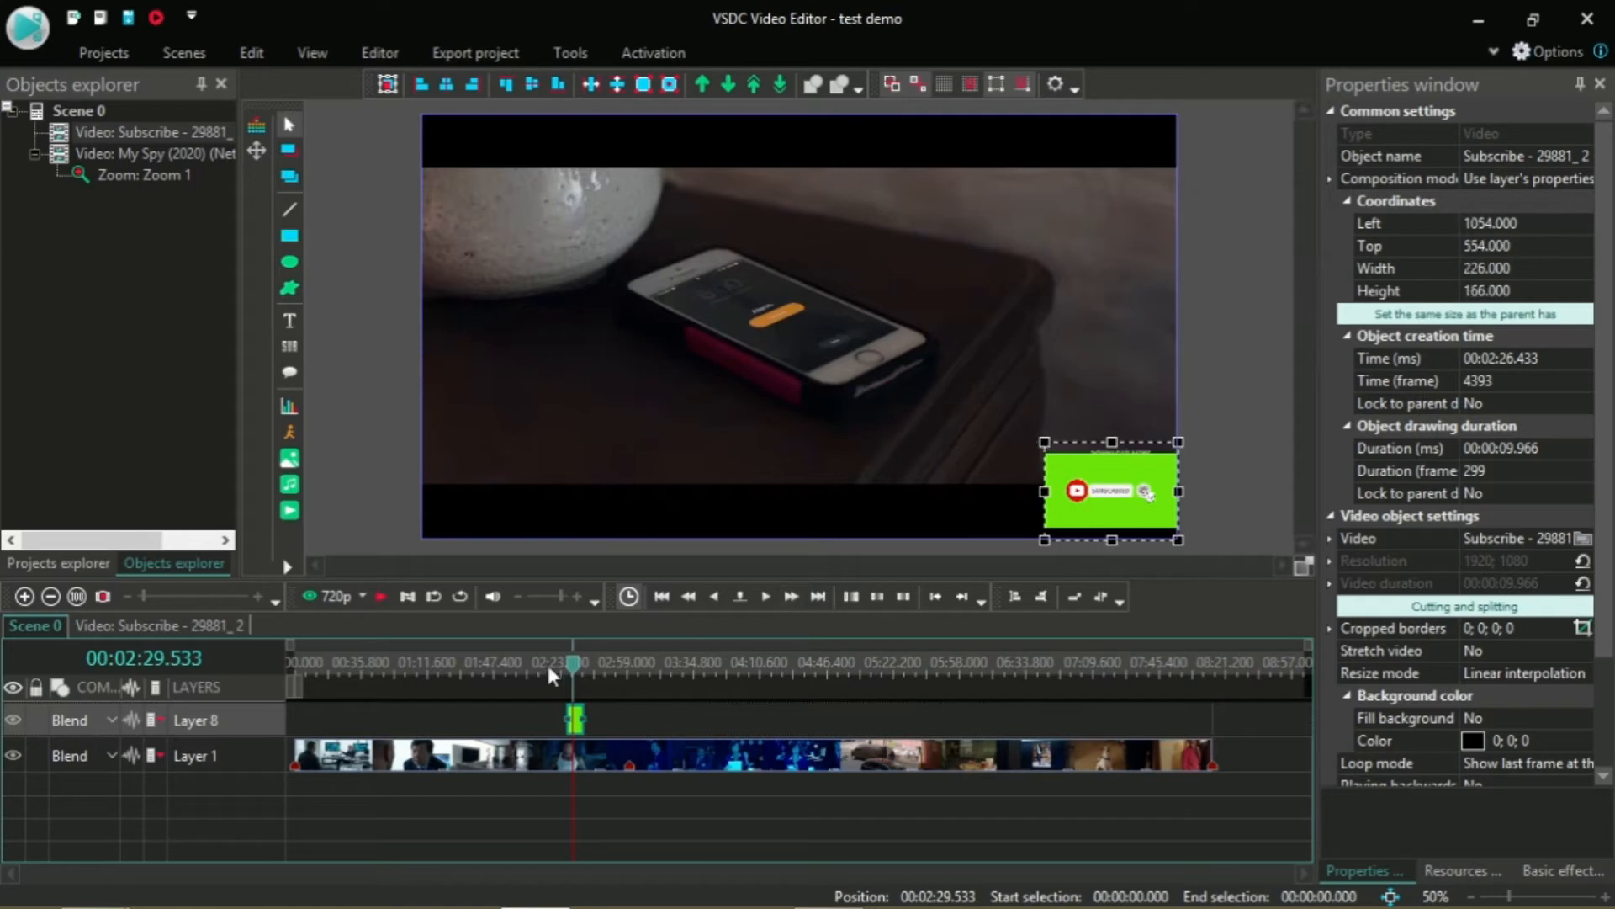
{"action": "left_click", "coordinate": [577, 665]}
{"action": "left_click_drag", "start_coordinate": [577, 667], "coordinate": [569, 669]}
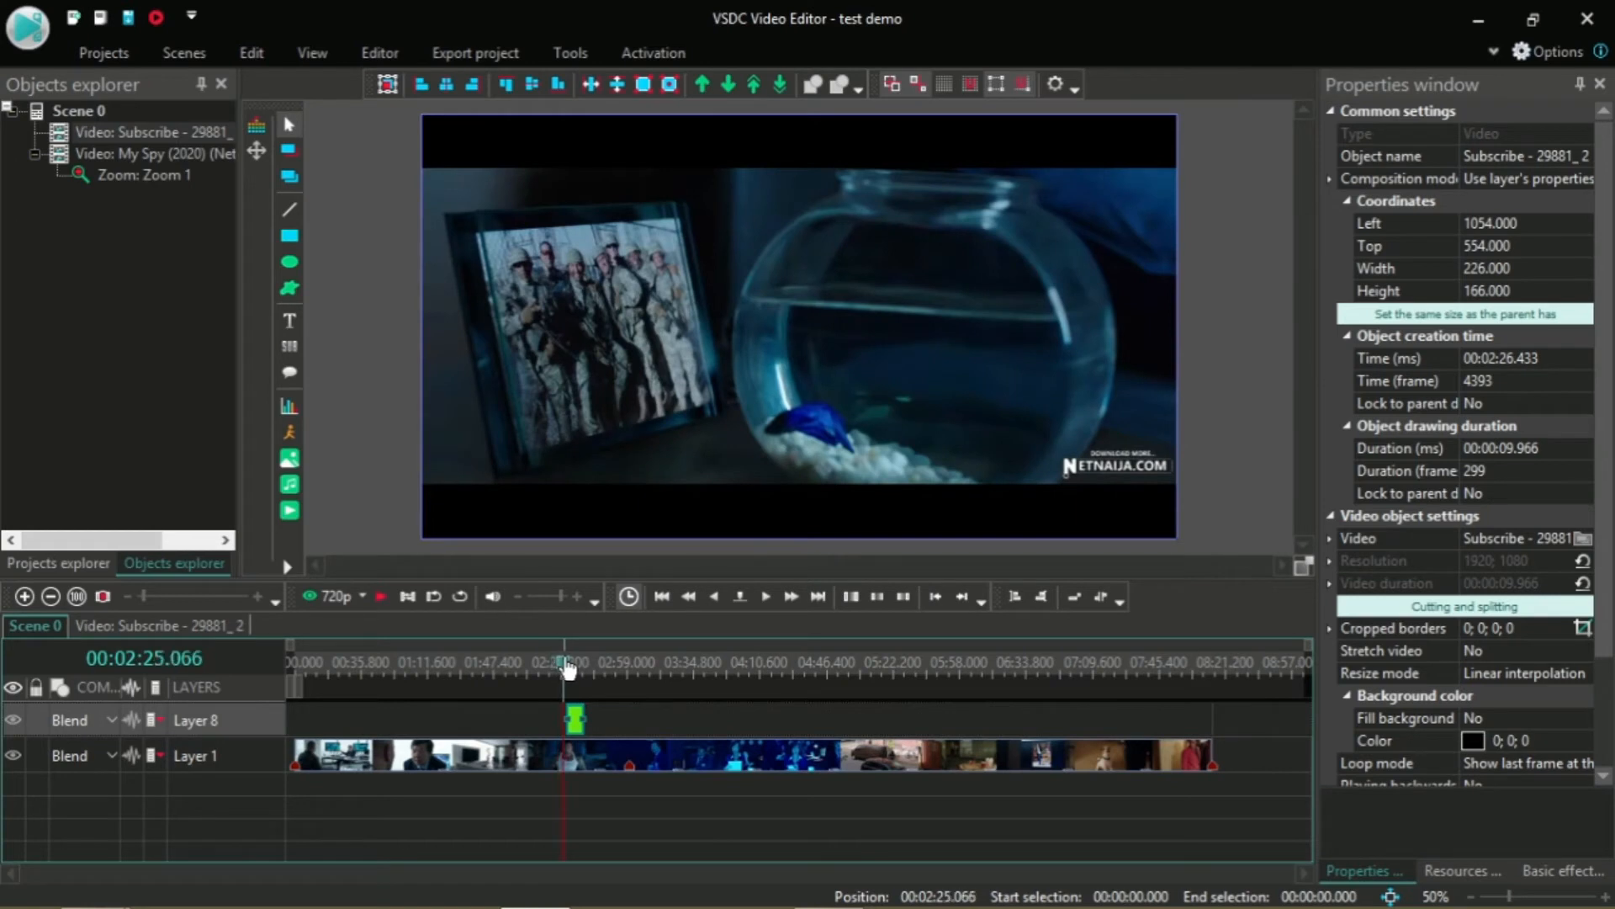
{"action": "key", "text": "space"}
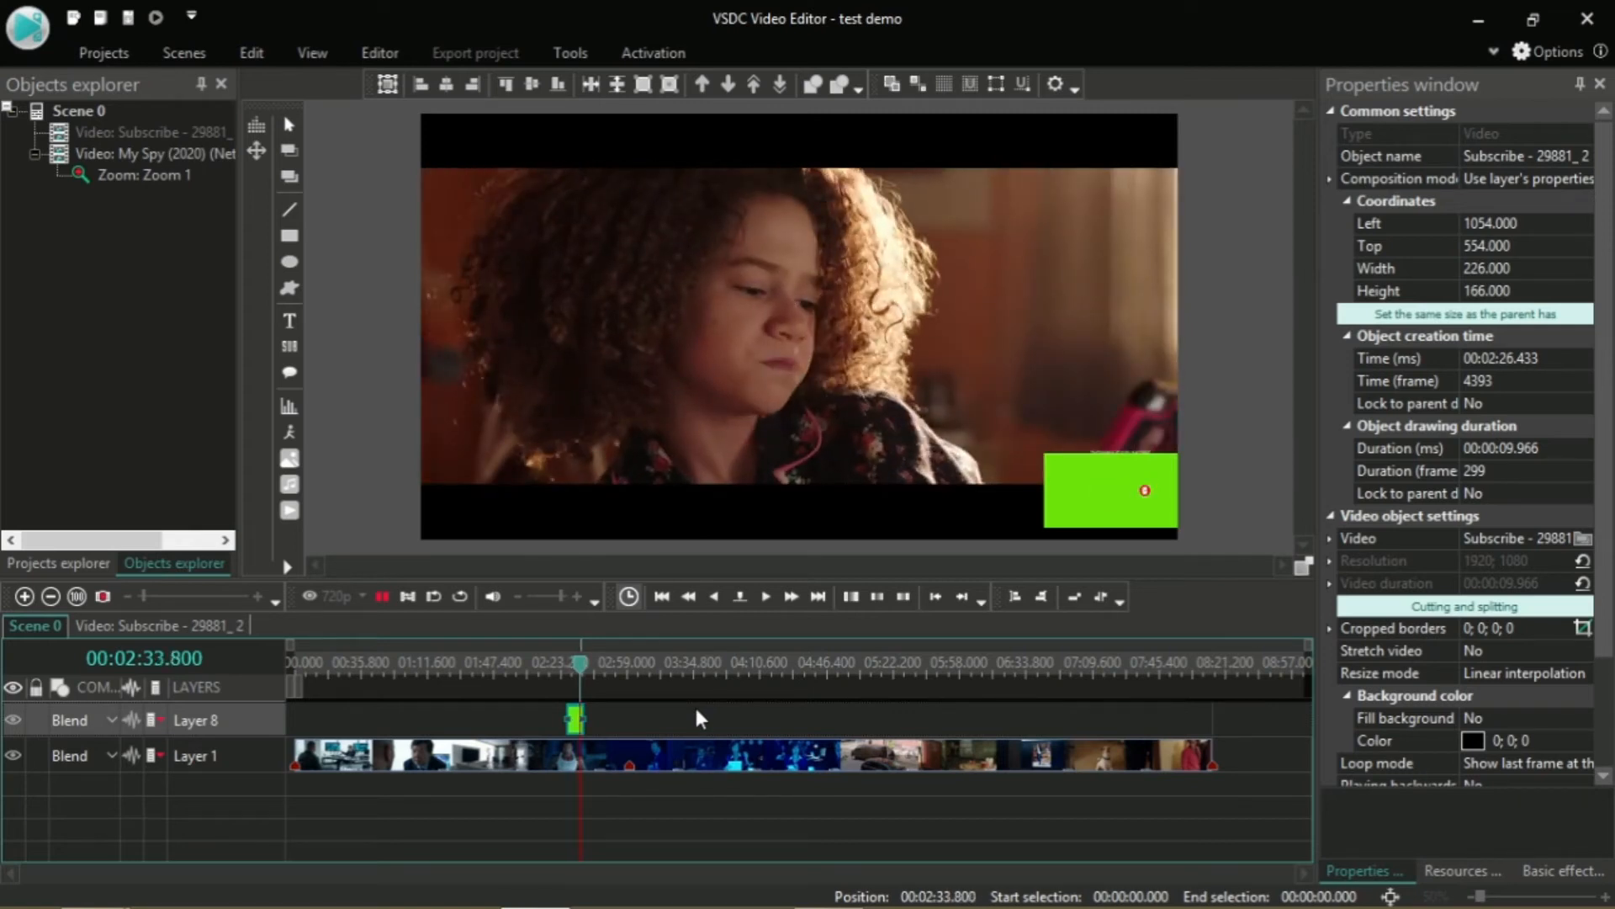
{"action": "key", "text": "space"}
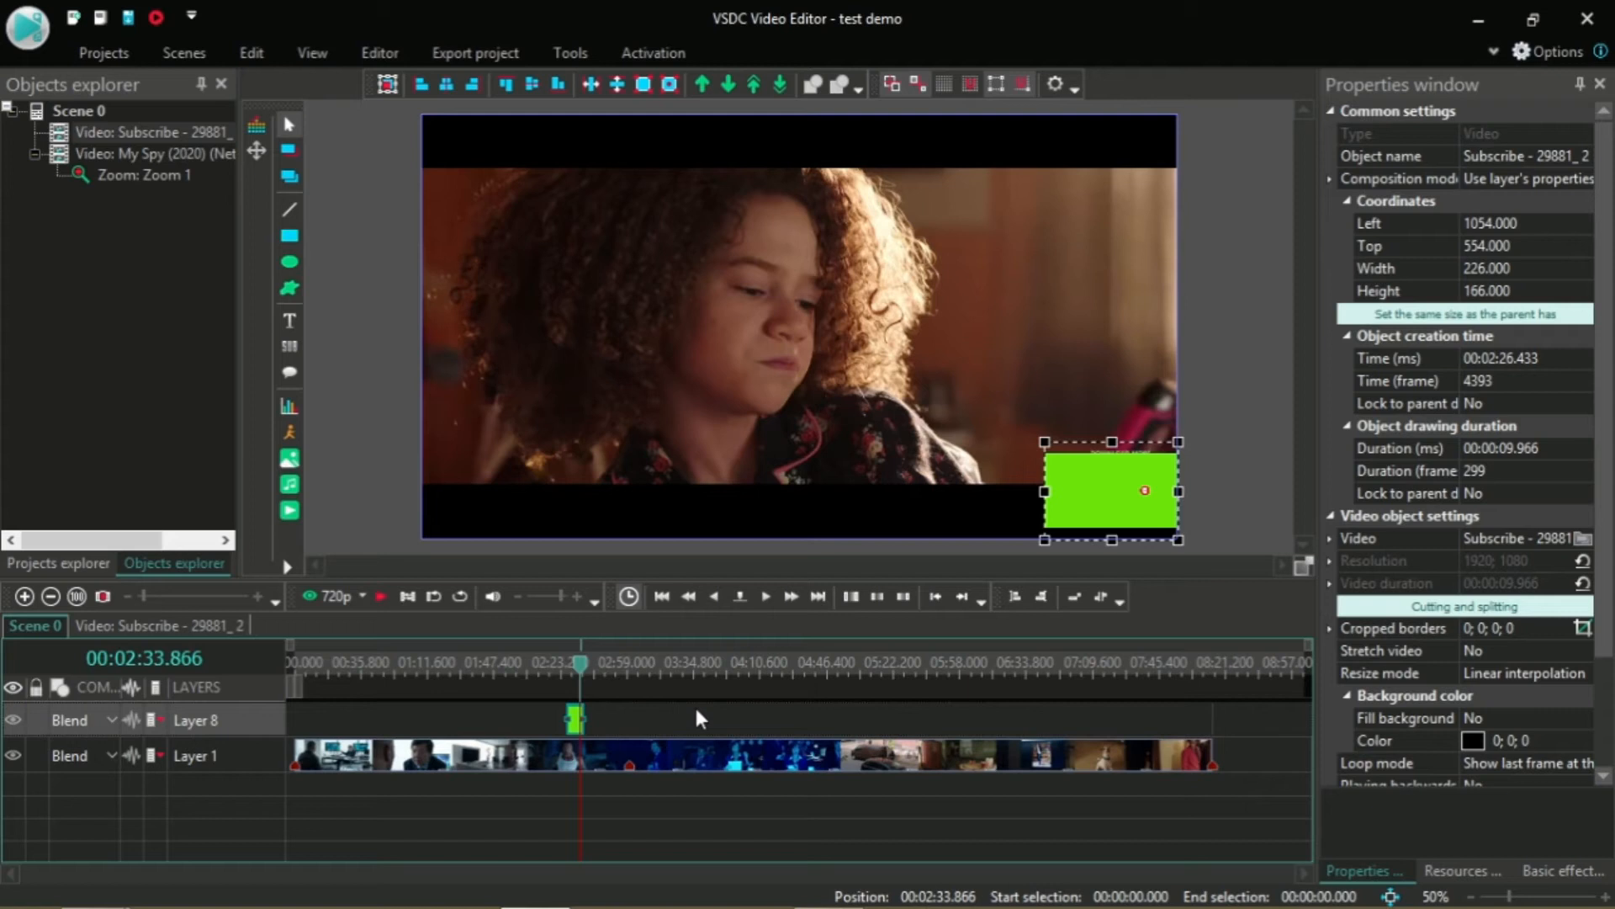
{"action": "left_click_drag", "start_coordinate": [587, 678], "coordinate": [494, 688]}
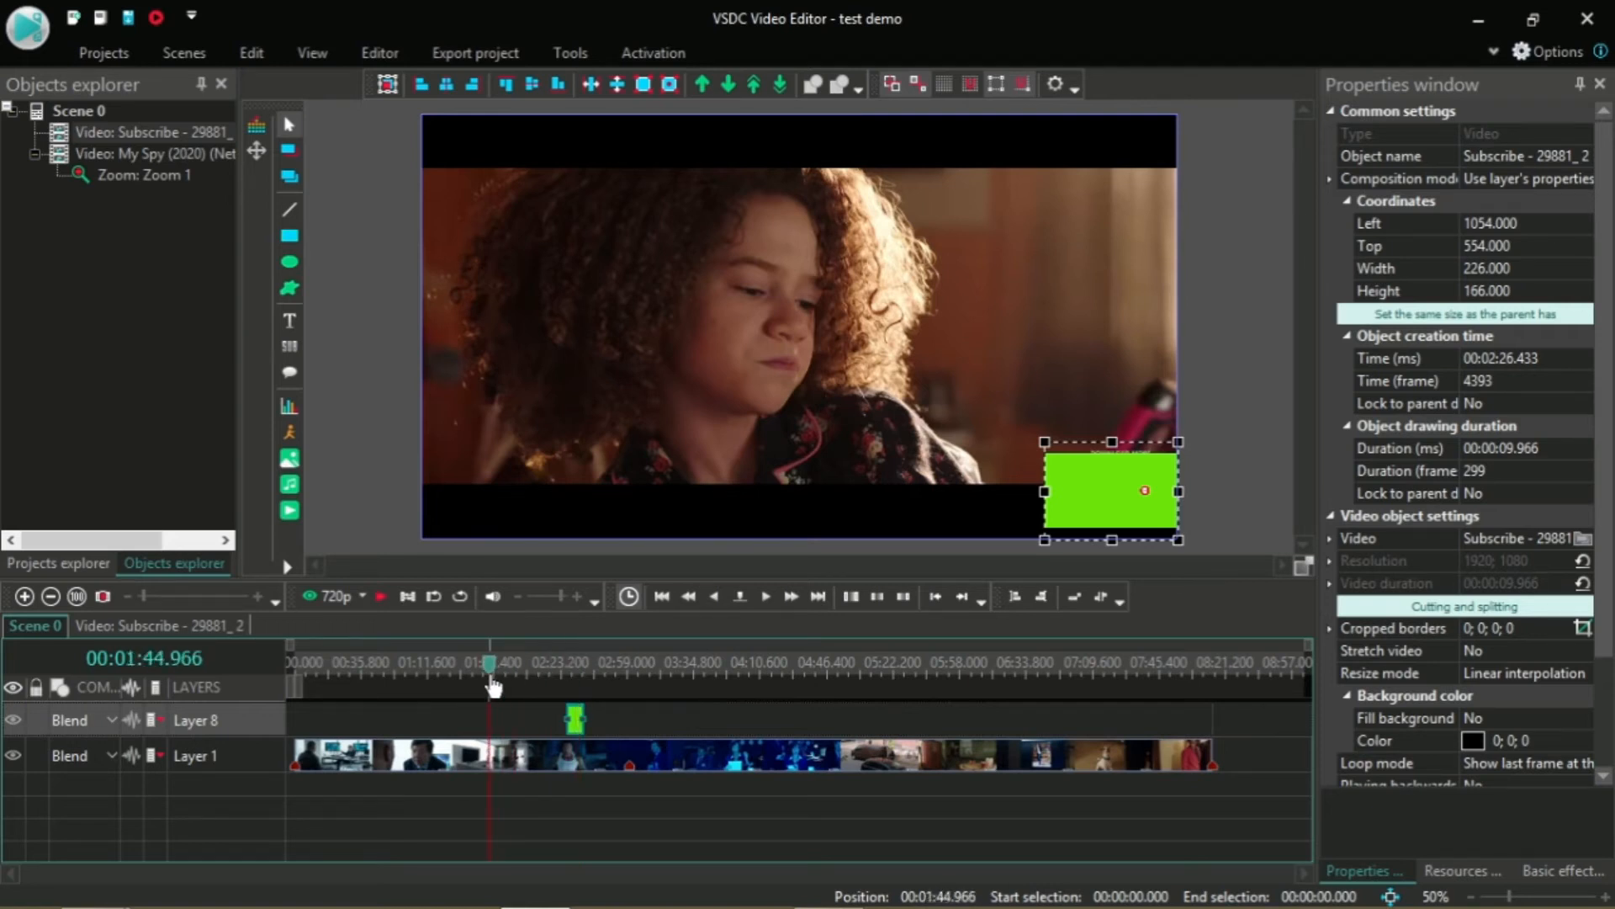
{"action": "mouse_move", "coordinate": [92, 885]}
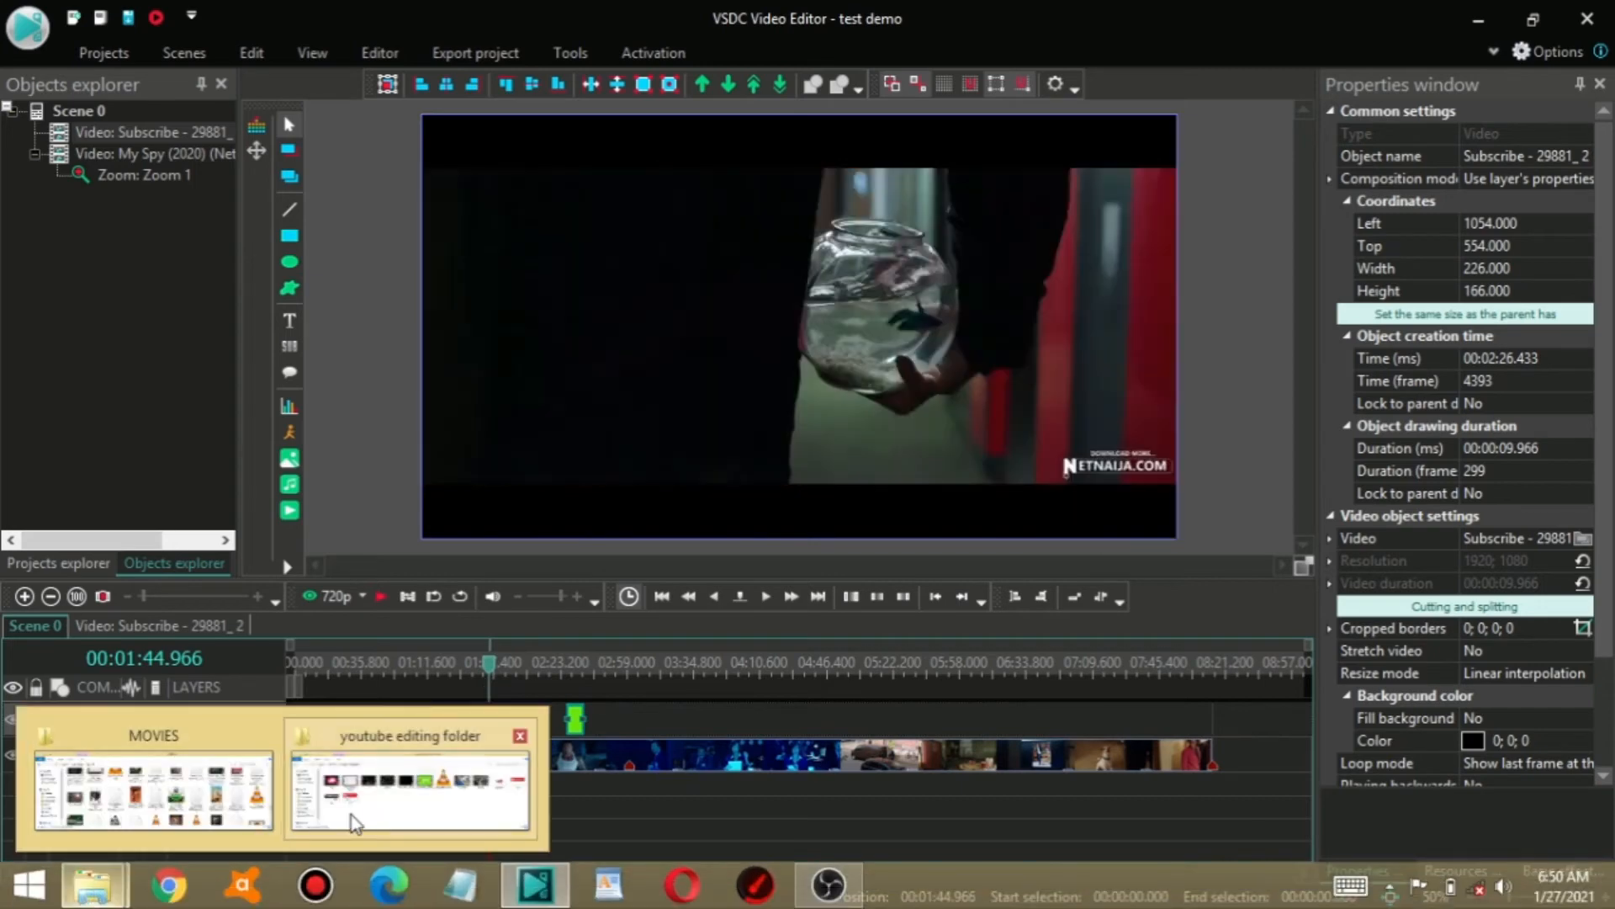
{"action": "left_click", "coordinate": [402, 778]}
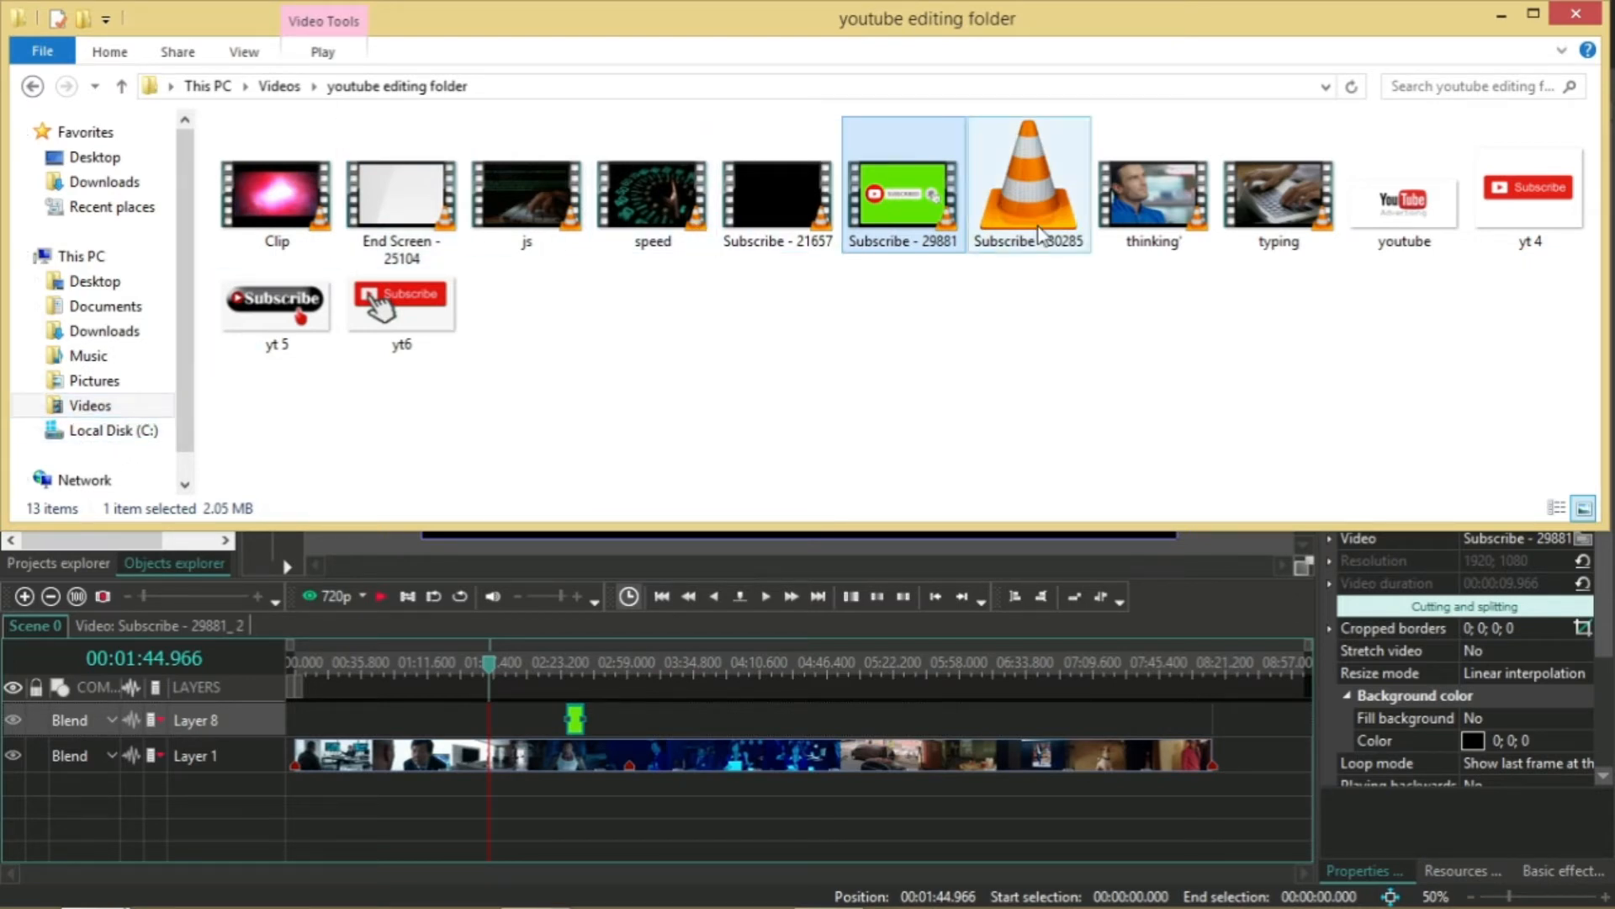
{"action": "left_click", "coordinate": [576, 720]}
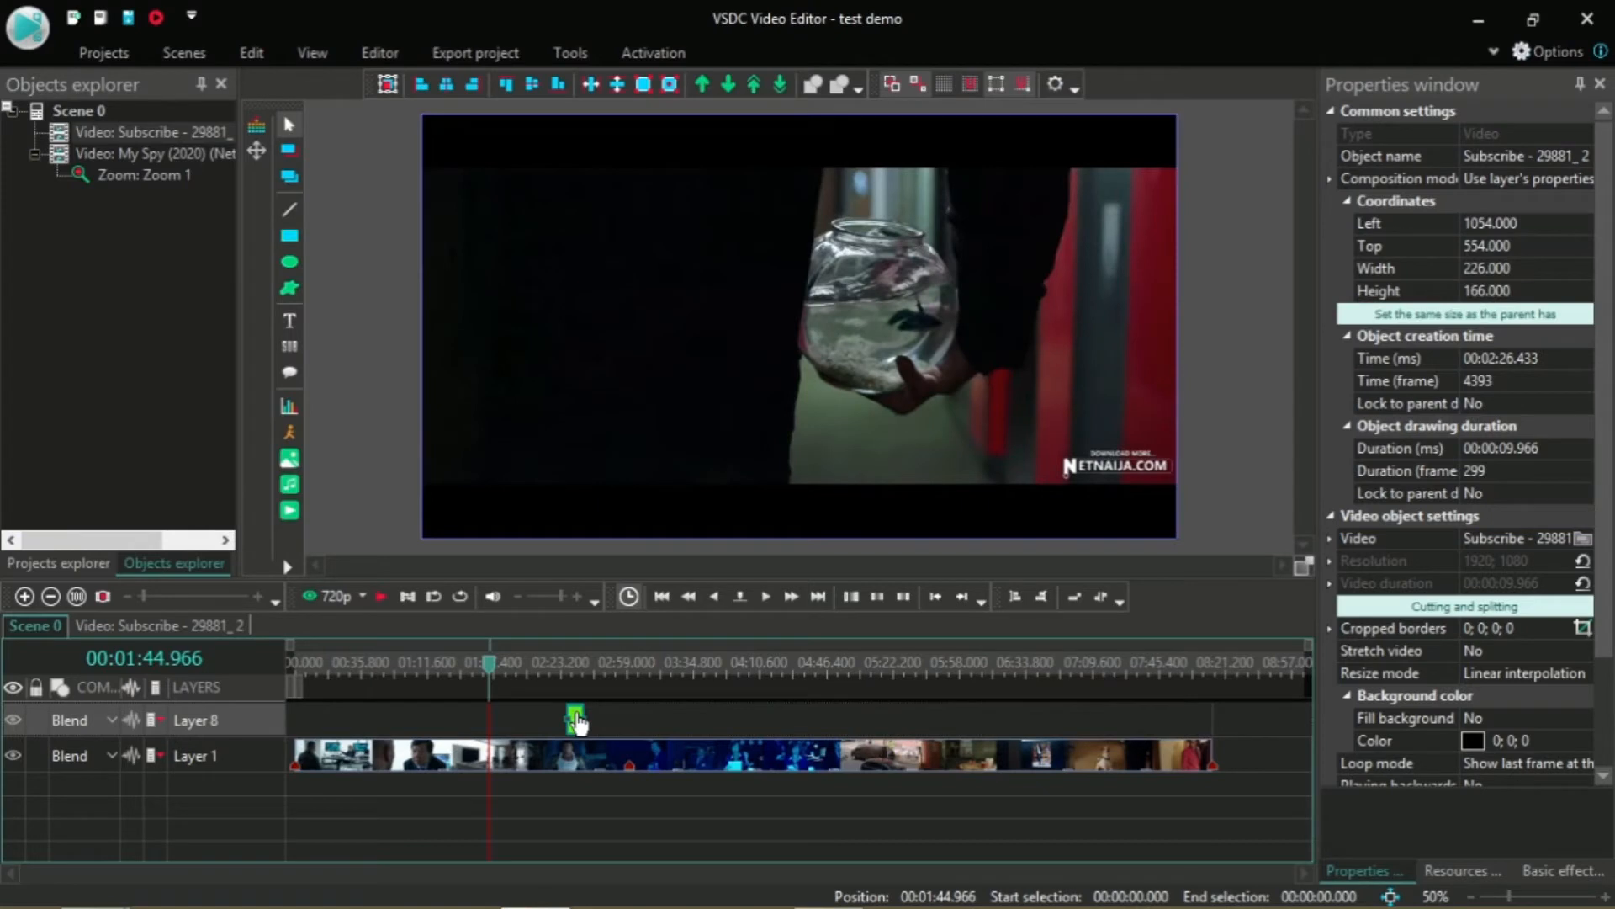
{"action": "left_click_drag", "start_coordinate": [562, 681], "coordinate": [568, 683]}
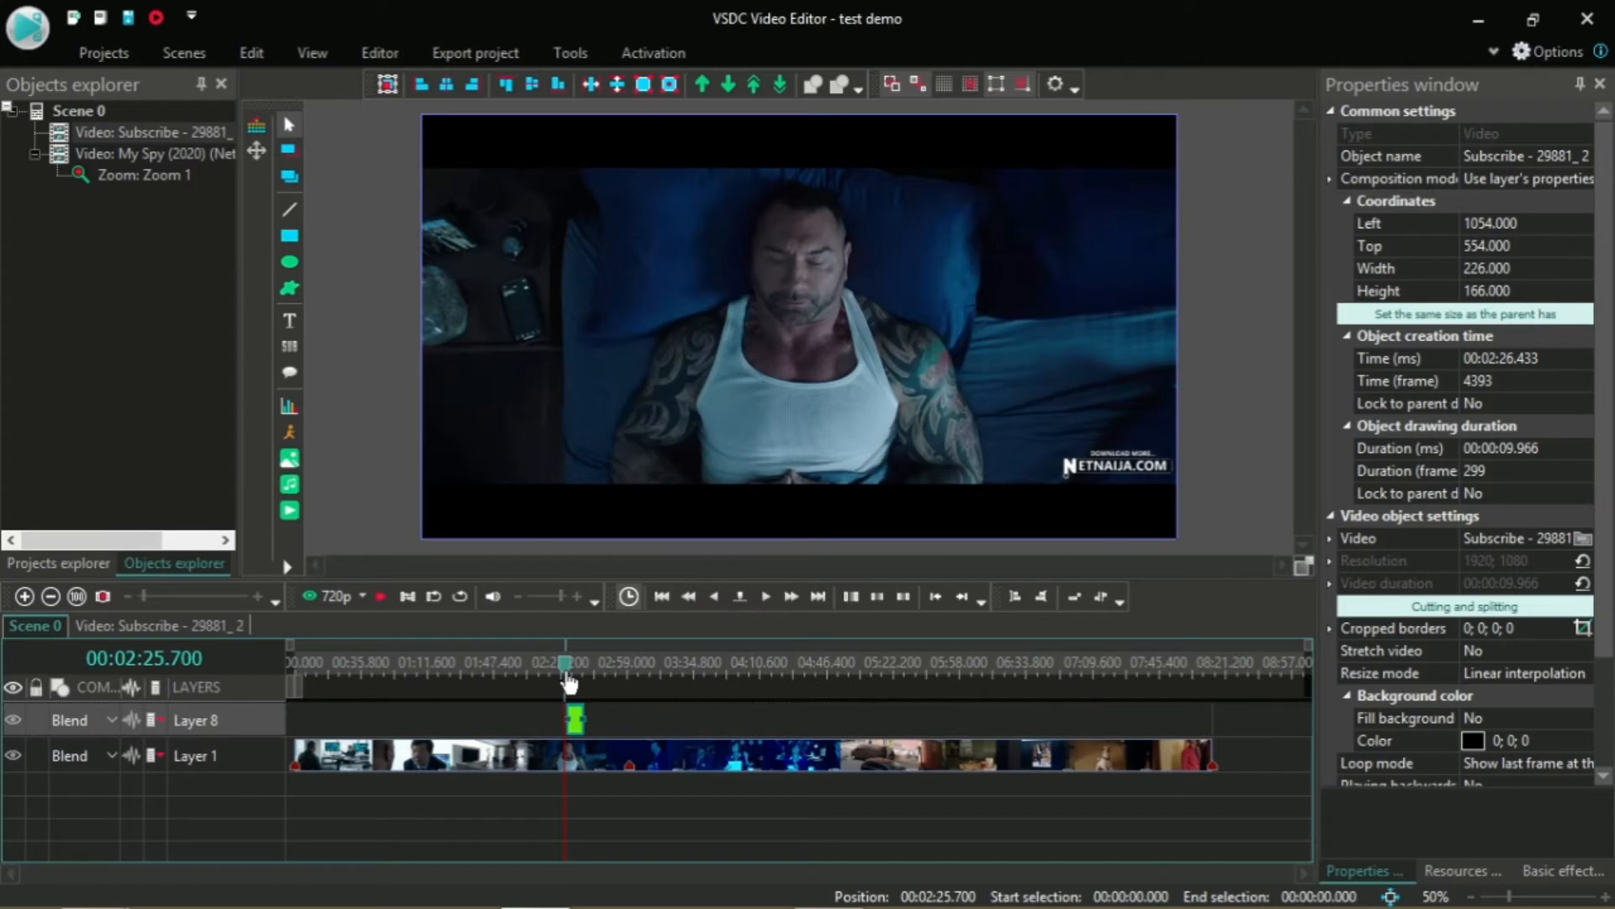
Step: Split the movie clip into two parts at 00:00:28.000
{"action": "mouse_move", "coordinate": [566, 757]}
{"action": "left_click_drag", "start_coordinate": [564, 682], "coordinate": [347, 703]}
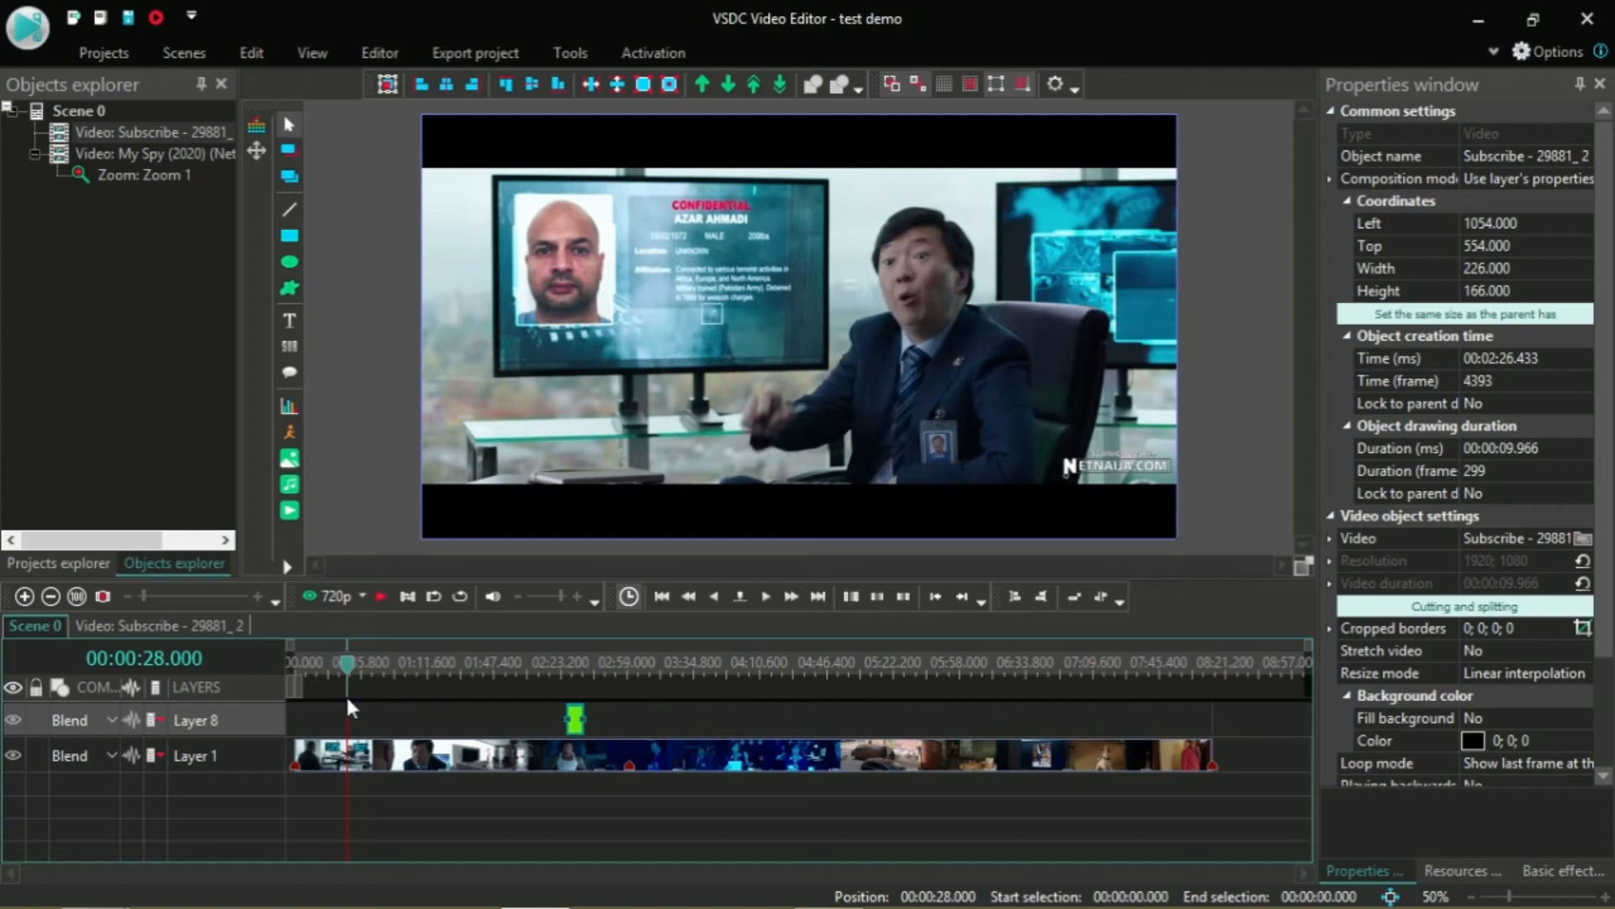
{"action": "mouse_move", "coordinate": [359, 762]}
{"action": "left_click", "coordinate": [389, 755]}
{"action": "left_click", "coordinate": [385, 51]}
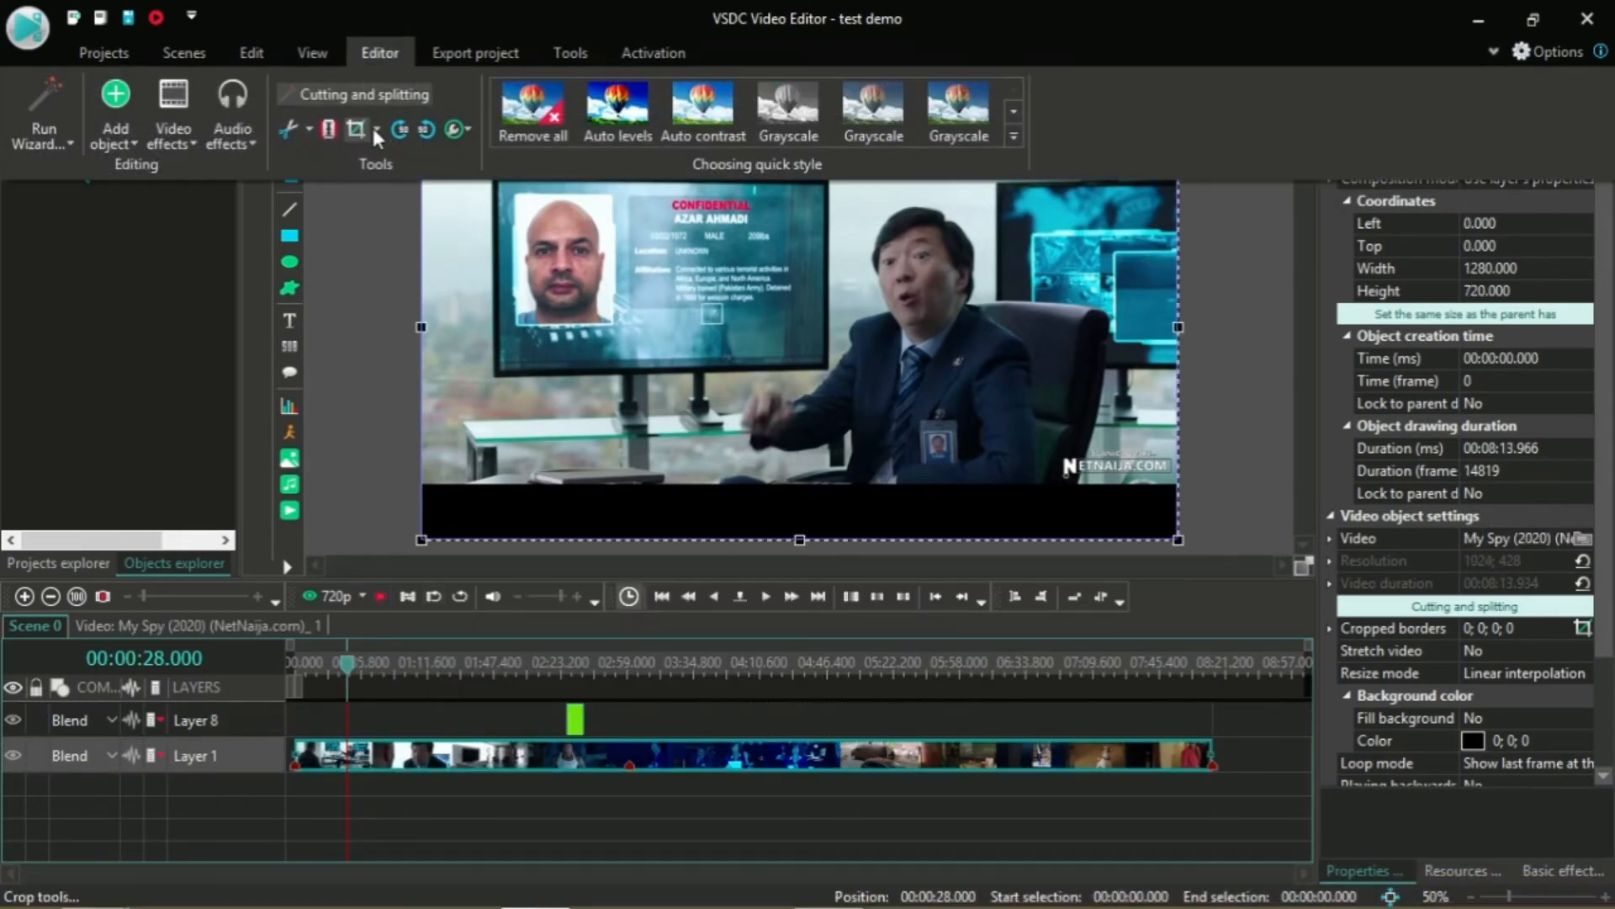
{"action": "left_click", "coordinate": [329, 129]}
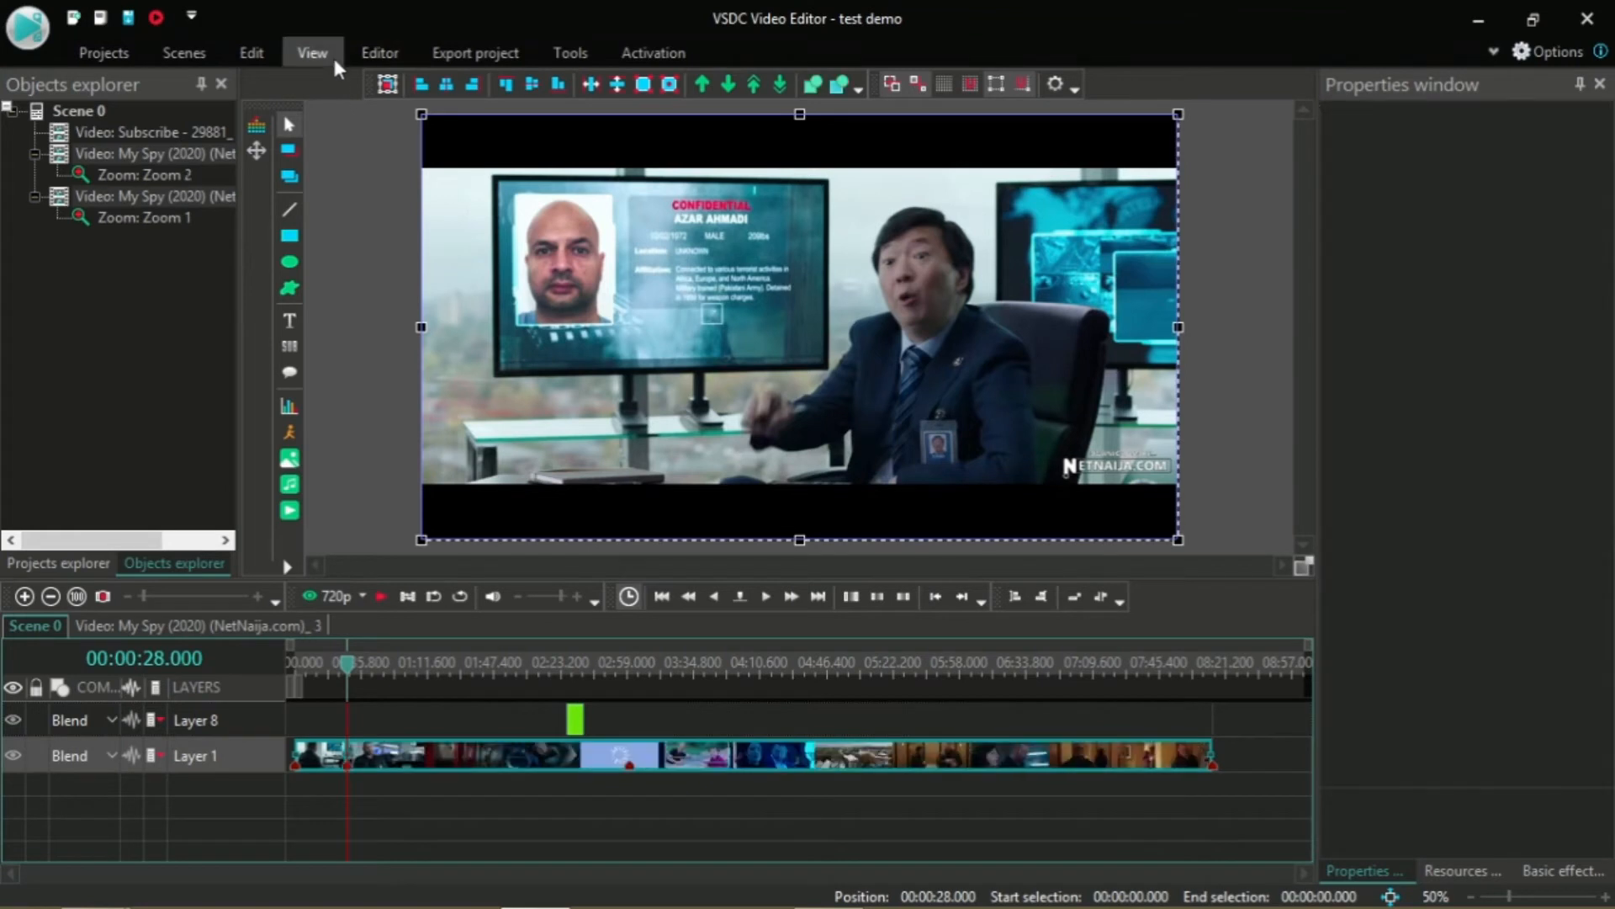
{"action": "left_click", "coordinate": [453, 795]}
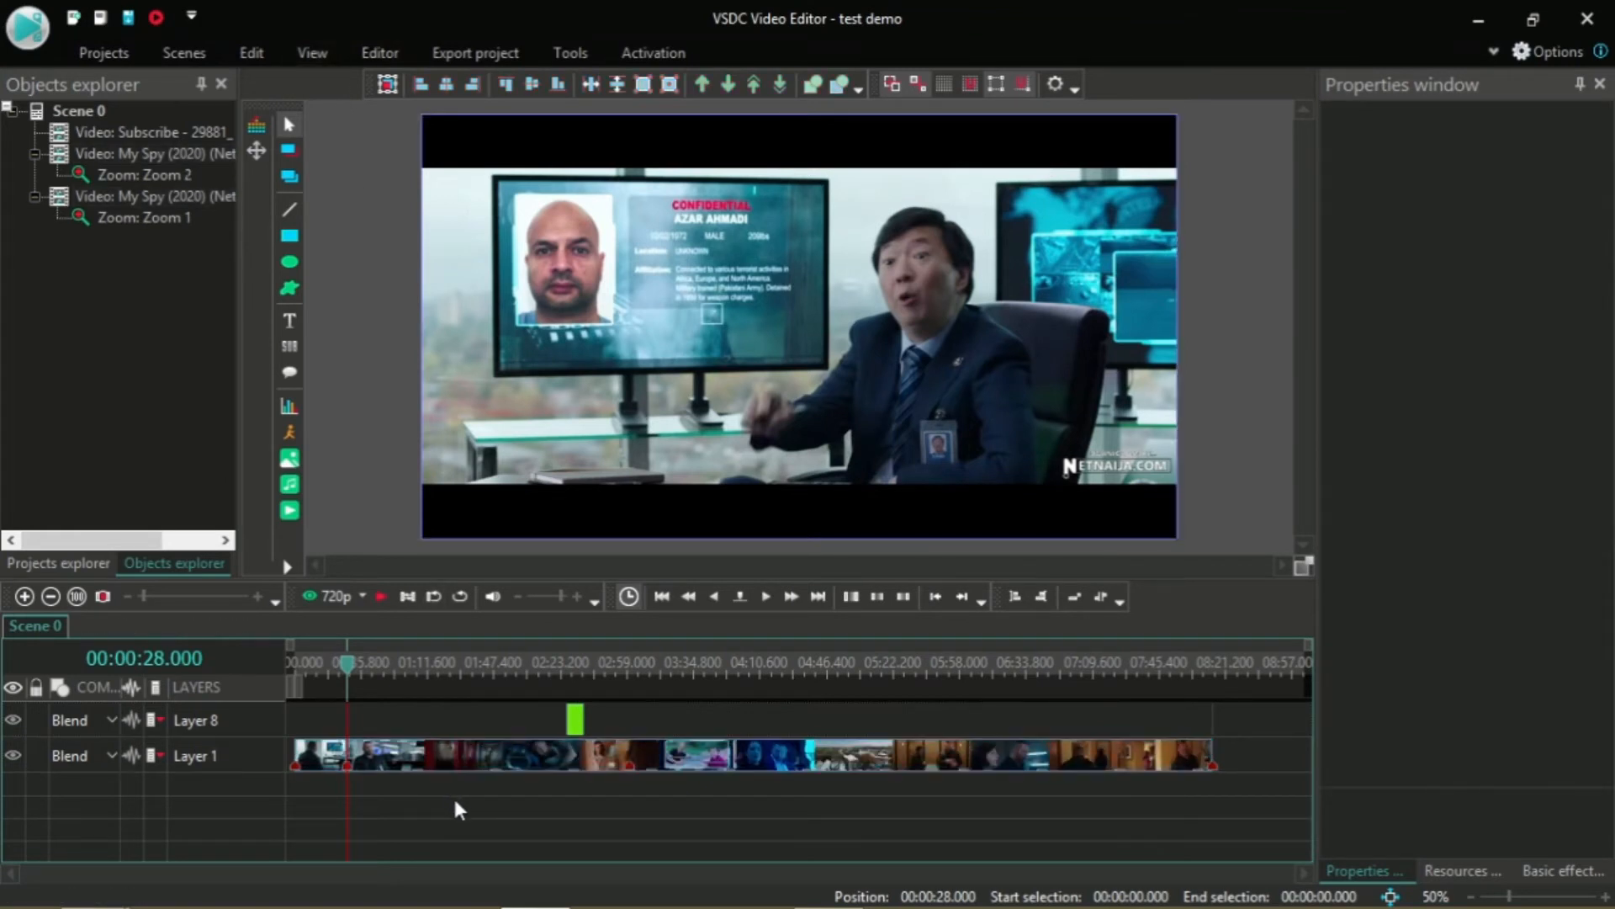
Step: Move the second part of the movie clip to start at 00:01:08.100 and split it at 00:01:40.433
{"action": "left_click_drag", "start_coordinate": [415, 757], "coordinate": [531, 747]}
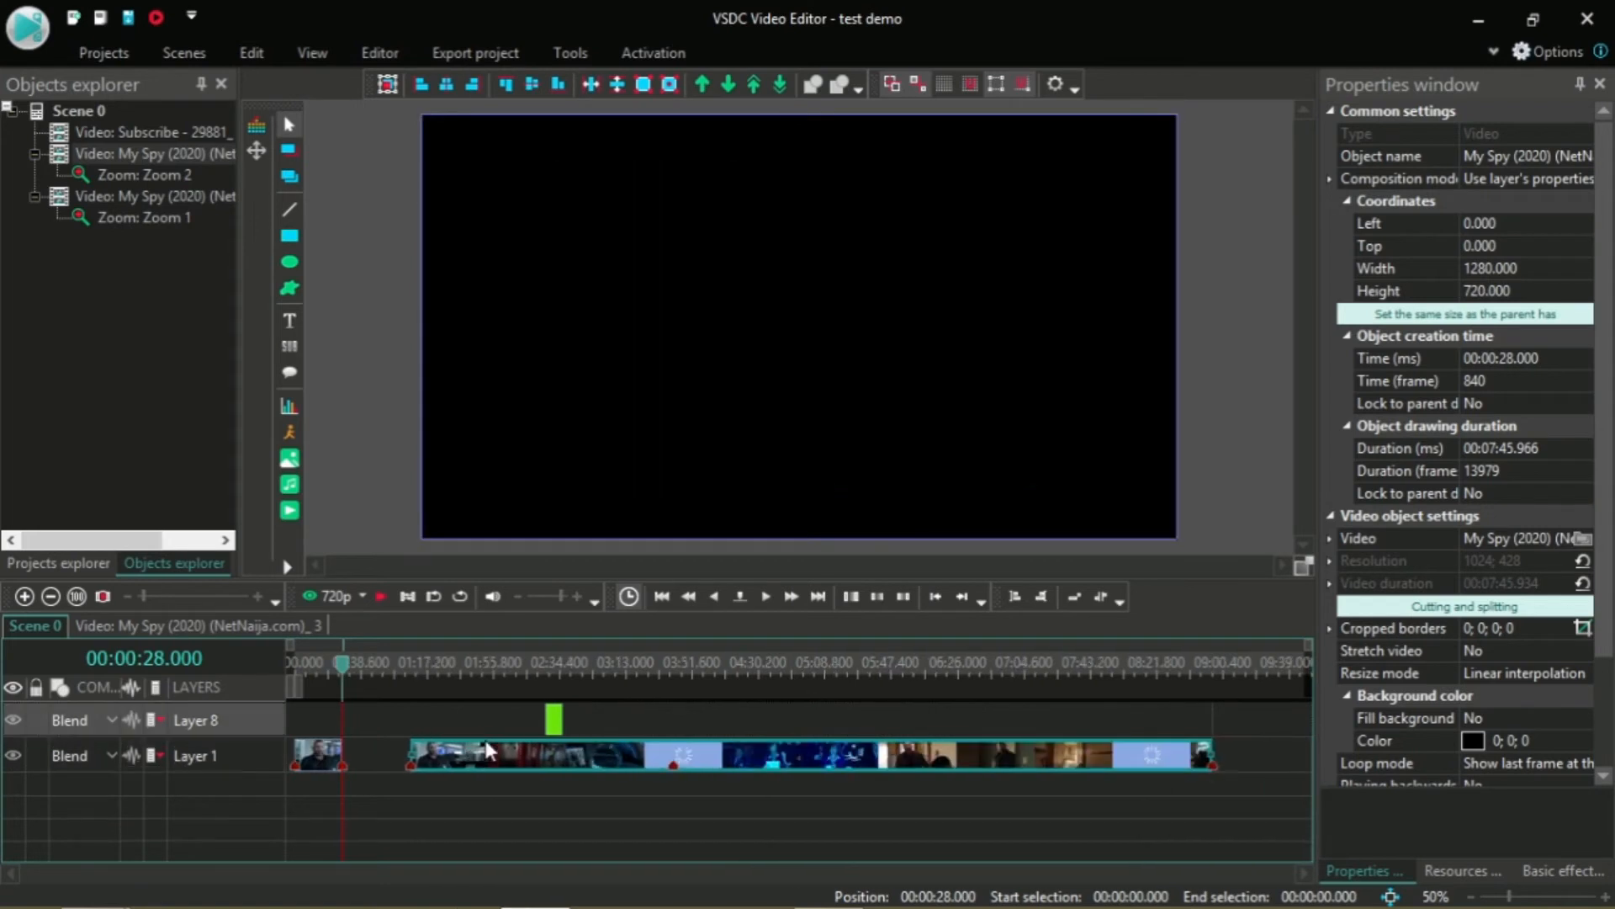
{"action": "left_click_drag", "start_coordinate": [350, 664], "coordinate": [463, 681]}
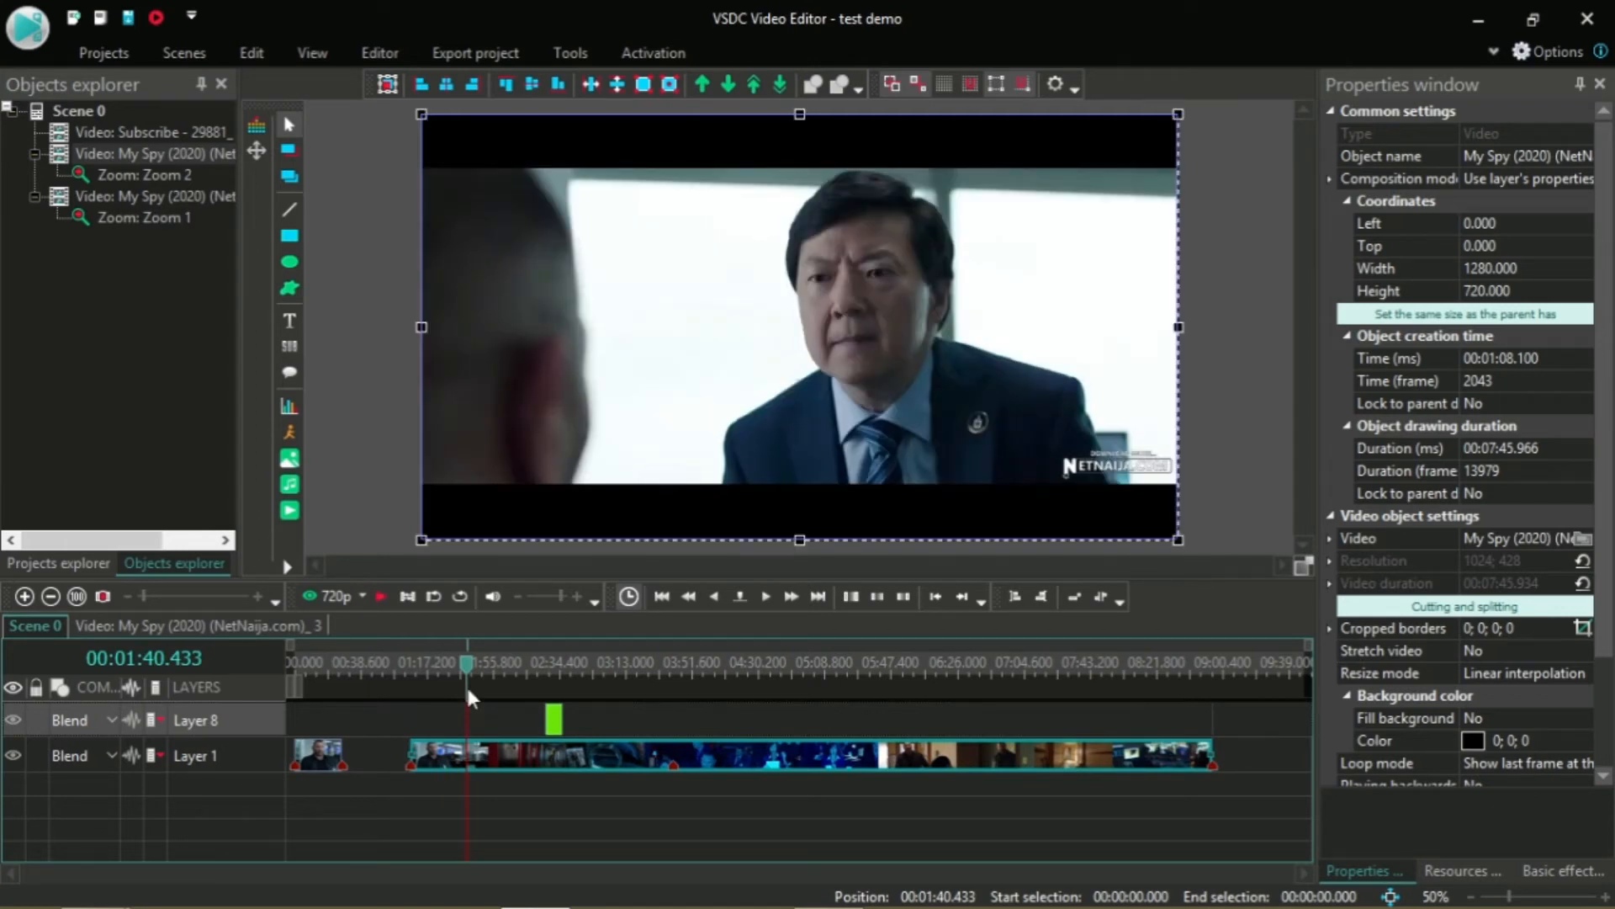
{"action": "mouse_move", "coordinate": [143, 596]}
{"action": "left_mouse_down"}
{"action": "mouse_move", "coordinate": [240, 614]}
{"action": "mouse_move", "coordinate": [141, 597]}
{"action": "left_mouse_up"}
{"action": "mouse_move", "coordinate": [466, 764]}
{"action": "left_click", "coordinate": [377, 58]}
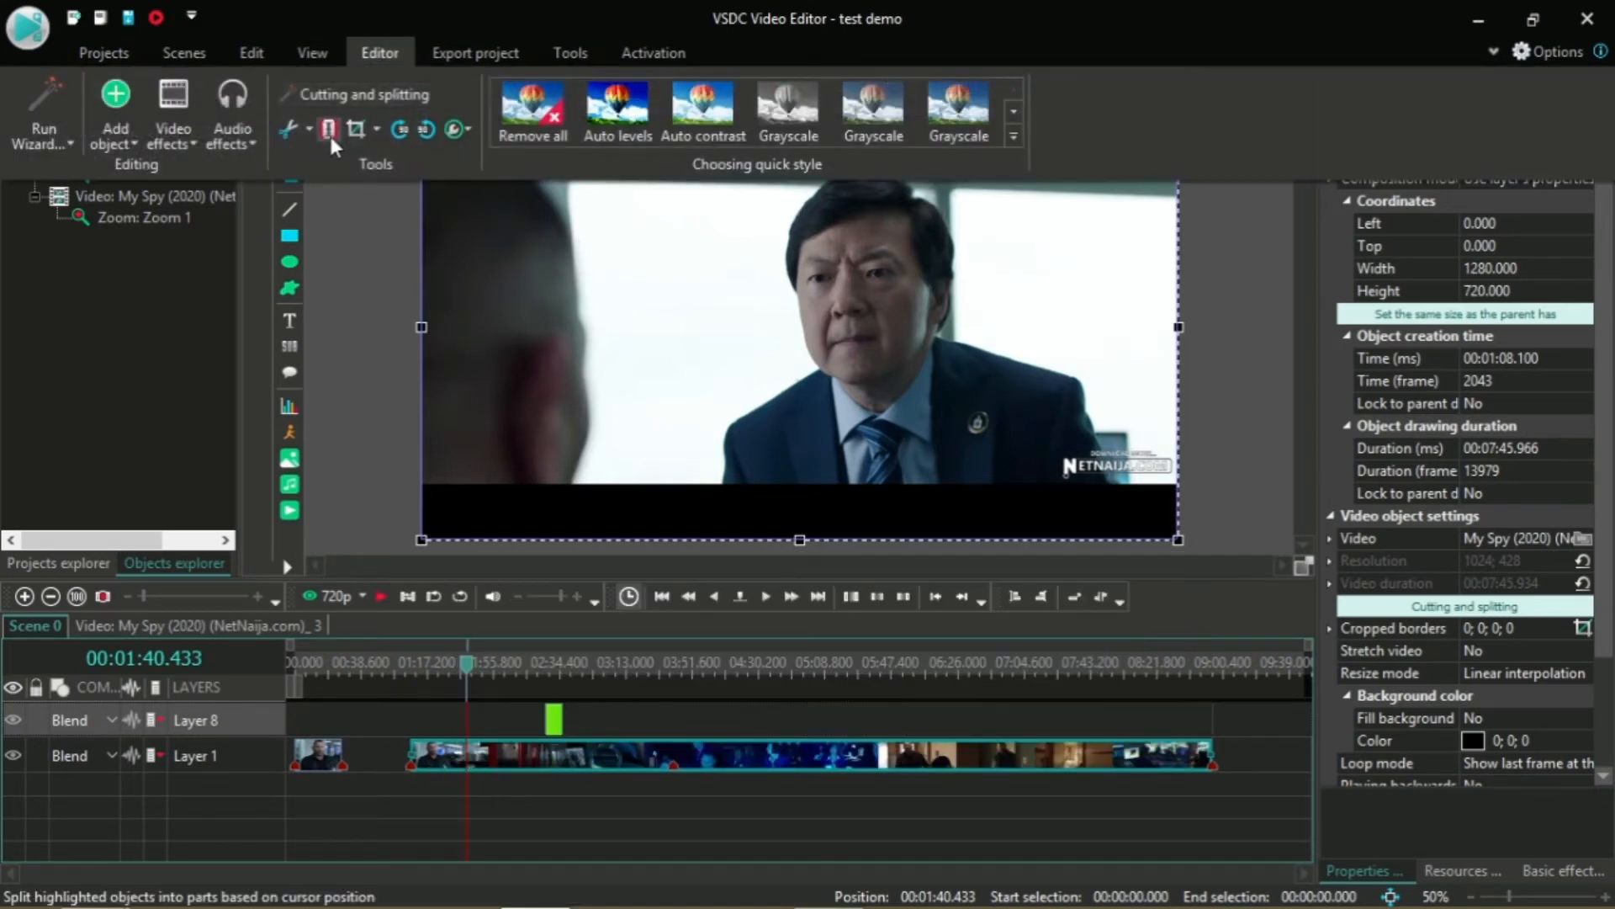
{"action": "left_click", "coordinate": [566, 808]}
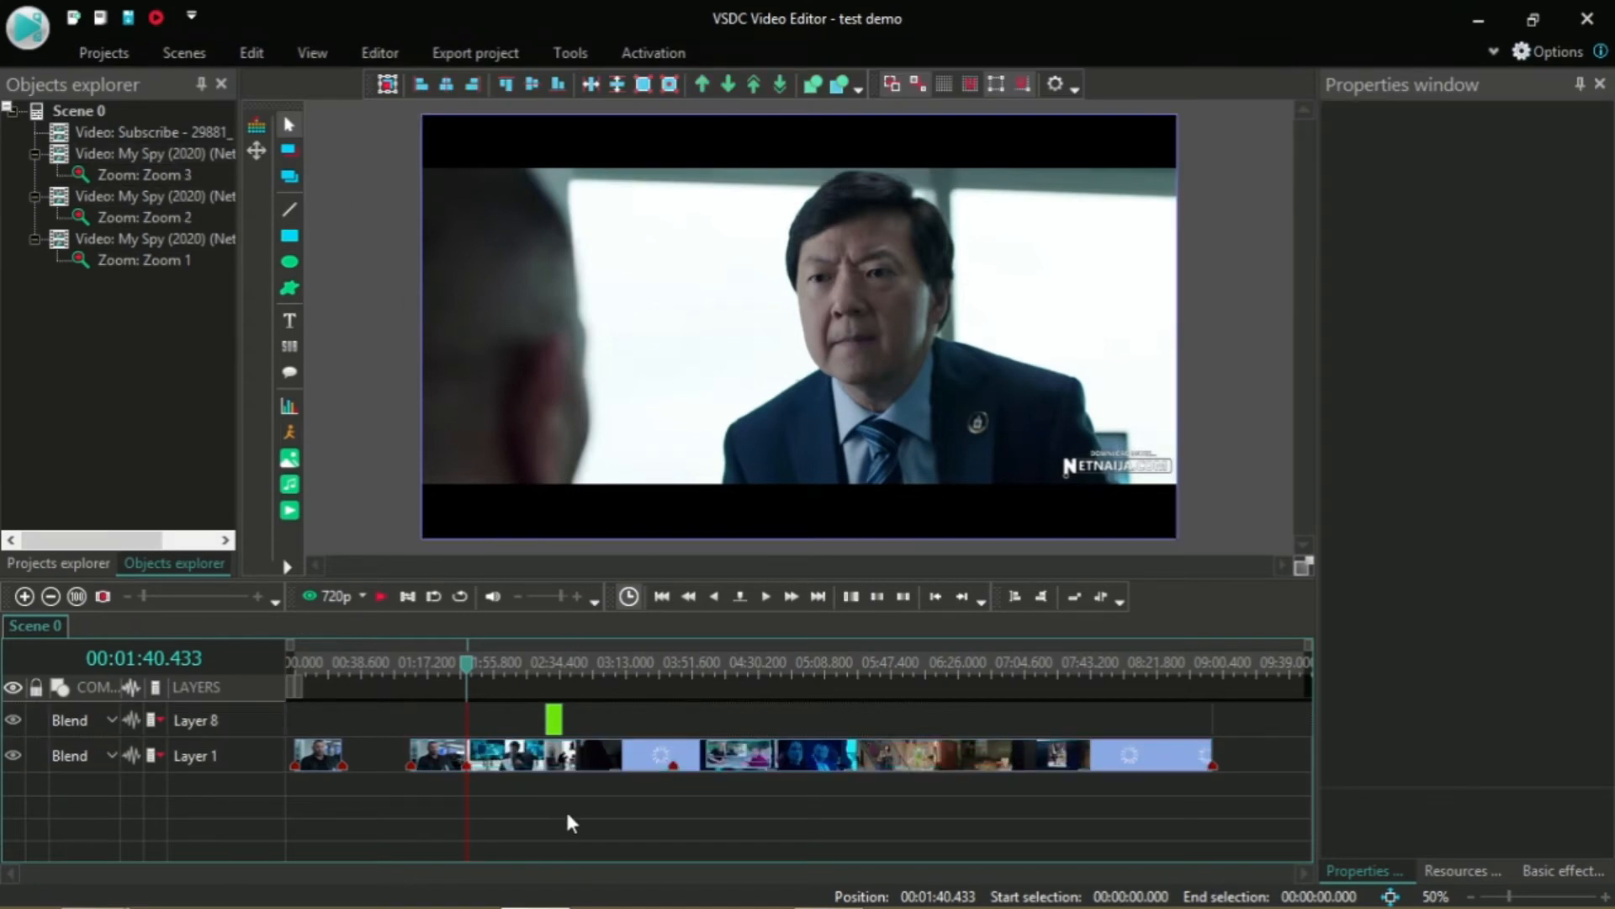
Step: Shift the last part of the movie clip slightly later to leave a gap, and show the middle part's frame at 00:01:18.133
{"action": "mouse_move", "coordinate": [645, 761]}
{"action": "left_mouse_down"}
{"action": "mouse_move", "coordinate": [744, 759]}
{"action": "mouse_move", "coordinate": [659, 762]}
{"action": "left_mouse_up"}
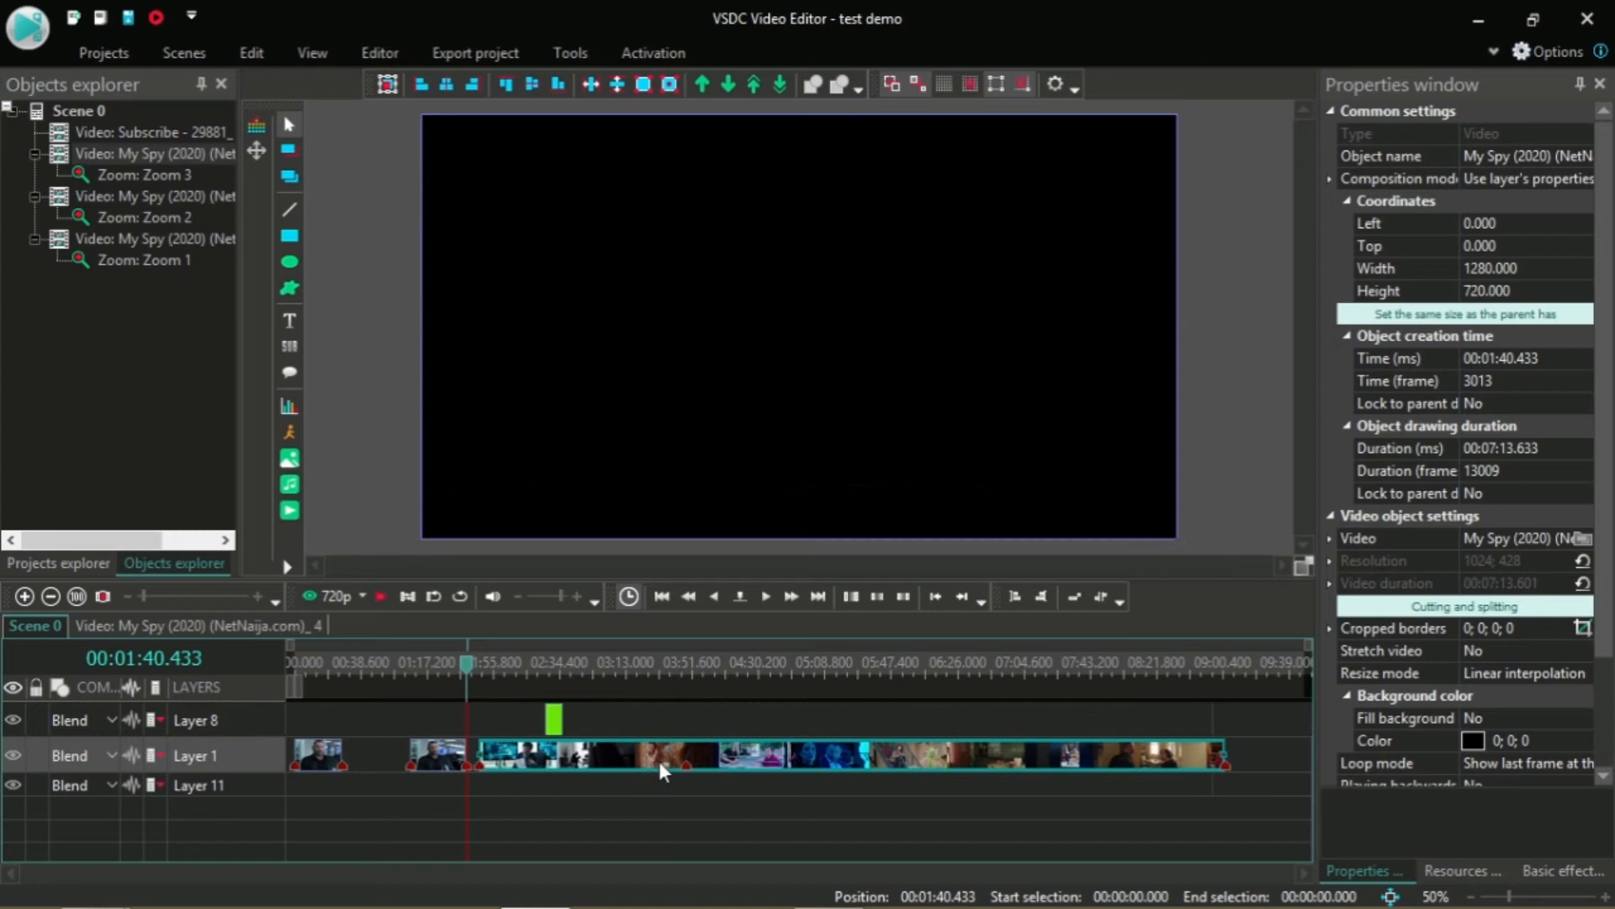
{"action": "left_click", "coordinate": [449, 768]}
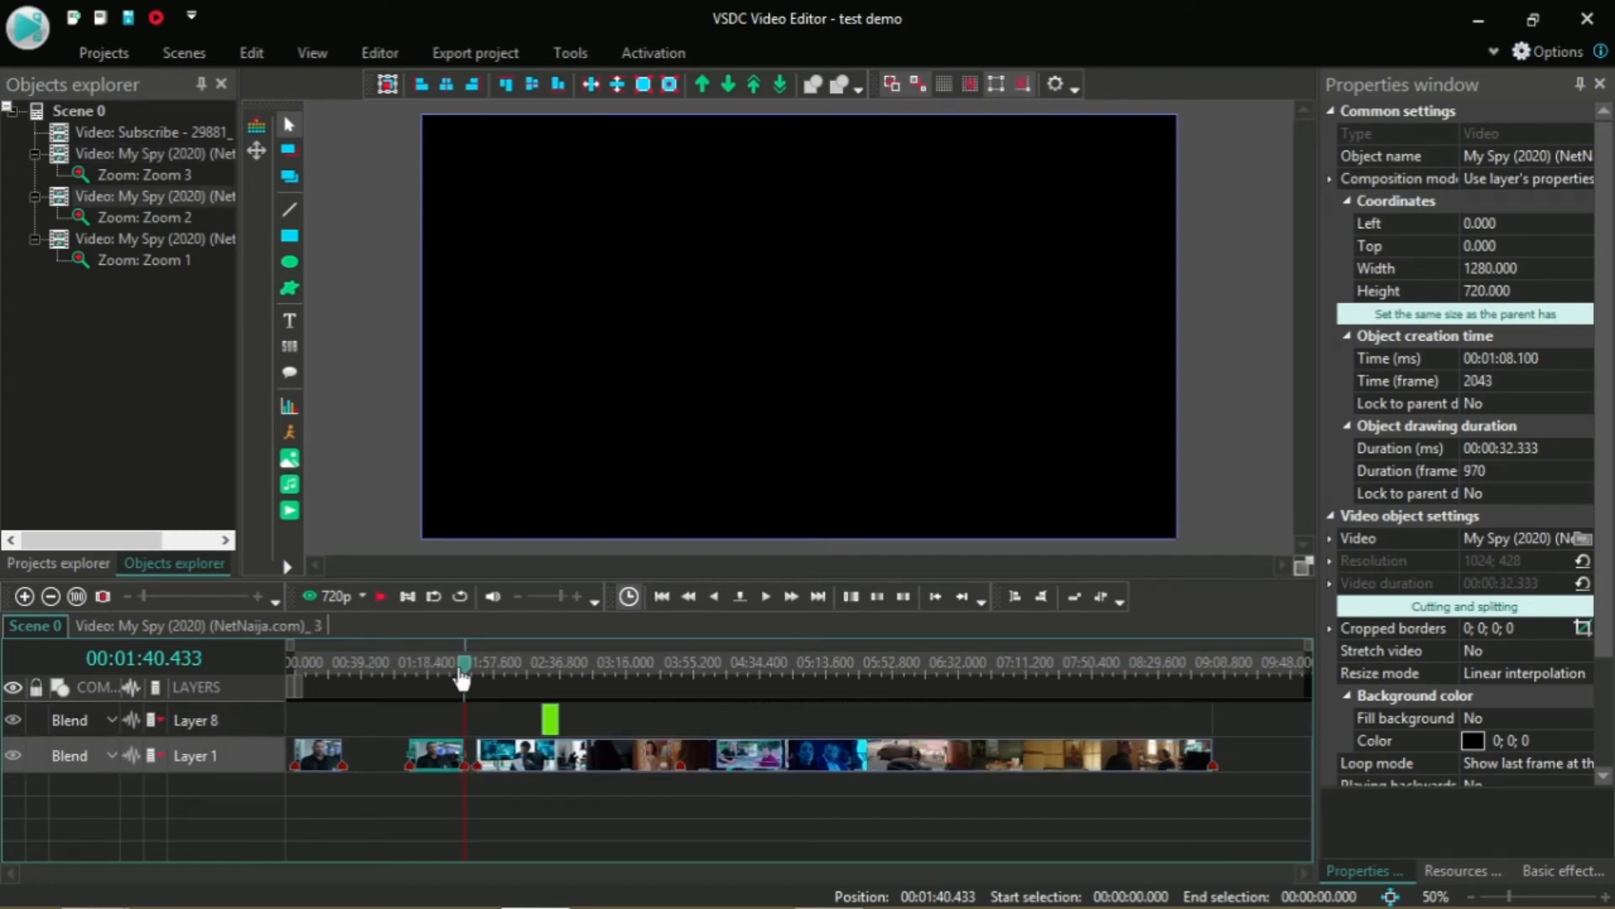
{"action": "left_click_drag", "start_coordinate": [463, 677], "coordinate": [427, 681]}
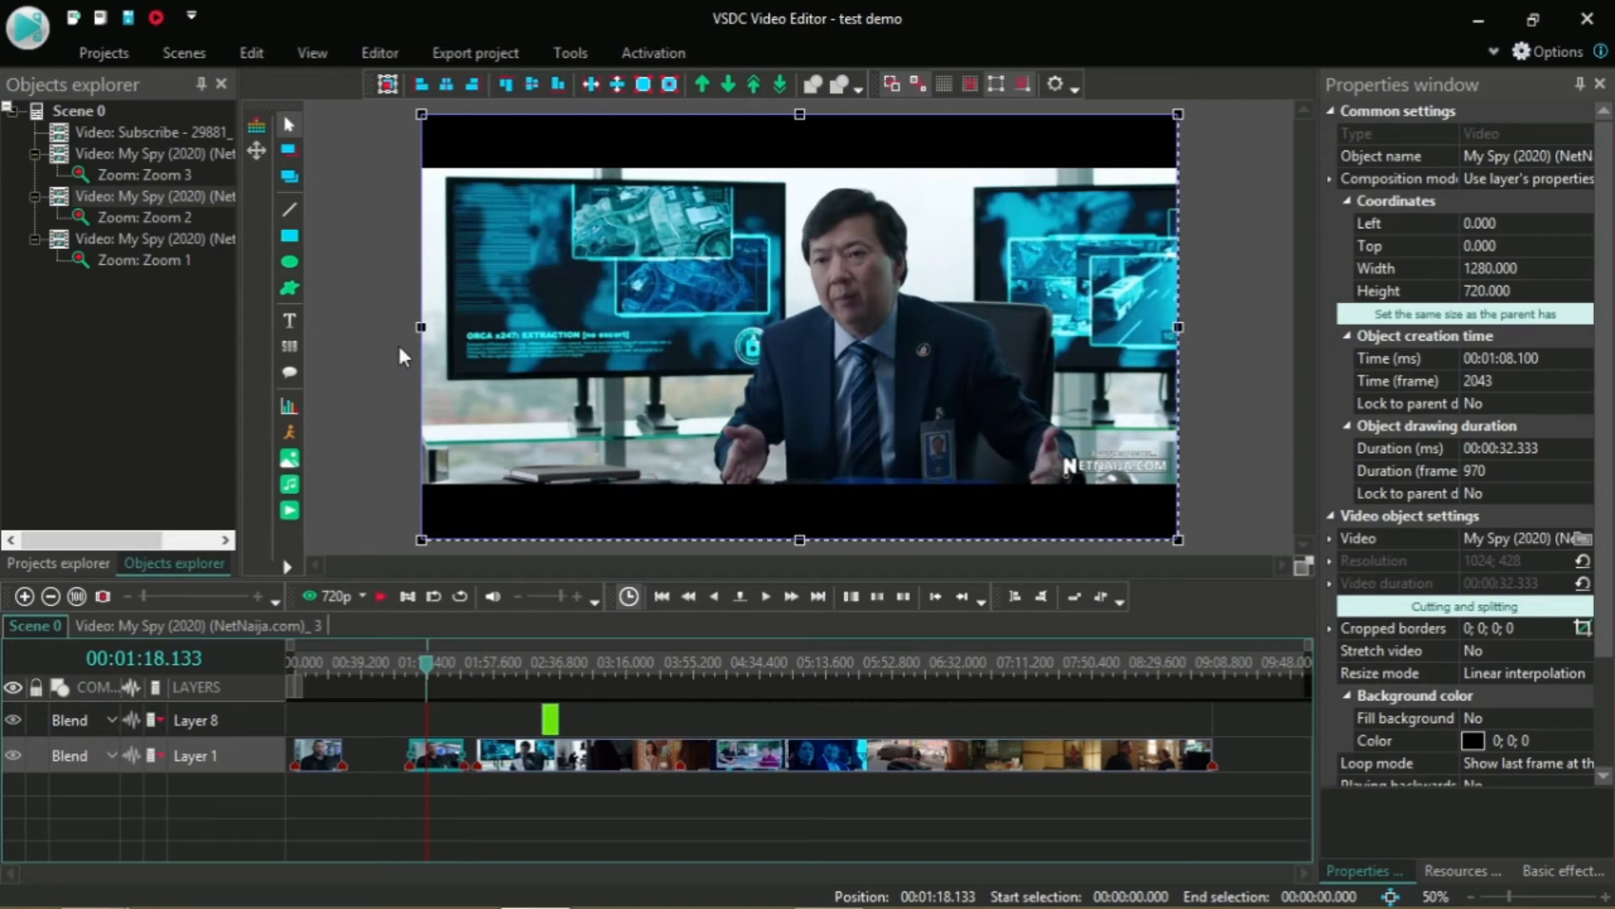
Step: Normalize the audio of the movie clip's middle part to a level of 99%
{"action": "left_click", "coordinate": [375, 42]}
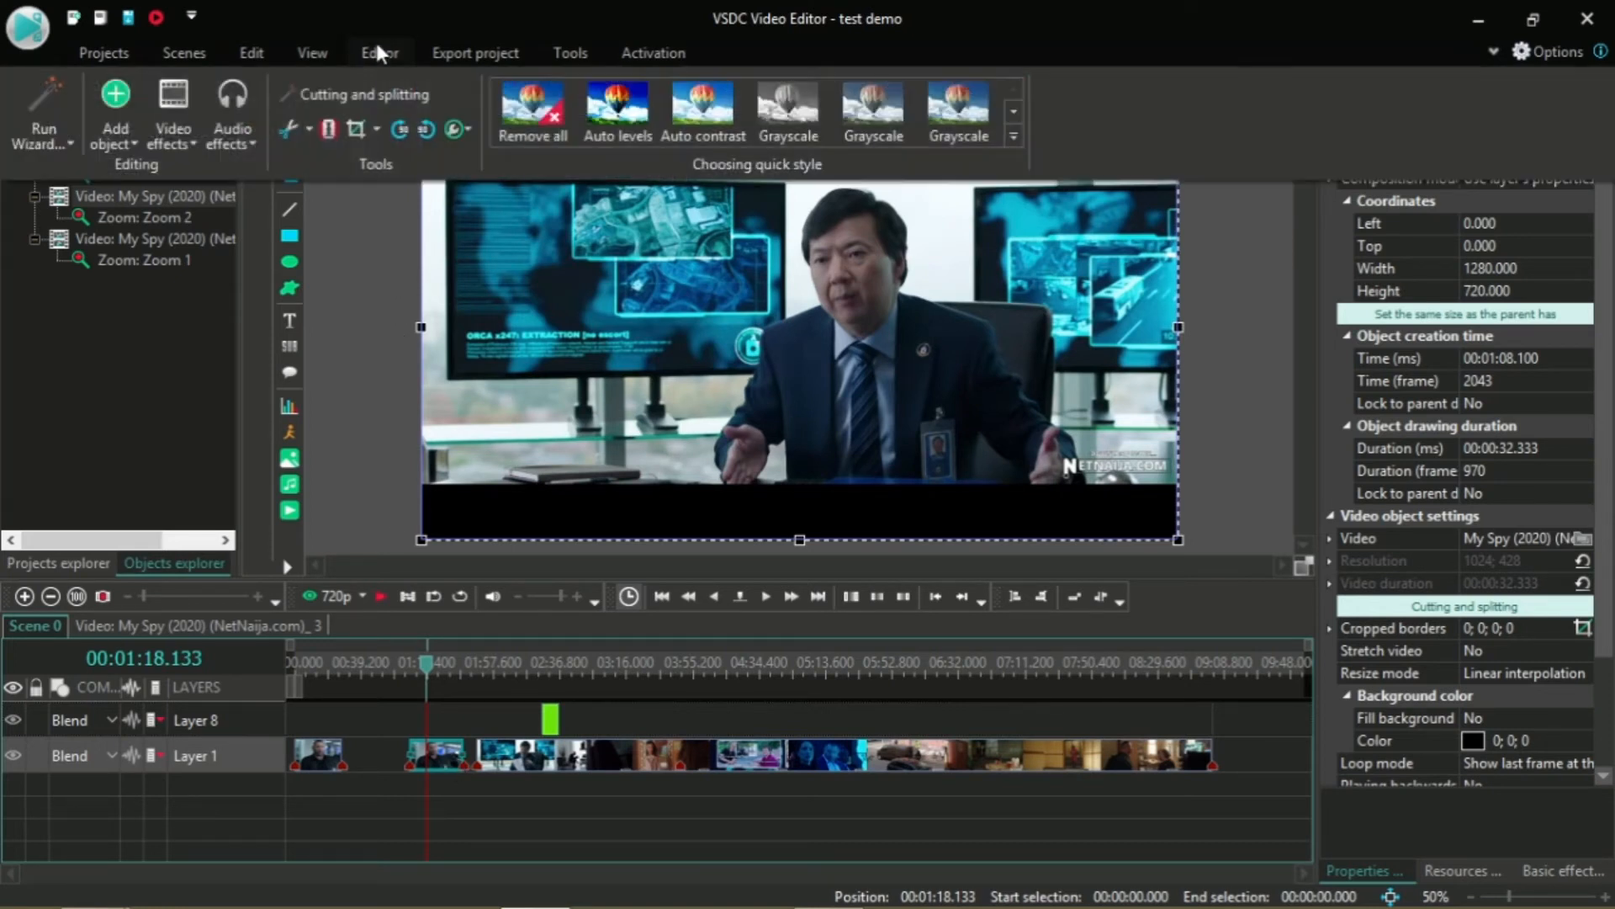
{"action": "left_click", "coordinate": [235, 144]}
{"action": "mouse_move", "coordinate": [296, 171]}
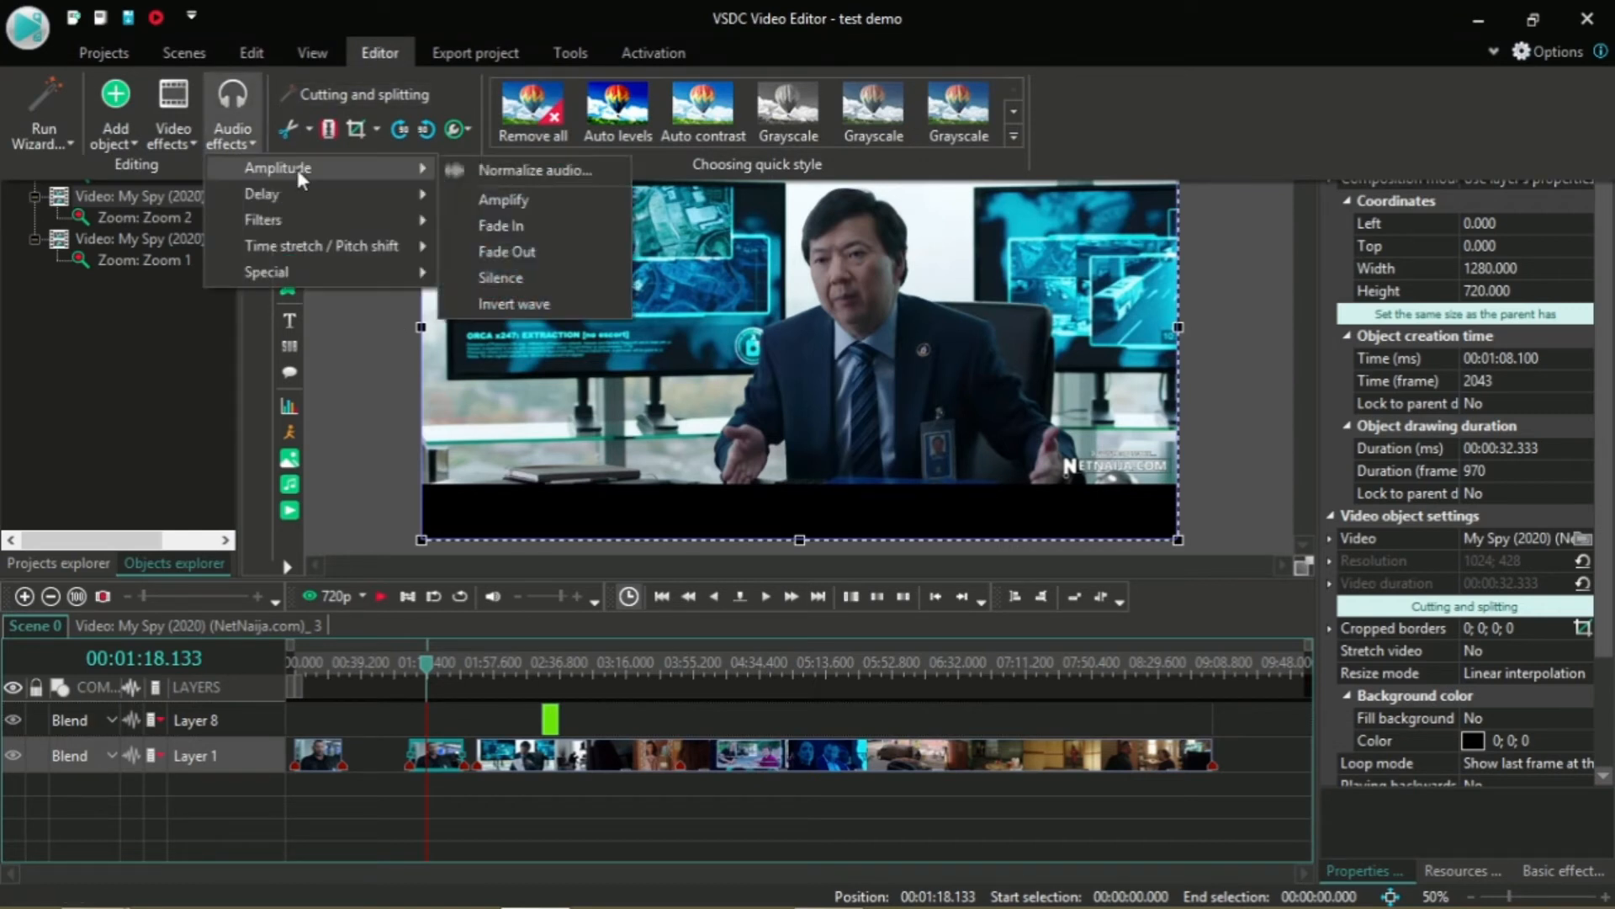
{"action": "left_click", "coordinate": [528, 169]}
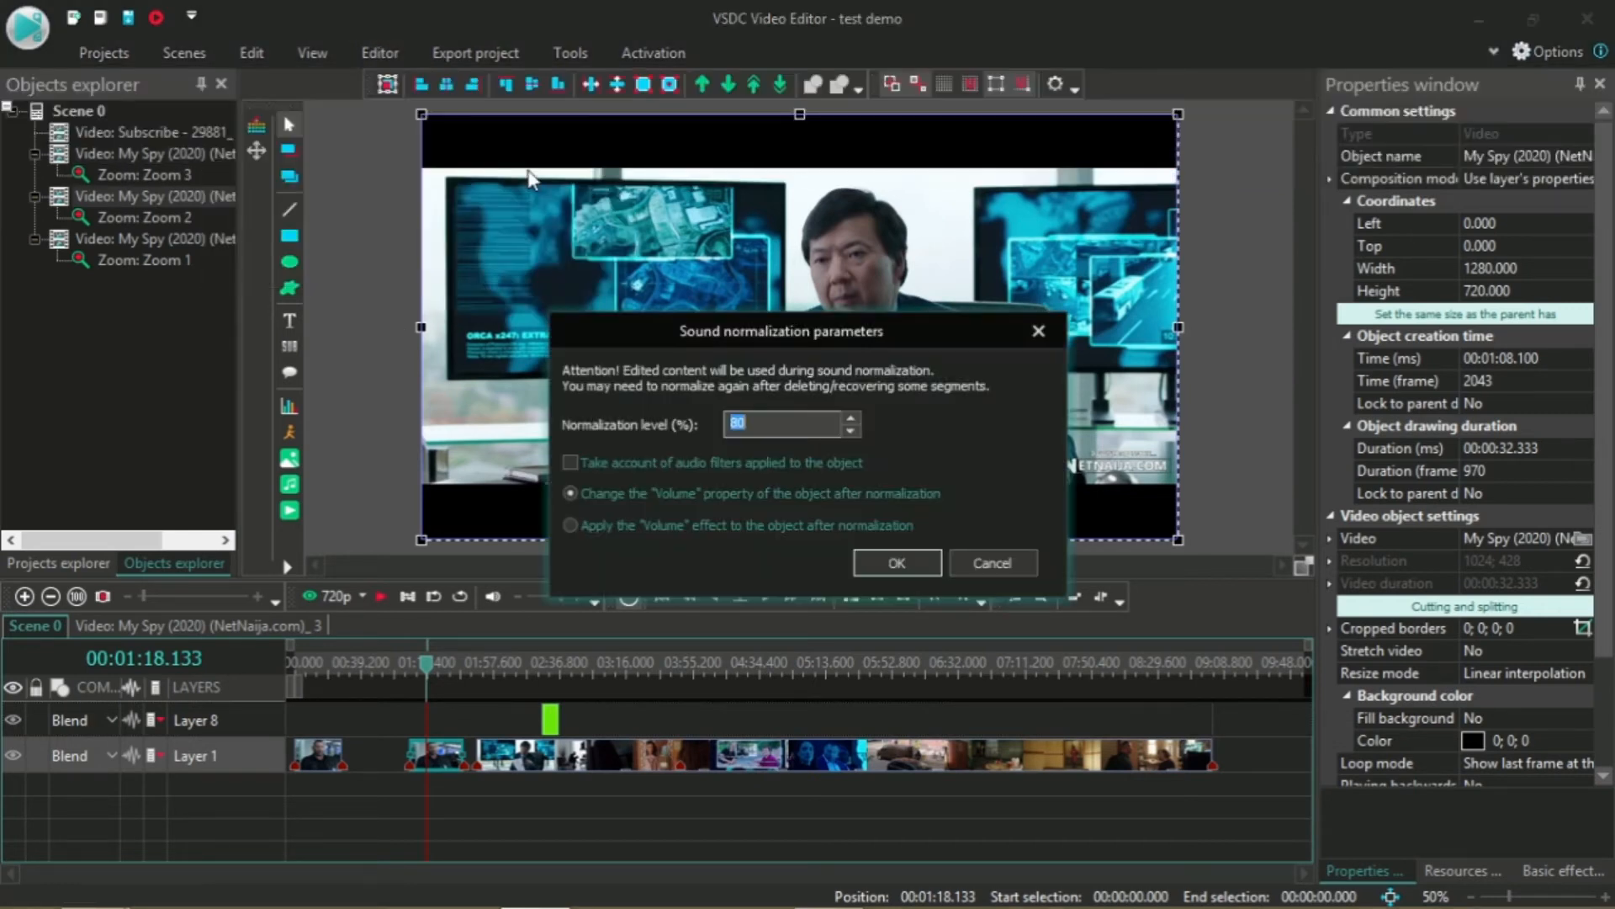
{"action": "type", "text": "99"}
{"action": "left_click", "coordinate": [898, 562]}
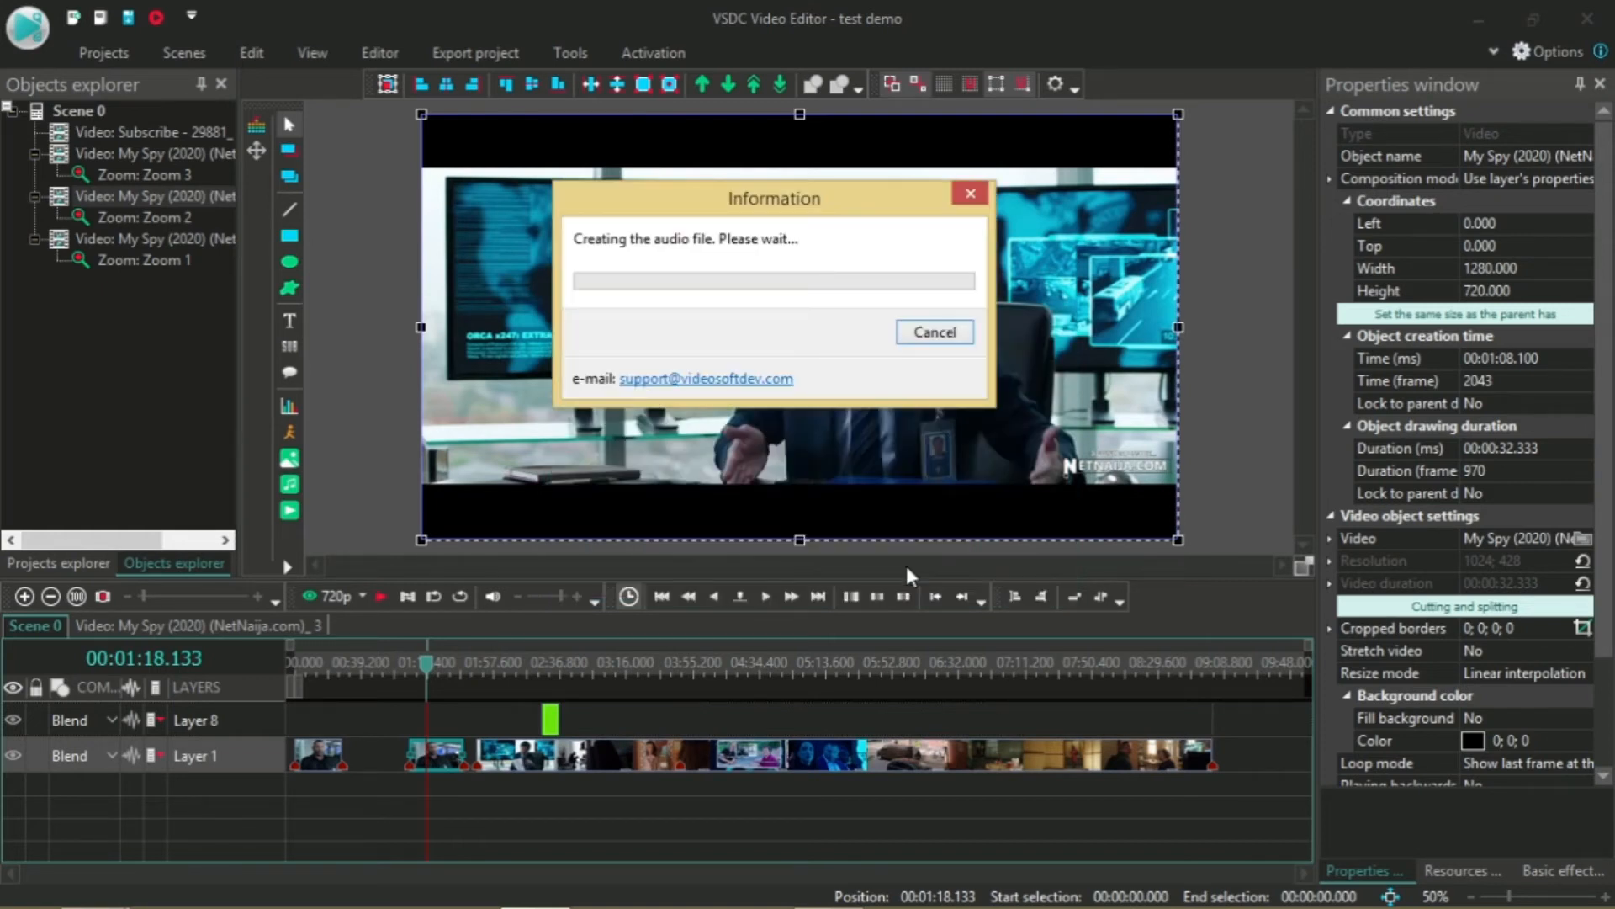
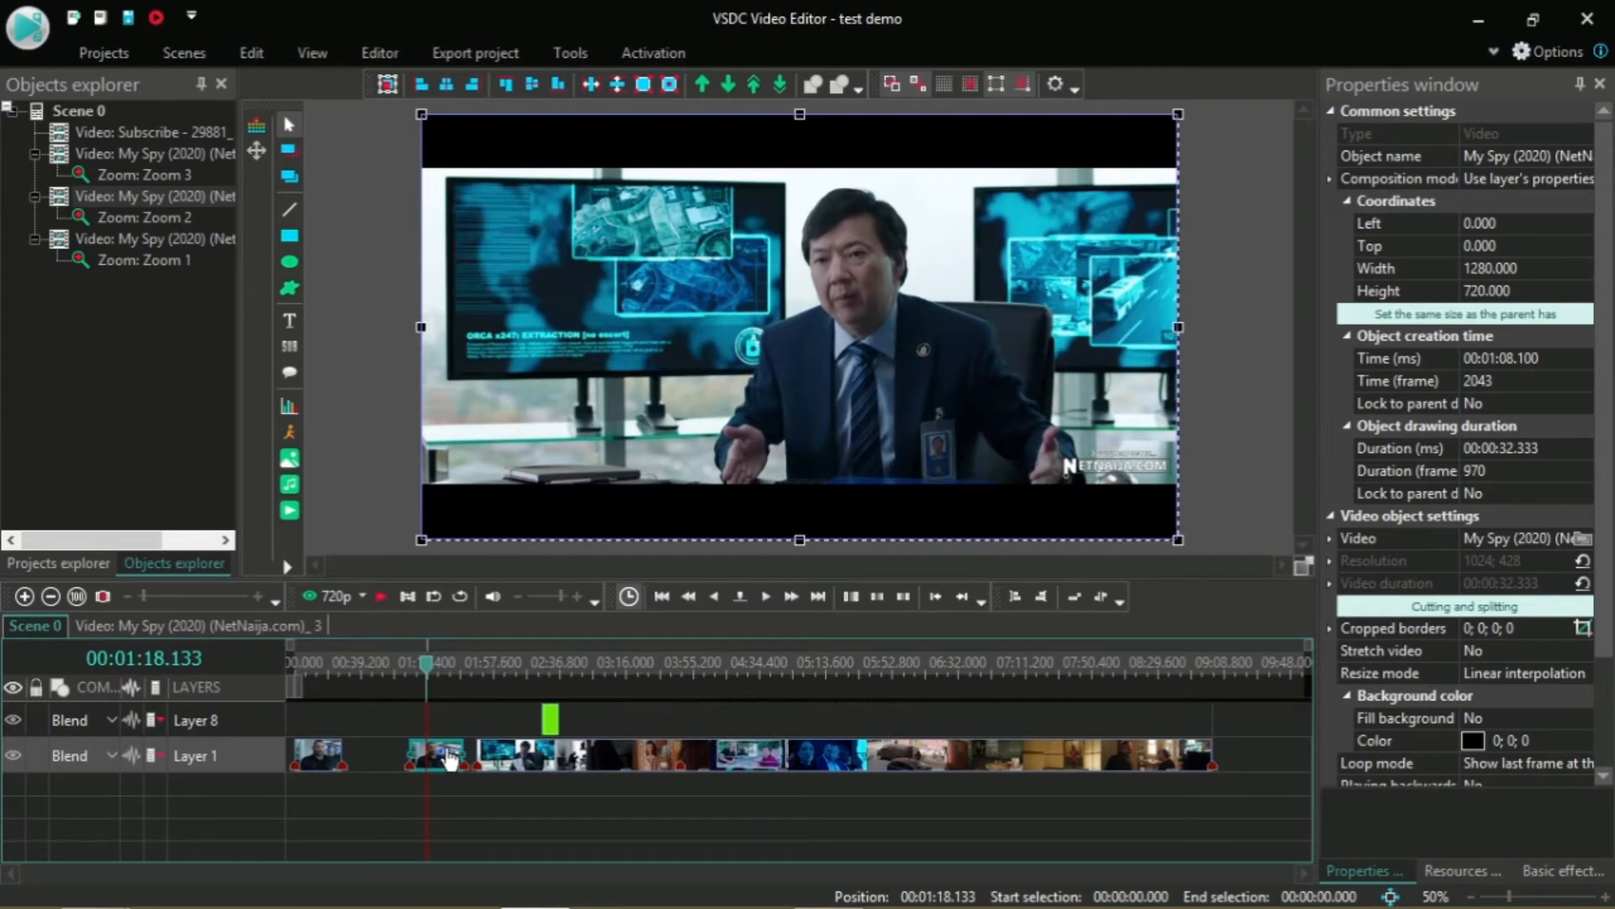
Step: Close the gaps by moving the movie clip's middle part to start at 00:00:28.000 and the last part at 00:01:00.333
{"action": "left_click_drag", "start_coordinate": [452, 760], "coordinate": [363, 768]}
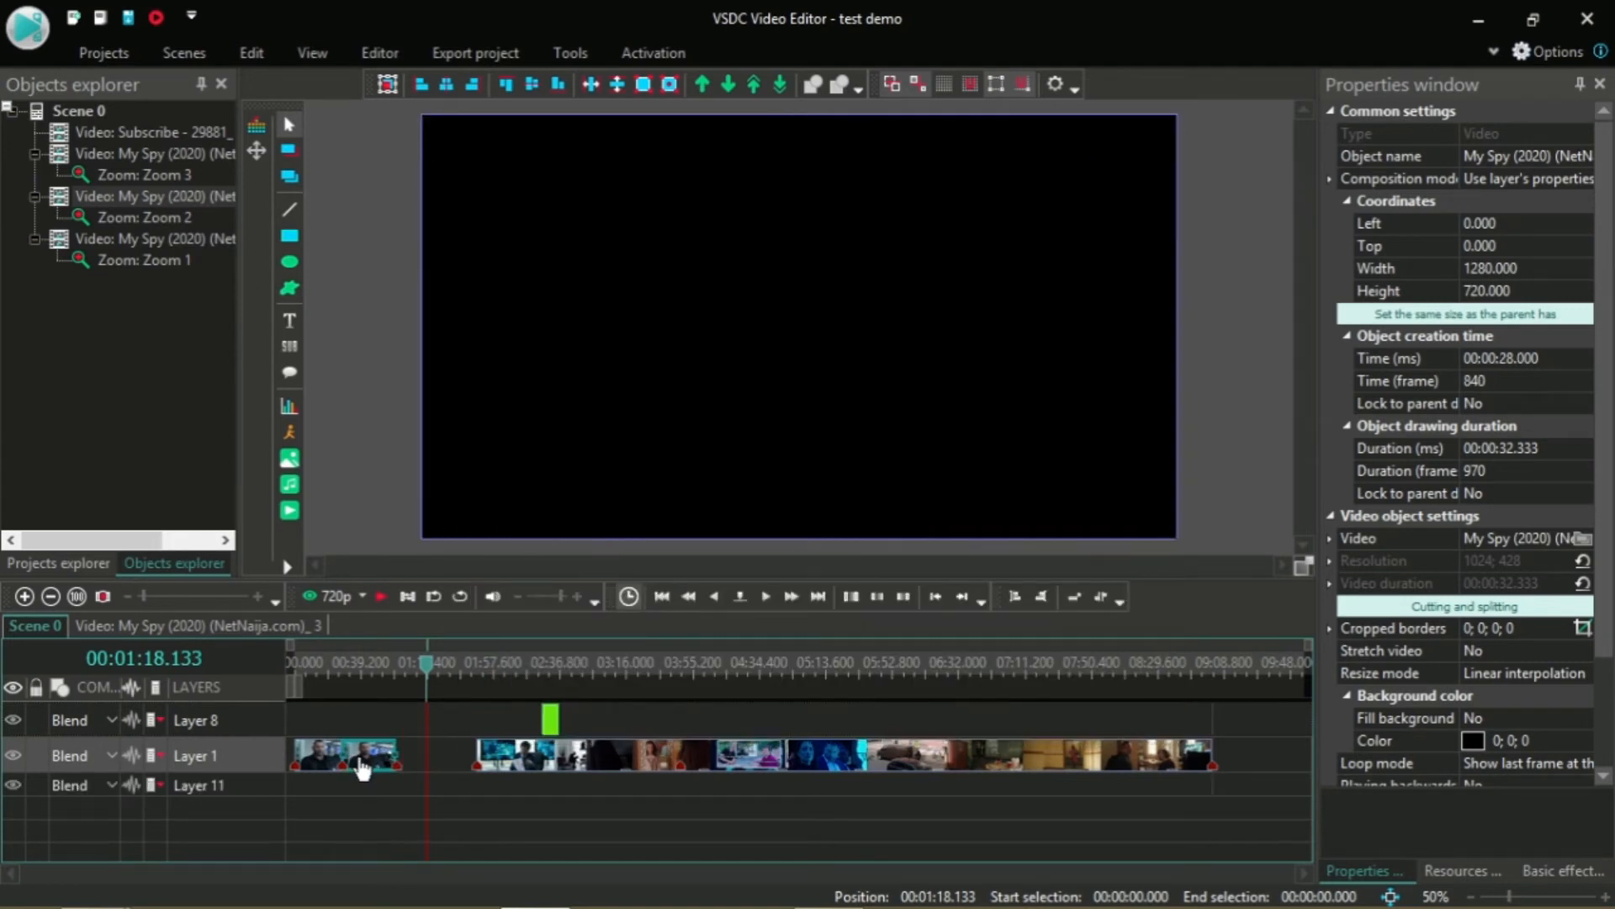
{"action": "left_click_drag", "start_coordinate": [631, 749], "coordinate": [479, 766]}
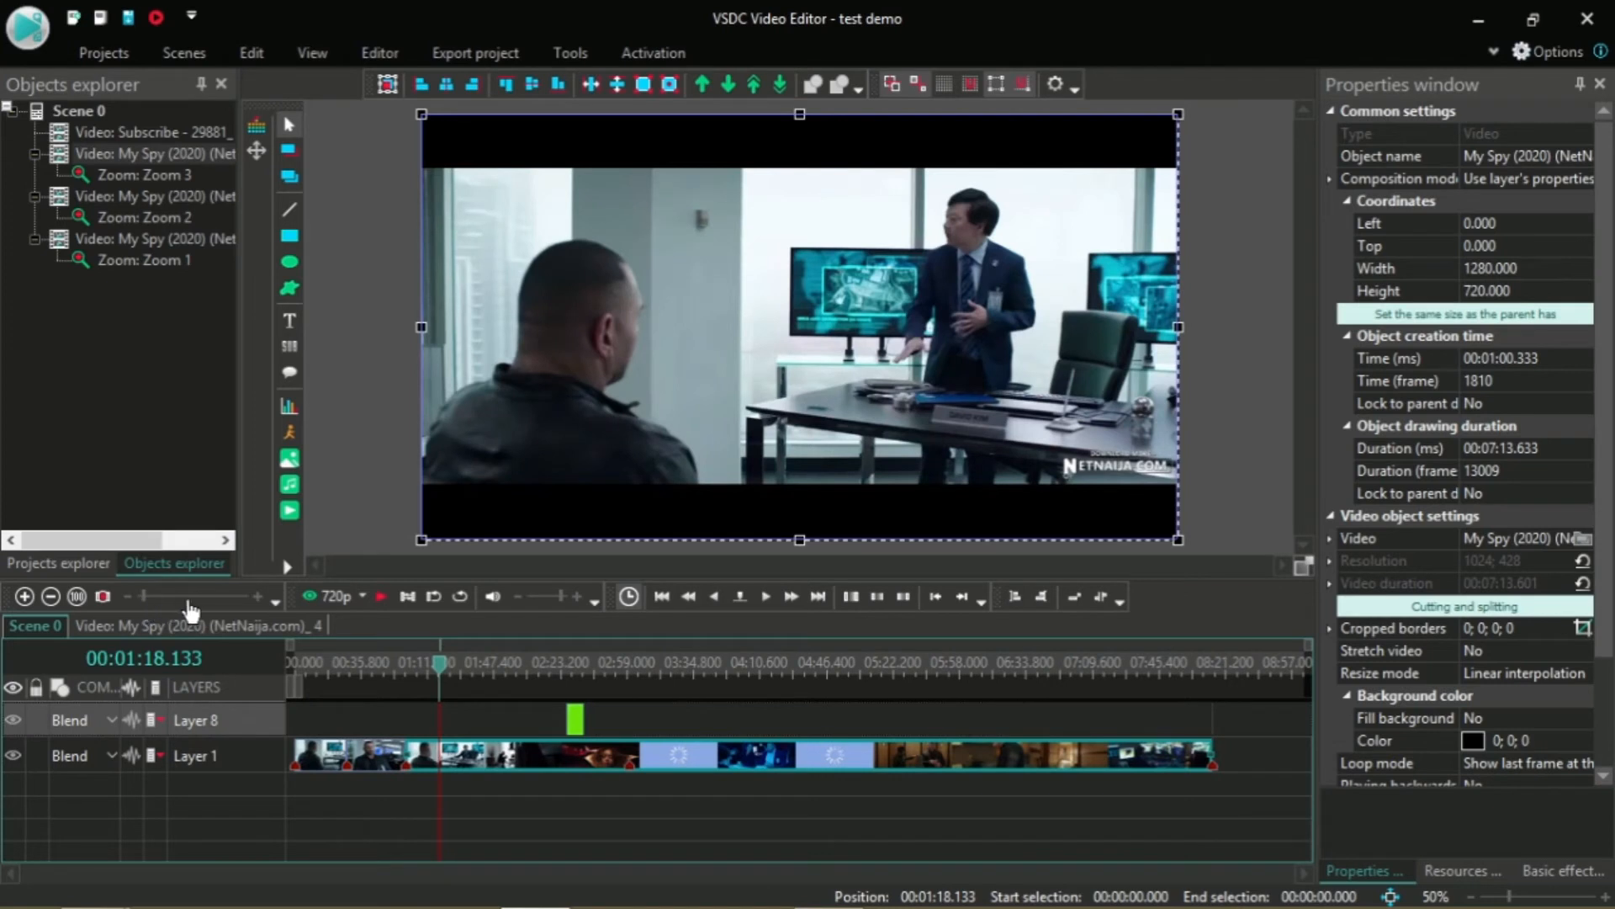
Step: Play the scene from 00:00:27.000 across the first join to compare the sound level before and after it
{"action": "left_click_drag", "start_coordinate": [140, 597], "coordinate": [226, 596]}
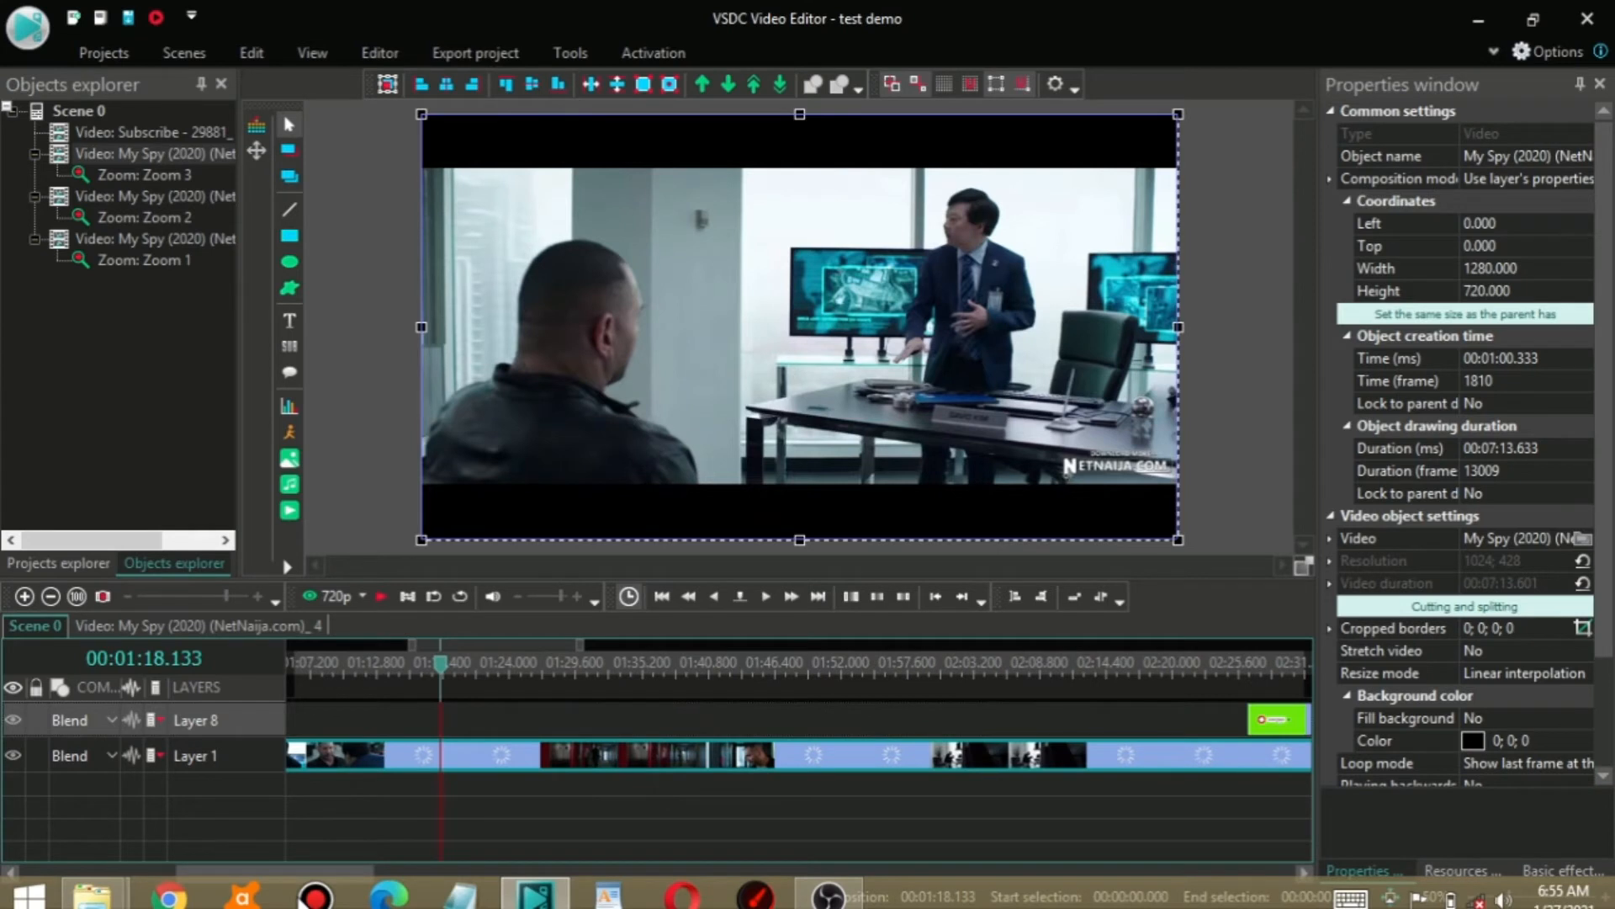
{"action": "left_click", "coordinate": [361, 517]}
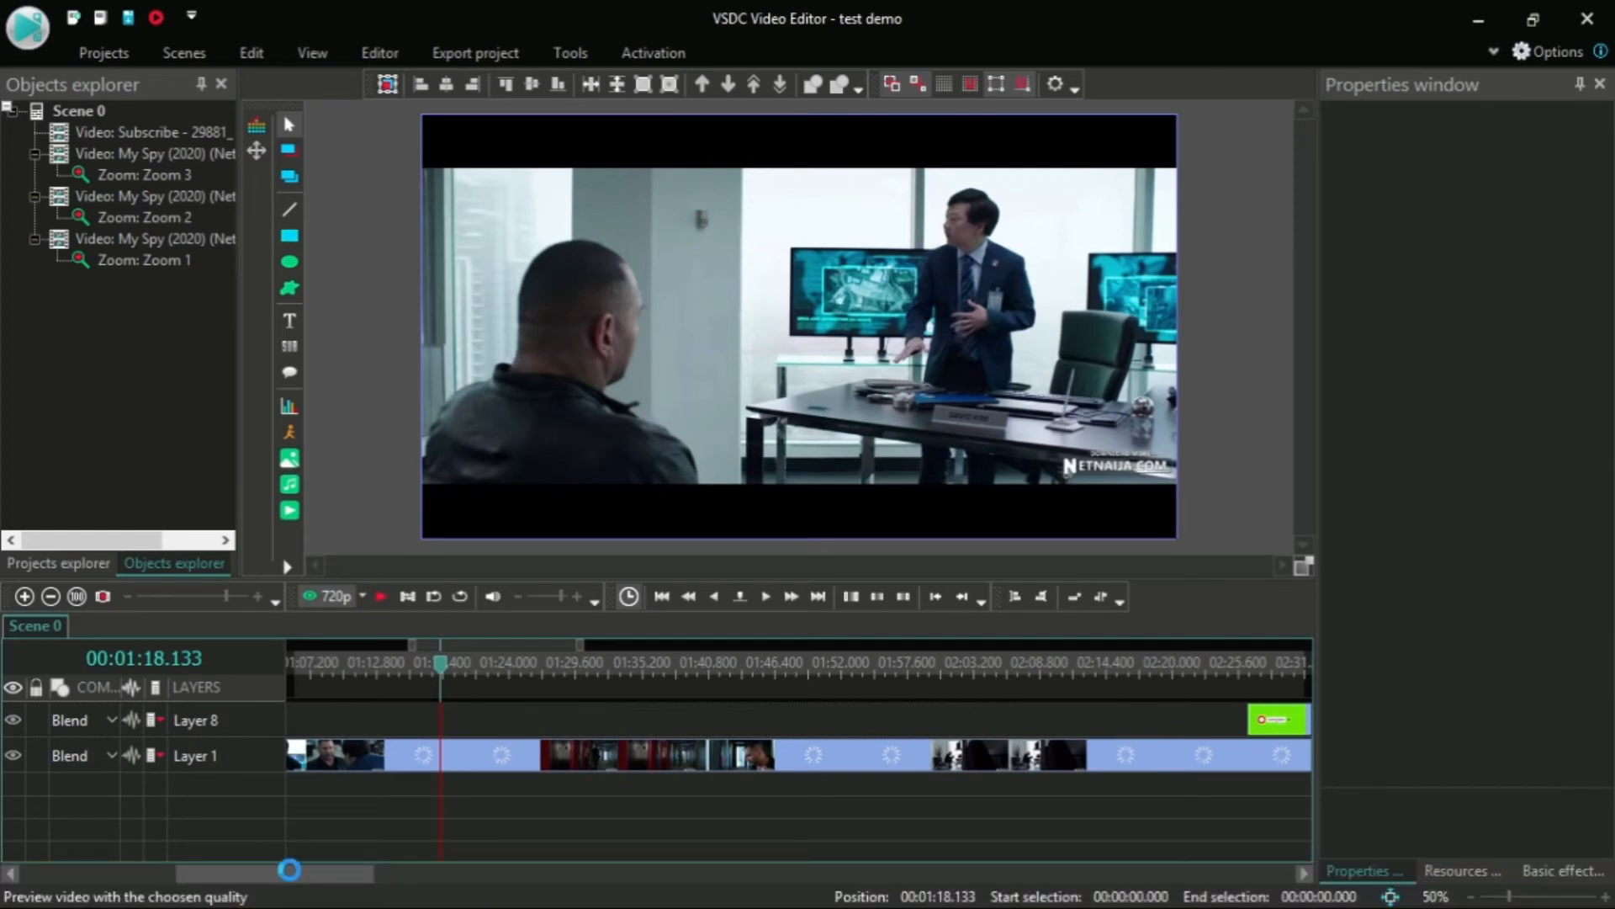
{"action": "left_click_drag", "start_coordinate": [310, 869], "coordinate": [211, 873]}
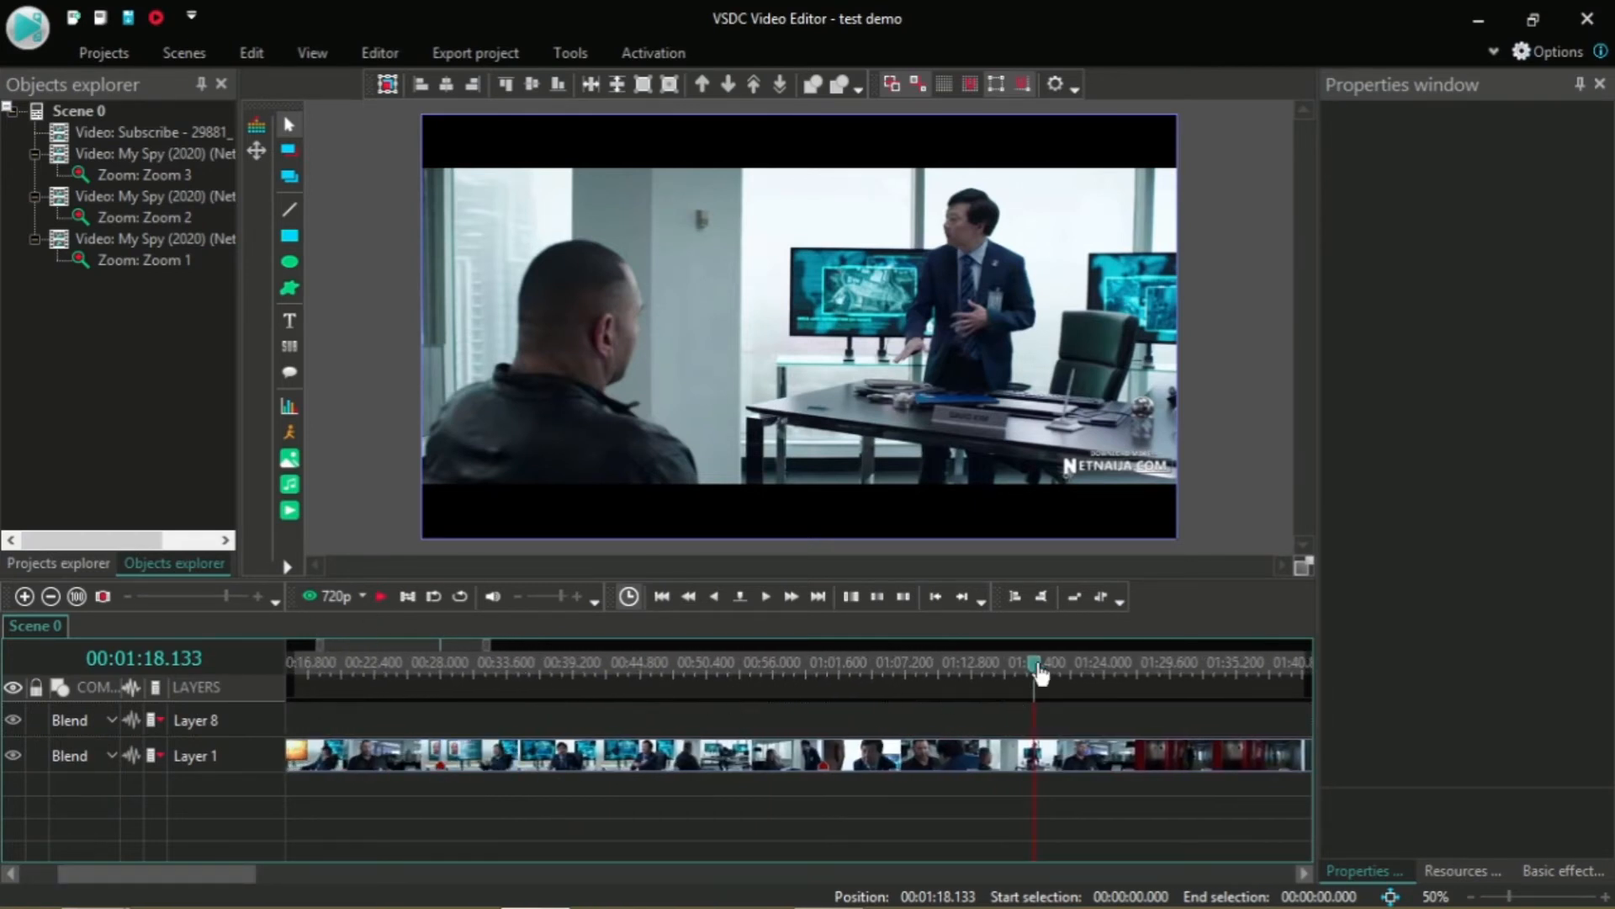
{"action": "left_click_drag", "start_coordinate": [1040, 673], "coordinate": [434, 781]}
{"action": "mouse_move", "coordinate": [434, 781]}
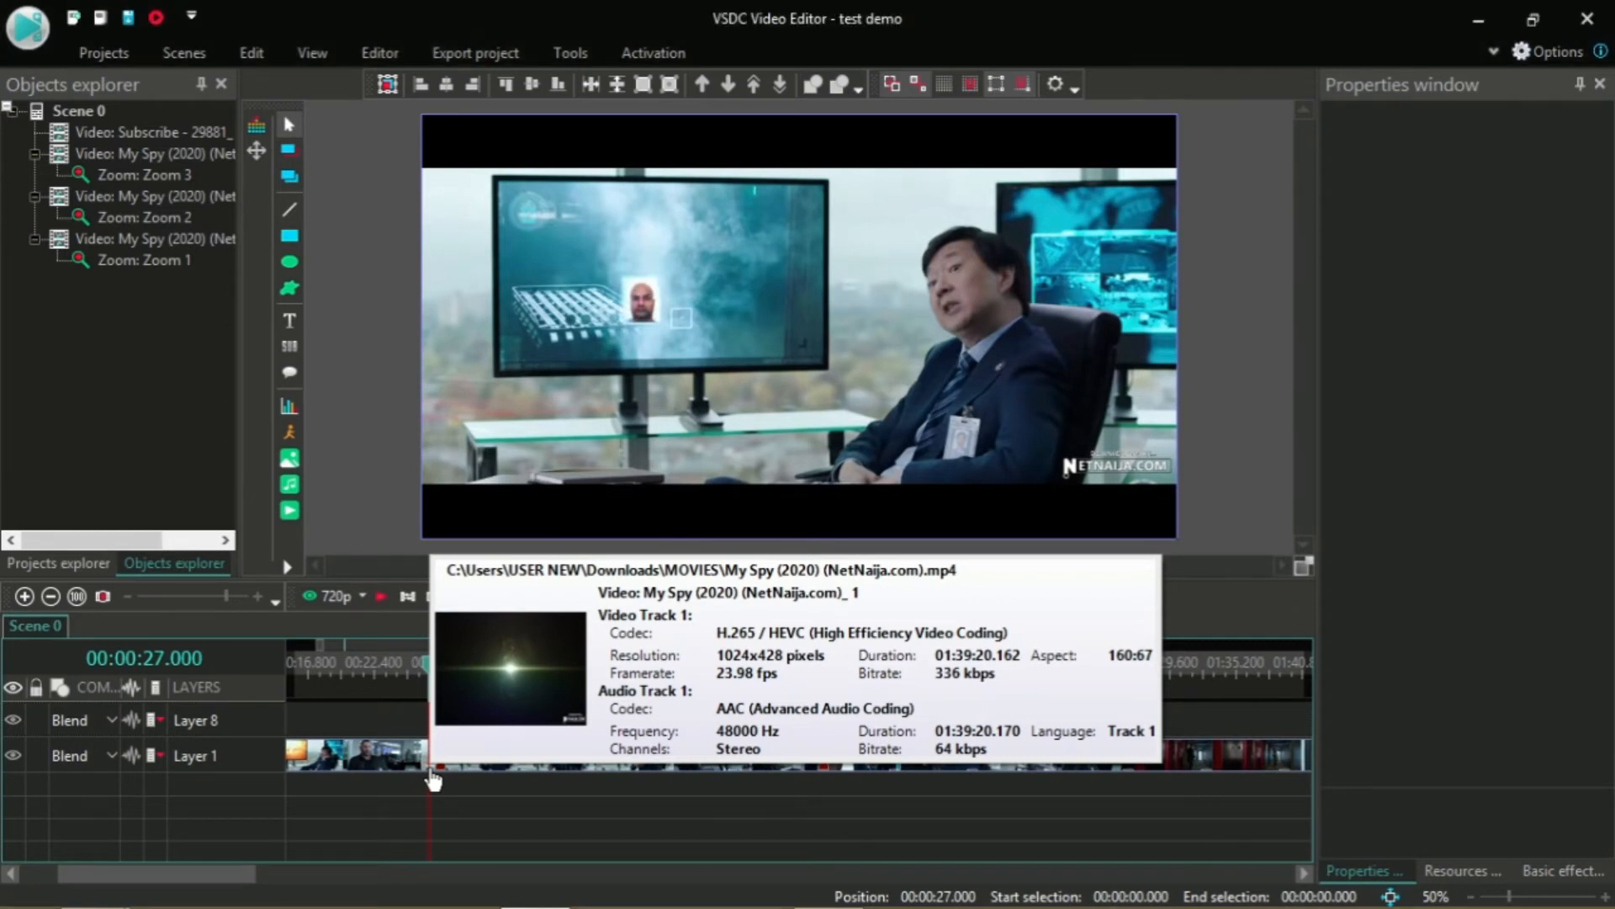
{"action": "key", "text": "space"}
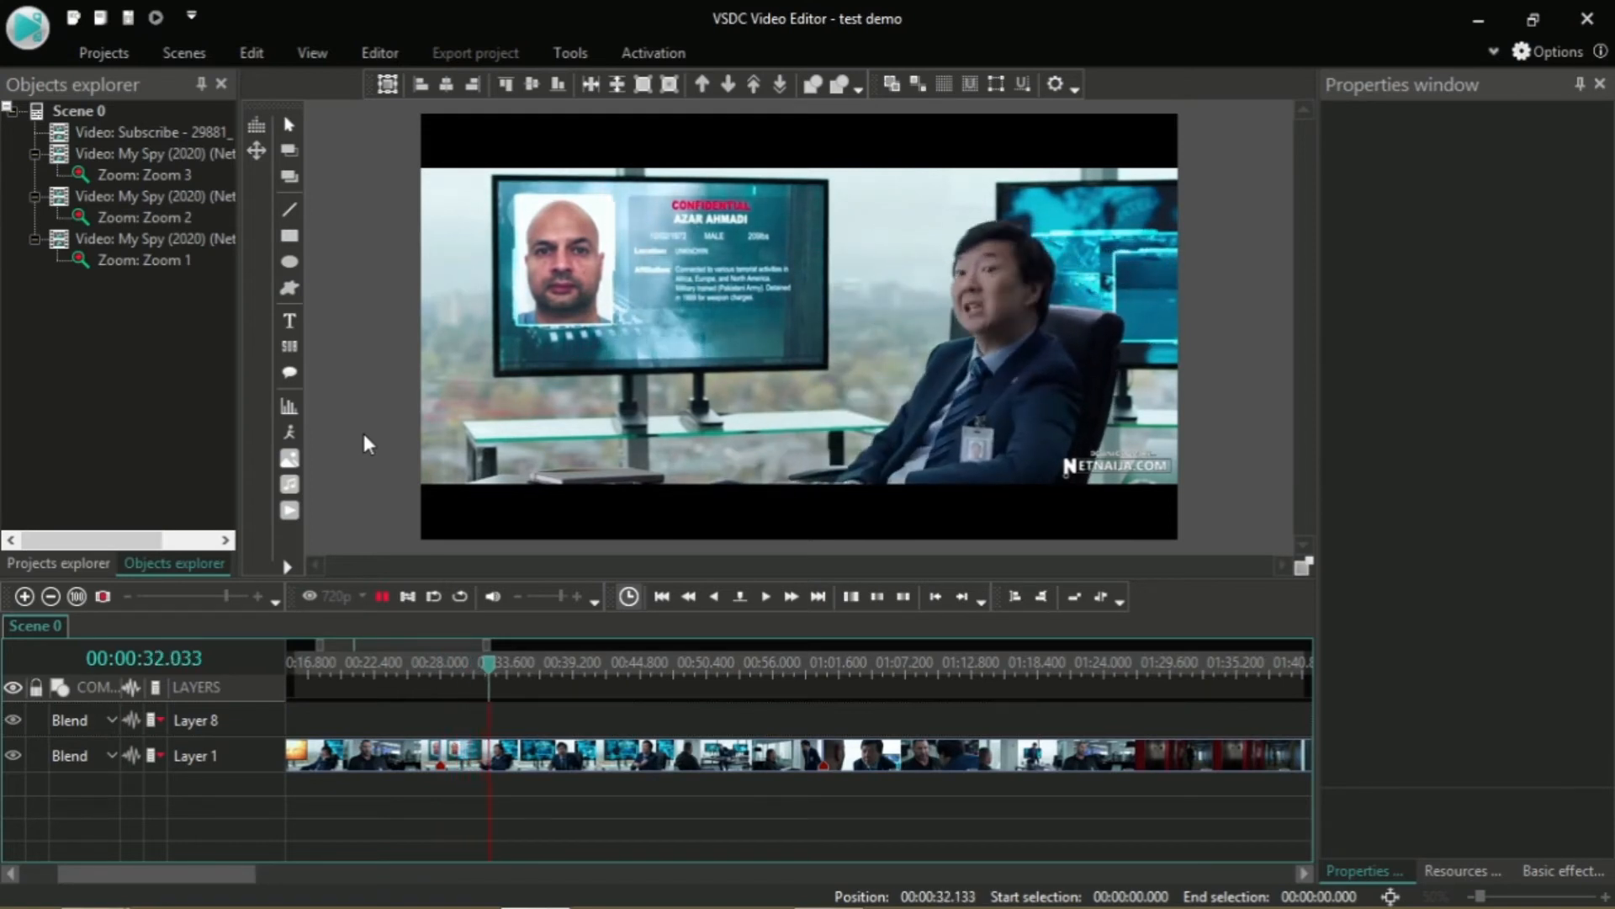
{"action": "key", "text": "space"}
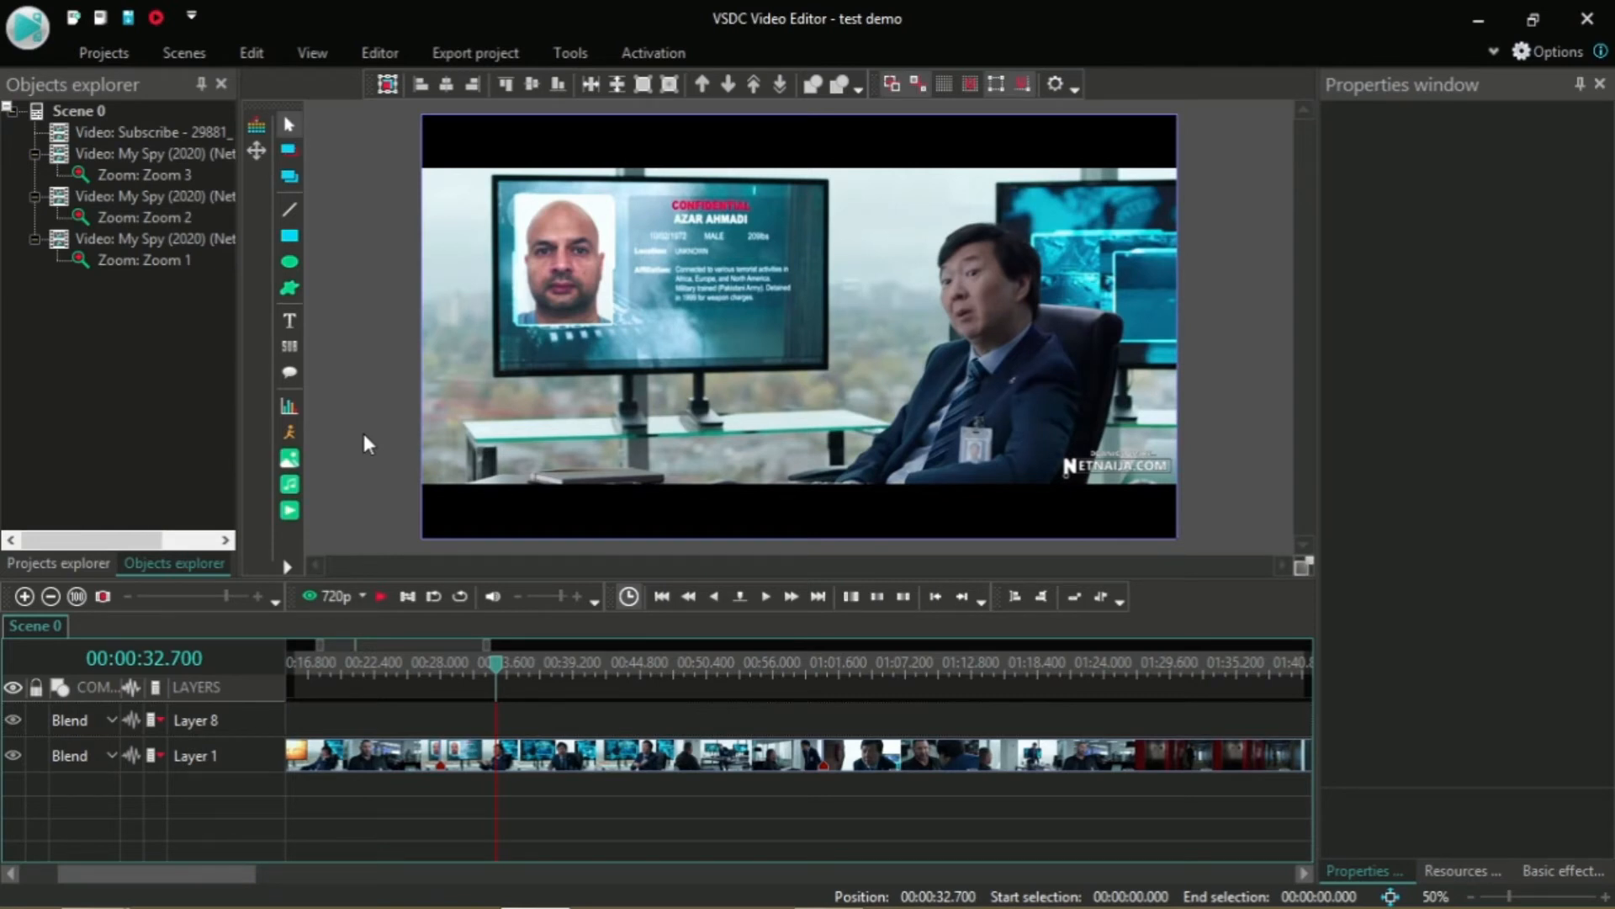
Step: Replay the first join from 00:00:24.700, and inspect the movie clip's middle and last parts
{"action": "left_click_drag", "start_coordinate": [500, 670], "coordinate": [402, 683]}
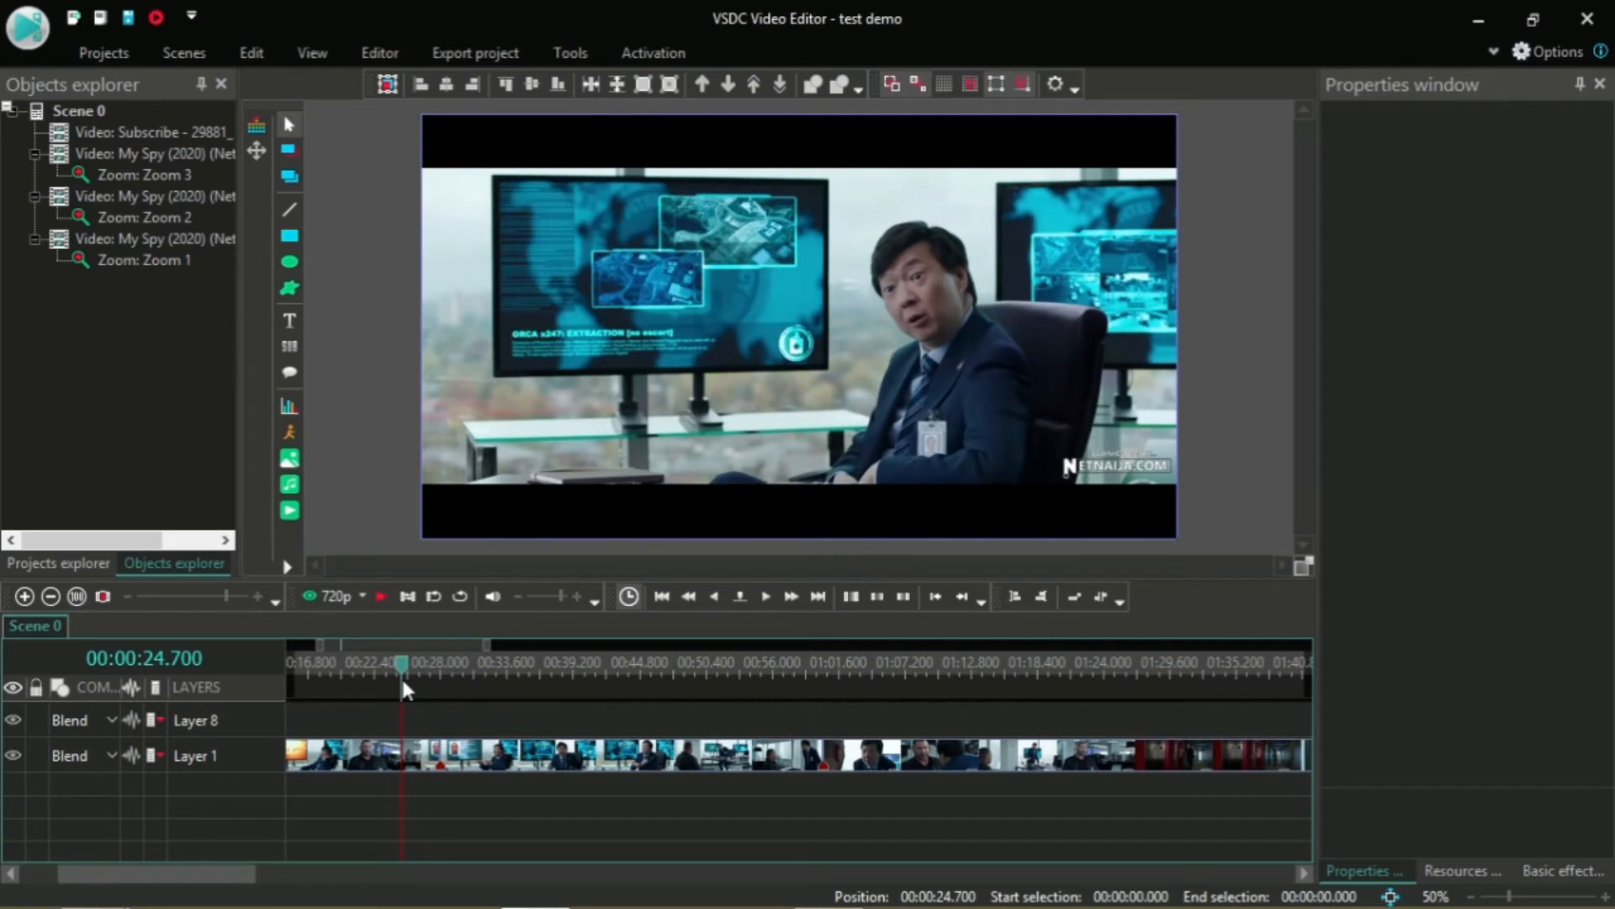
{"action": "key", "text": "space"}
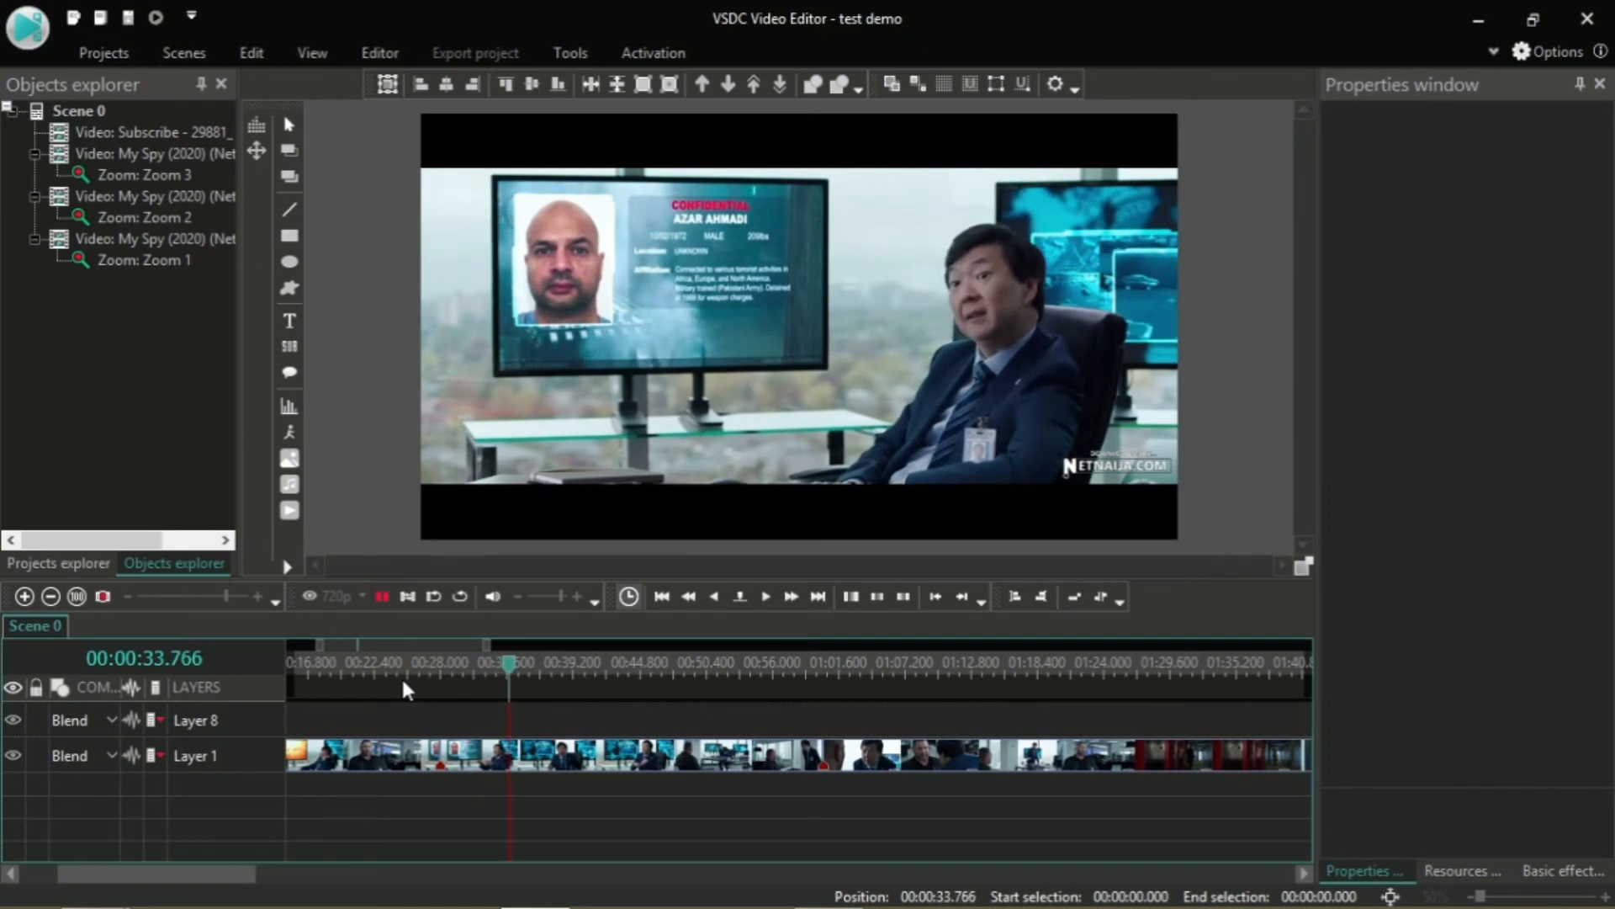
{"action": "key", "text": "space"}
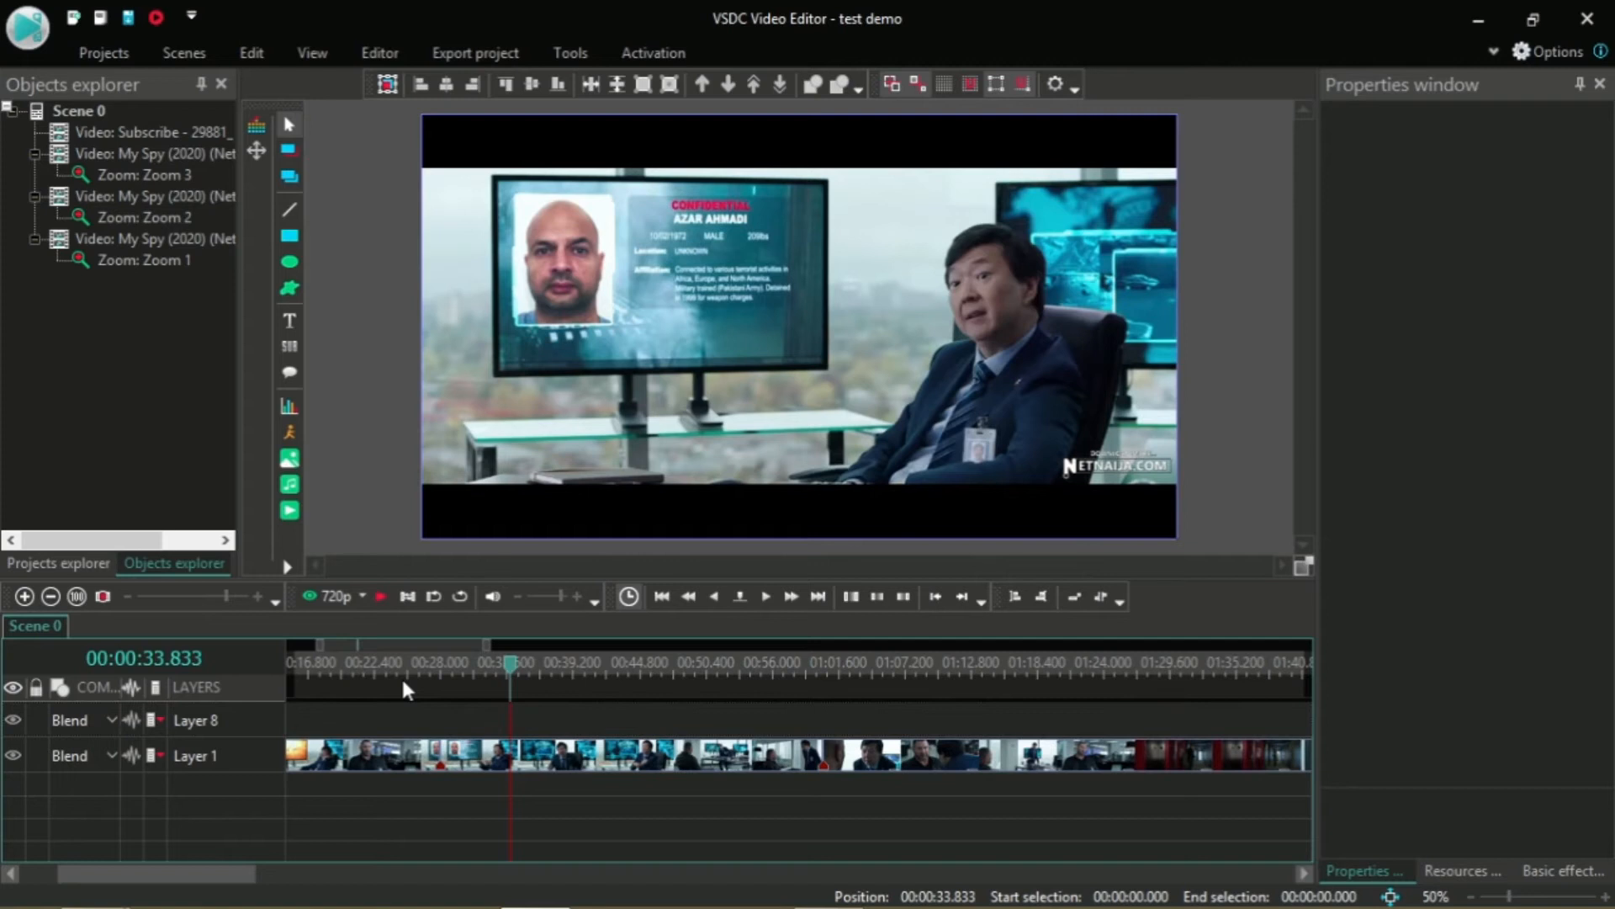
{"action": "left_click", "coordinate": [574, 765]}
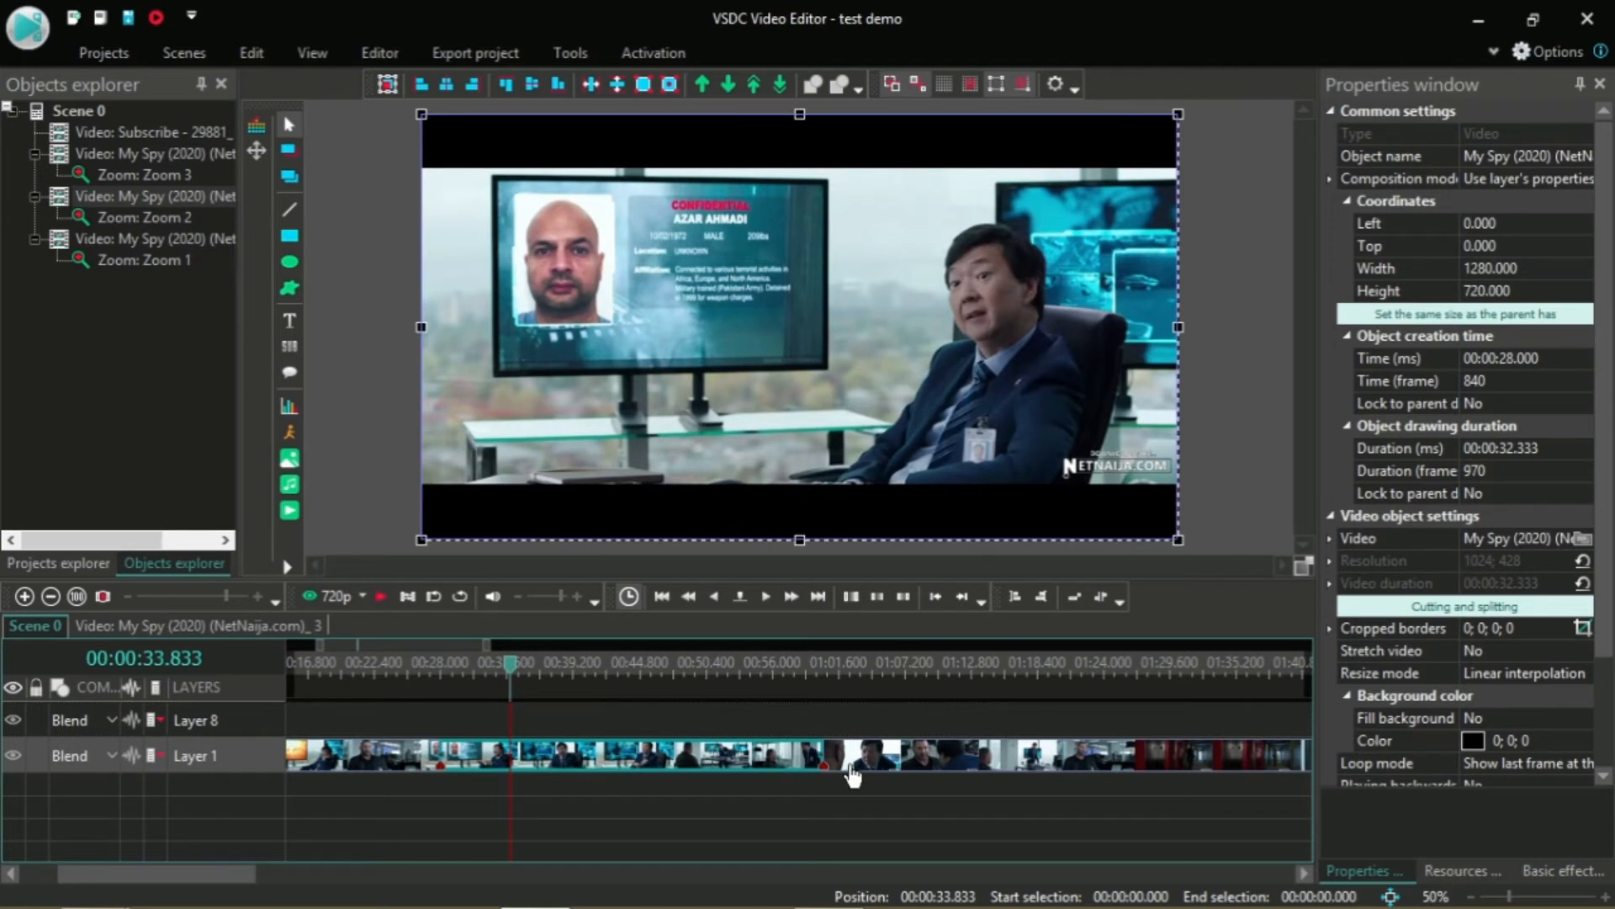
{"action": "left_click", "coordinate": [880, 764]}
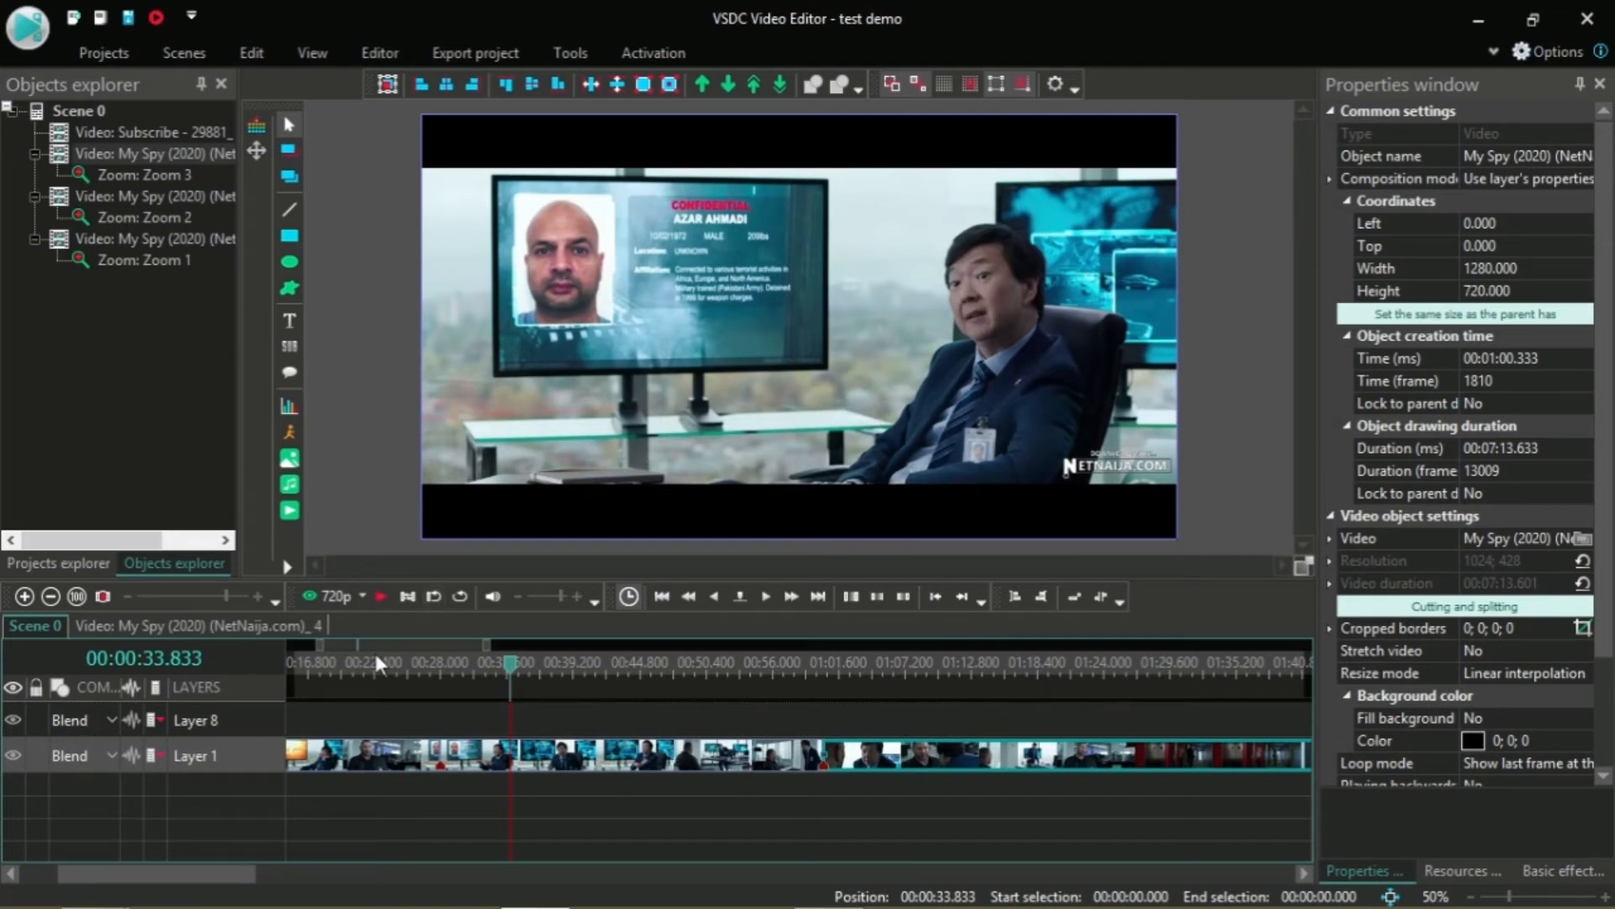
{"action": "mouse_move", "coordinate": [568, 775]}
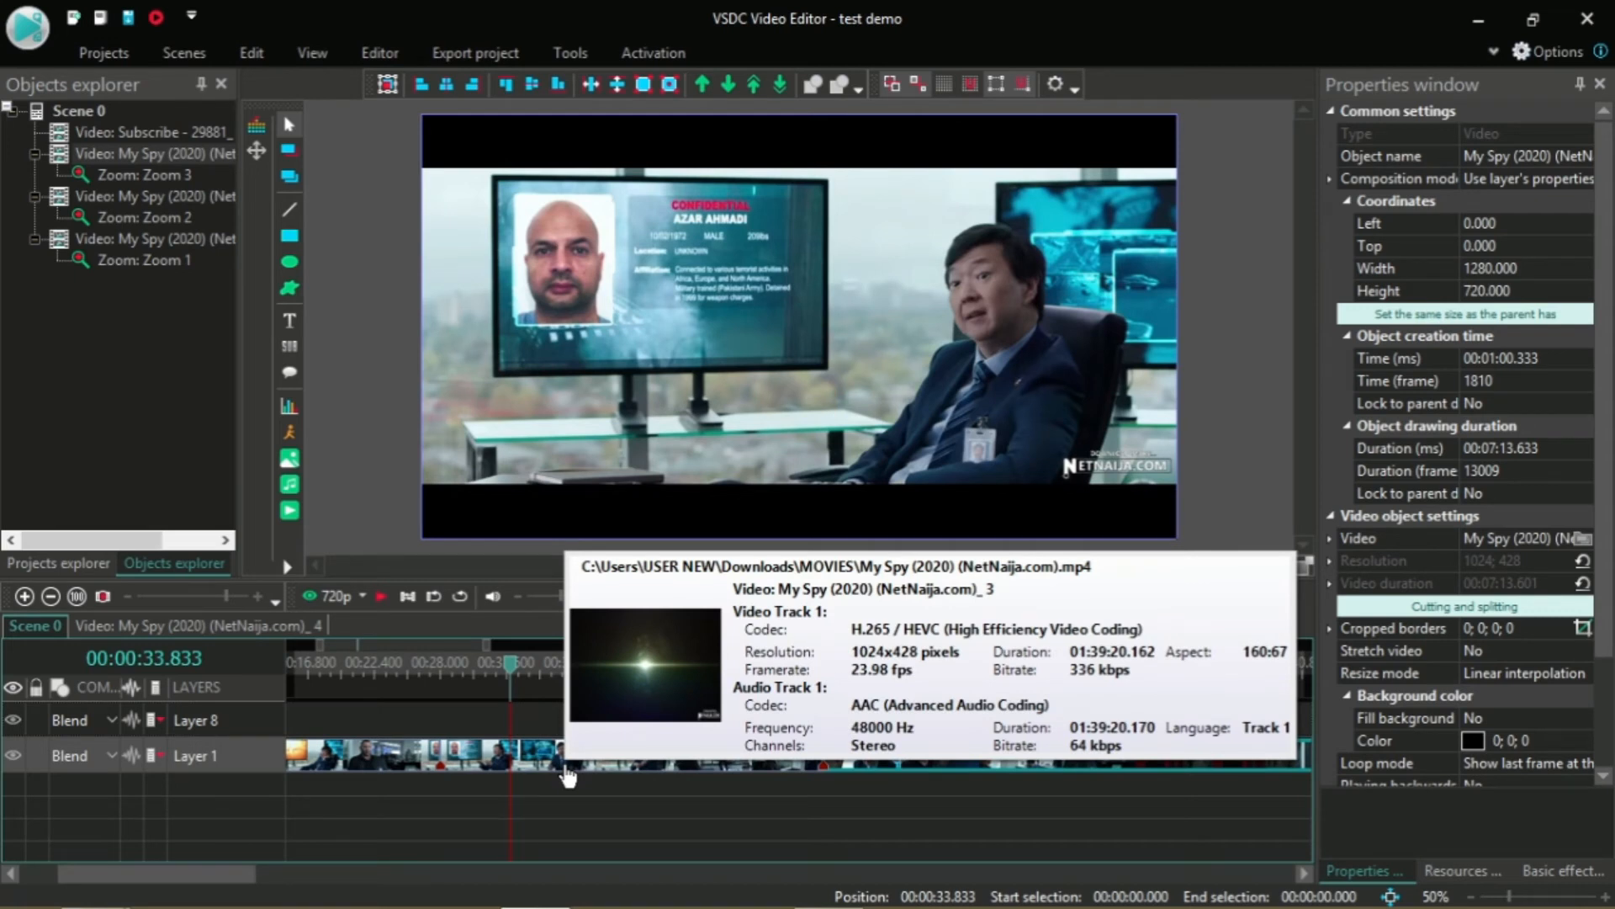
Step: Switch to File Explorer and open the Music folder inside Downloads
{"action": "mouse_move", "coordinate": [92, 883]}
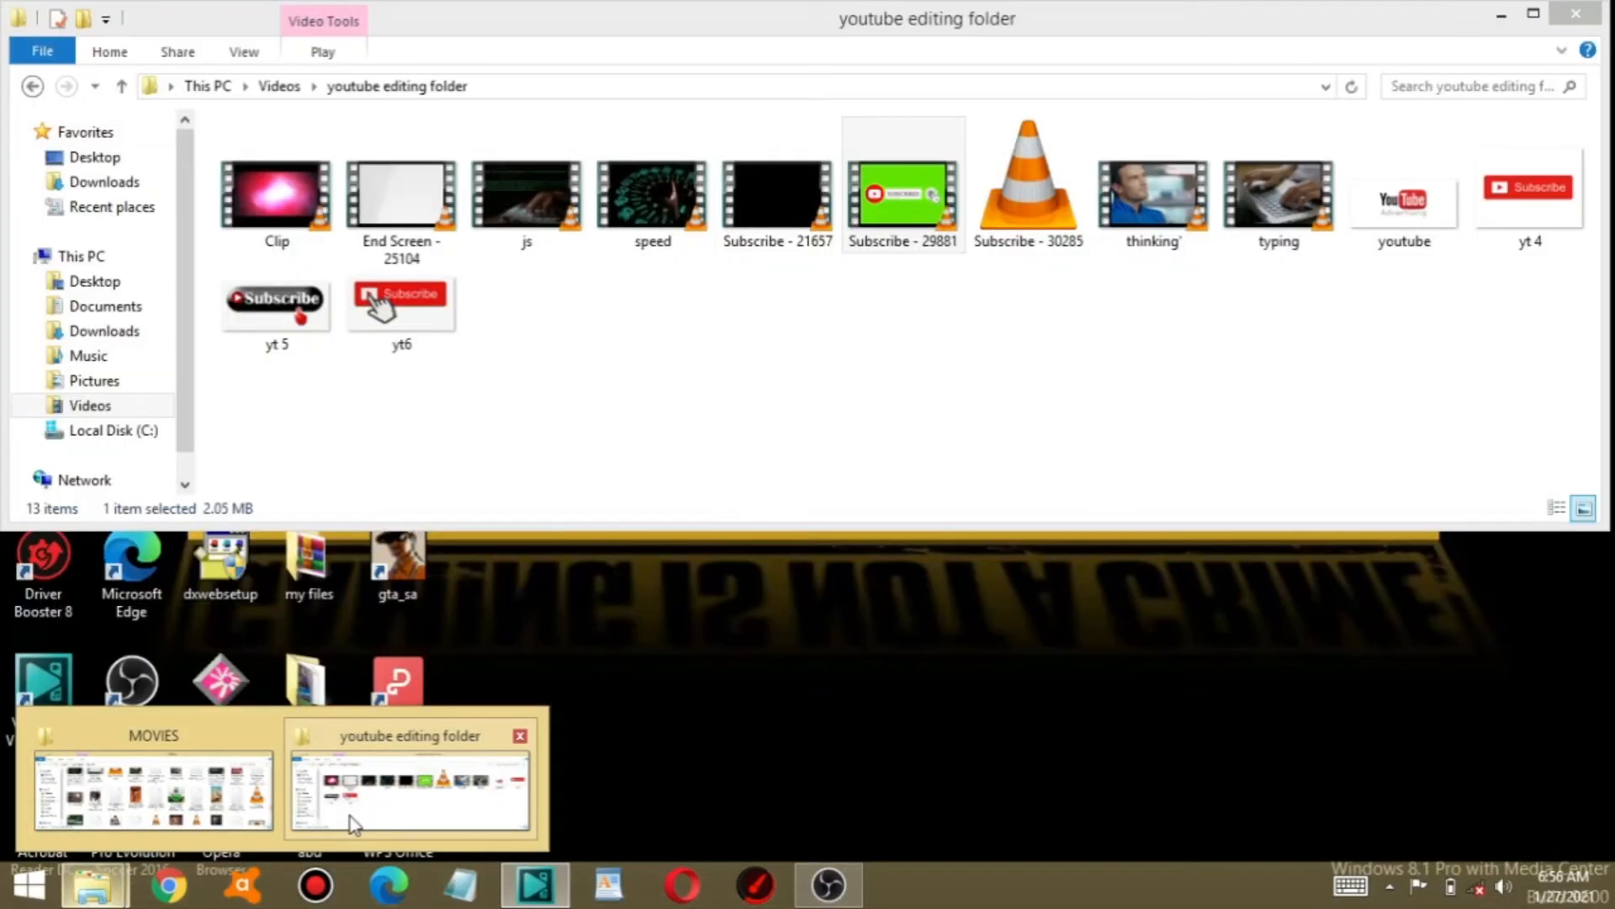
{"action": "left_click", "coordinate": [350, 816]}
{"action": "left_click", "coordinate": [100, 358]}
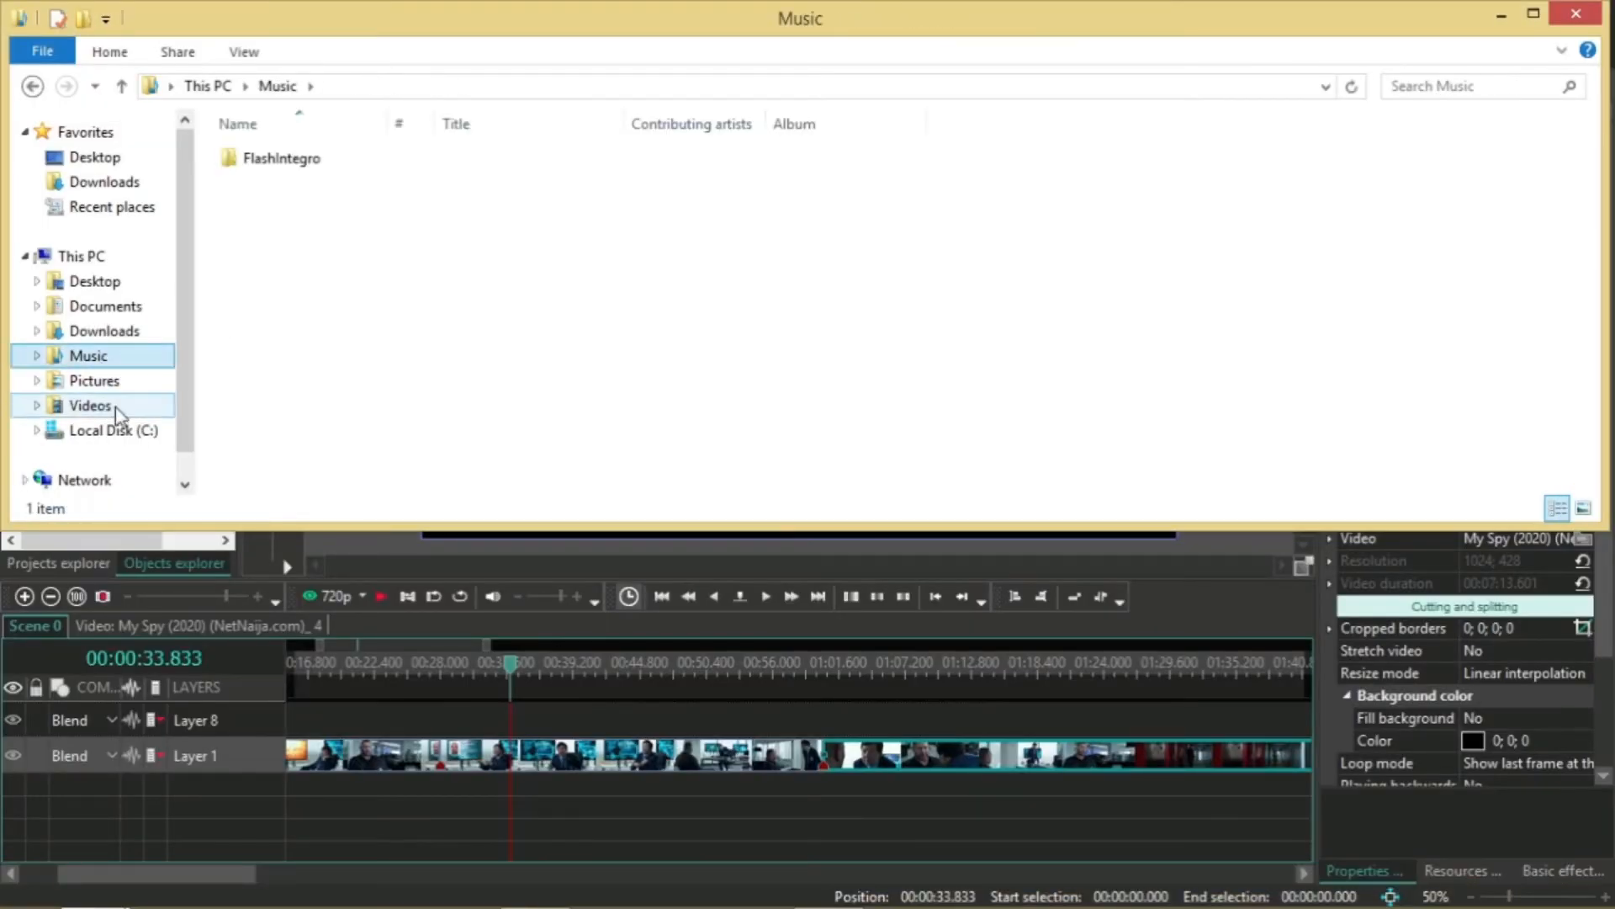
{"action": "left_click", "coordinate": [99, 332]}
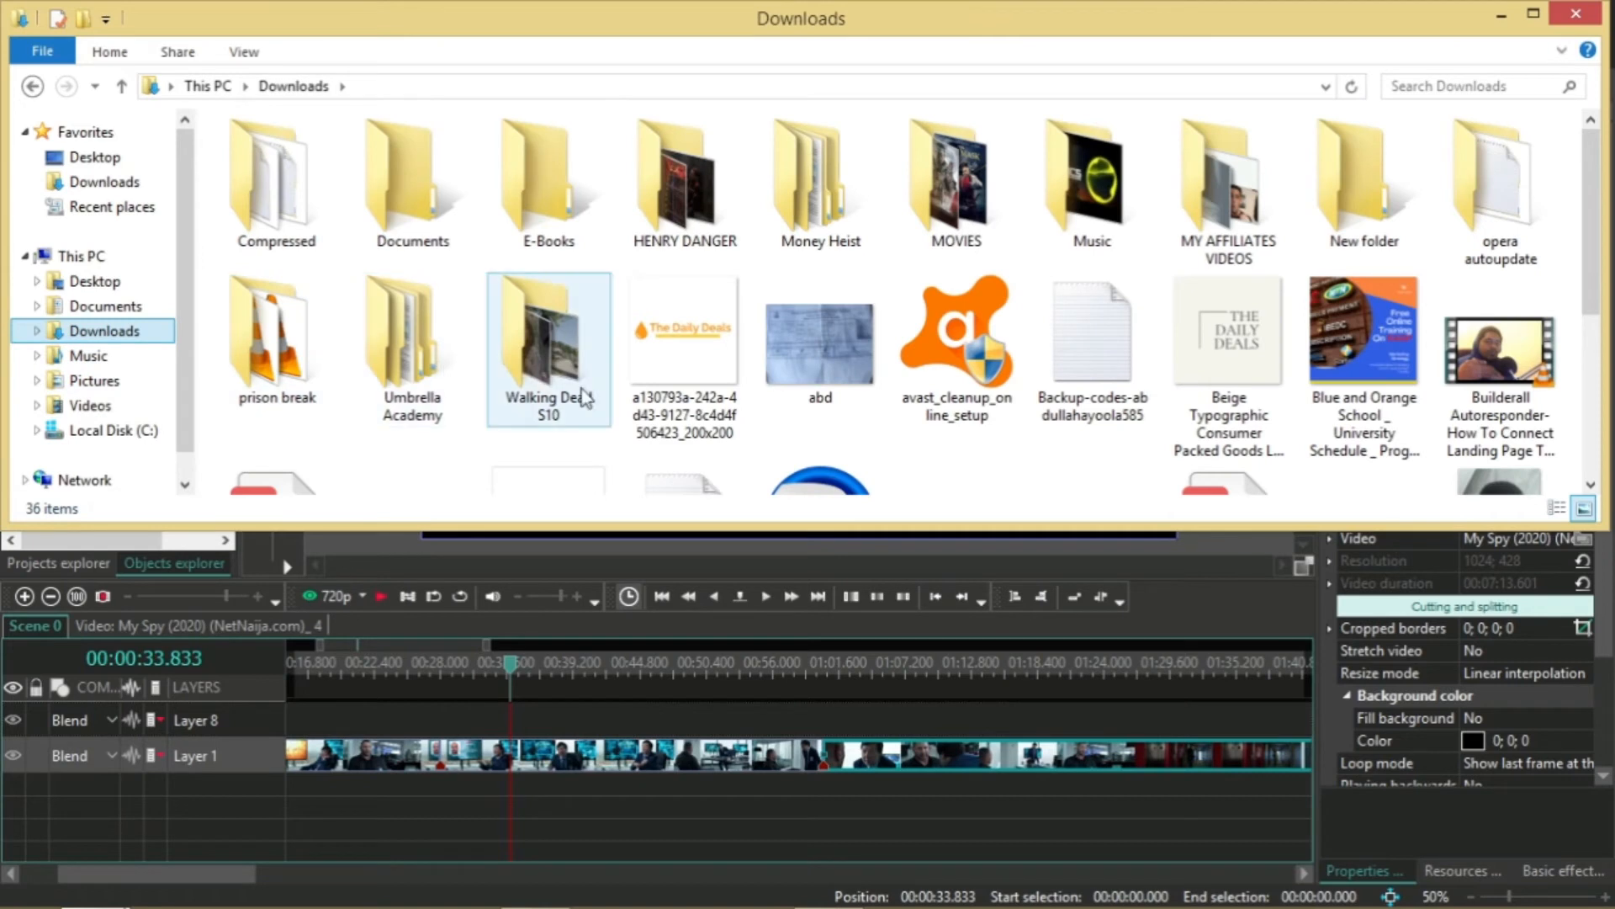
{"action": "double_click", "coordinate": [1092, 180]}
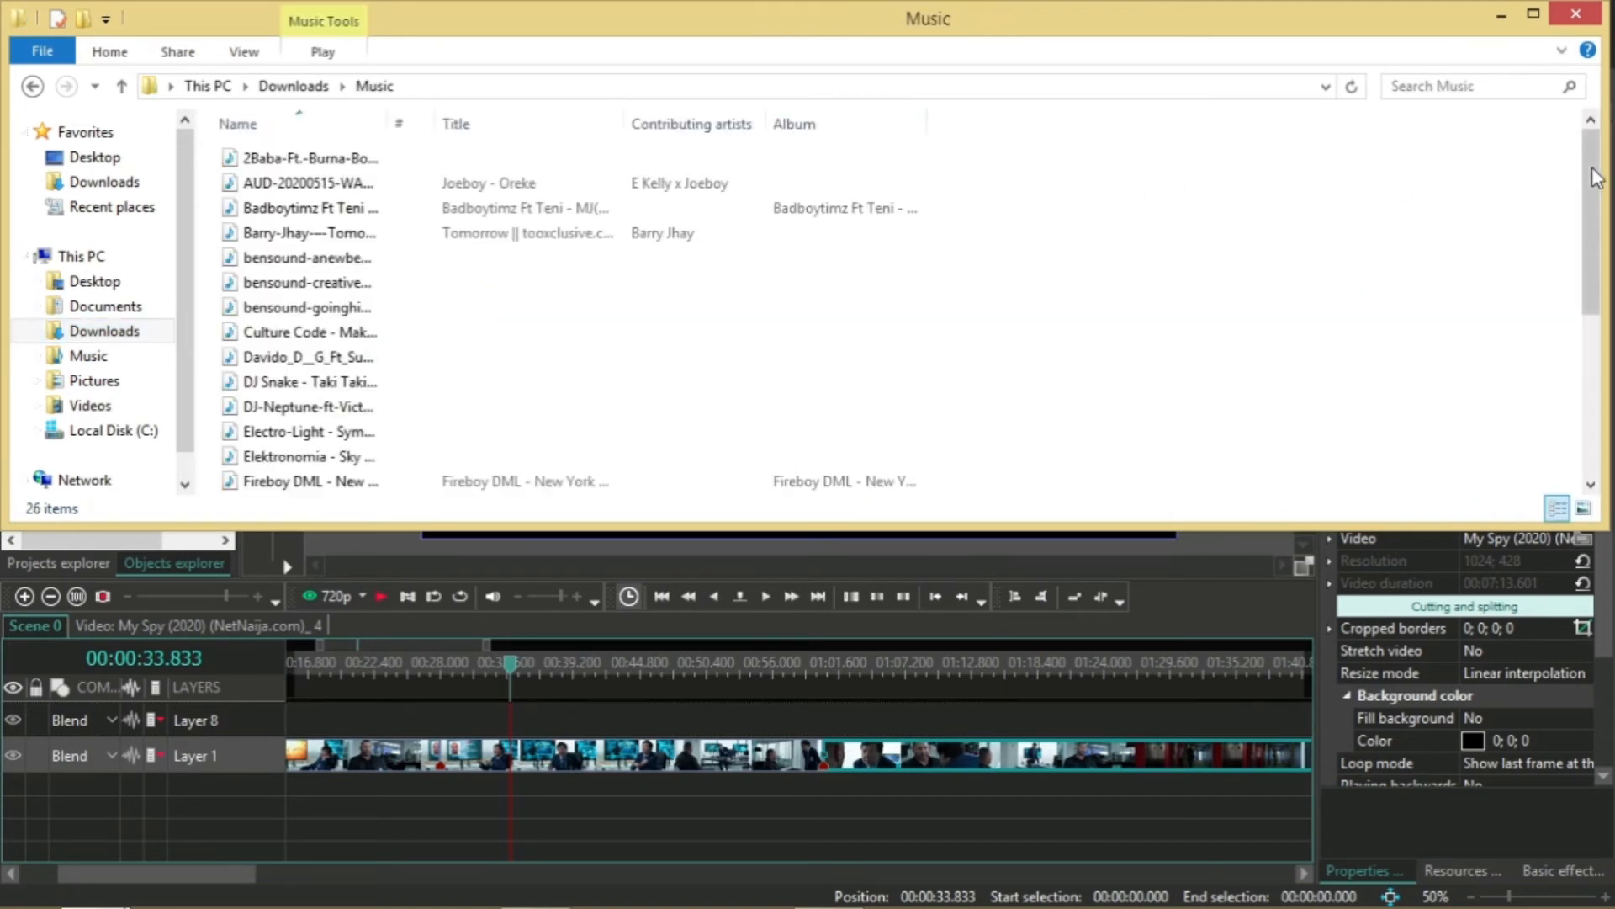
{"action": "mouse_move", "coordinate": [1595, 177]}
{"action": "left_mouse_down"}
{"action": "mouse_move", "coordinate": [1596, 192]}
{"action": "mouse_move", "coordinate": [1595, 164]}
{"action": "left_mouse_up"}
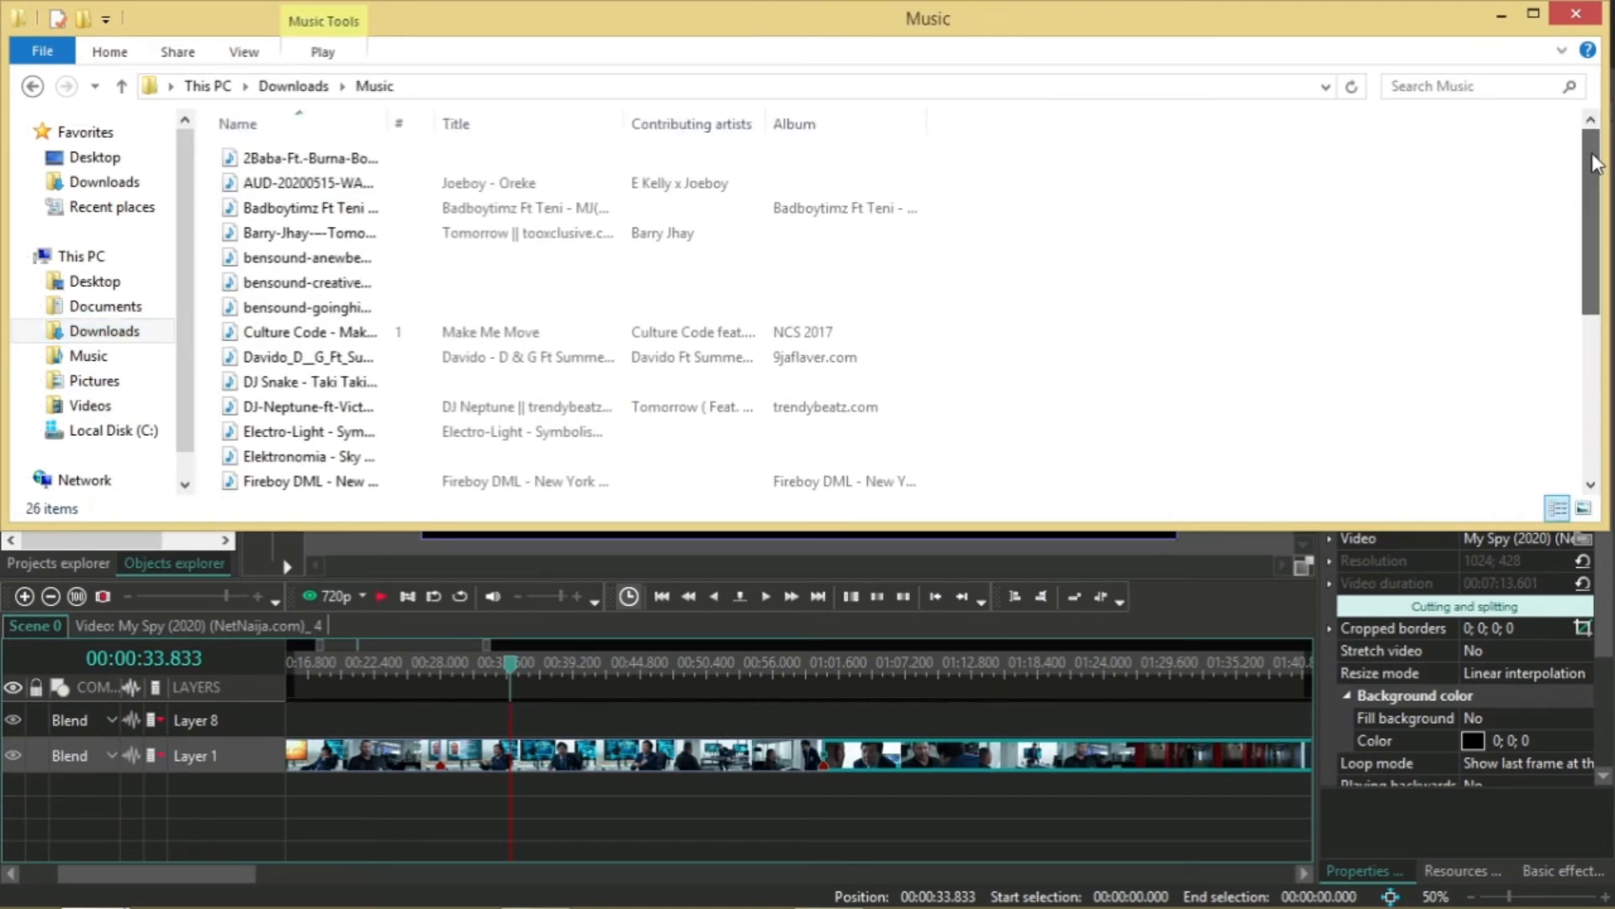
Step: Add the audio file "No - 3 -" to the timeline on a new layer below the movie clip, starting at 00:00:33.833
{"action": "left_click", "coordinate": [625, 337]}
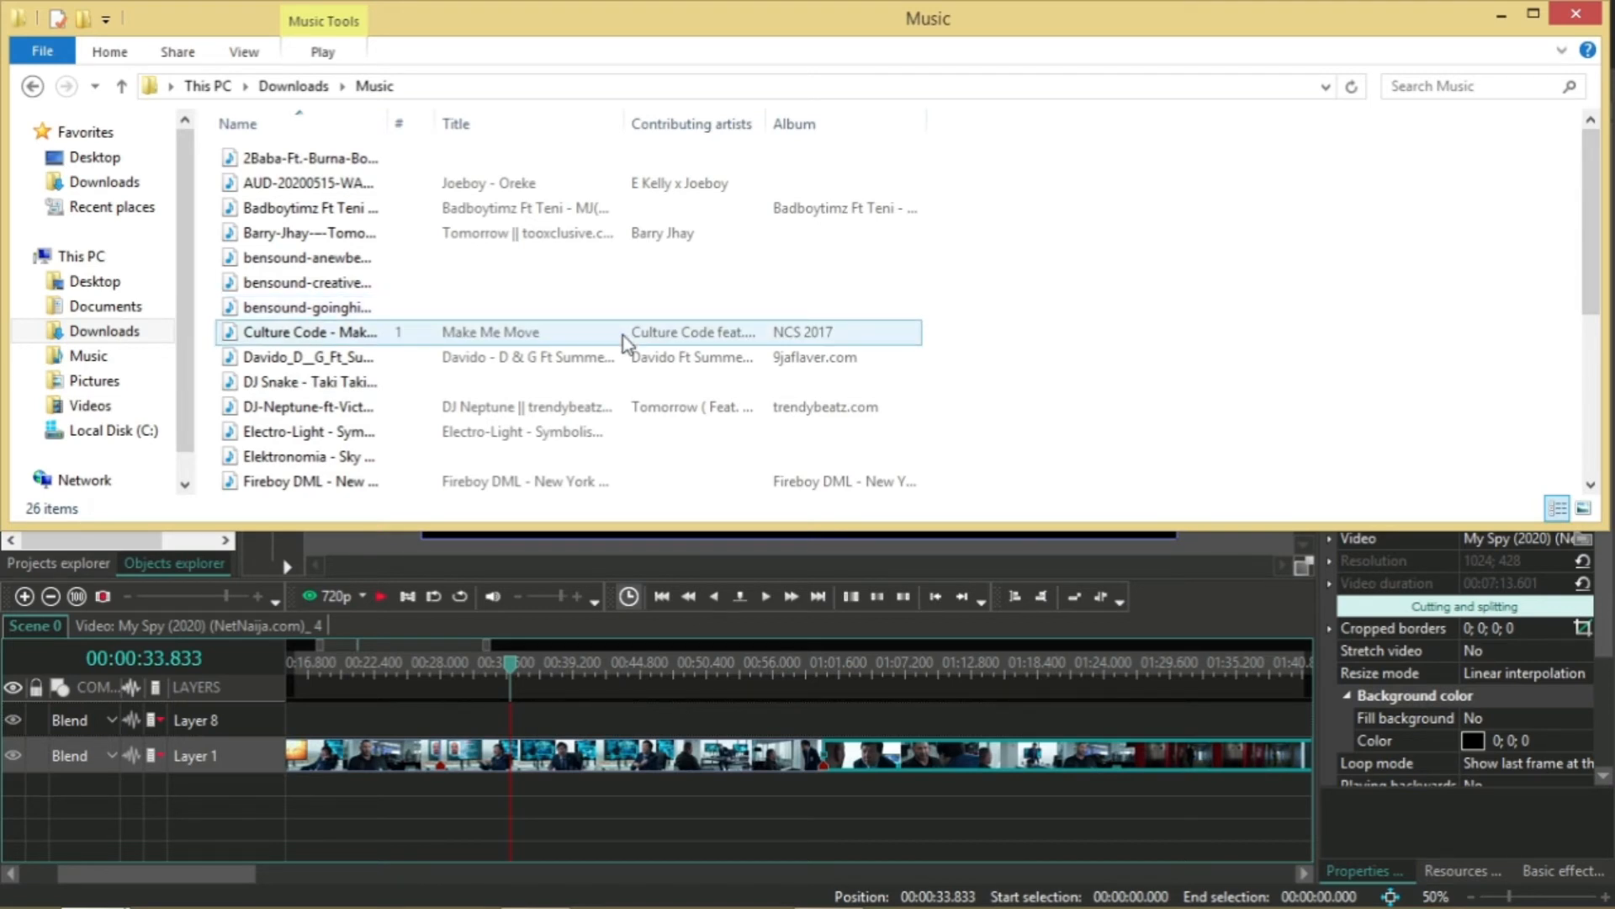
{"action": "left_click", "coordinate": [486, 360]}
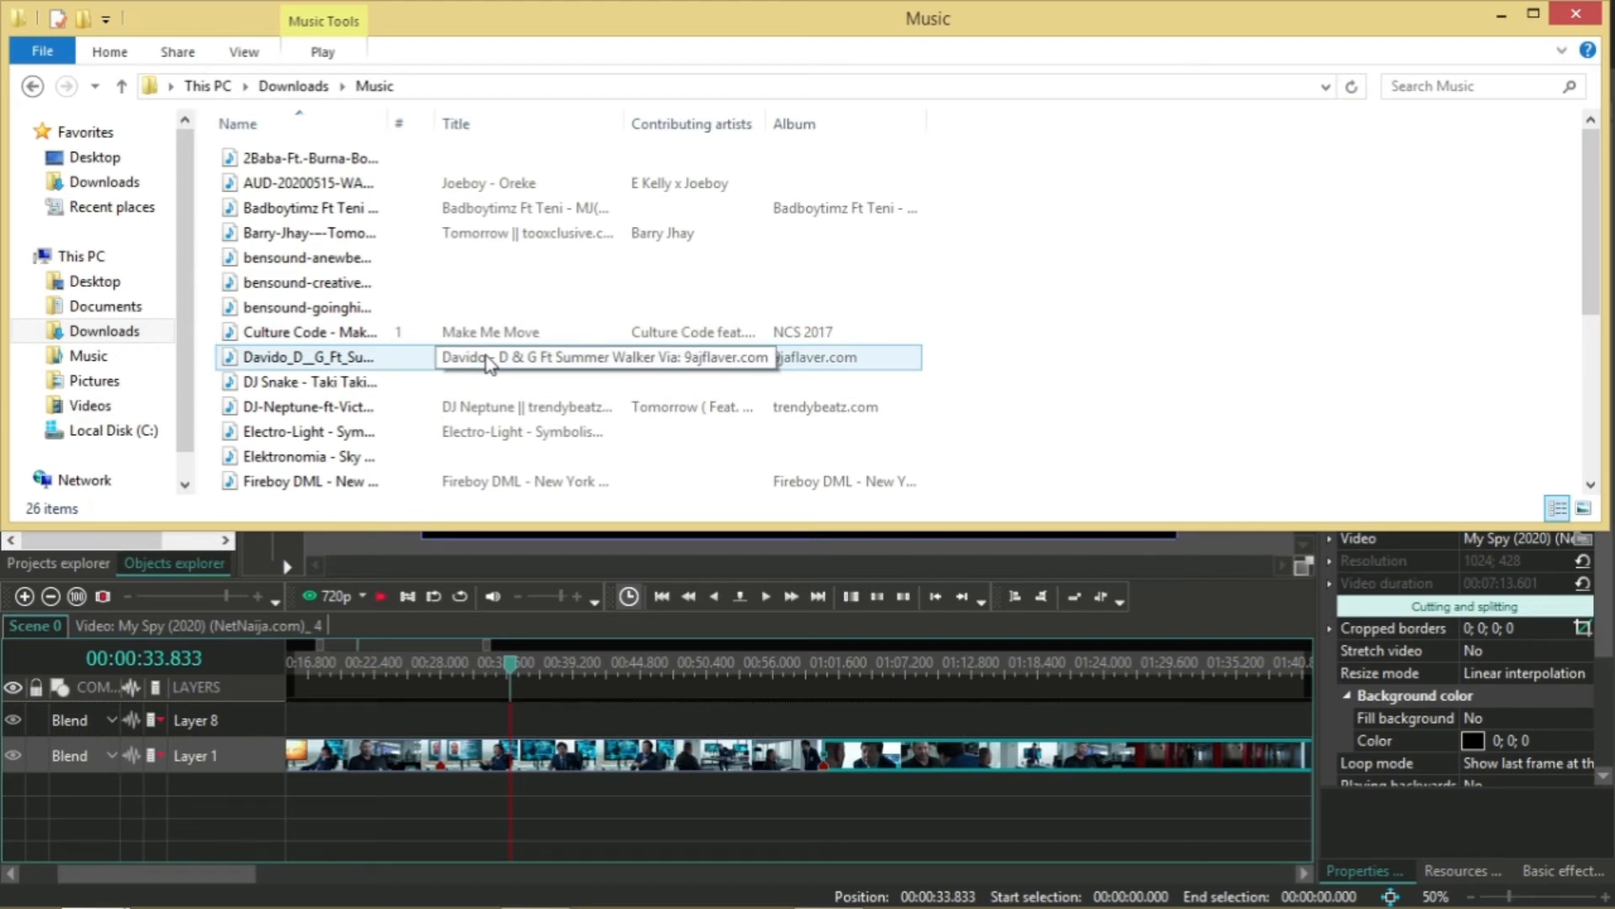
{"action": "left_click", "coordinate": [426, 381]}
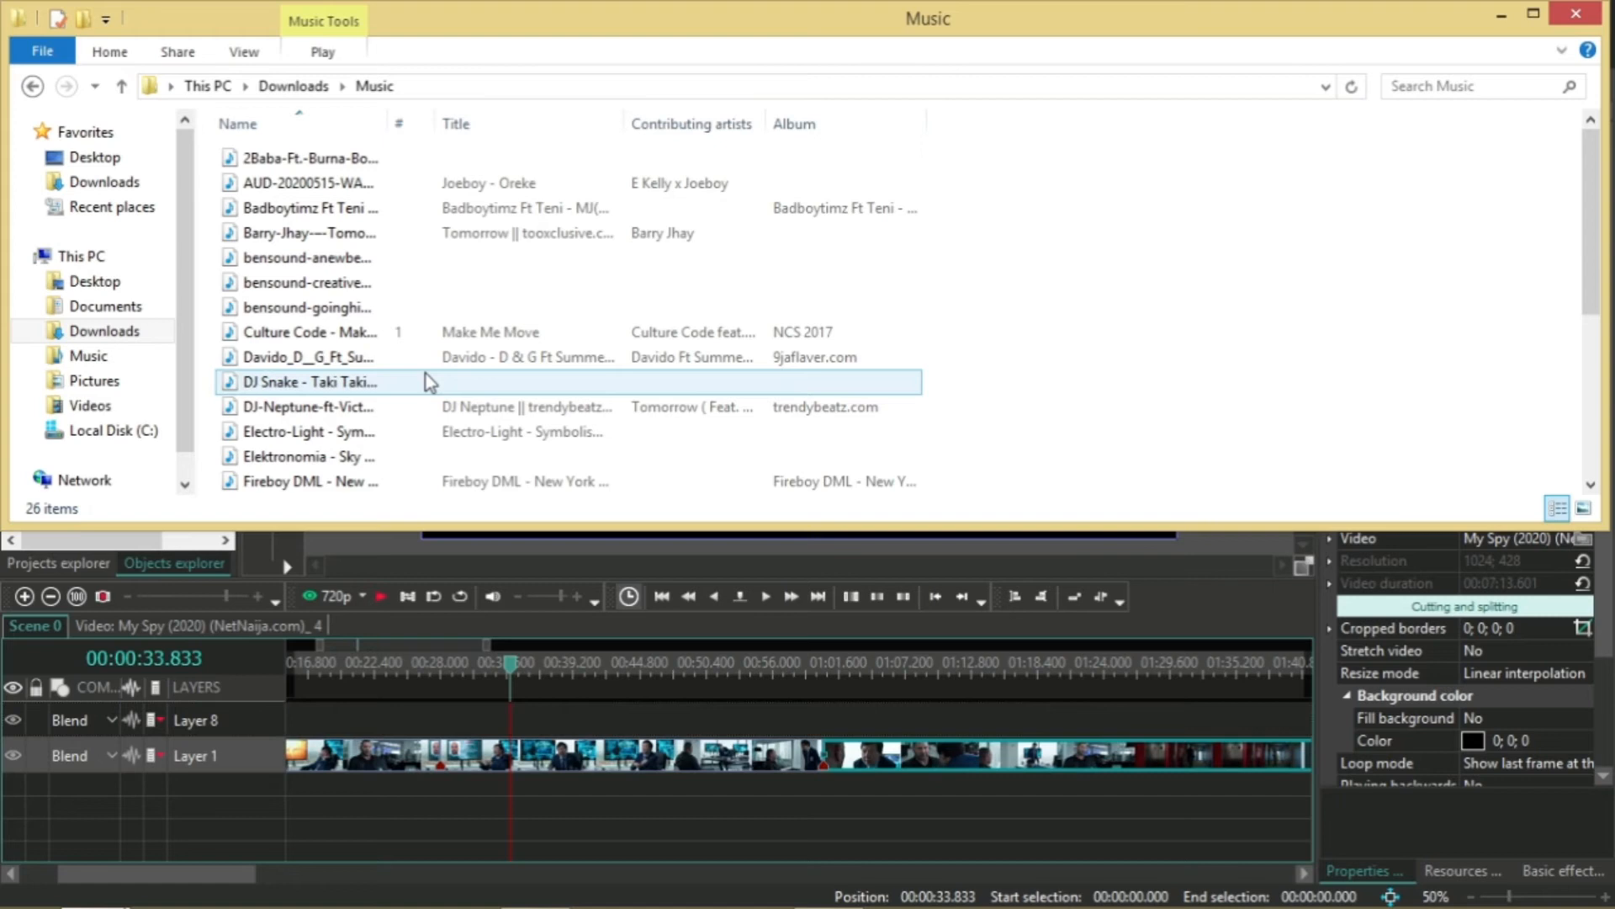
{"action": "left_click", "coordinate": [411, 359]}
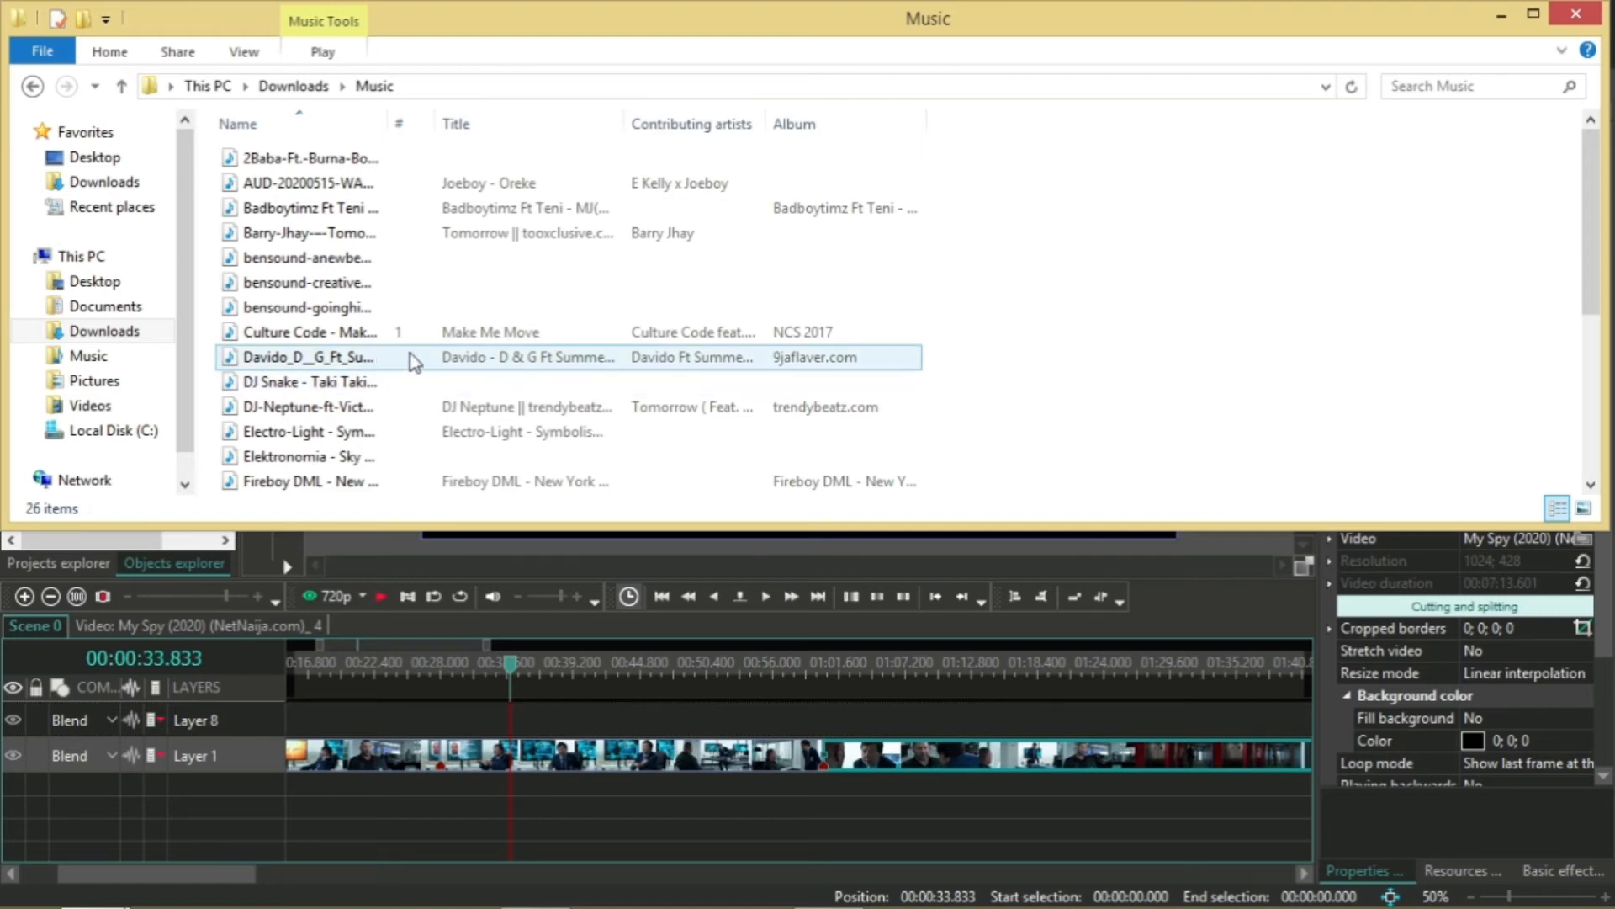
{"action": "left_click", "coordinate": [557, 407]}
{"action": "left_click", "coordinate": [559, 456]}
{"action": "left_click", "coordinate": [318, 158]}
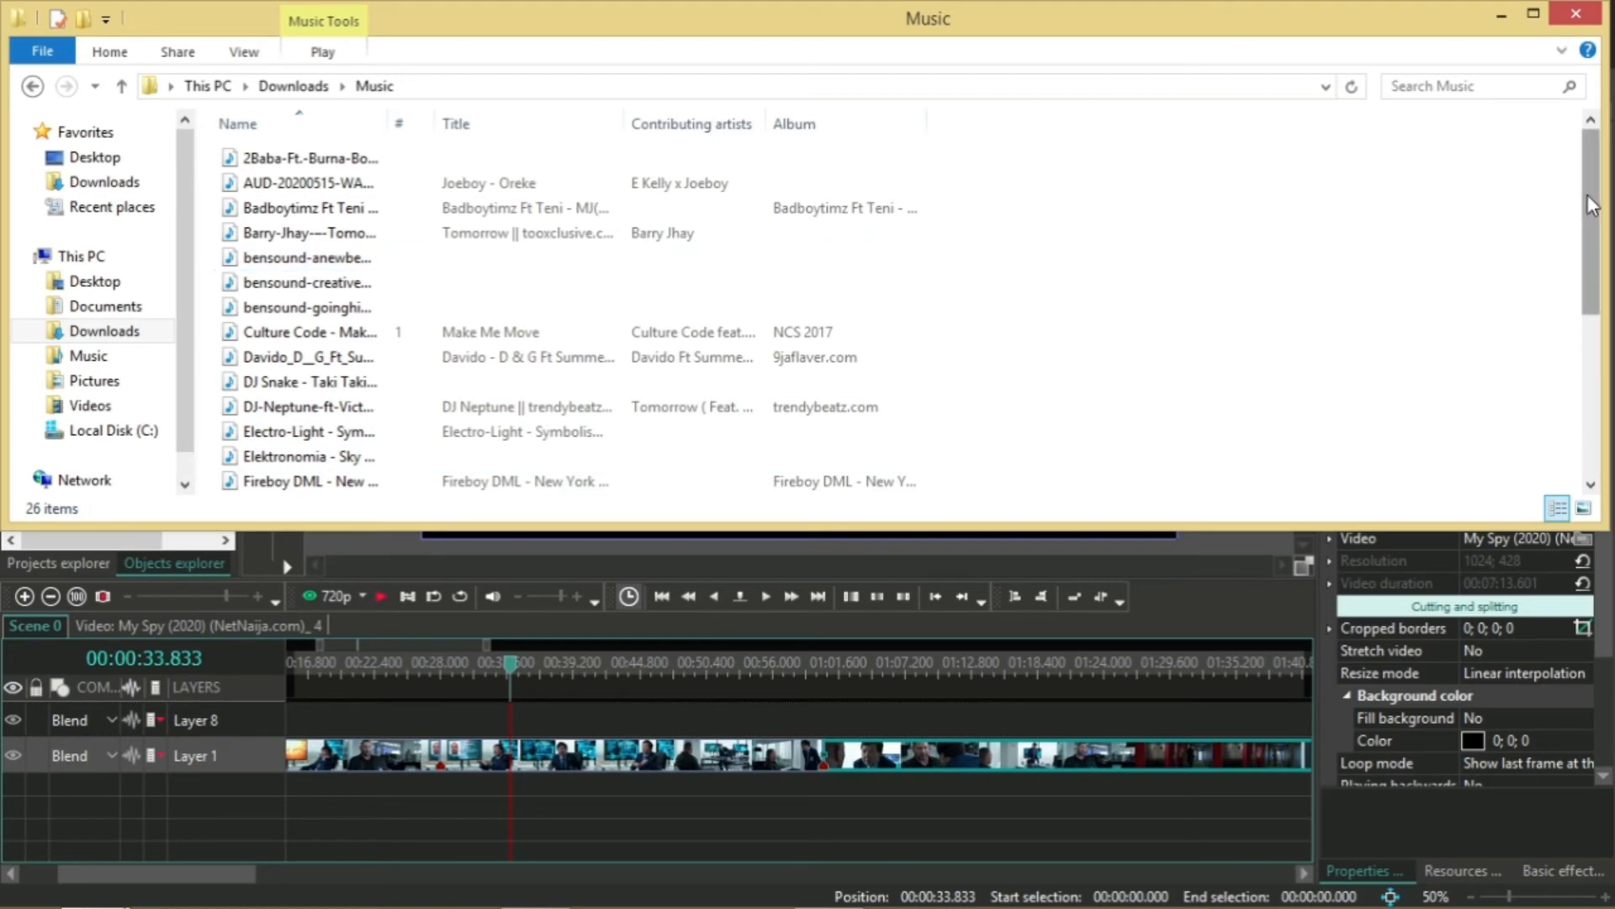
{"action": "scroll", "coordinate": [1346, 202], "scroll_direction": "down", "scroll_amount": 3}
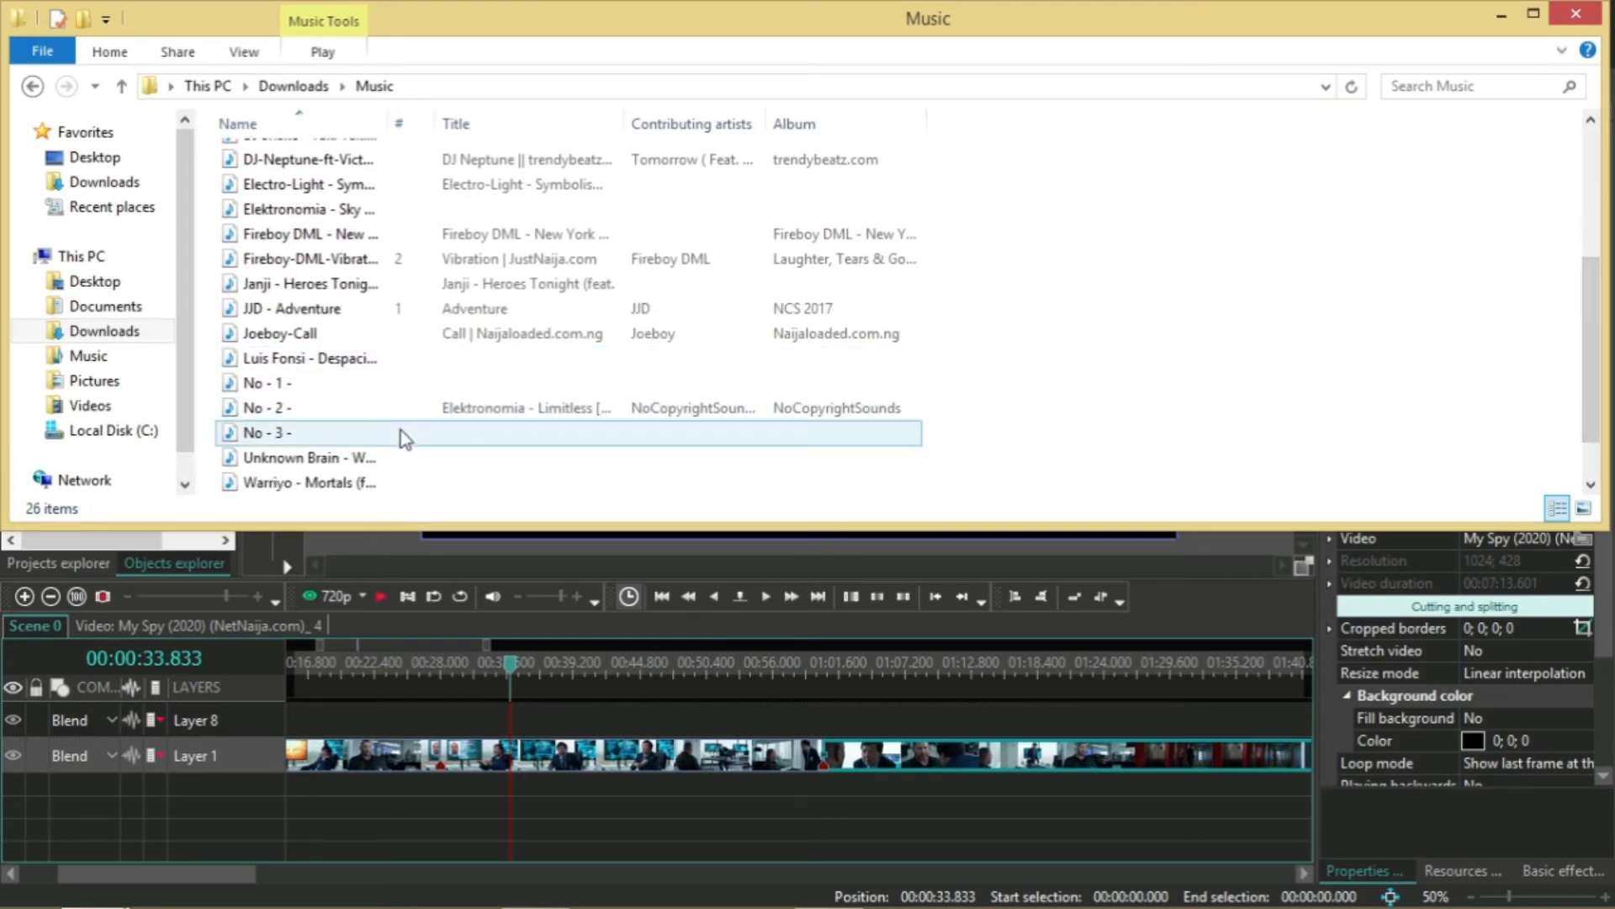
{"action": "left_click_drag", "start_coordinate": [400, 431], "coordinate": [557, 783]}
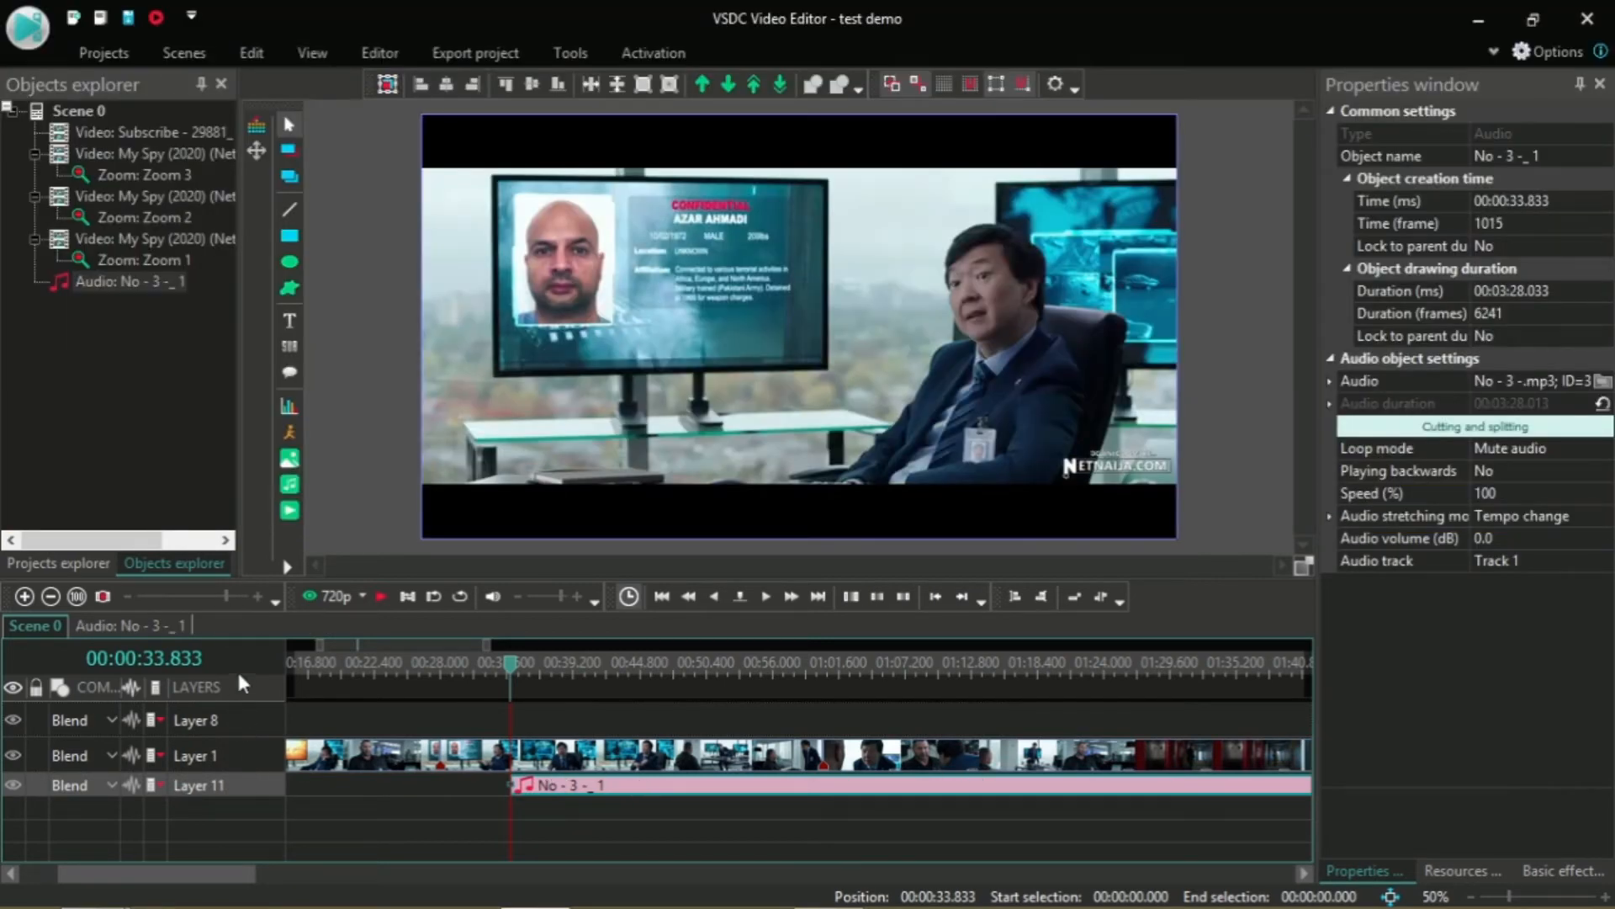
{"action": "left_click_drag", "start_coordinate": [225, 596], "coordinate": [137, 599]}
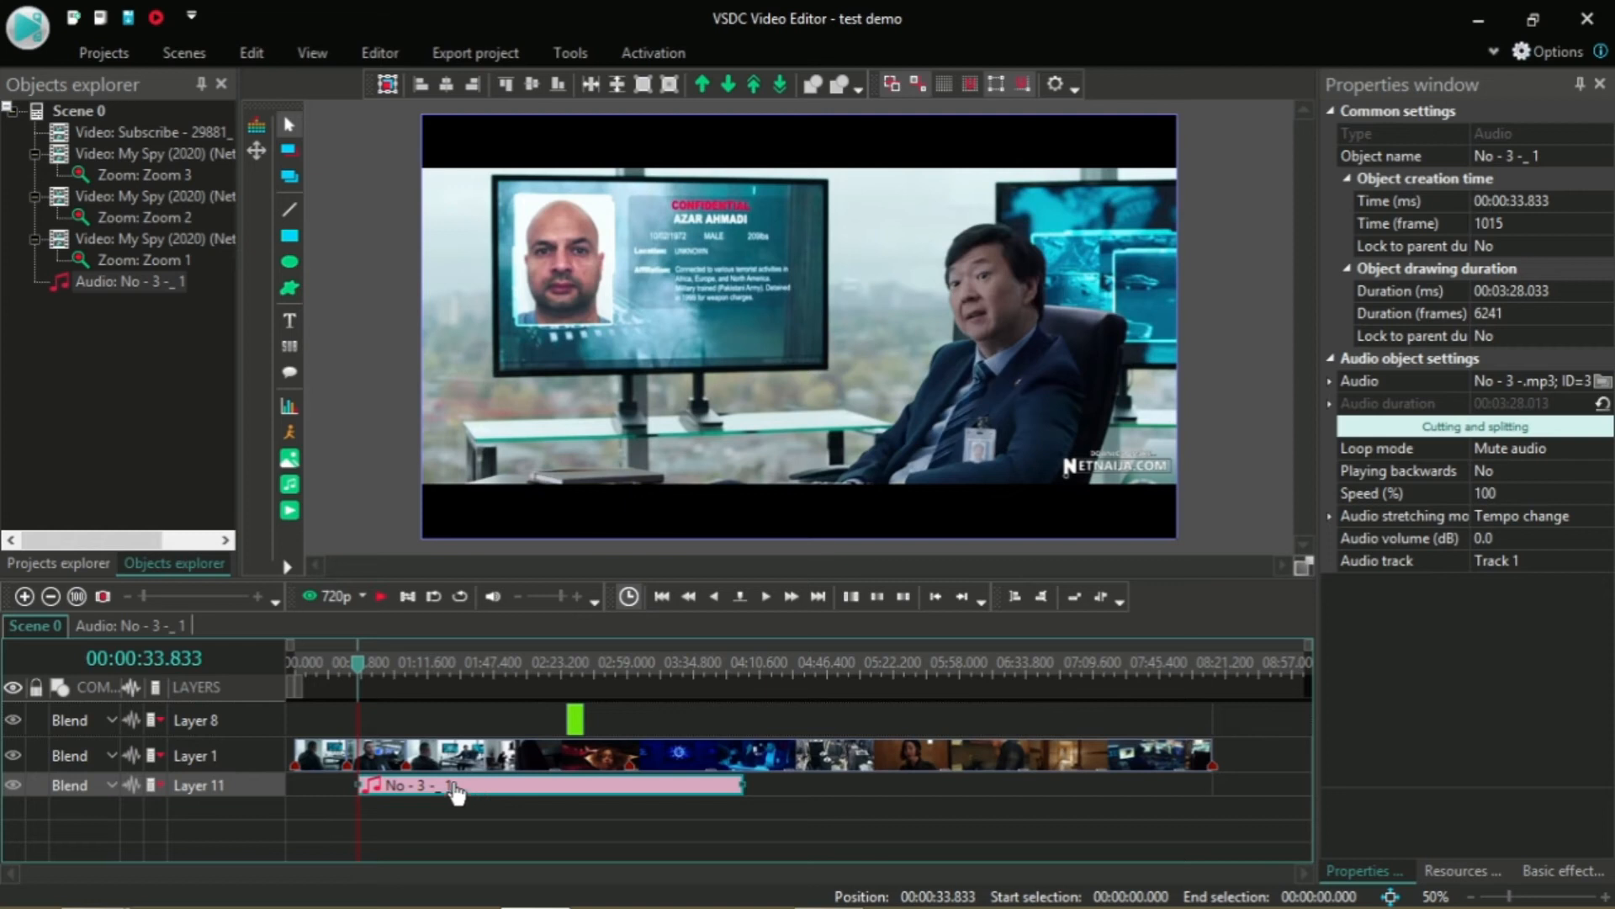
Step: Move the "No - 3 -" audio to start at 00:01:00.333, beneath the movie clip's last part, and preview it from 00:00:59.800
{"action": "left_click_drag", "start_coordinate": [443, 791], "coordinate": [490, 786]}
{"action": "left_click_drag", "start_coordinate": [360, 683], "coordinate": [406, 683]}
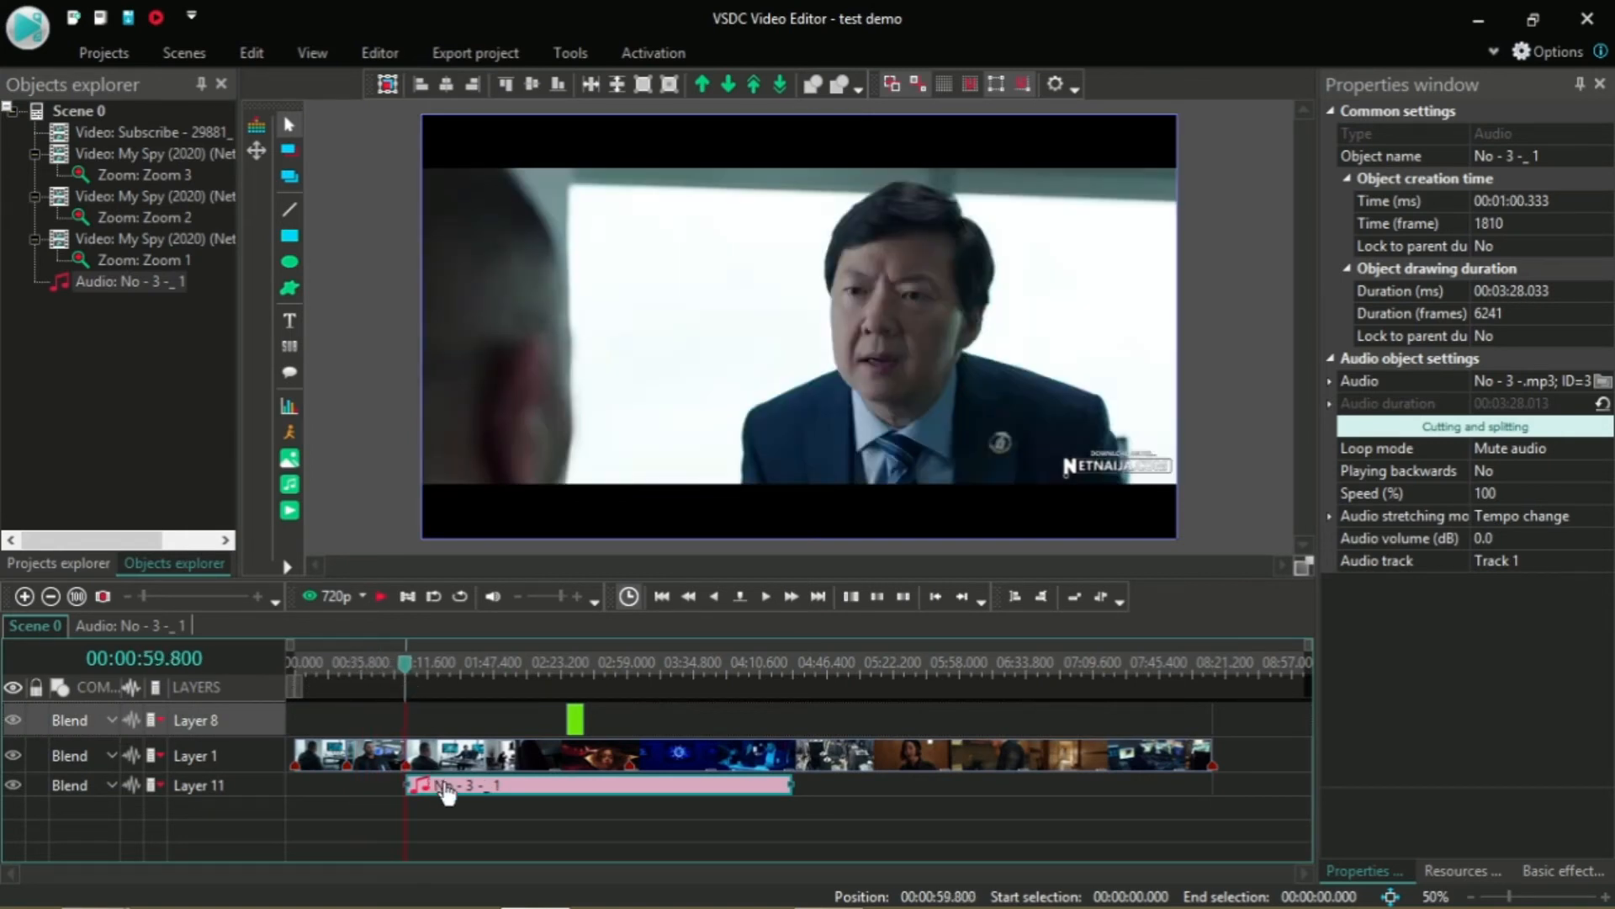
{"action": "left_click", "coordinate": [444, 756]}
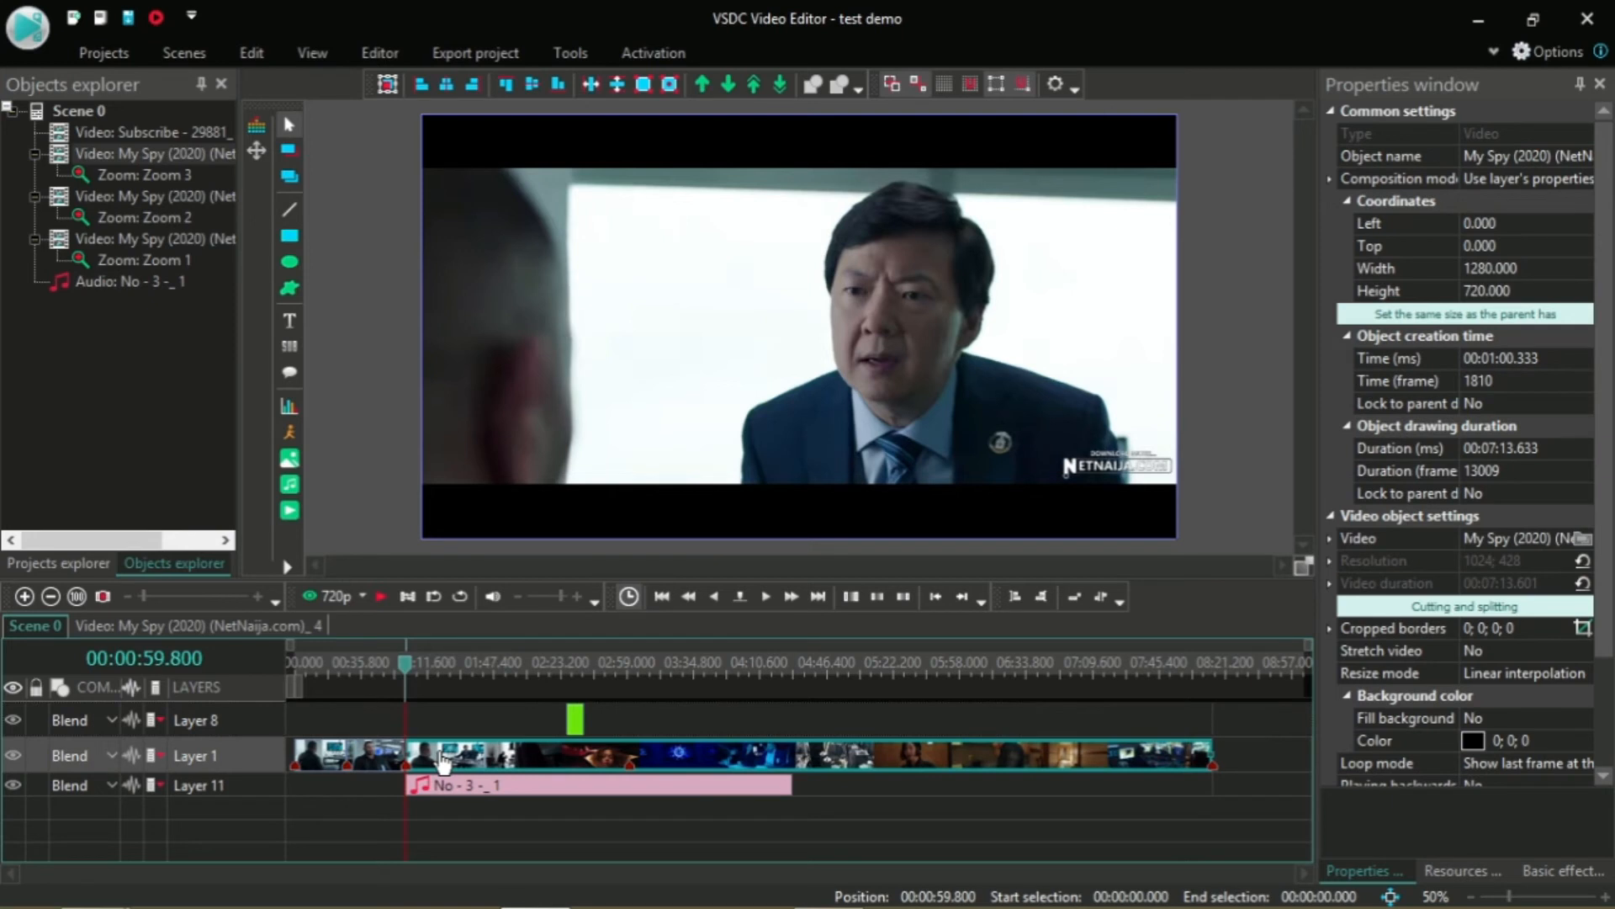
{"action": "left_click", "coordinate": [476, 790]}
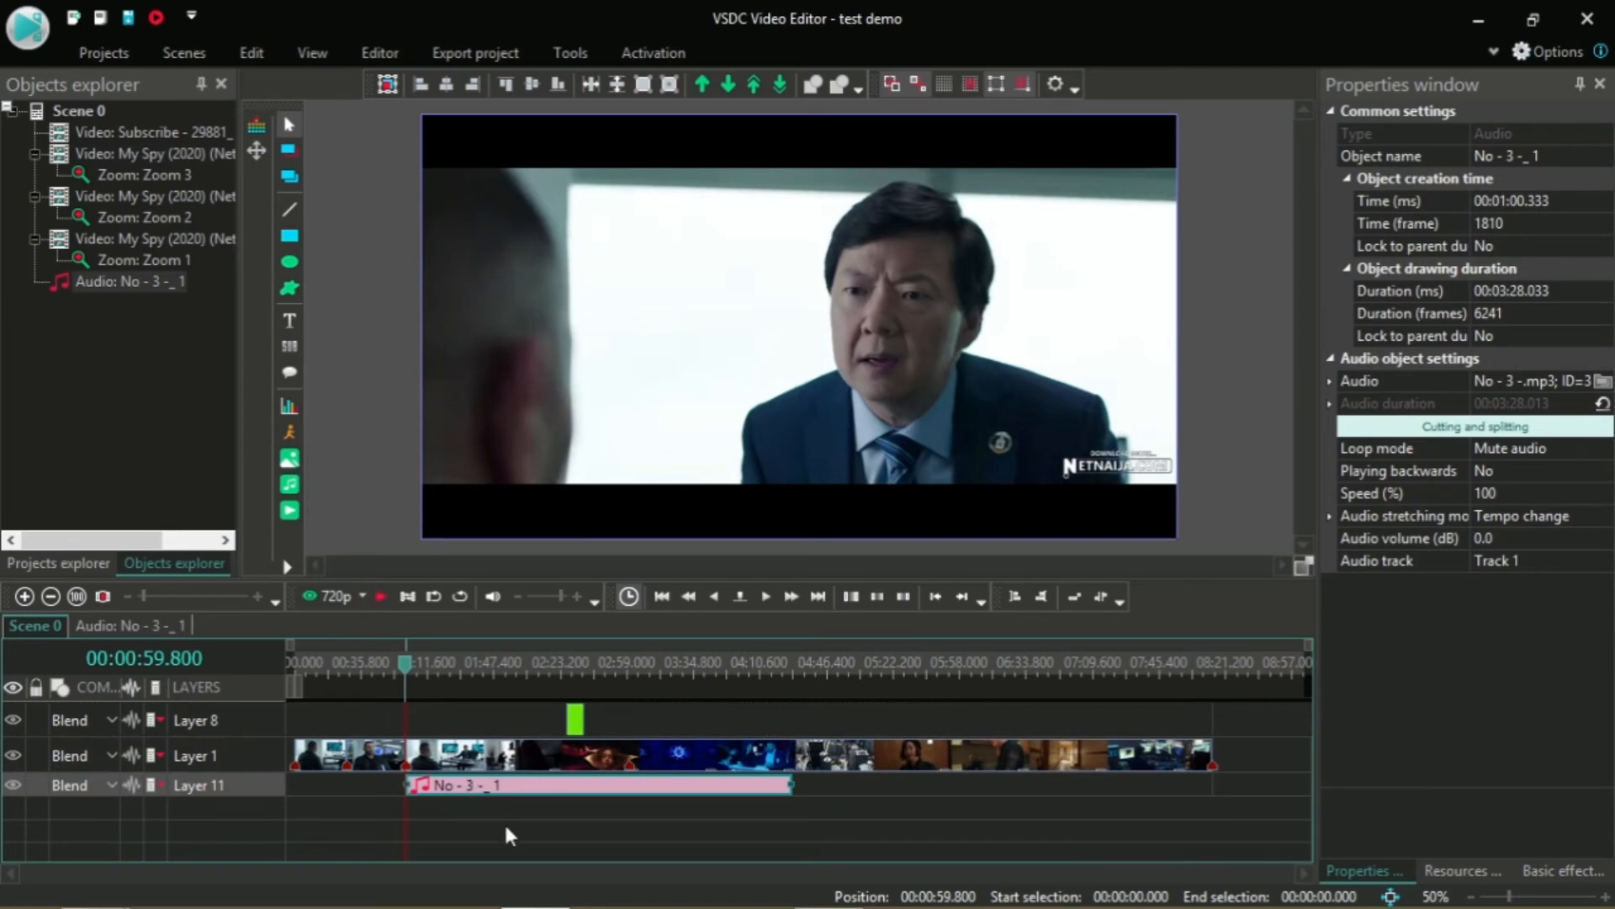
{"action": "key", "text": "space"}
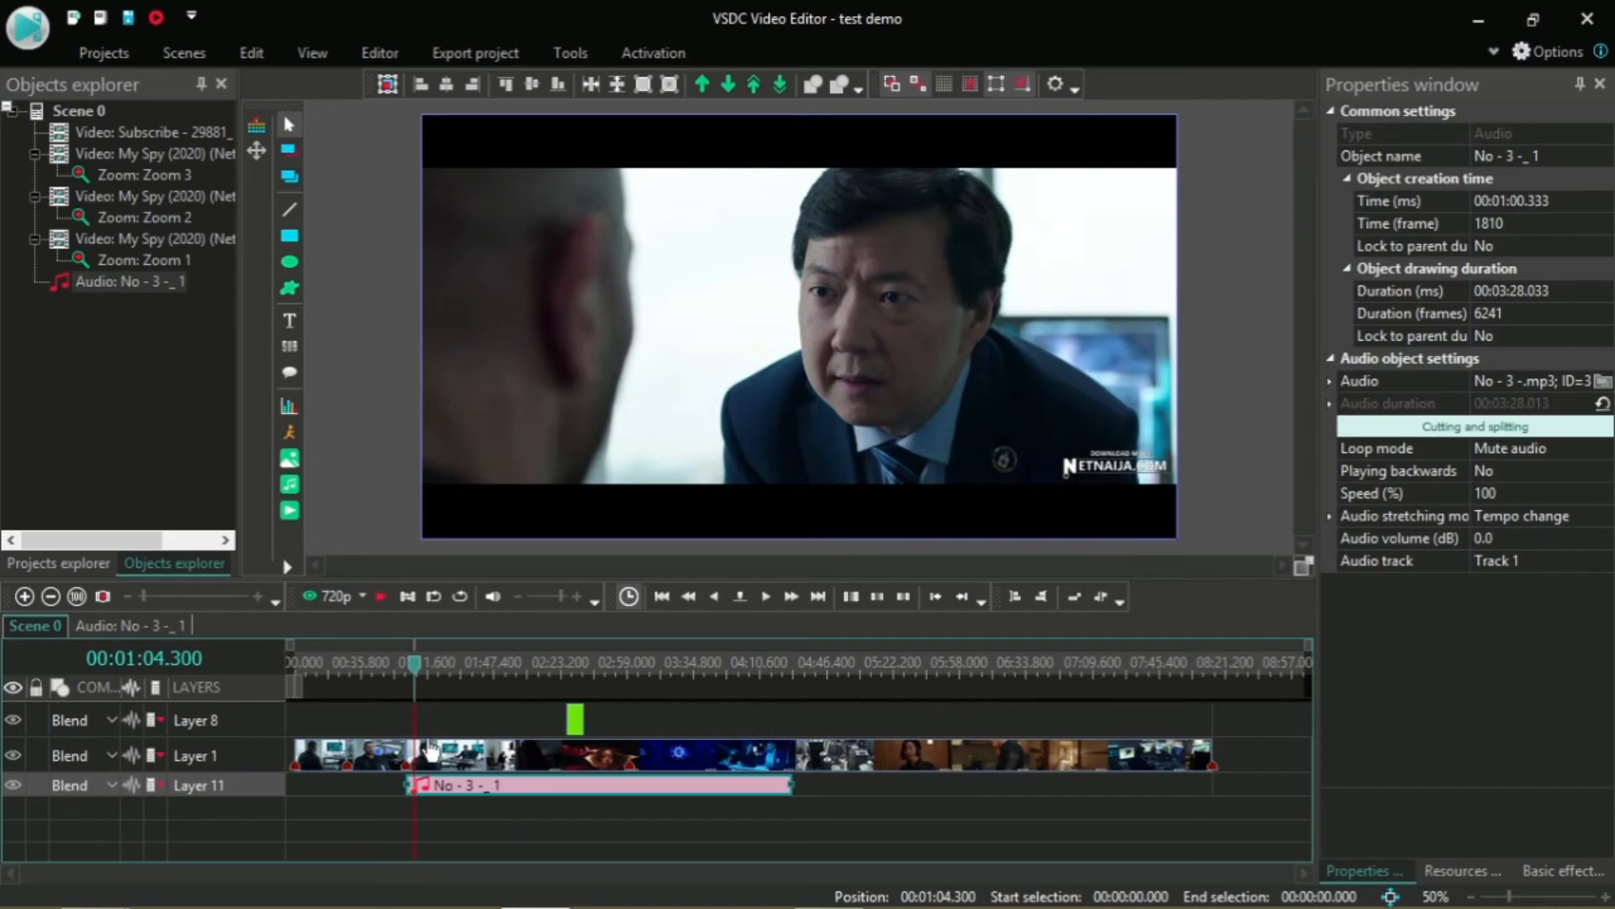
{"action": "left_click_drag", "start_coordinate": [416, 661], "coordinate": [395, 678]}
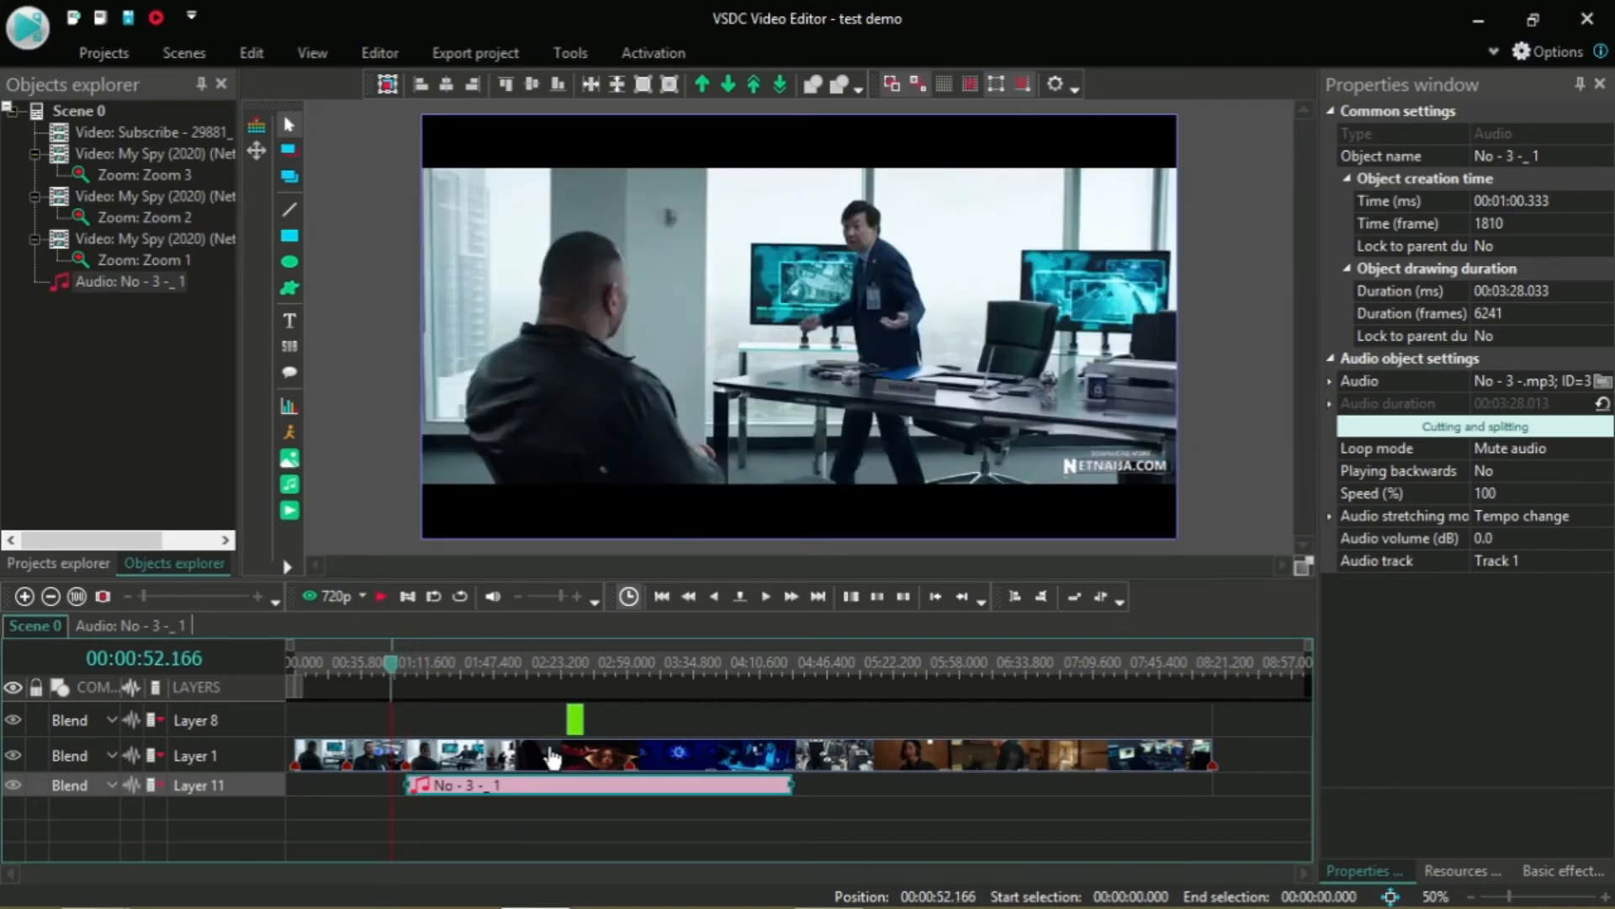
{"action": "left_click", "coordinate": [553, 757]}
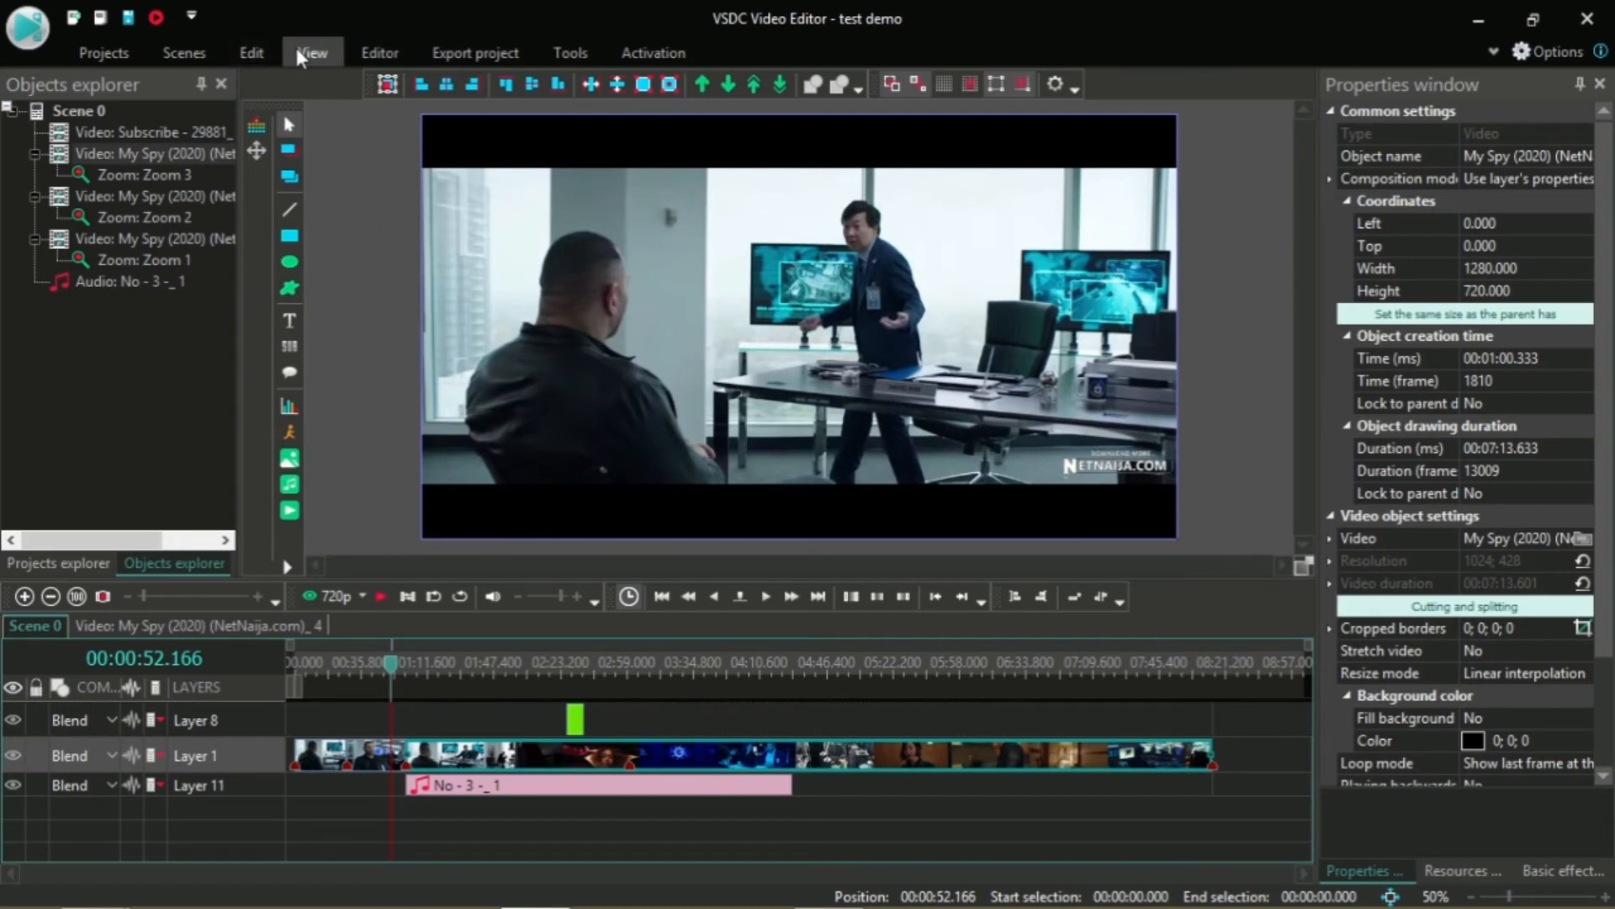
{"action": "left_click", "coordinate": [375, 47]}
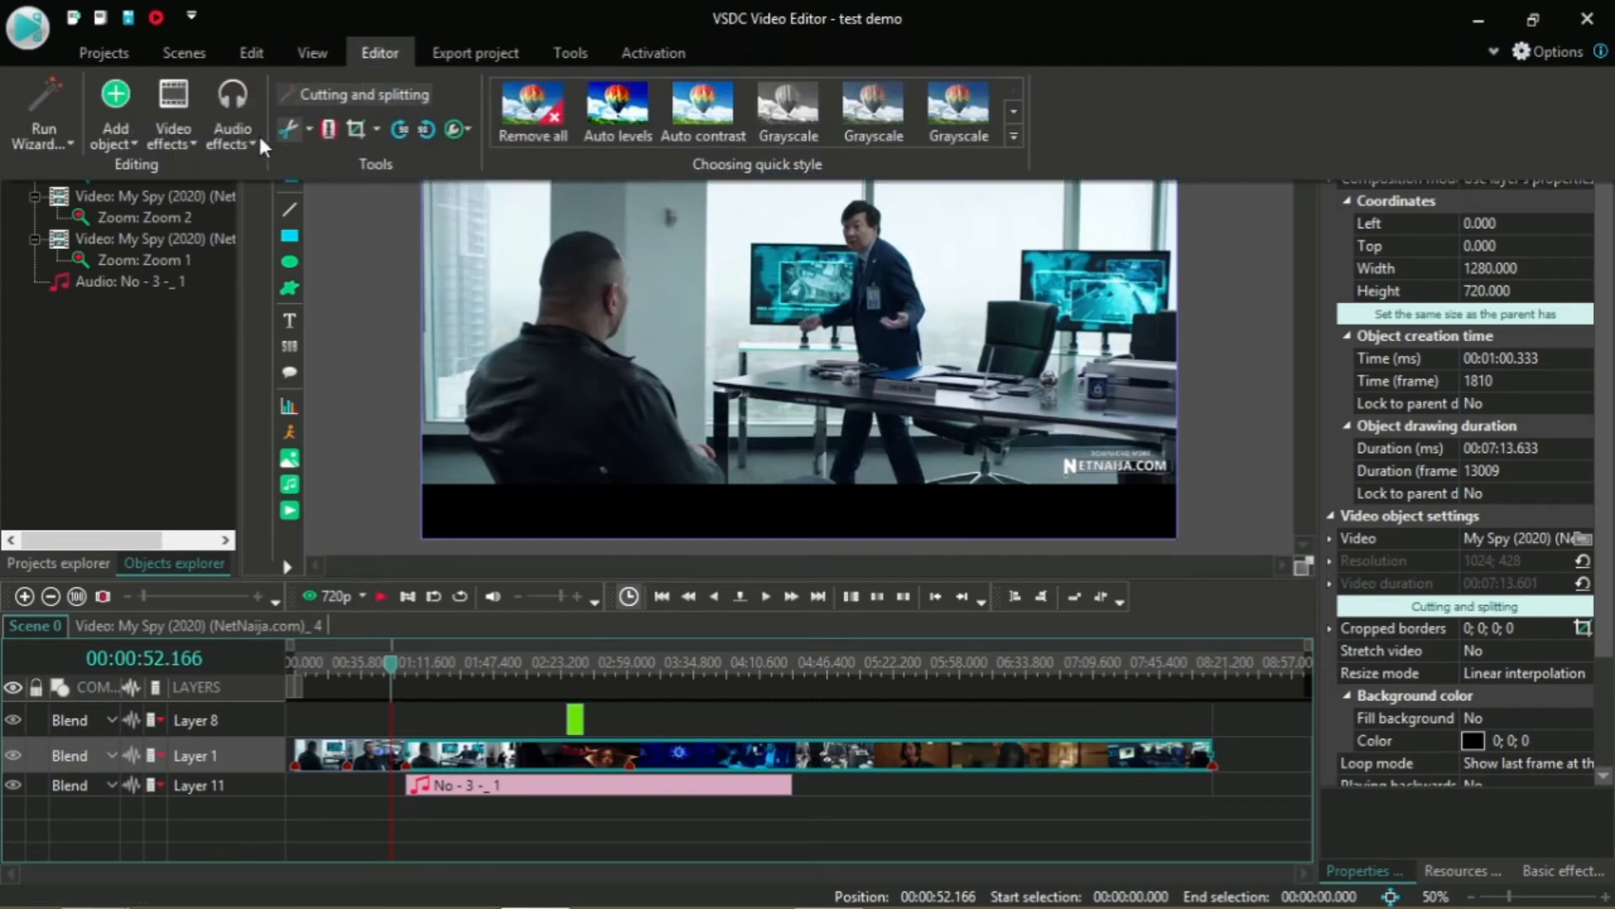
{"action": "left_click", "coordinate": [236, 144]}
{"action": "mouse_move", "coordinate": [320, 165]}
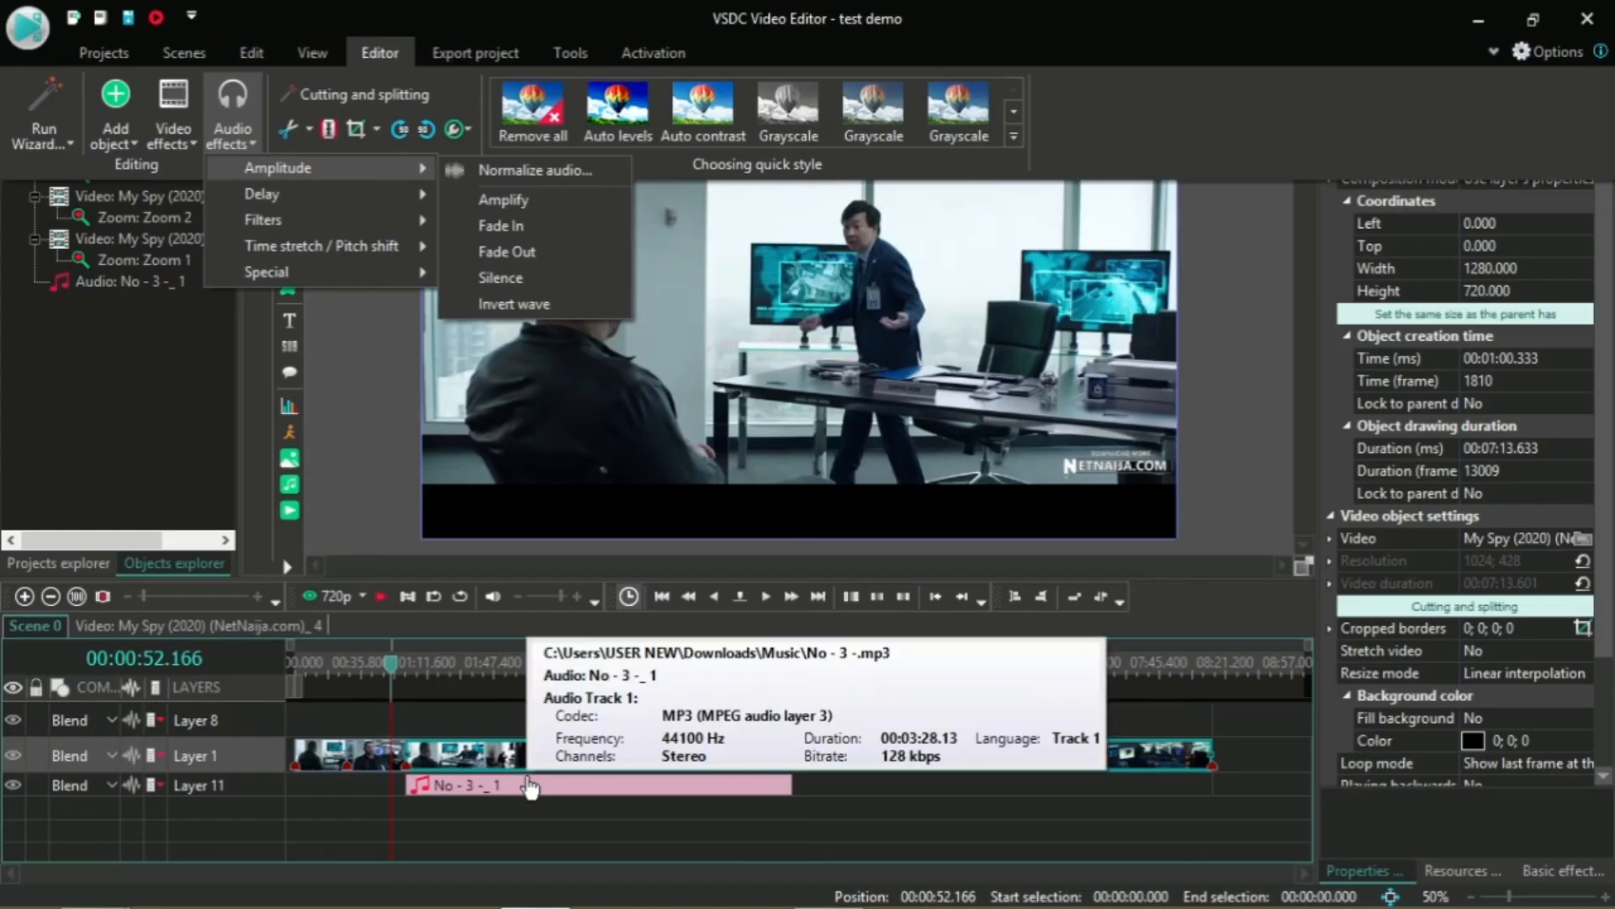
Step: Normalize the "No - 3 -" background audio to a level of 5%, applied by changing the object's Volume property
{"action": "left_click", "coordinate": [530, 787]}
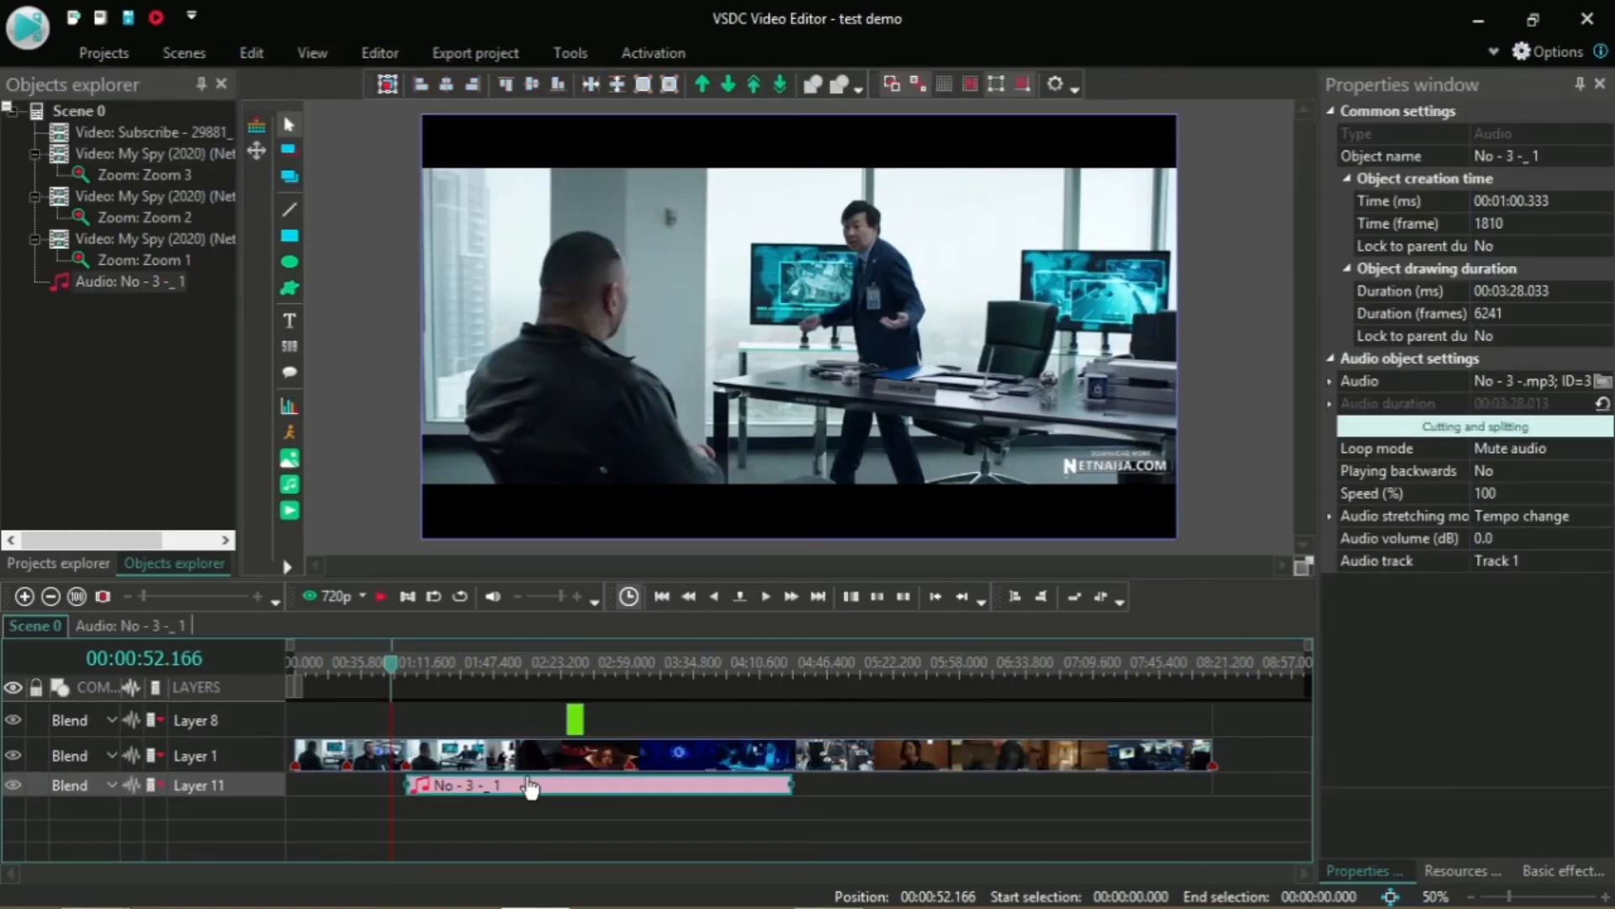
{"action": "left_click", "coordinate": [367, 52]}
{"action": "left_click", "coordinate": [244, 128]}
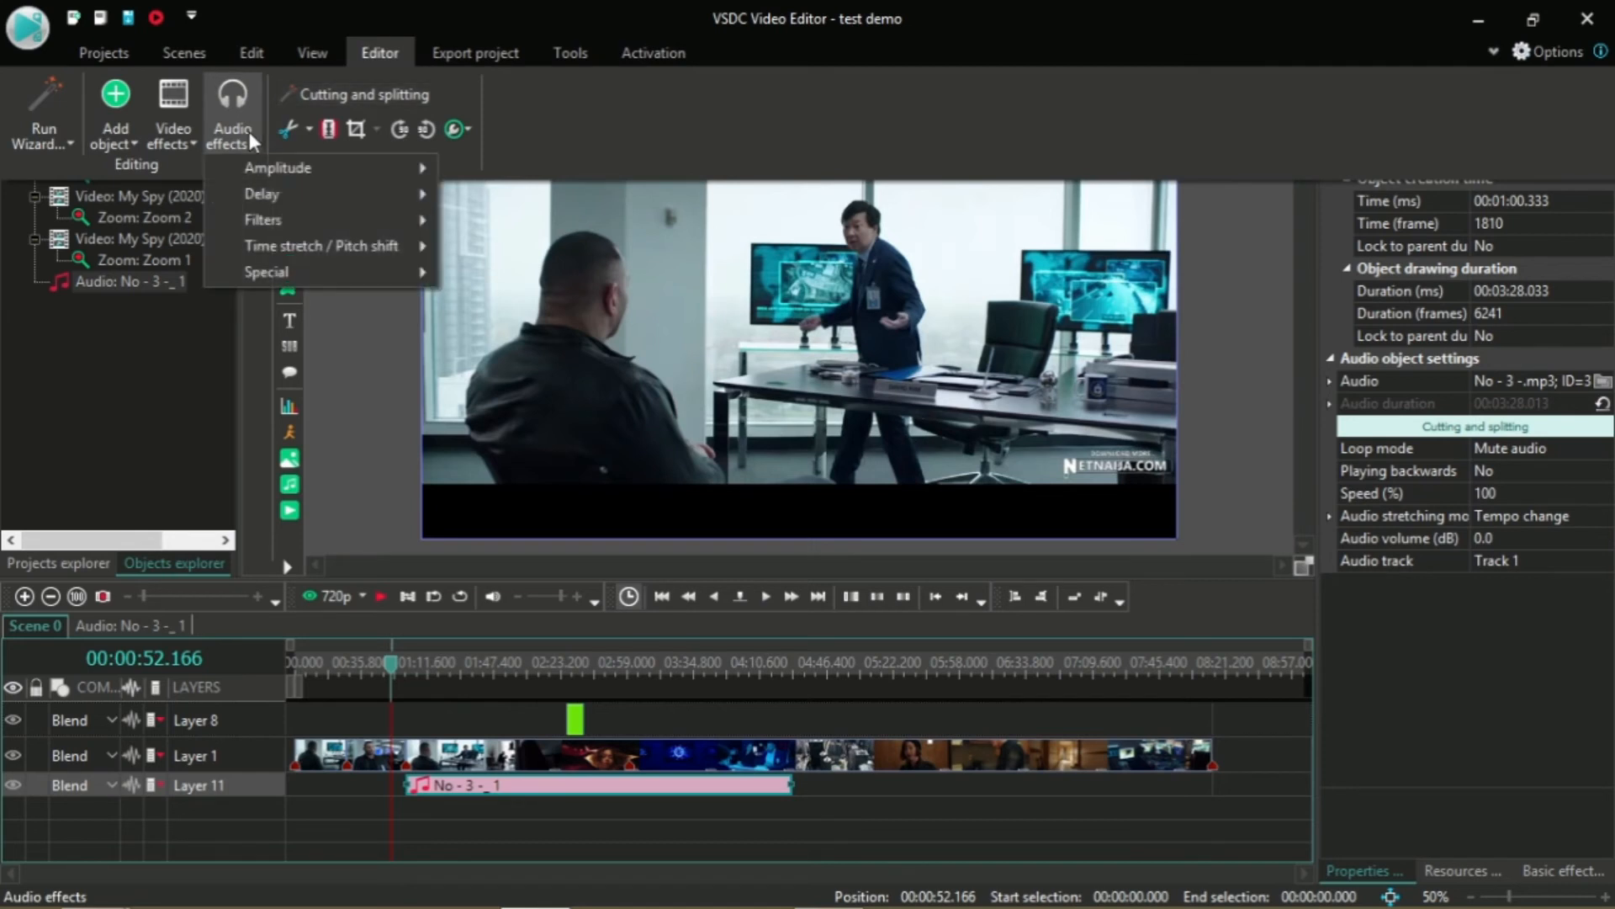
{"action": "mouse_move", "coordinate": [338, 167]}
{"action": "left_click", "coordinate": [554, 172]}
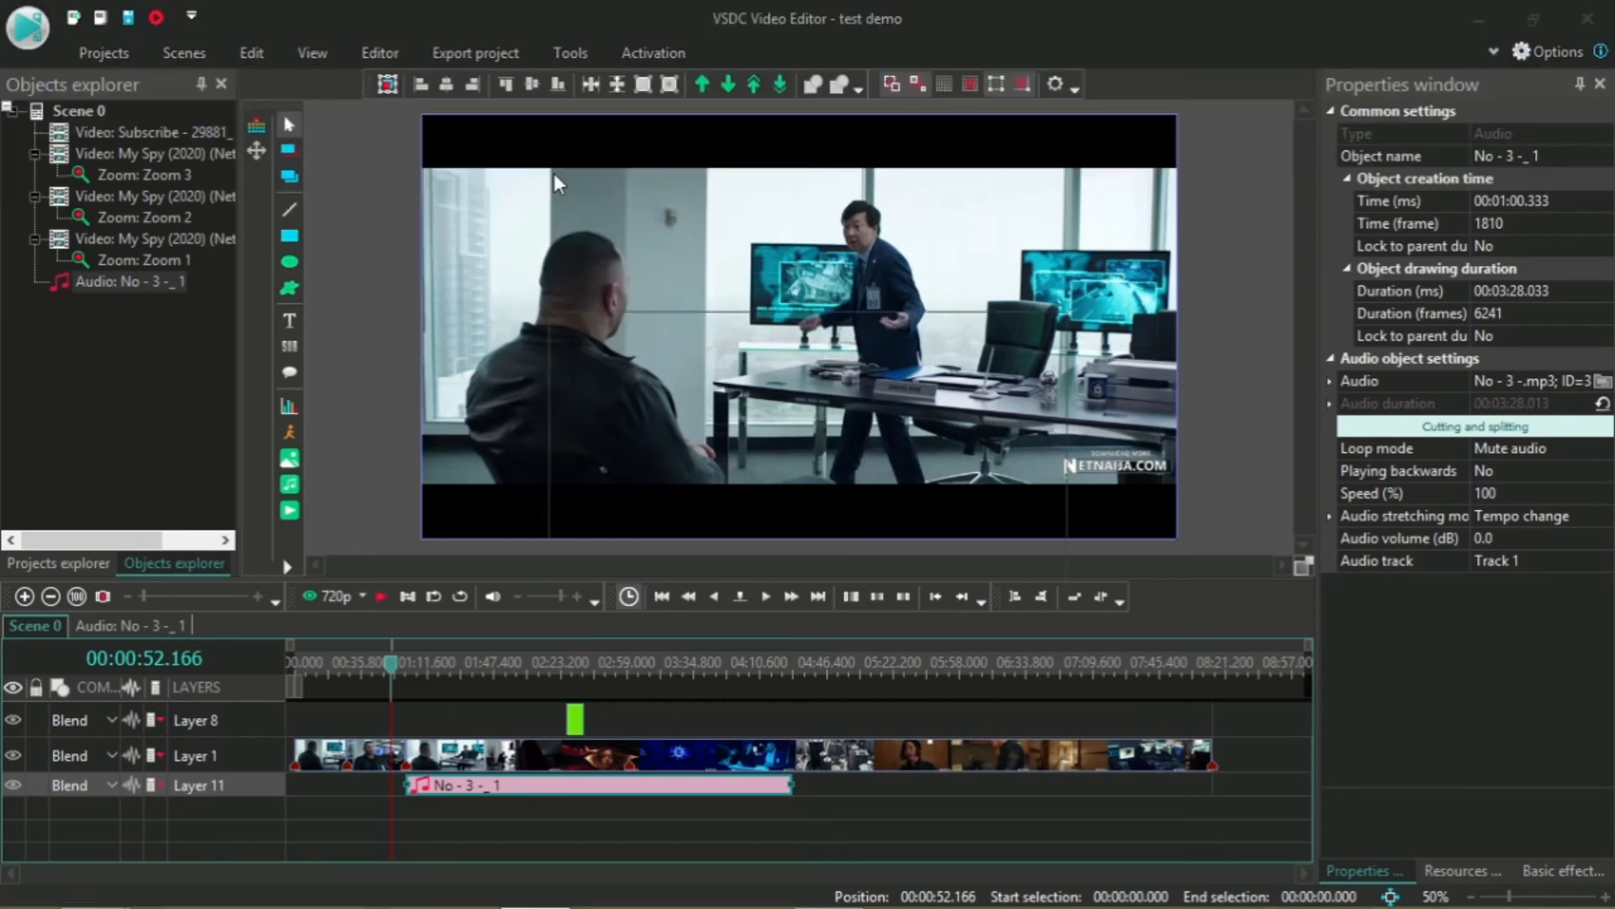
{"action": "type", "text": "05"}
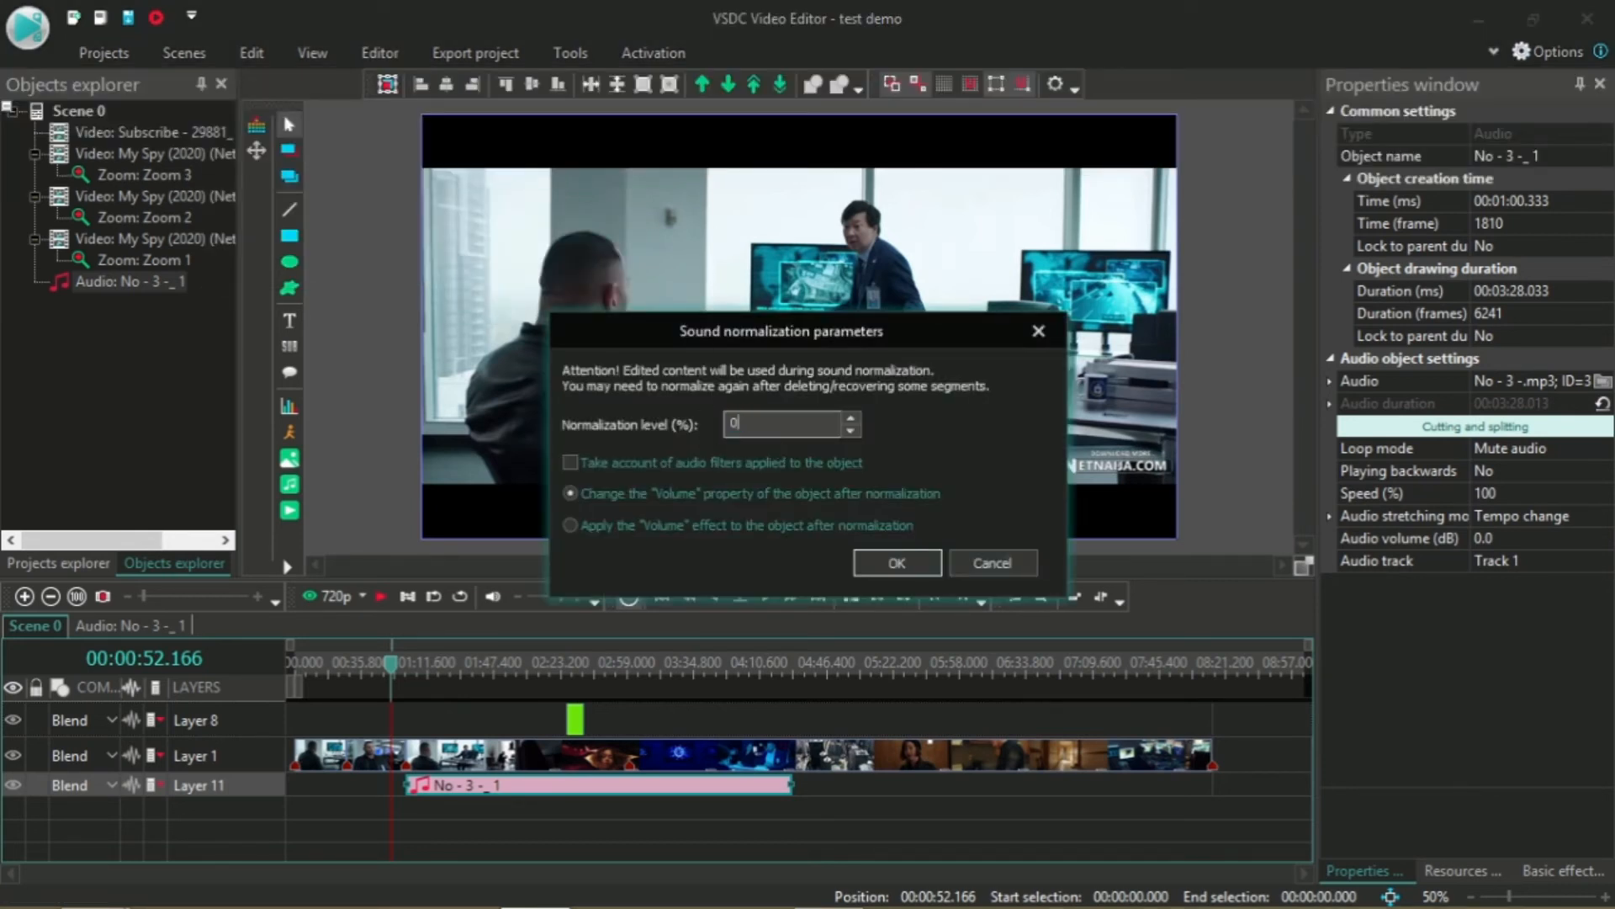
{"action": "left_click", "coordinate": [916, 558]}
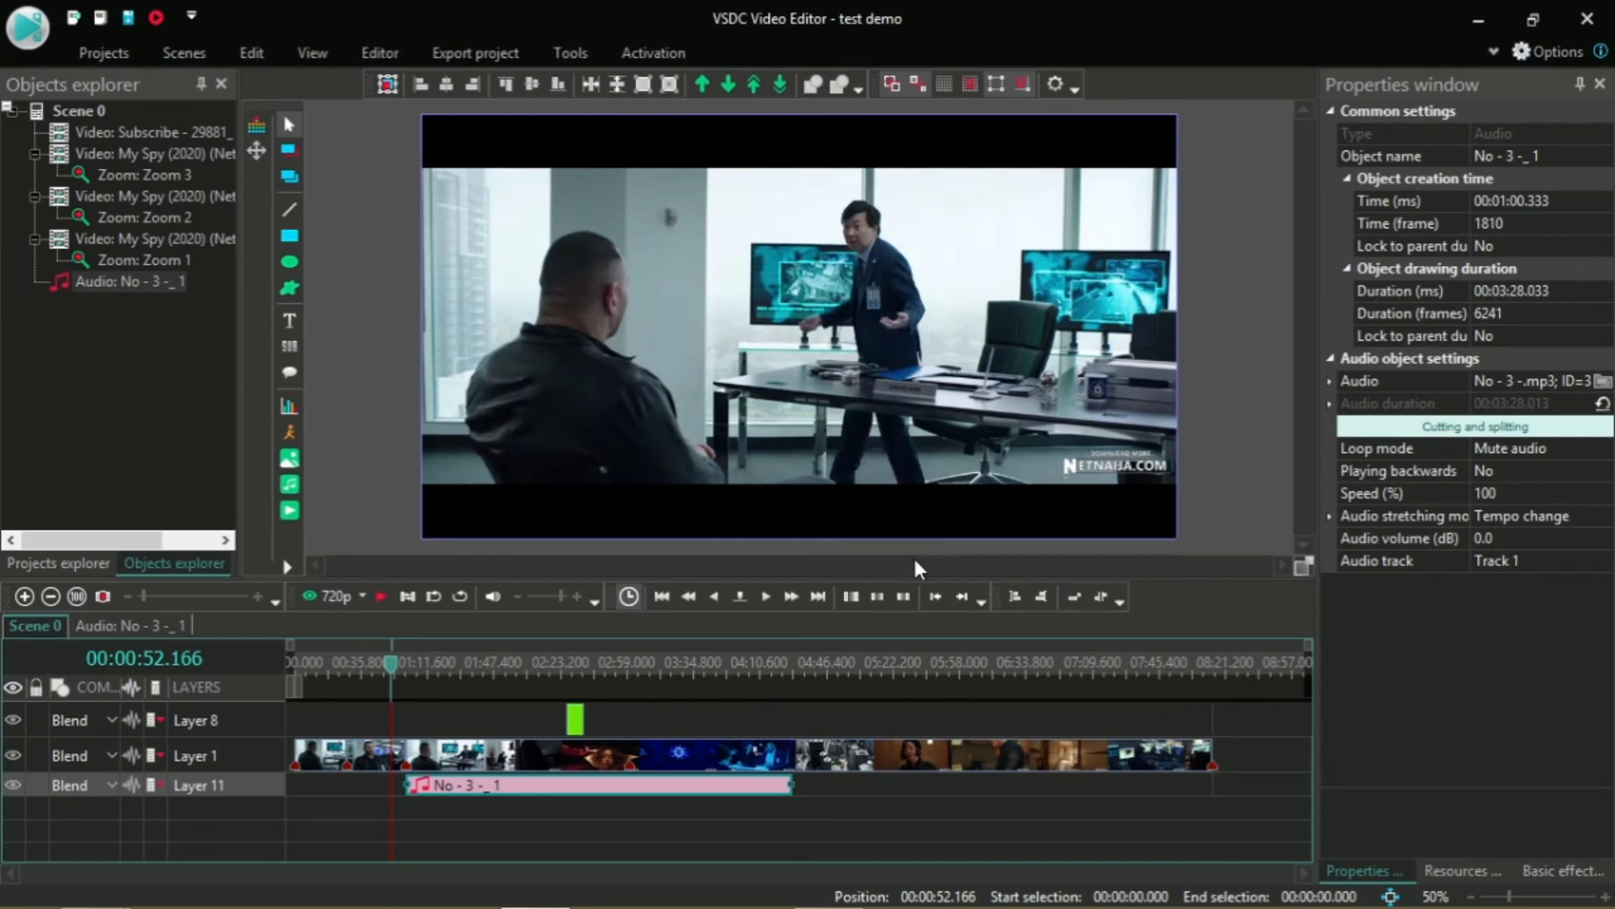
Step: Play the scene from 00:00:58.500 to check the music level against the movie's dialogue
{"action": "left_click_drag", "start_coordinate": [391, 673], "coordinate": [405, 673]}
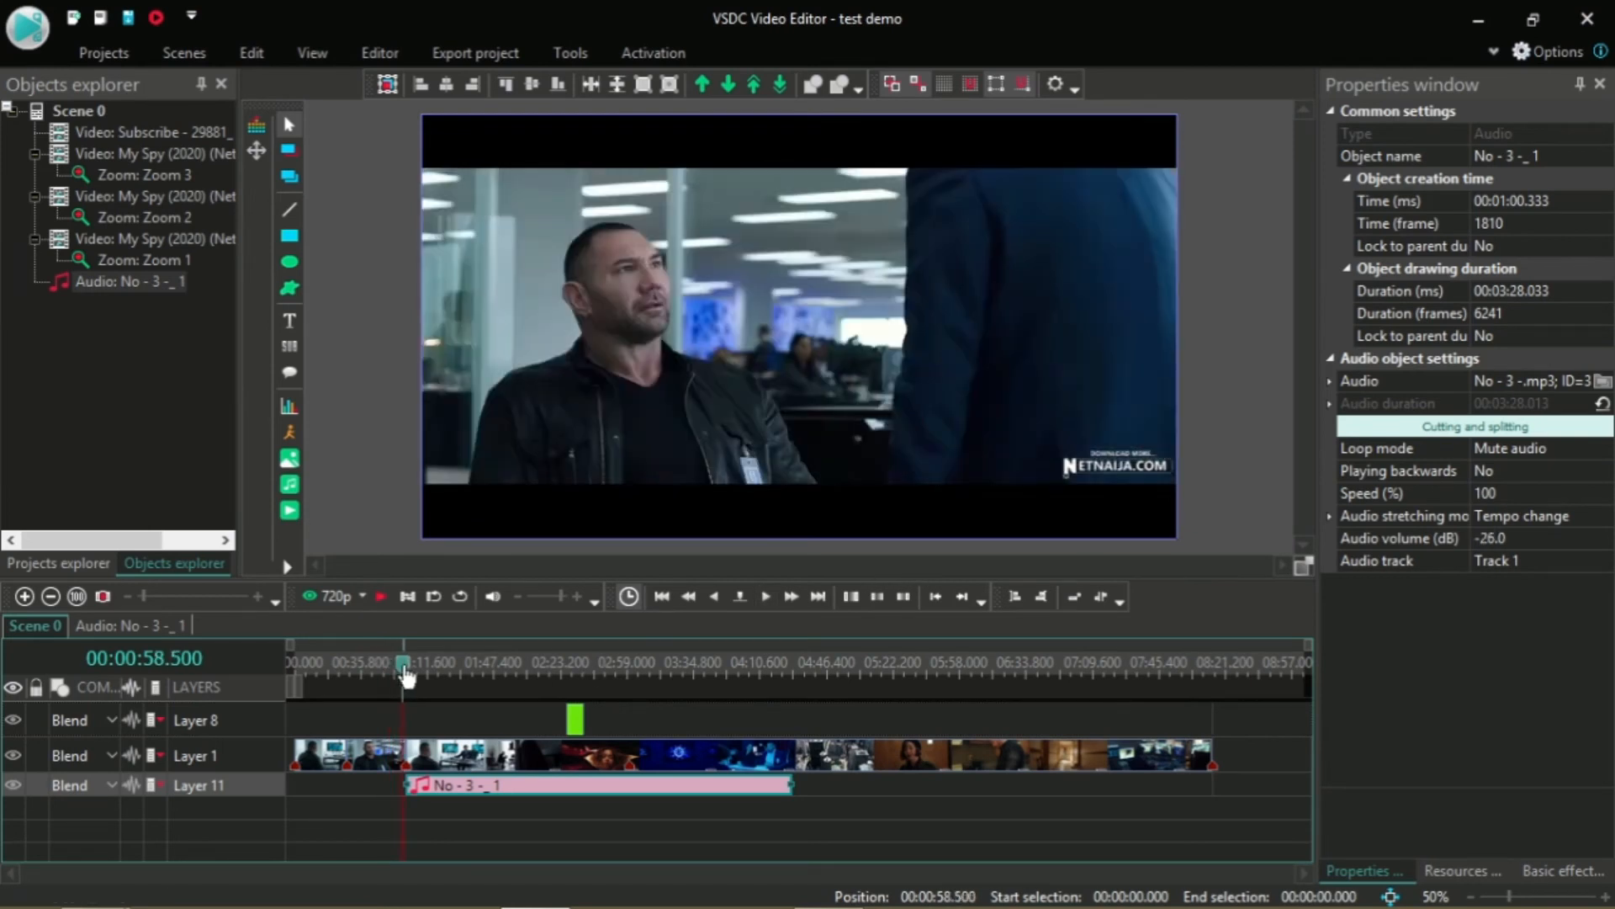
{"action": "key", "text": "space"}
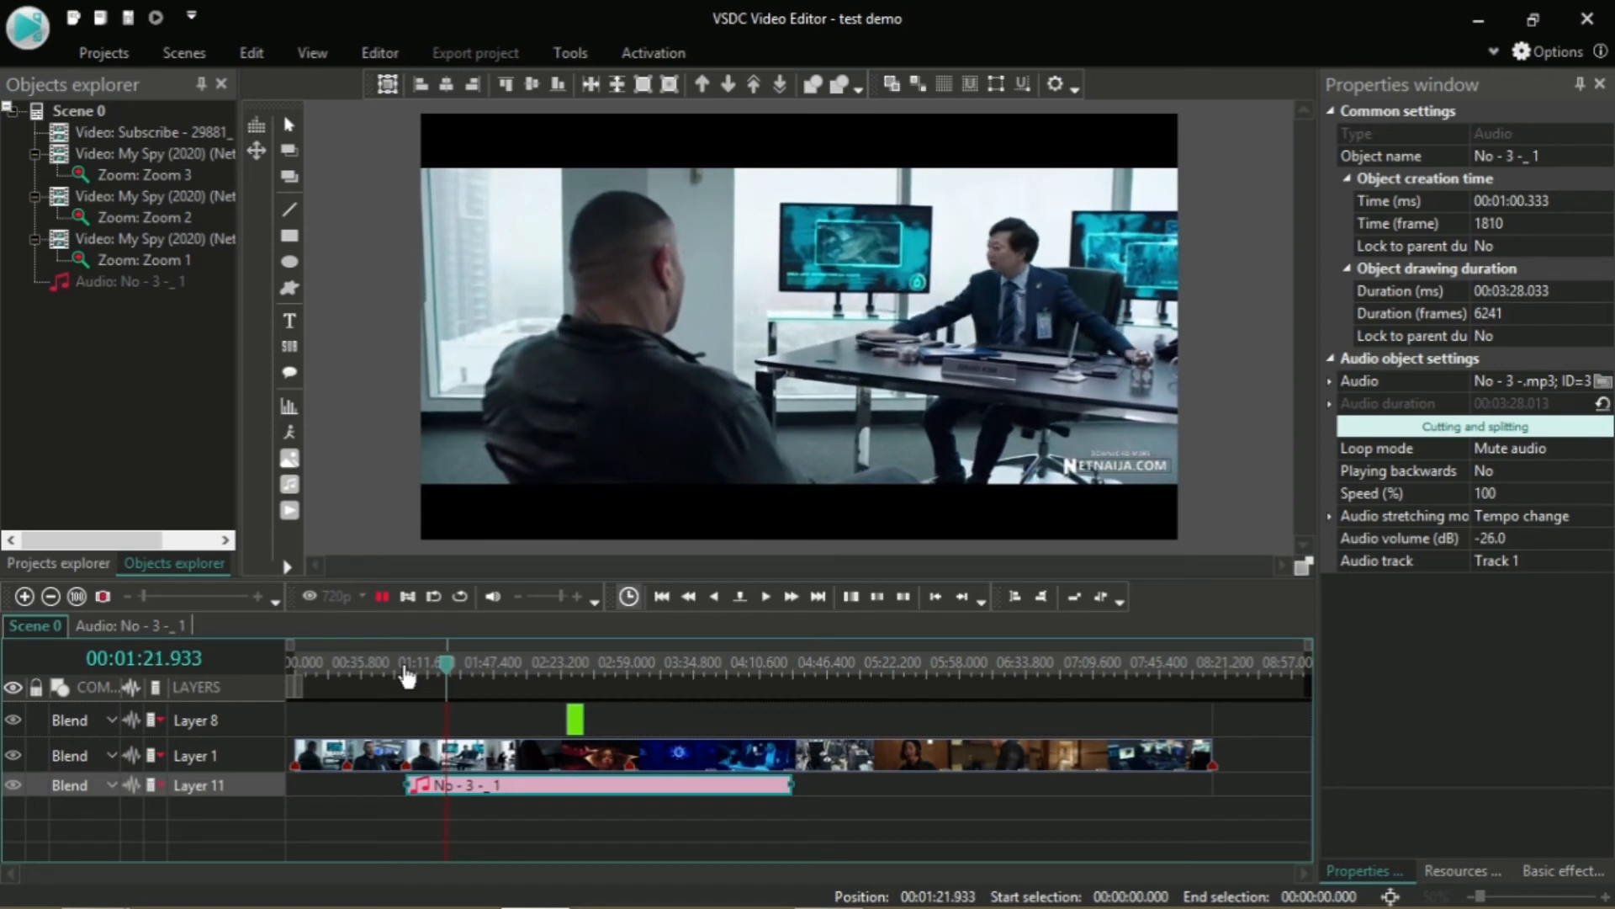
{"action": "key", "text": "space"}
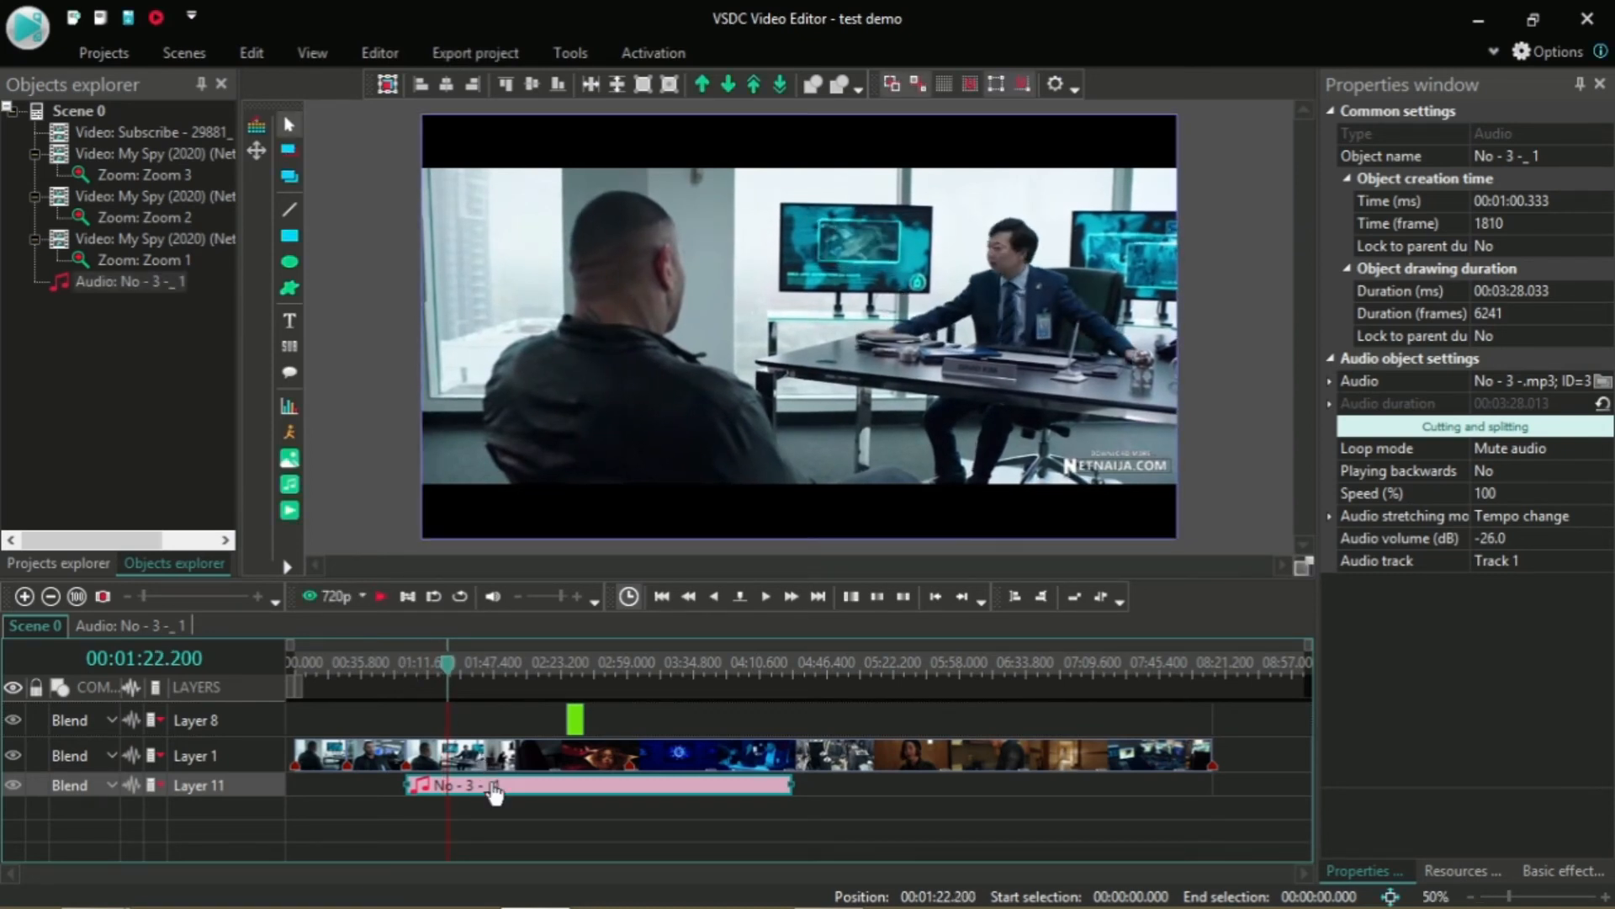
Step: Normalize the "No - 3 -" background audio to a level of 10% and play the scene briefly
{"action": "left_click", "coordinate": [374, 54]}
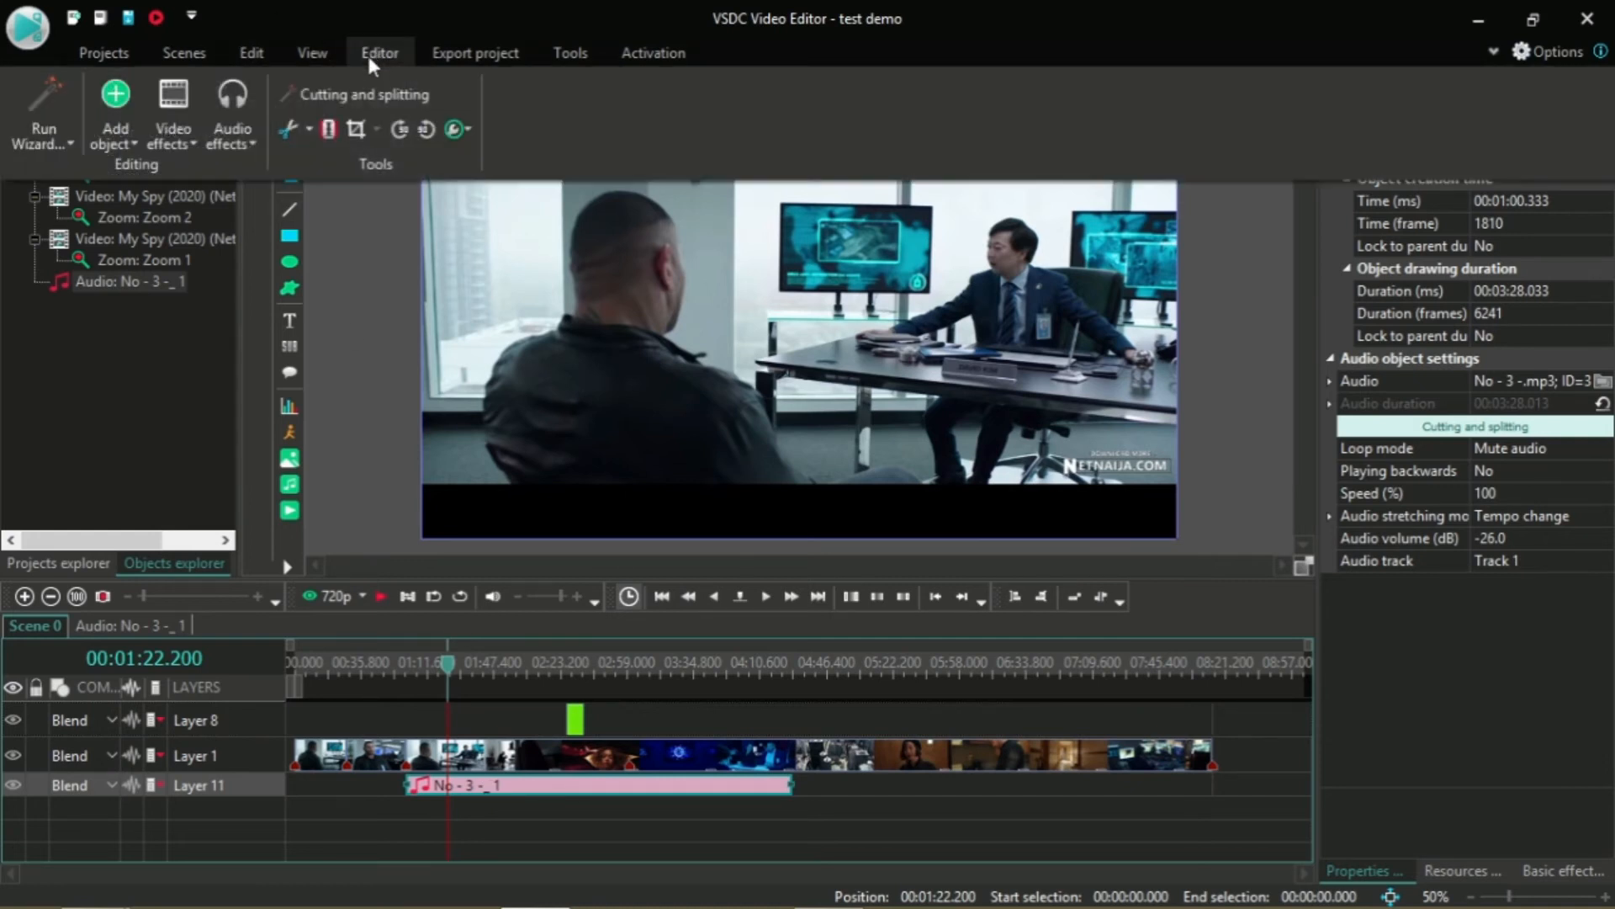
{"action": "left_click", "coordinate": [239, 136]}
{"action": "mouse_move", "coordinate": [353, 165]}
{"action": "left_click", "coordinate": [487, 164]}
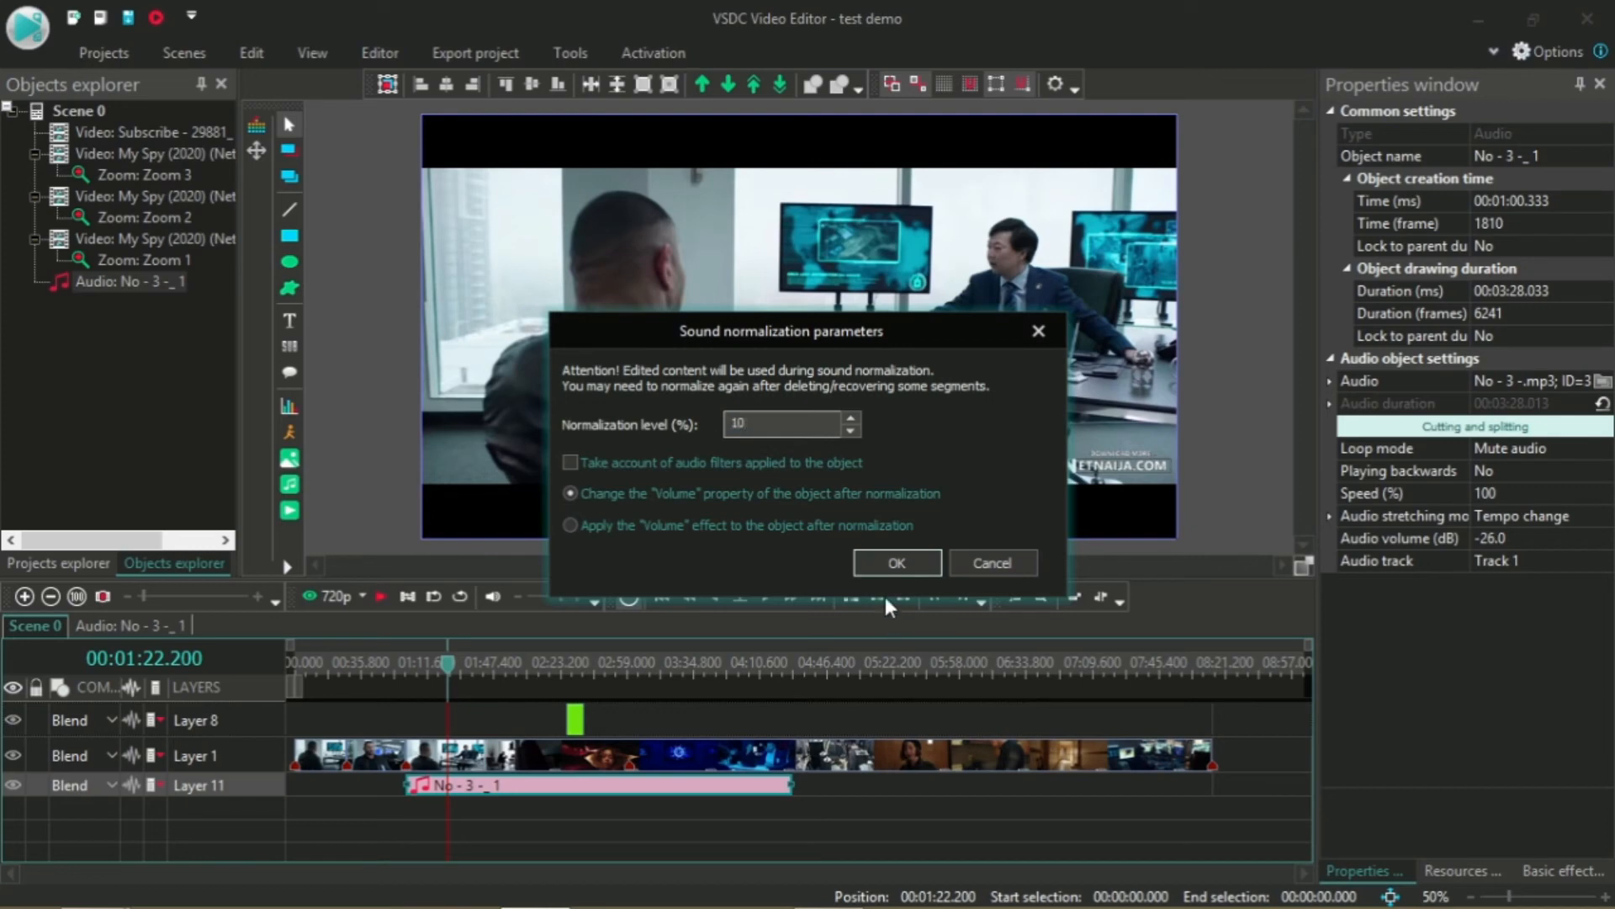
{"action": "left_click", "coordinate": [882, 561]}
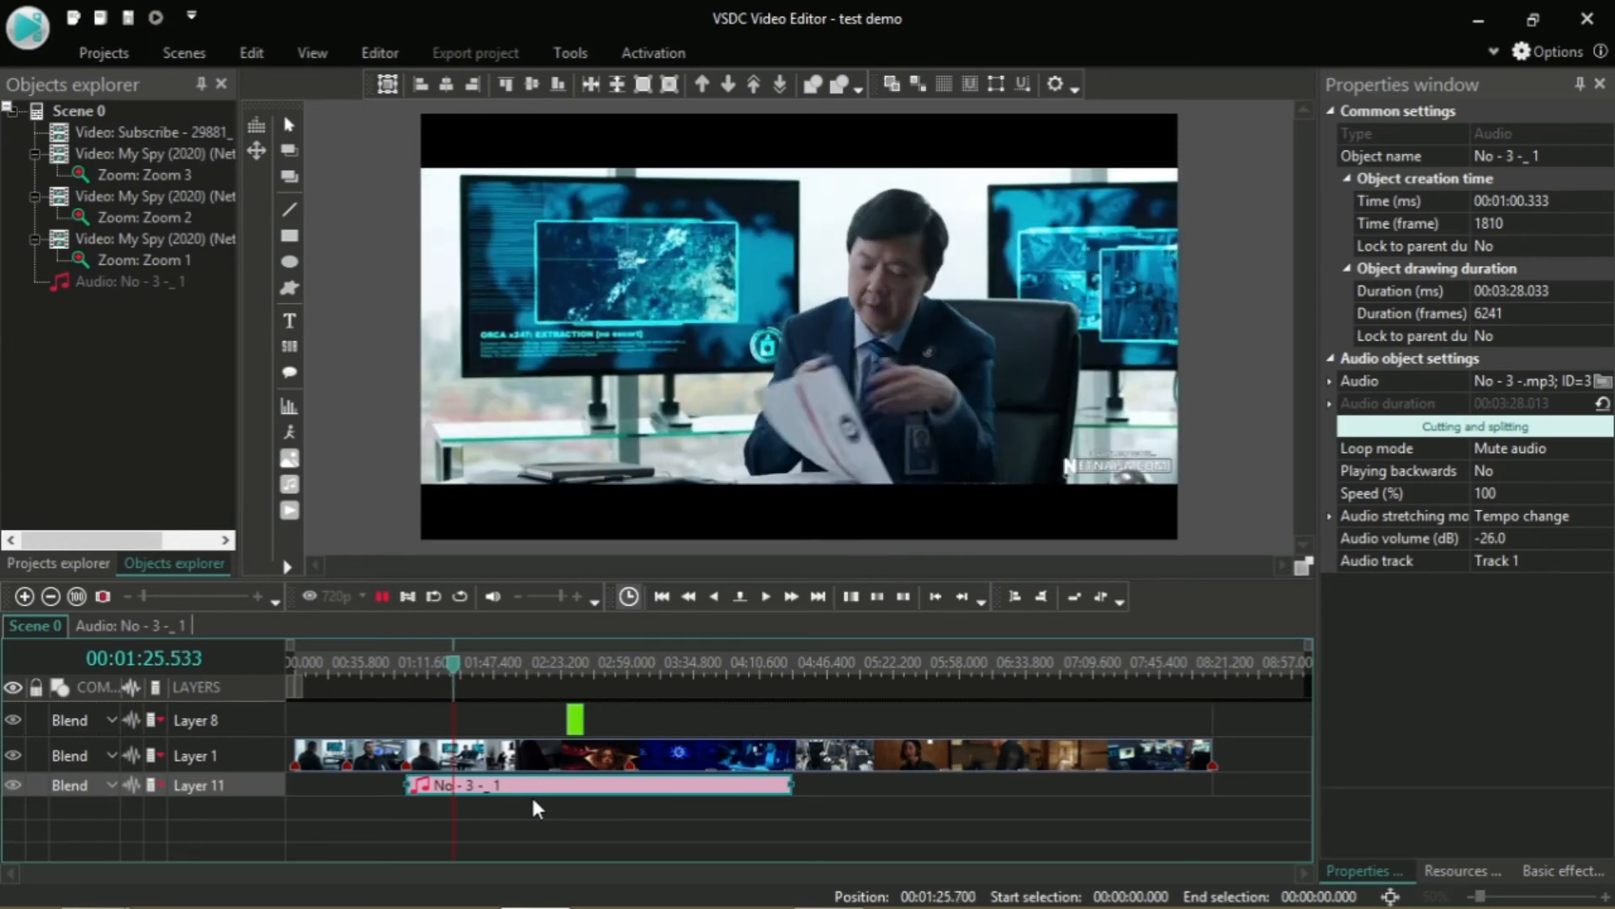
{"action": "key", "text": "space"}
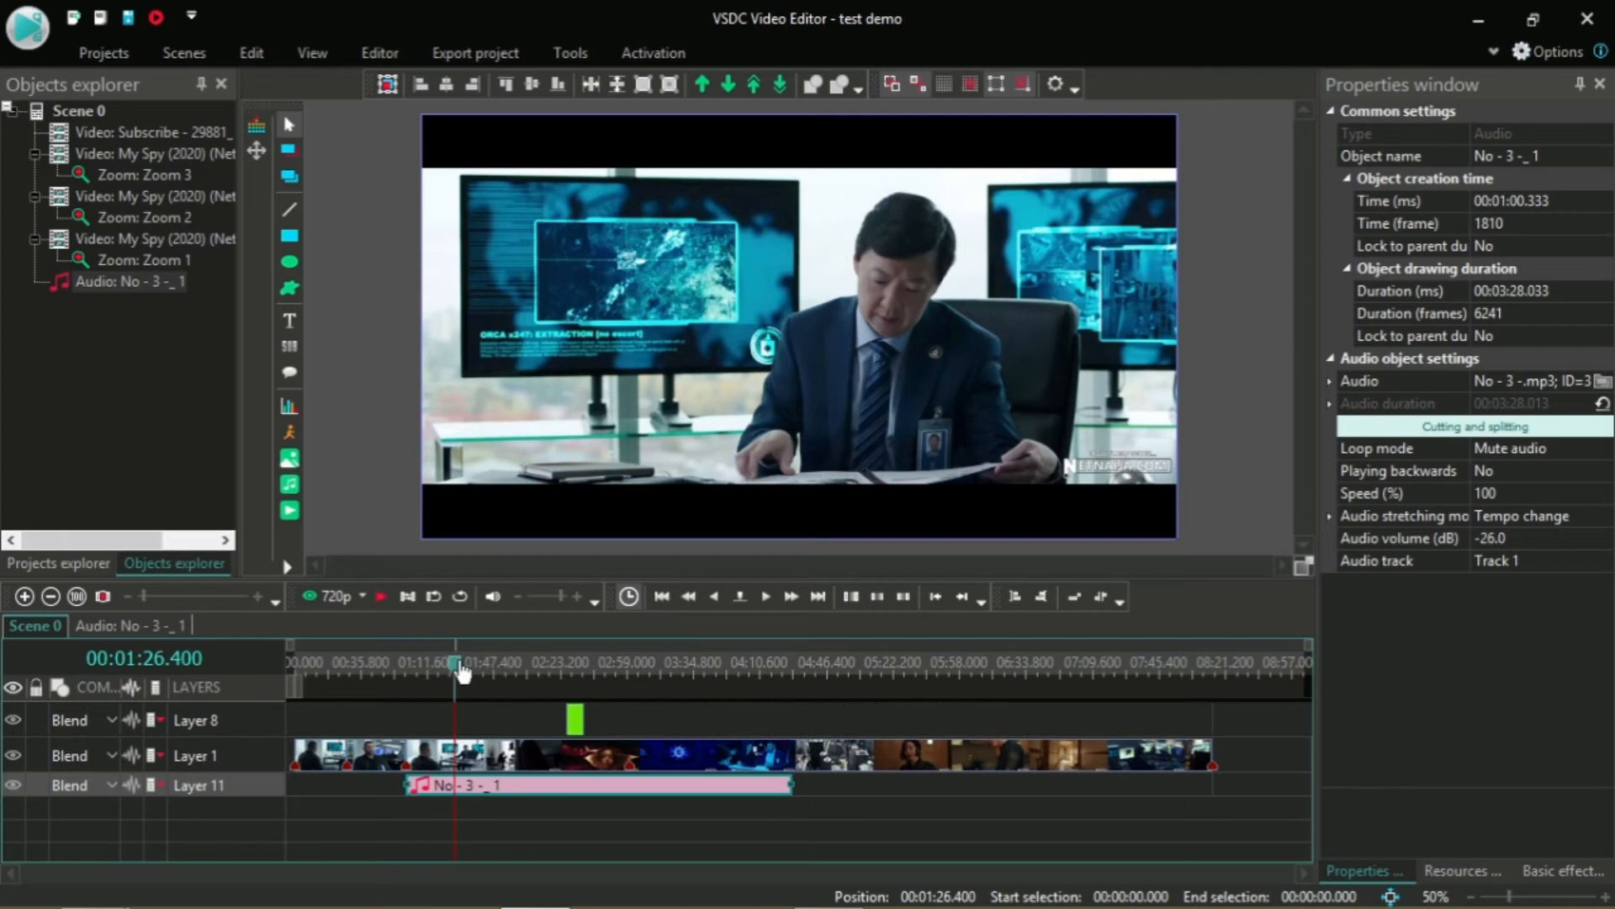
Step: Open the custom crop region for the movie clip's last part at 00:05:28.966, with the whole frame fitted in view
{"action": "left_click_drag", "start_coordinate": [458, 671], "coordinate": [830, 670]}
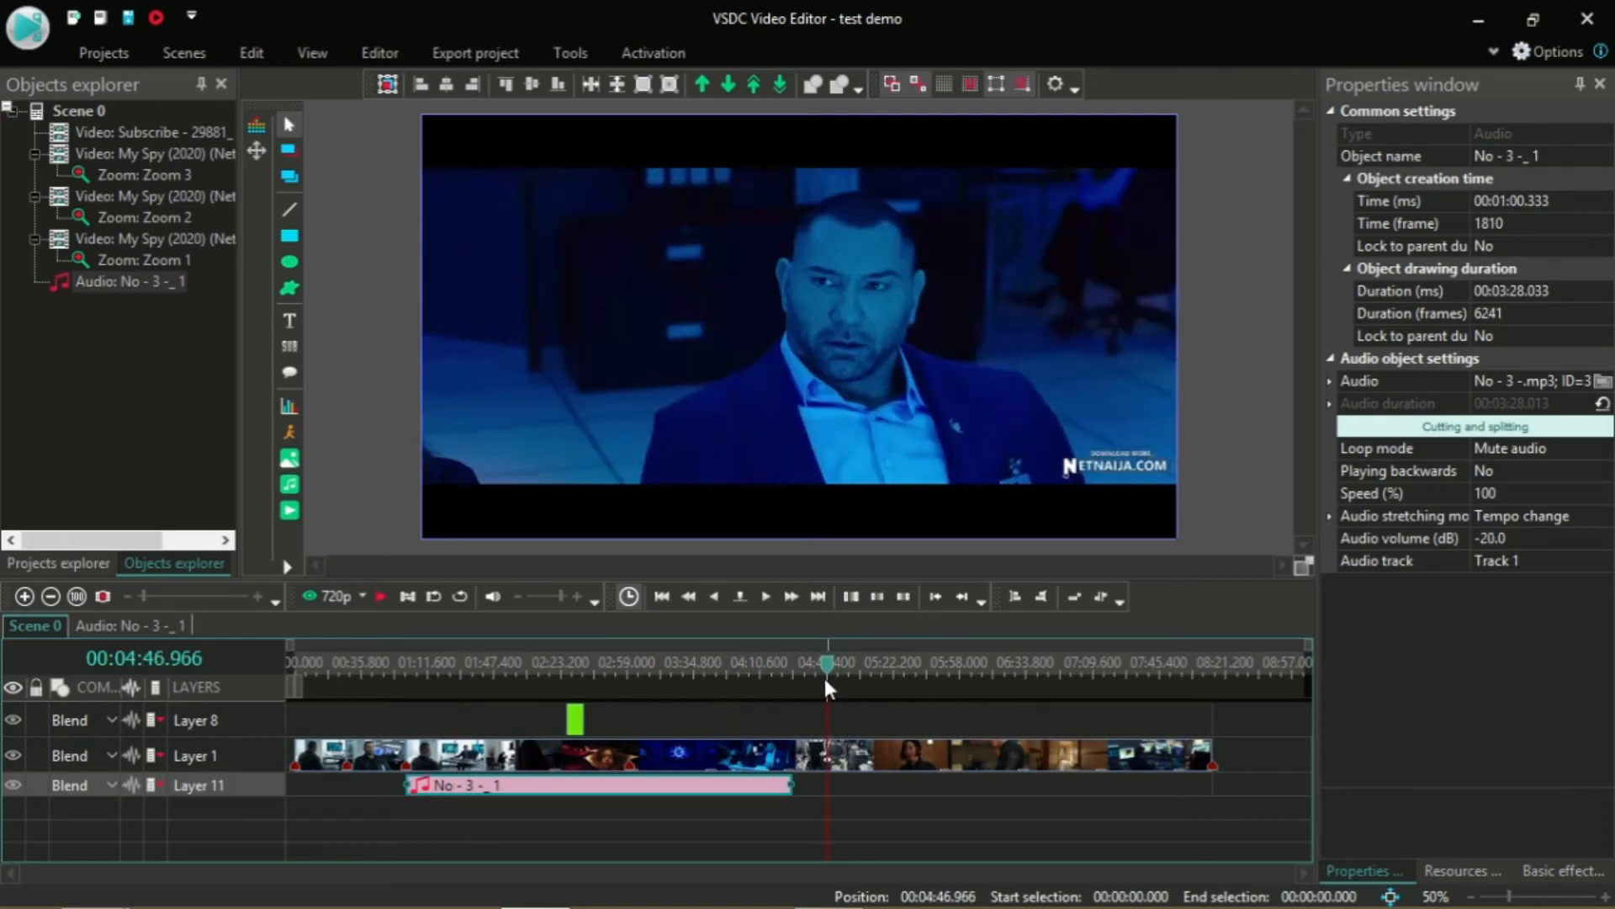
{"action": "left_click_drag", "start_coordinate": [825, 678], "coordinate": [885, 675]}
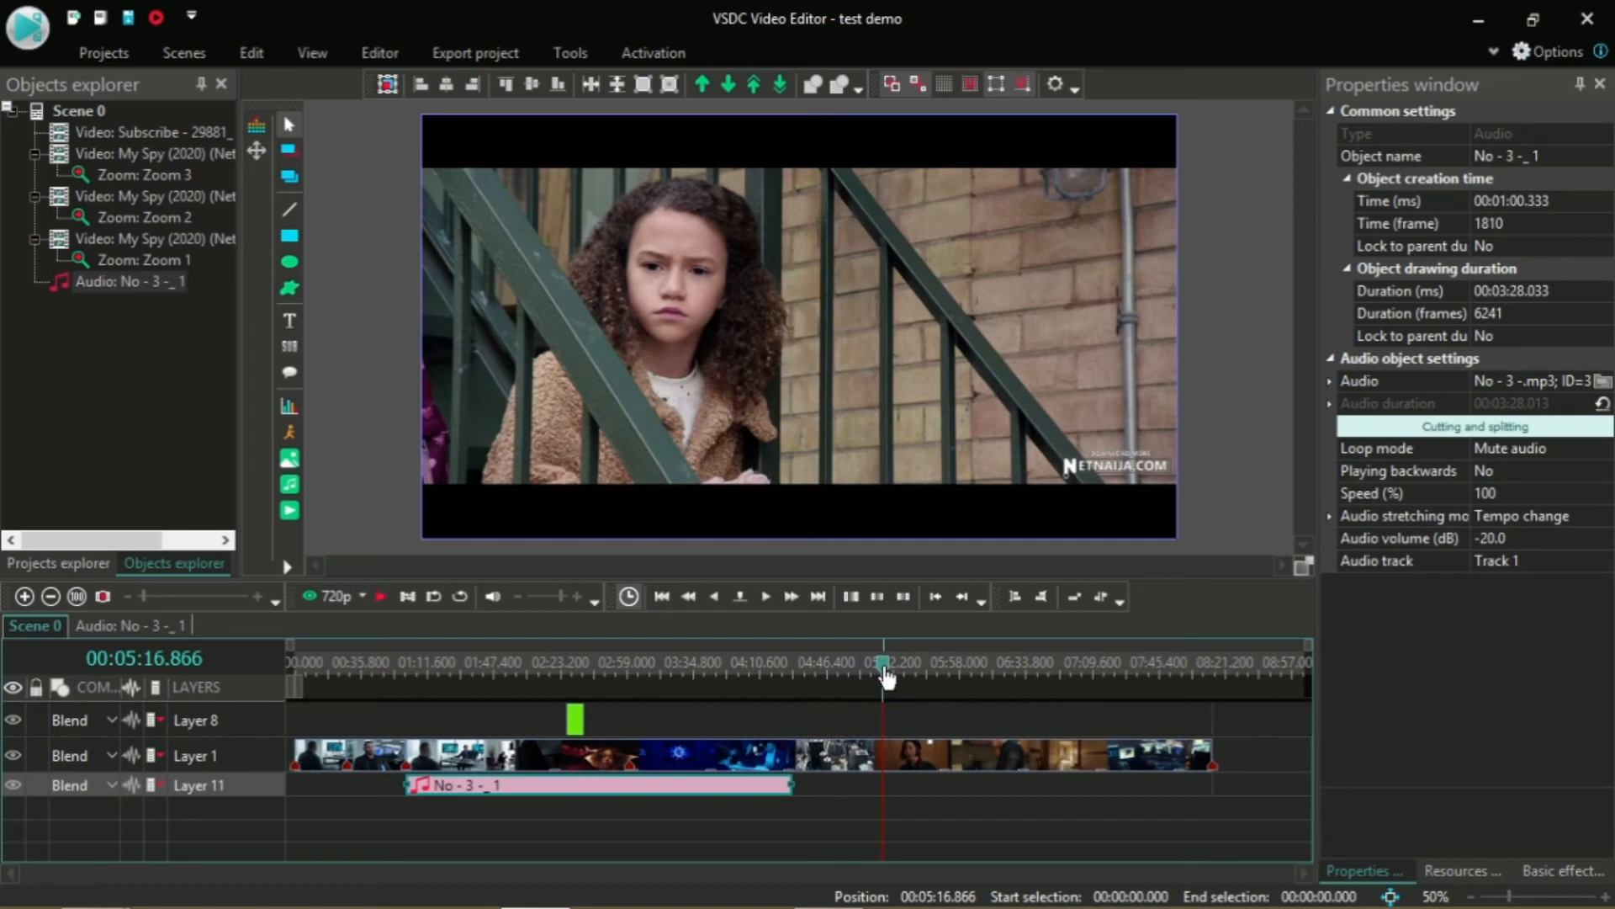
{"action": "left_click_drag", "start_coordinate": [886, 675], "coordinate": [911, 682]}
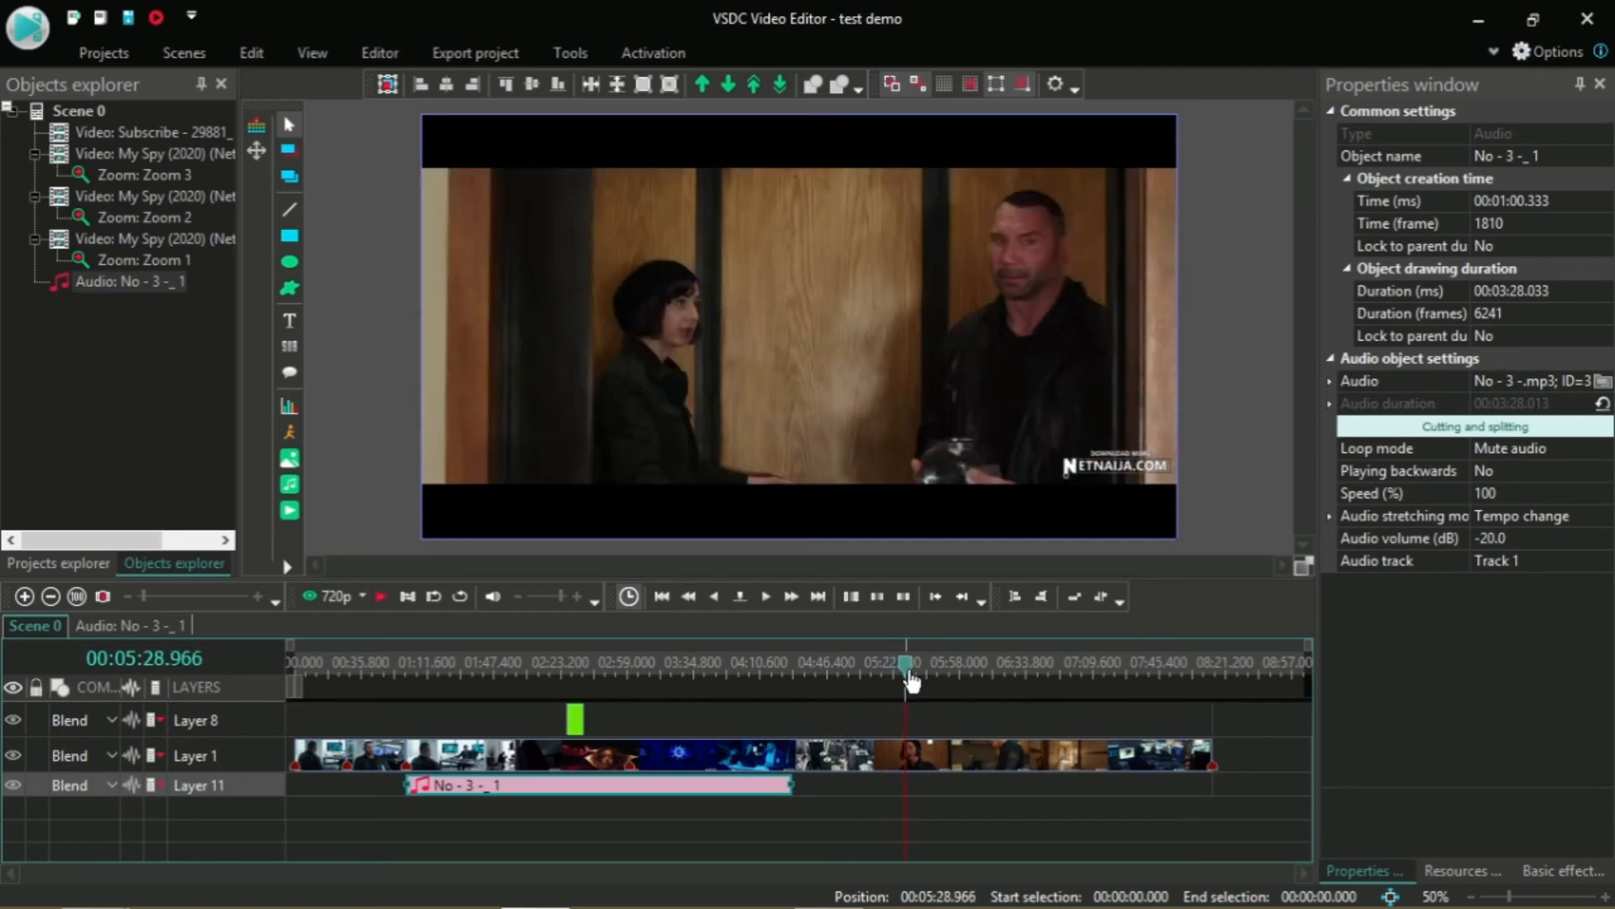
{"action": "left_click", "coordinate": [939, 772]}
{"action": "right_click", "coordinate": [940, 776]}
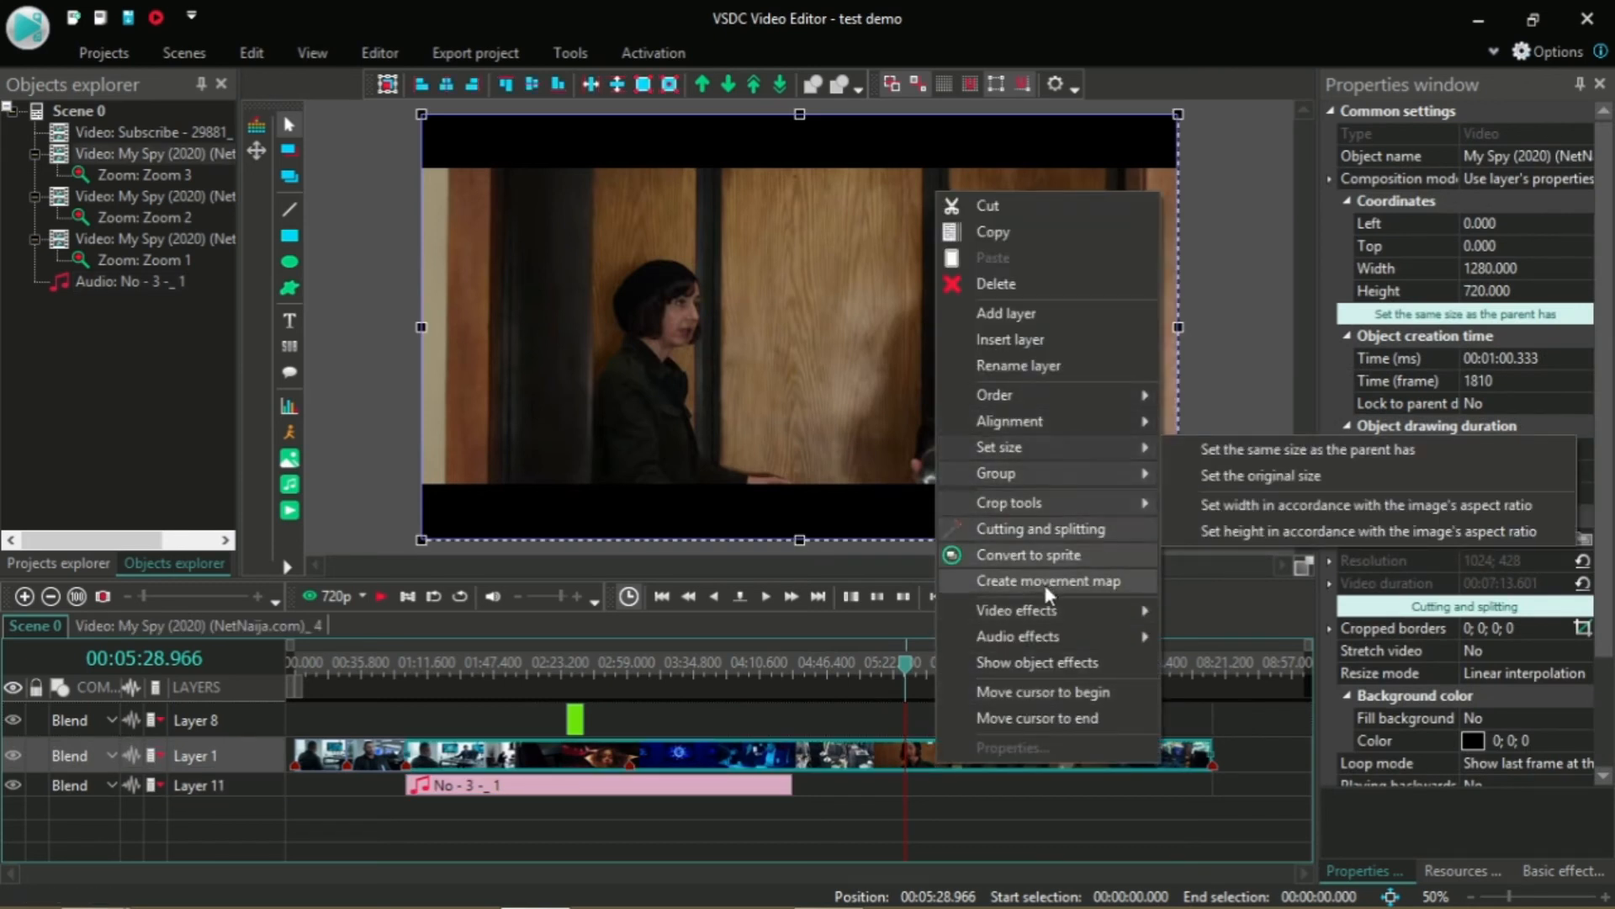
{"action": "left_click", "coordinate": [942, 781]}
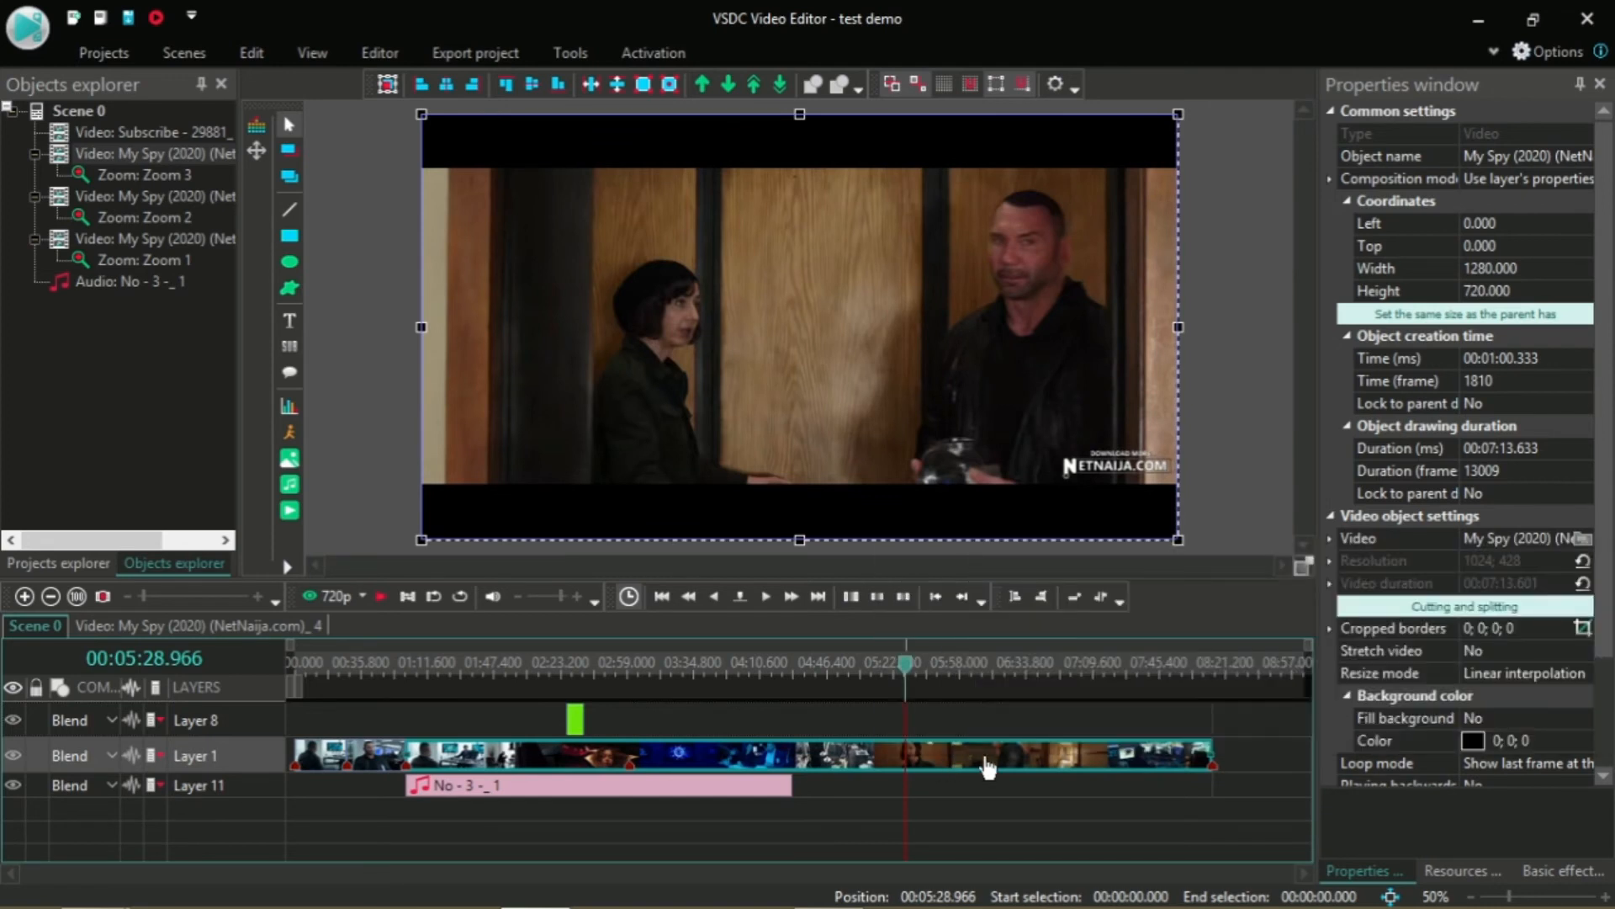
{"action": "right_click", "coordinate": [989, 768]}
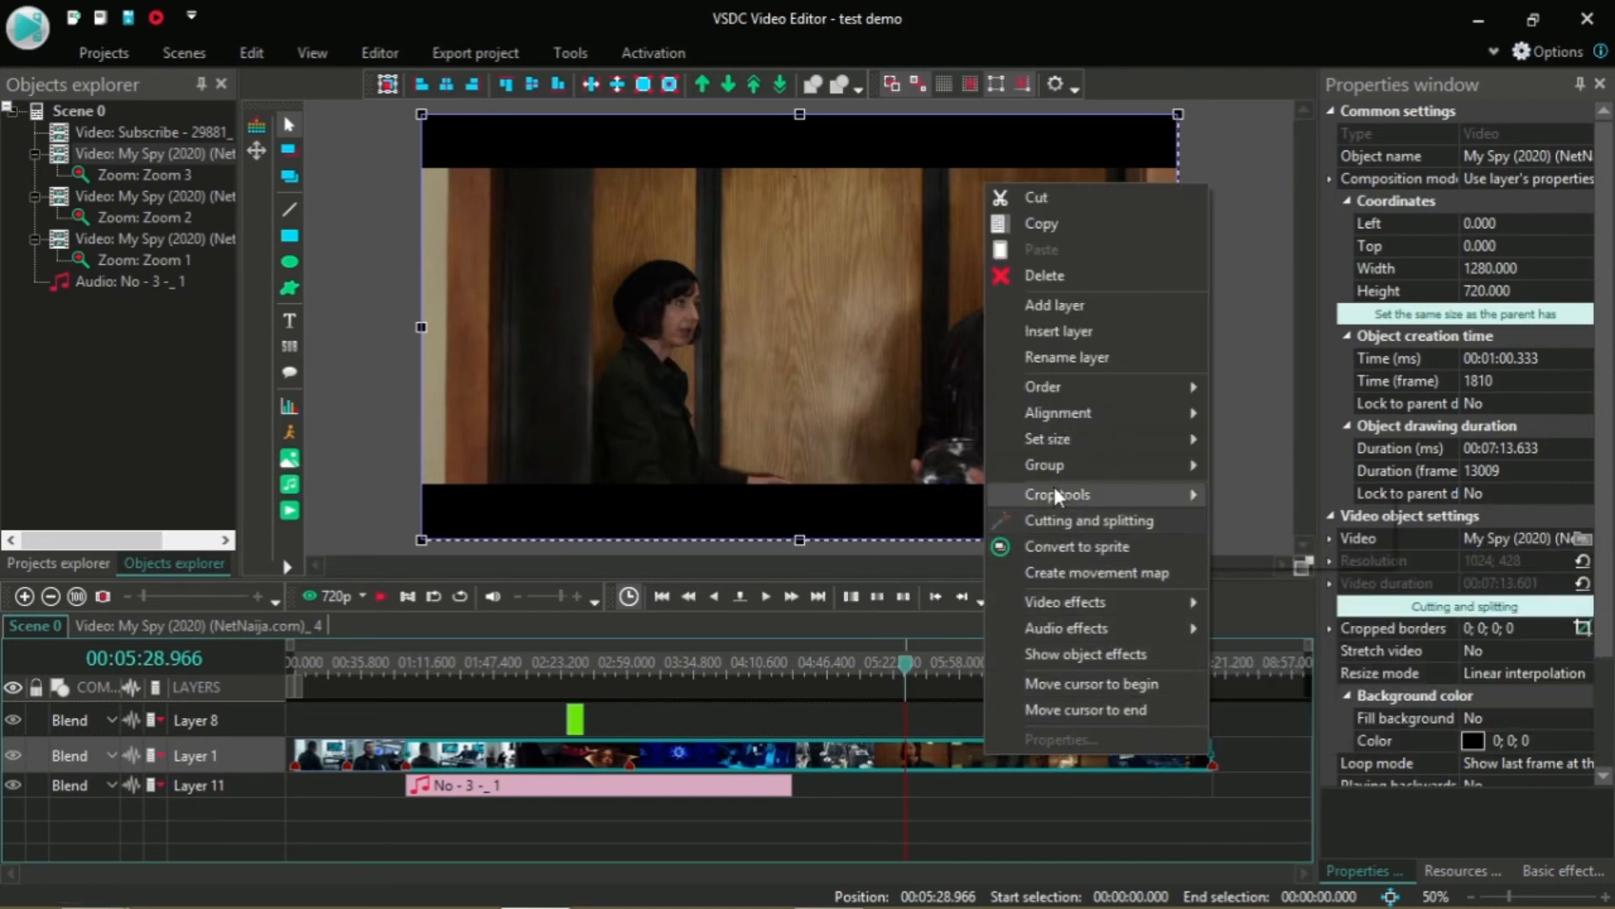
{"action": "mouse_move", "coordinate": [1056, 492]}
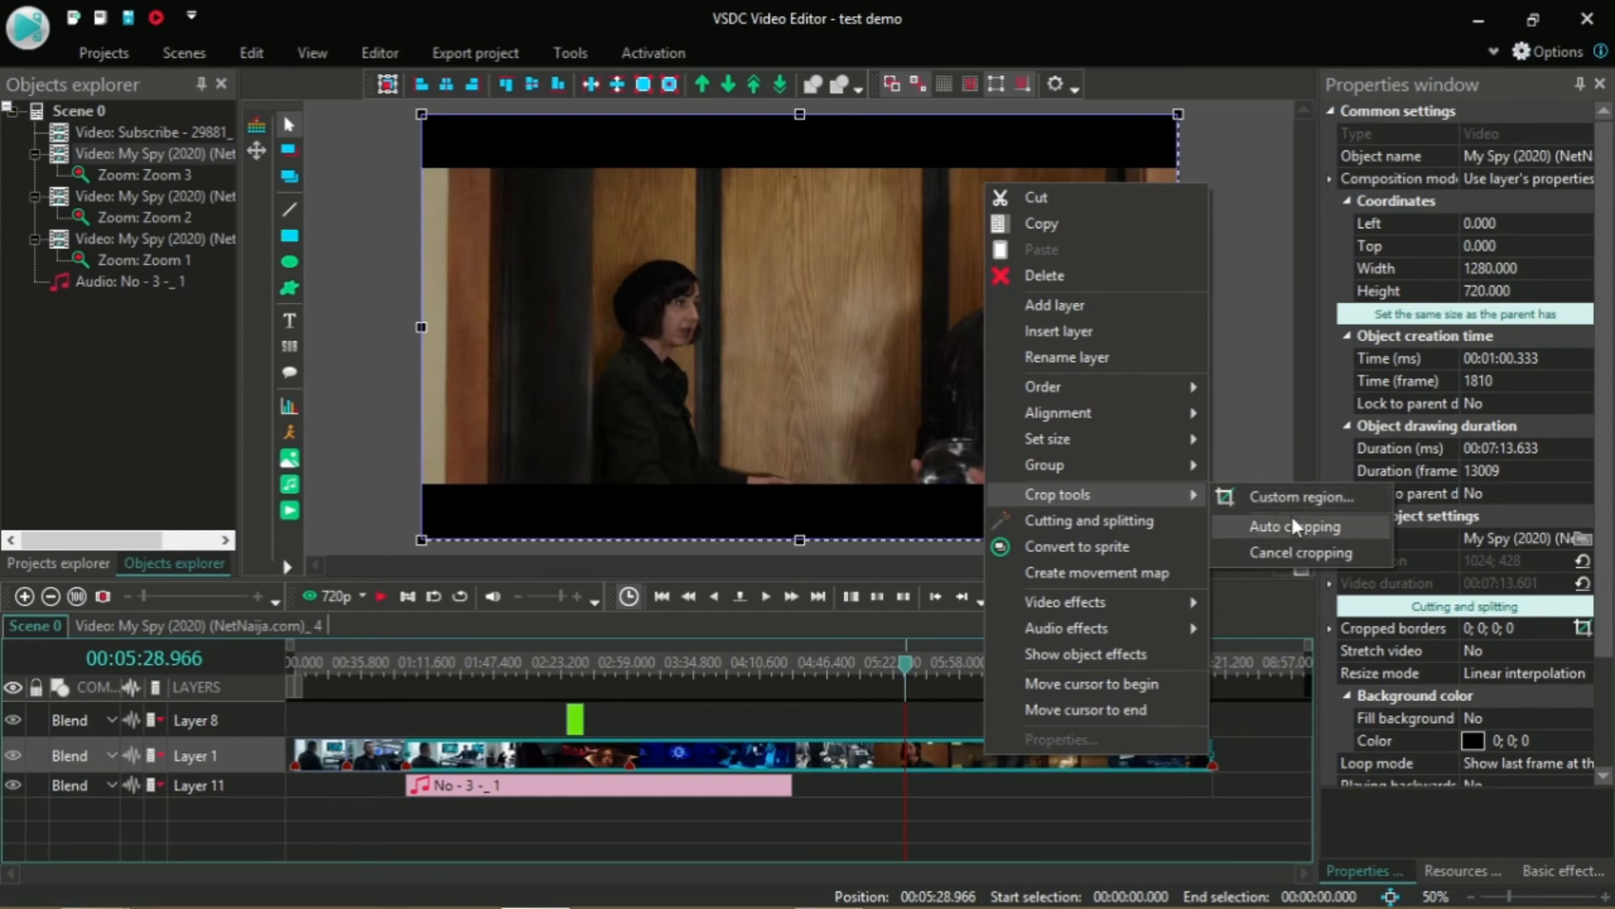
{"action": "left_click", "coordinate": [1275, 488]}
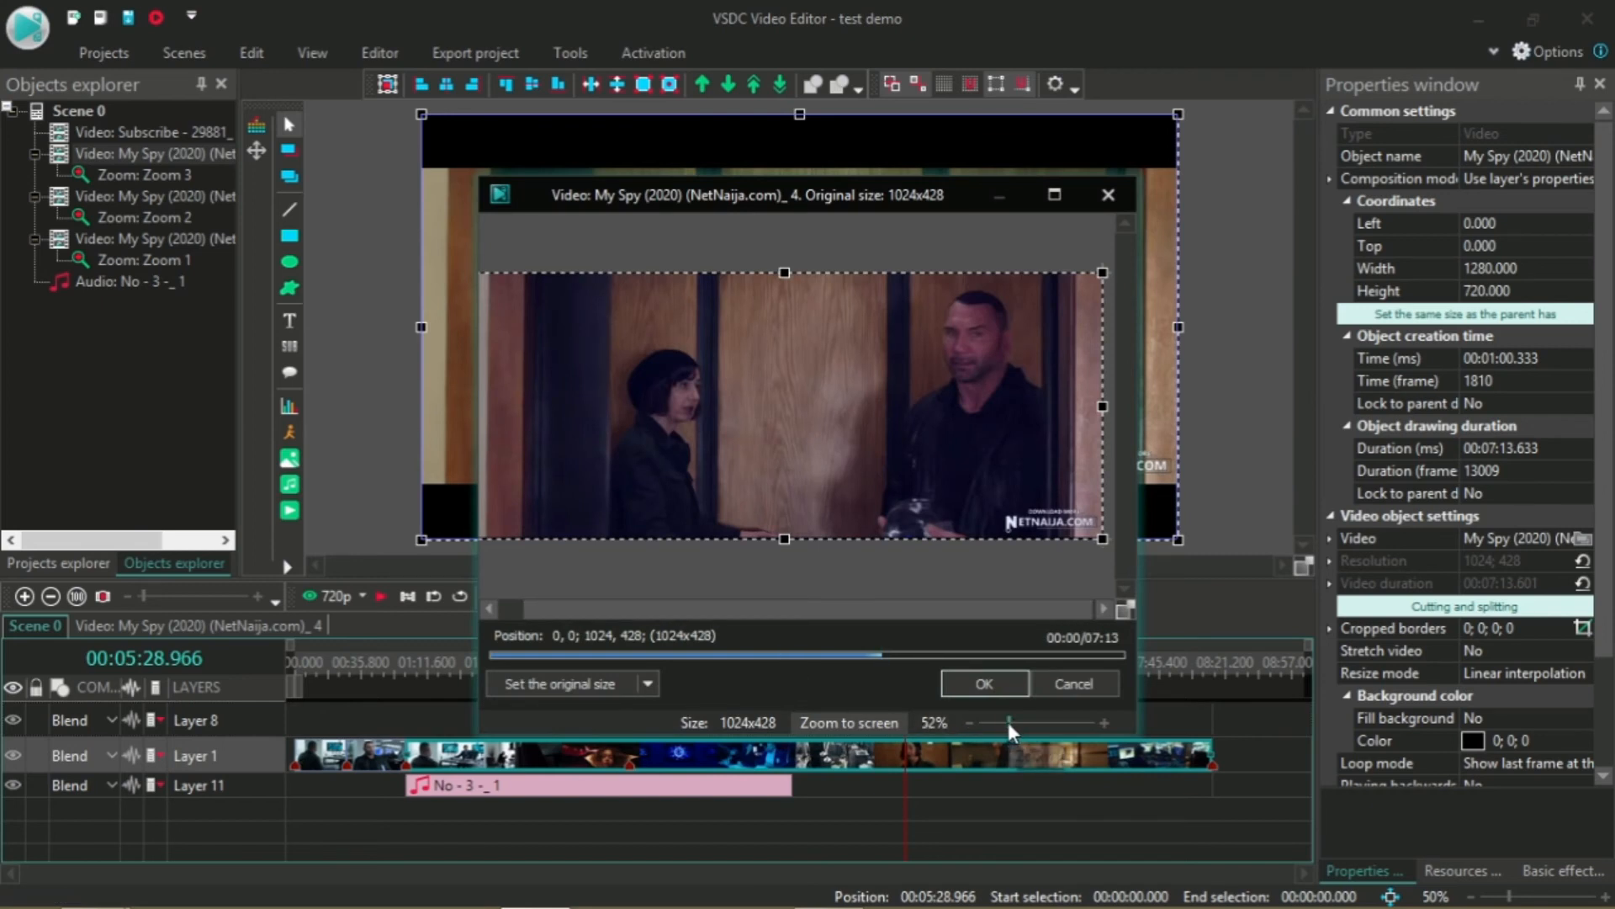
{"action": "left_click_drag", "start_coordinate": [1008, 721], "coordinate": [957, 723]}
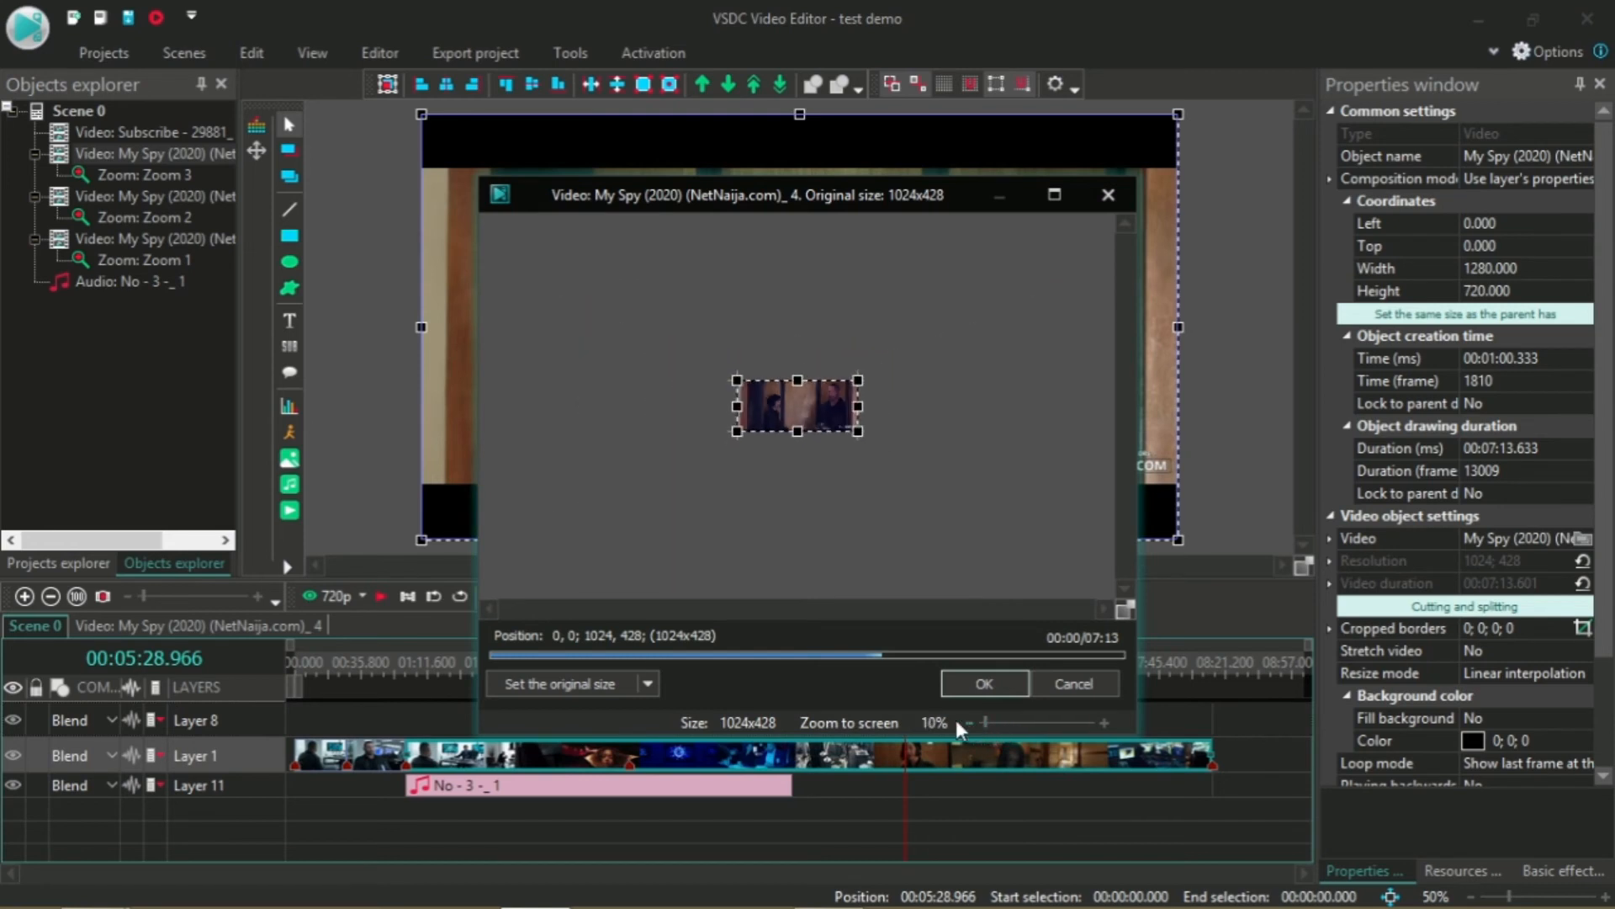
{"action": "left_click", "coordinate": [863, 723]}
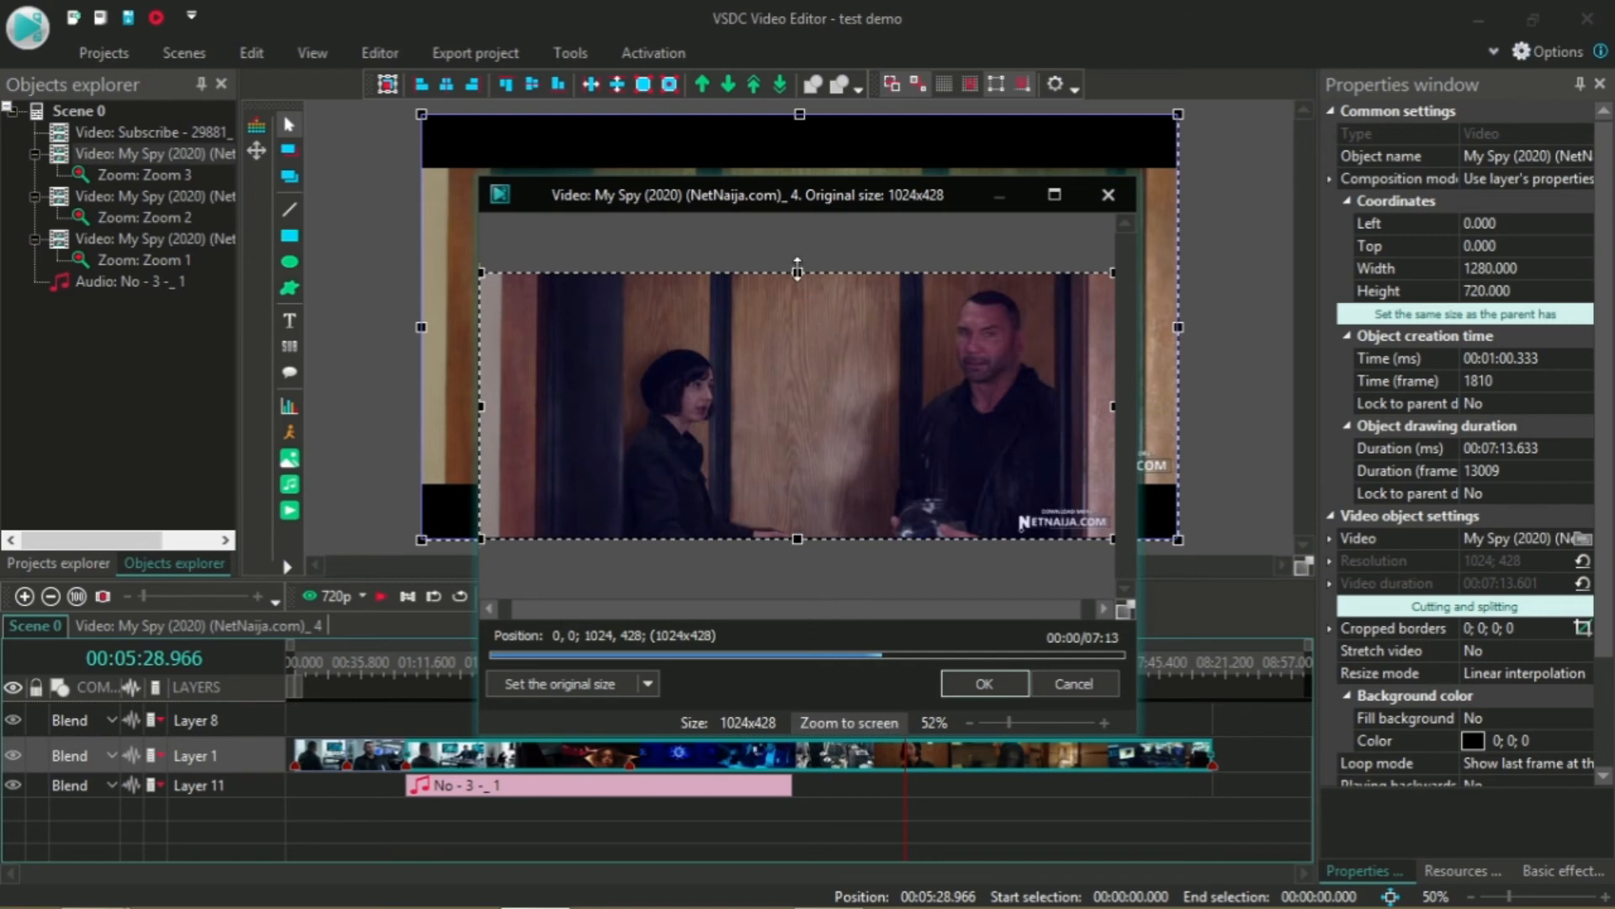
Step: Try cropping the frame's top and bottom edges to a 1024x356 region, and close the crop editor without applying it
{"action": "left_click_drag", "start_coordinate": [797, 267], "coordinate": [865, 299]}
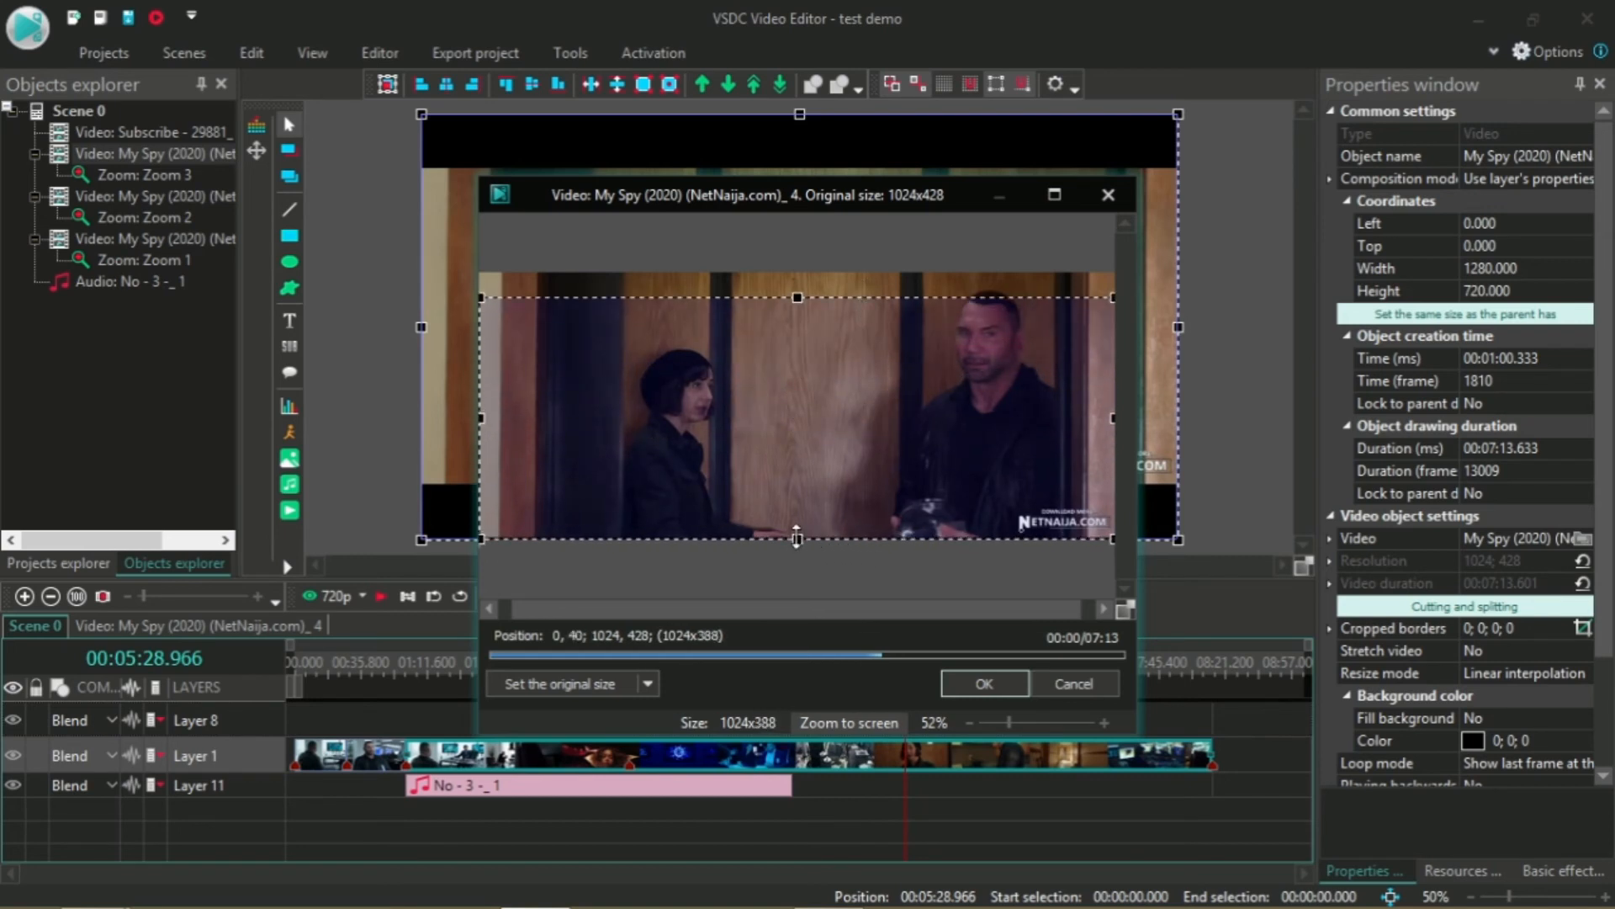
{"action": "left_click_drag", "start_coordinate": [796, 537], "coordinate": [797, 506]}
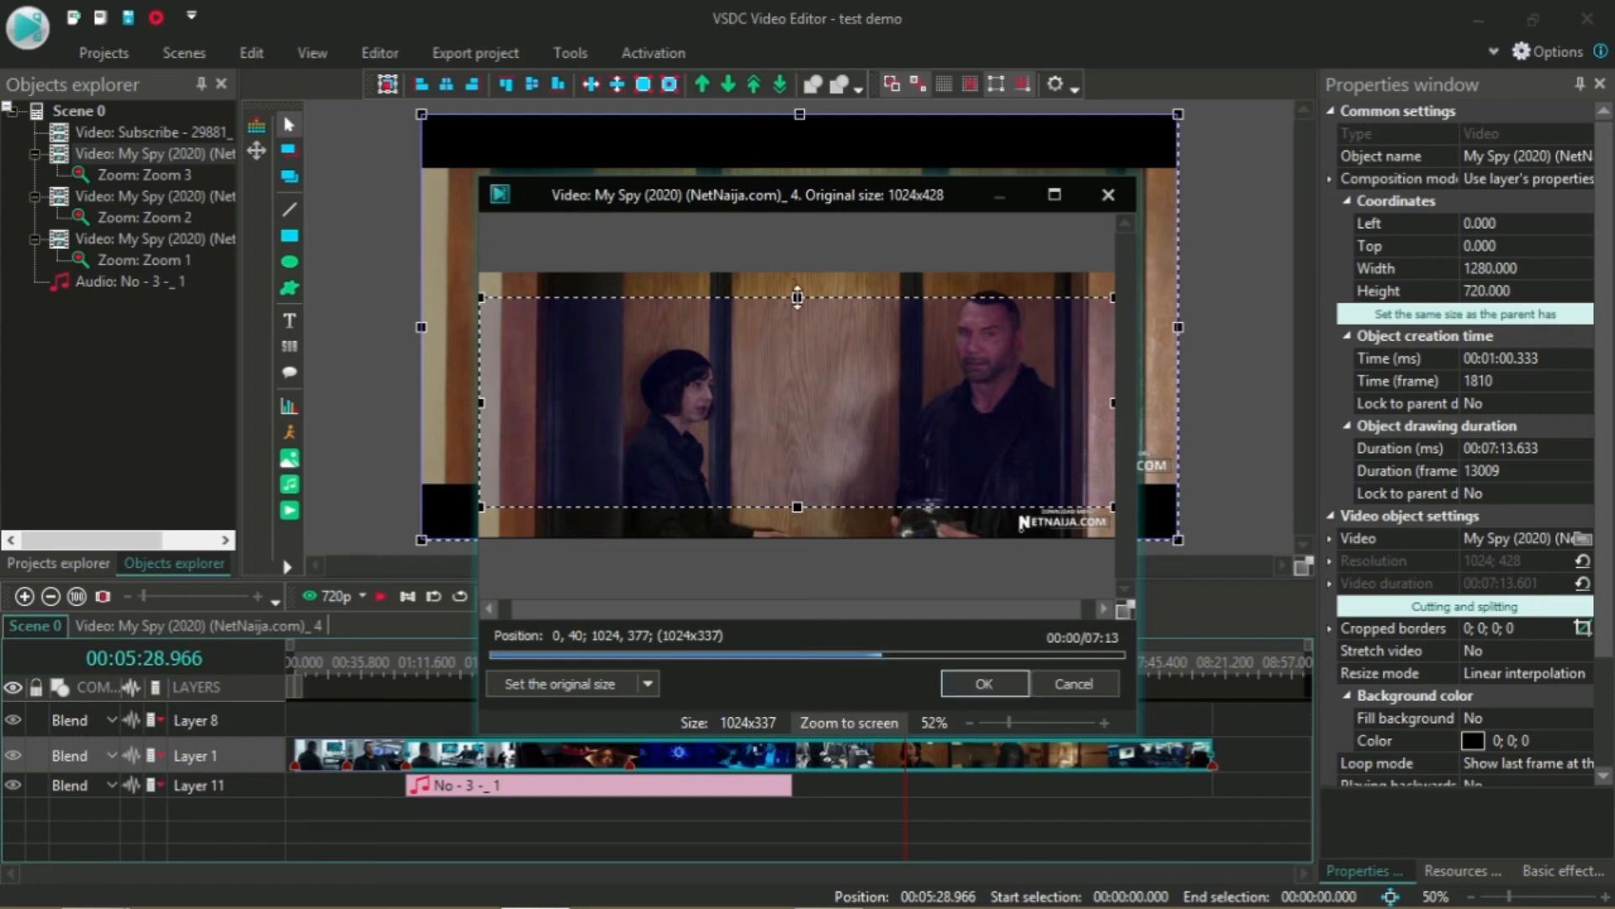
{"action": "left_click_drag", "start_coordinate": [797, 297], "coordinate": [797, 285]}
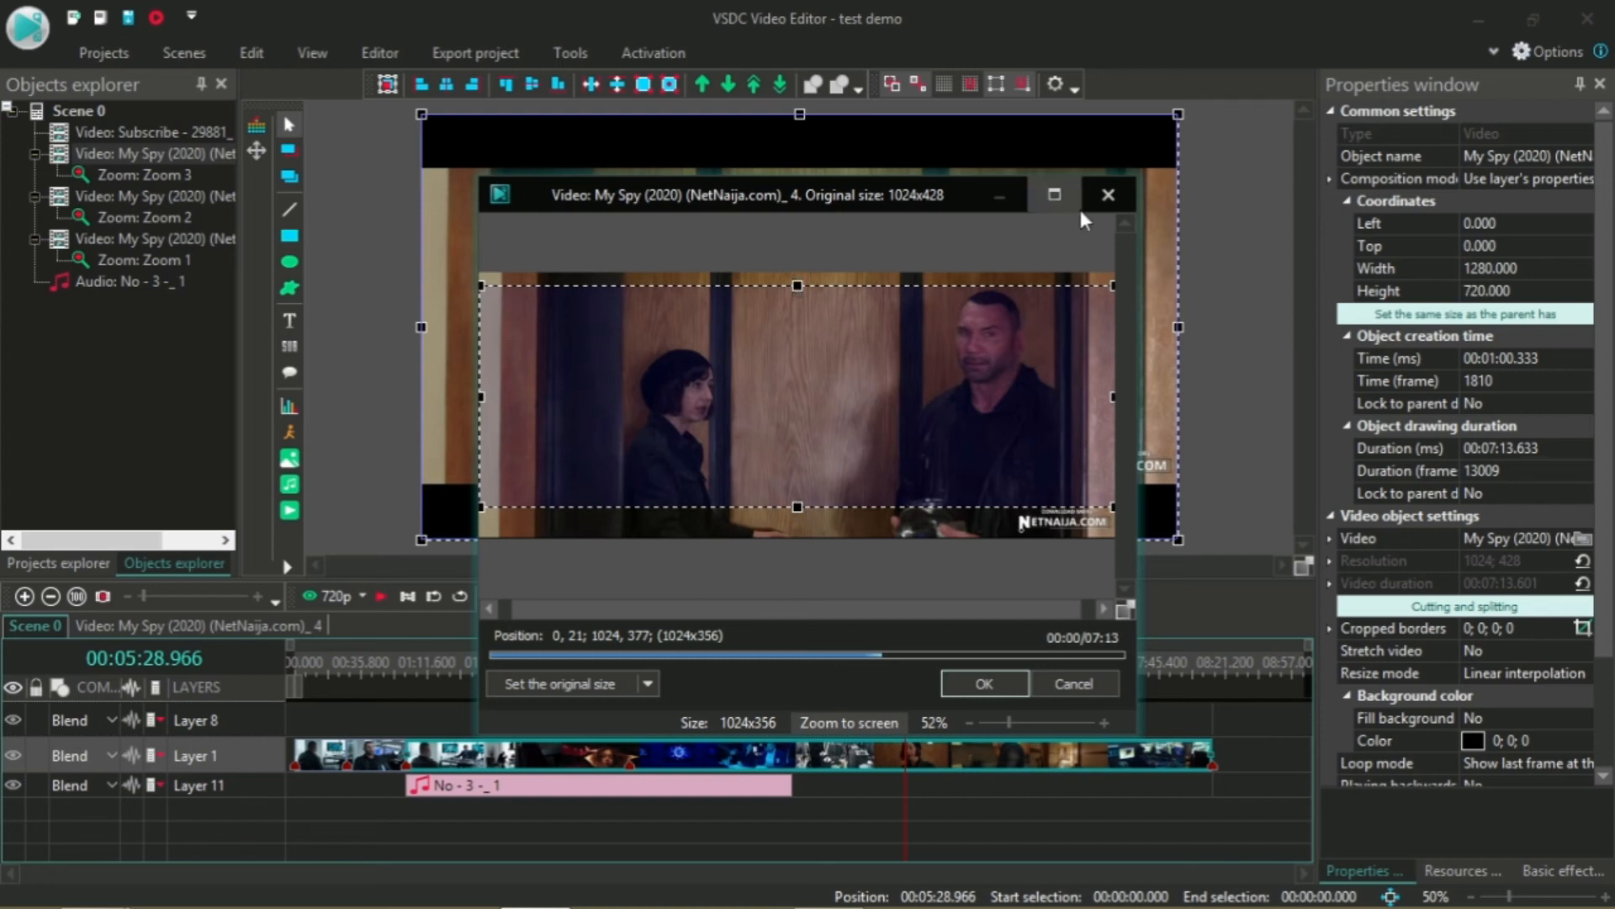
{"action": "left_click", "coordinate": [1100, 200]}
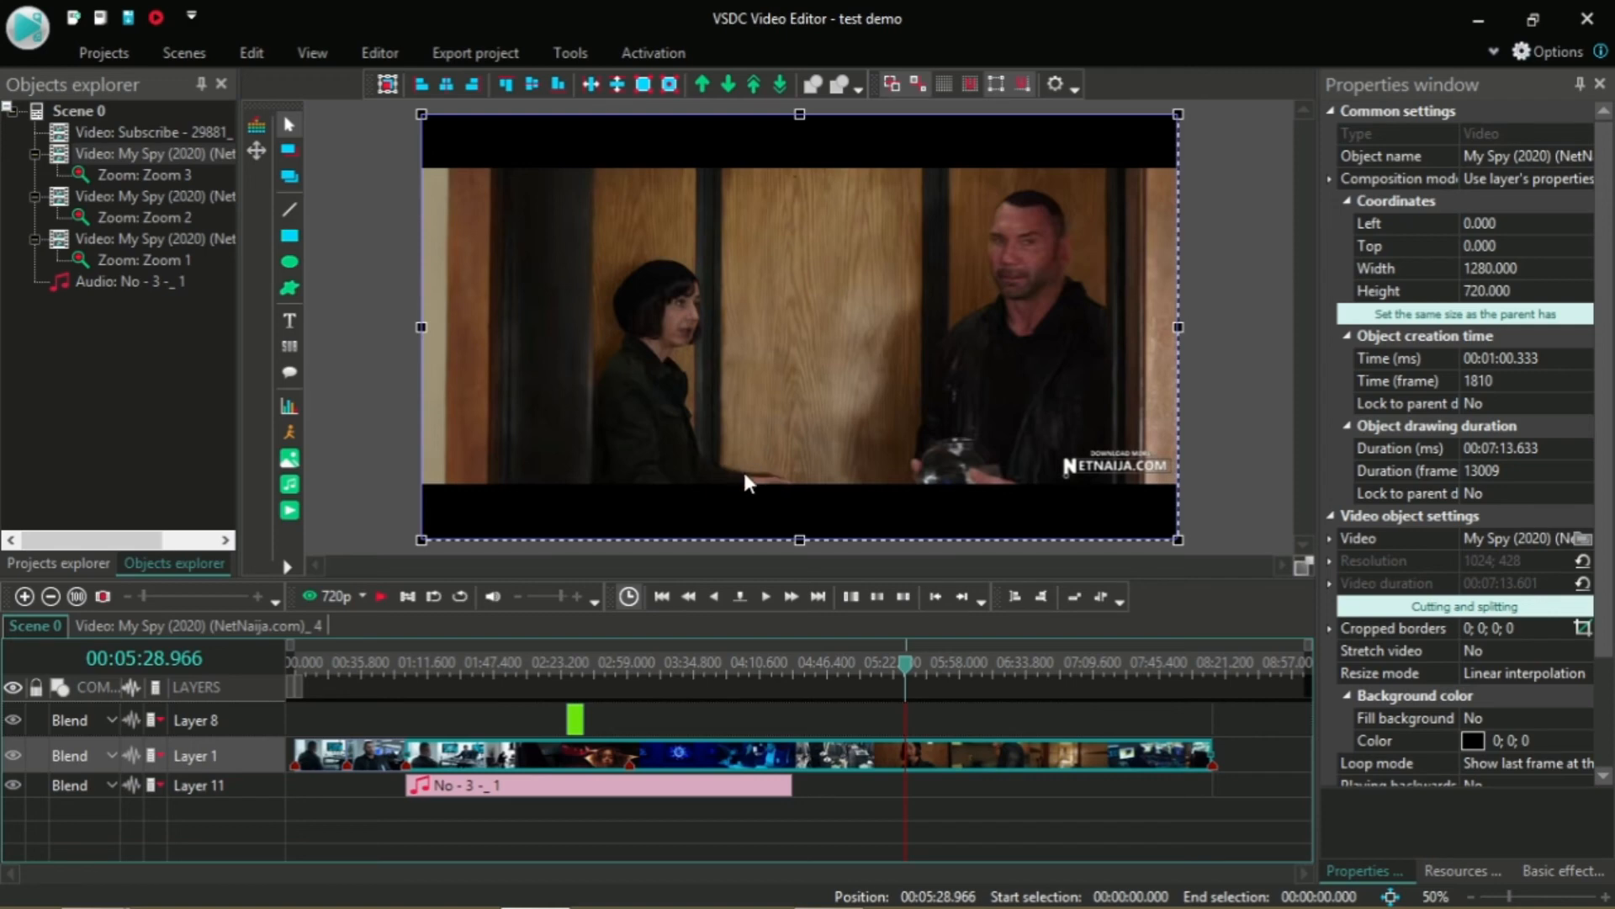
Step: Play the scene from 00:00:38.166 and pause at 00:00:39.666 on the shot of the seated man
{"action": "left_click_drag", "start_coordinate": [907, 669], "coordinate": [375, 669]}
{"action": "left_click_drag", "start_coordinate": [372, 749], "coordinate": [365, 734]}
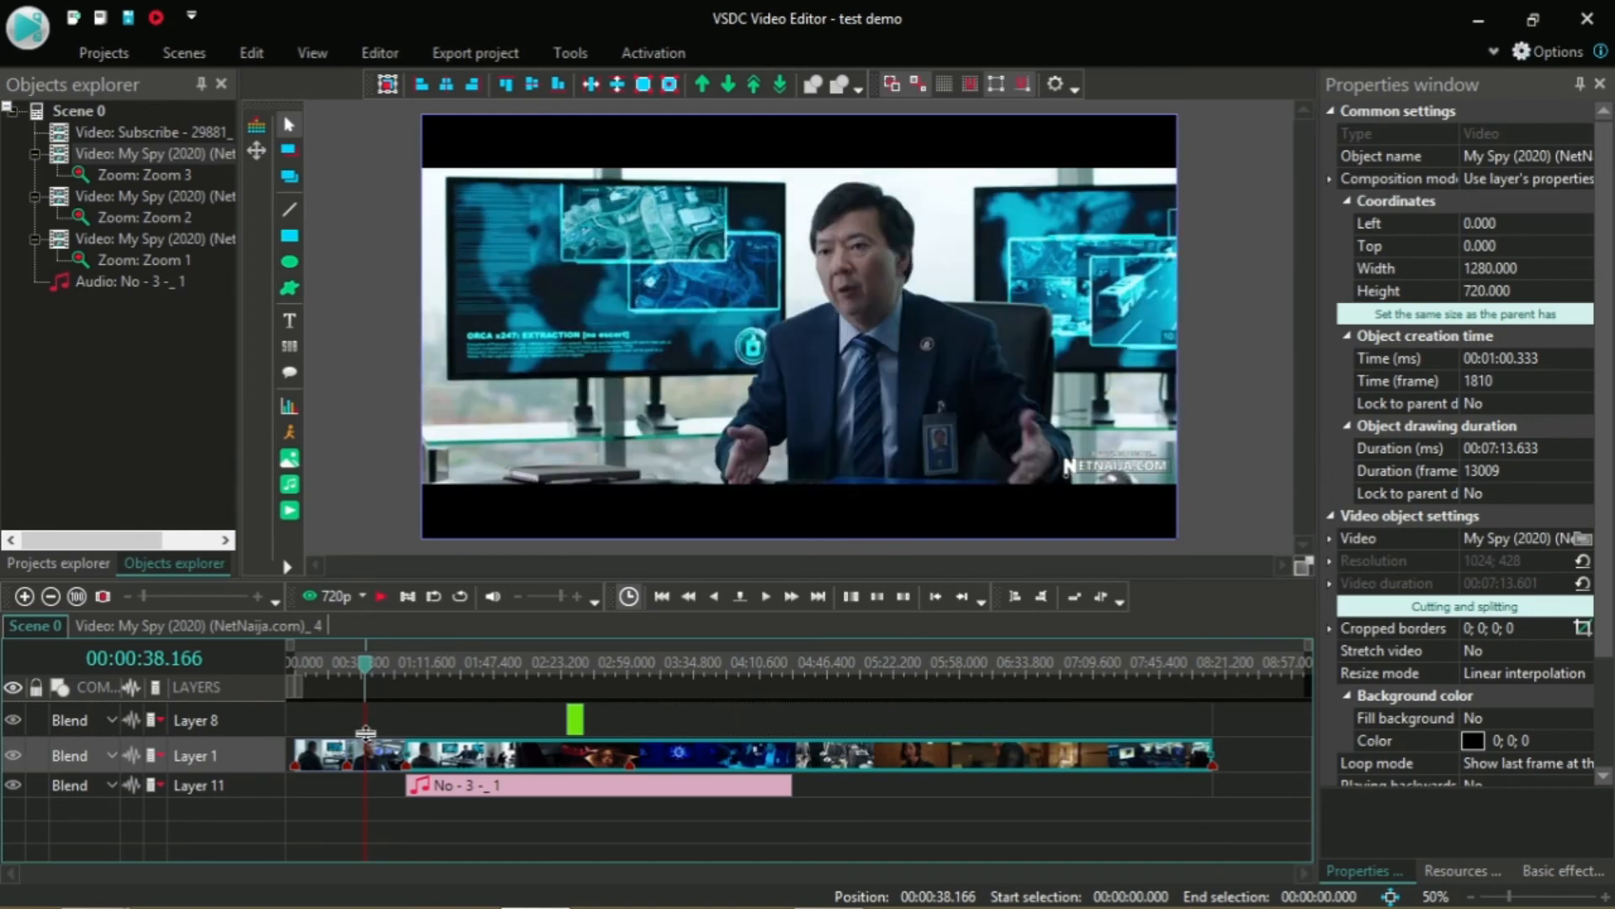
{"action": "key", "text": "space"}
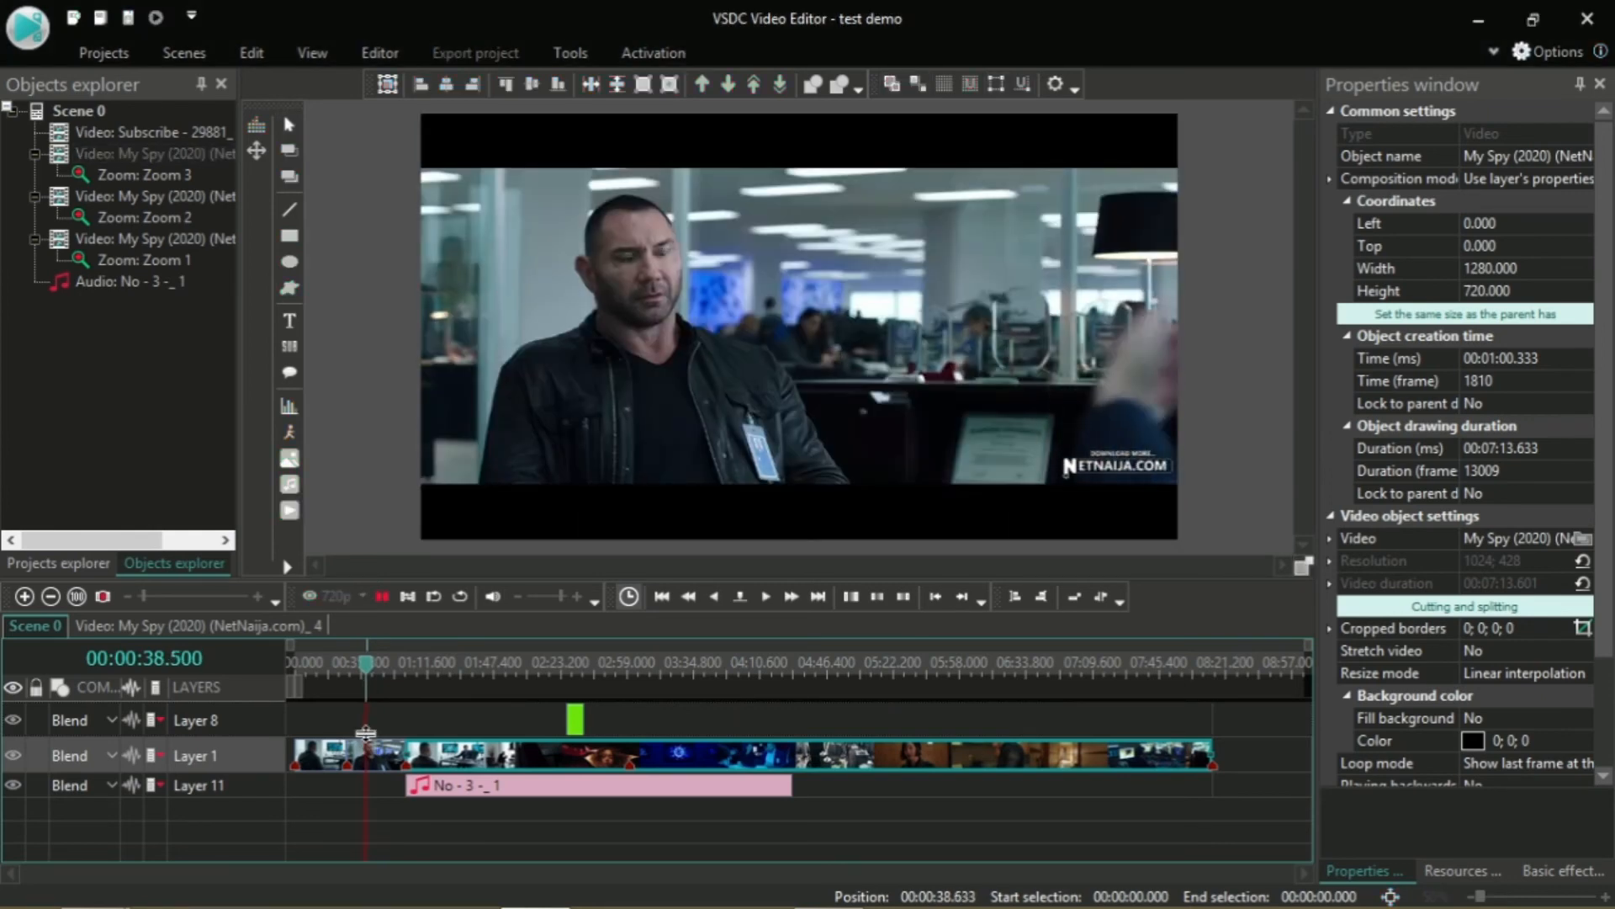
{"action": "key", "text": "space"}
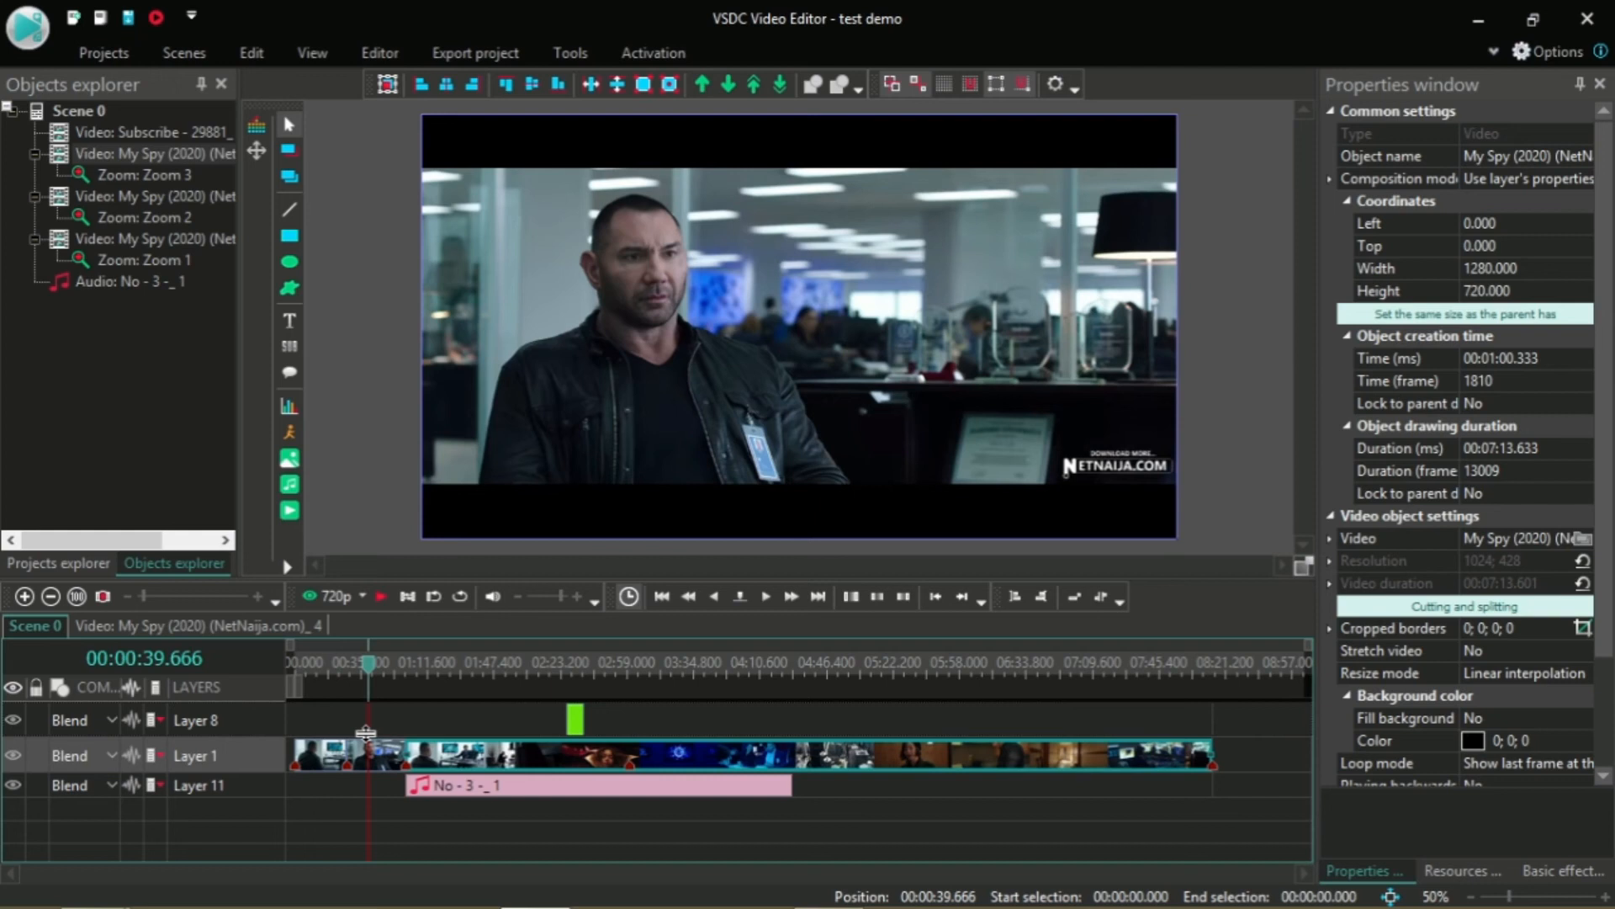
Step: Create a snapshot of the movie's second part at 00:00:39.666
{"action": "left_click", "coordinate": [380, 758]}
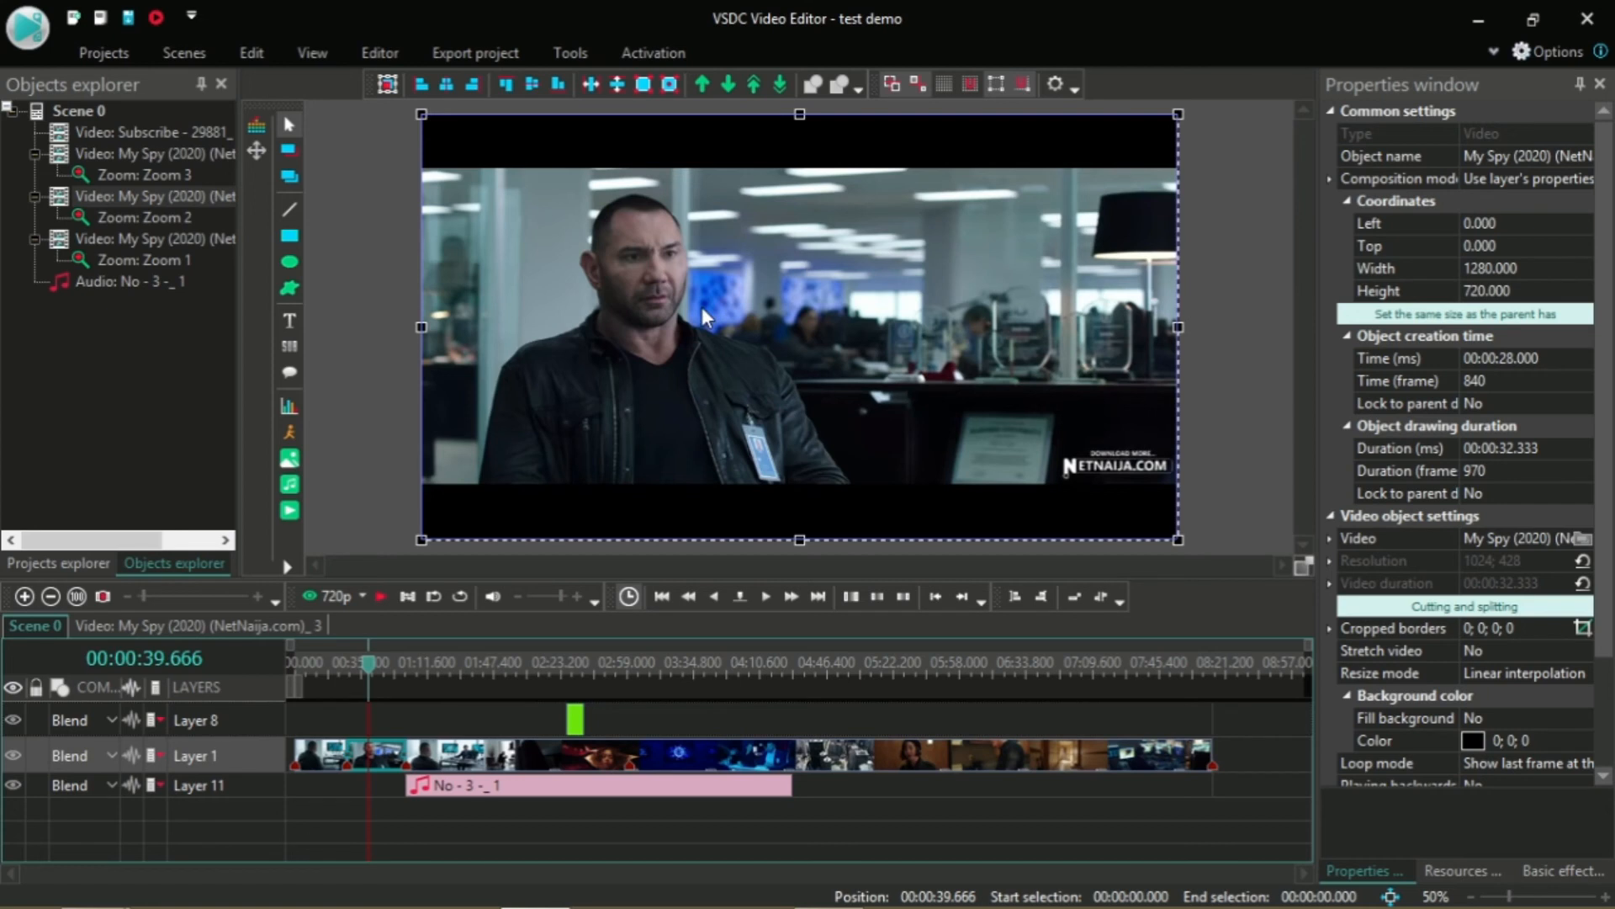
{"action": "mouse_move", "coordinate": [376, 755]}
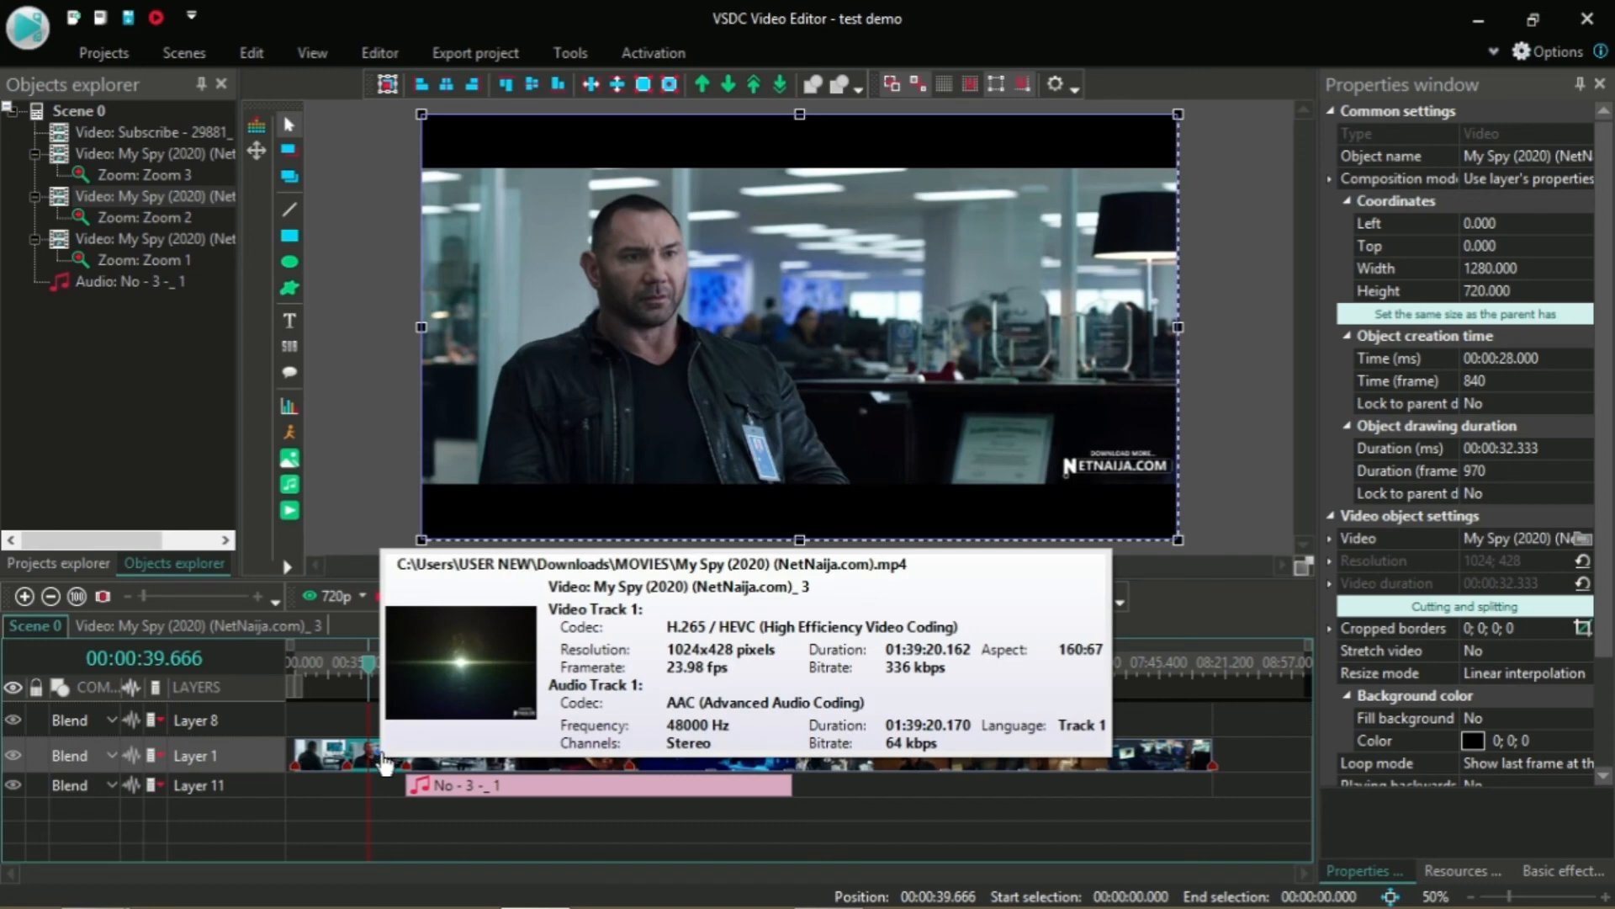
{"action": "left_click", "coordinate": [375, 52]}
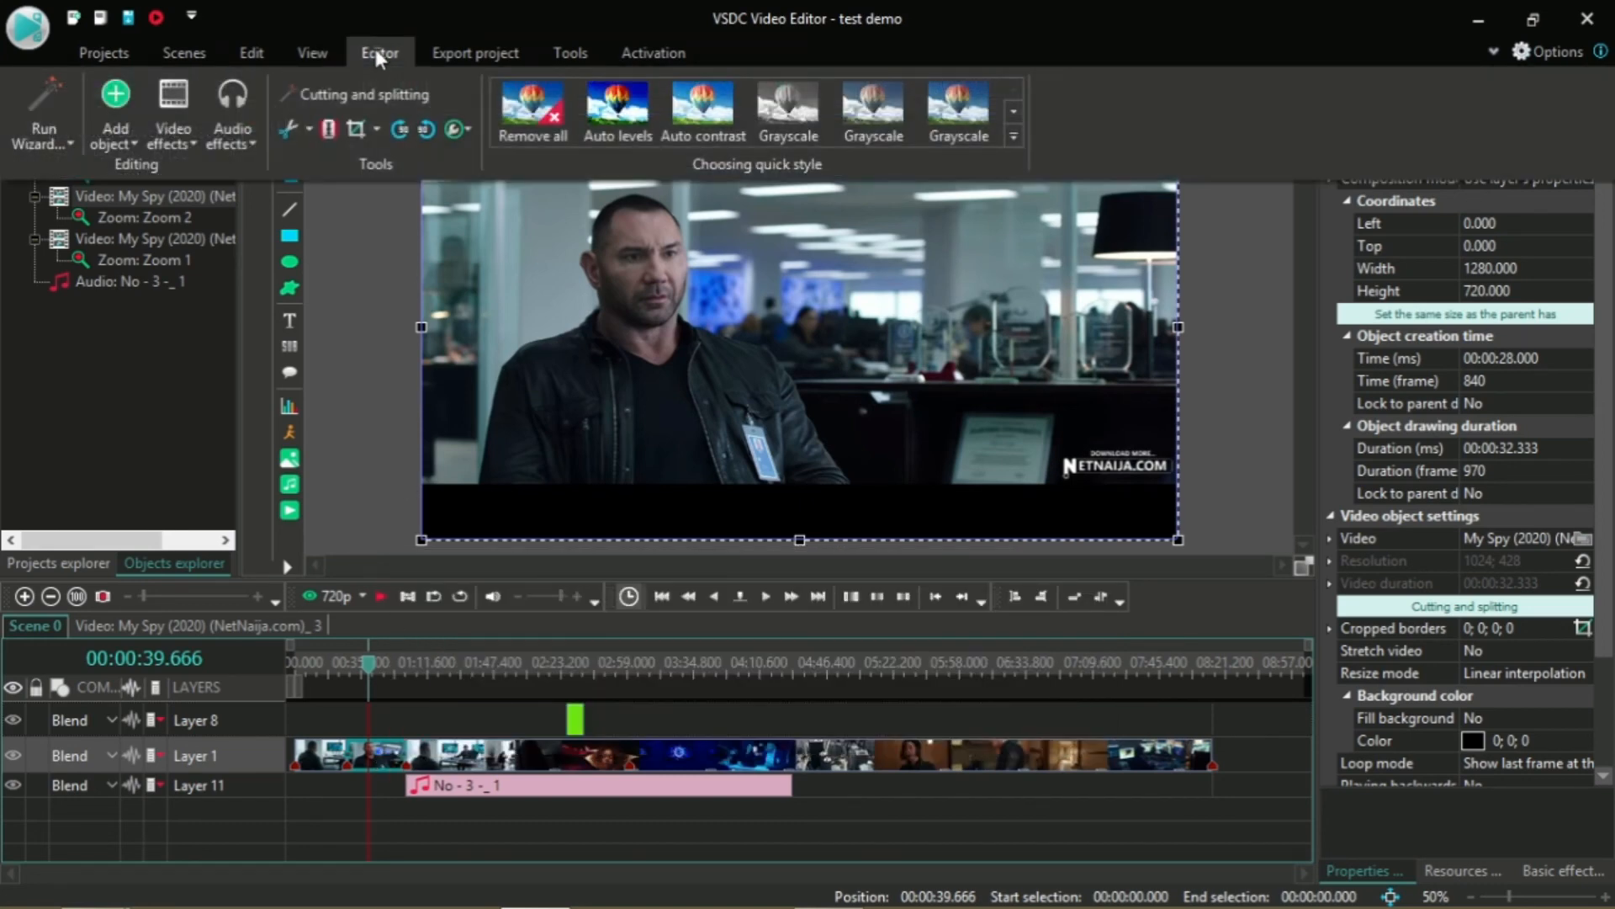
{"action": "left_click", "coordinate": [466, 124]}
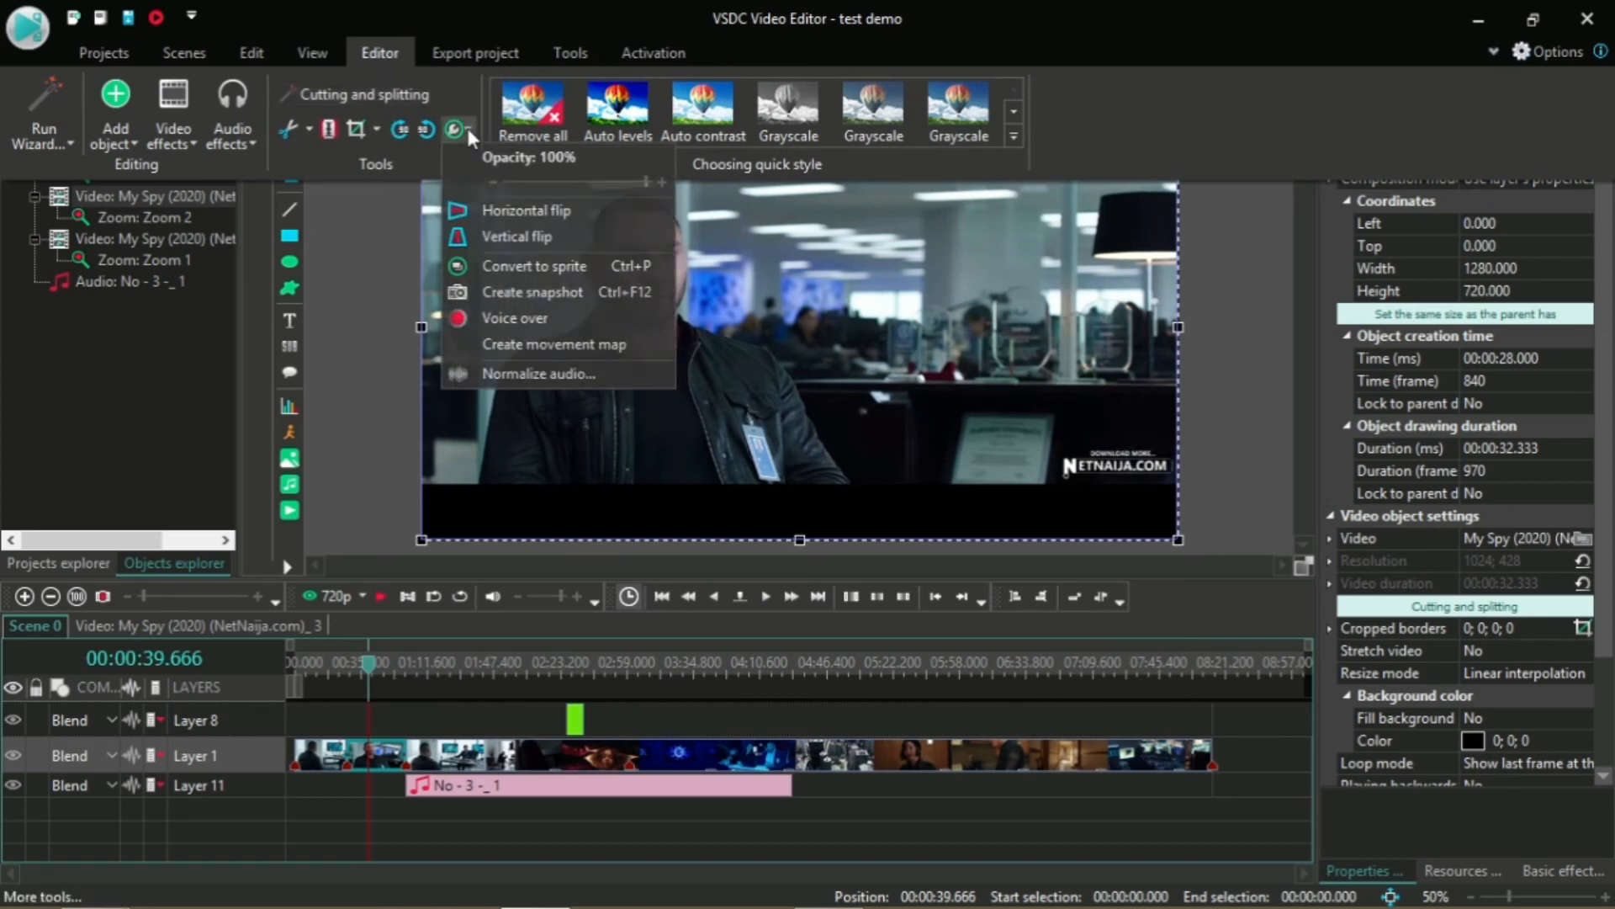
{"action": "left_click", "coordinate": [559, 294]}
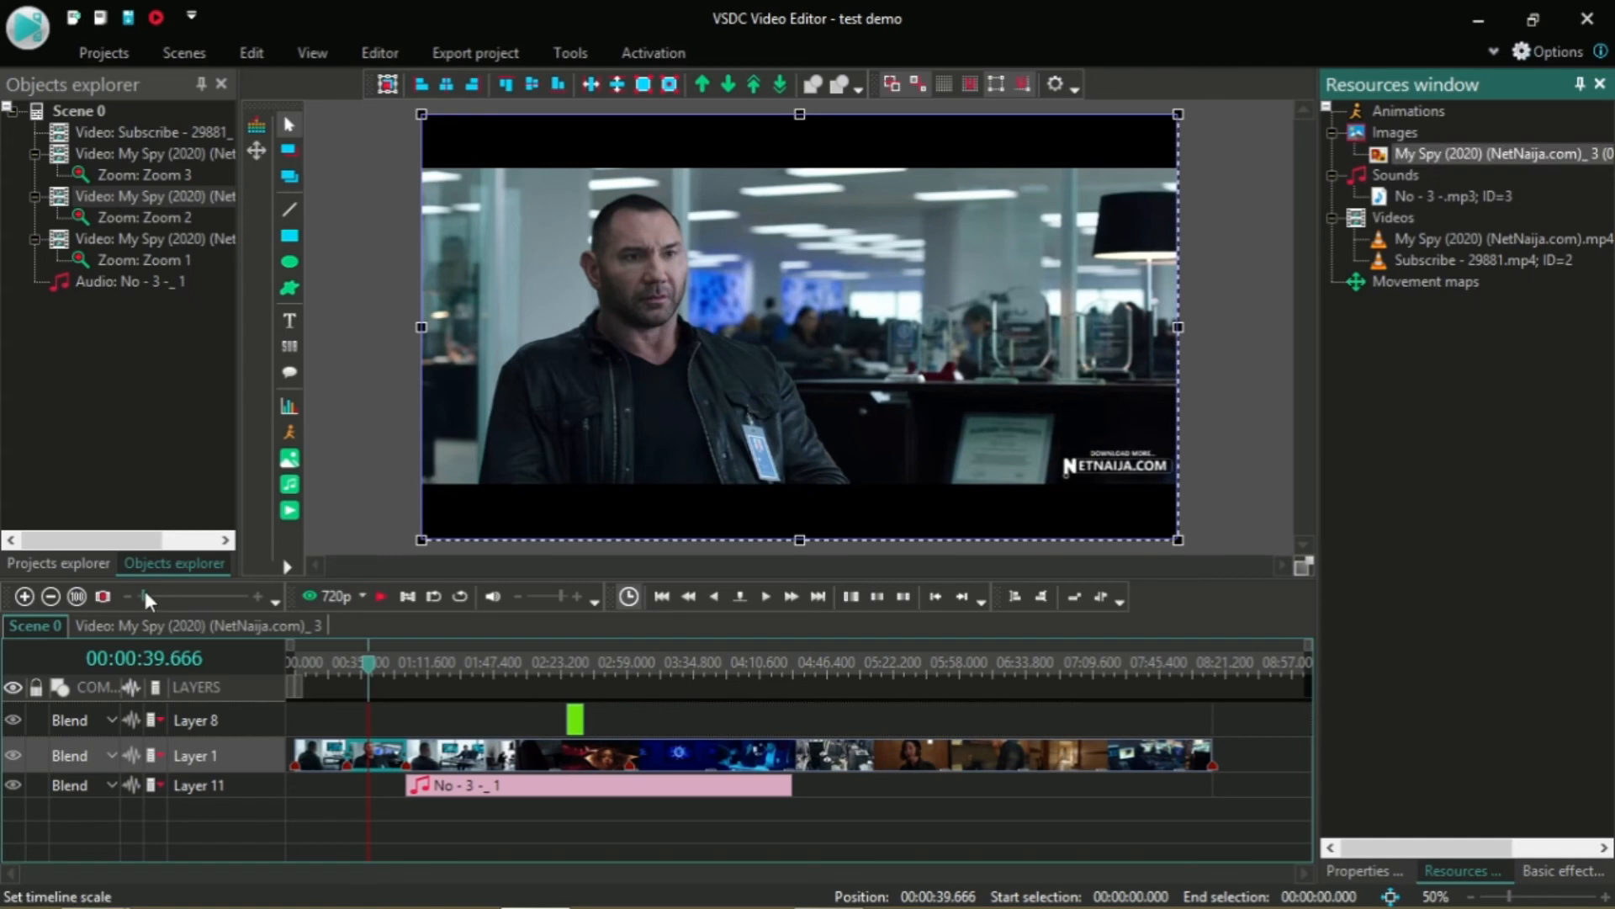
Step: Place the snapshot image on a new layer at 00:00:39.666 and shorten it to about 16 seconds
{"action": "left_click_drag", "start_coordinate": [145, 589], "coordinate": [204, 589]}
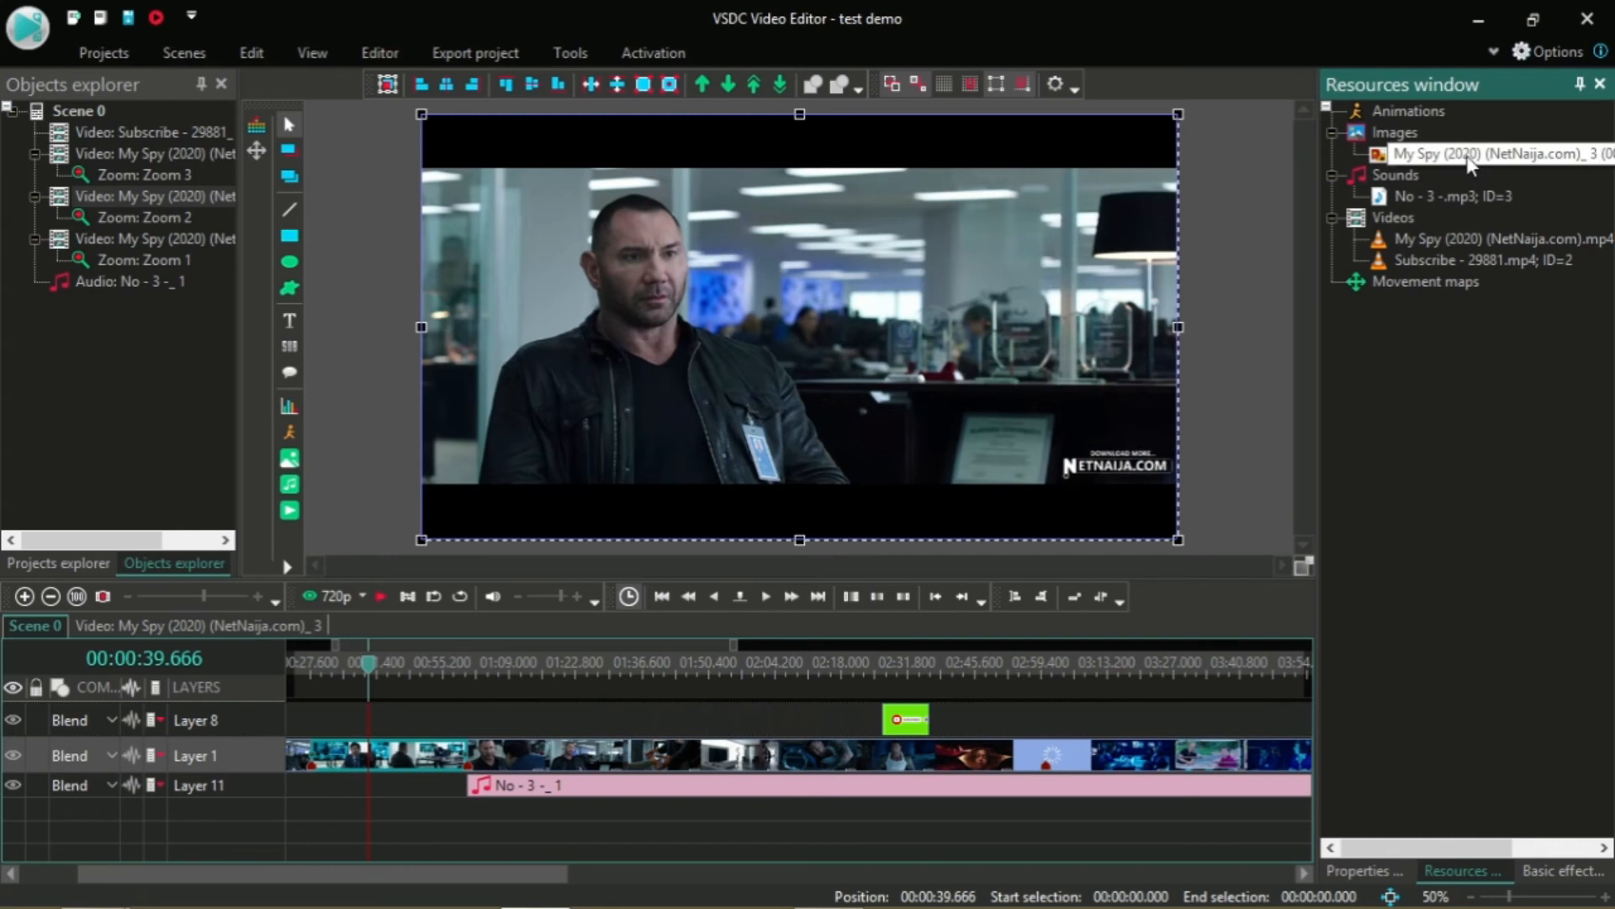
{"action": "mouse_move", "coordinate": [1468, 160]}
{"action": "left_mouse_down"}
{"action": "mouse_move", "coordinate": [790, 542]}
{"action": "mouse_move", "coordinate": [471, 672]}
{"action": "mouse_move", "coordinate": [1047, 467]}
{"action": "mouse_move", "coordinate": [1428, 202]}
{"action": "mouse_move", "coordinate": [1462, 154]}
{"action": "left_mouse_up"}
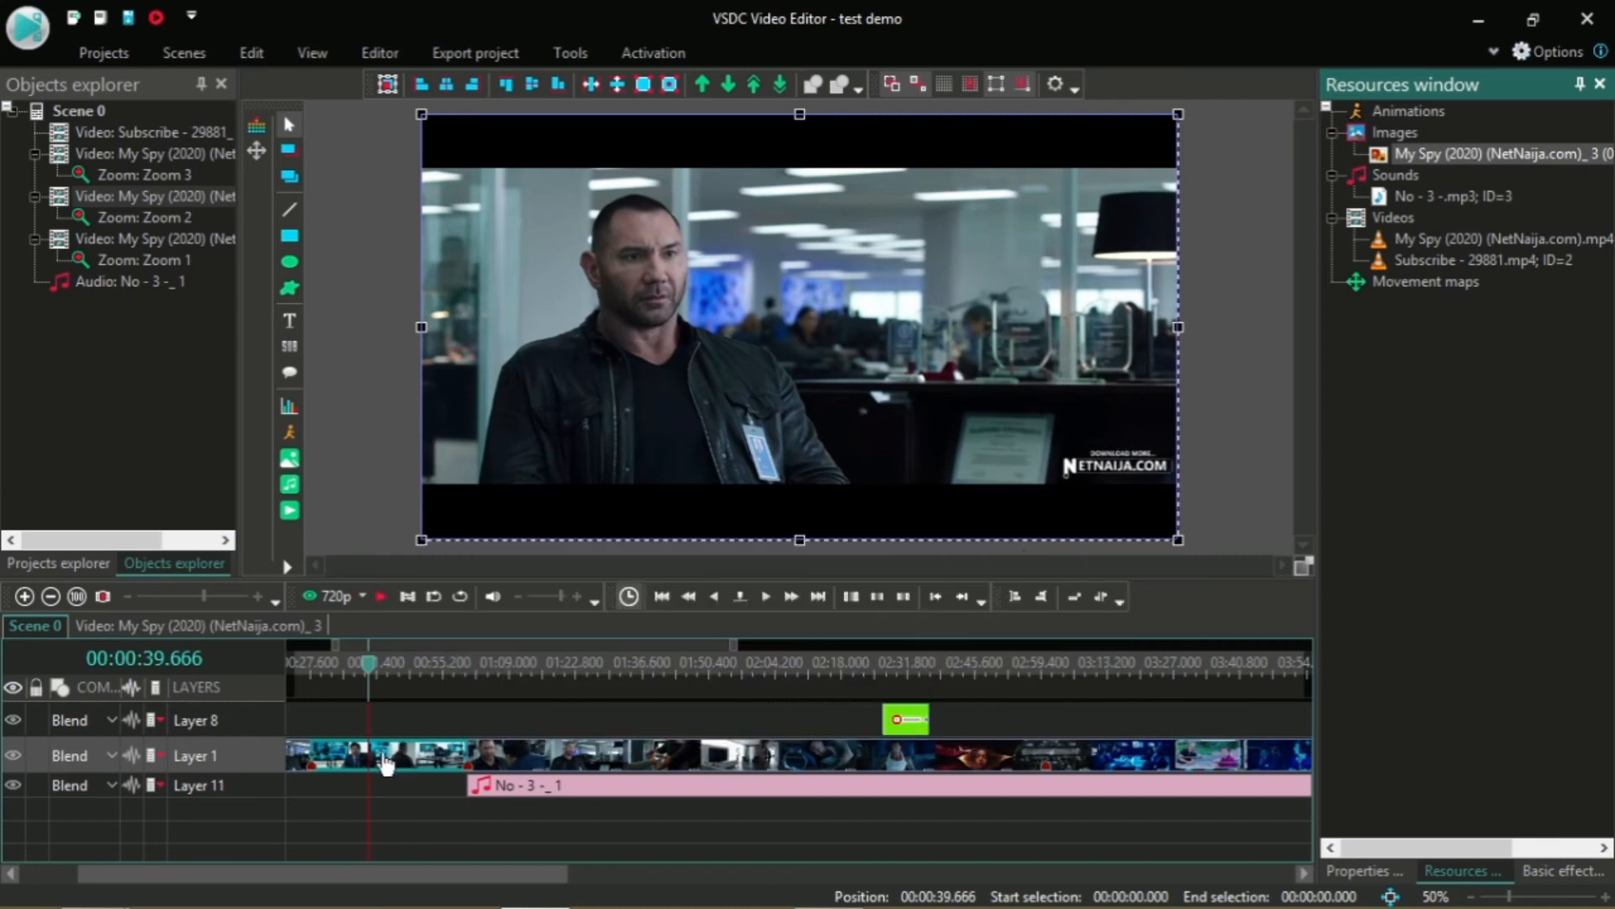
{"action": "left_click_drag", "start_coordinate": [1480, 154], "coordinate": [418, 795]}
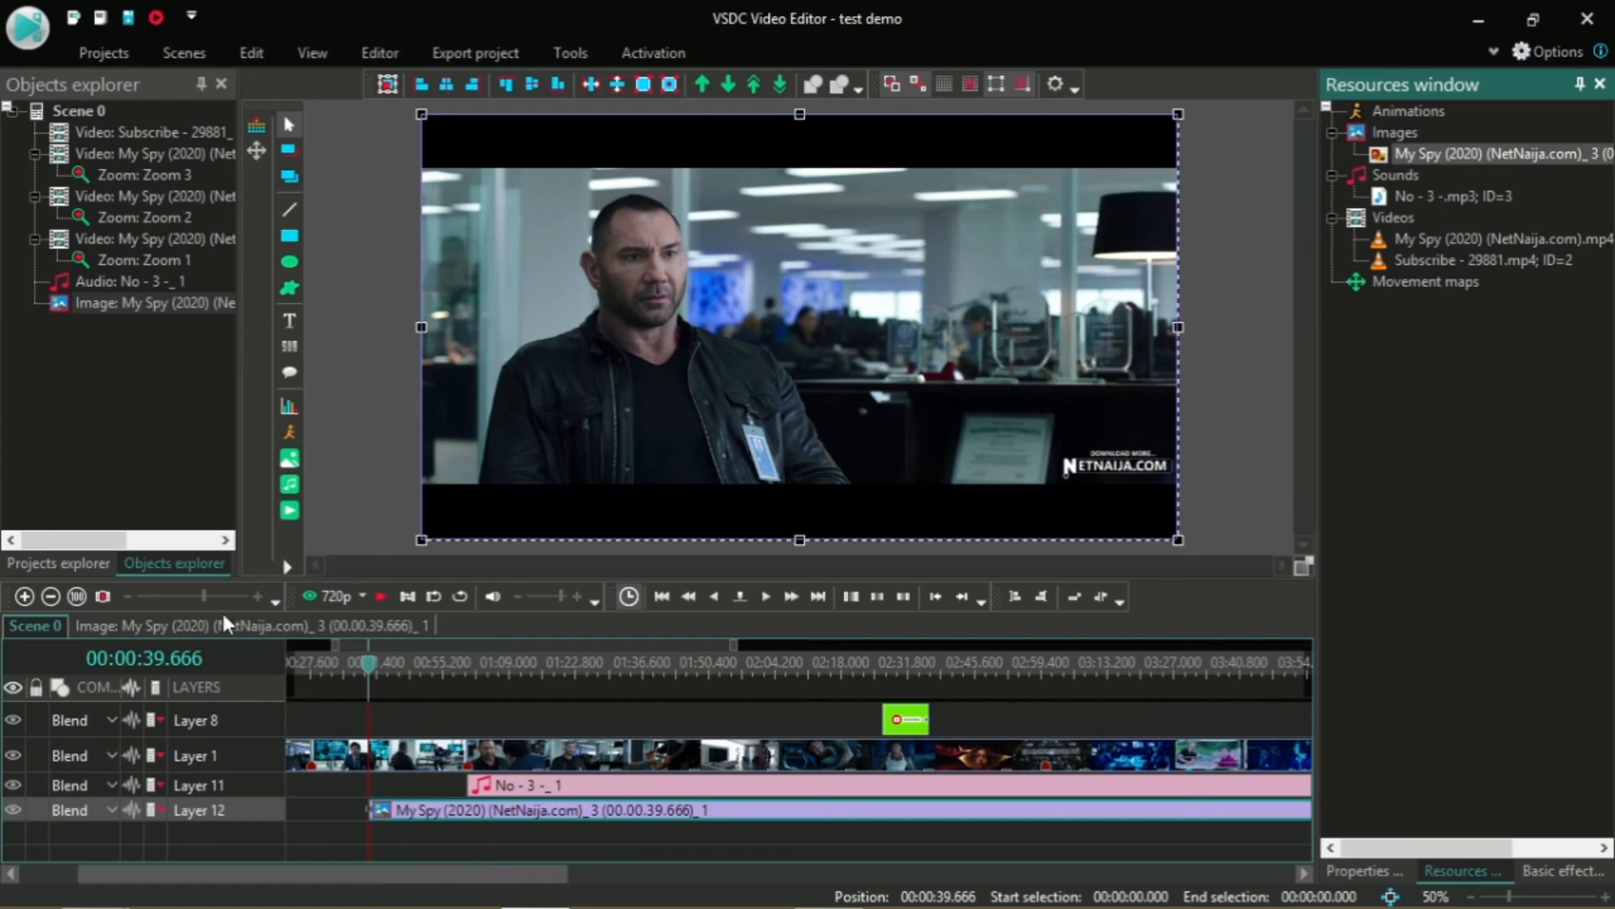
{"action": "left_click_drag", "start_coordinate": [204, 595], "coordinate": [145, 594]}
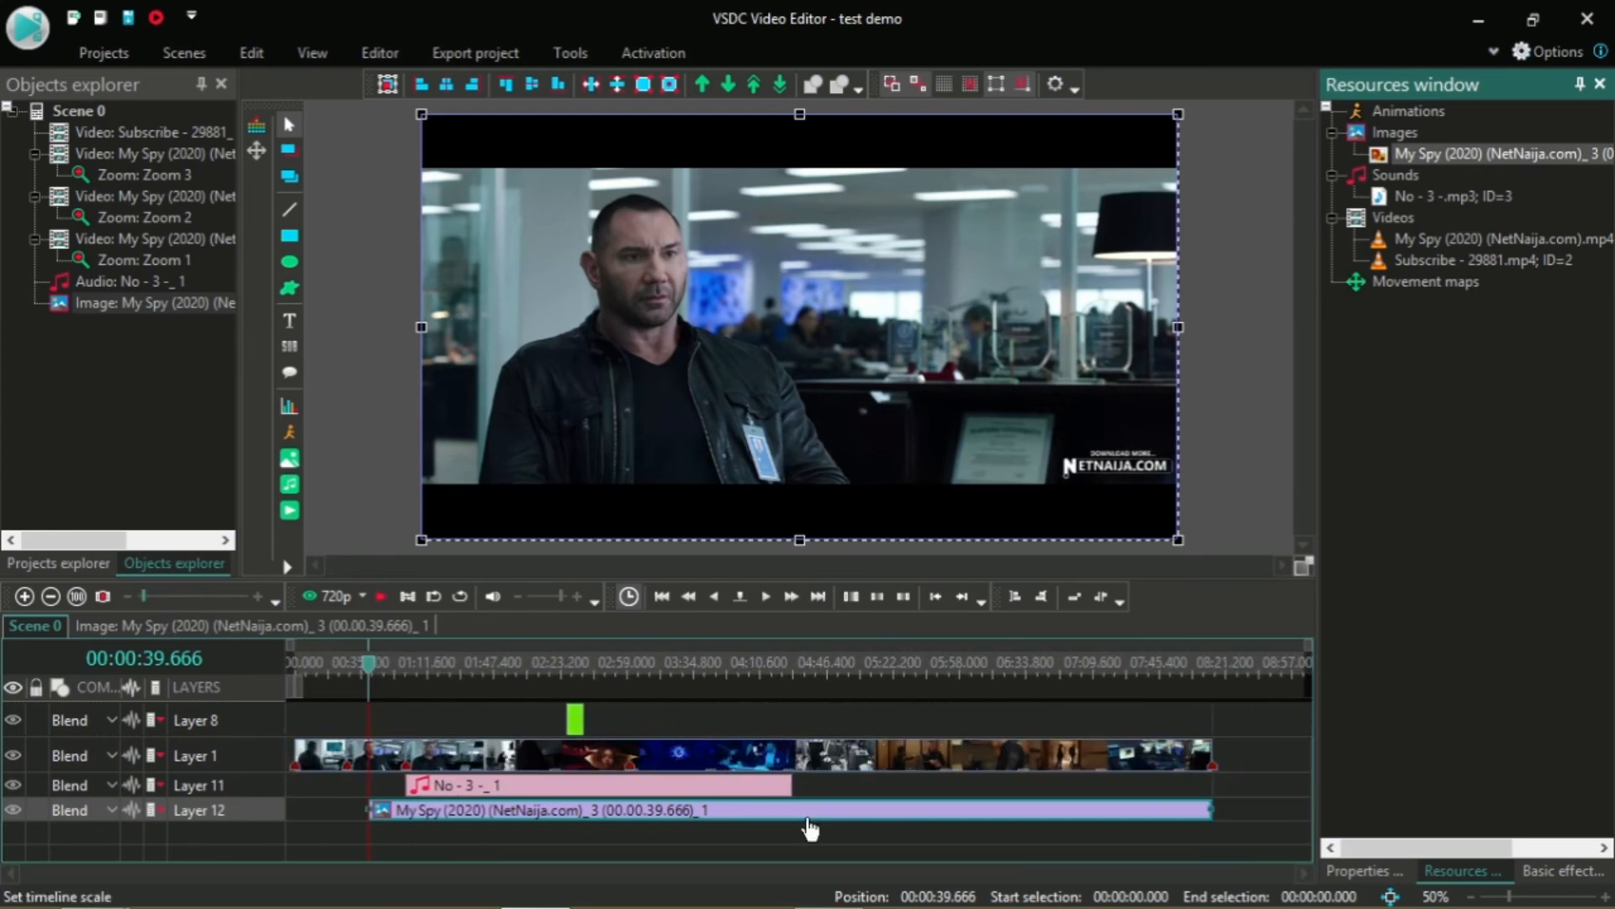
{"action": "left_click_drag", "start_coordinate": [1211, 810], "coordinate": [386, 825]}
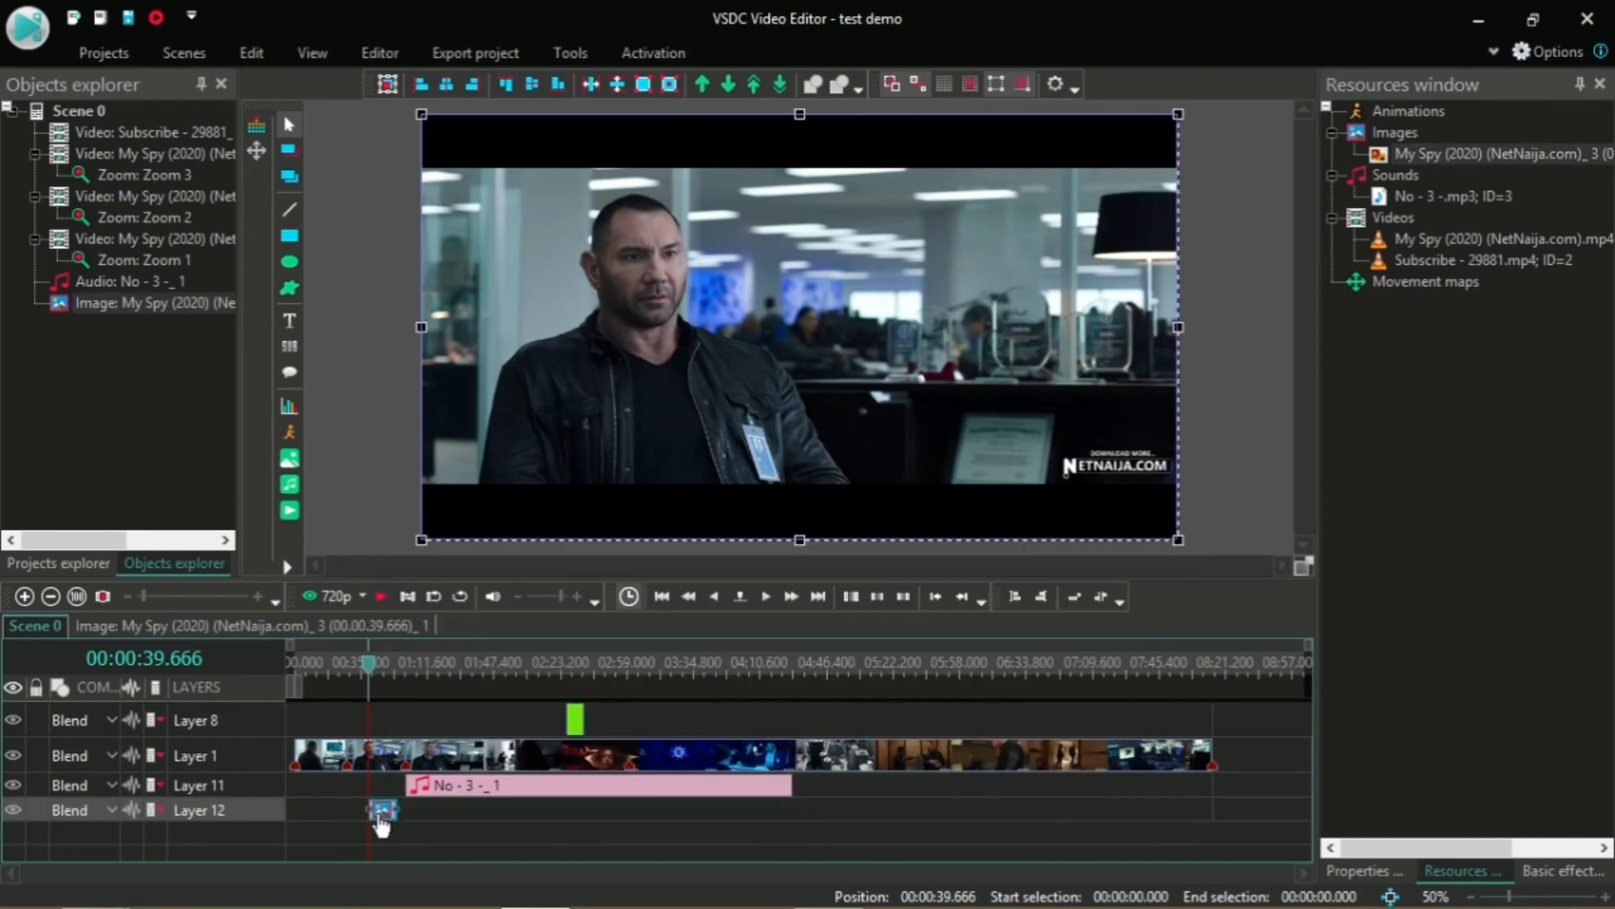
Step: Cut a short region beginning about 12 seconds into the movie's second part, apply it and let the object's duration change accordingly
{"action": "left_click", "coordinate": [381, 768]}
{"action": "right_click", "coordinate": [381, 768]}
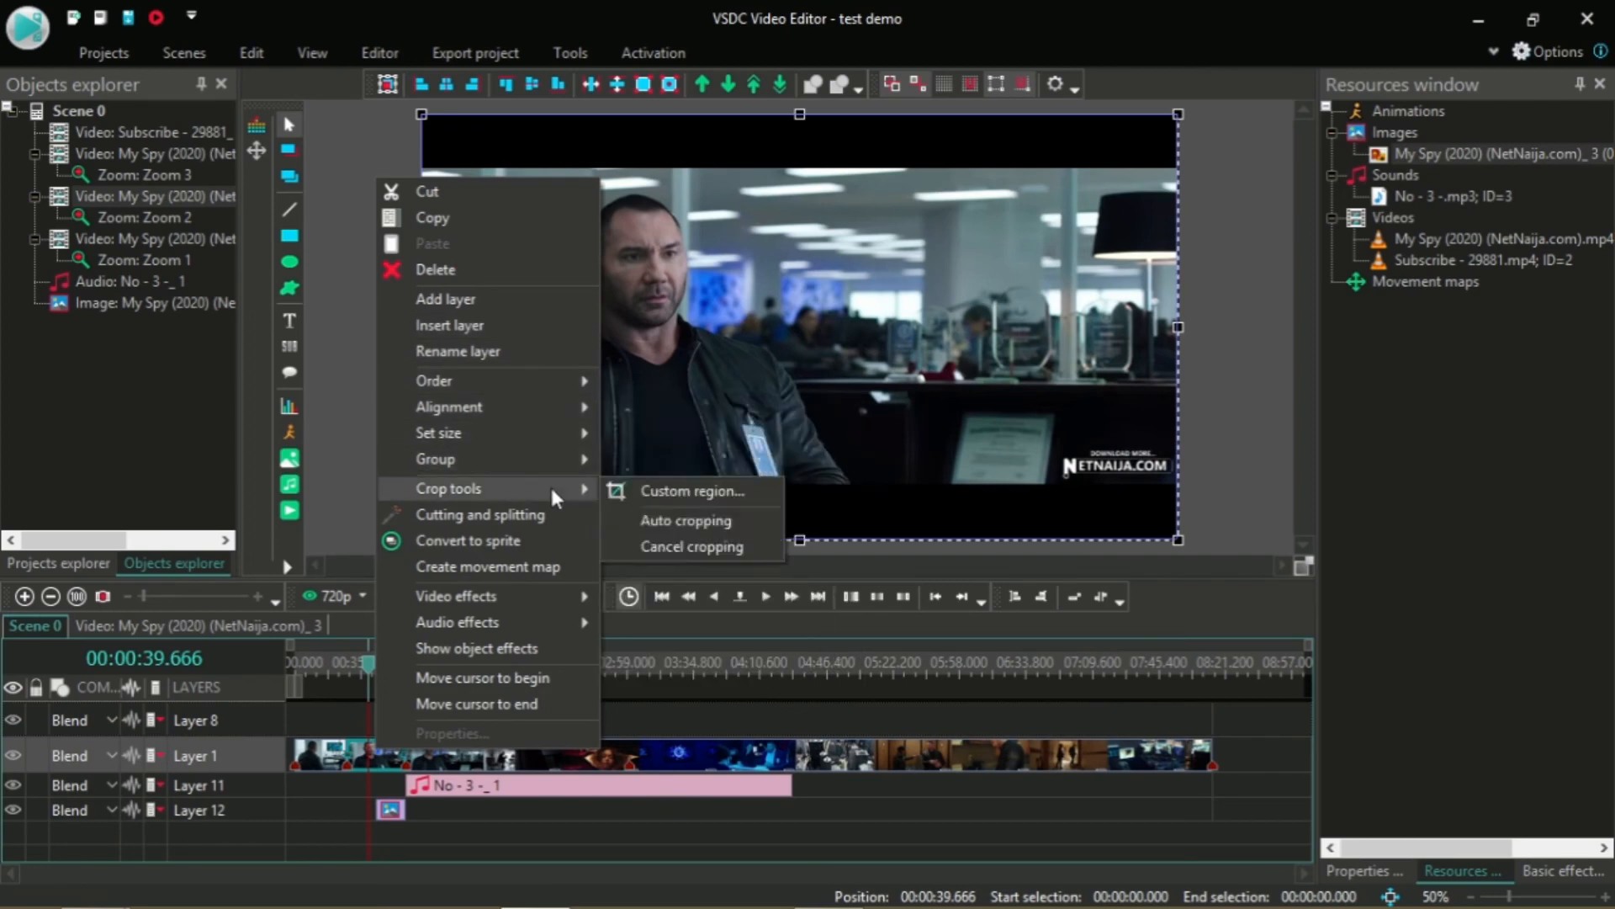
{"action": "left_click", "coordinate": [480, 514]}
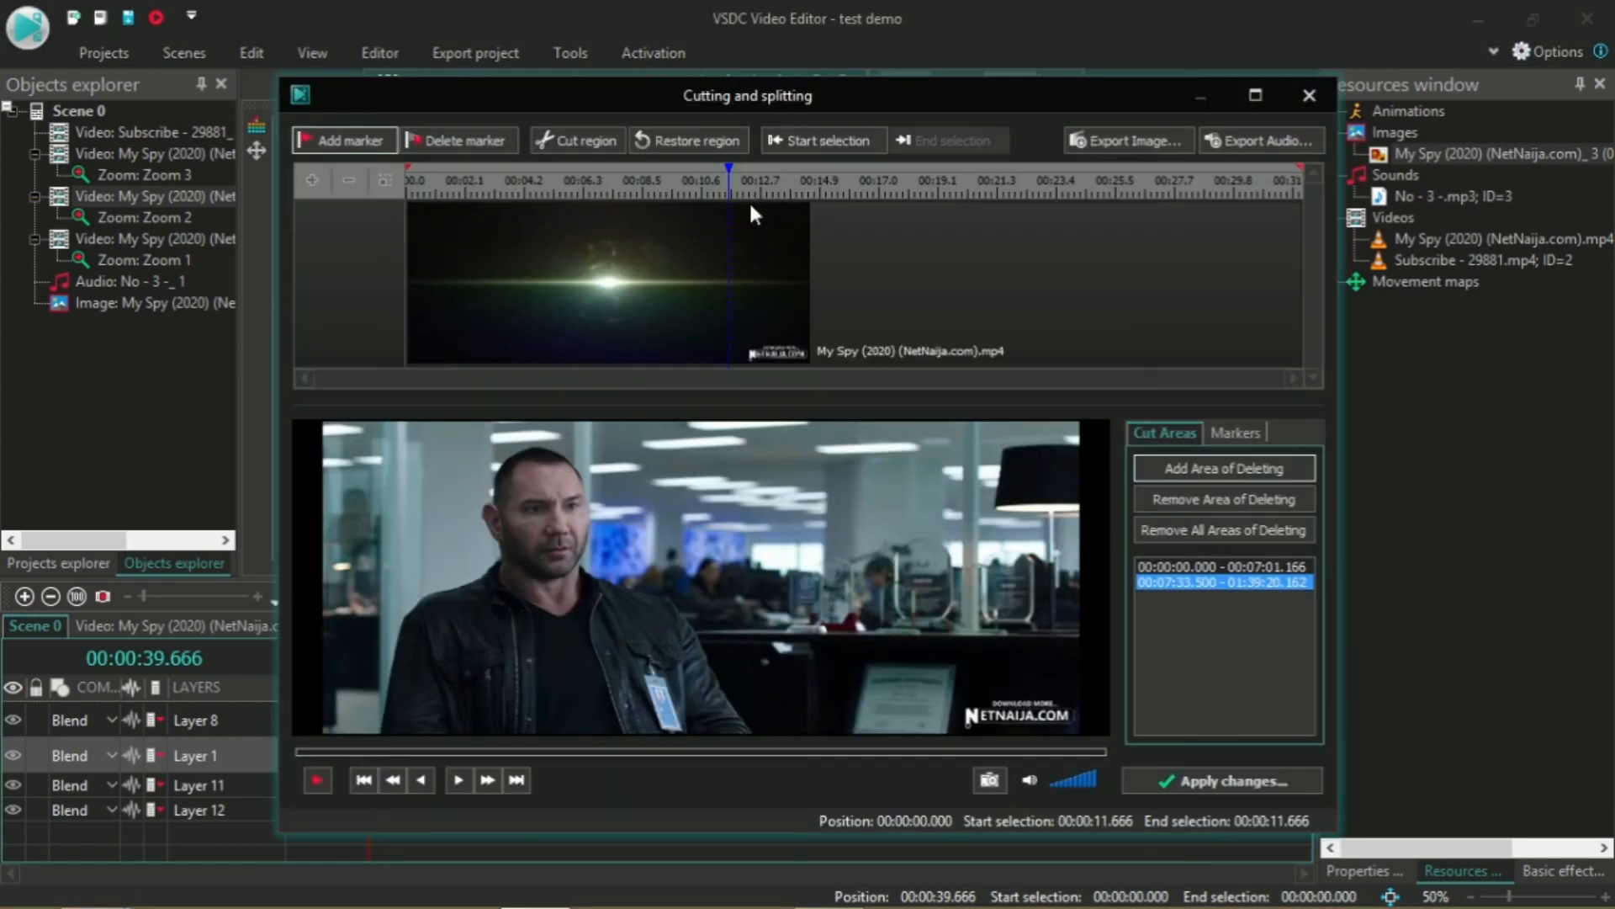
{"action": "left_click", "coordinate": [818, 141]}
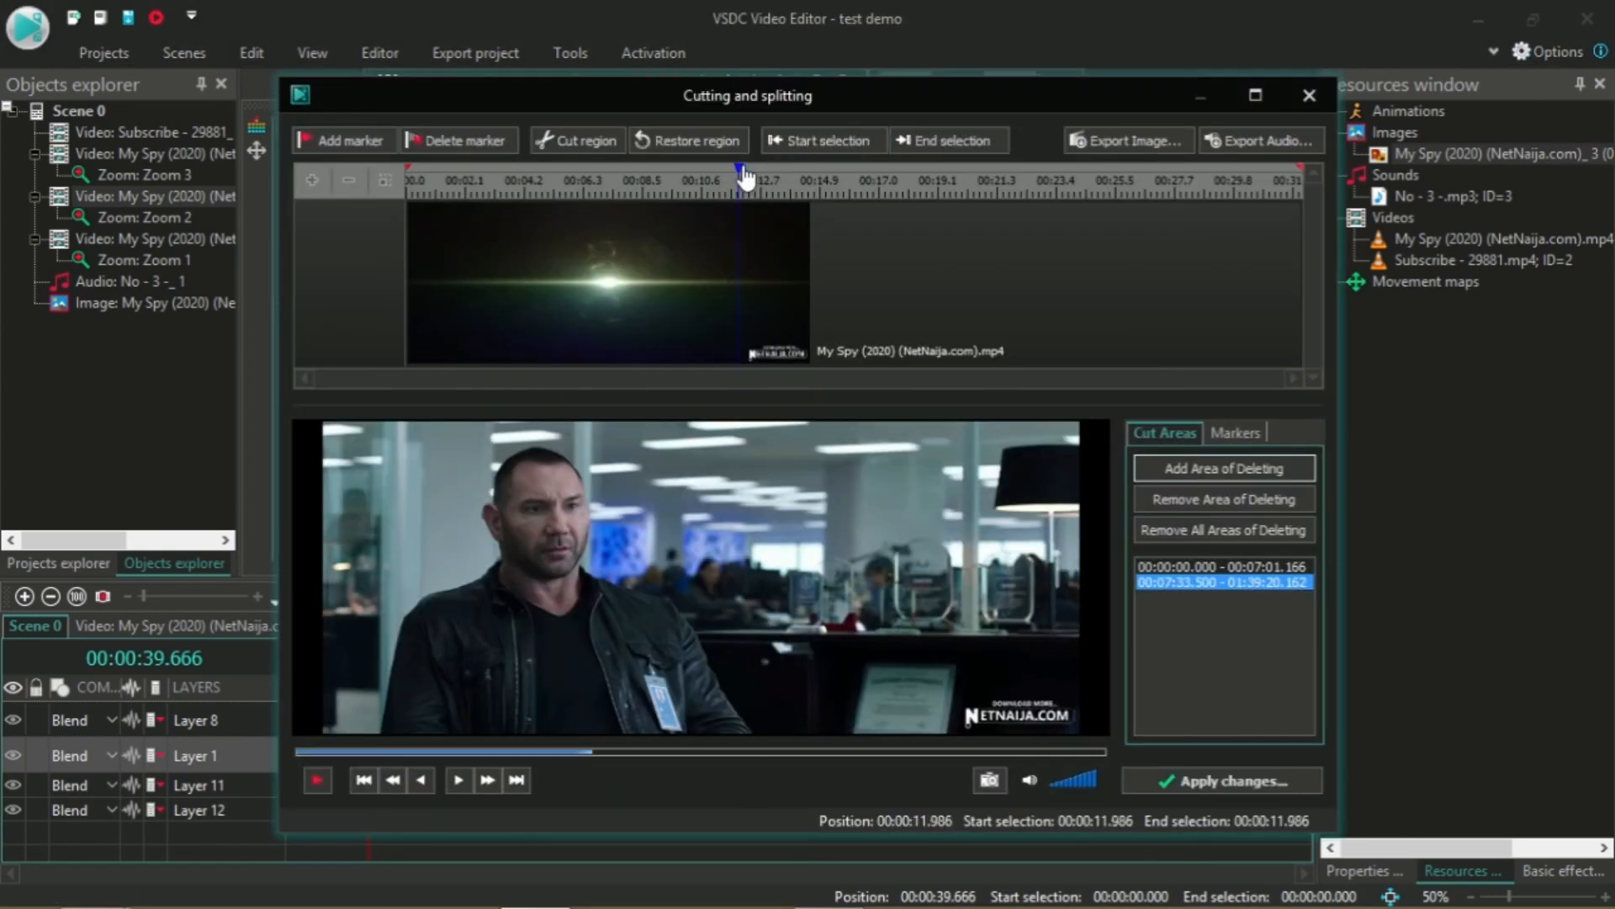
{"action": "left_click_drag", "start_coordinate": [734, 171], "coordinate": [808, 173]}
{"action": "left_click", "coordinate": [943, 142]}
{"action": "left_click", "coordinate": [579, 142]}
{"action": "left_click", "coordinate": [1222, 778]}
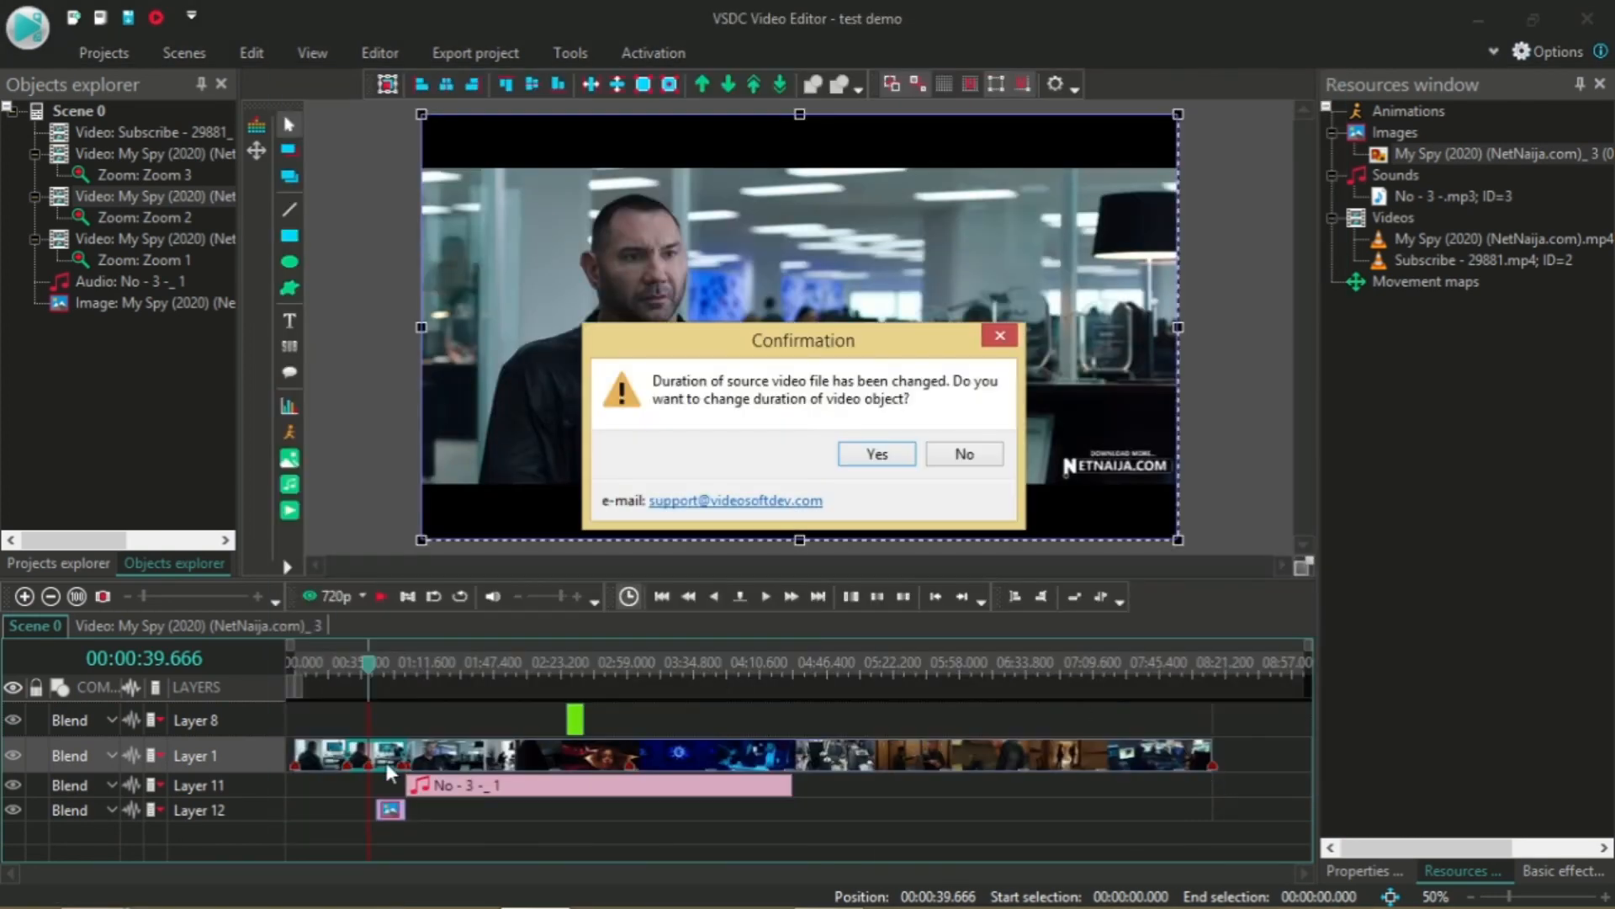
{"action": "left_click", "coordinate": [860, 452]}
Step: Shift the movie's last part later to open a gap, move the snapshot onto Layer 8, and play to 00:00:40.166
{"action": "left_click_drag", "start_coordinate": [430, 756], "coordinate": [503, 762]}
{"action": "left_click_drag", "start_coordinate": [384, 812], "coordinate": [425, 726]}
{"action": "key", "text": "space"}
{"action": "key", "text": "space"}
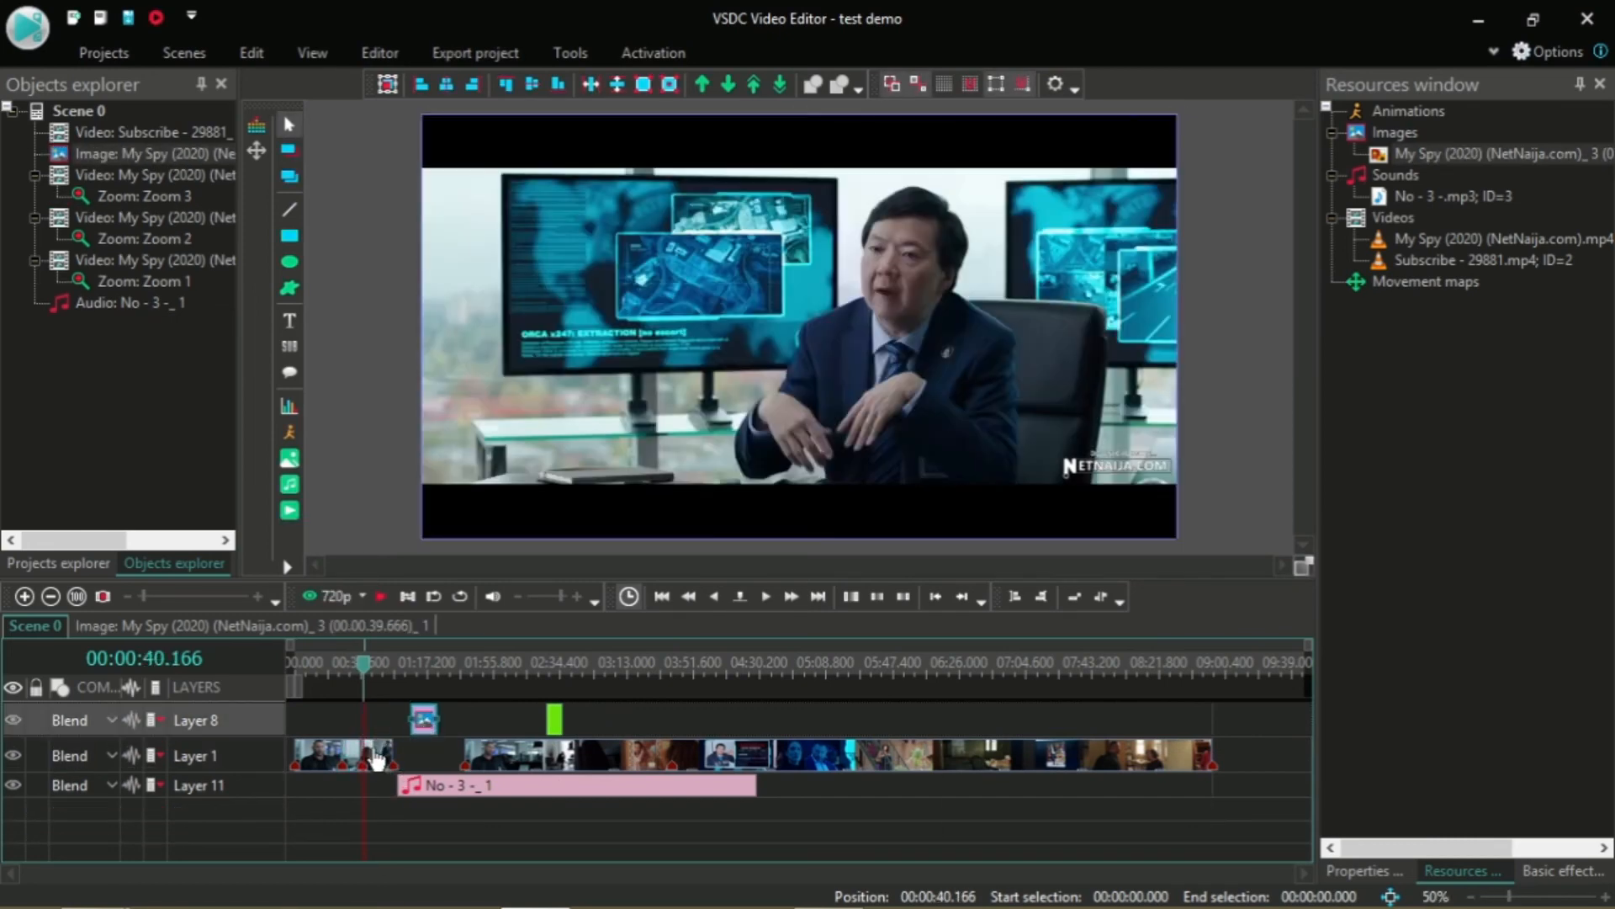
Step: Trim the end of the movie's second part at 00:00:40.166 and place the snapshot directly after it on Layer 1
{"action": "left_click", "coordinate": [377, 764]}
{"action": "left_click", "coordinate": [382, 53]}
{"action": "left_click", "coordinate": [304, 131]}
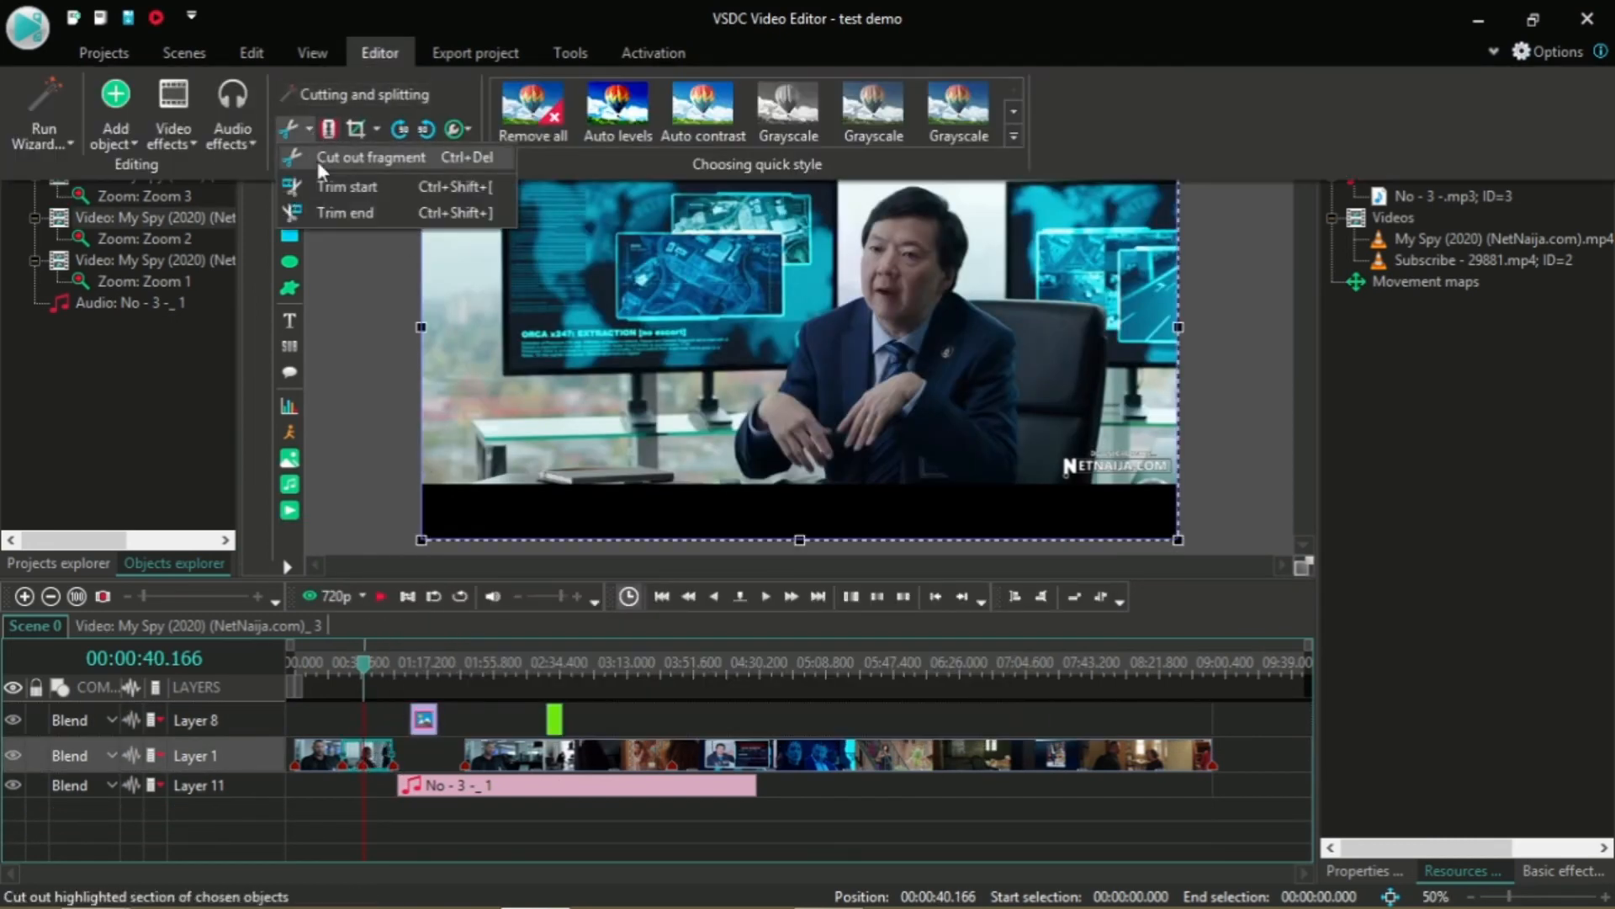
{"action": "left_click", "coordinate": [333, 213]}
{"action": "left_click_drag", "start_coordinate": [428, 730], "coordinate": [386, 759]}
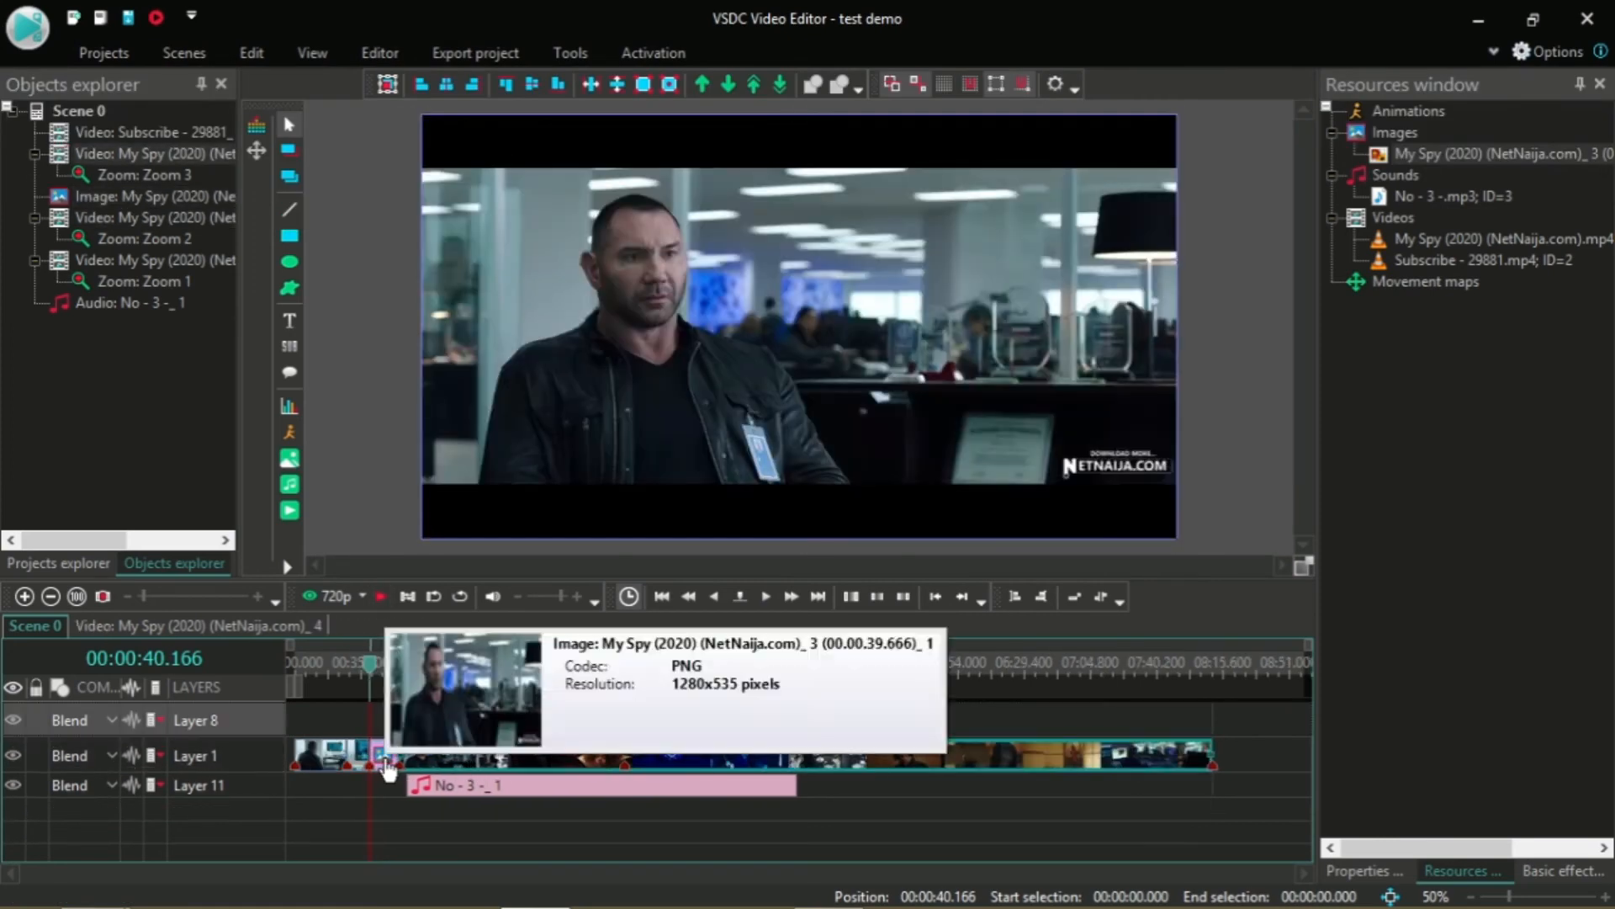
Step: Try the Earlybird and Brannan Instagram styles on the snapshot image
{"action": "left_click", "coordinate": [380, 53]}
{"action": "left_click", "coordinate": [1015, 137]}
{"action": "left_click", "coordinate": [693, 501]}
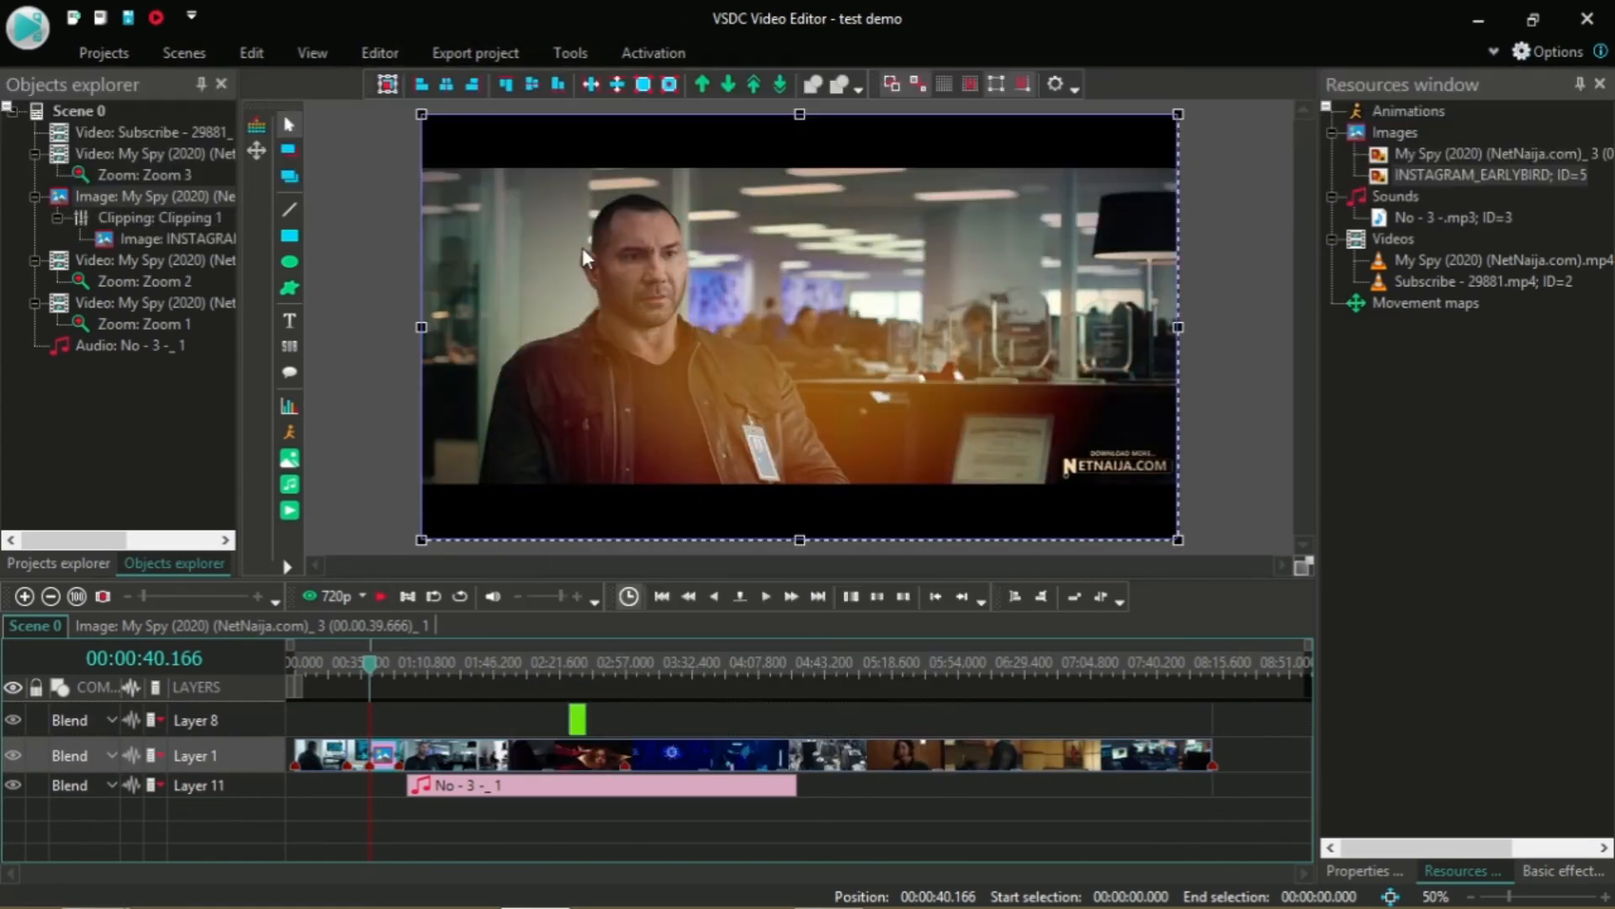
{"action": "left_click", "coordinate": [380, 52]}
{"action": "left_click", "coordinate": [1014, 136]}
{"action": "left_click", "coordinate": [547, 558]}
Step: Apply the Poprocket Instagram style to the snapshot image
{"action": "left_click", "coordinate": [367, 57]}
{"action": "left_click", "coordinate": [1024, 154]}
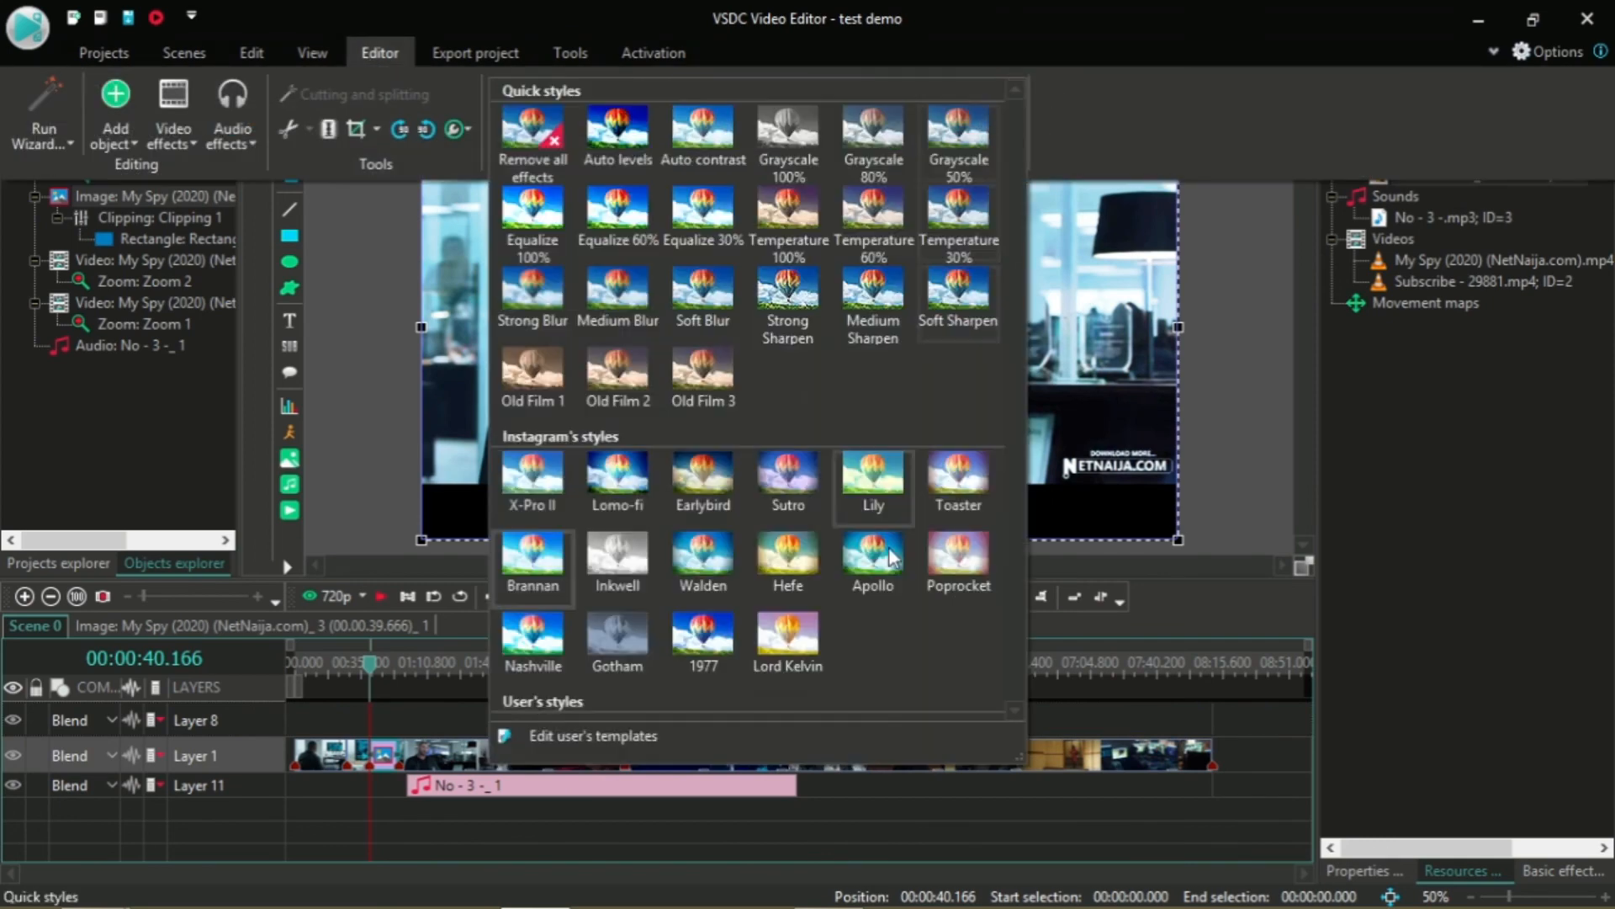
{"action": "left_click", "coordinate": [961, 555]}
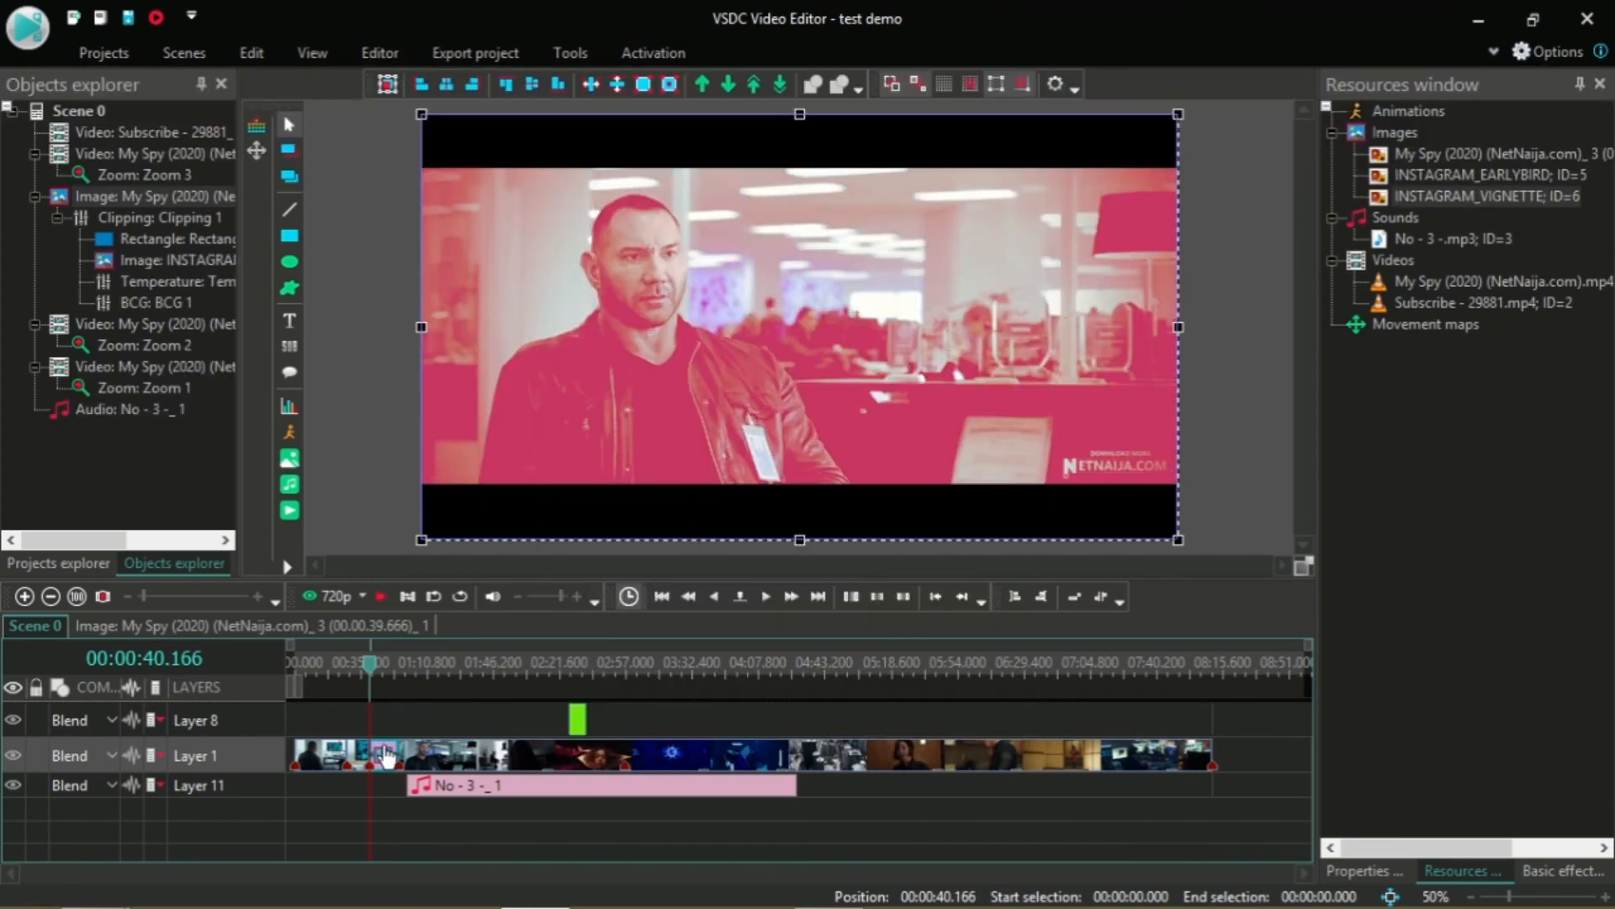
Step: Add a text object reading "Bautista" at 00:00:40.166 and shorten it to match the snapshot's length
{"action": "left_click", "coordinate": [289, 371]}
{"action": "left_click", "coordinate": [455, 475]}
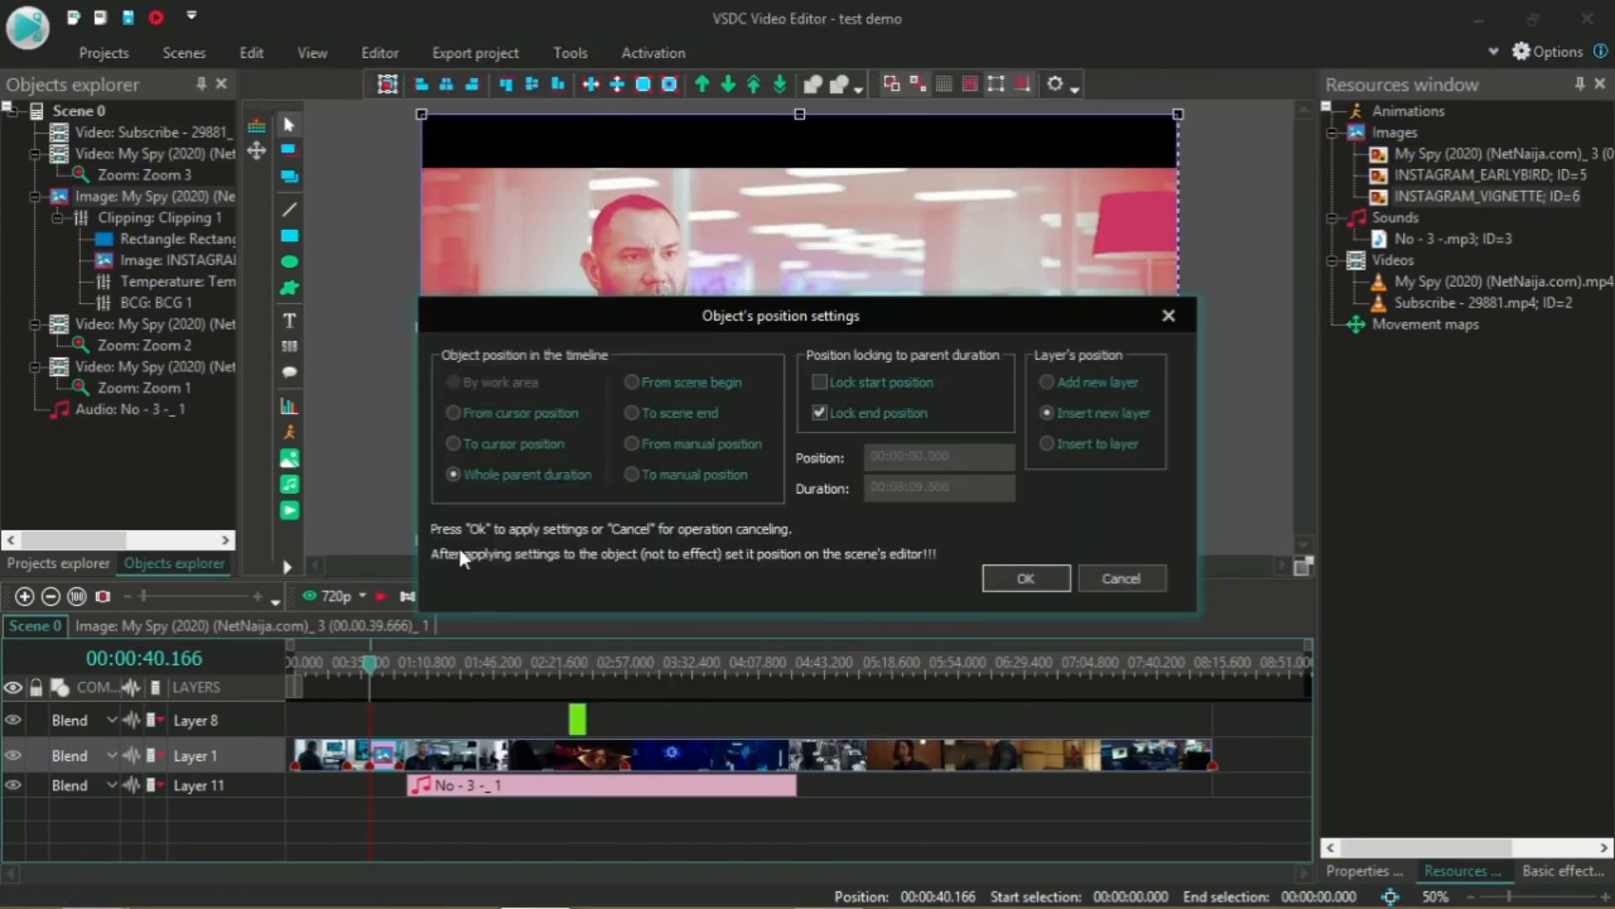
{"action": "key", "text": "Return"}
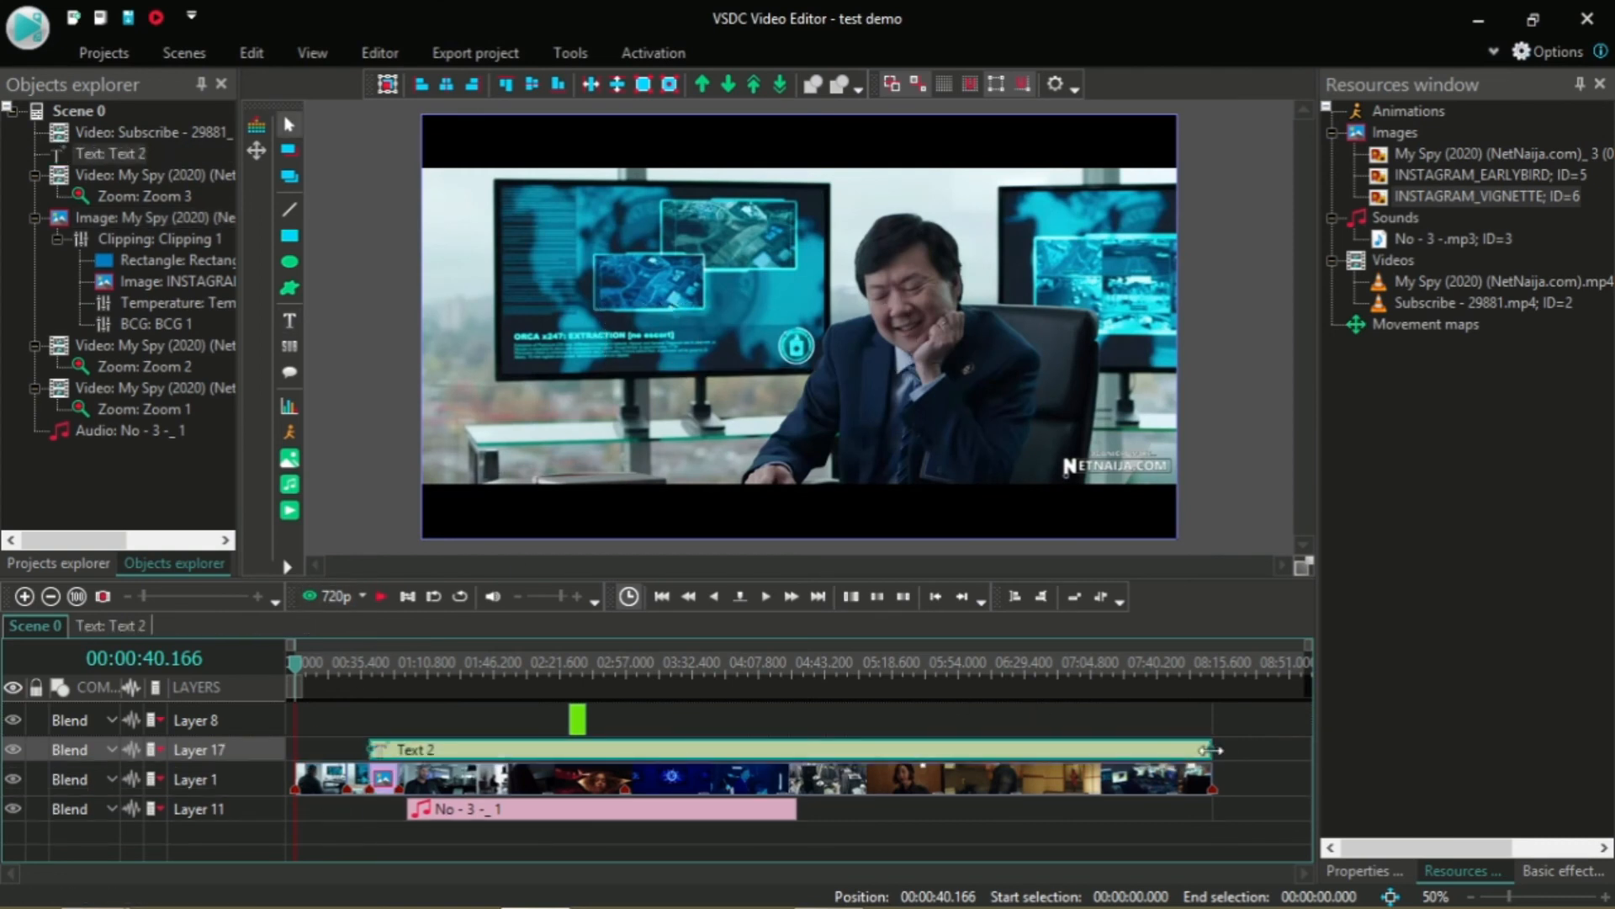
{"action": "left_click_drag", "start_coordinate": [1210, 750], "coordinate": [395, 791]}
{"action": "left_click_drag", "start_coordinate": [294, 667], "coordinate": [371, 672]}
{"action": "type", "text": "Bautista"}
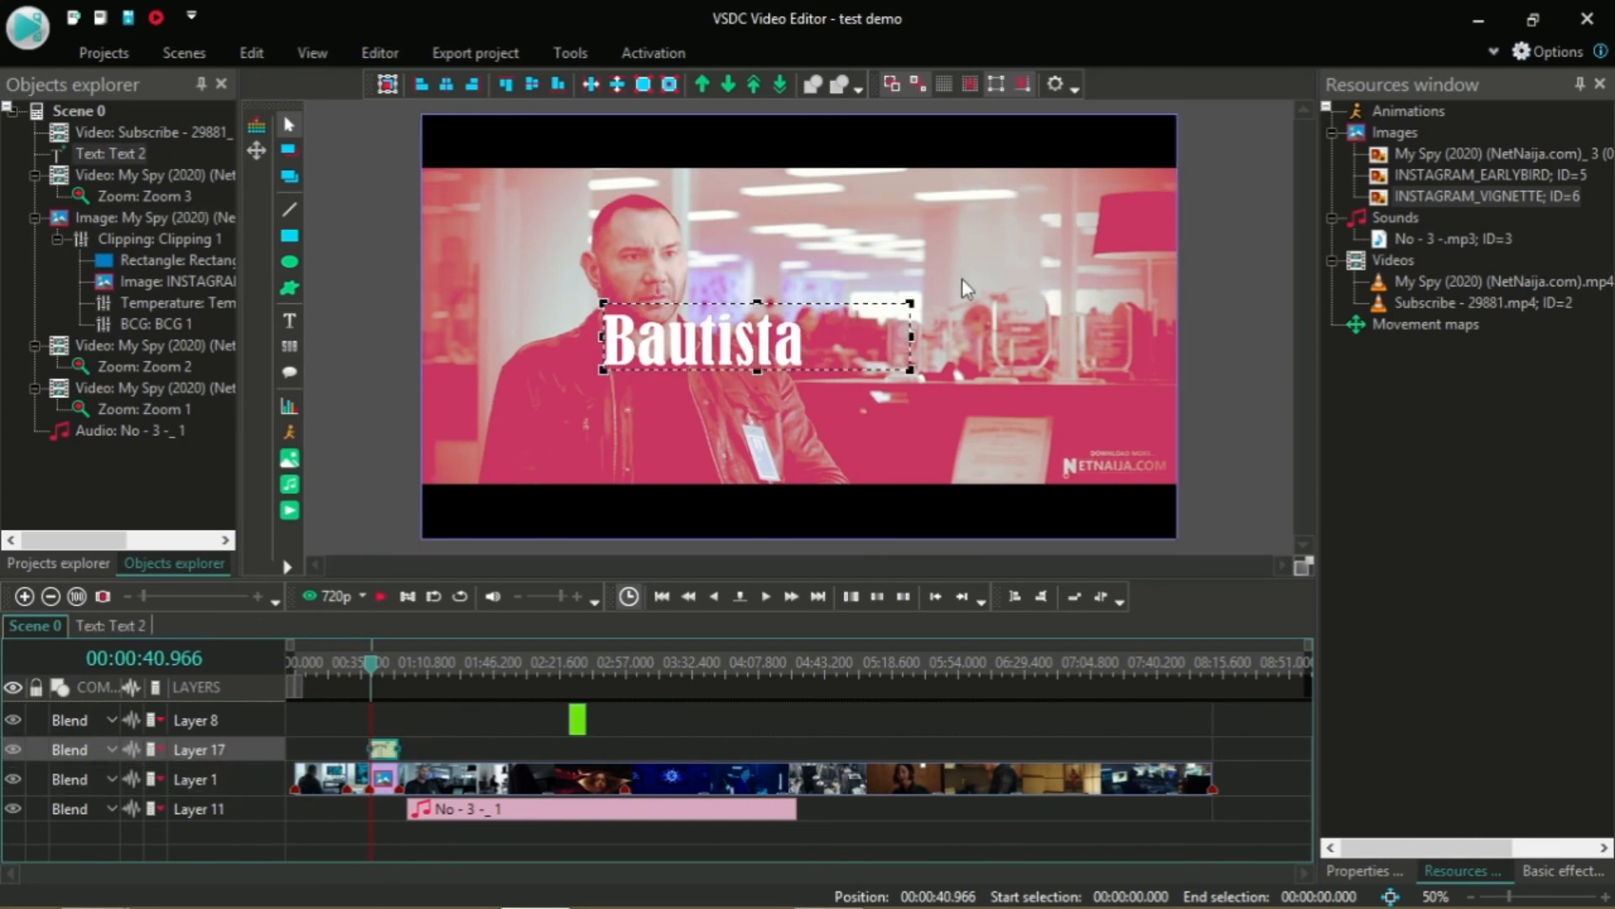
Step: Move the "Bautista" title beside the man's head, at about left 614 and top 226, and adjust its text styling
{"action": "left_click", "coordinate": [762, 358]}
{"action": "left_click_drag", "start_coordinate": [758, 353], "coordinate": [791, 297]}
{"action": "double_click", "coordinate": [967, 298]}
{"action": "left_click", "coordinate": [379, 53]}
{"action": "left_click", "coordinate": [589, 109]}
{"action": "left_click", "coordinate": [589, 401]}
{"action": "left_click", "coordinate": [589, 409]}
{"action": "double_click", "coordinate": [964, 295]}
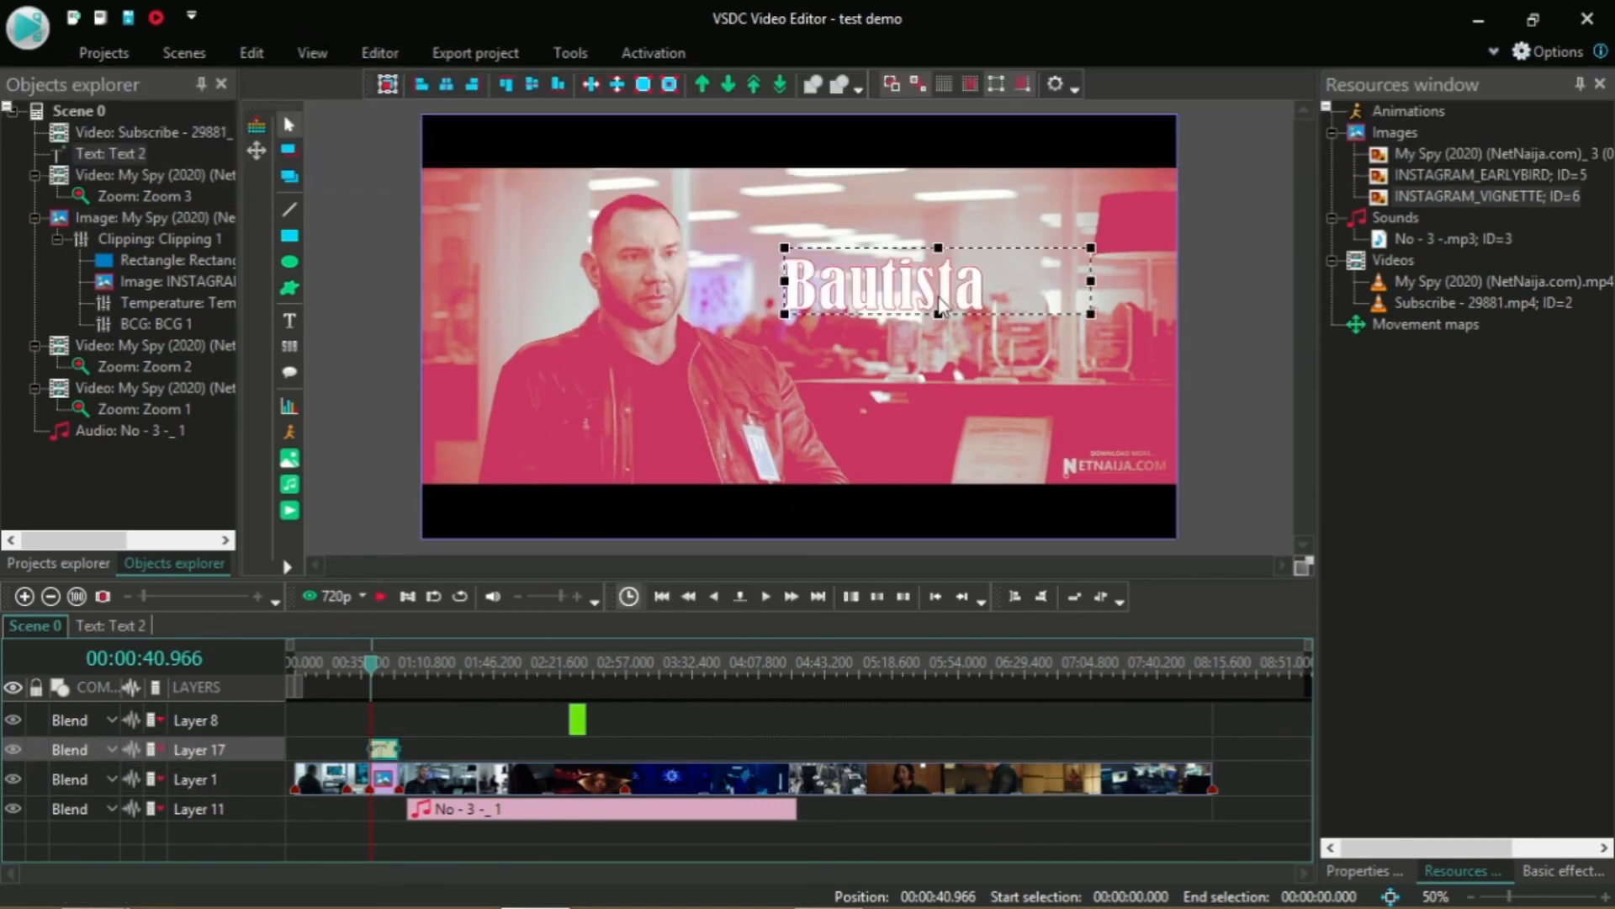
{"action": "left_click_drag", "start_coordinate": [994, 293], "coordinate": [786, 292]}
{"action": "left_click", "coordinate": [1029, 305]}
Step: Add a Glitch special effect to the snapshot image
{"action": "left_click", "coordinate": [391, 772]}
{"action": "left_click", "coordinate": [379, 53]}
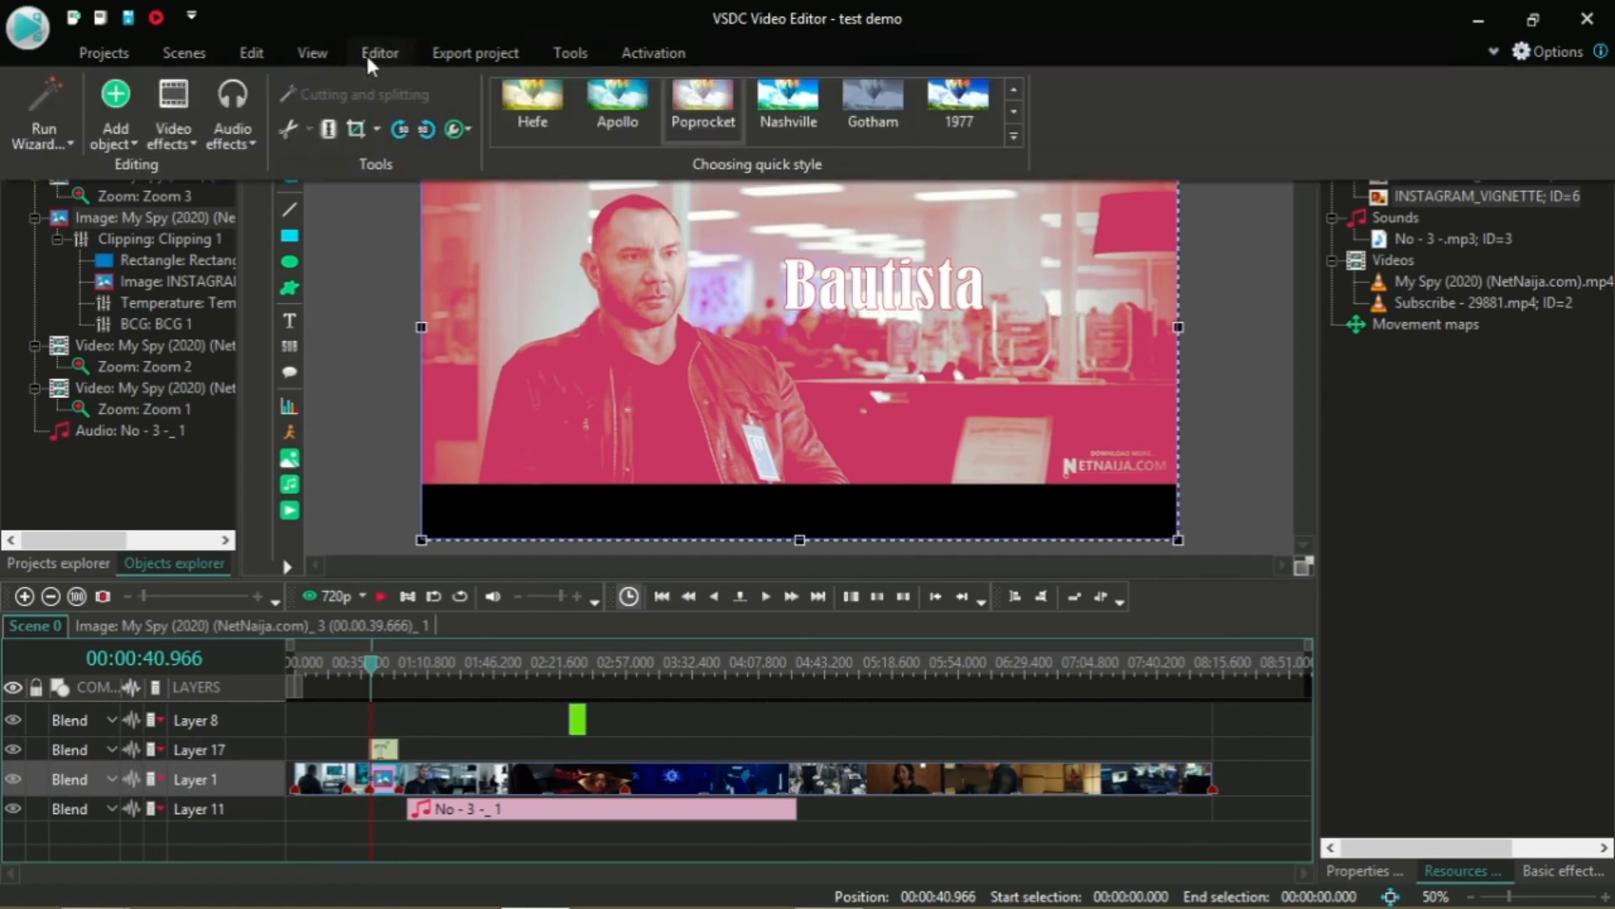
{"action": "left_click", "coordinate": [173, 126]}
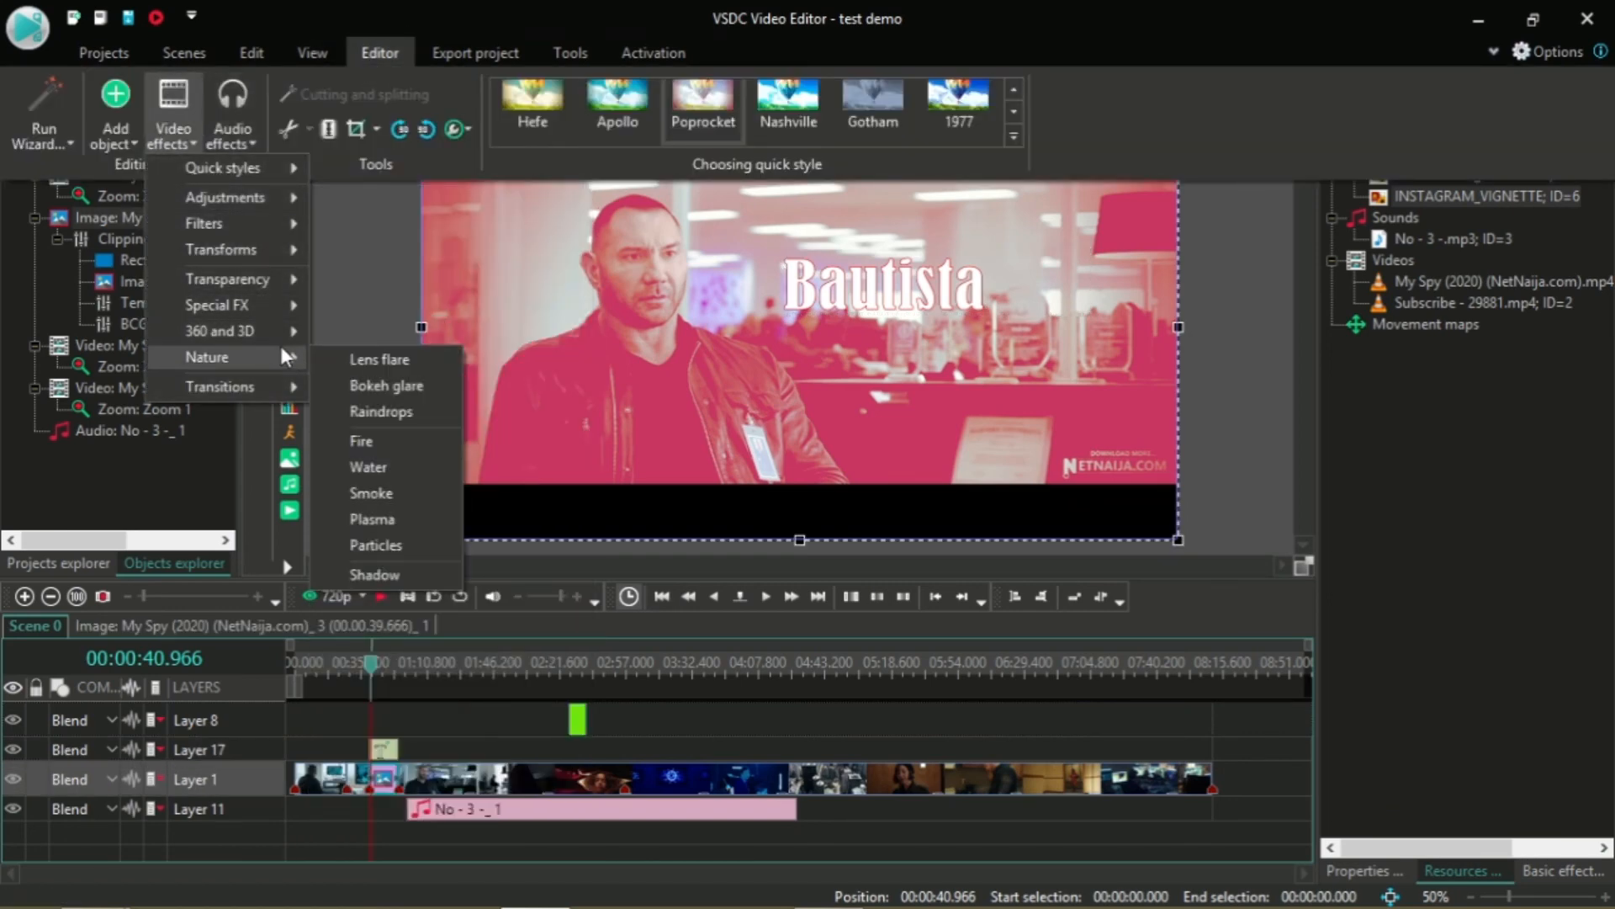
{"action": "mouse_move", "coordinate": [290, 305]}
{"action": "left_click", "coordinate": [368, 335]}
{"action": "left_click", "coordinate": [1018, 576]}
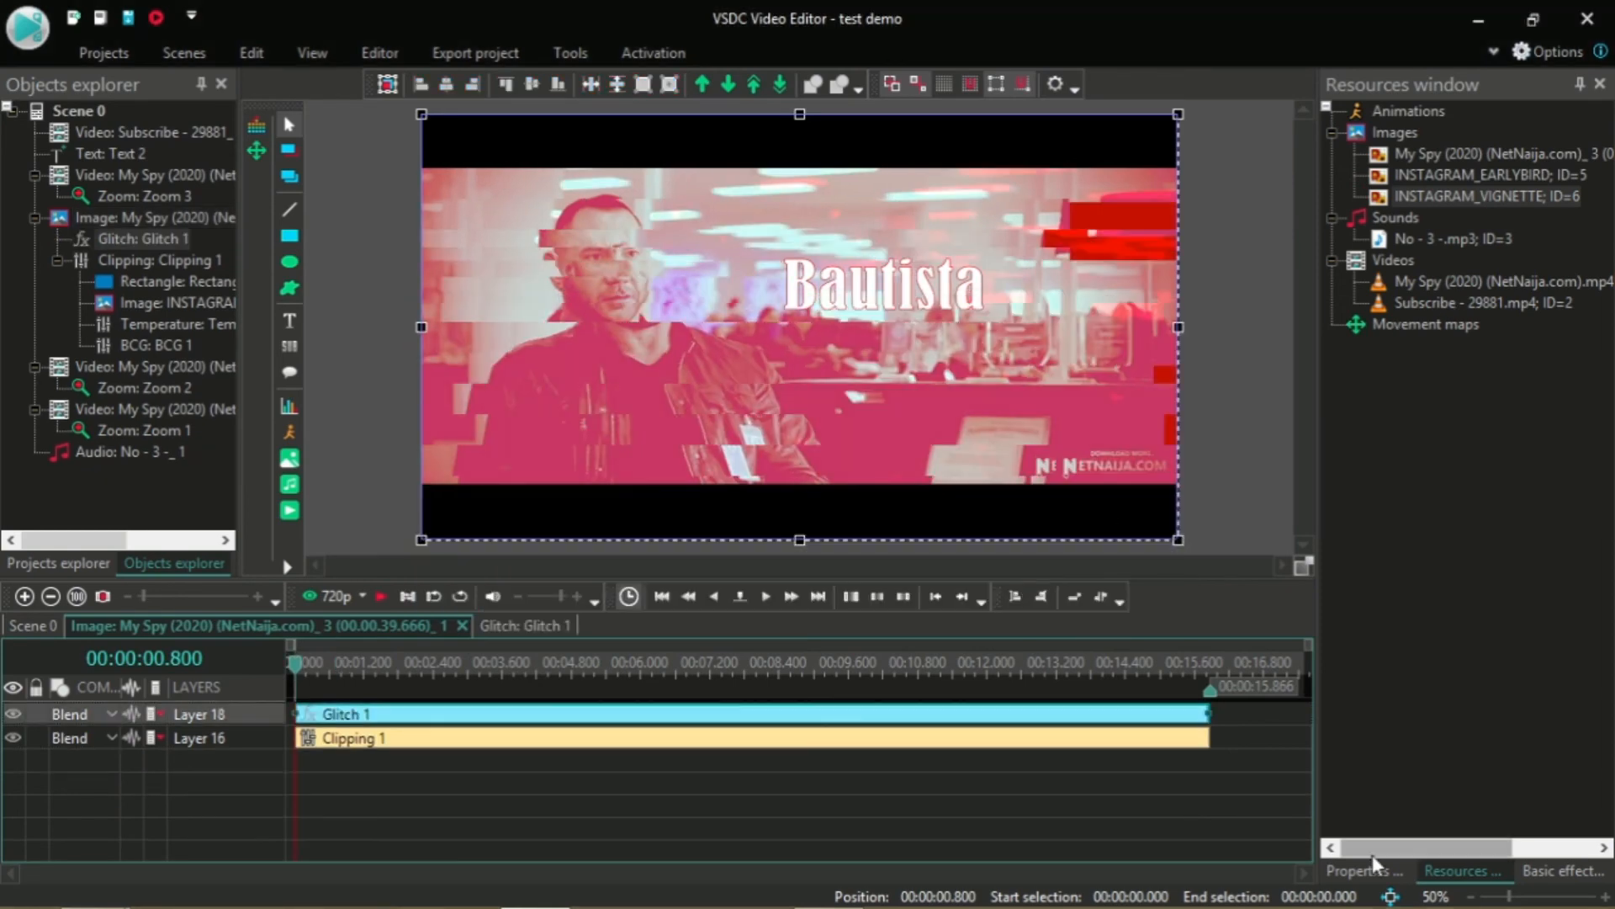
Step: Set the snapshot's Glitch effect to the Minor Damage preset and return to the main scene's timeline
{"action": "left_click", "coordinate": [1365, 871]}
{"action": "left_click", "coordinate": [1531, 426]}
{"action": "left_click", "coordinate": [1568, 426]}
{"action": "left_click", "coordinate": [1522, 587]}
{"action": "left_click", "coordinate": [997, 548]}
{"action": "left_click", "coordinate": [32, 625]}
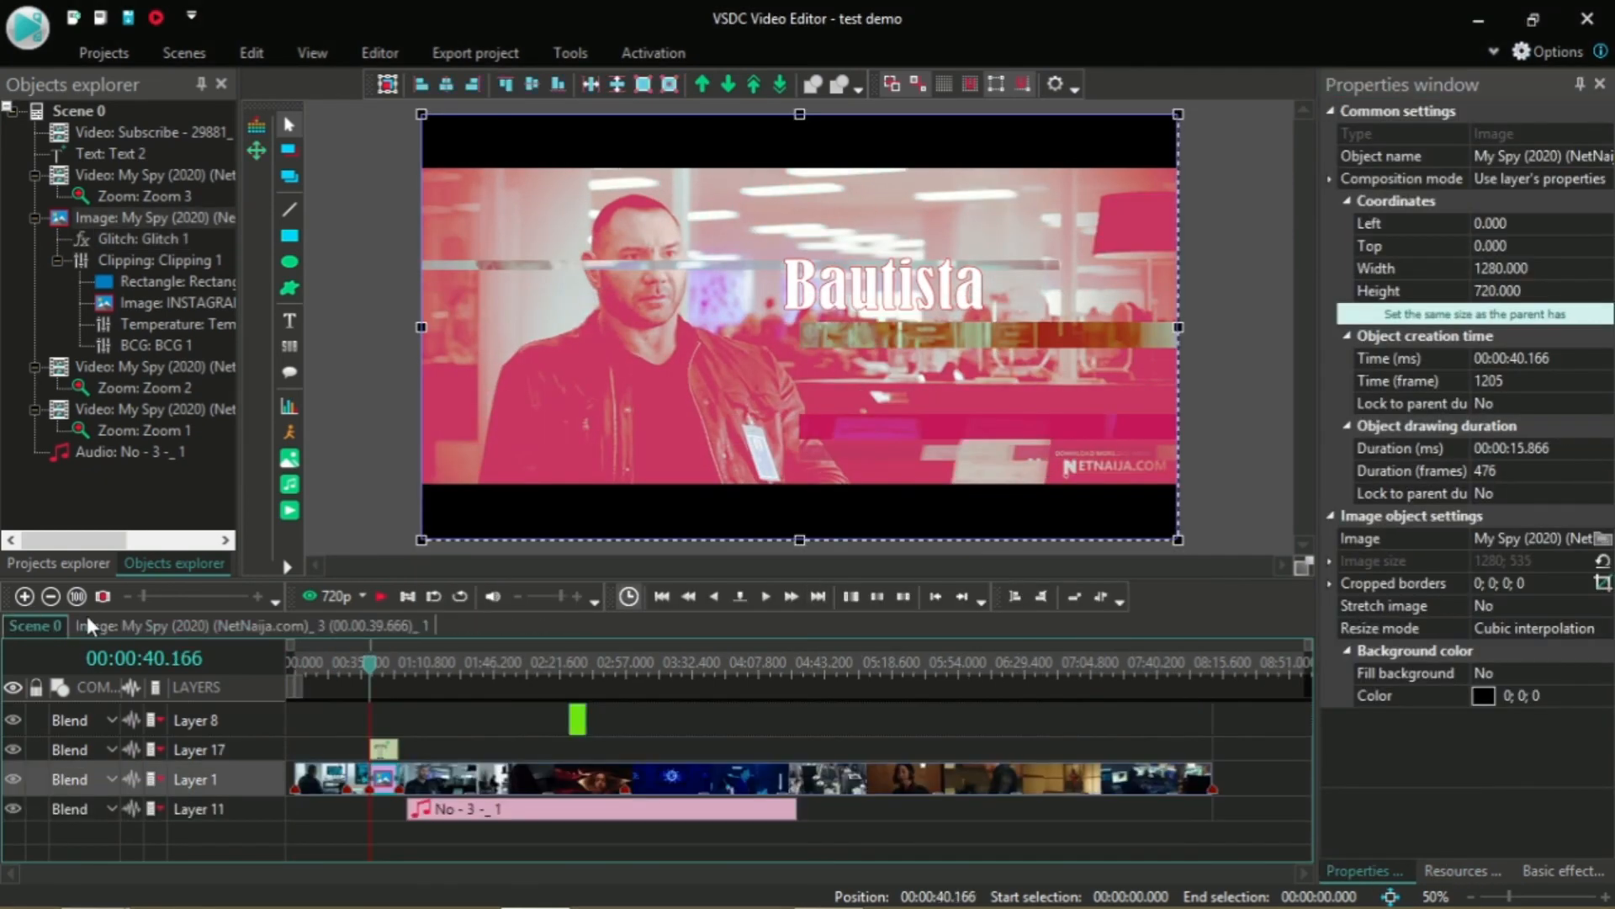
Step: Open the "Bautista" text object's own timeline and add a Glitch effect over its whole duration
{"action": "double_click", "coordinate": [383, 751]}
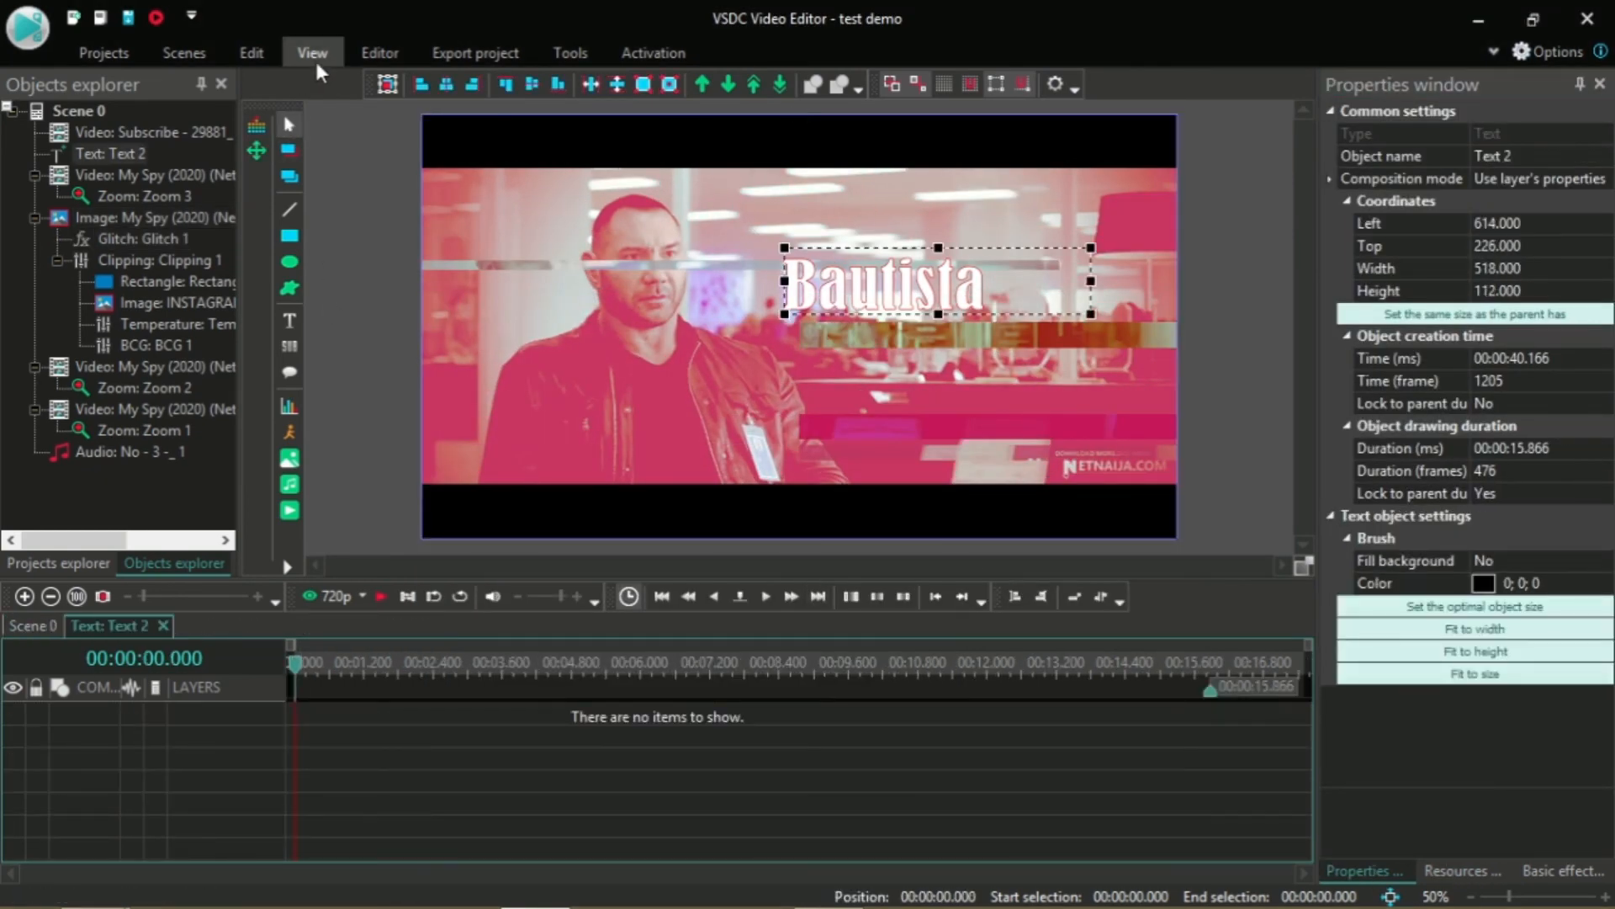
{"action": "left_click", "coordinate": [380, 52]}
{"action": "left_click", "coordinate": [223, 127]}
{"action": "mouse_move", "coordinate": [252, 300]}
{"action": "left_click", "coordinate": [368, 334]}
{"action": "left_click", "coordinate": [1033, 579]}
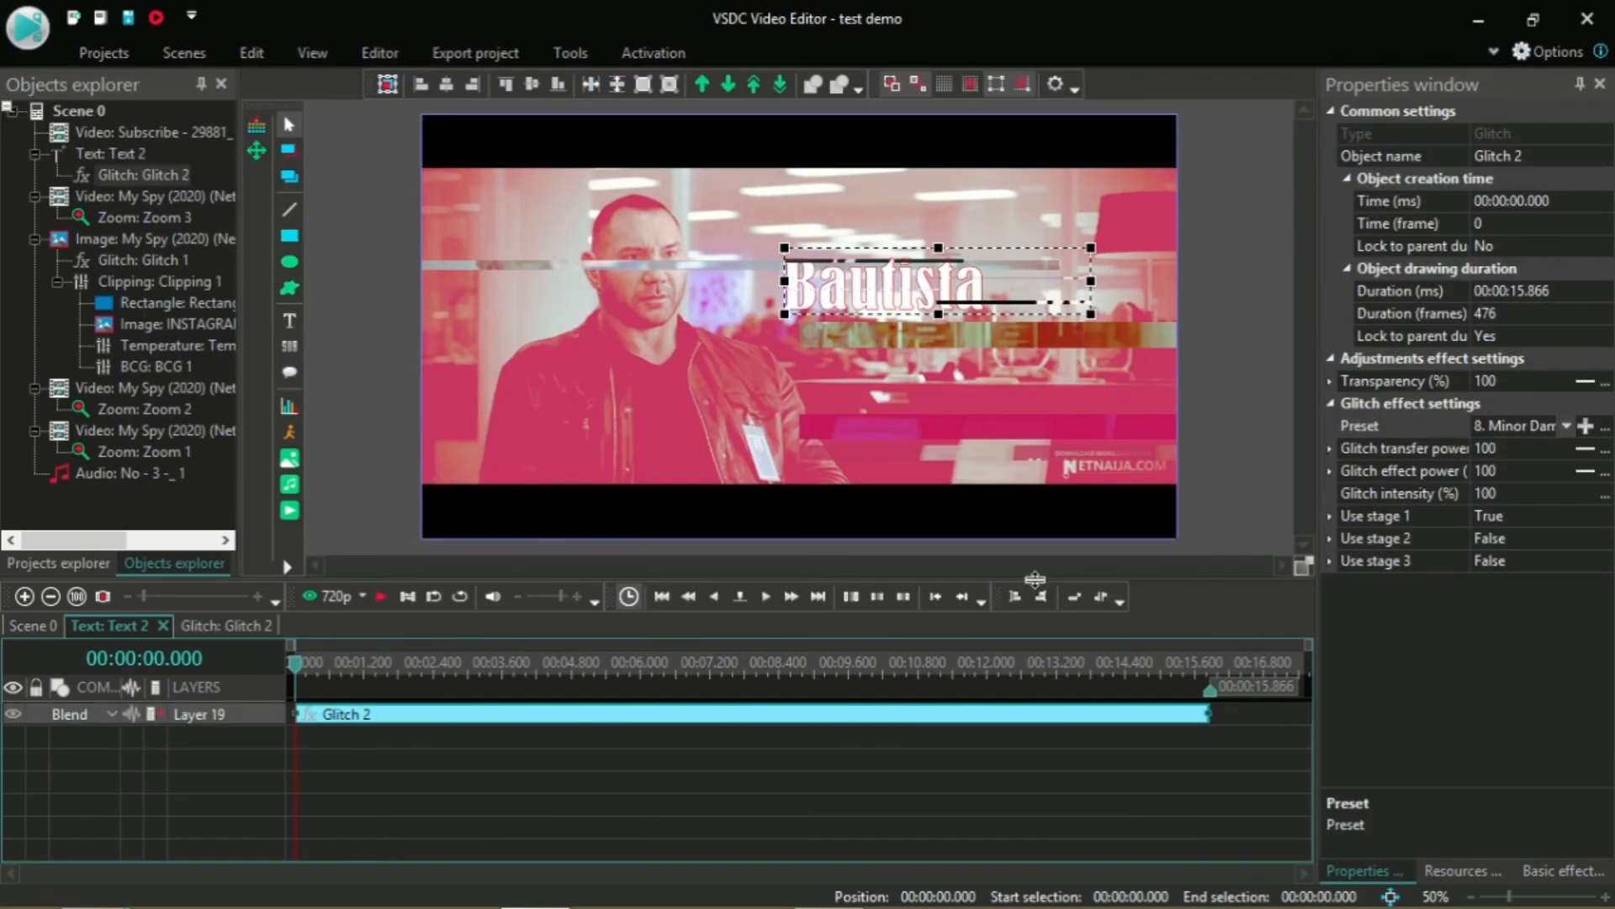
Step: Add a left-to-right DiffuseFX transition at the "Bautista" title's start, lasting 00:00:02.866, with cell width and height dividers of 1
{"action": "left_click", "coordinate": [376, 53]}
{"action": "left_click", "coordinate": [224, 126]}
{"action": "mouse_move", "coordinate": [285, 381]}
{"action": "left_click", "coordinate": [374, 404]}
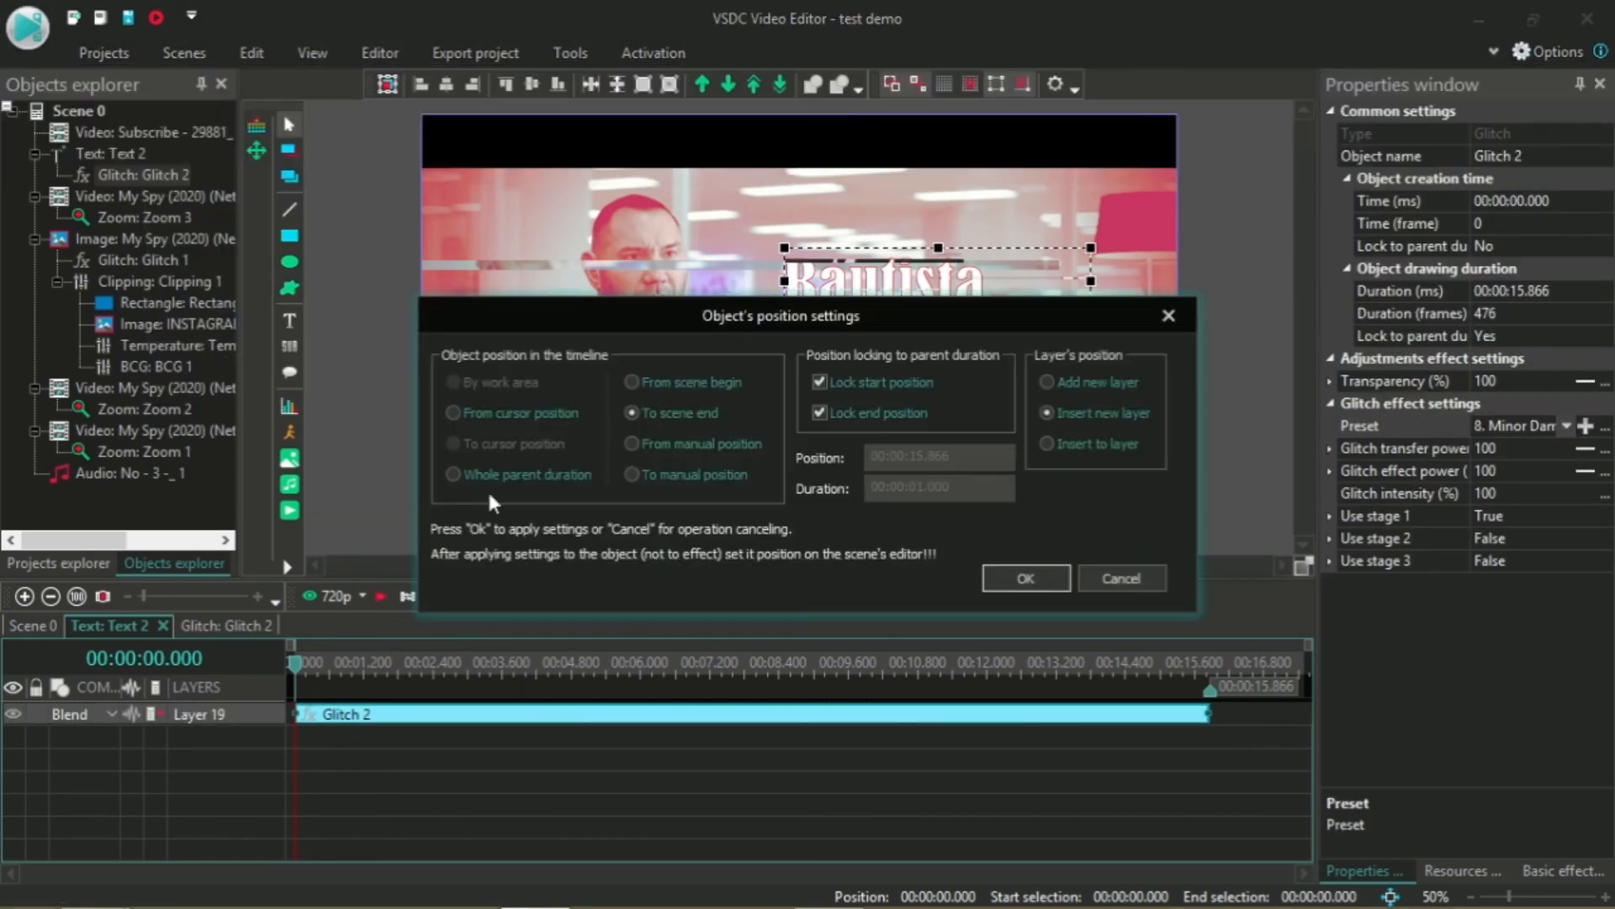
{"action": "left_click", "coordinate": [1028, 579]}
{"action": "left_click", "coordinate": [1519, 291]}
{"action": "key", "text": "Return"}
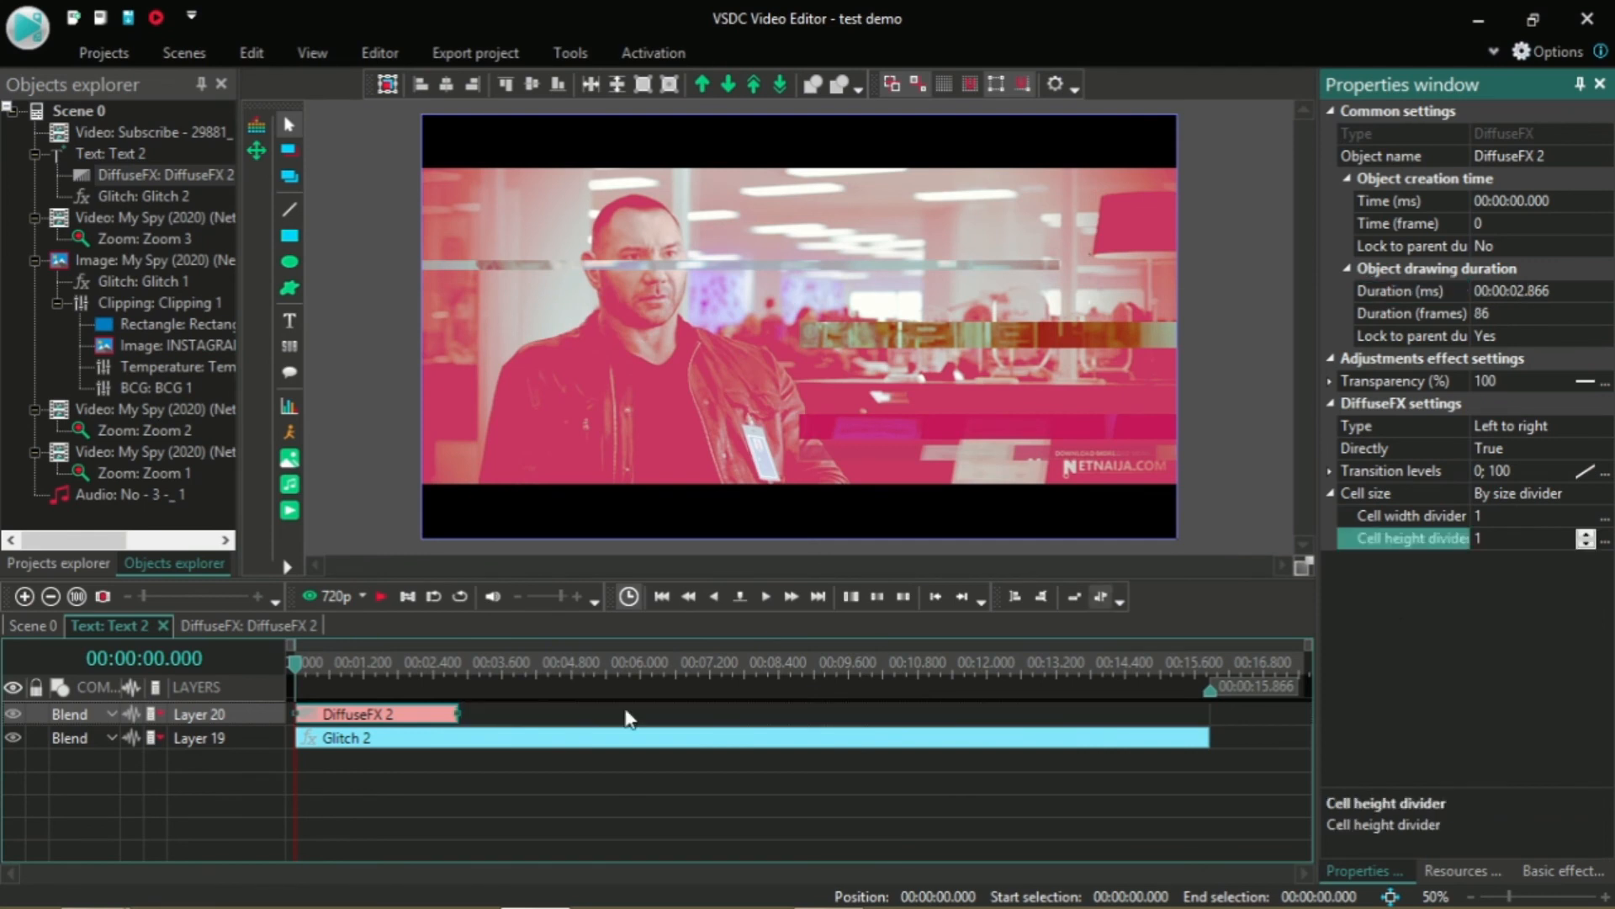
Step: Return to the main scene's timeline and play the freeze-frame section from 00:00:33.400 to preview the glitching "Bautista" title
{"action": "left_click", "coordinate": [32, 625]}
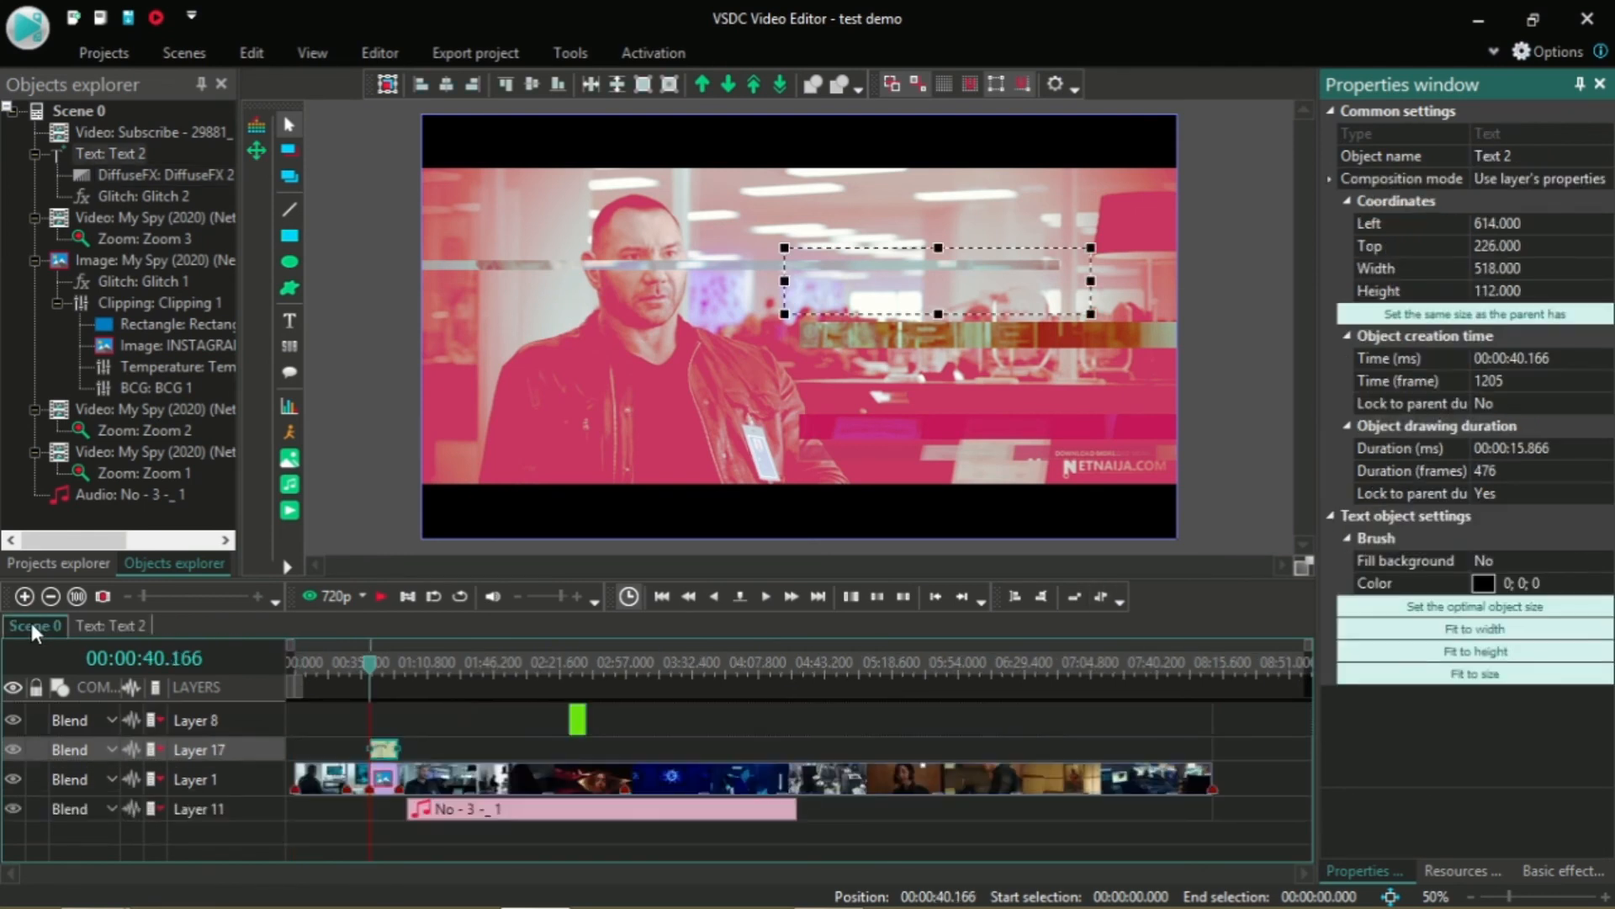
{"action": "left_click", "coordinate": [365, 665]}
{"action": "left_click_drag", "start_coordinate": [368, 667], "coordinate": [360, 671]}
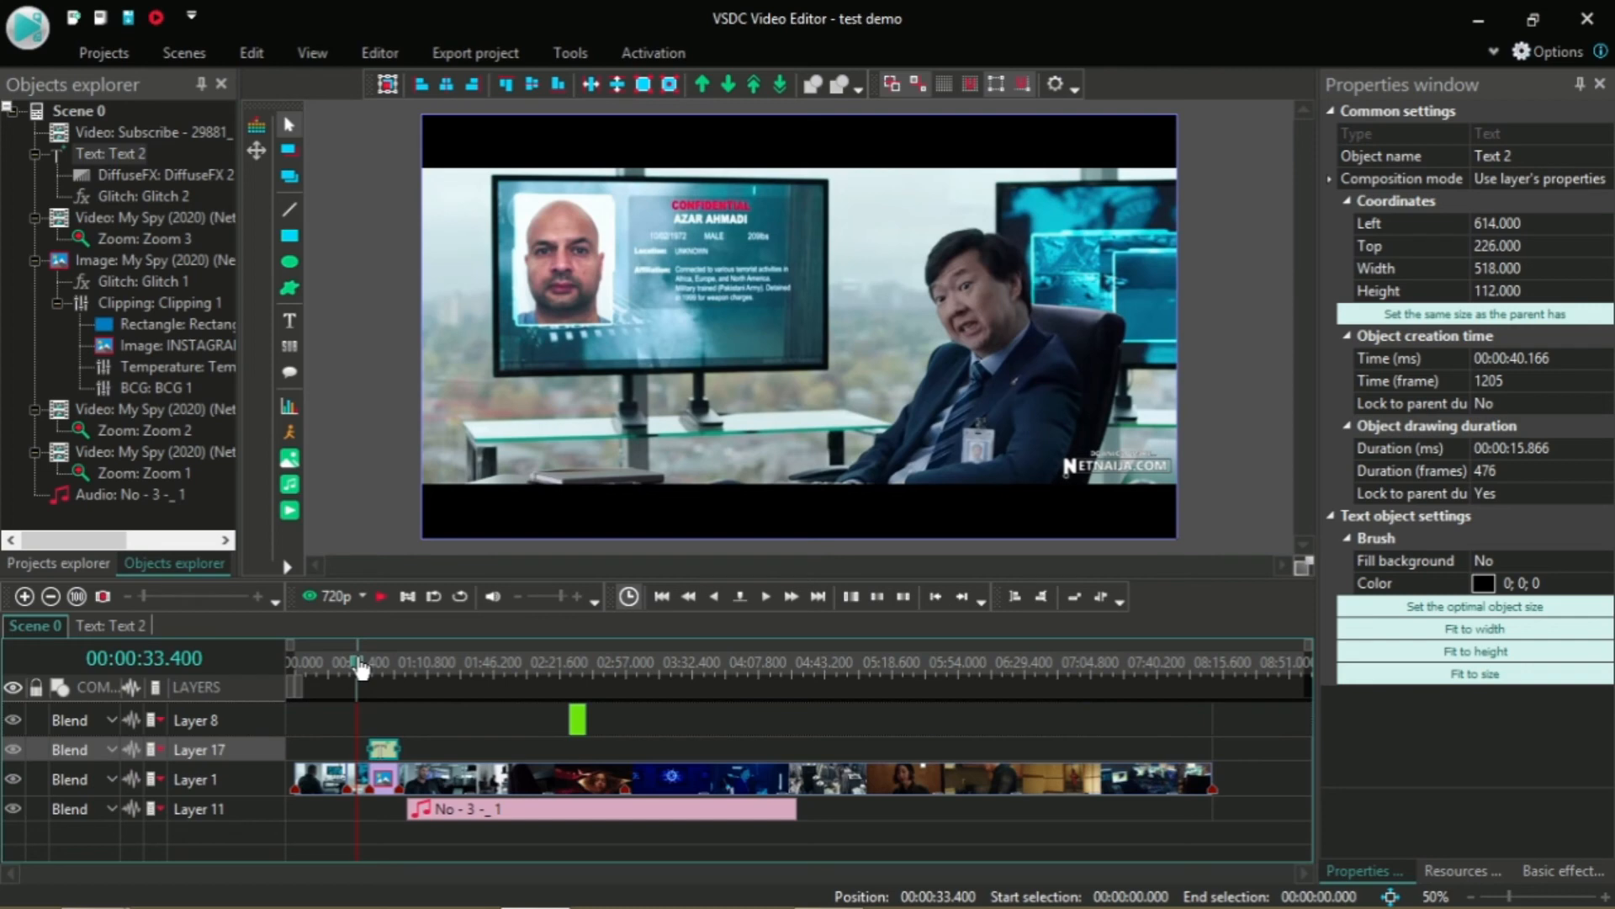
{"action": "key", "text": "space"}
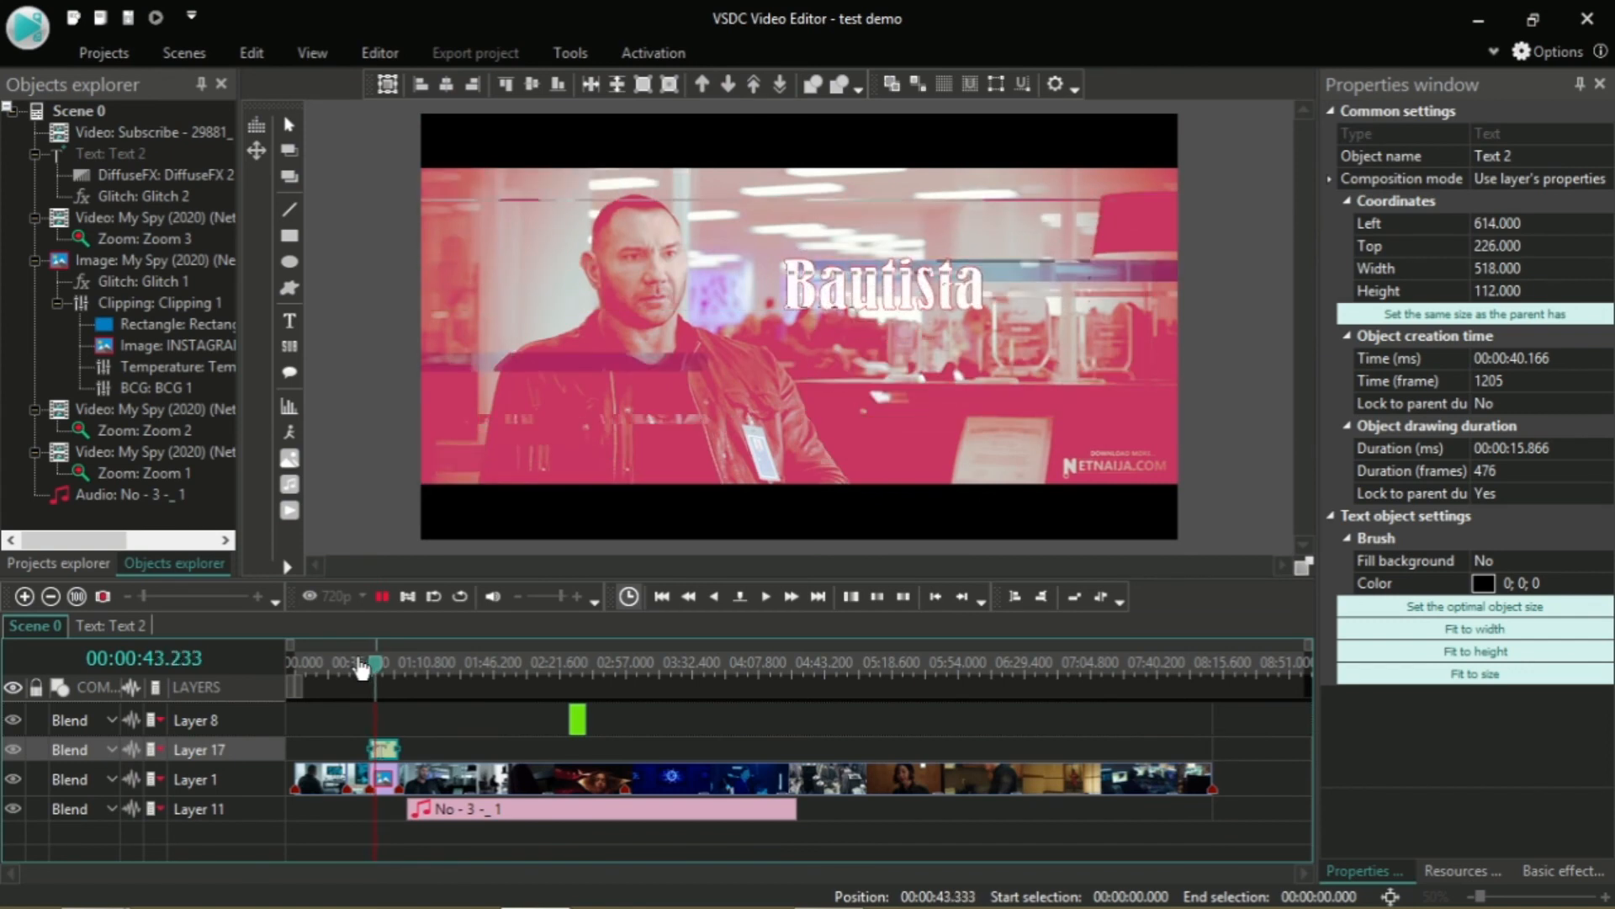
{"action": "key", "text": "space"}
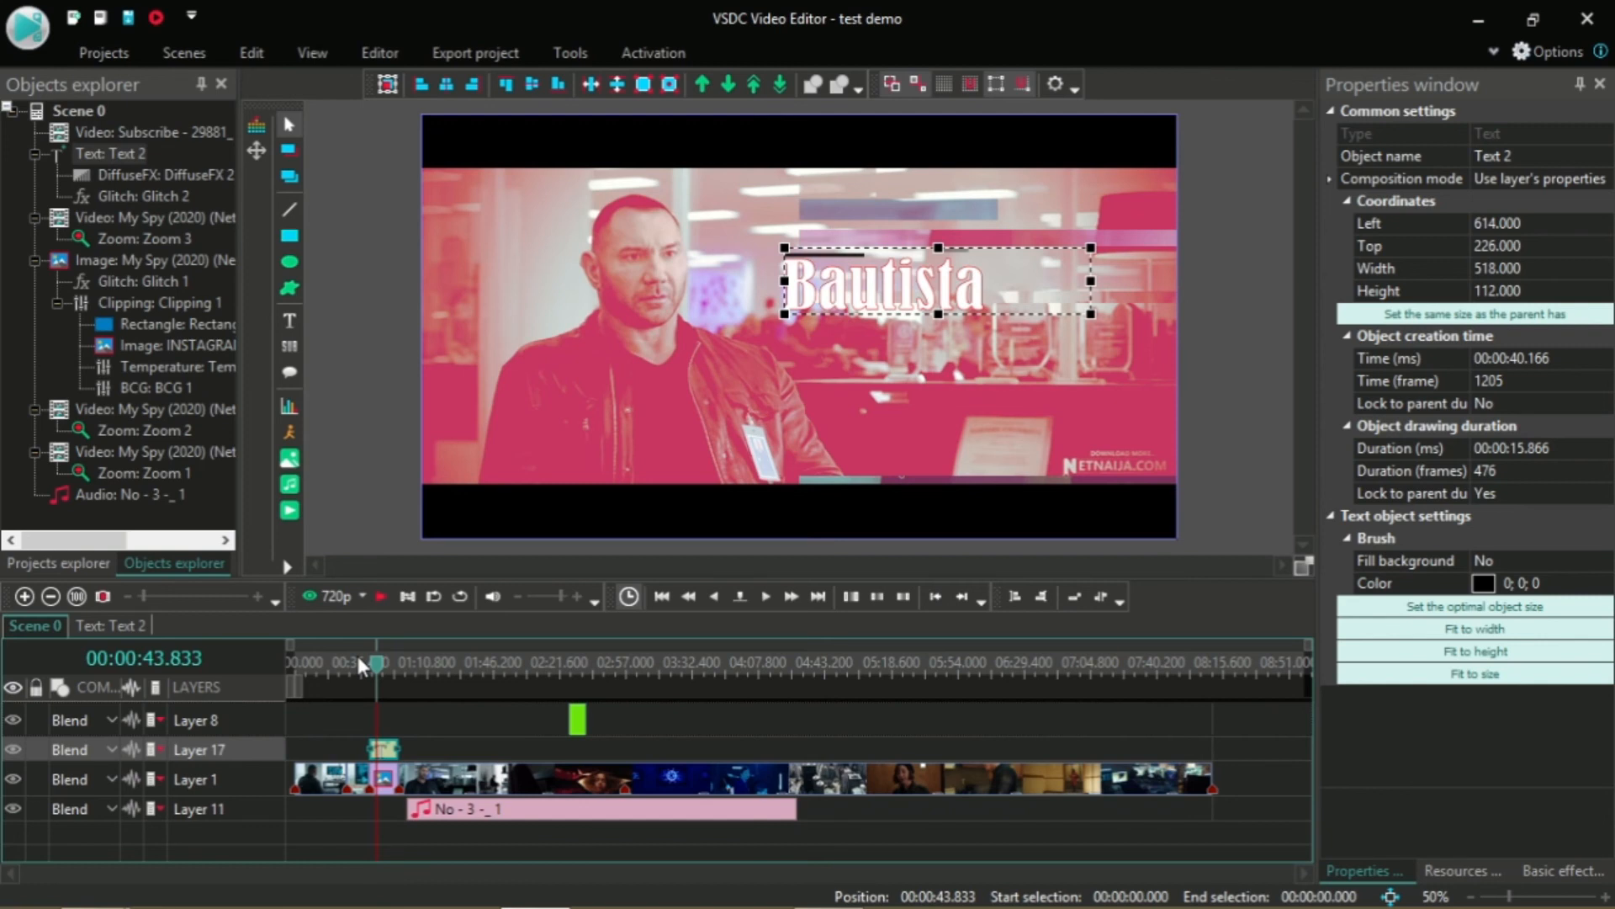
Step: Shorten the freeze-frame image and the "Bautista" title, and move the following video clip against the image, starting at 00:00:47.833
{"action": "left_click", "coordinate": [389, 779]}
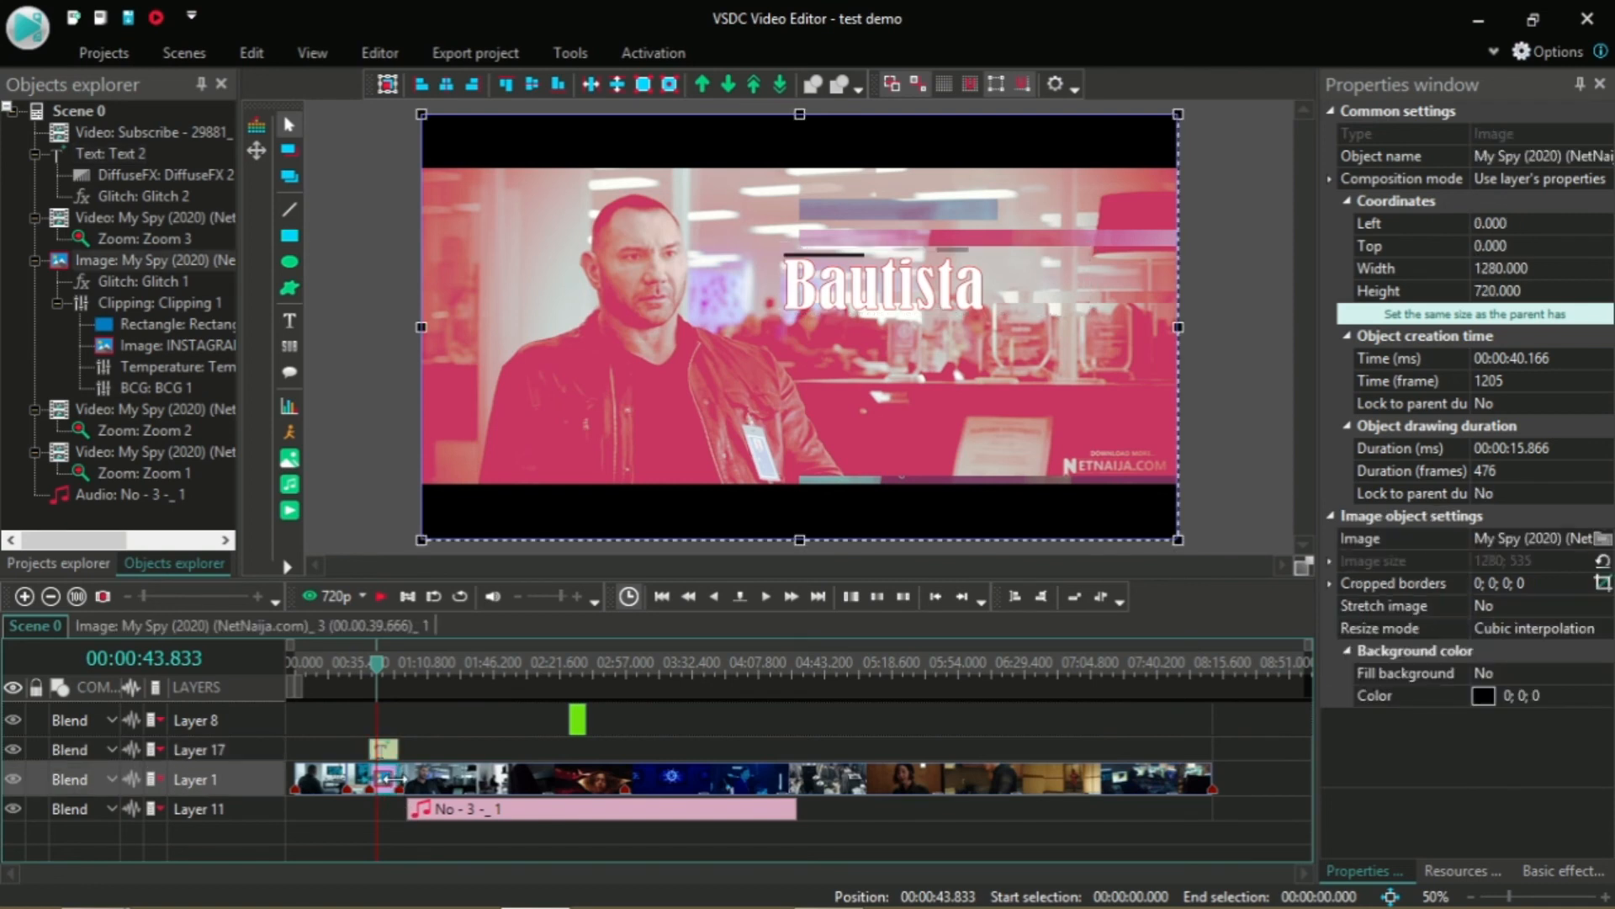
{"action": "left_click_drag", "start_coordinate": [389, 779], "coordinate": [379, 783]}
{"action": "left_click", "coordinate": [393, 751]}
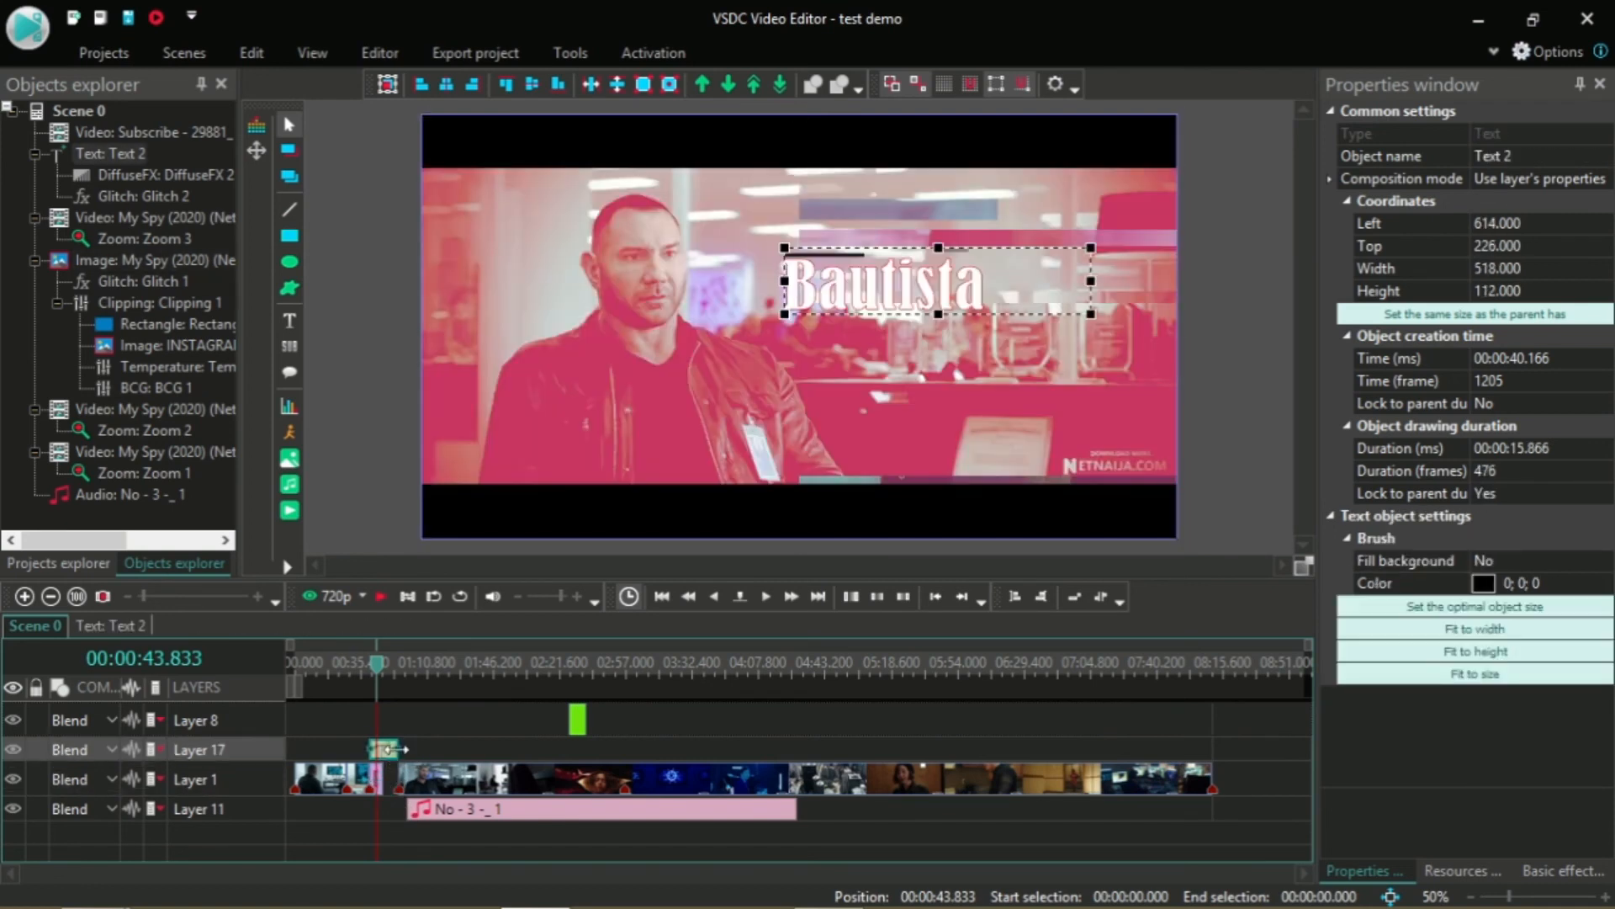
{"action": "left_click_drag", "start_coordinate": [431, 781], "coordinate": [409, 783]}
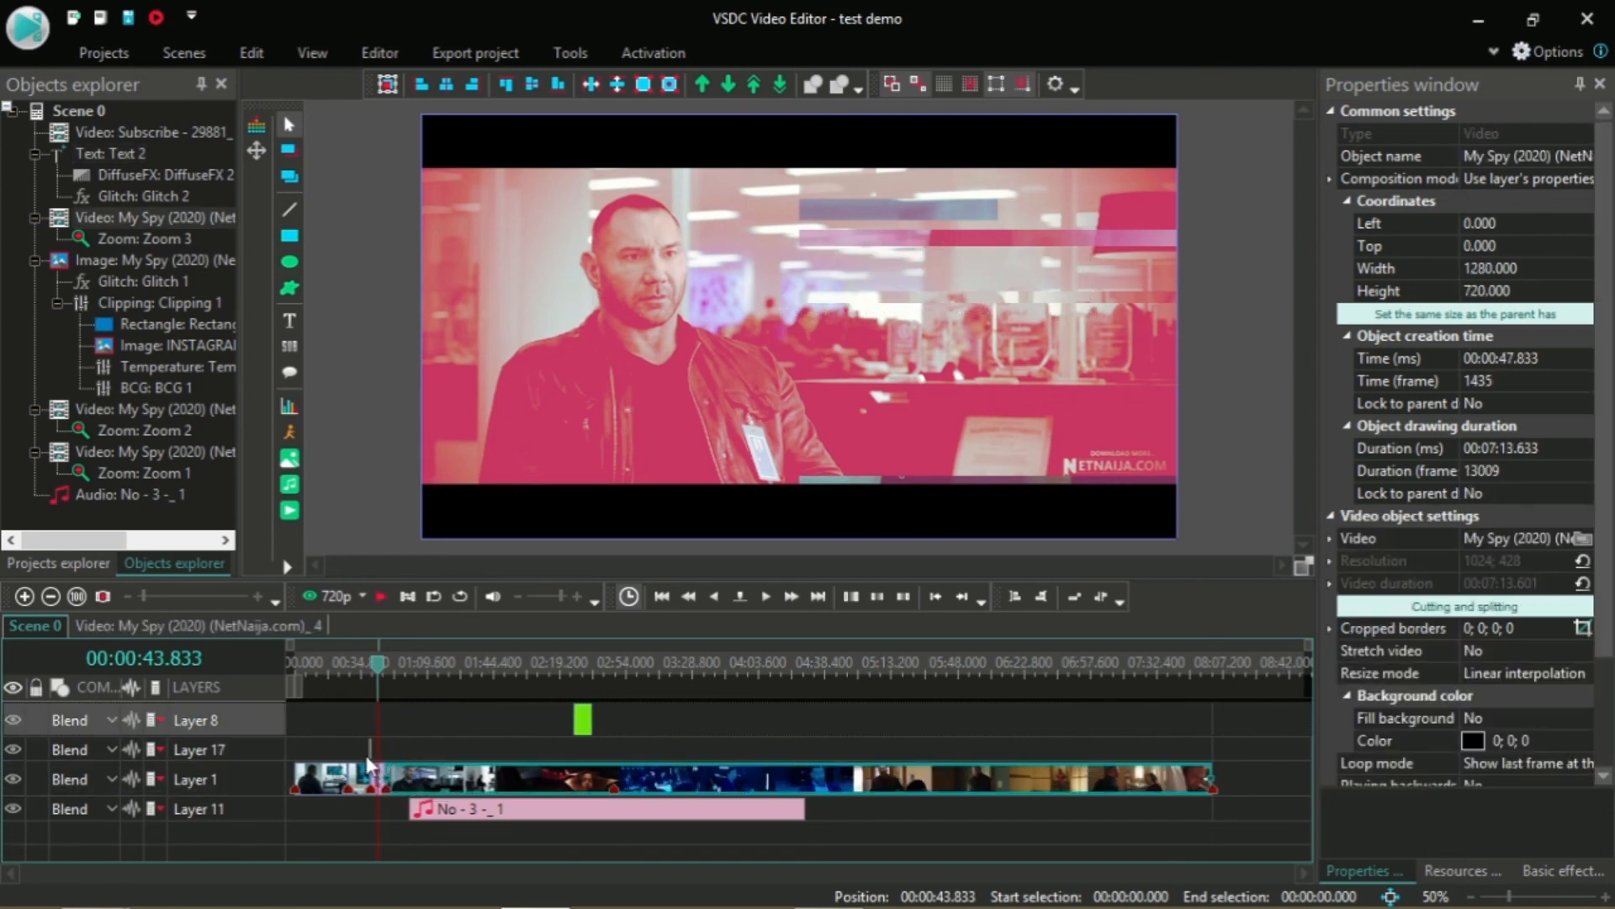
{"action": "left_click", "coordinate": [367, 755]}
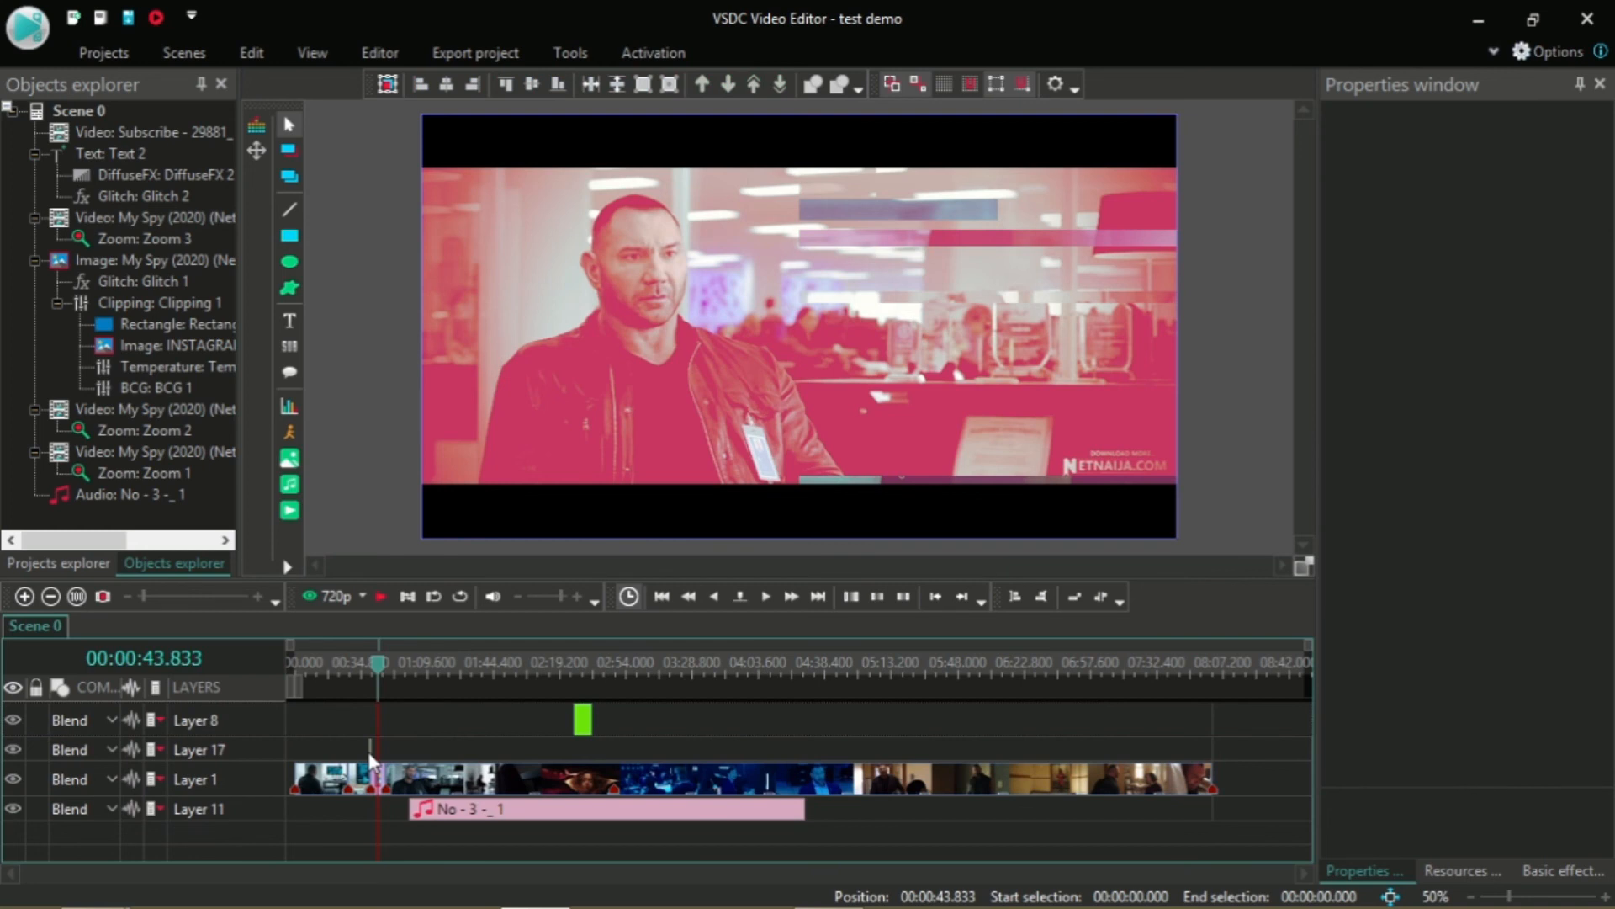
Step: Play the shortened freeze-frame, then preview the video where the "No - 3 -" audio begins
{"action": "key", "text": "space"}
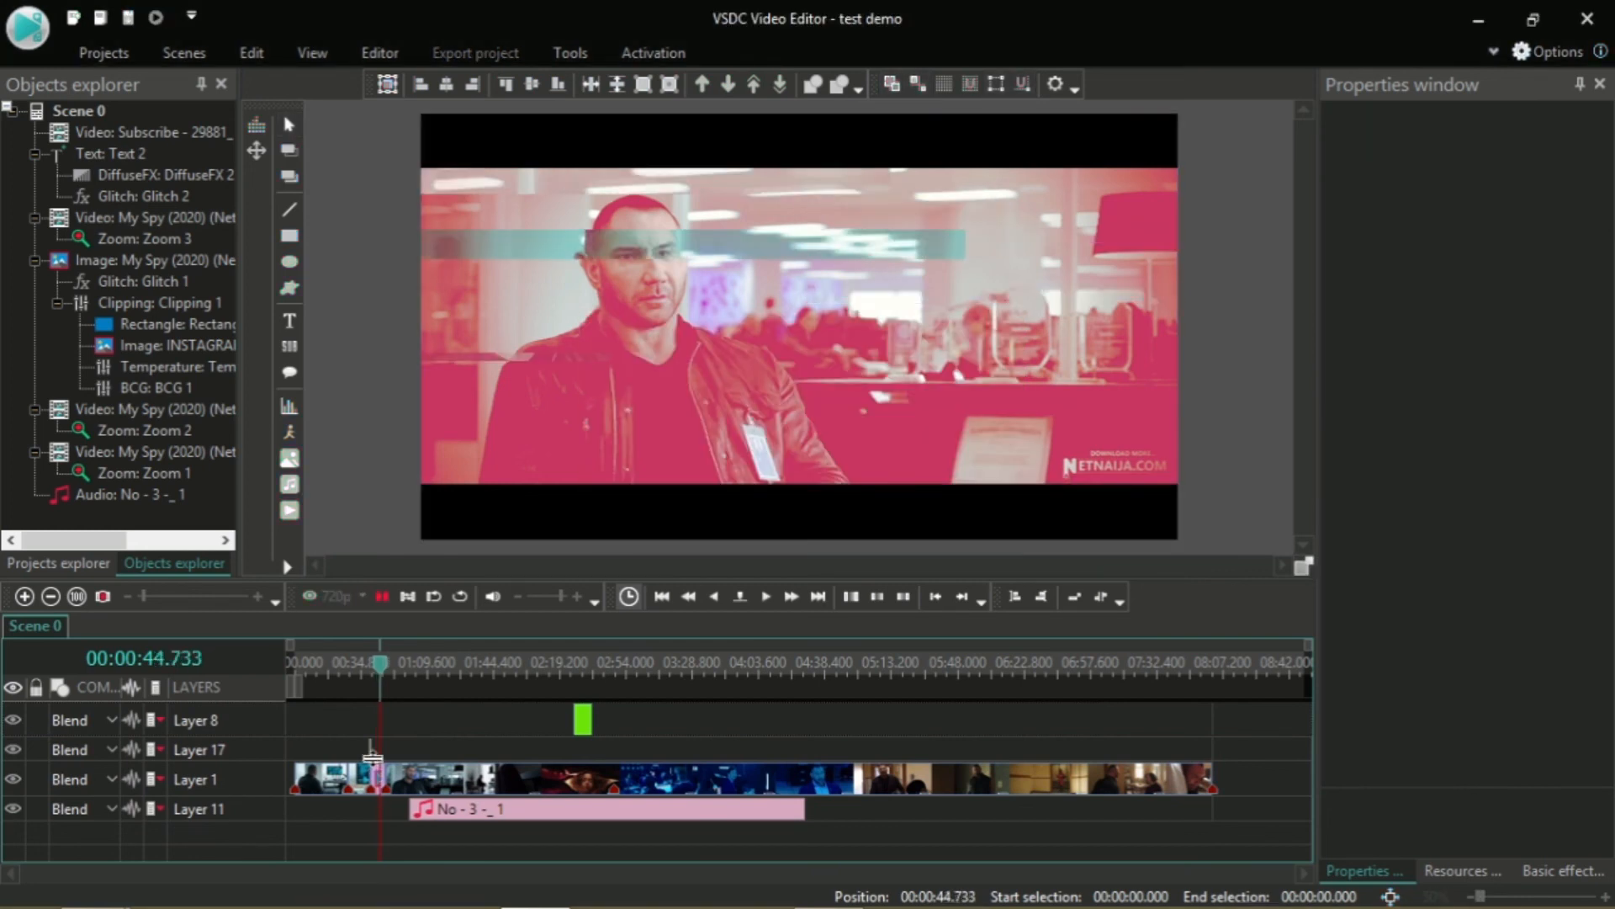
{"action": "left_click", "coordinate": [406, 666]}
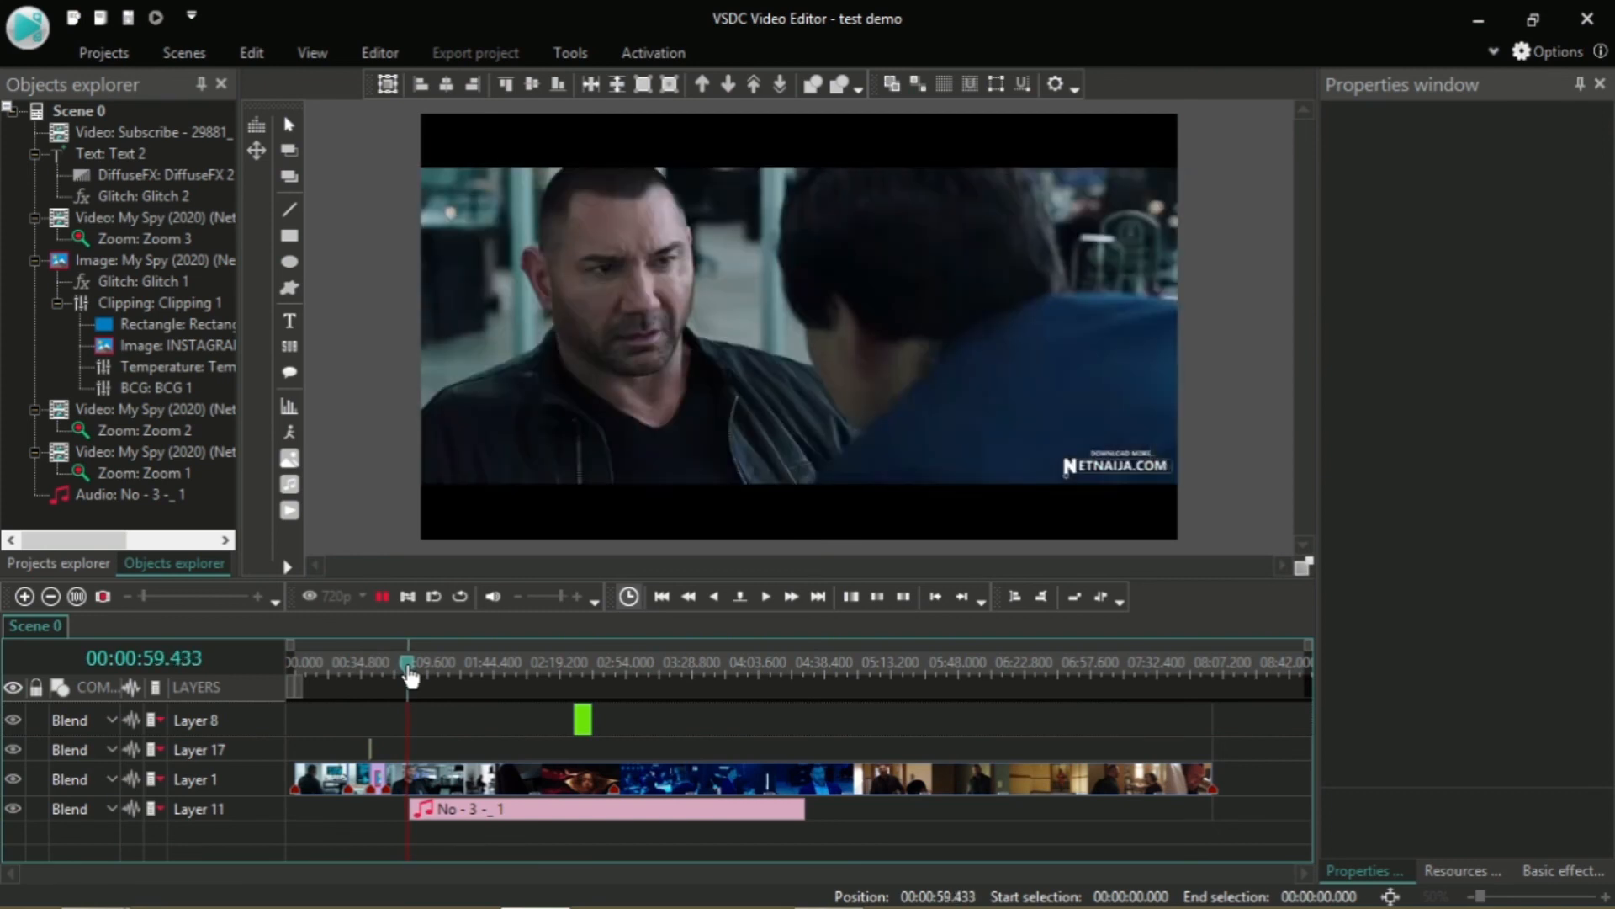
{"action": "key", "text": "space"}
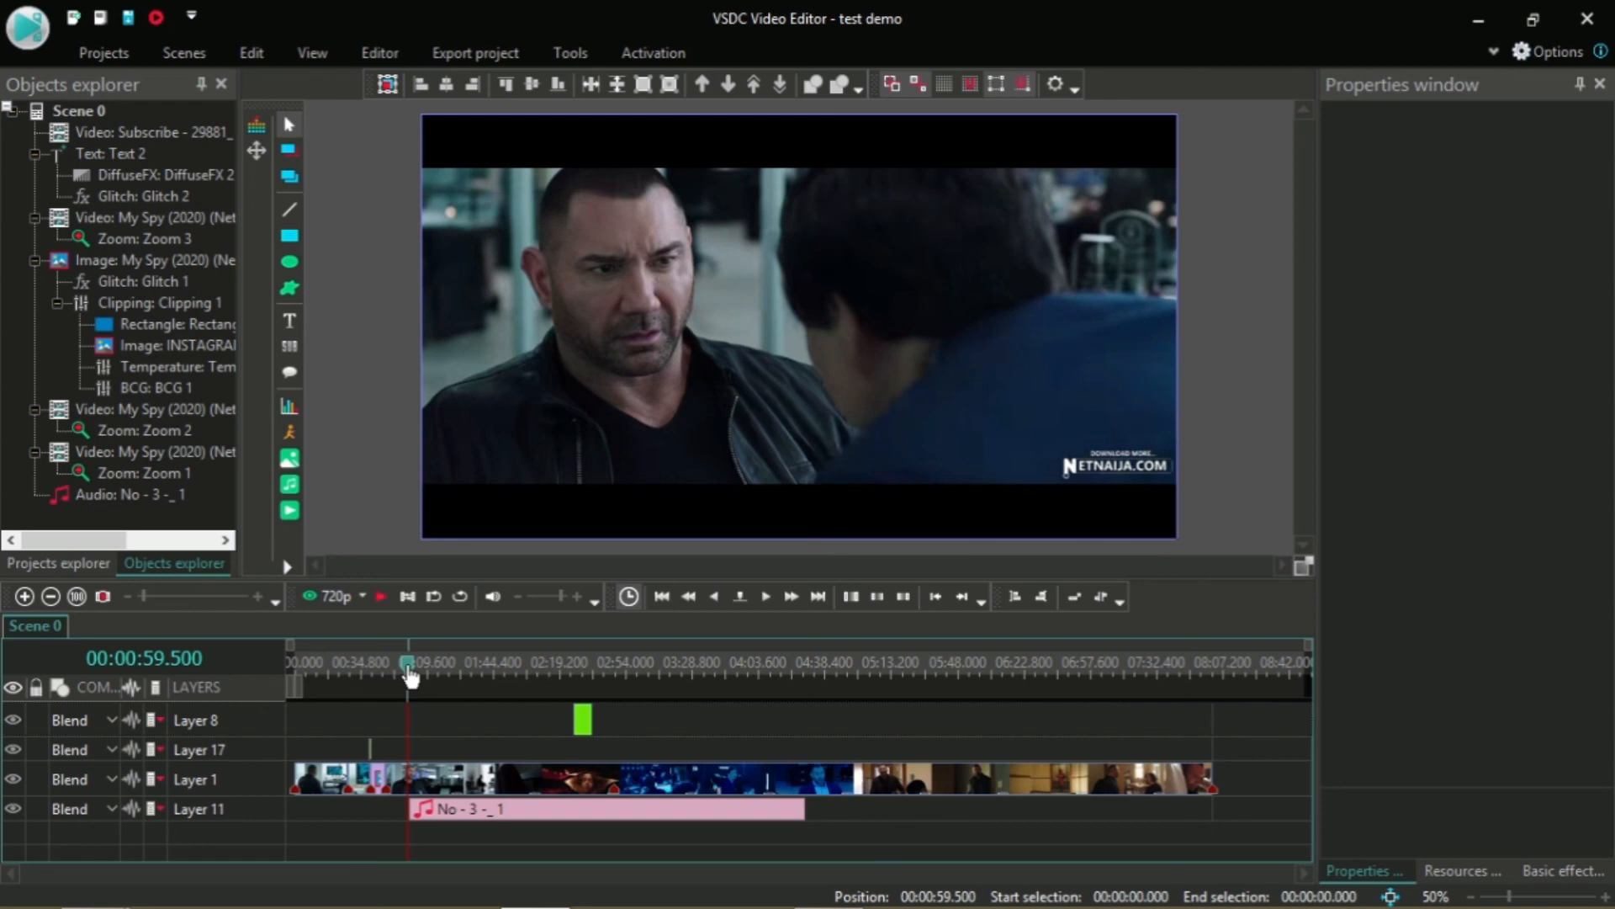
{"action": "key", "text": "space"}
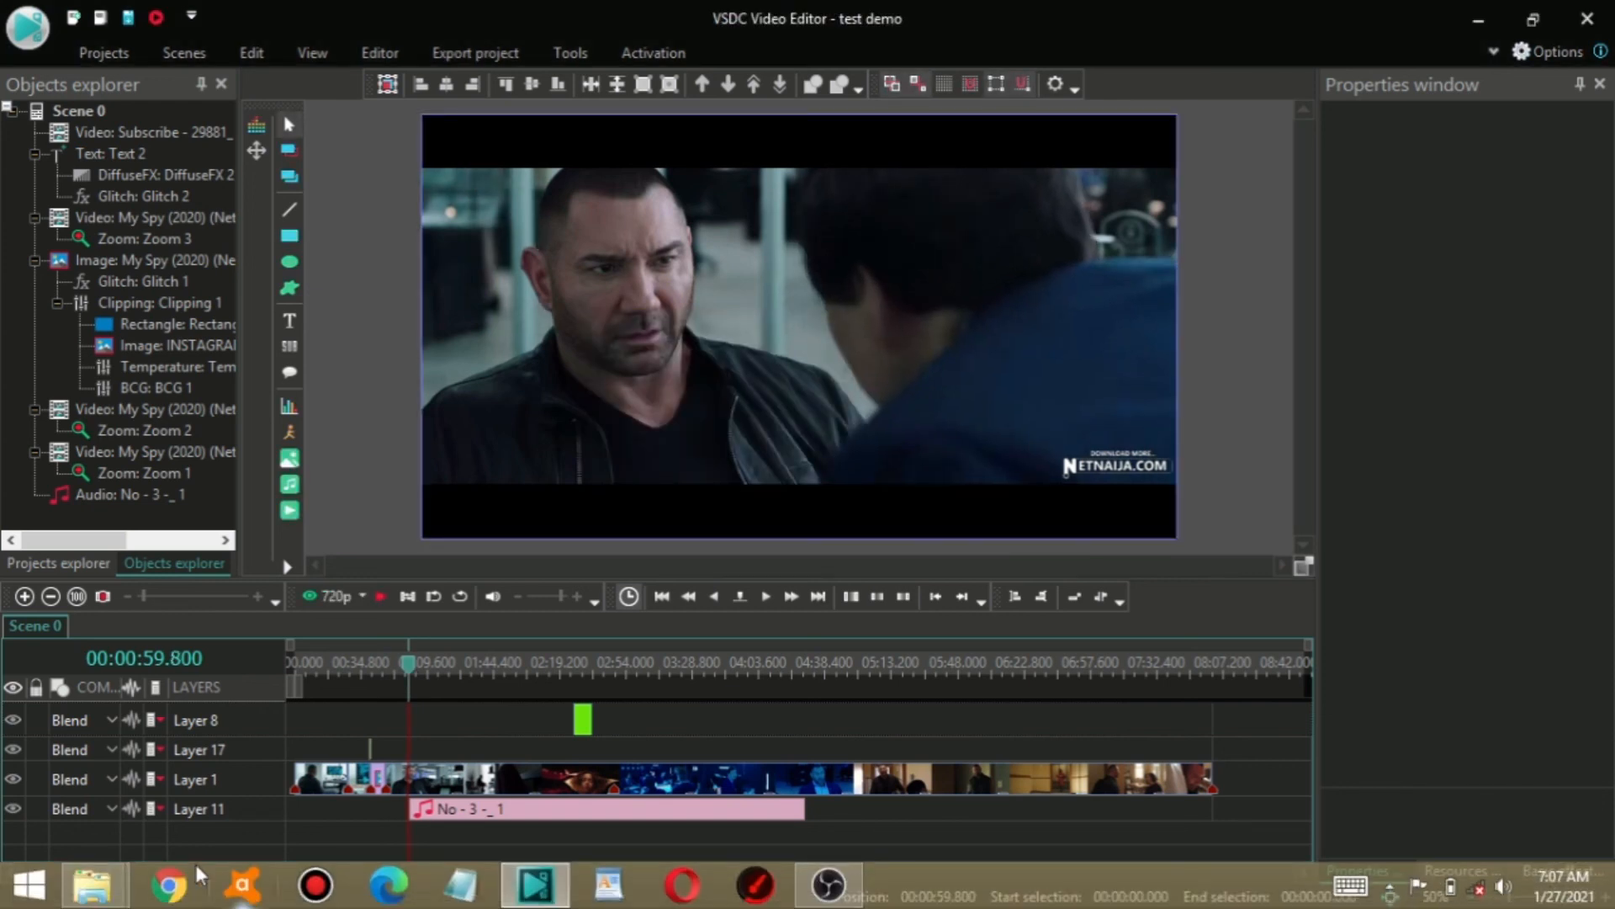
Step: Add the End Screen - 25104 video from File Explorer's youtube editing folder and place it after the last clip on Layer 1, at 00:08:01.466
{"action": "mouse_move", "coordinate": [93, 888]}
{"action": "left_click", "coordinate": [376, 797]}
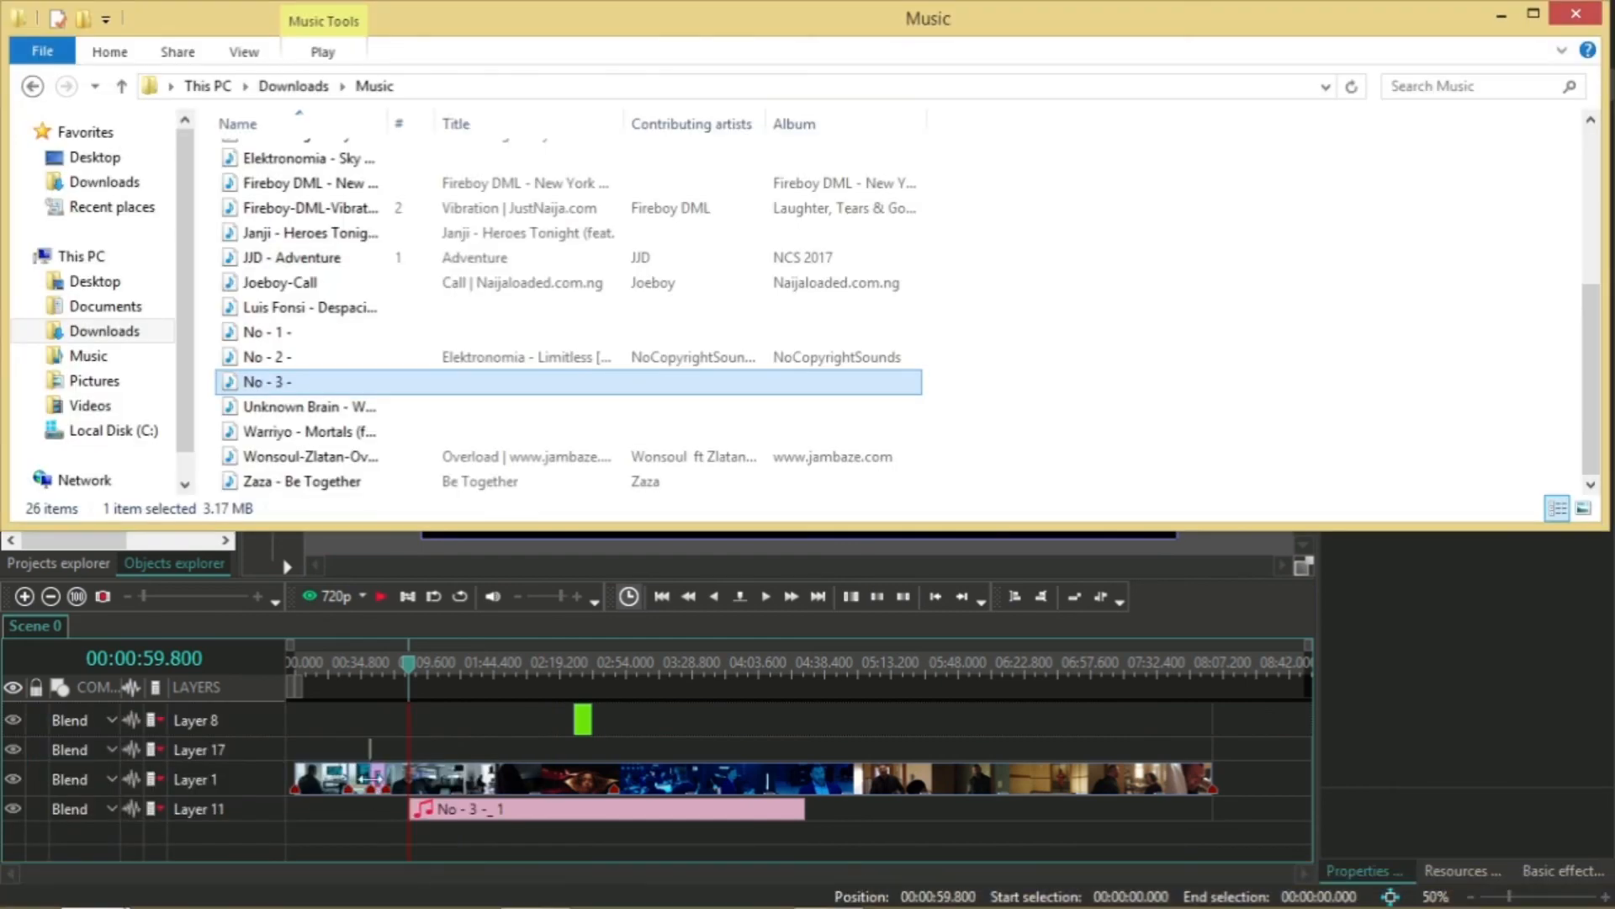
{"action": "left_click", "coordinate": [90, 406]}
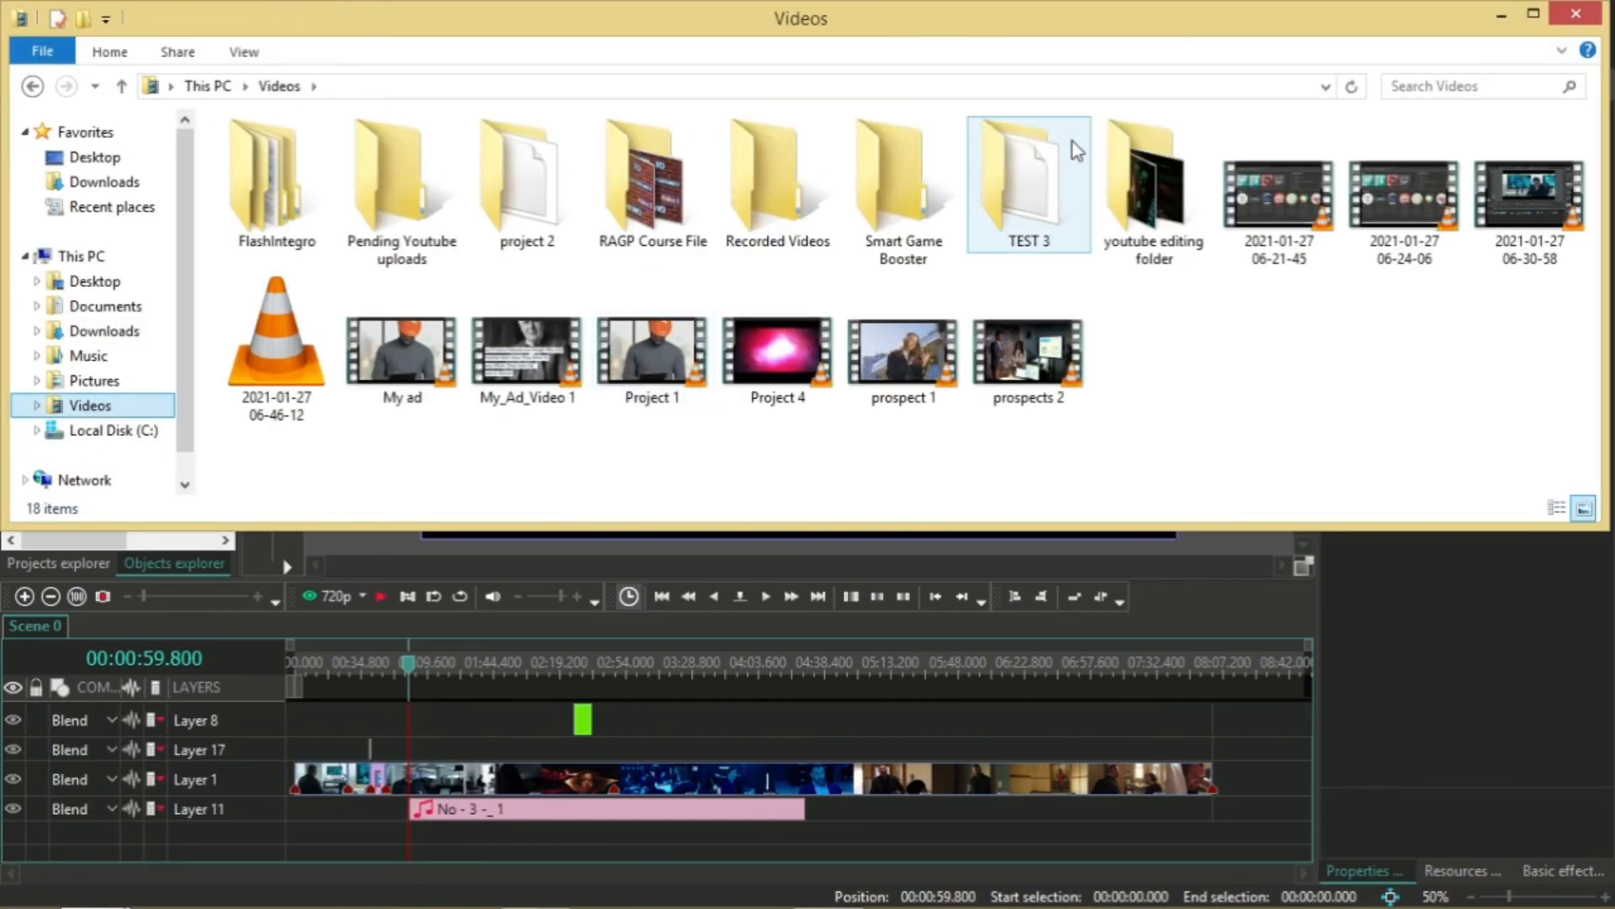
{"action": "double_click", "coordinate": [1180, 195]}
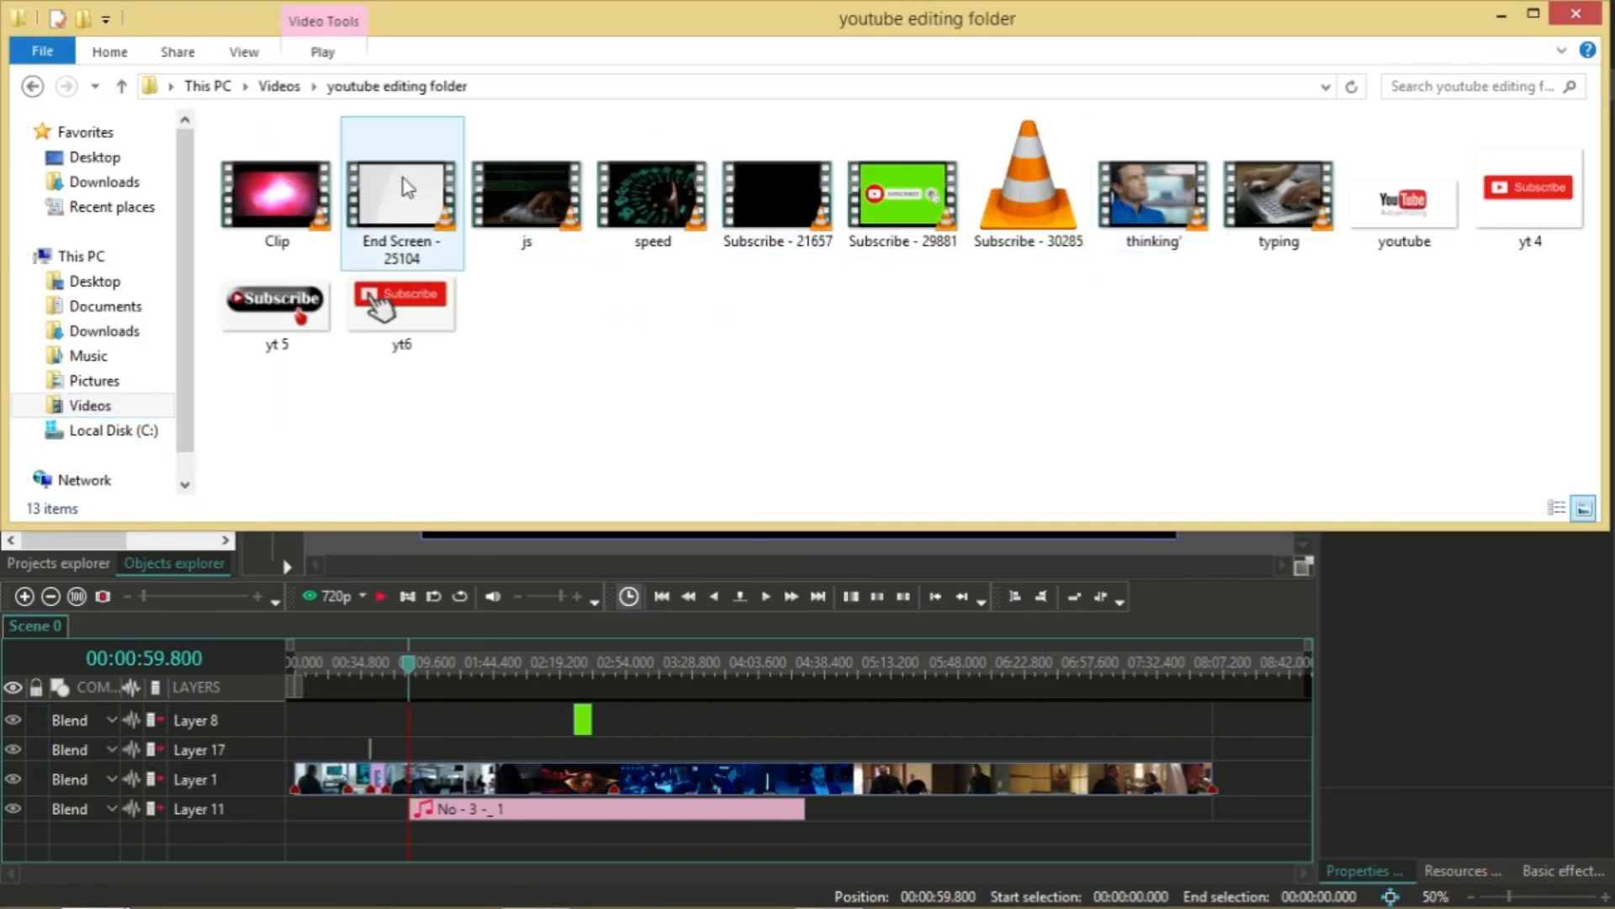
{"action": "left_click_drag", "start_coordinate": [407, 186], "coordinate": [1234, 818]}
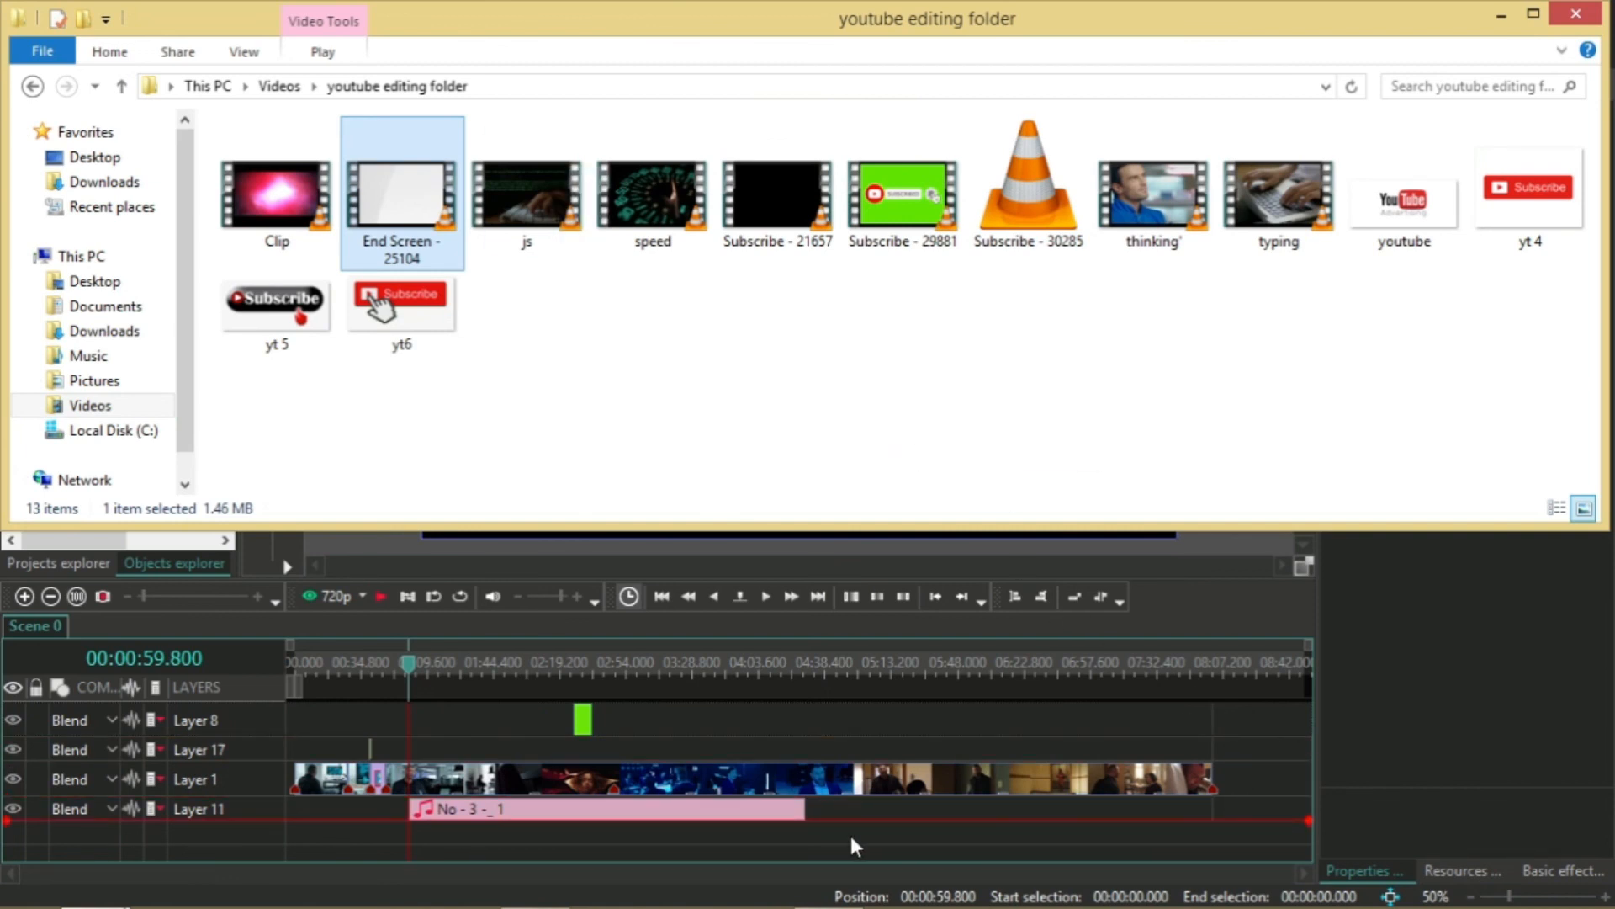
{"action": "left_click_drag", "start_coordinate": [745, 831], "coordinate": [745, 831]}
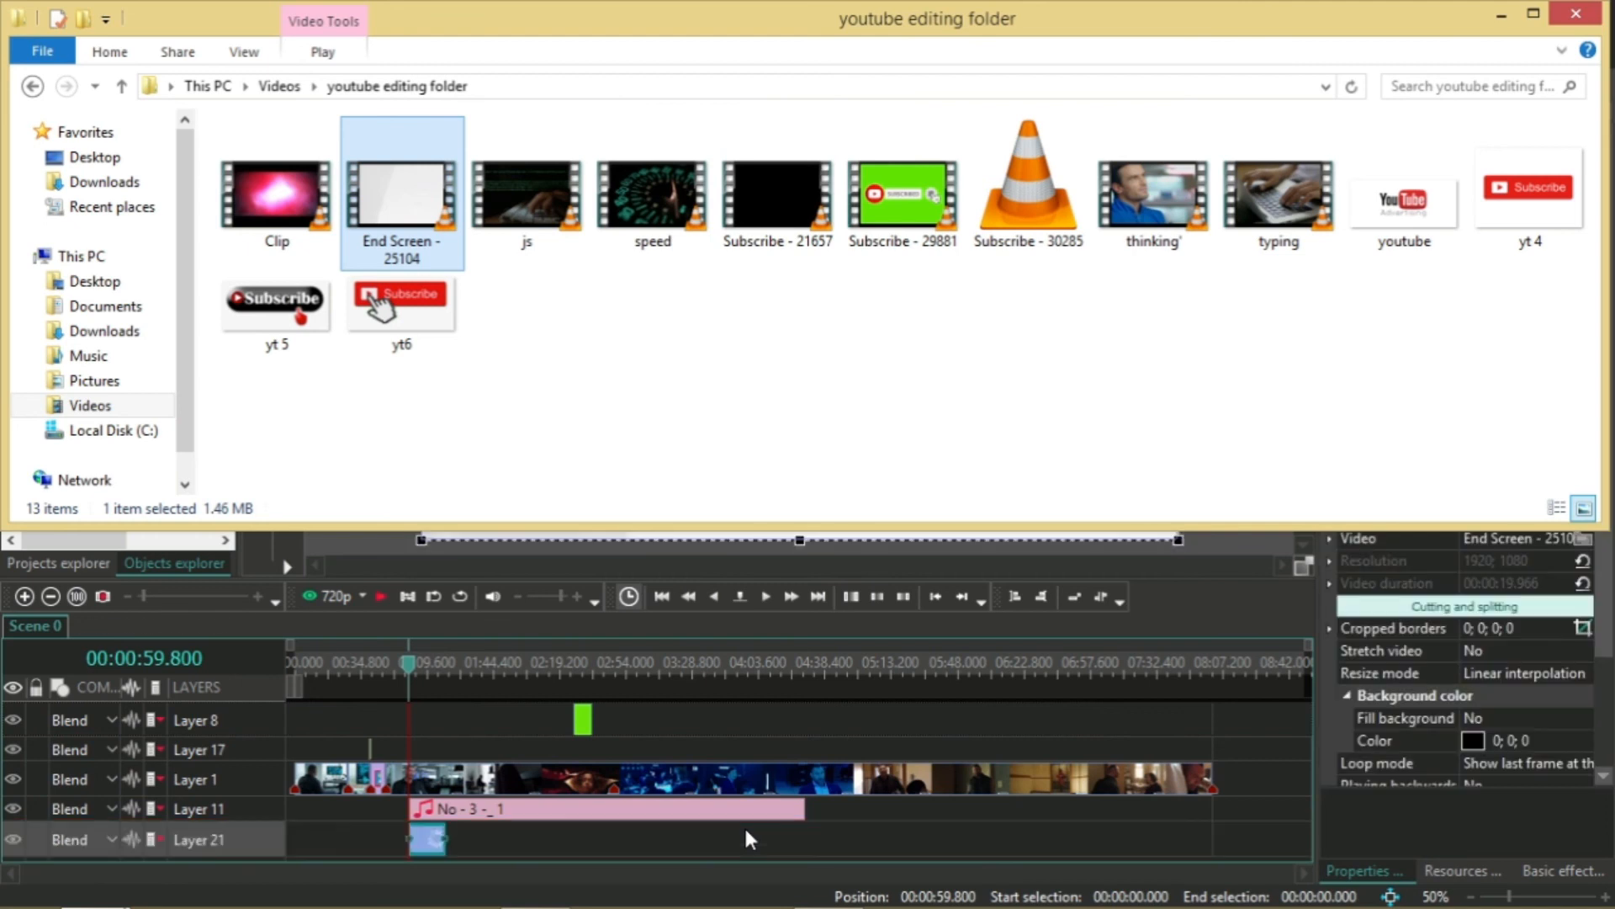
{"action": "left_click", "coordinate": [427, 850]}
{"action": "left_click_drag", "start_coordinate": [870, 761], "coordinate": [1199, 778]}
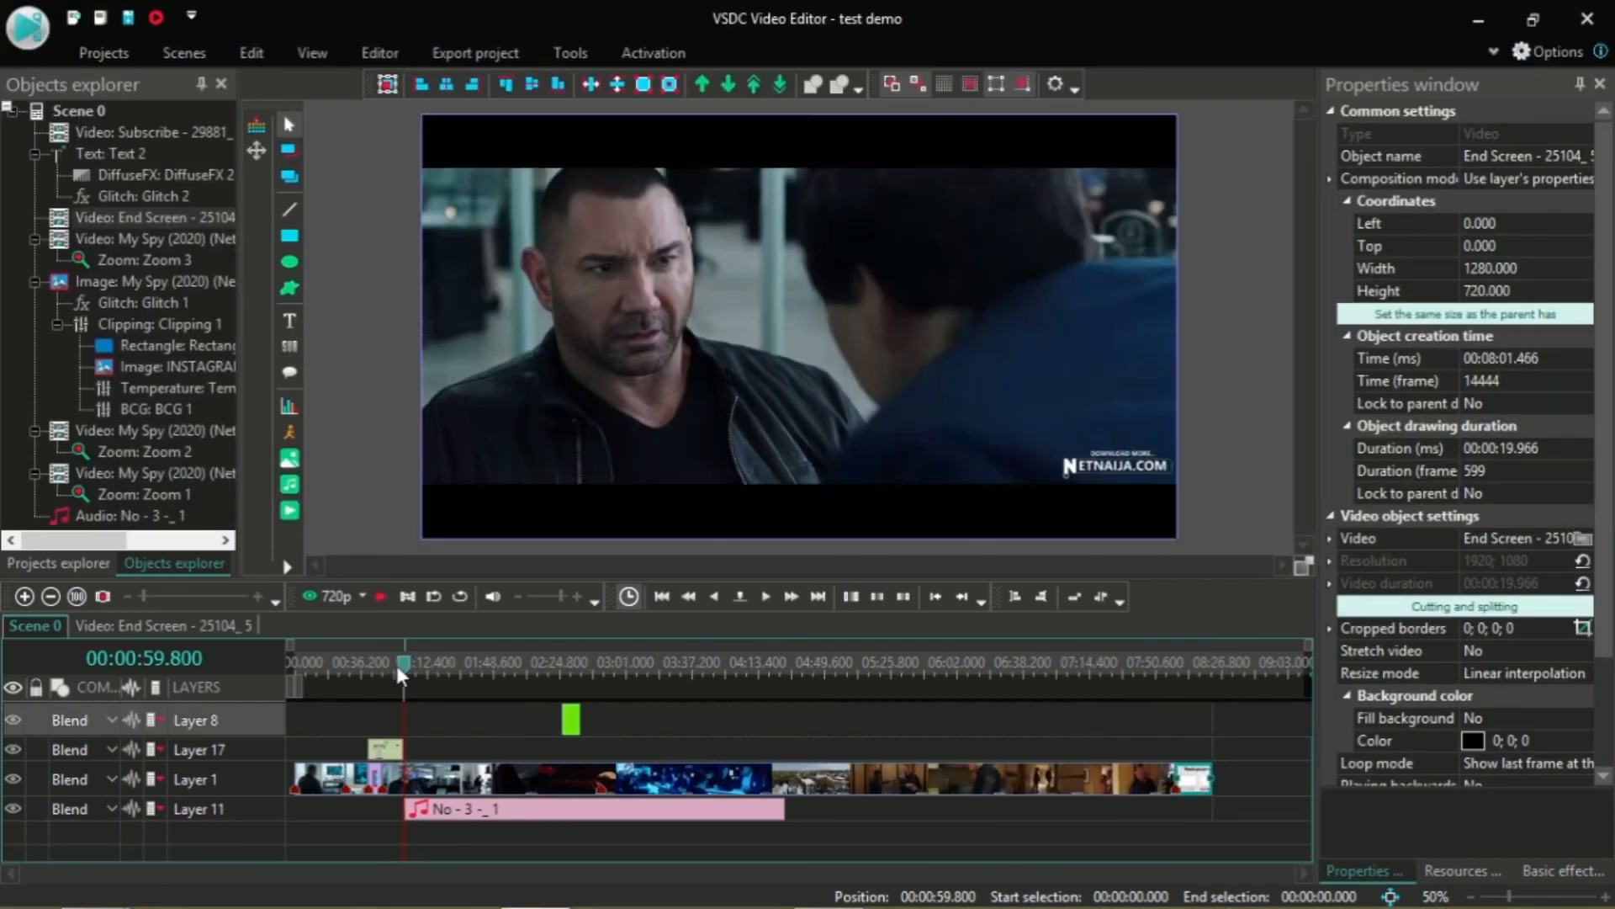
Step: Scrub through the title section, then play the end of the movie from 00:07:58.666 to check the cut to the end screen
{"action": "left_click_drag", "start_coordinate": [396, 665], "coordinate": [357, 664]}
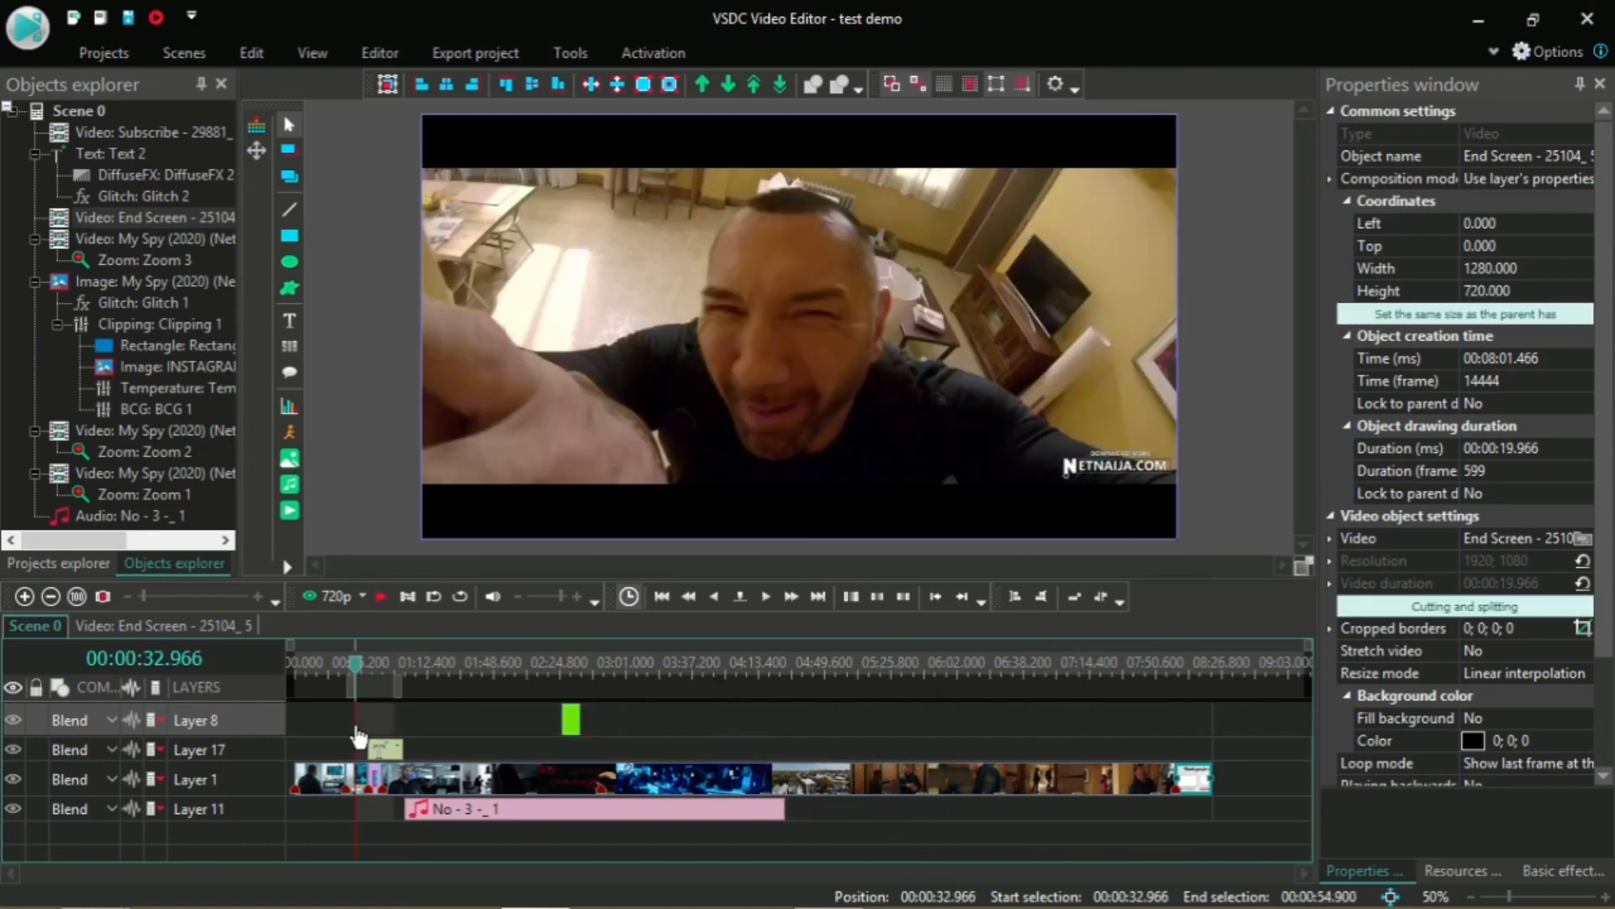
{"action": "left_click_drag", "start_coordinate": [358, 737], "coordinate": [396, 737]}
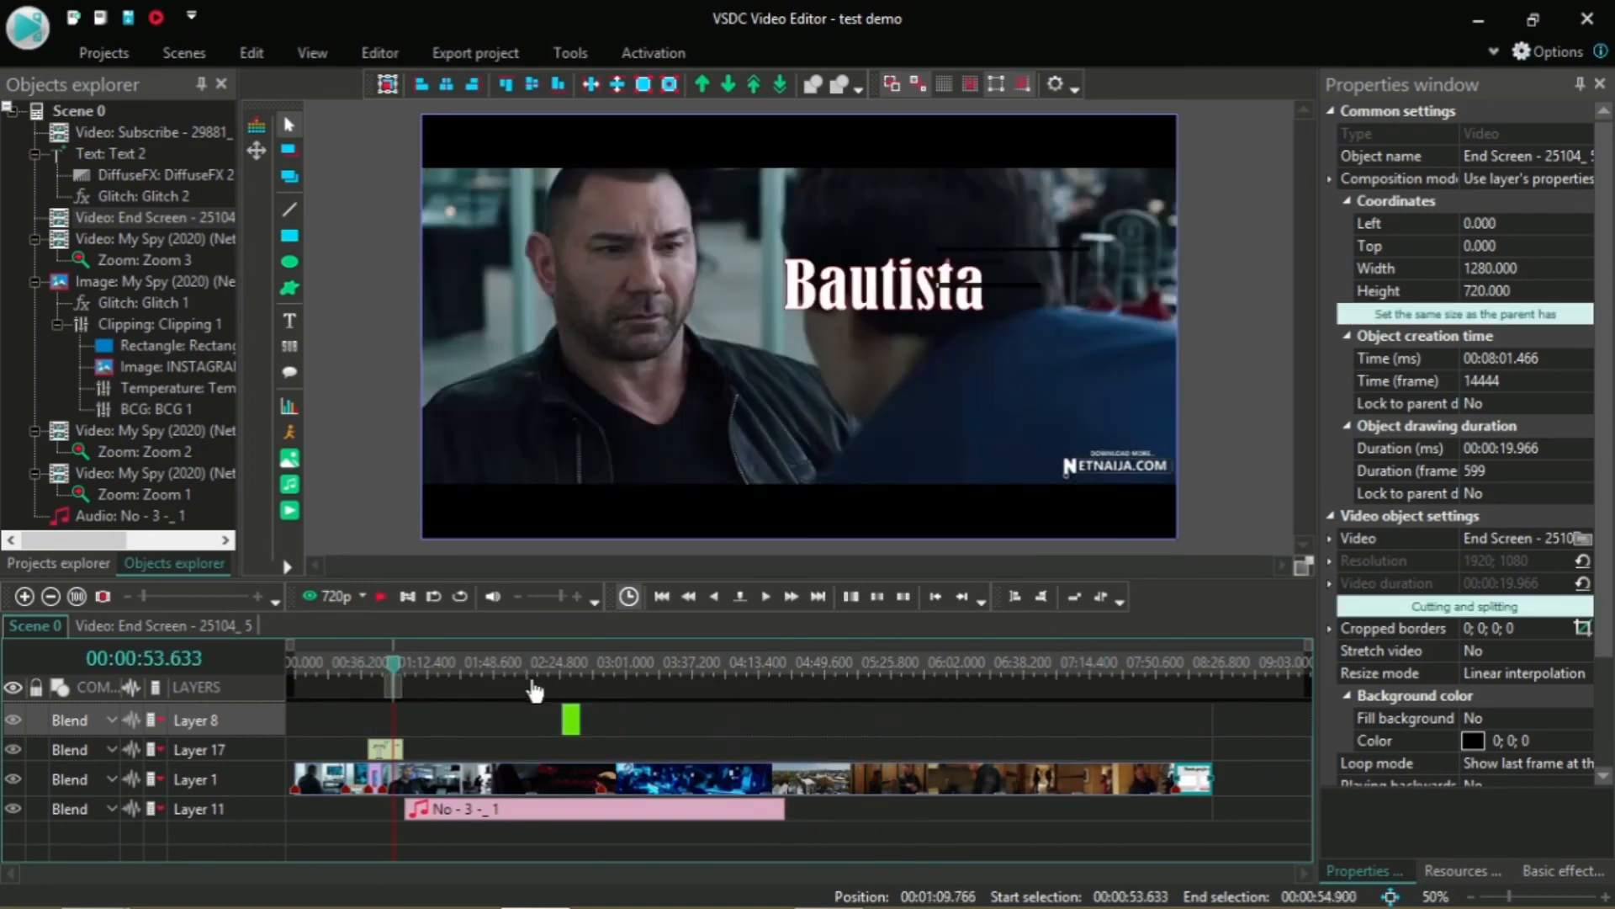
{"action": "left_click", "coordinate": [1136, 776]}
{"action": "left_click_drag", "start_coordinate": [1164, 788], "coordinate": [1195, 785]}
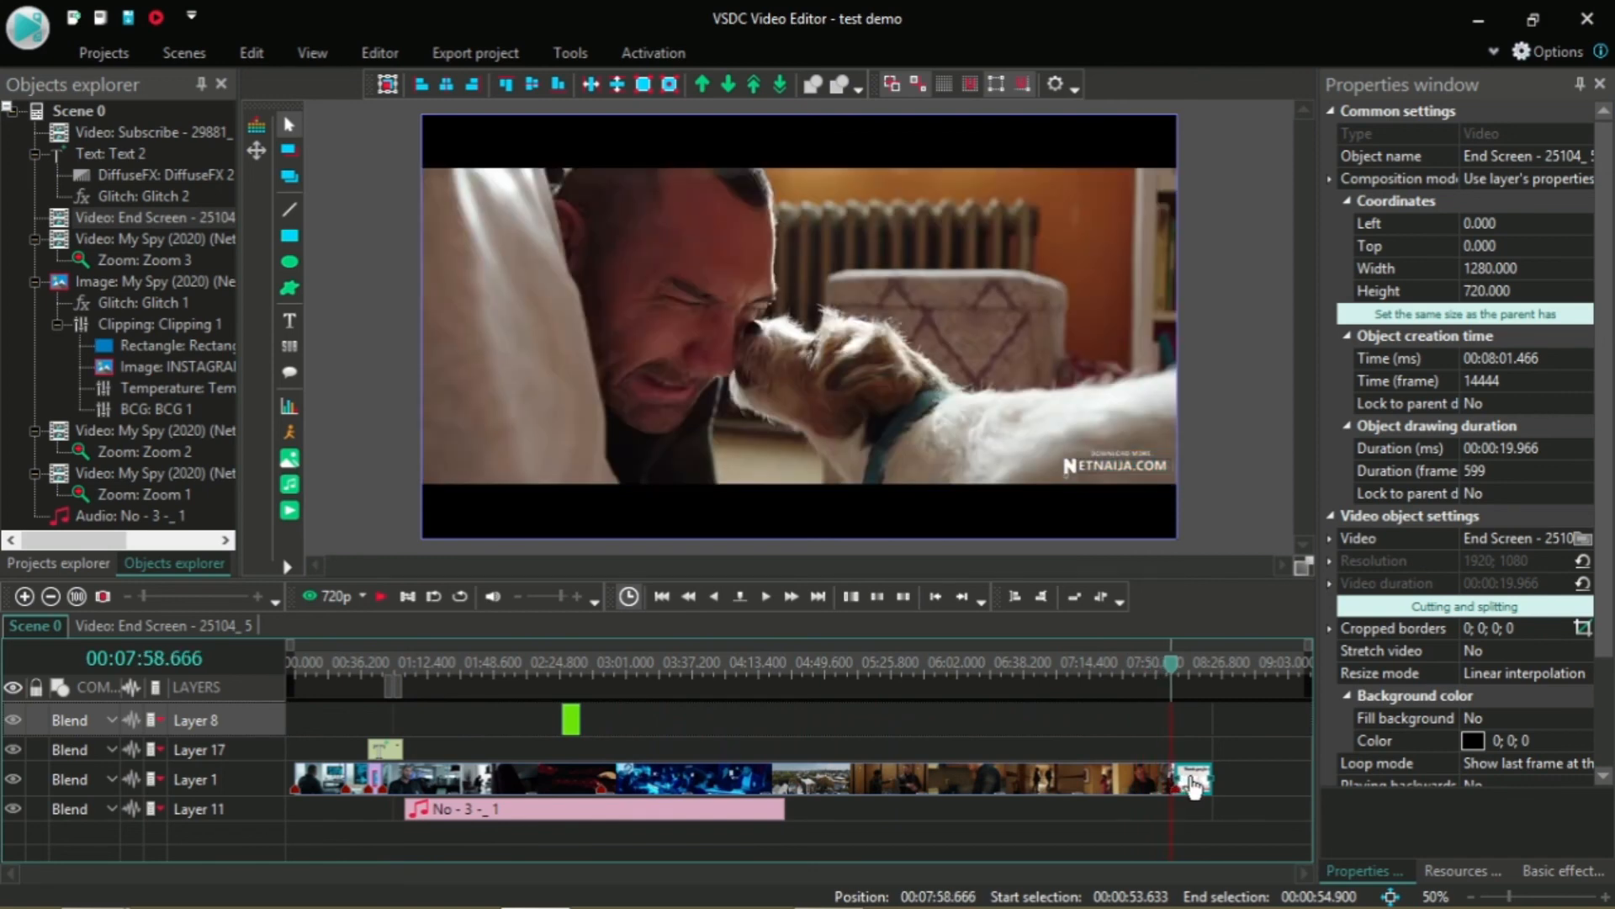
{"action": "key", "text": "space"}
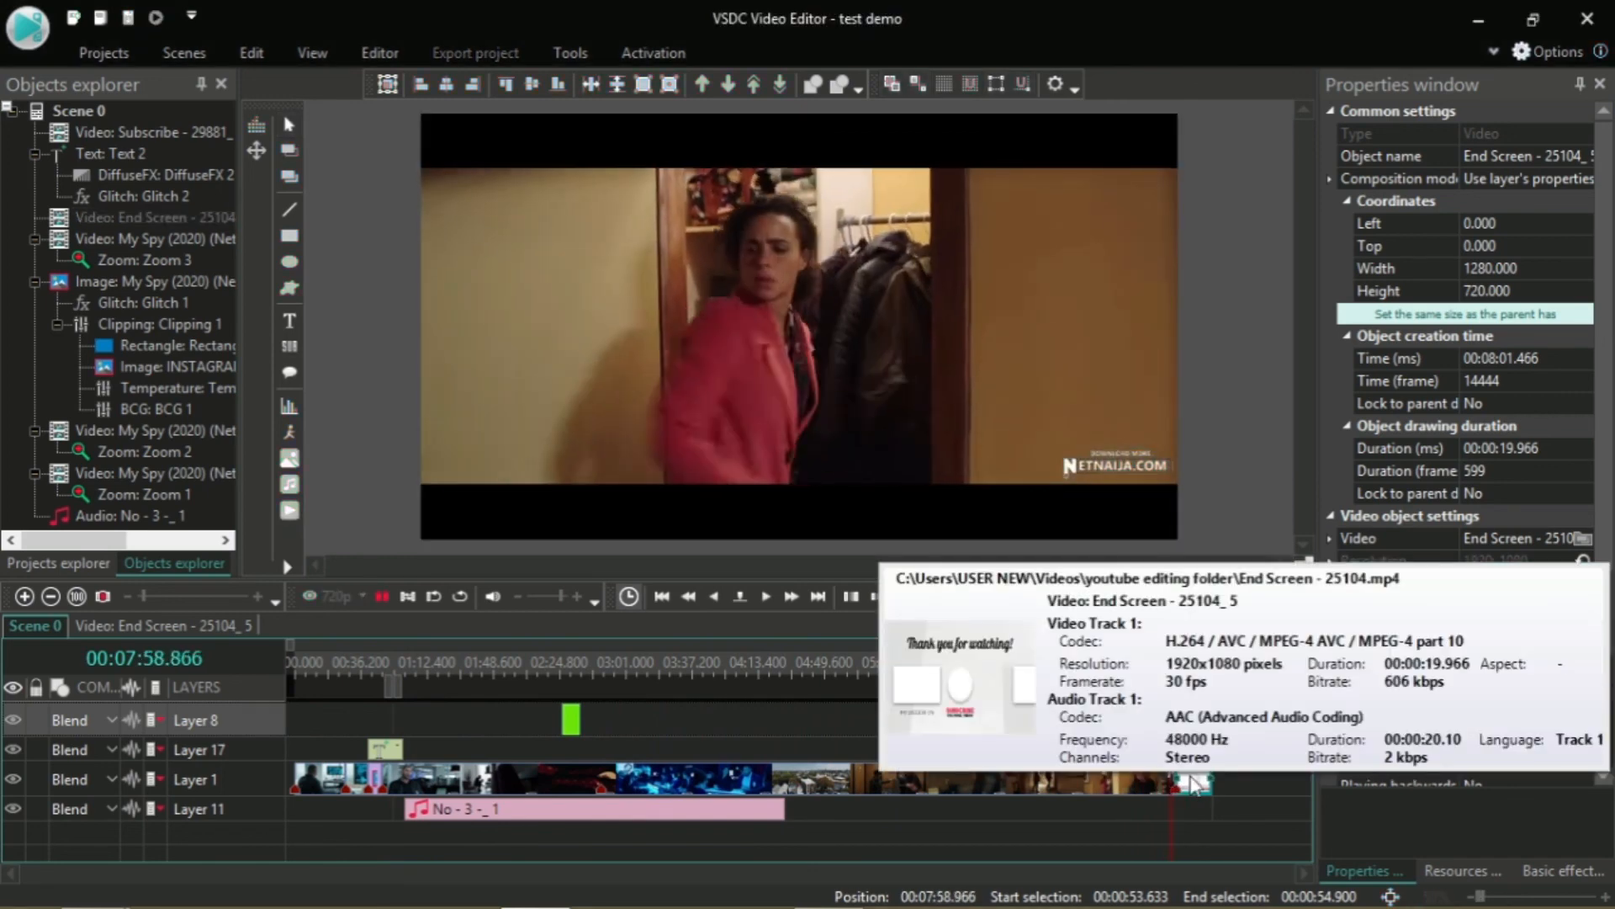